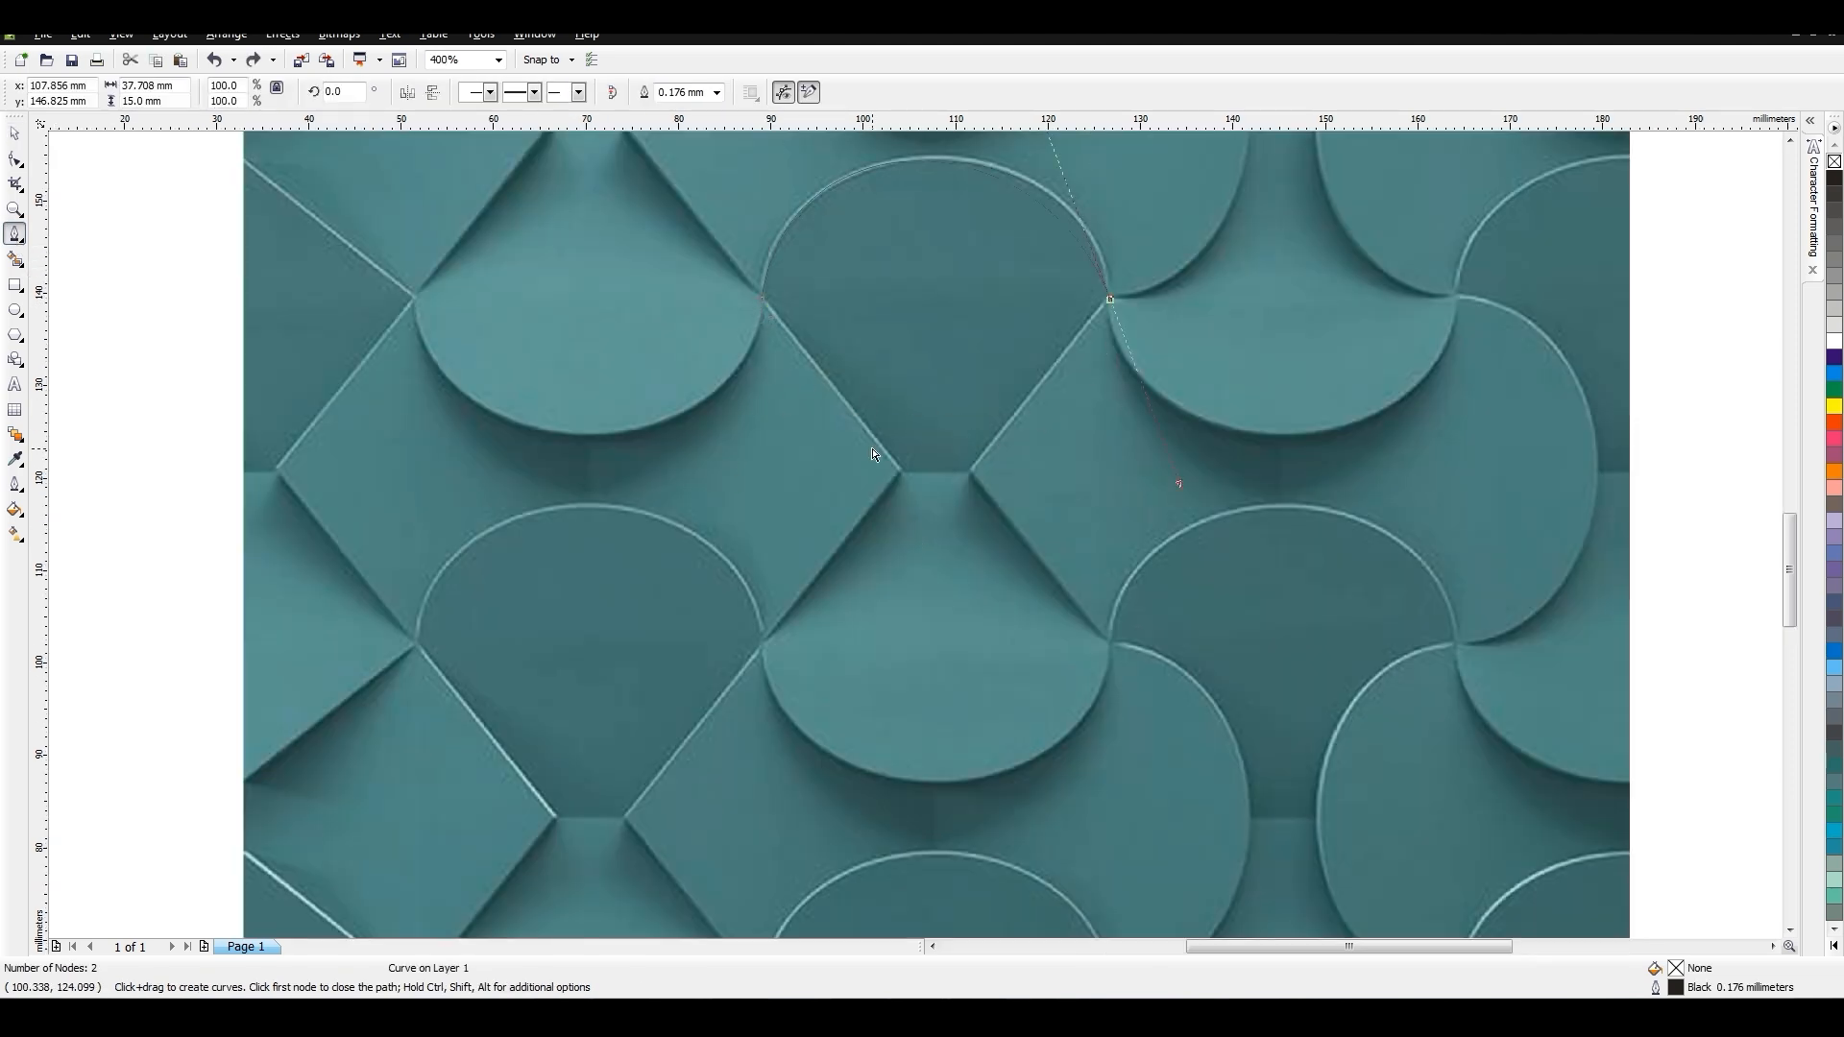
# Trace the straight edge running from the central arc's left end down to the hourglass waist with a line about 15 by 19 mm.
pyautogui.press('space')
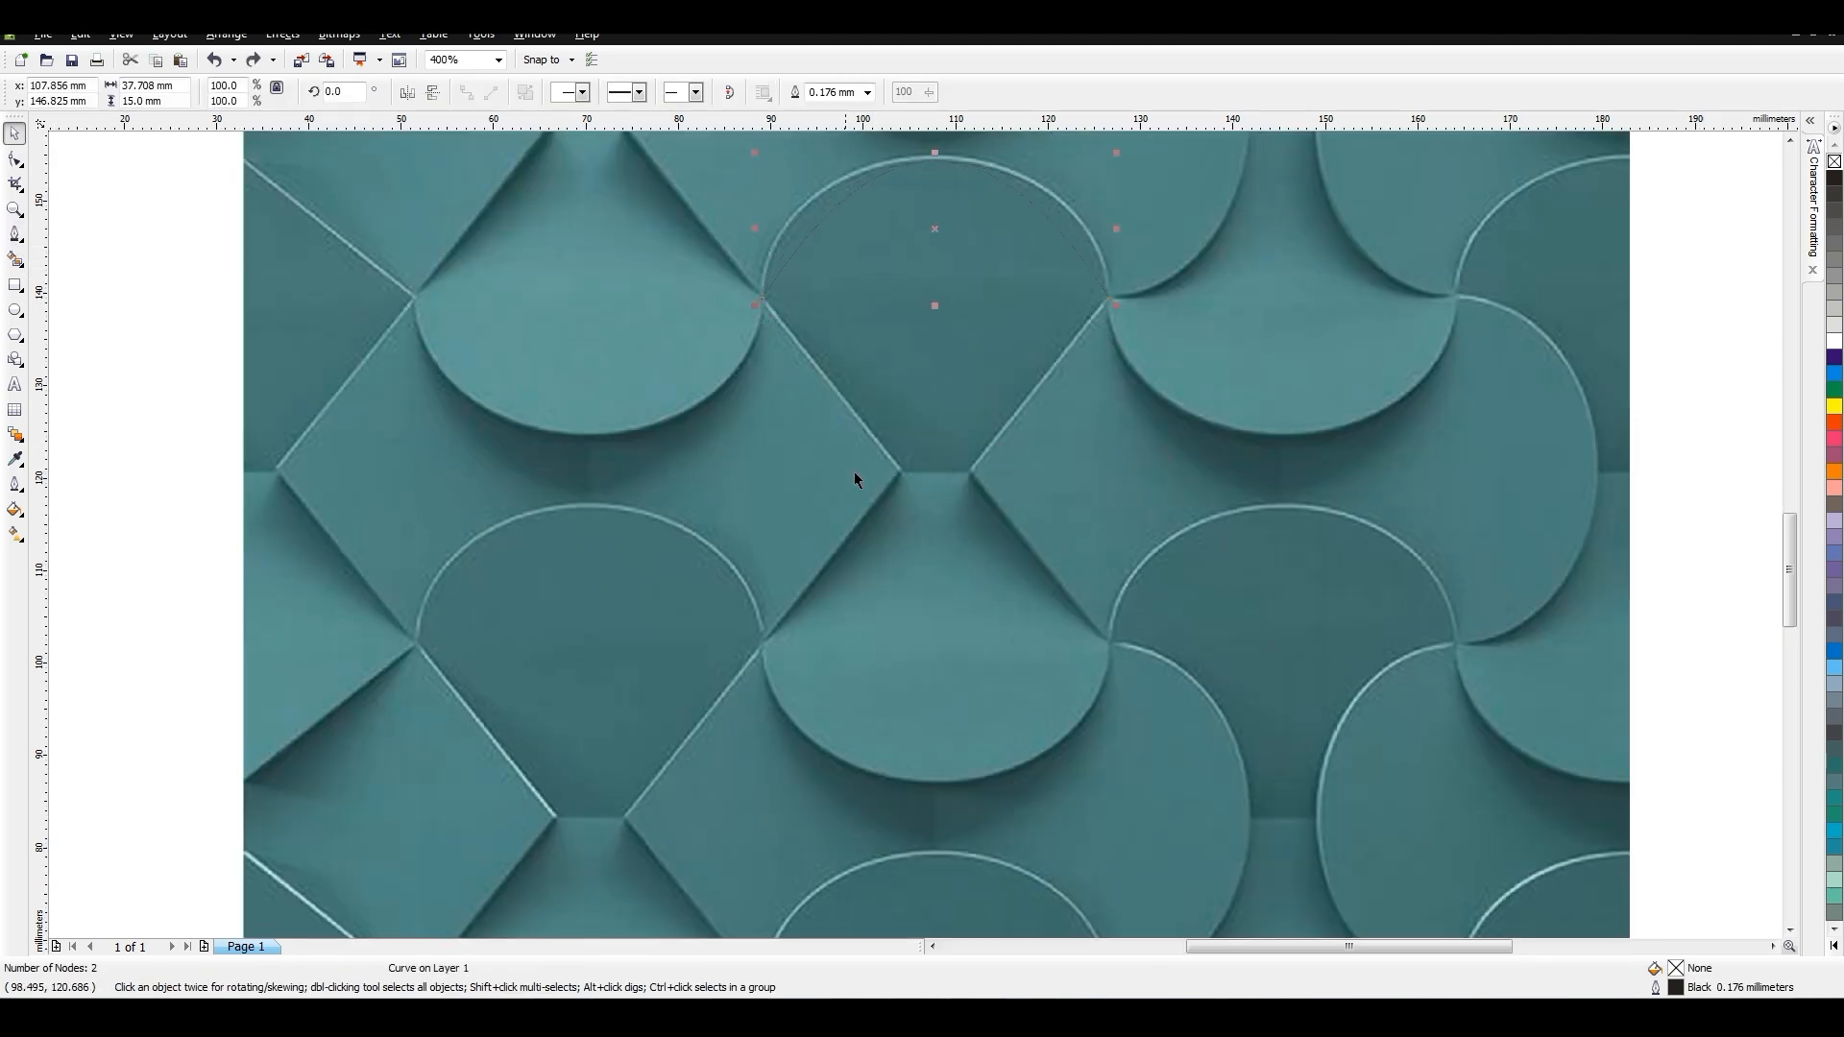
pyautogui.press('space')
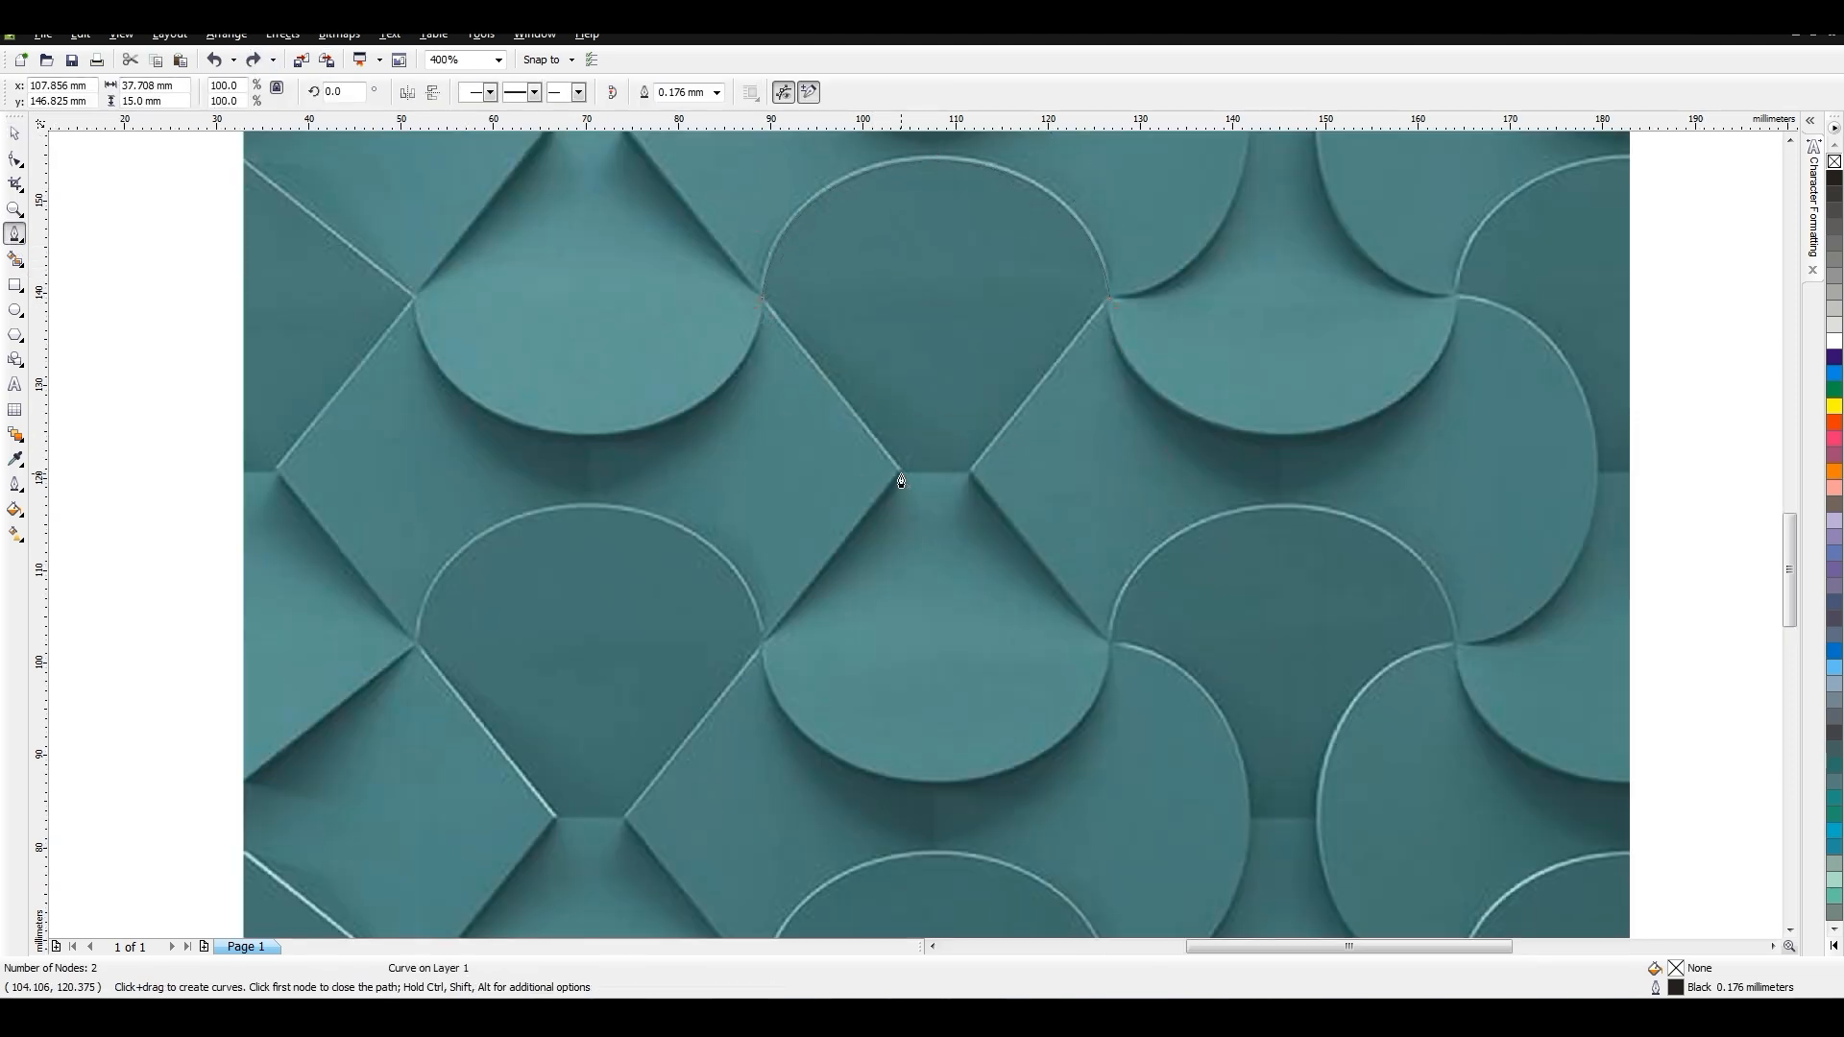
pyautogui.click(868, 513)
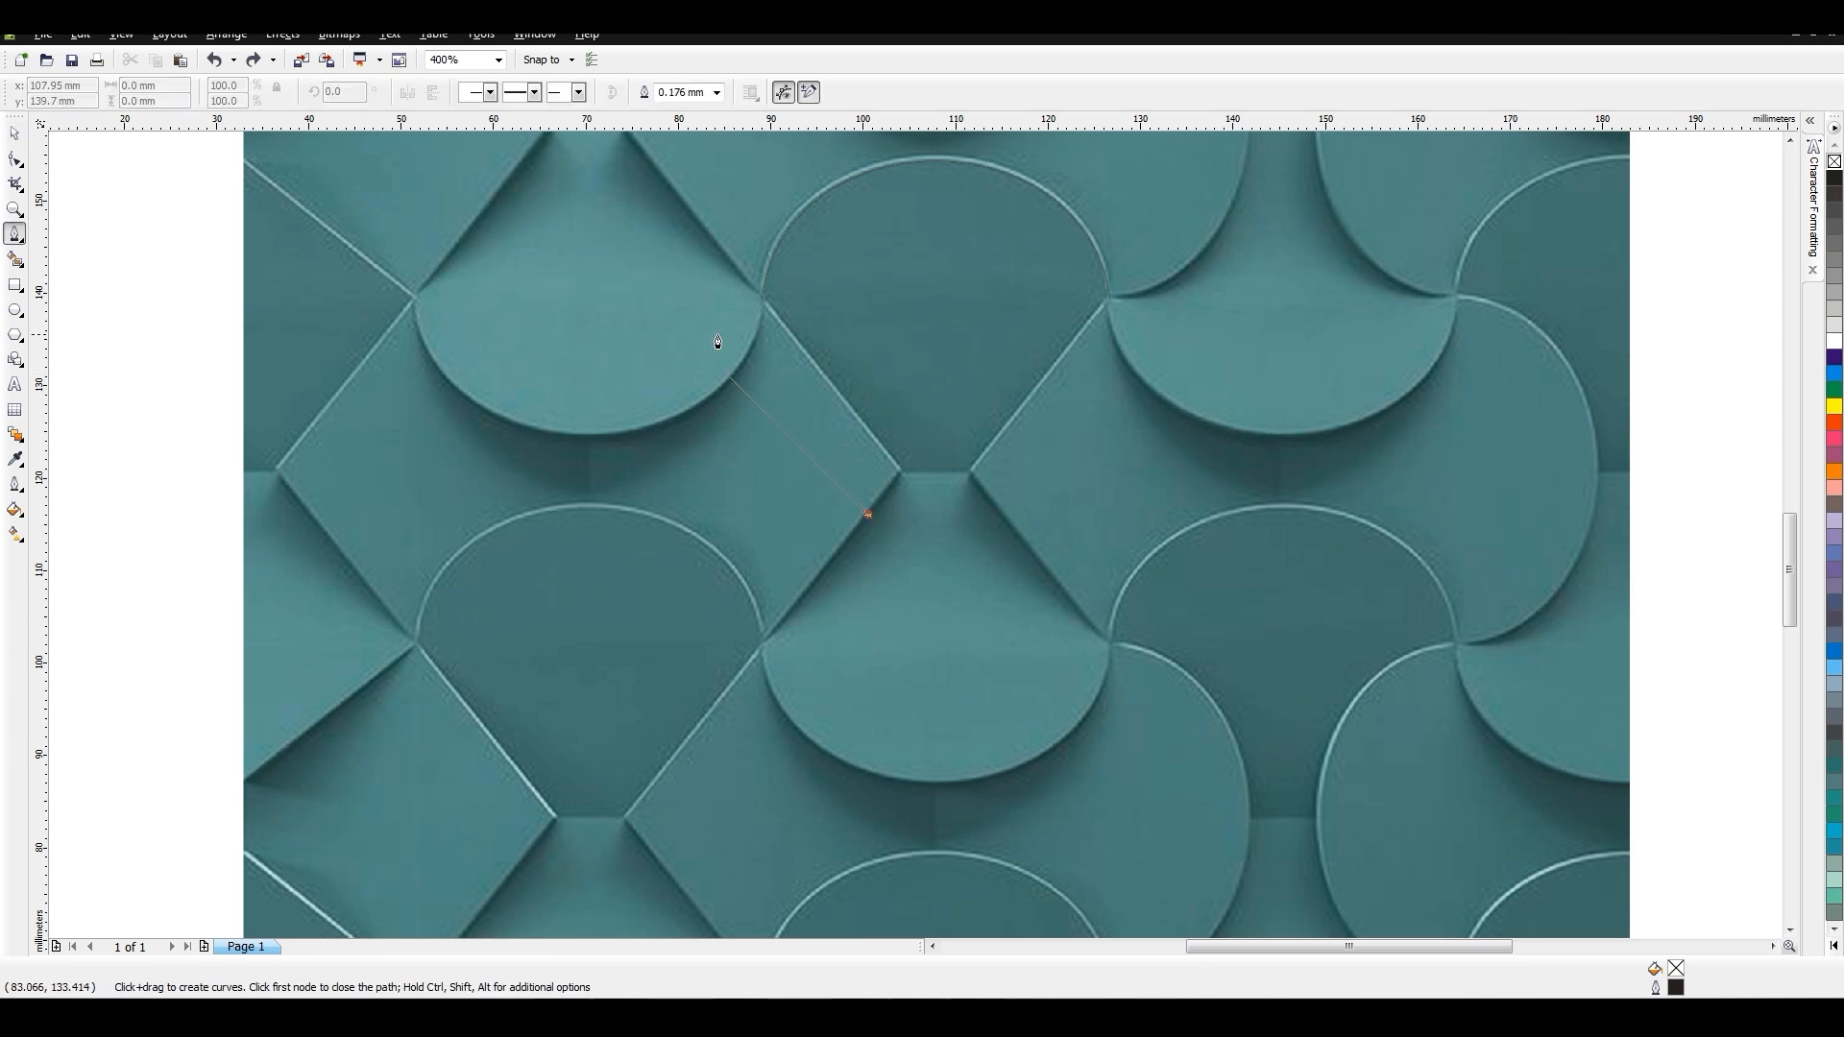
pyautogui.press('space')
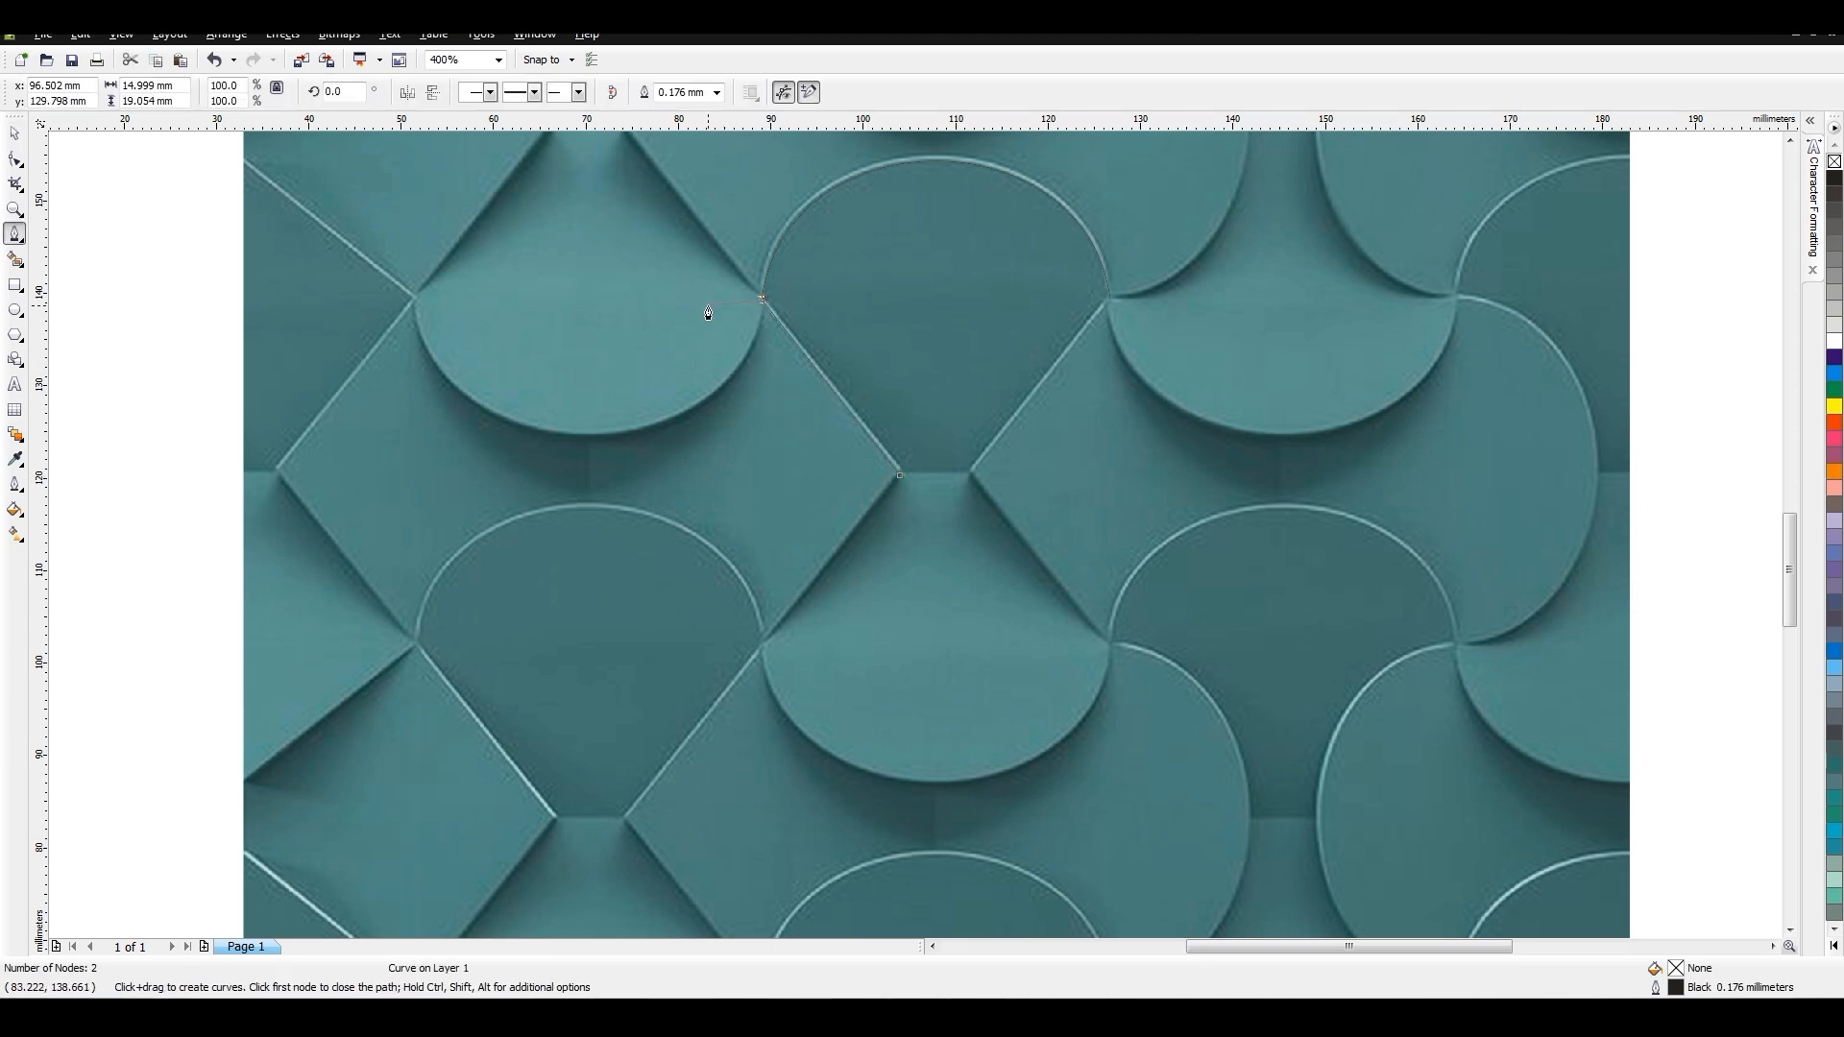
pyautogui.moveTo(827, 383); pyautogui.dragTo(824, 382)
pyautogui.press('space')
pyautogui.click(901, 471)
pyautogui.press('space')
pyautogui.click(789, 280)
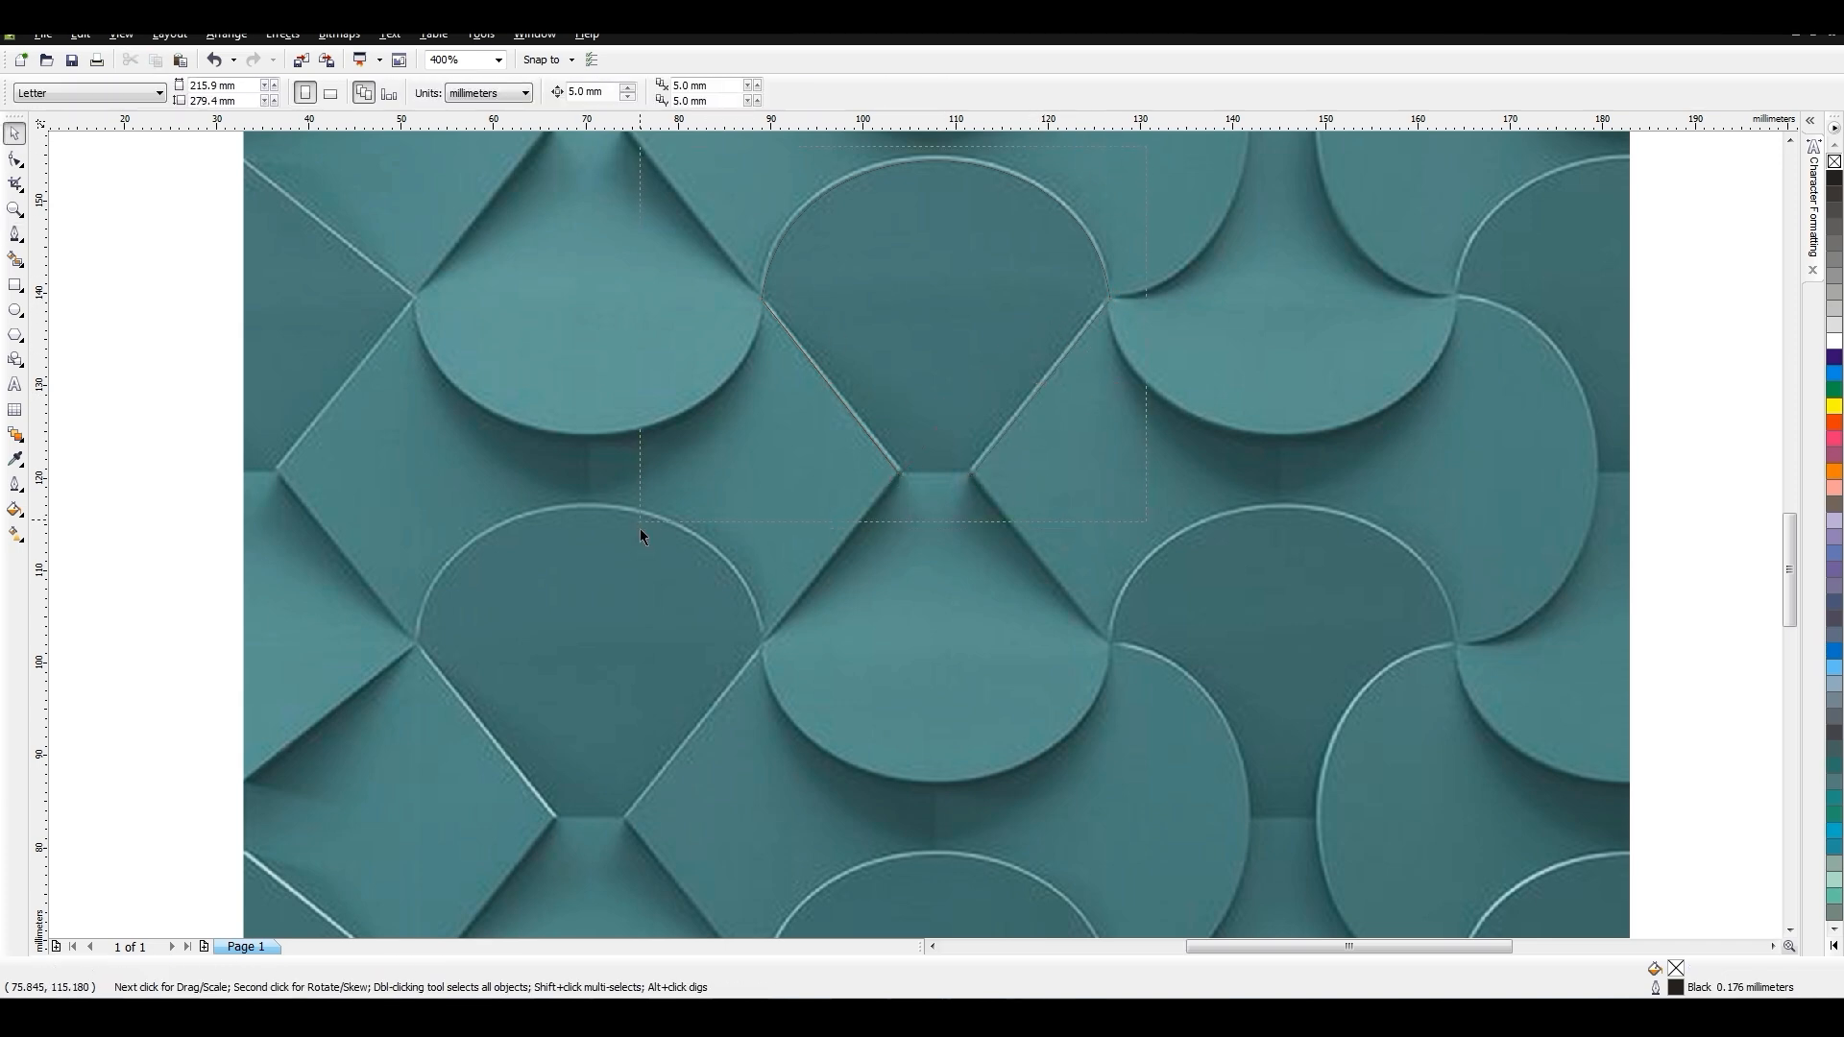
# Mirror copies of the arc and straight edge to complete the hourglass outline and colour its lines red.
pyautogui.moveTo(641, 529); pyautogui.dragTo(640, 530)
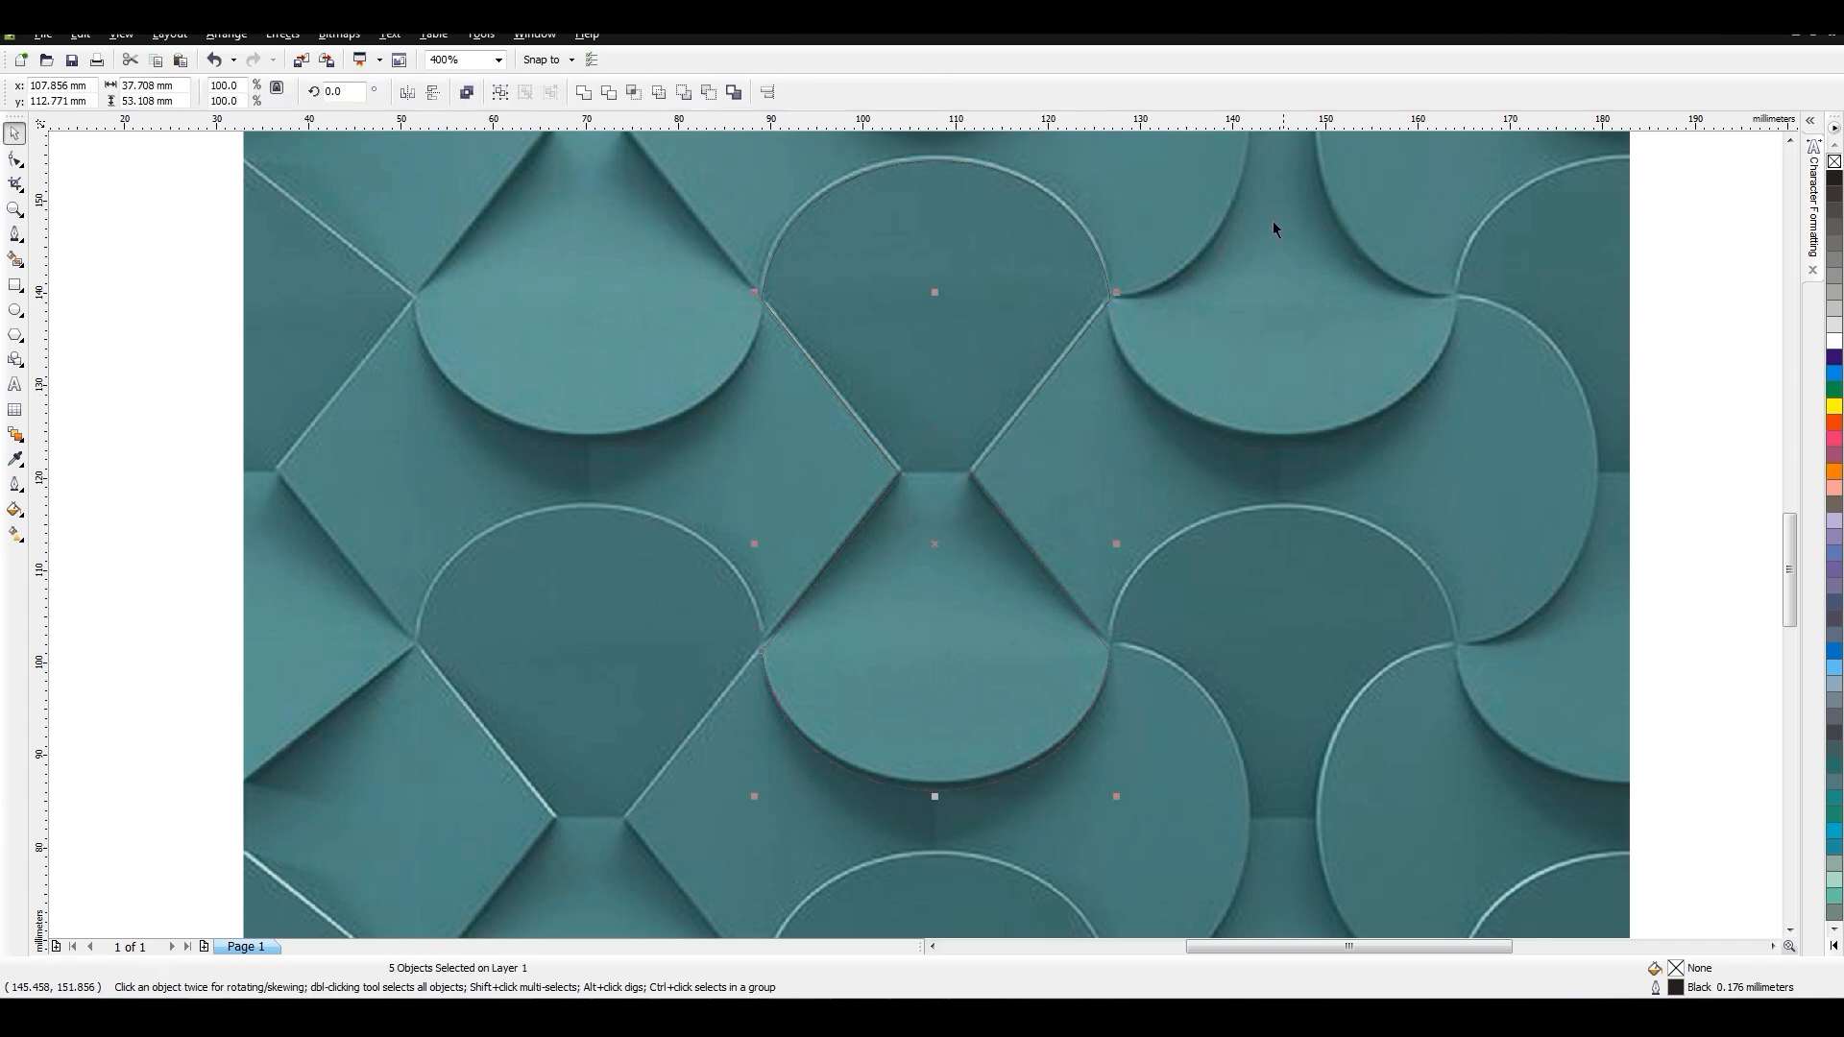
pyautogui.rightClick(1834, 423)
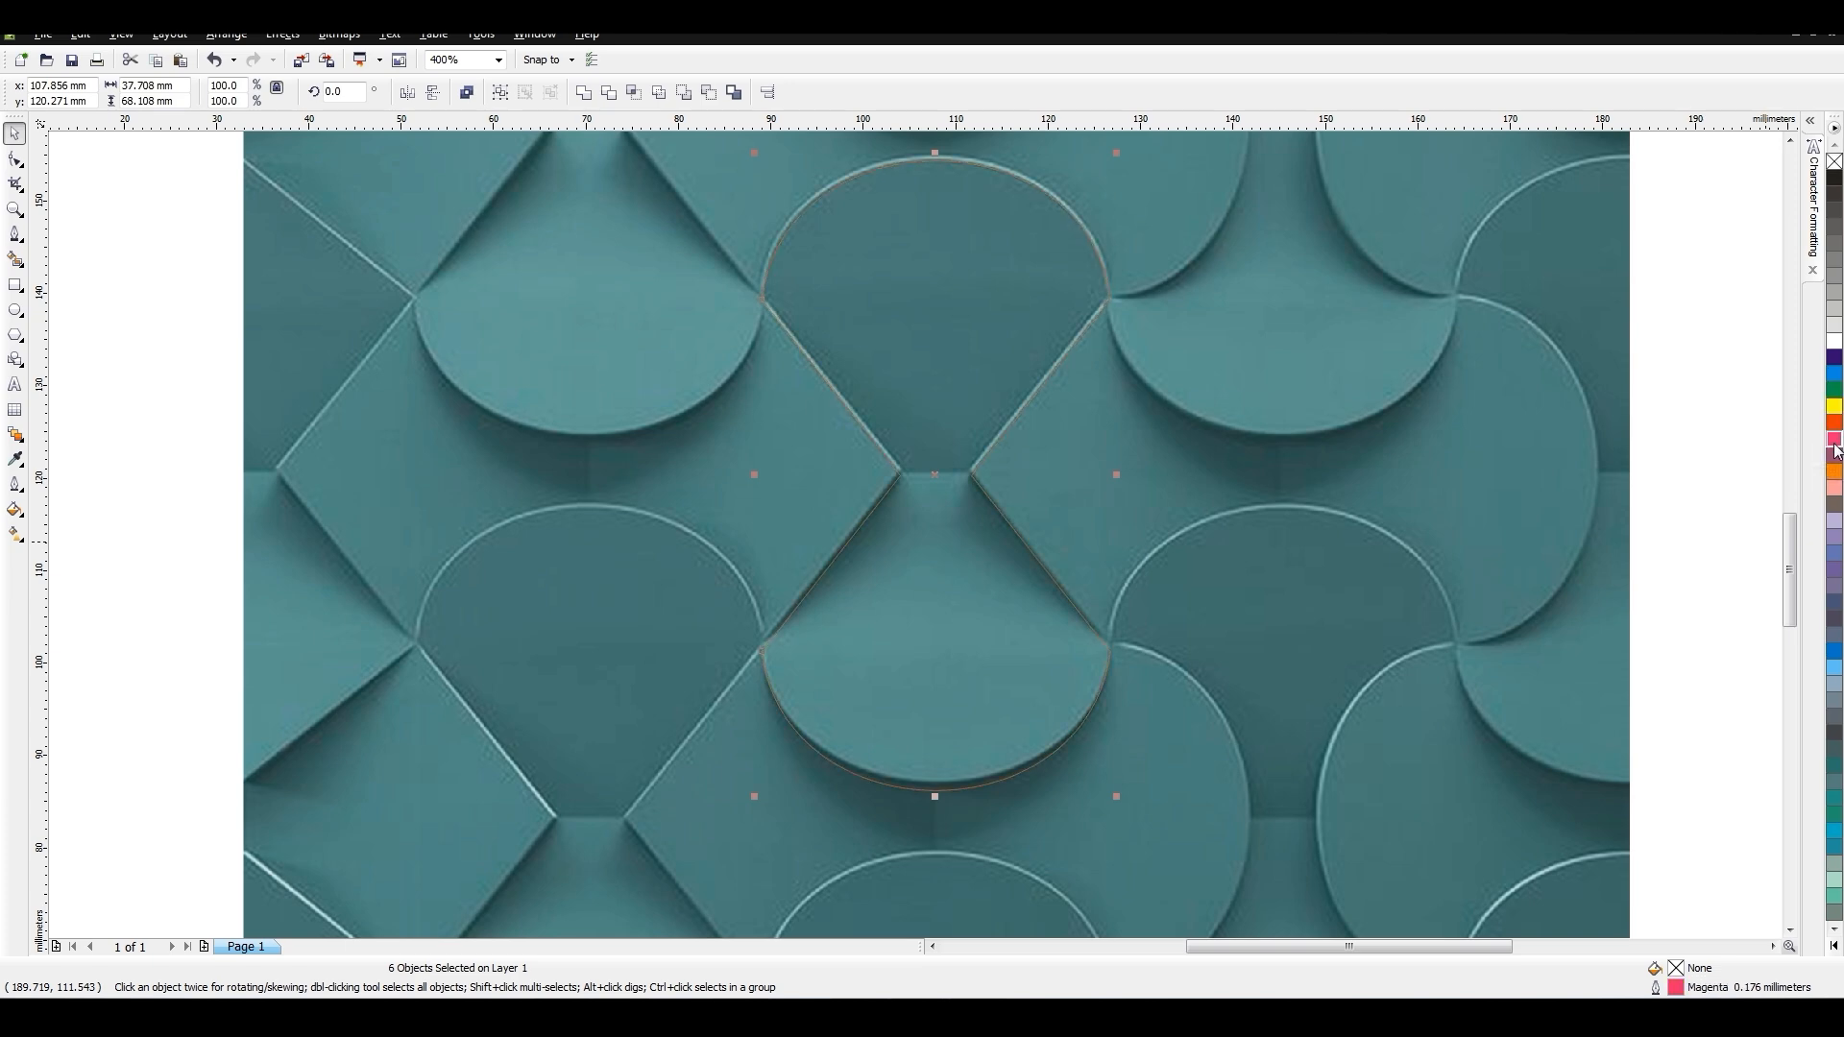
pyautogui.hotkey('shift', 'F4')
# Rotate a copy of the hourglass's top arc by 90° and place it on the rounded right end of the horizontal tile above.
pyautogui.click(1018, 507)
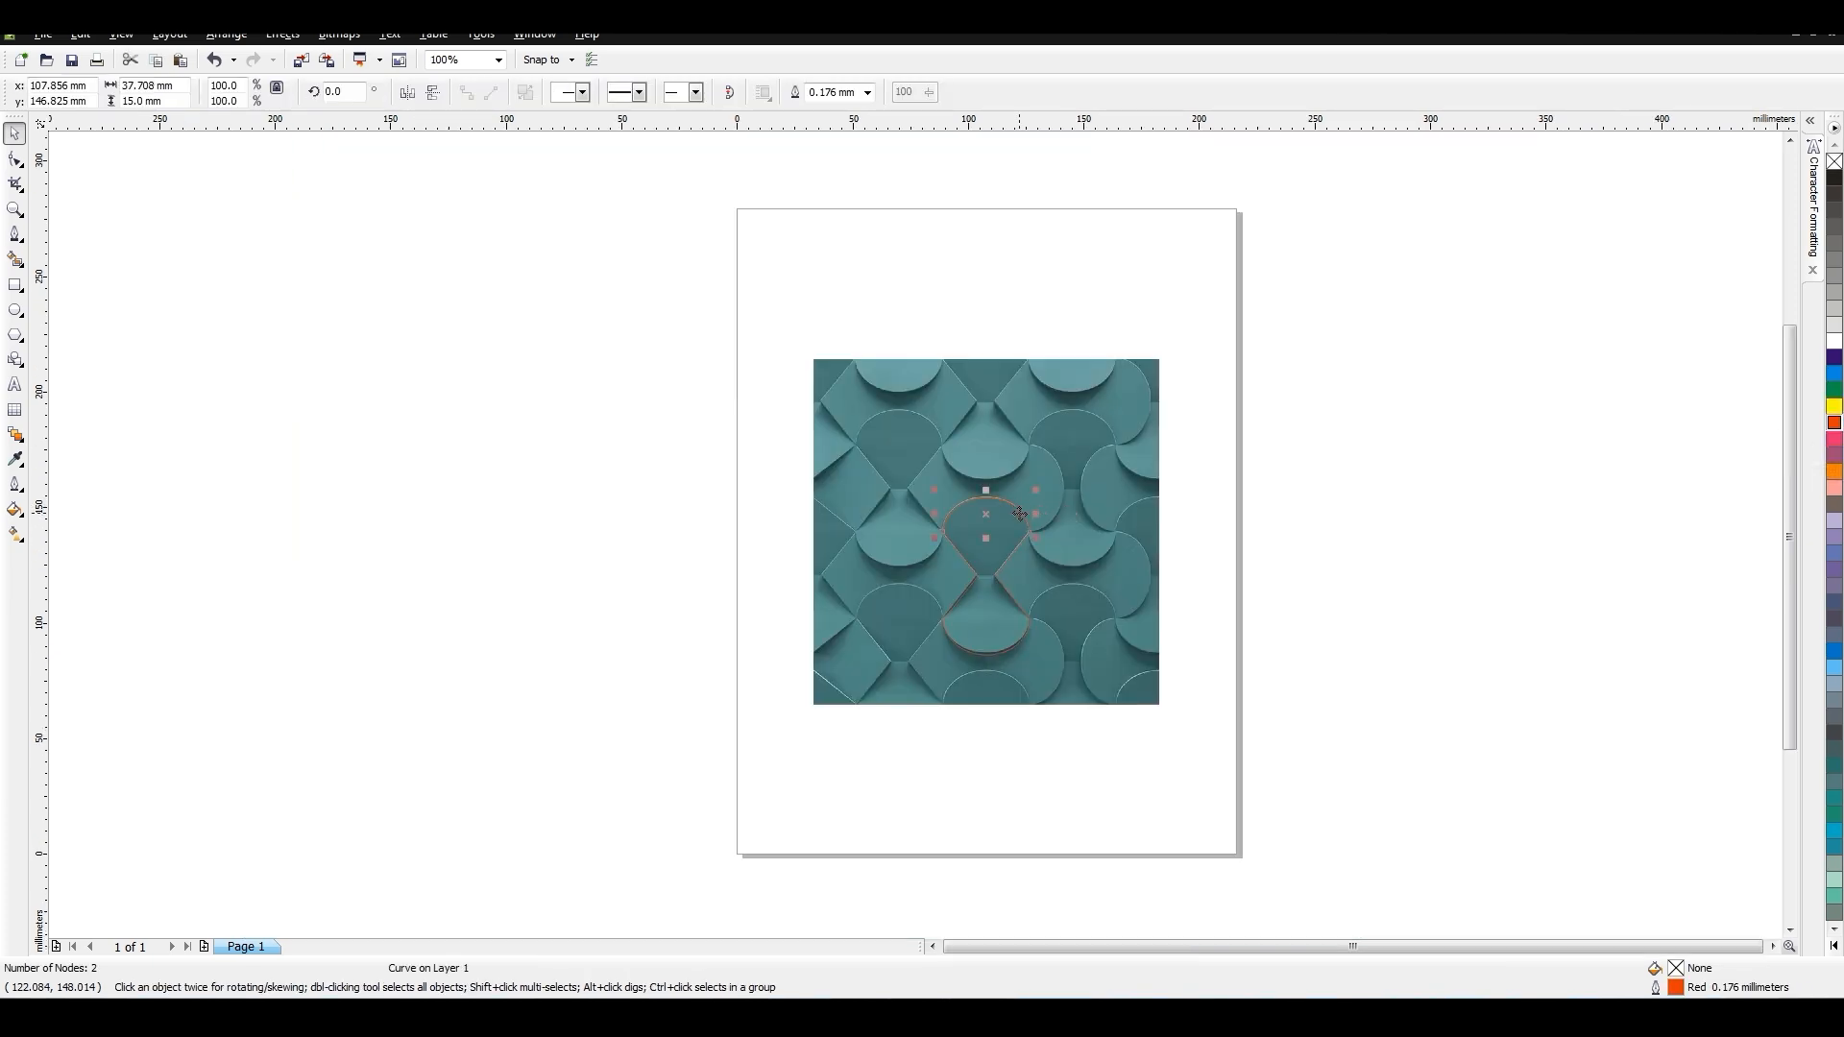
pyautogui.write('90')
pyautogui.press('Return')
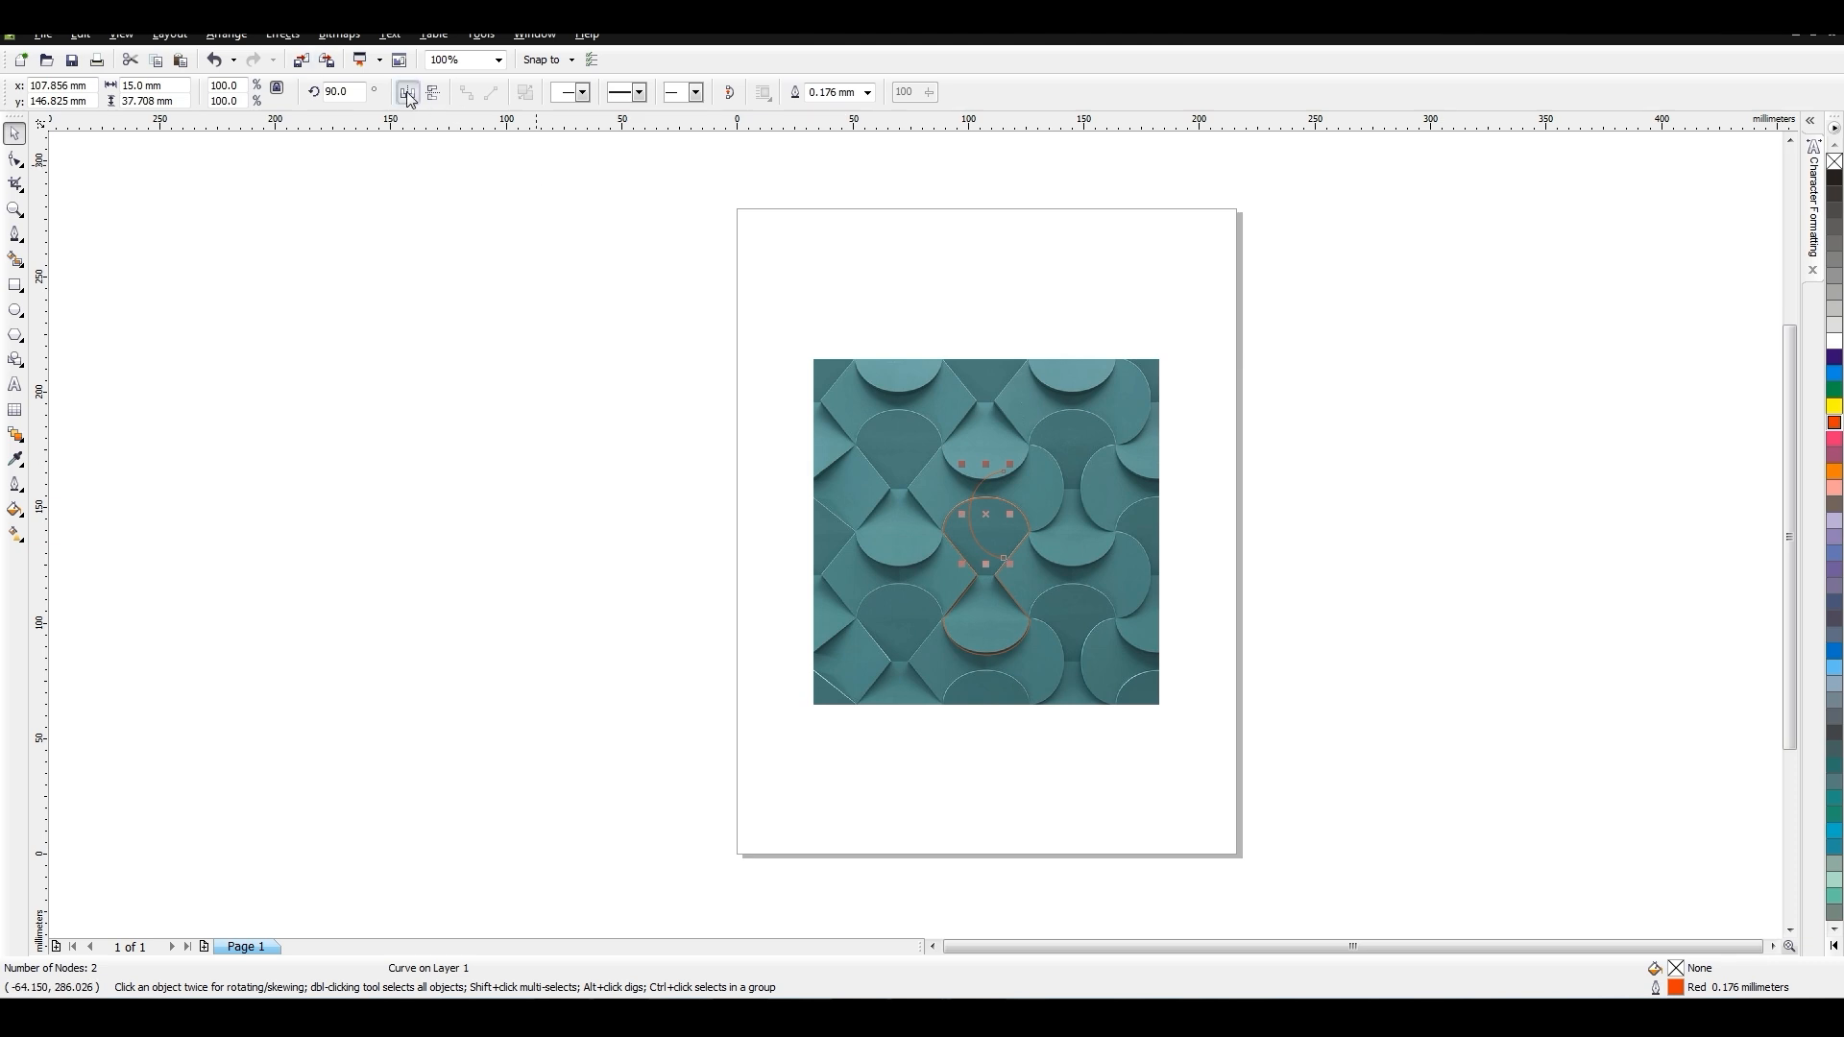
pyautogui.moveTo(982, 501); pyautogui.dragTo(1042, 475)
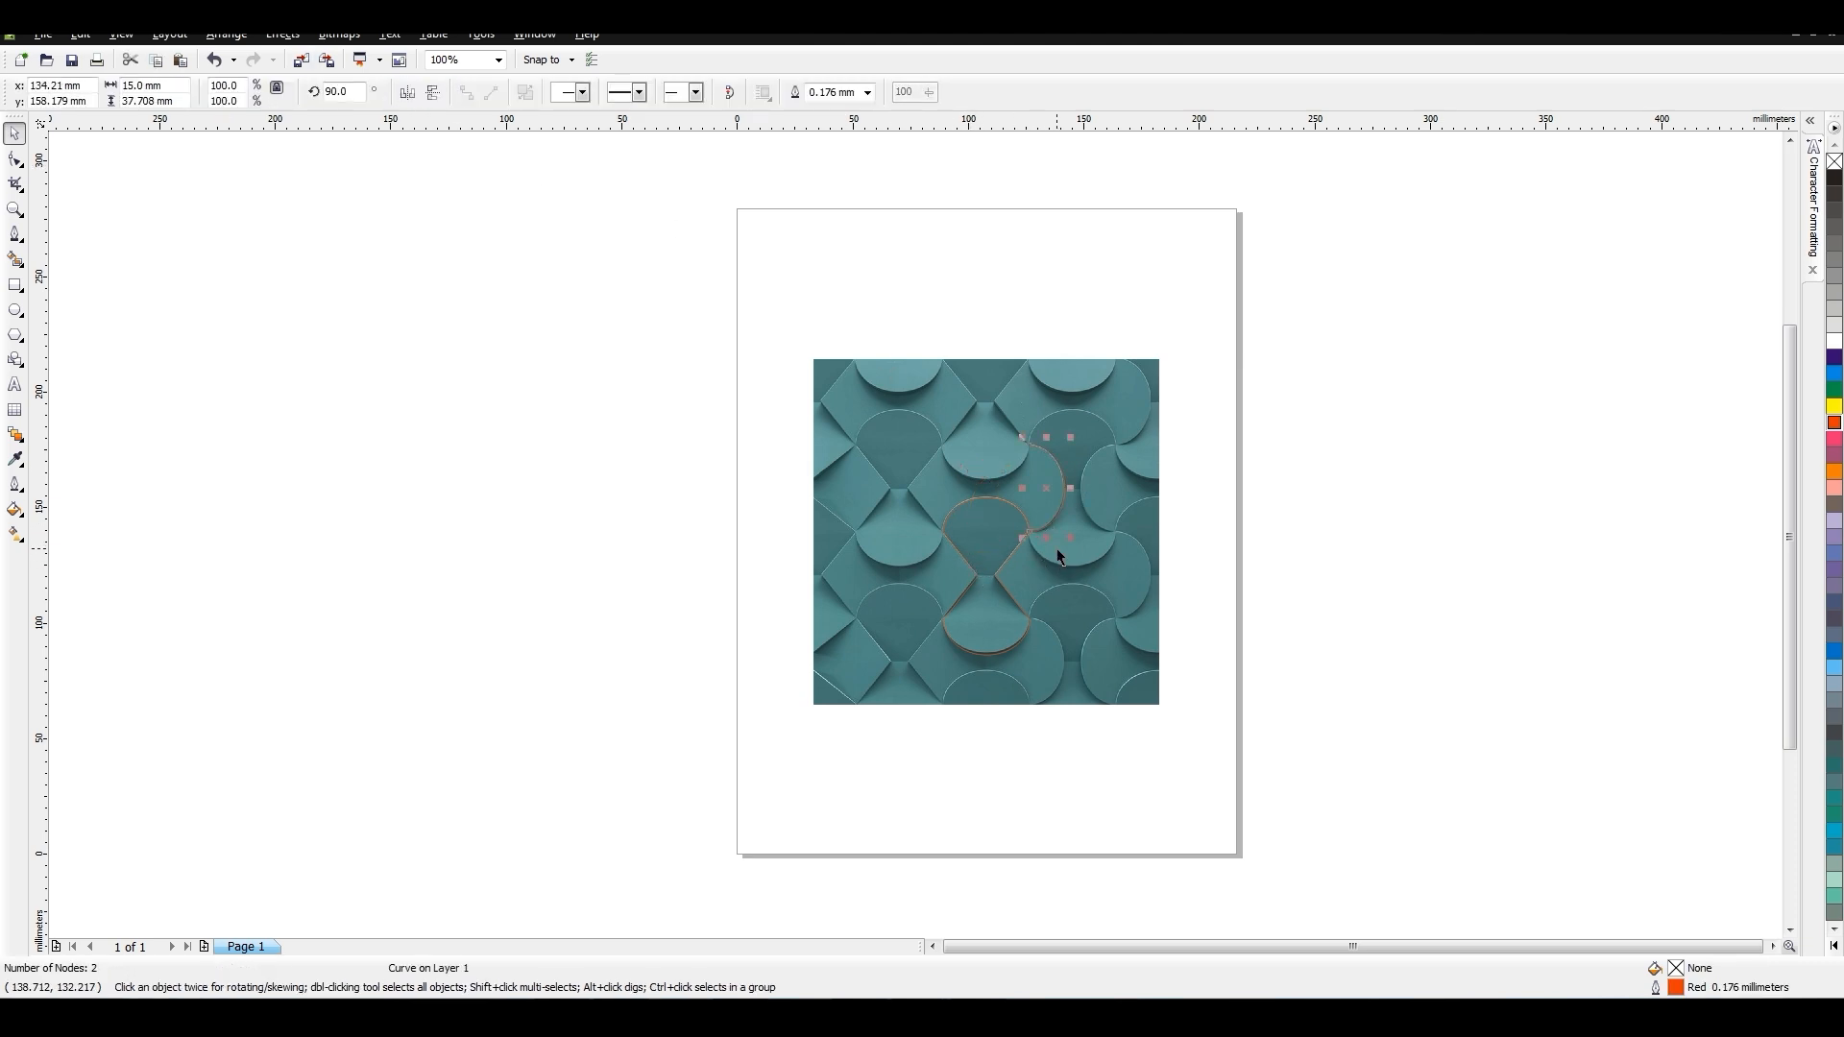
# Copy the hourglass's bottom arc straight up onto the upper concave edge of the horizontal tile.
pyautogui.click(996, 653)
pyautogui.moveTo(1028, 621); pyautogui.dragTo(1029, 447)
pyautogui.rightClick(1029, 447)
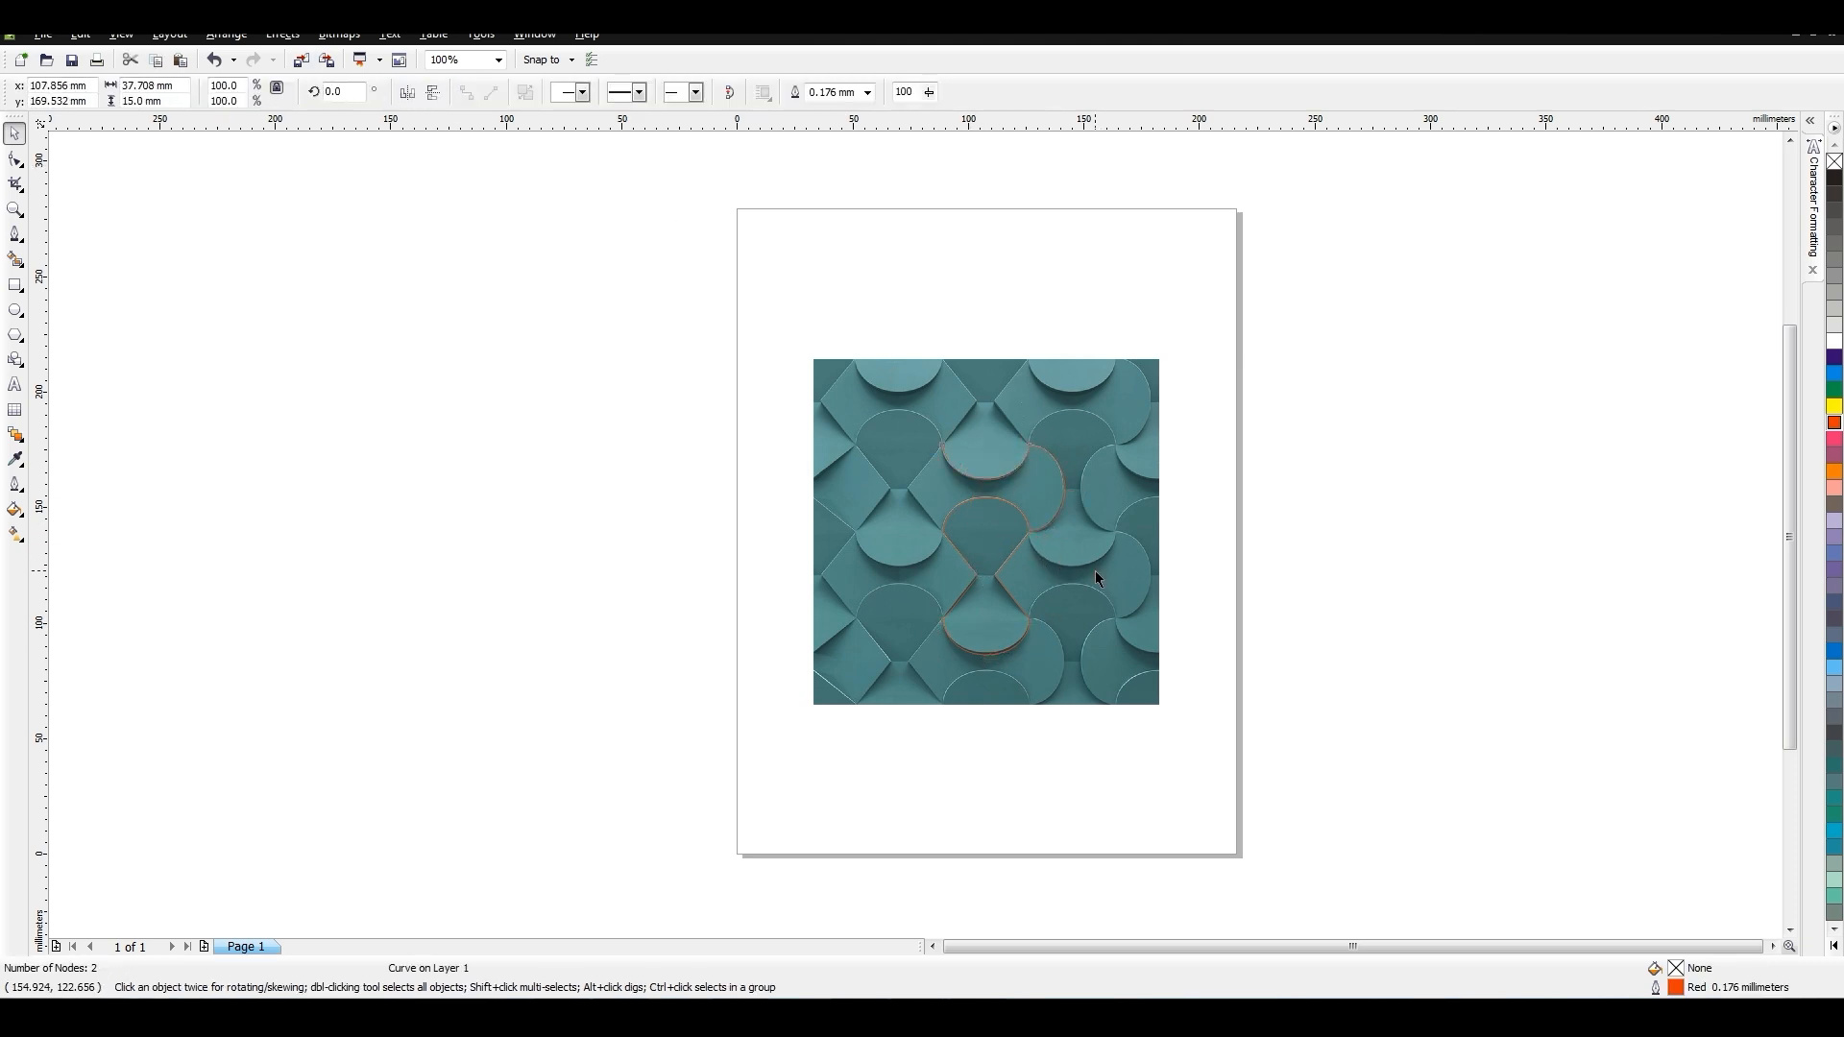
# Copy two straight hourglass edges to the left to form the pointed end of the horizontal tile.
pyautogui.click(1099, 576)
pyautogui.click(960, 556)
pyautogui.keyDown('shift'); pyautogui.click(958, 598); pyautogui.keyUp('shift')
pyautogui.click(1099, 660)
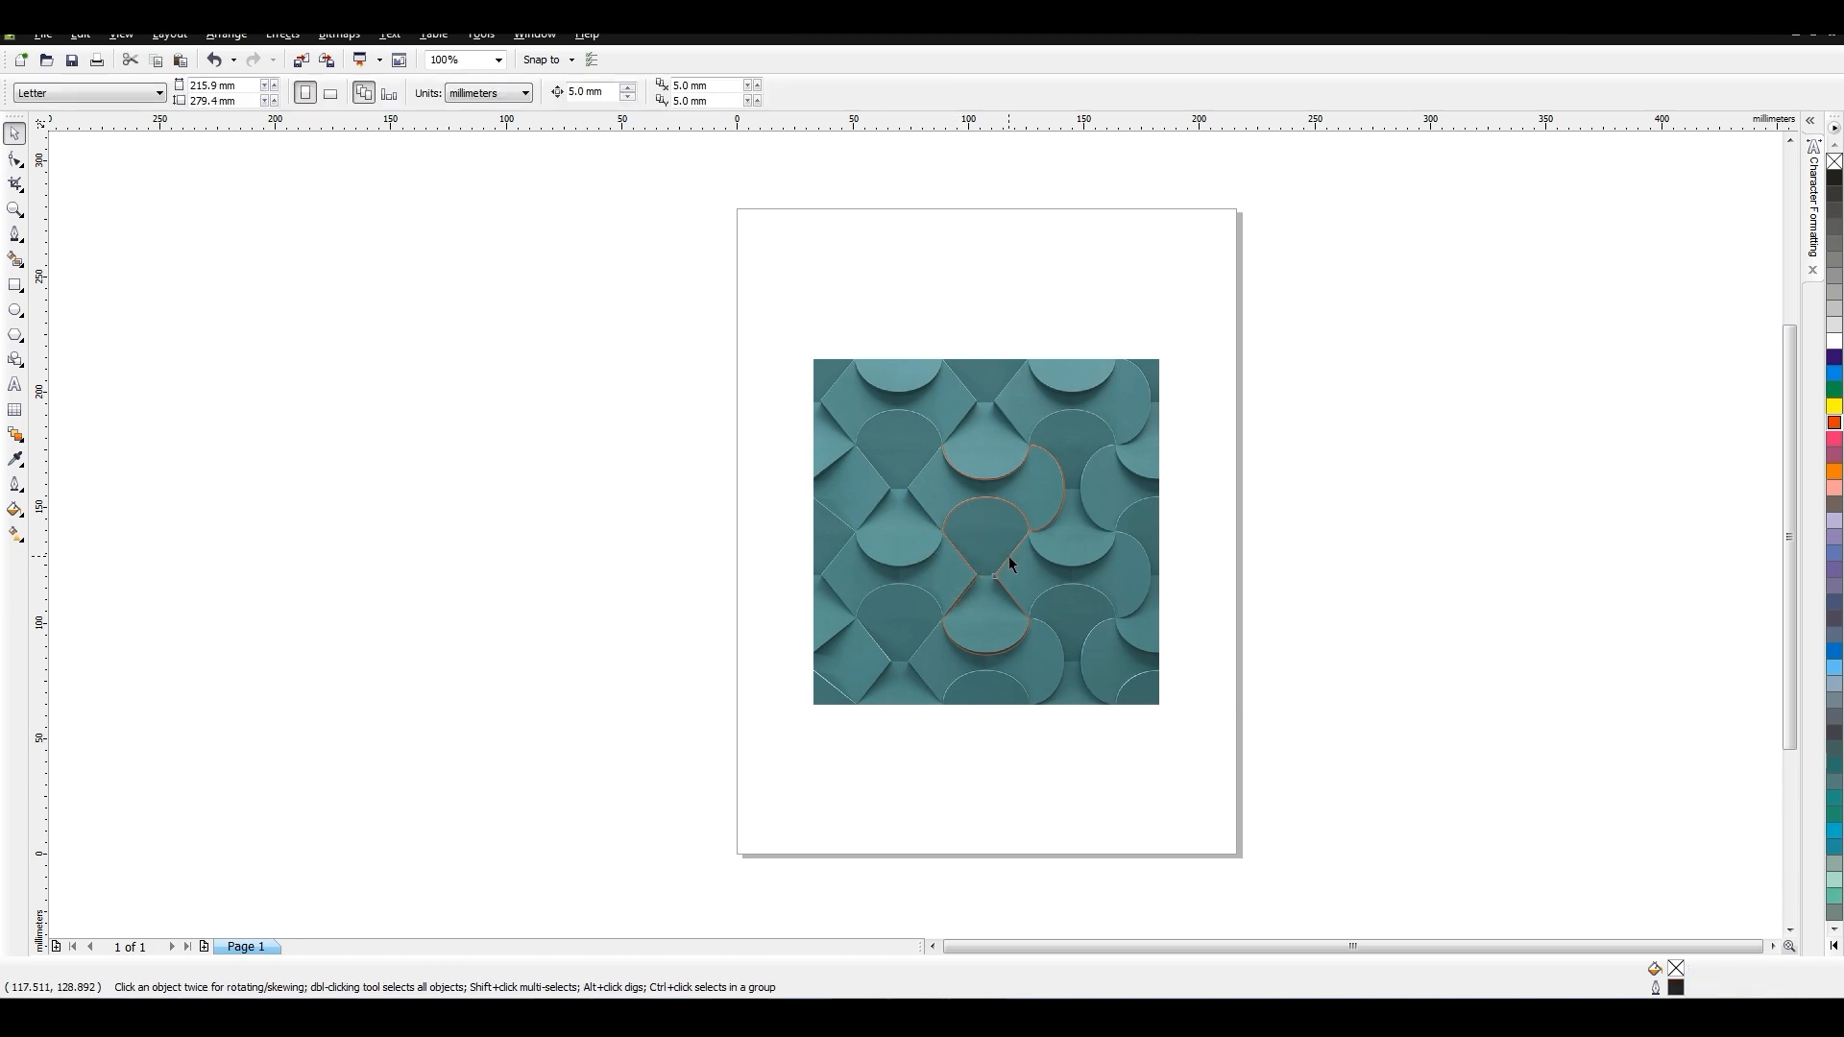
pyautogui.click(1008, 557)
pyautogui.keyDown('shift'); pyautogui.click(1012, 599); pyautogui.keyUp('shift')
pyautogui.scroll(3, 1039, 528)
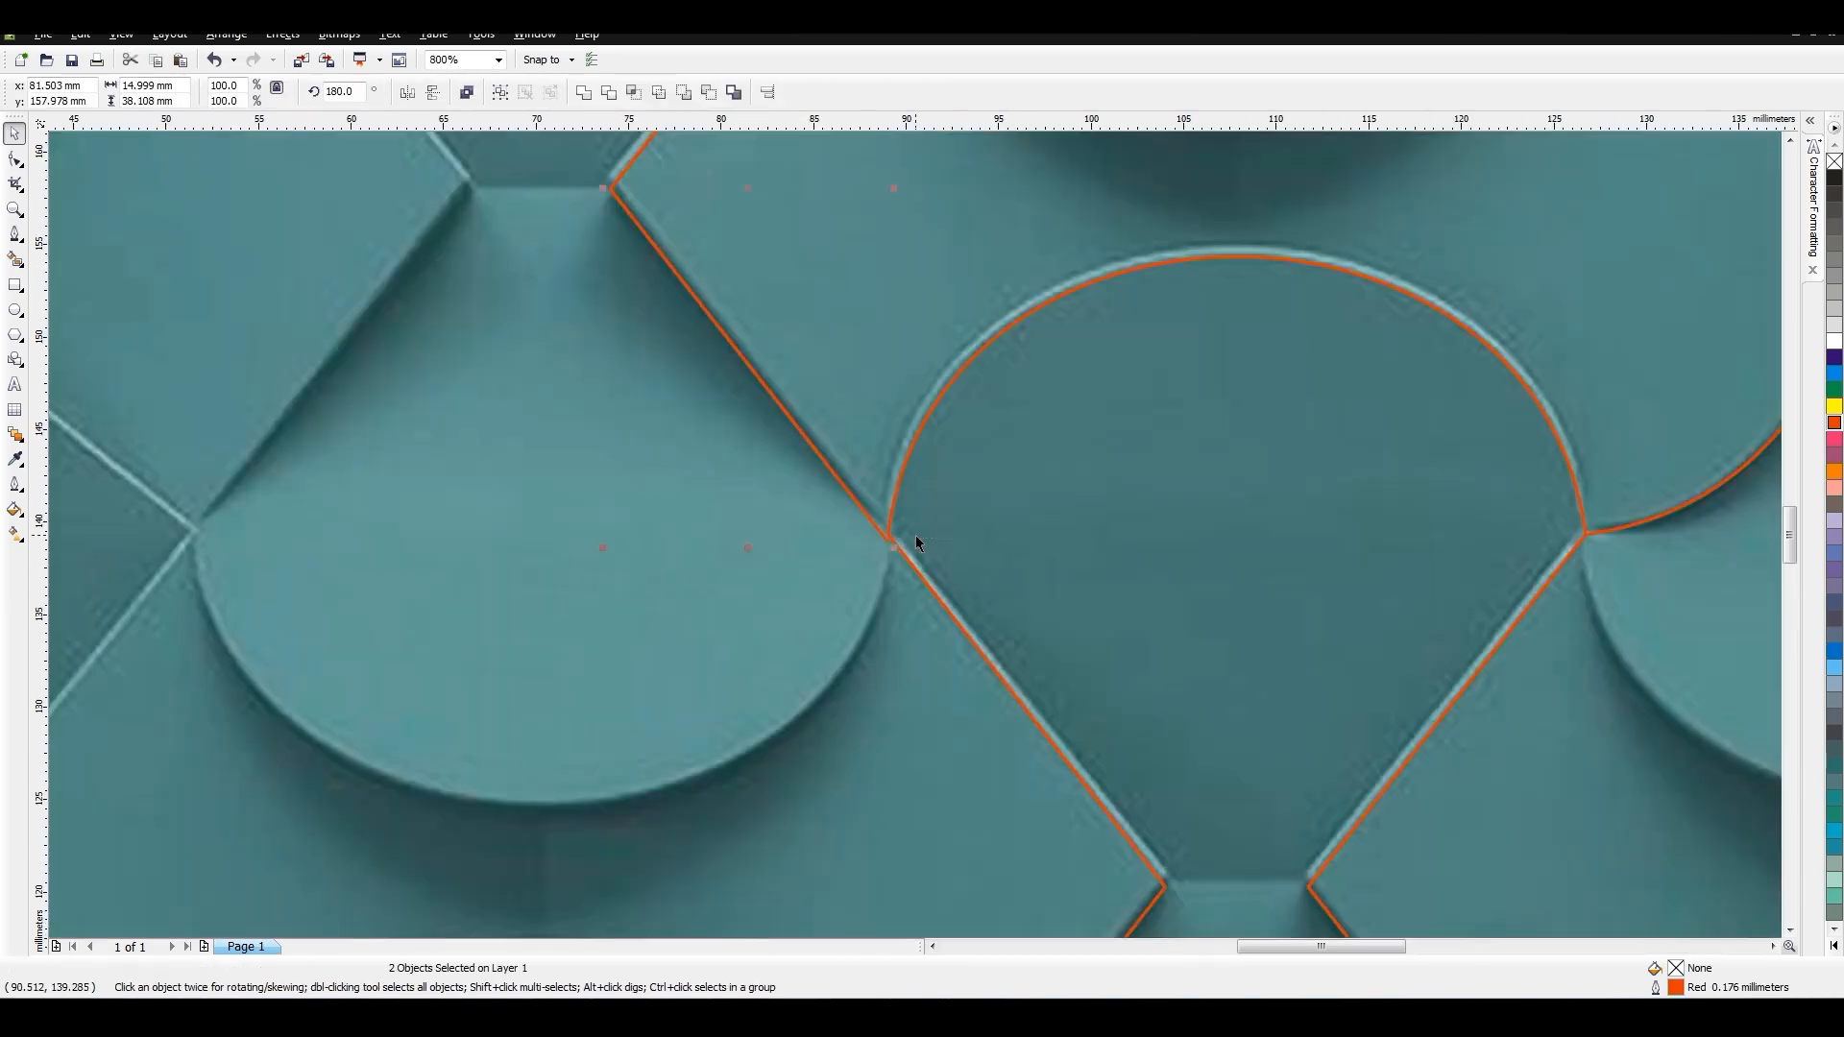
pyautogui.scroll(-2, 915, 534)
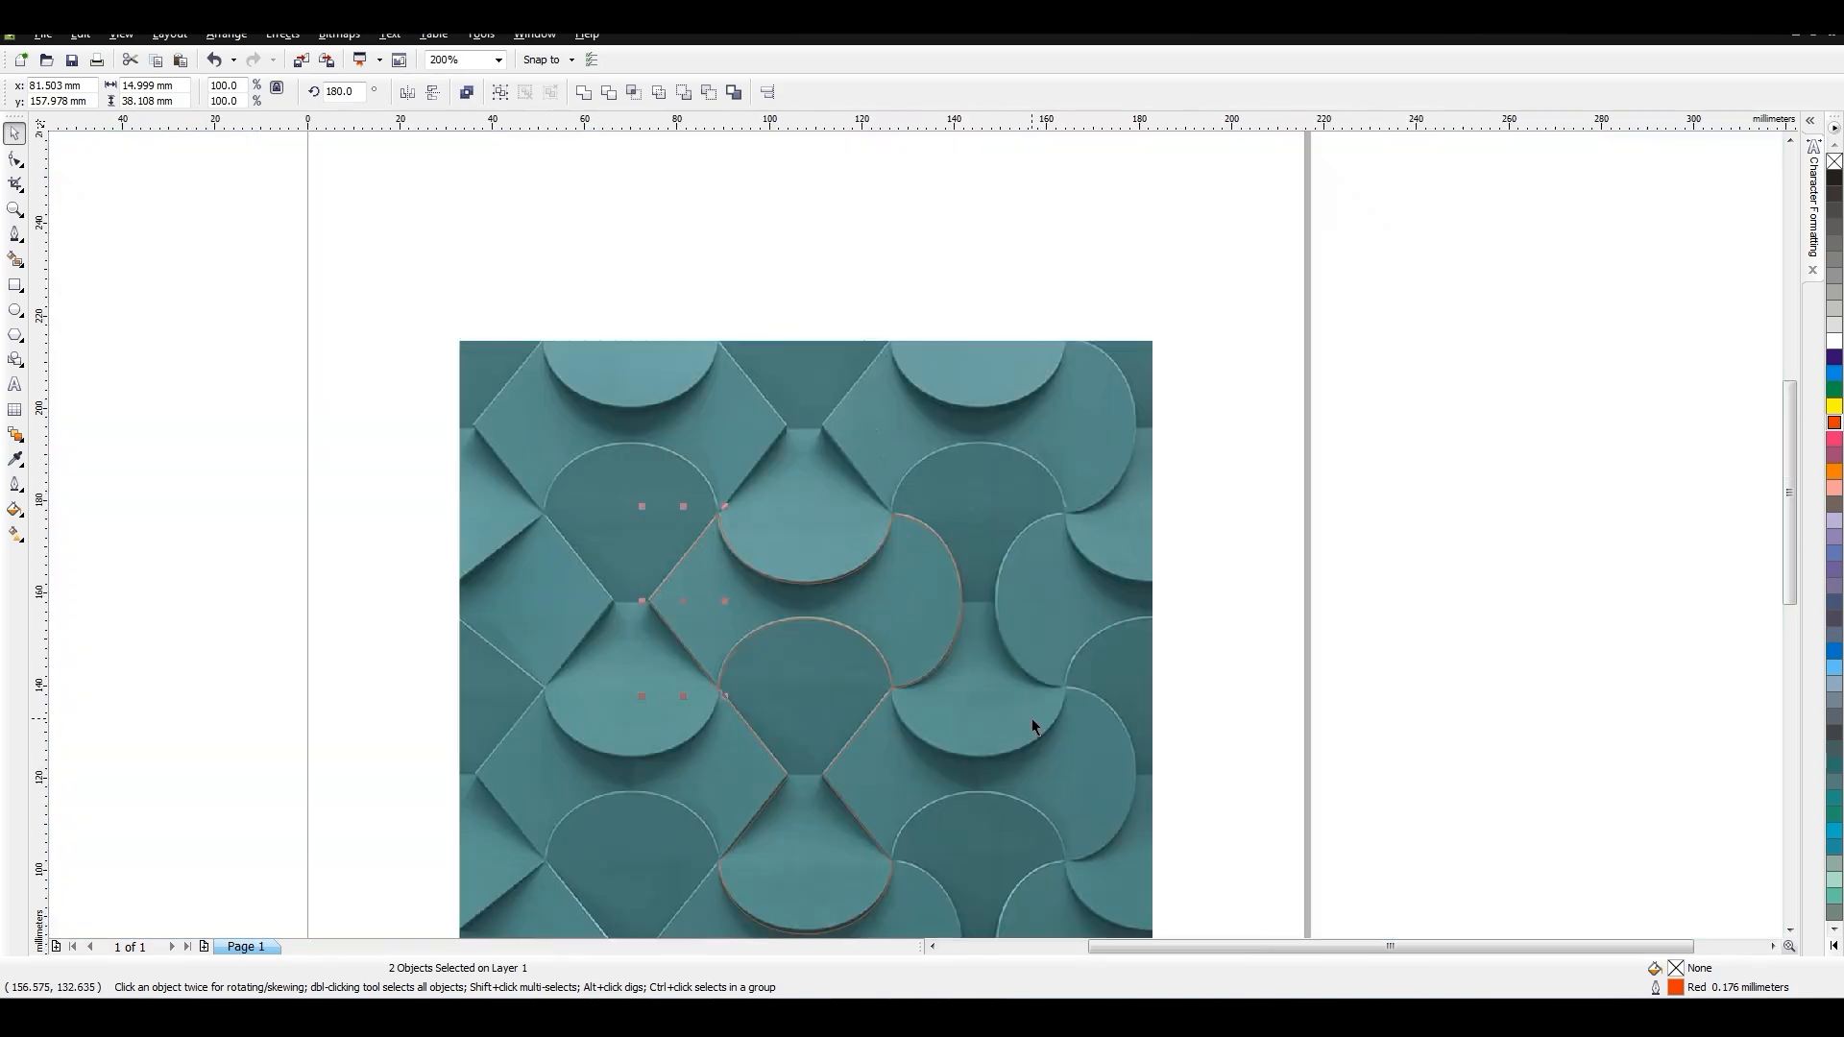
pyautogui.scroll(2, 914, 534)
pyautogui.scroll(-5, 915, 534)
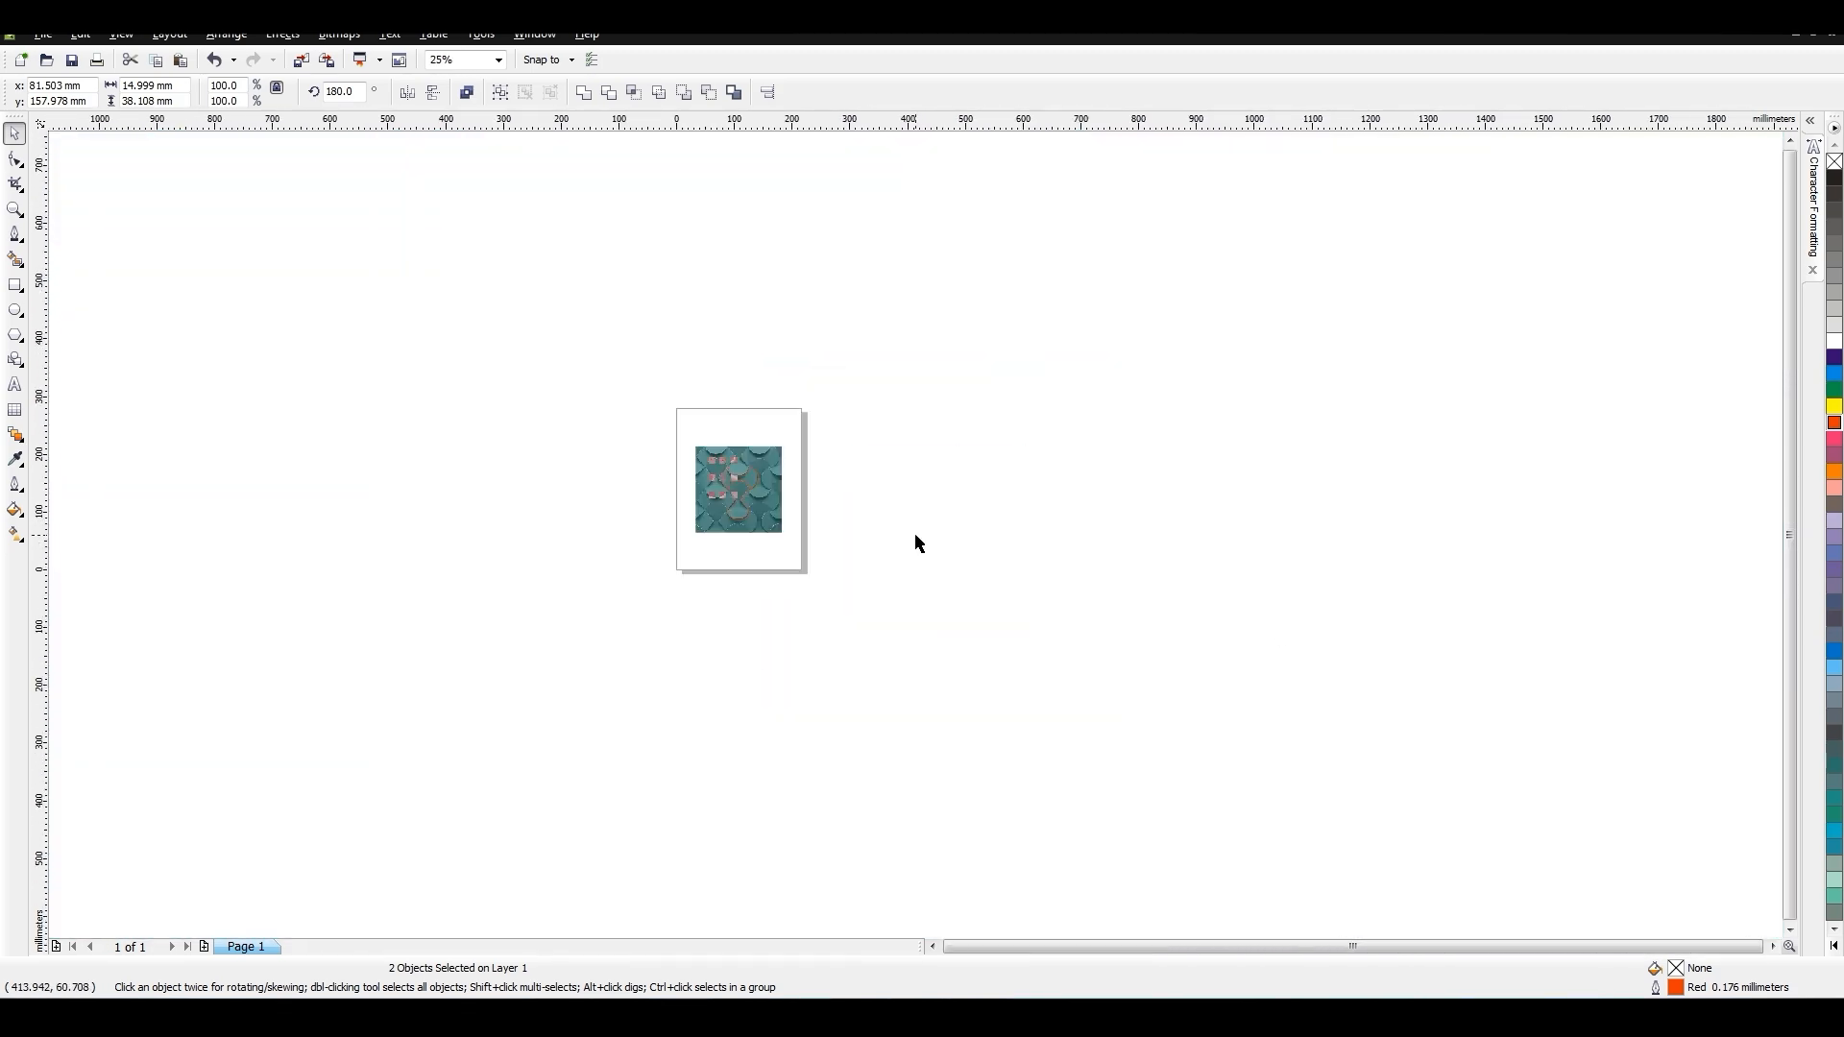
pyautogui.scroll(4, 769, 482)
pyautogui.press('Escape')
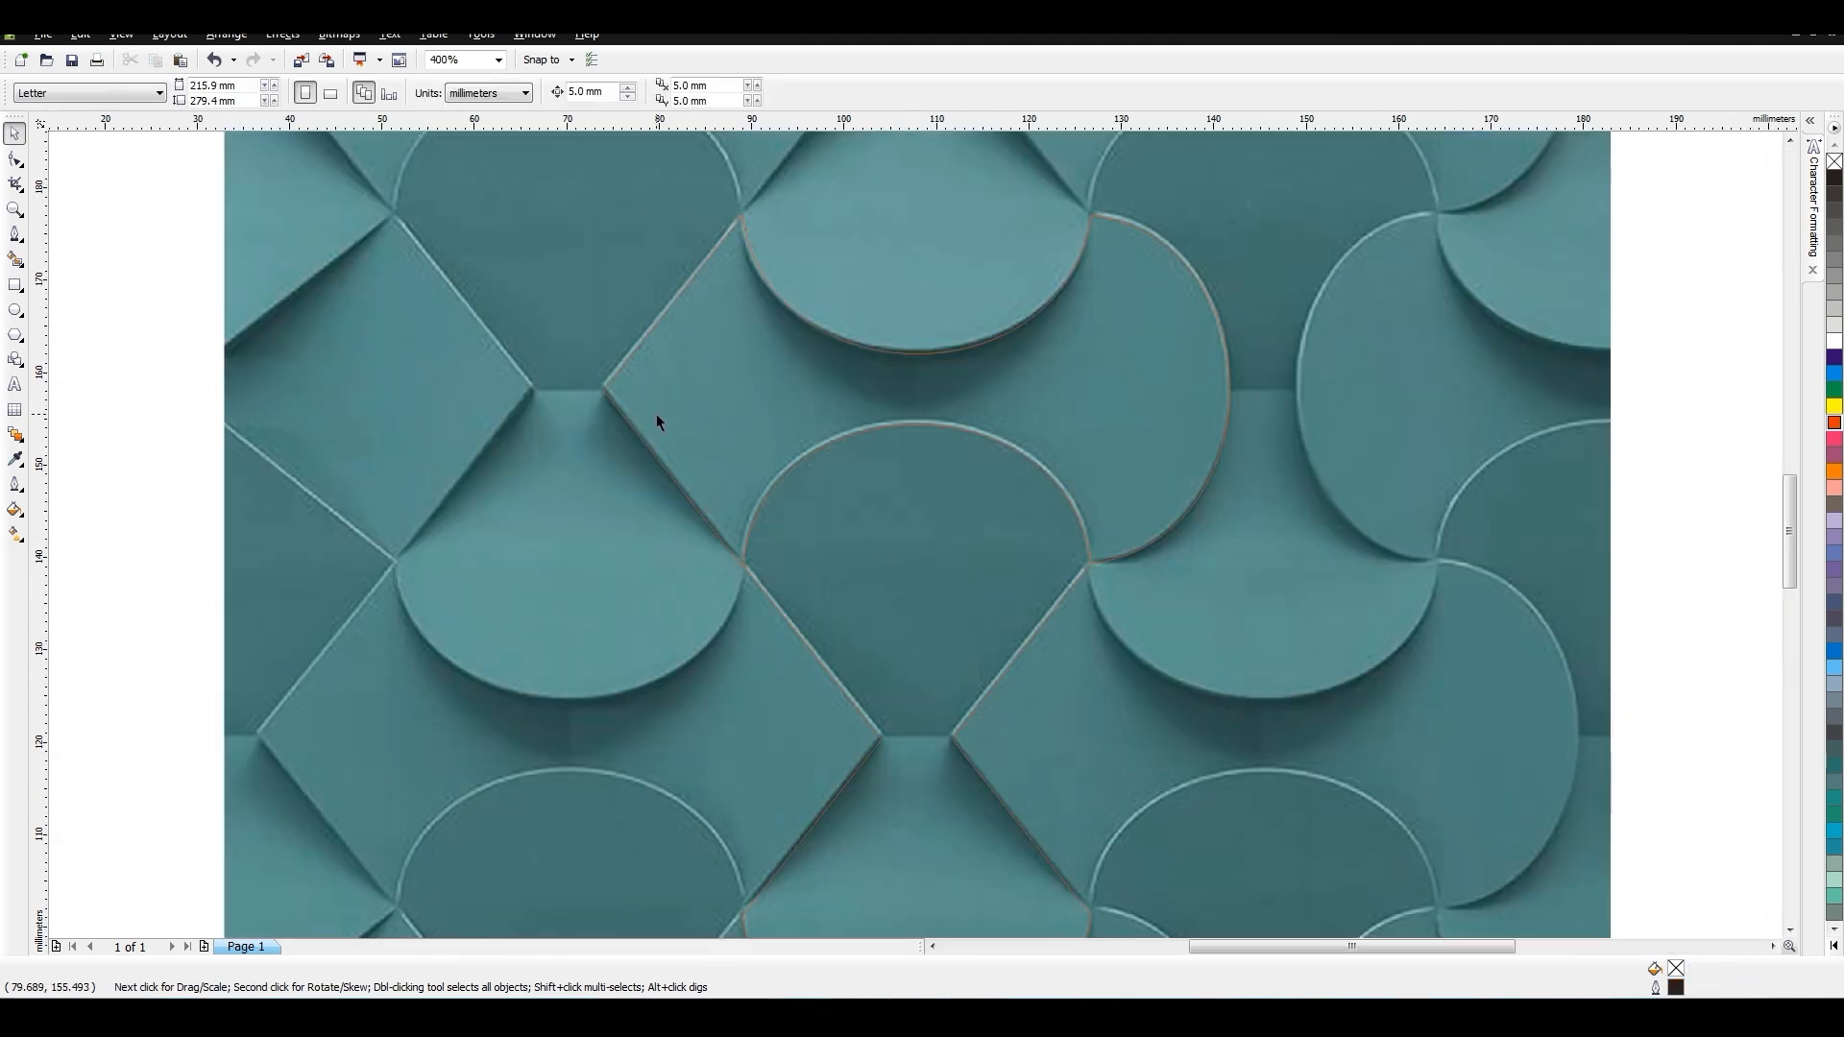
# Draw a straight horizontal line across the middle of the horizontal tile, extending past its pointed and rounded ends.
pyautogui.click(18, 235)
pyautogui.click(519, 388)
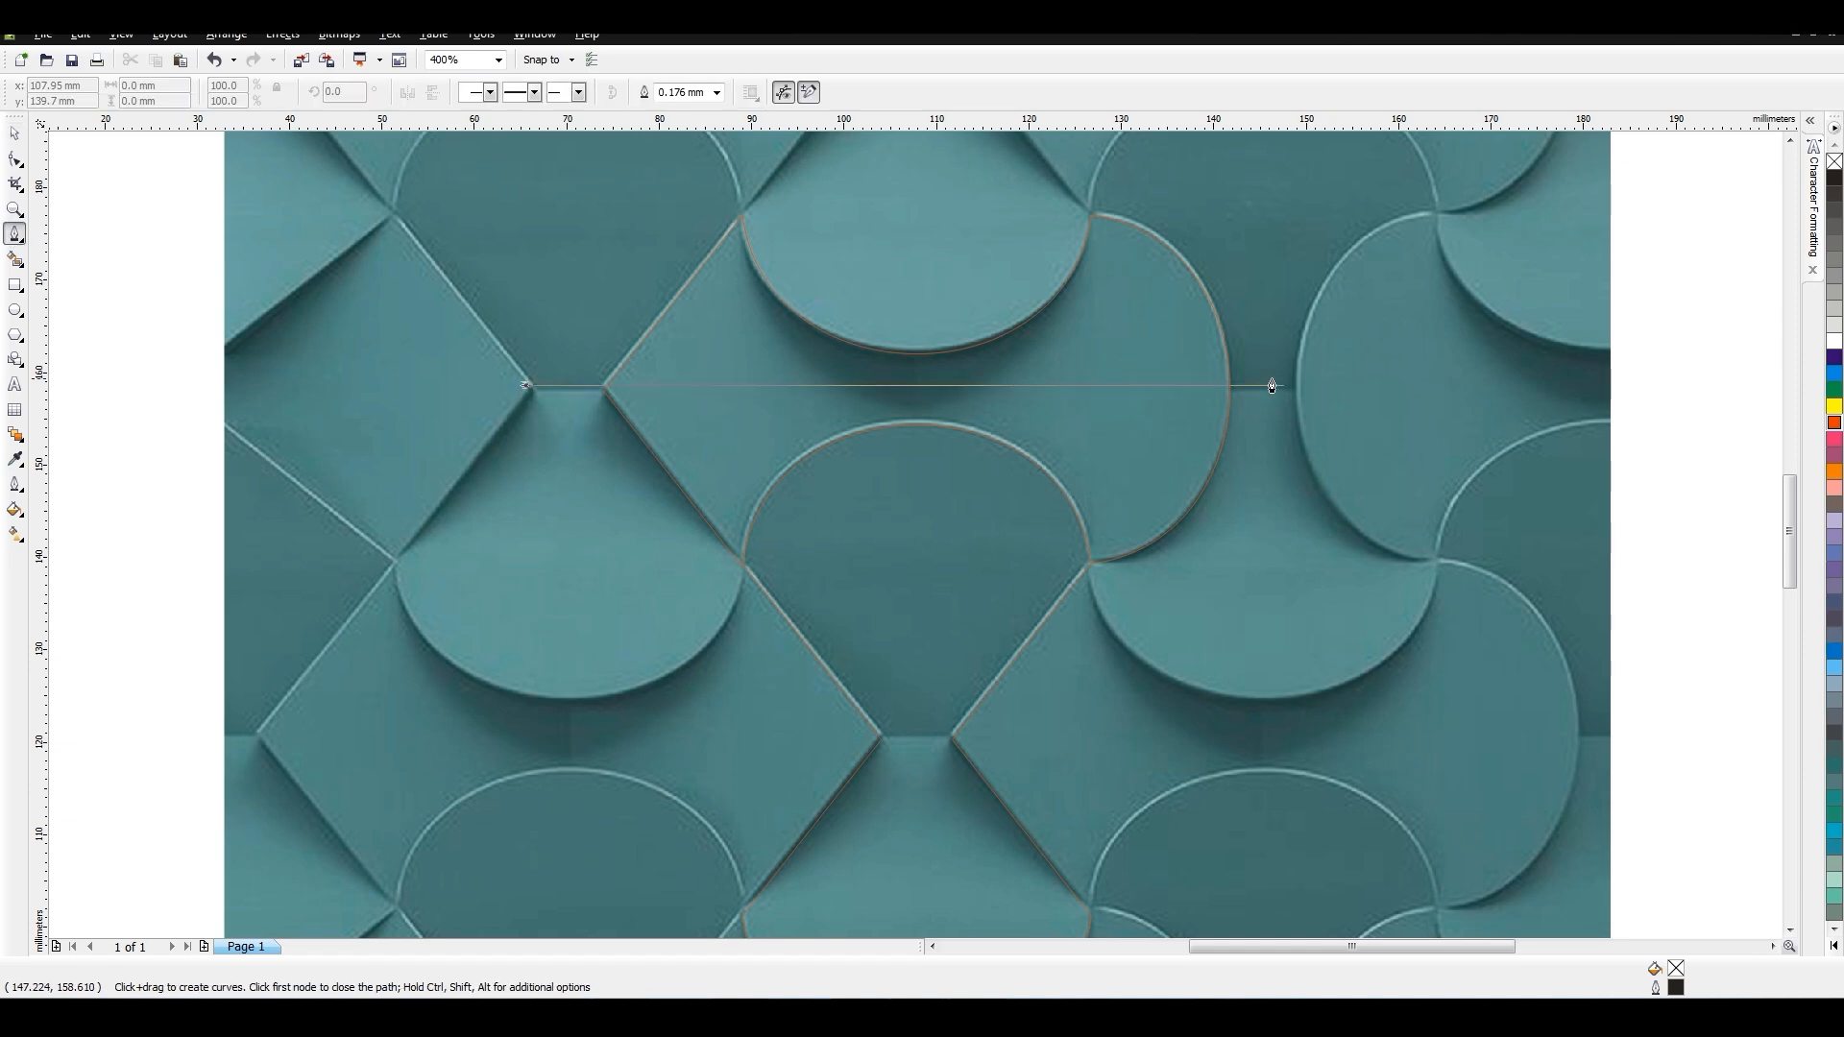
pyautogui.keyDown('ctrl'); pyautogui.click(1295, 388); pyautogui.keyUp('ctrl')
pyautogui.press('space')
pyautogui.moveTo(1256, 388)
pyautogui.mouseDown()
pyautogui.moveTo(1234, 389)
pyautogui.moveTo(1235, 339)
pyautogui.mouseUp()
pyautogui.moveTo(1235, 339); pyautogui.dragTo(1231, 386)
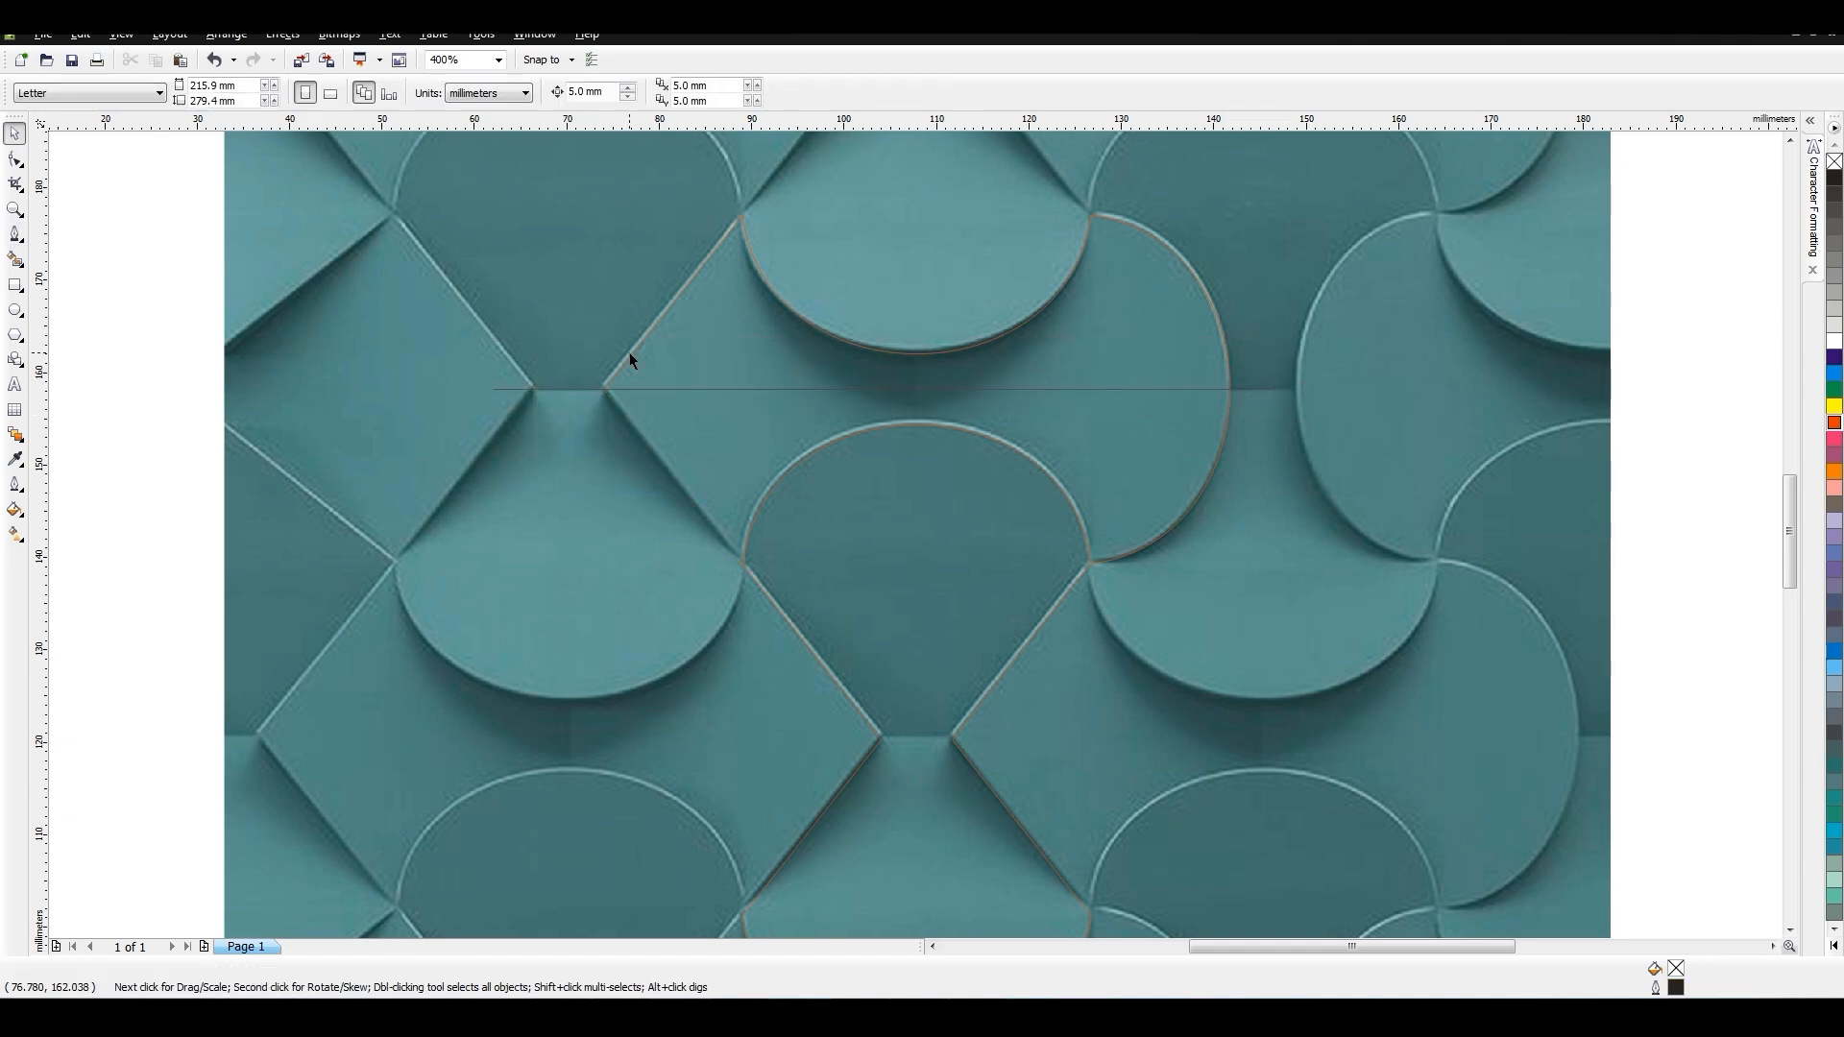
# Draw a diagonal line about 23 by 28 mm along the tile's upper-left edge, extending below the horizontal line.
pyautogui.press('space')
pyautogui.click(745, 213)
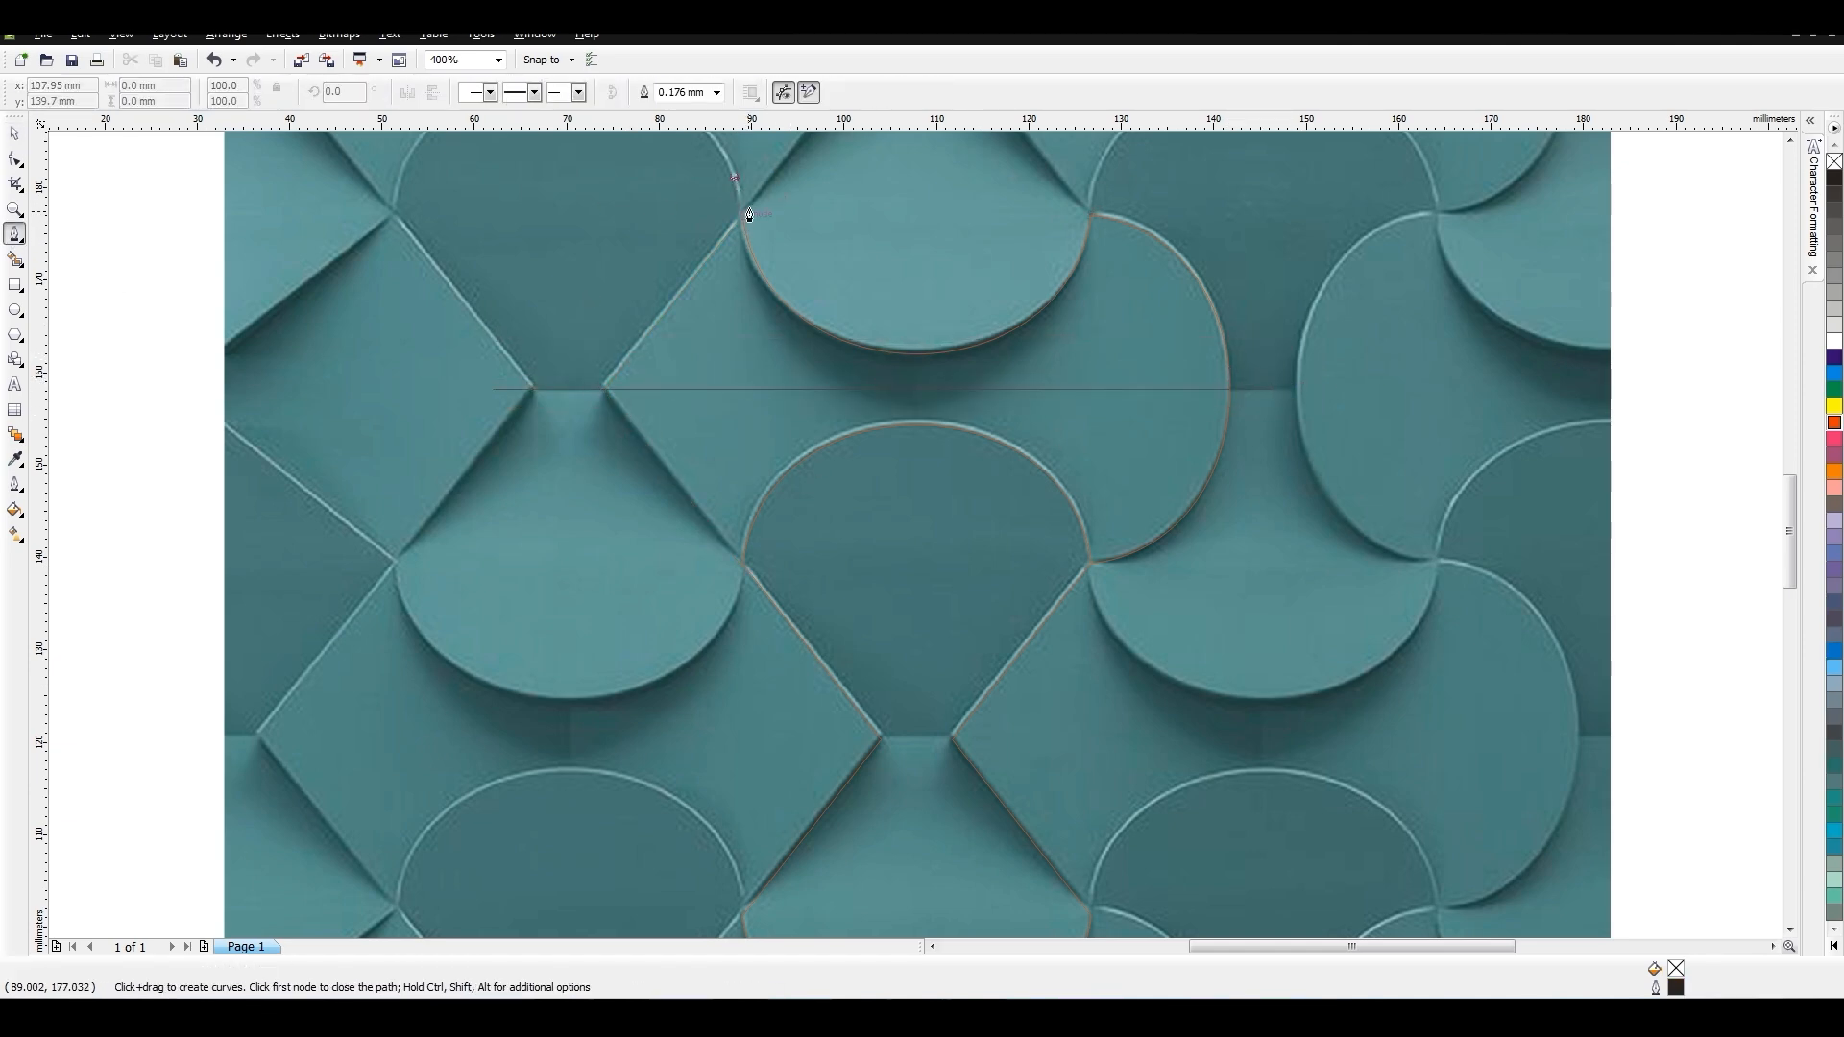
pyautogui.press('Escape')
pyautogui.press('space')
pyautogui.press('space')
pyautogui.press('space')
pyautogui.press('space')
pyautogui.click(528, 473)
pyautogui.press('space')
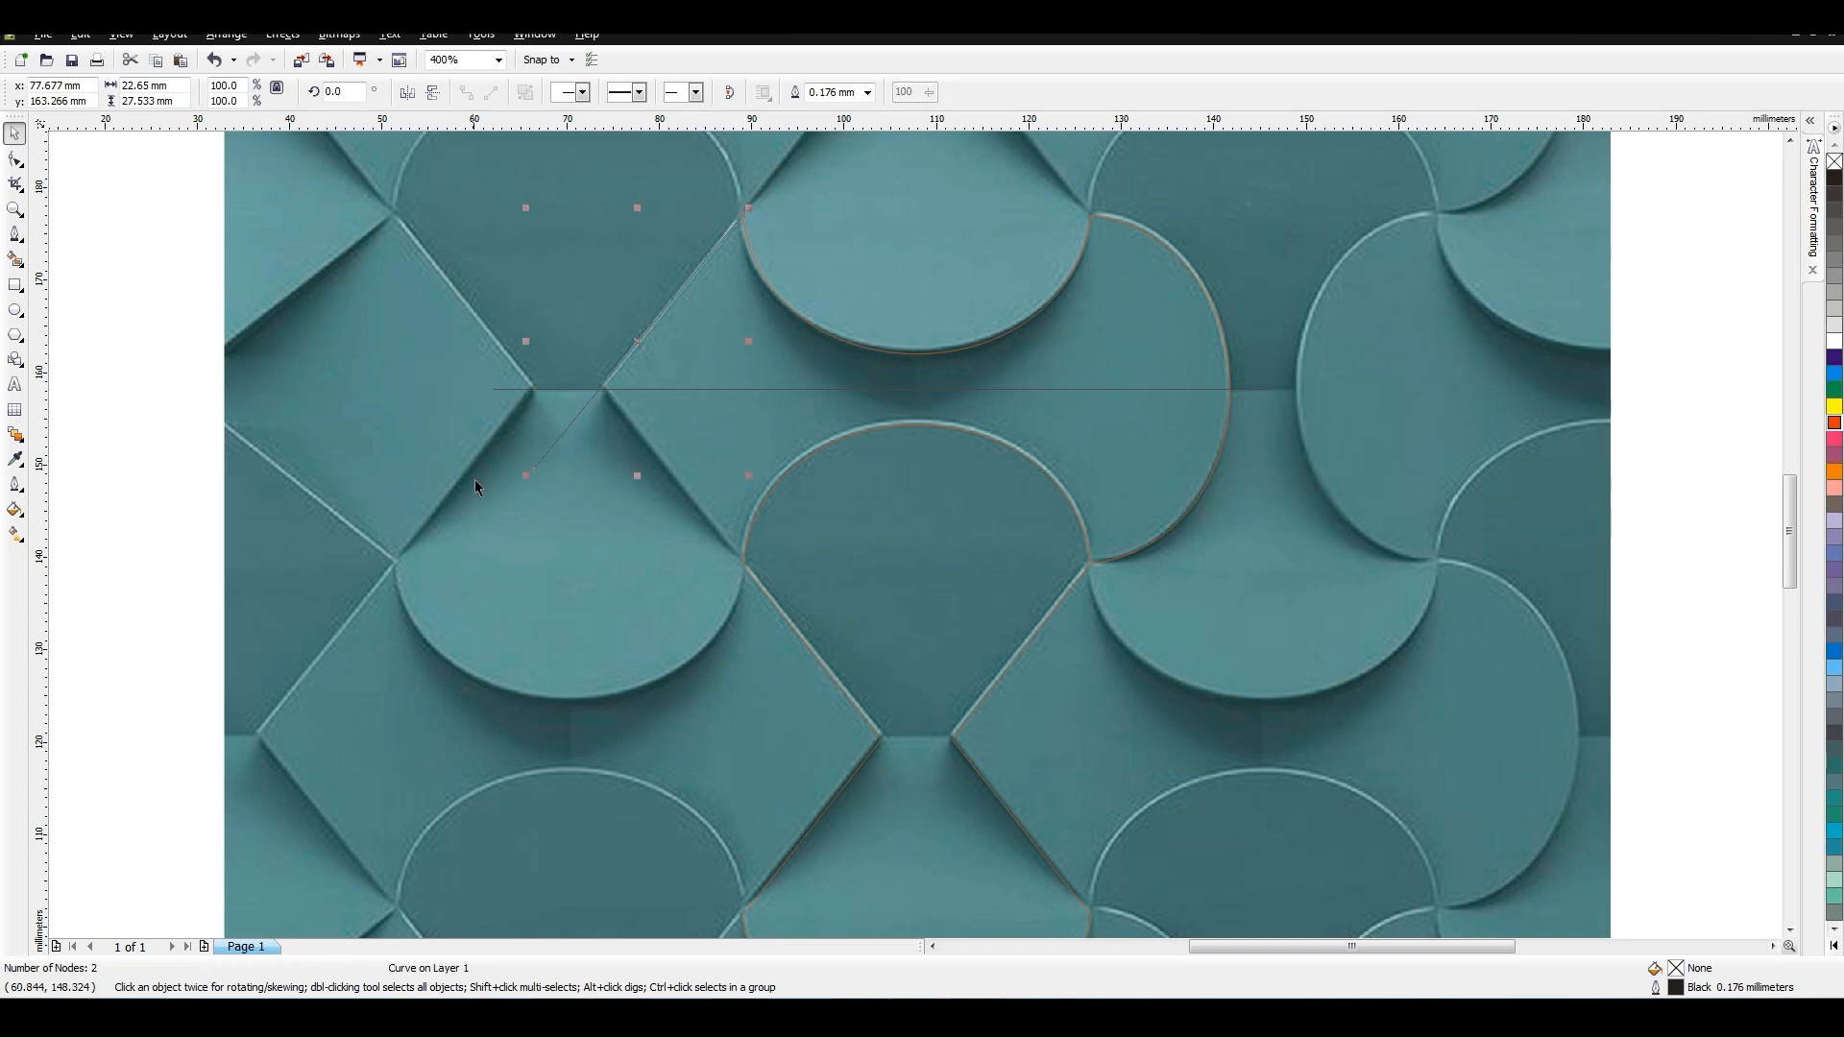
# Create a filled shape from the upper half of the horizontal tile with Smart Fill.
pyautogui.click(15, 260)
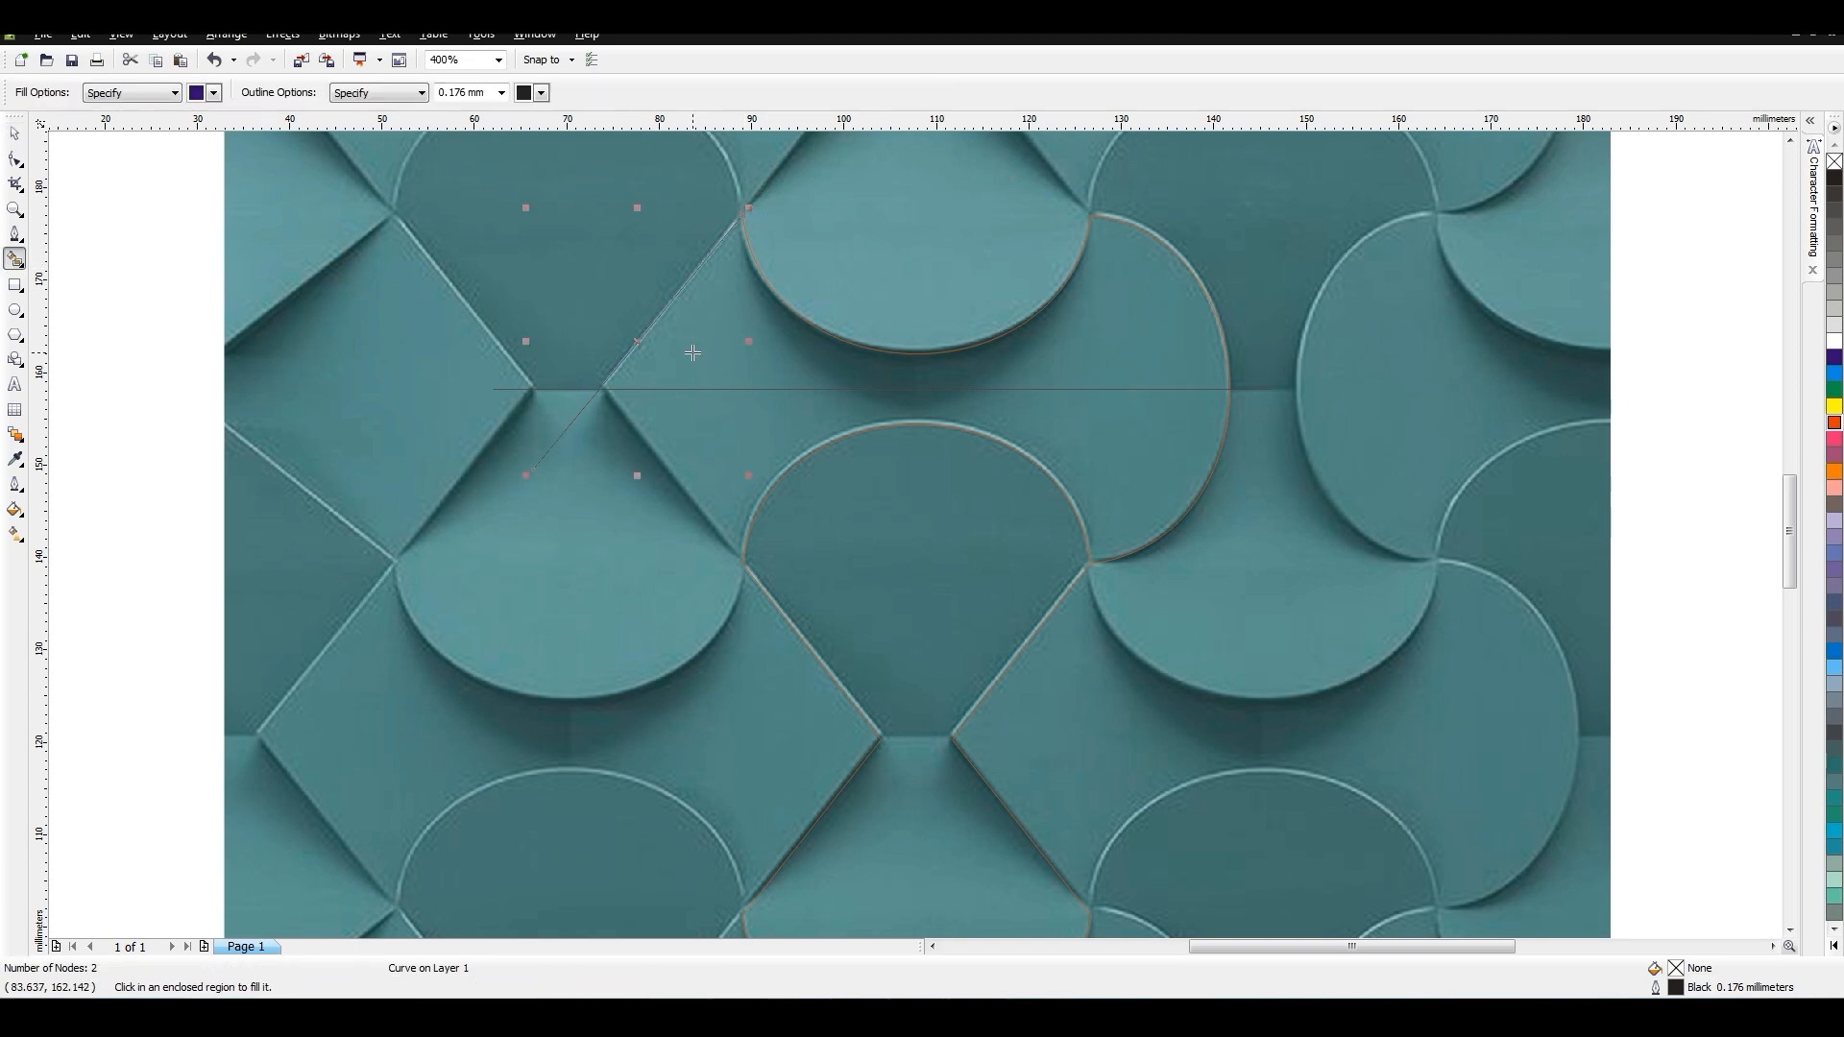
pyautogui.click(807, 373)
pyautogui.scroll(-3, 810, 375)
pyautogui.press('space')
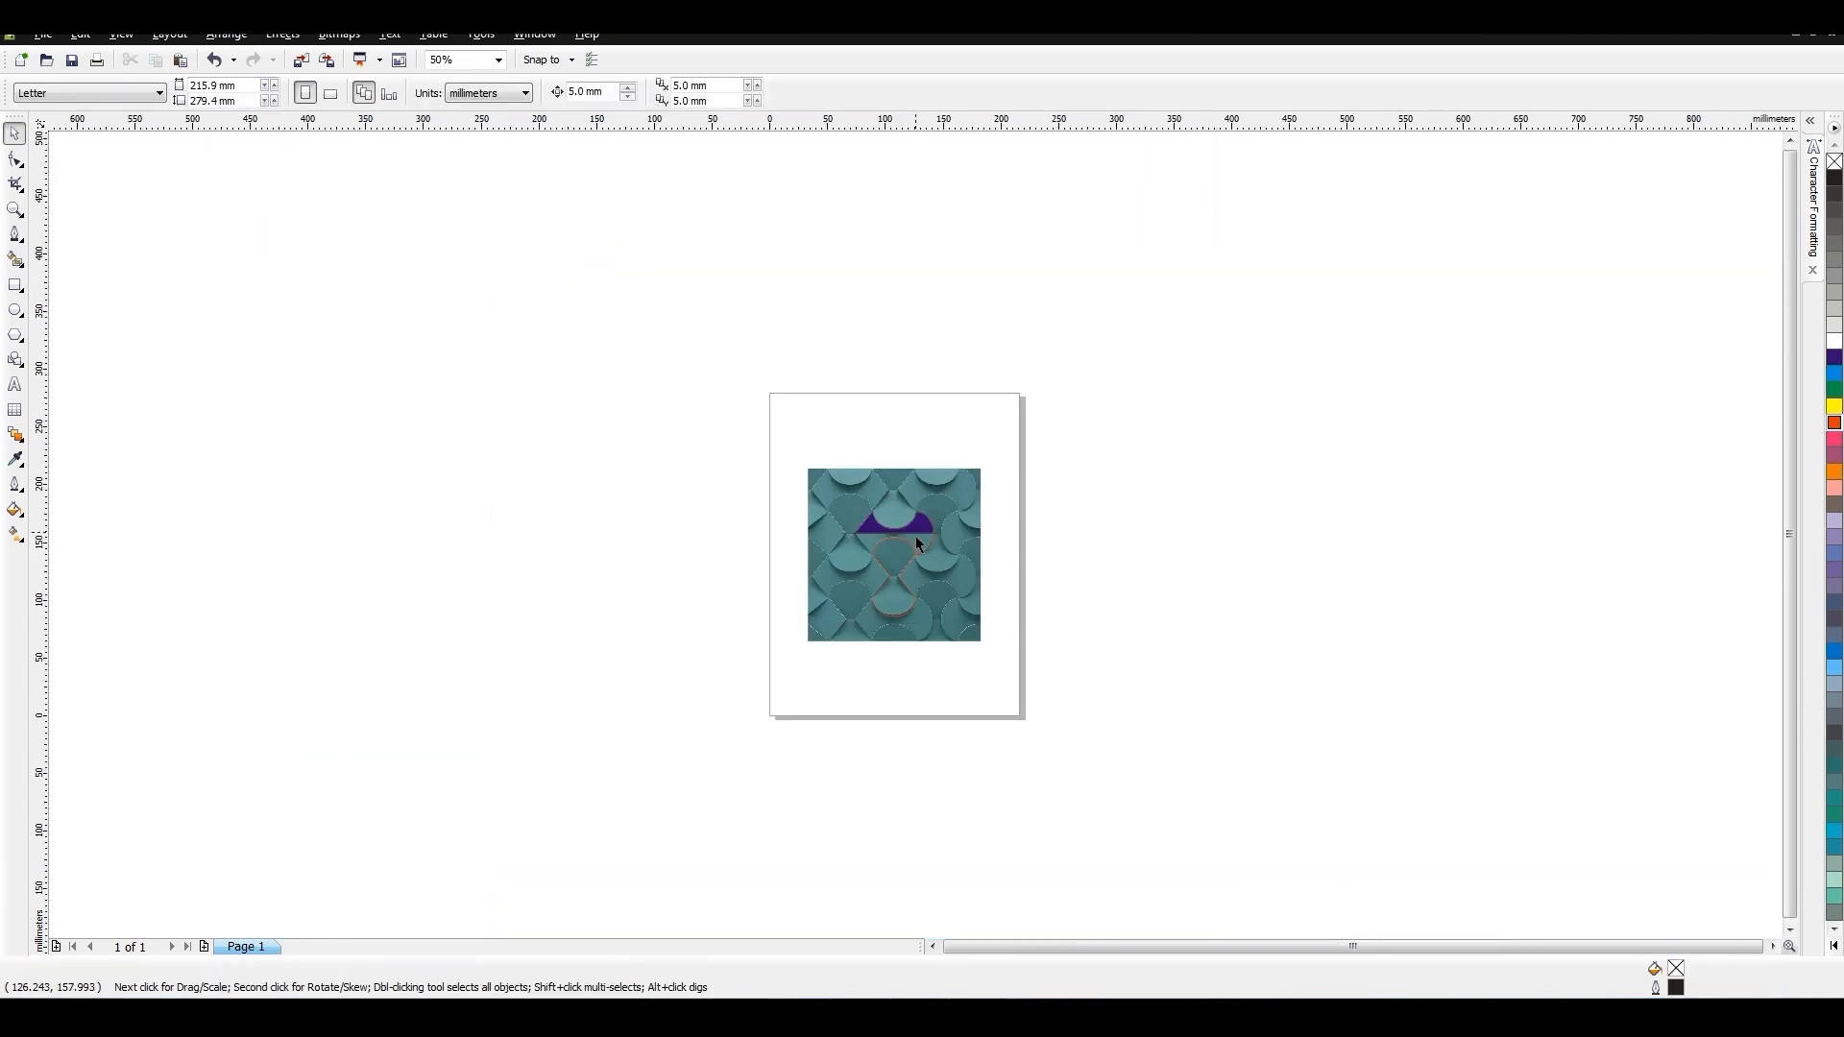
# Take the filled half off the page, weld it with a mirrored copy into one full tile, and remove the fill.
pyautogui.moveTo(915, 536); pyautogui.dragTo(616, 535)
pyautogui.rightClick(616, 535)
pyautogui.click(585, 93)
pyautogui.click(1835, 162)
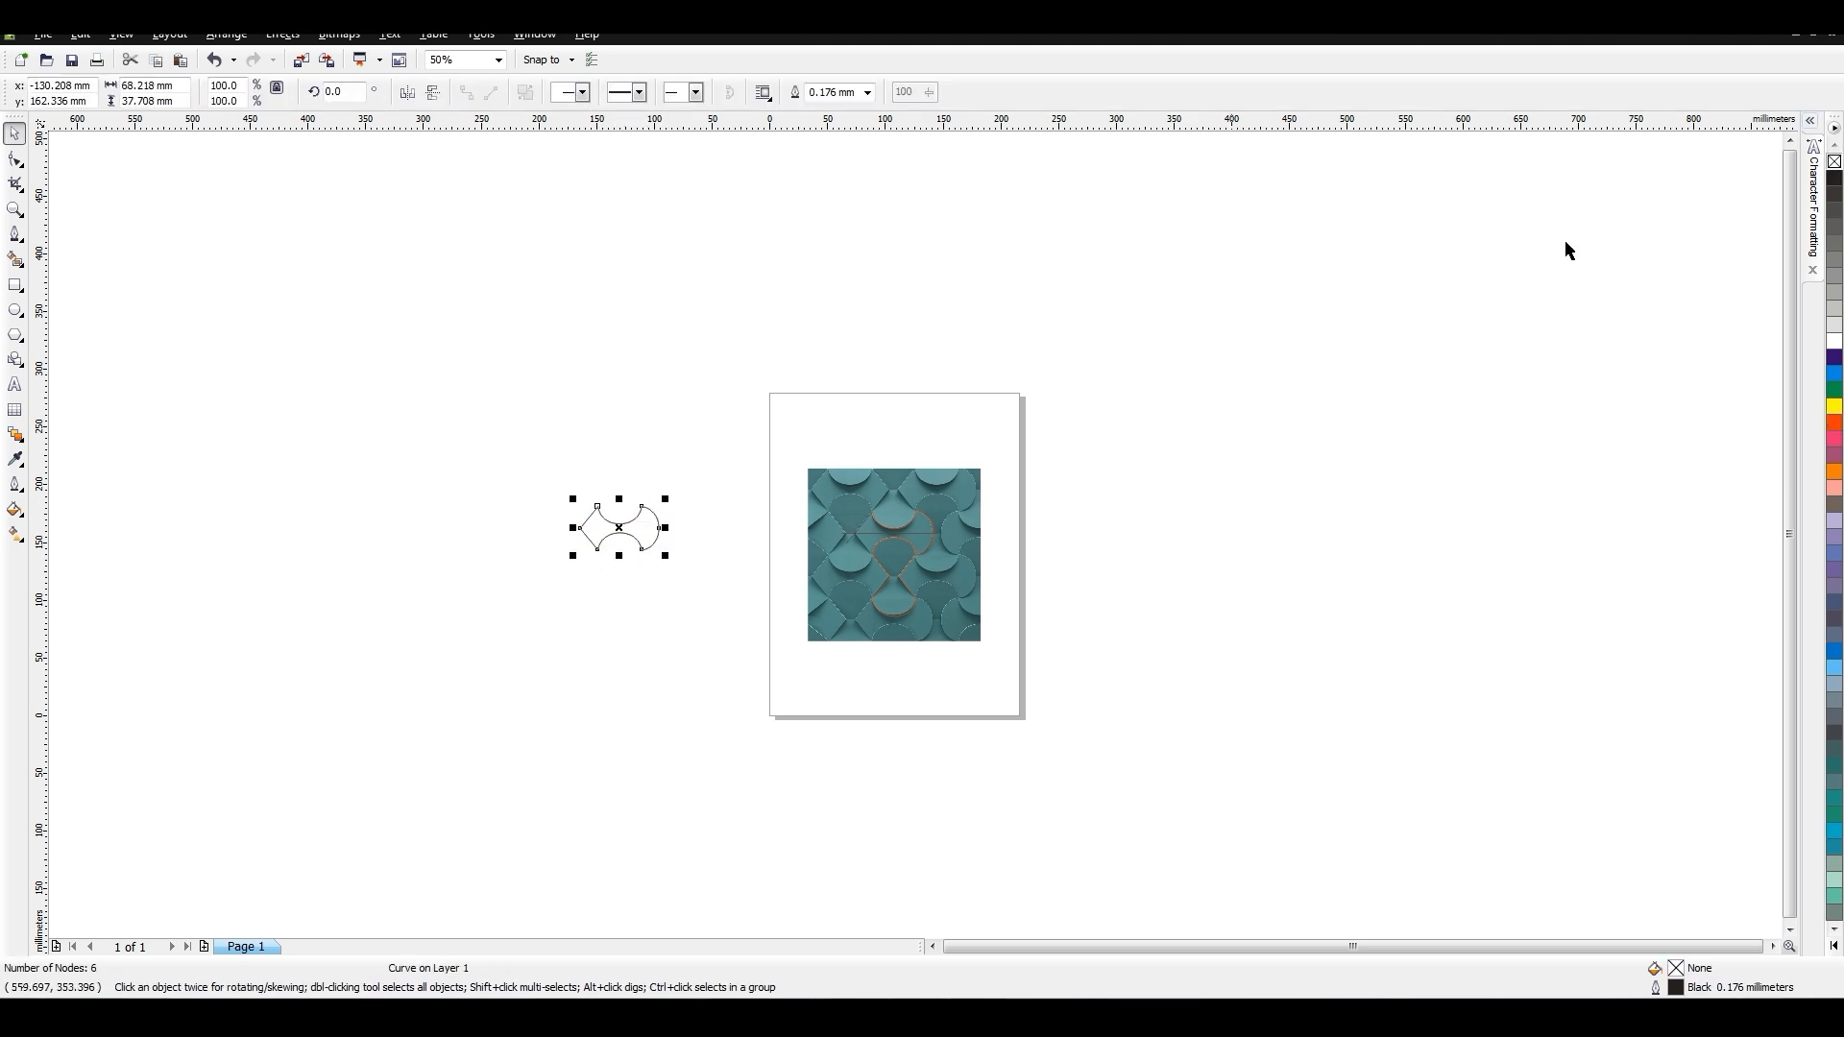
# Place a copy of the tile outline above the original, to the left of the page.
pyautogui.scroll(1, 646, 564)
pyautogui.click(943, 543)
pyautogui.moveTo(897, 488); pyautogui.dragTo(730, 298)
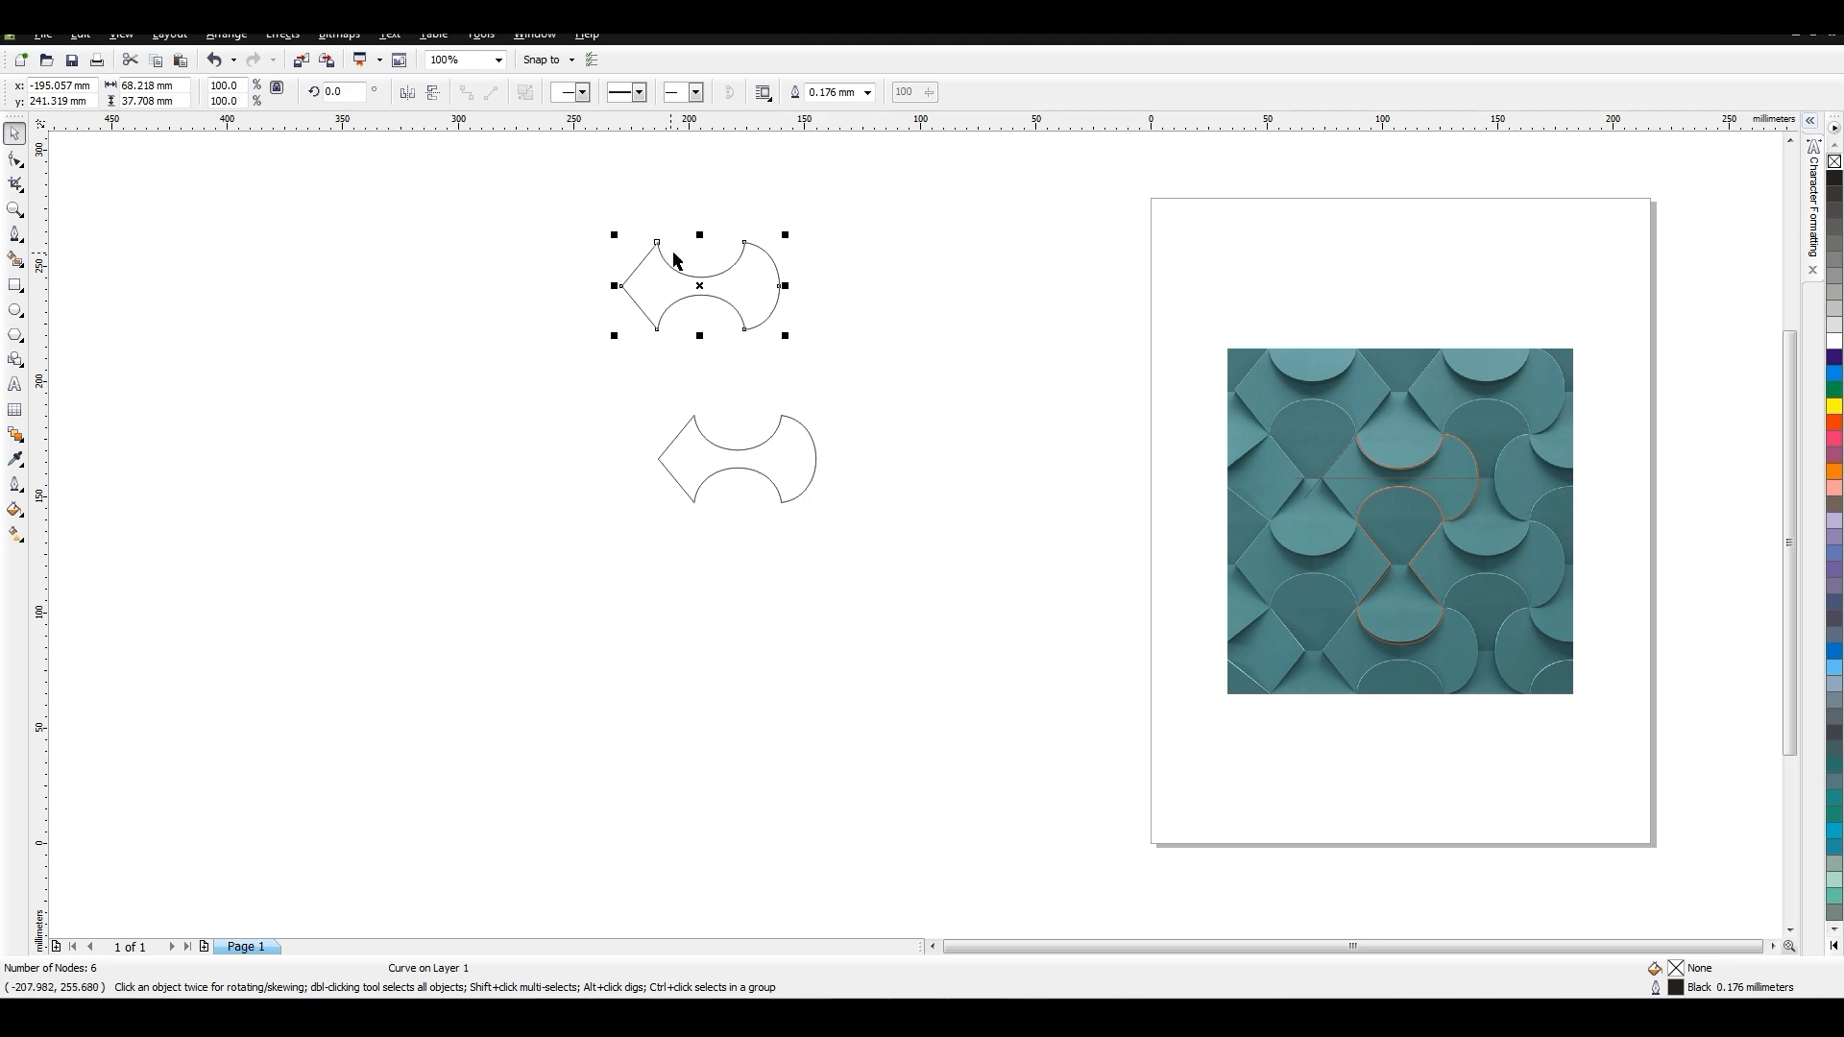
pyautogui.rightClick(660, 243)
pyautogui.click(497, 257)
# Break the upper tile outline at its four corner nodes and at its pointed tip.
pyautogui.click(14, 160)
pyautogui.moveTo(593, 220); pyautogui.dragTo(666, 246)
pyautogui.rightClick(659, 241)
pyautogui.click(701, 467)
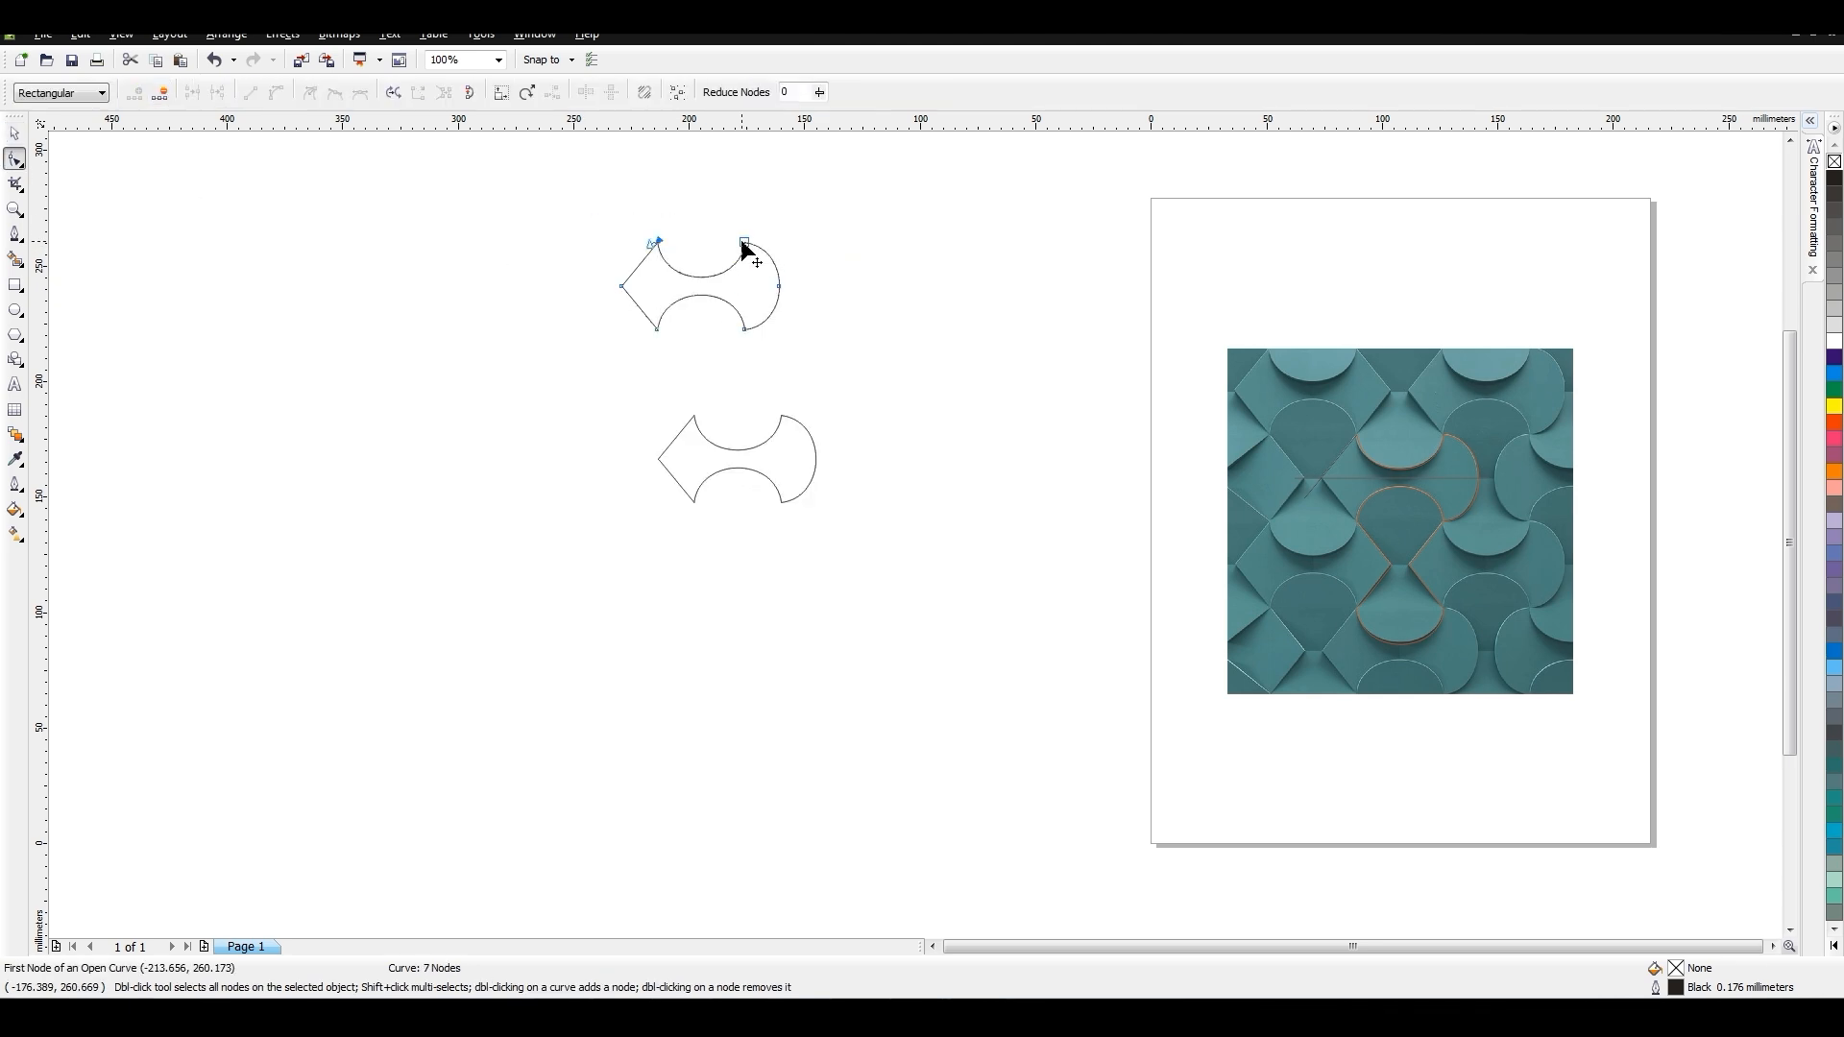
pyautogui.rightClick(743, 240)
pyautogui.click(784, 465)
pyautogui.rightClick(657, 331)
pyautogui.click(706, 558)
pyautogui.rightClick(745, 328)
pyautogui.click(794, 552)
pyautogui.rightClick(621, 287)
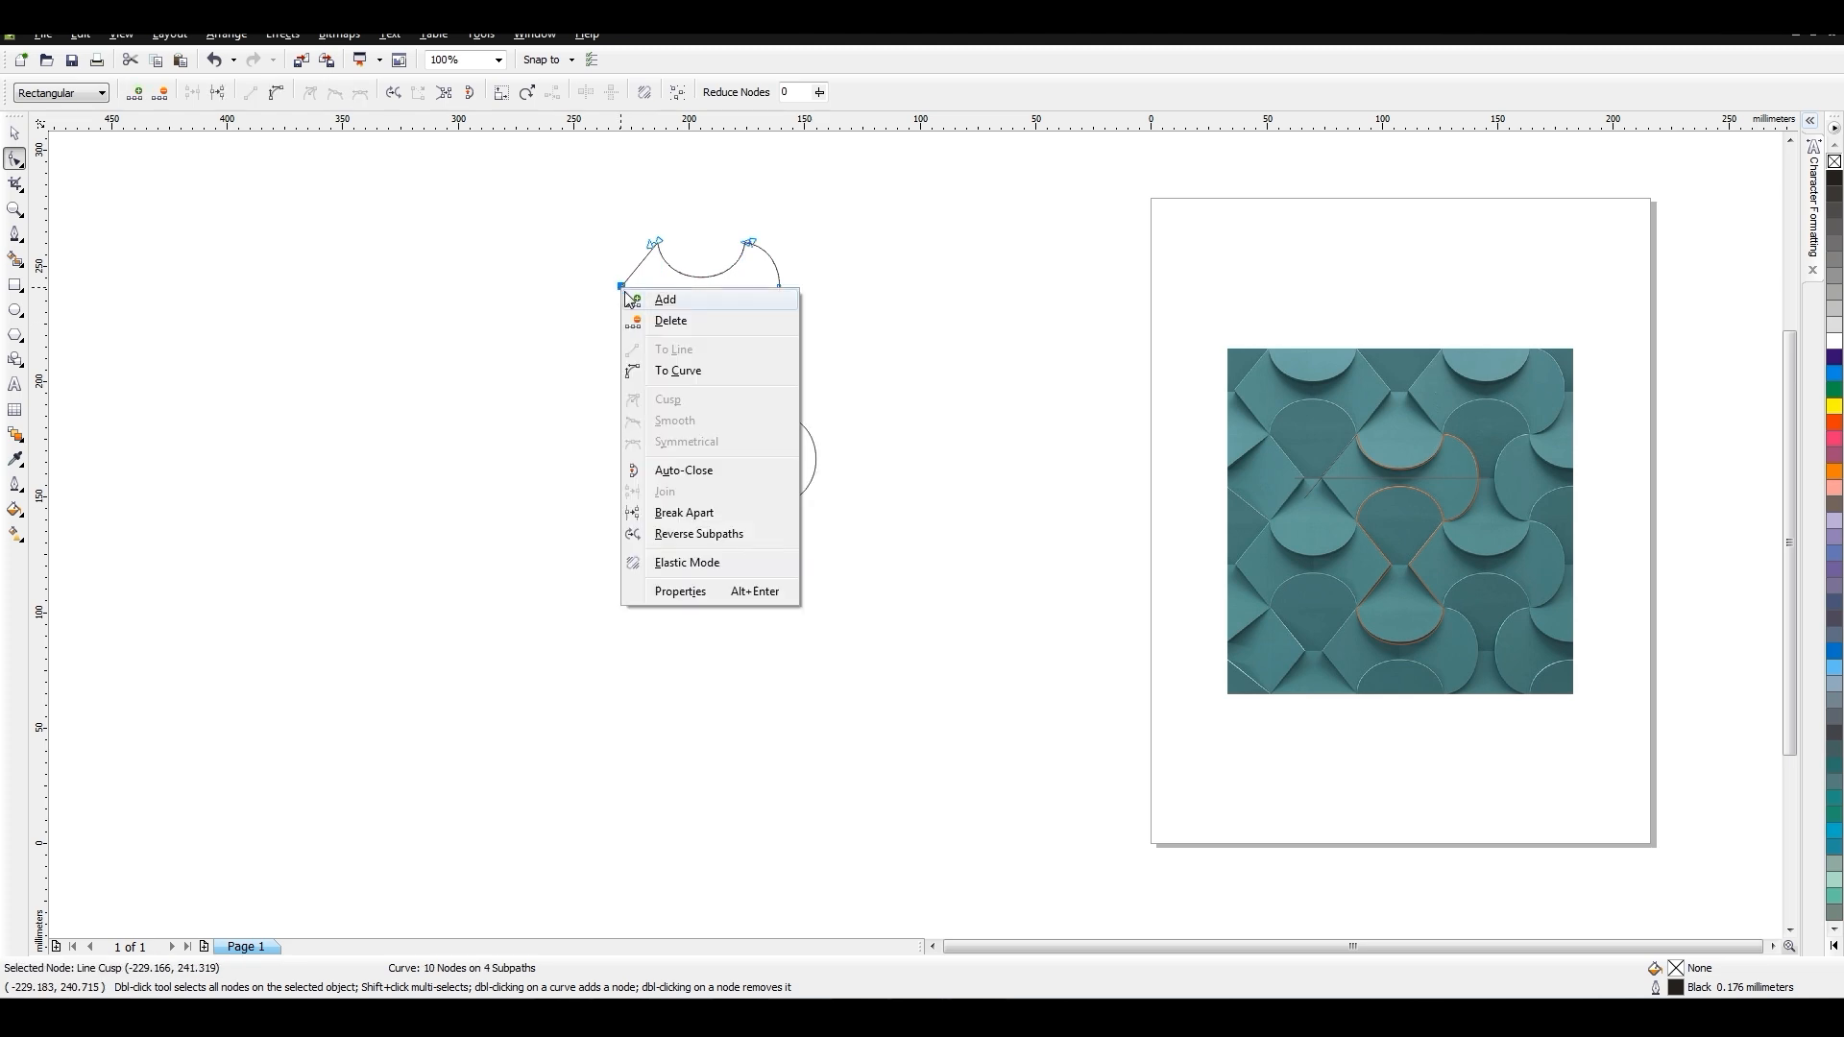
pyautogui.click(662, 515)
# Break the split upper tile outline apart into separate curves.
pyautogui.click(14, 134)
pyautogui.moveTo(531, 195); pyautogui.dragTo(904, 357)
pyautogui.rightClick(741, 309)
pyautogui.click(807, 341)
pyautogui.click(847, 363)
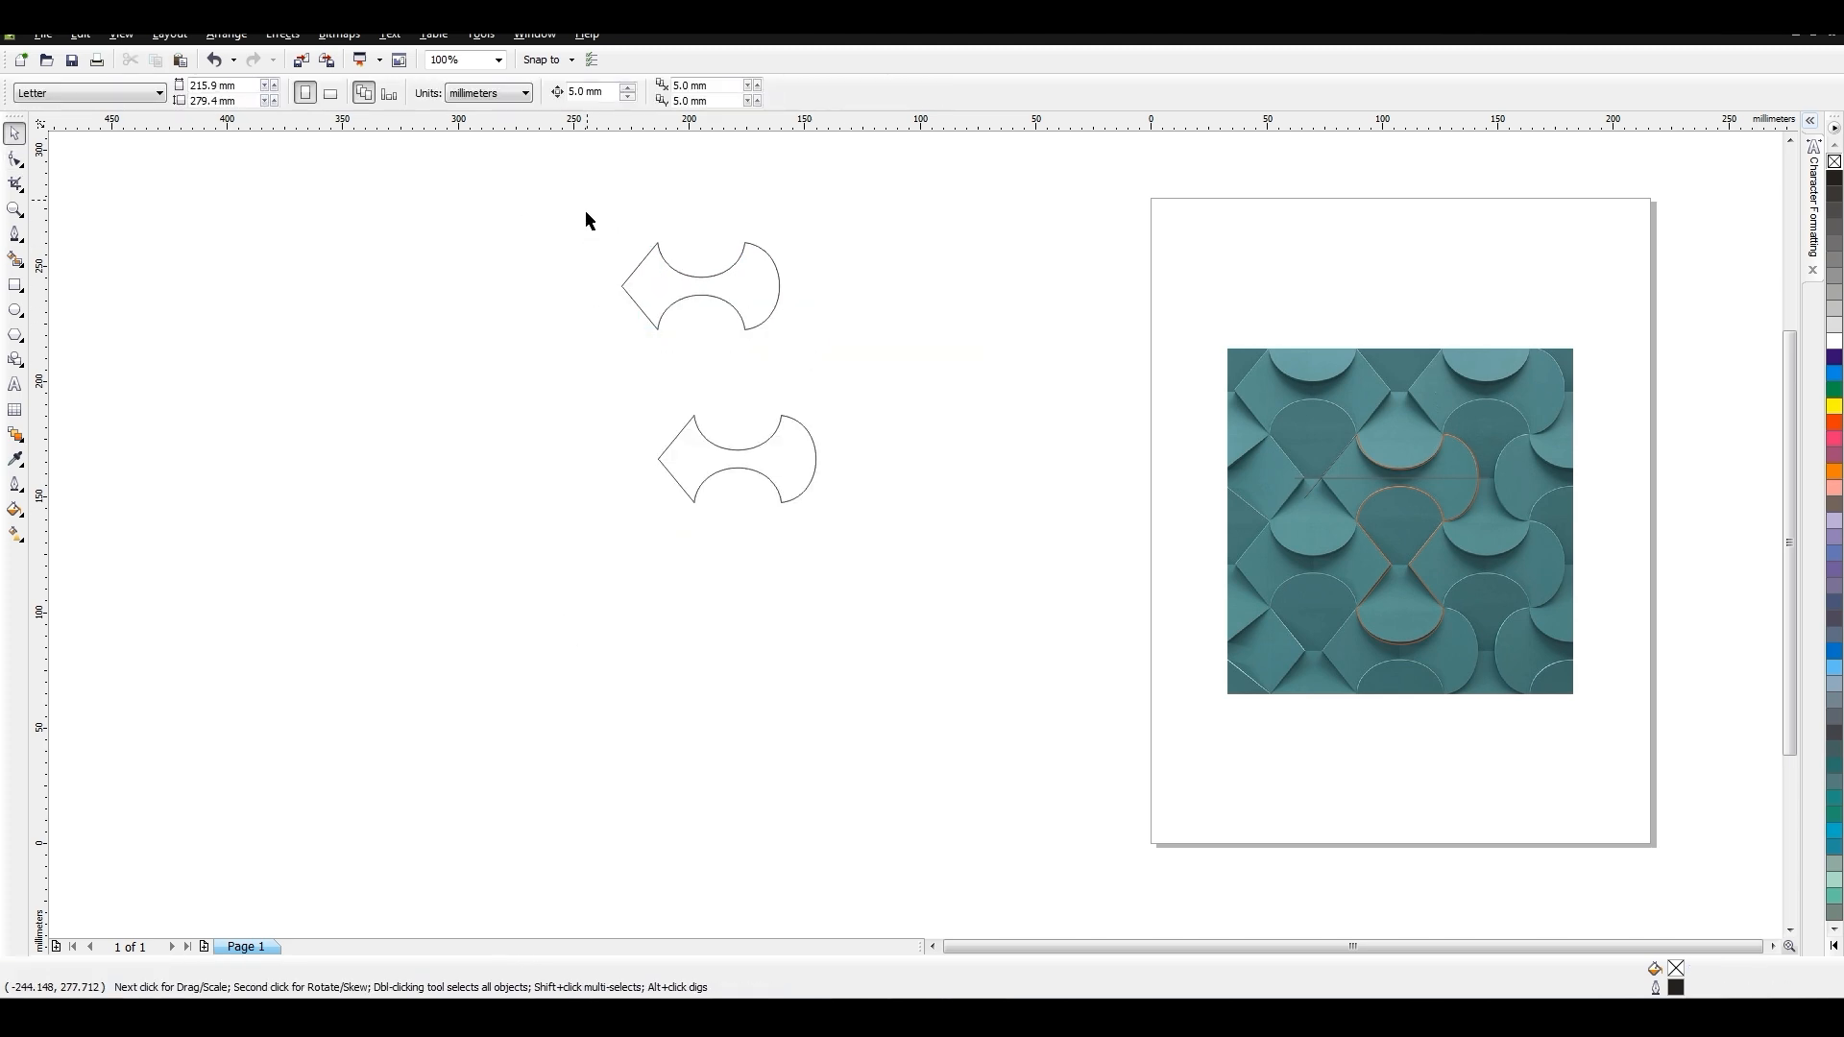
# Select the tile's separate curves together with the intact tile and move them to empty space far left of the page.
pyautogui.moveTo(587, 213); pyautogui.dragTo(688, 382)
pyautogui.moveTo(638, 310); pyautogui.dragTo(657, 324)
pyautogui.scroll(-2, 936, 552)
pyautogui.moveTo(989, 590); pyautogui.dragTo(859, 478)
pyautogui.moveTo(916, 512); pyautogui.dragTo(400, 416)
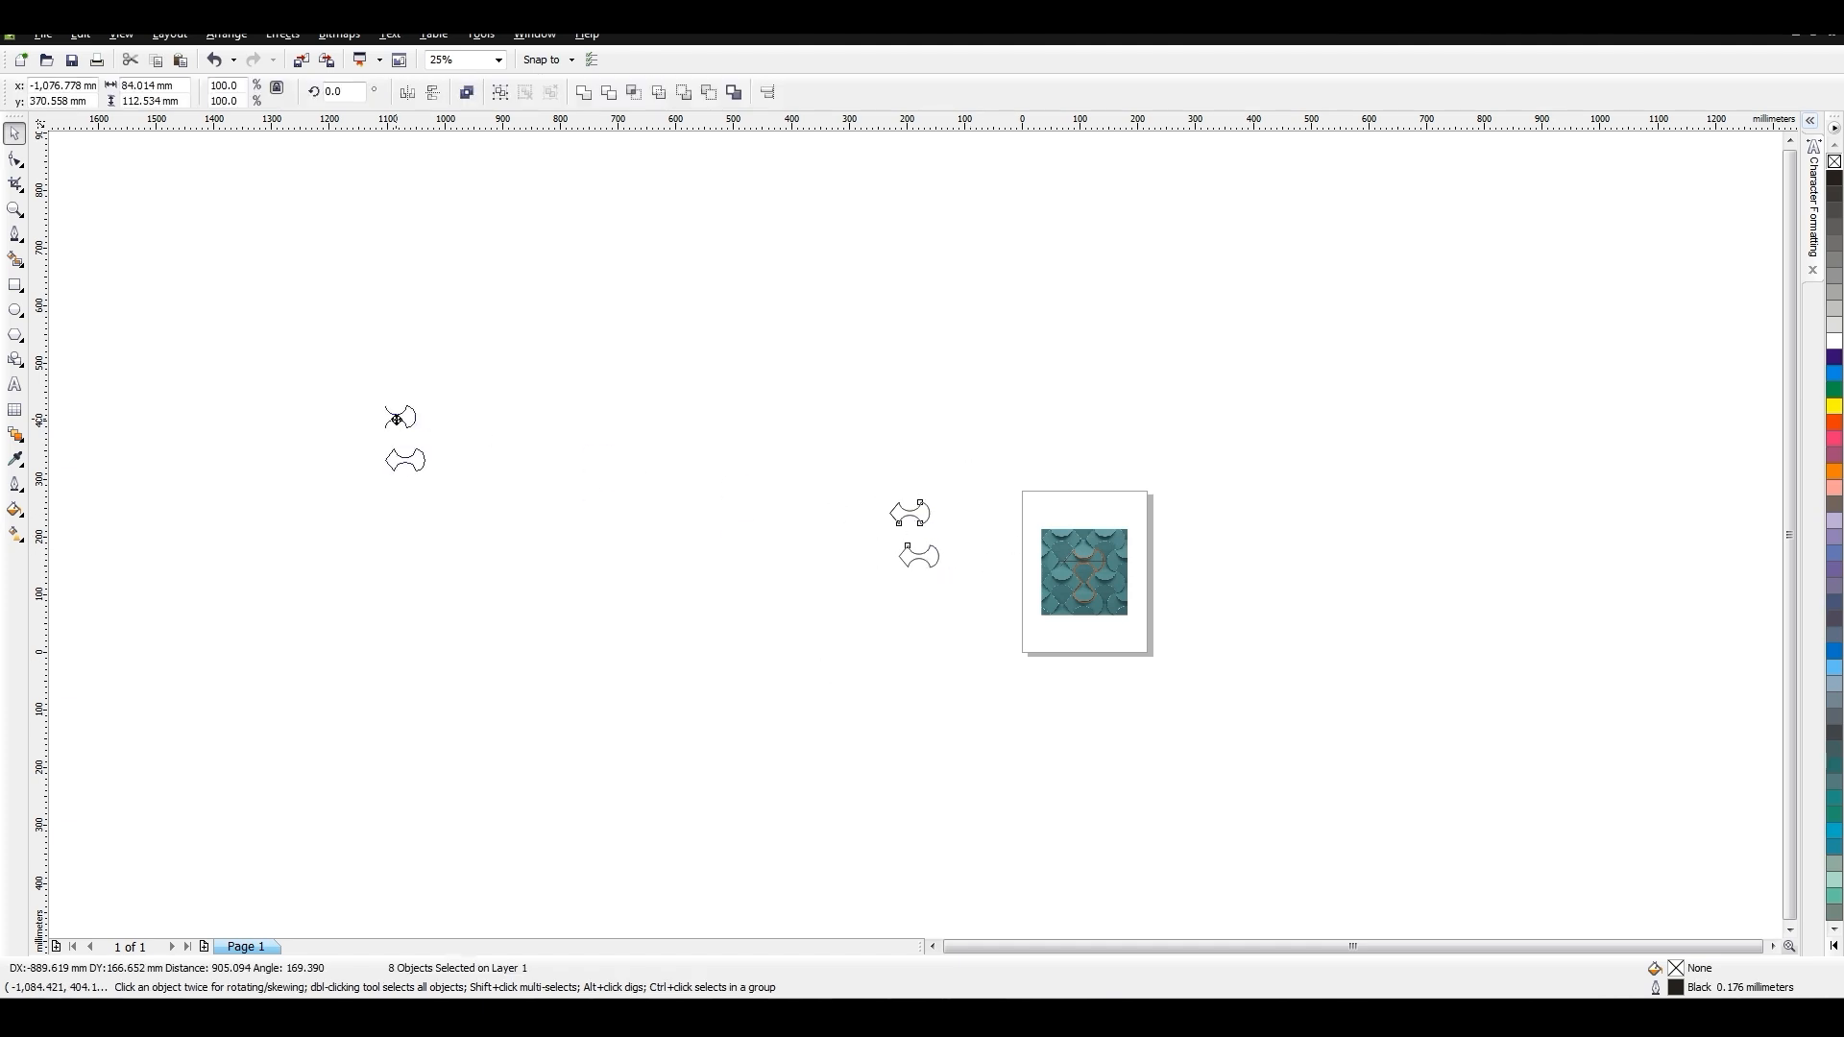
# Mirror a copy of the tile's pointed end horizontally and attach it below the tile's lower-left corner.
pyautogui.scroll(2, 288, 403)
pyautogui.moveTo(999, 428); pyautogui.dragTo(1095, 565)
pyautogui.click(1297, 407)
pyautogui.moveTo(1297, 407); pyautogui.dragTo(1001, 582)
pyautogui.moveTo(1116, 502); pyautogui.dragTo(898, 455)
pyautogui.click(1032, 381)
pyautogui.keyDown('shift'); pyautogui.click(1039, 329); pyautogui.keyUp('shift')
pyautogui.rightClick(898, 455)
pyautogui.keyDown('ctrl'); pyautogui.moveTo(874, 455); pyautogui.dragTo(1072, 459); pyautogui.keyUp('ctrl')
pyautogui.click(1191, 442)
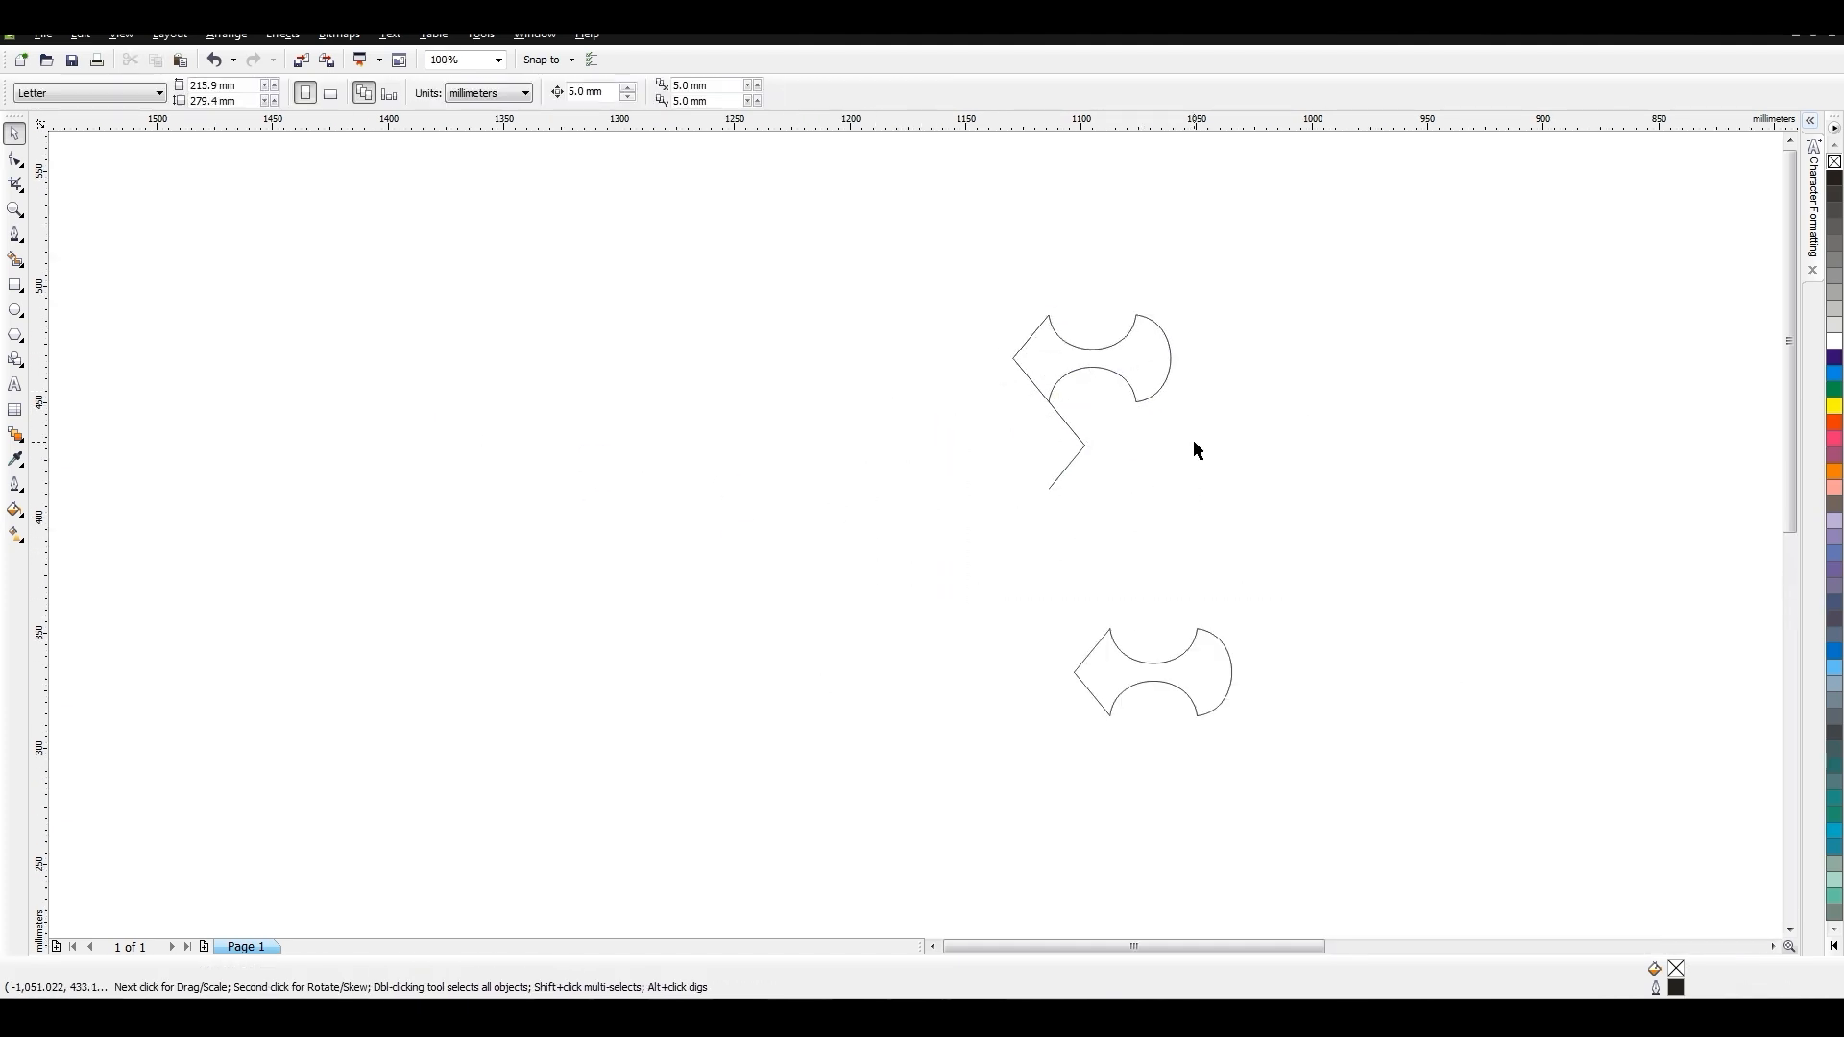
# Mirror the pointed edges to the other side and add arc copies to complete a vertical hourglass tile below the horizontal one.
pyautogui.moveTo(1012, 397); pyautogui.dragTo(1122, 555)
pyautogui.rightClick(1120, 431)
pyautogui.keyDown('ctrl'); pyautogui.moveTo(1042, 444); pyautogui.dragTo(1136, 402); pyautogui.keyUp('ctrl')
pyautogui.click(1209, 430)
pyautogui.moveTo(976, 437); pyautogui.dragTo(1092, 415)
pyautogui.rightClick(1092, 415)
pyautogui.moveTo(1049, 402); pyautogui.dragTo(1049, 488)
pyautogui.click(1105, 489)
# Delete the leftover intact tile outline below the assembled shapes.
pyautogui.moveTo(1031, 614); pyautogui.dragTo(1358, 846)
pyautogui.press('Delete')
pyautogui.scroll(-3, 919, 544)
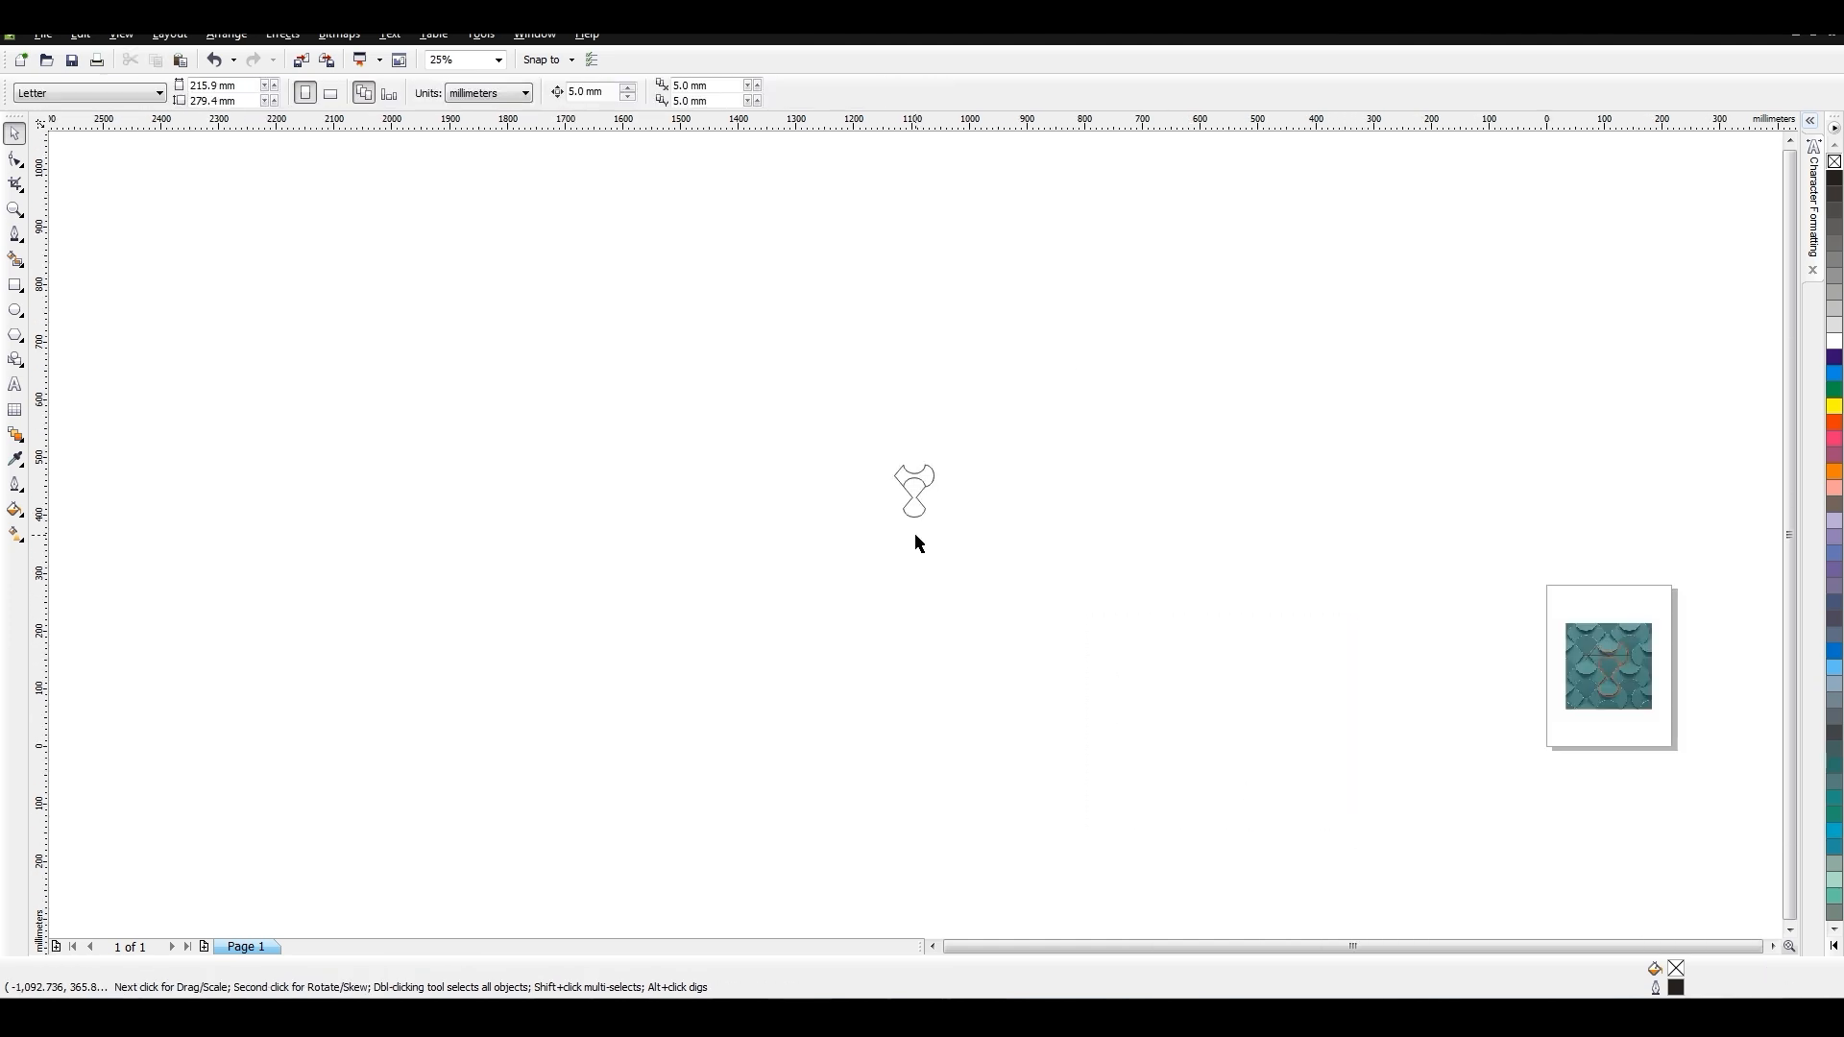
# Place a separate copy of the horizontal tile outline above the assembled shapes.
pyautogui.moveTo(952, 493); pyautogui.dragTo(866, 325)
pyautogui.scroll(1, 864, 503)
pyautogui.rightClick(865, 324)
pyautogui.click(832, 371)
# Create blue filled shapes from the enclosed regions of the horizontal and vertical tiles with Smart Fill.
pyautogui.press('space')
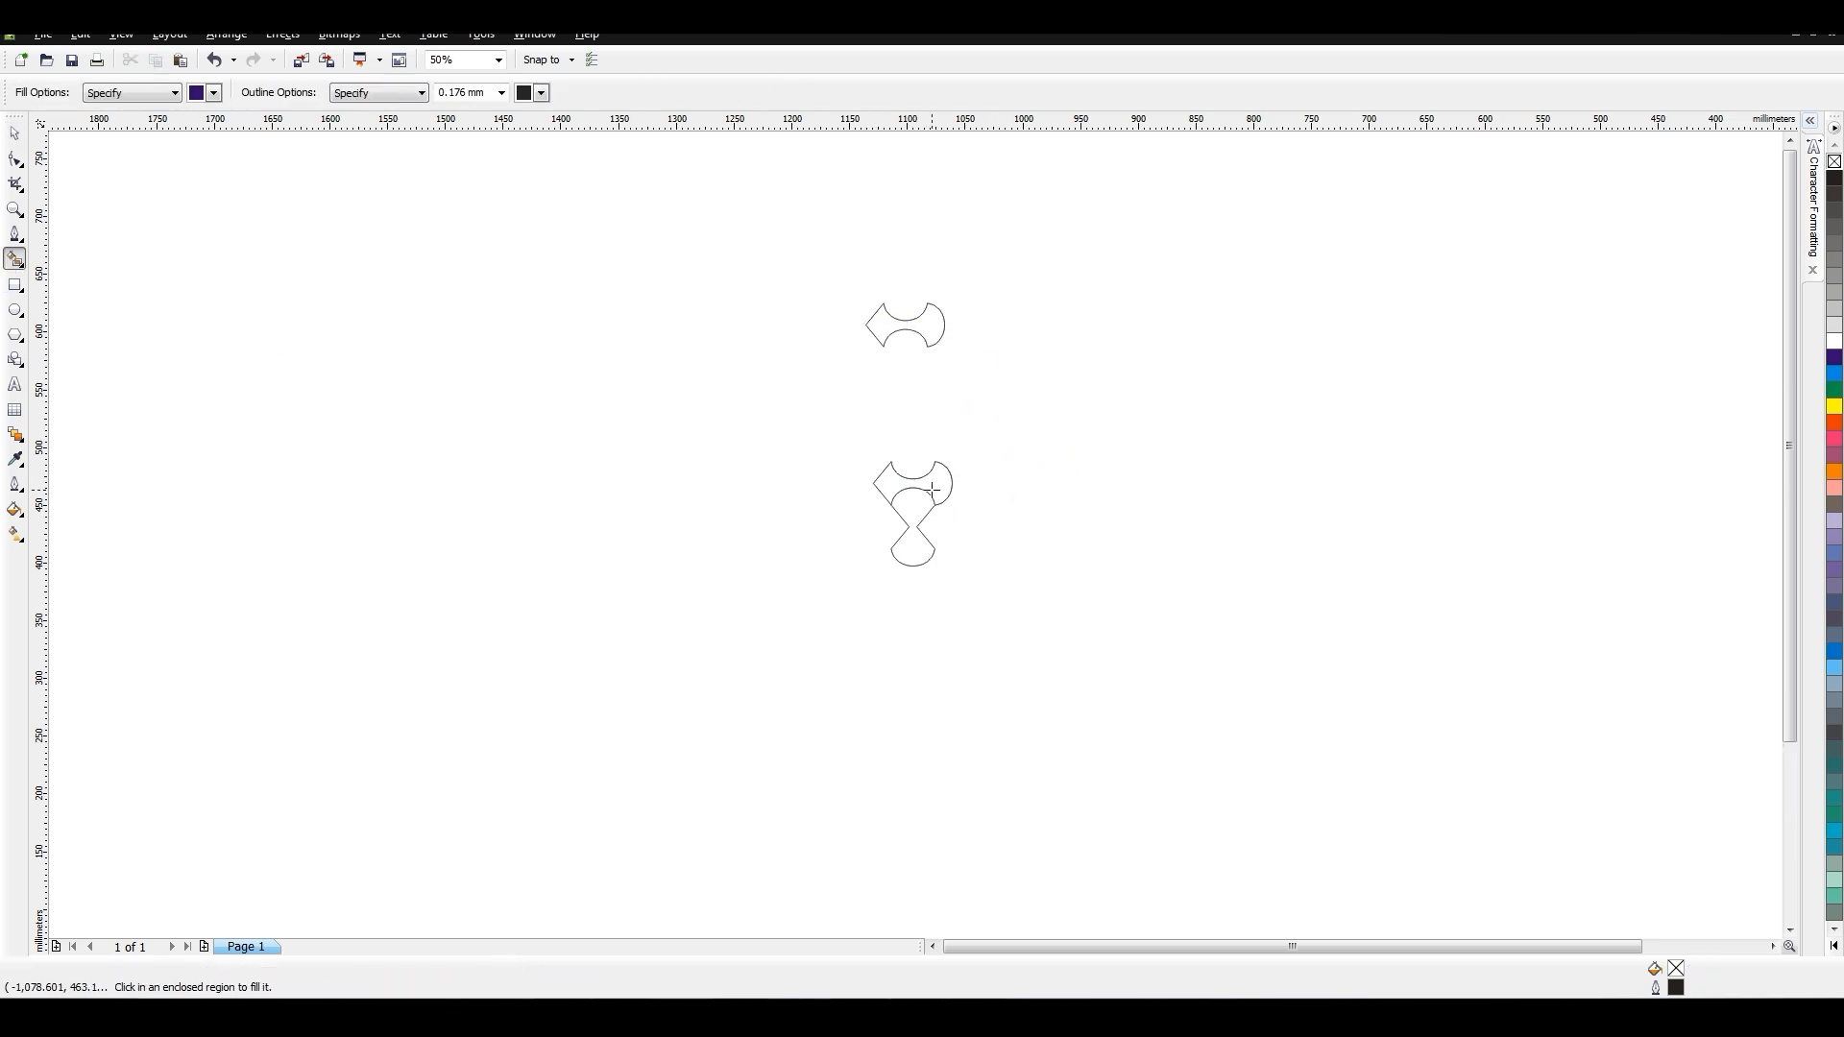
pyautogui.click(931, 489)
pyautogui.press('space')
pyautogui.press('space')
pyautogui.click(913, 506)
pyautogui.press('space')
# Move the filled shapes to the right of the outlines and add a horizontal tile copy interlocking with the hourglass waist.
pyautogui.moveTo(929, 479); pyautogui.dragTo(1022, 478)
pyautogui.moveTo(914, 505); pyautogui.dragTo(1035, 480)
pyautogui.moveTo(1115, 430); pyautogui.dragTo(951, 594)
pyautogui.click(1053, 464)
pyautogui.moveTo(1014, 505); pyautogui.dragTo(1124, 522)
pyautogui.click(1121, 487)
pyautogui.scroll(-1, 909, 528)
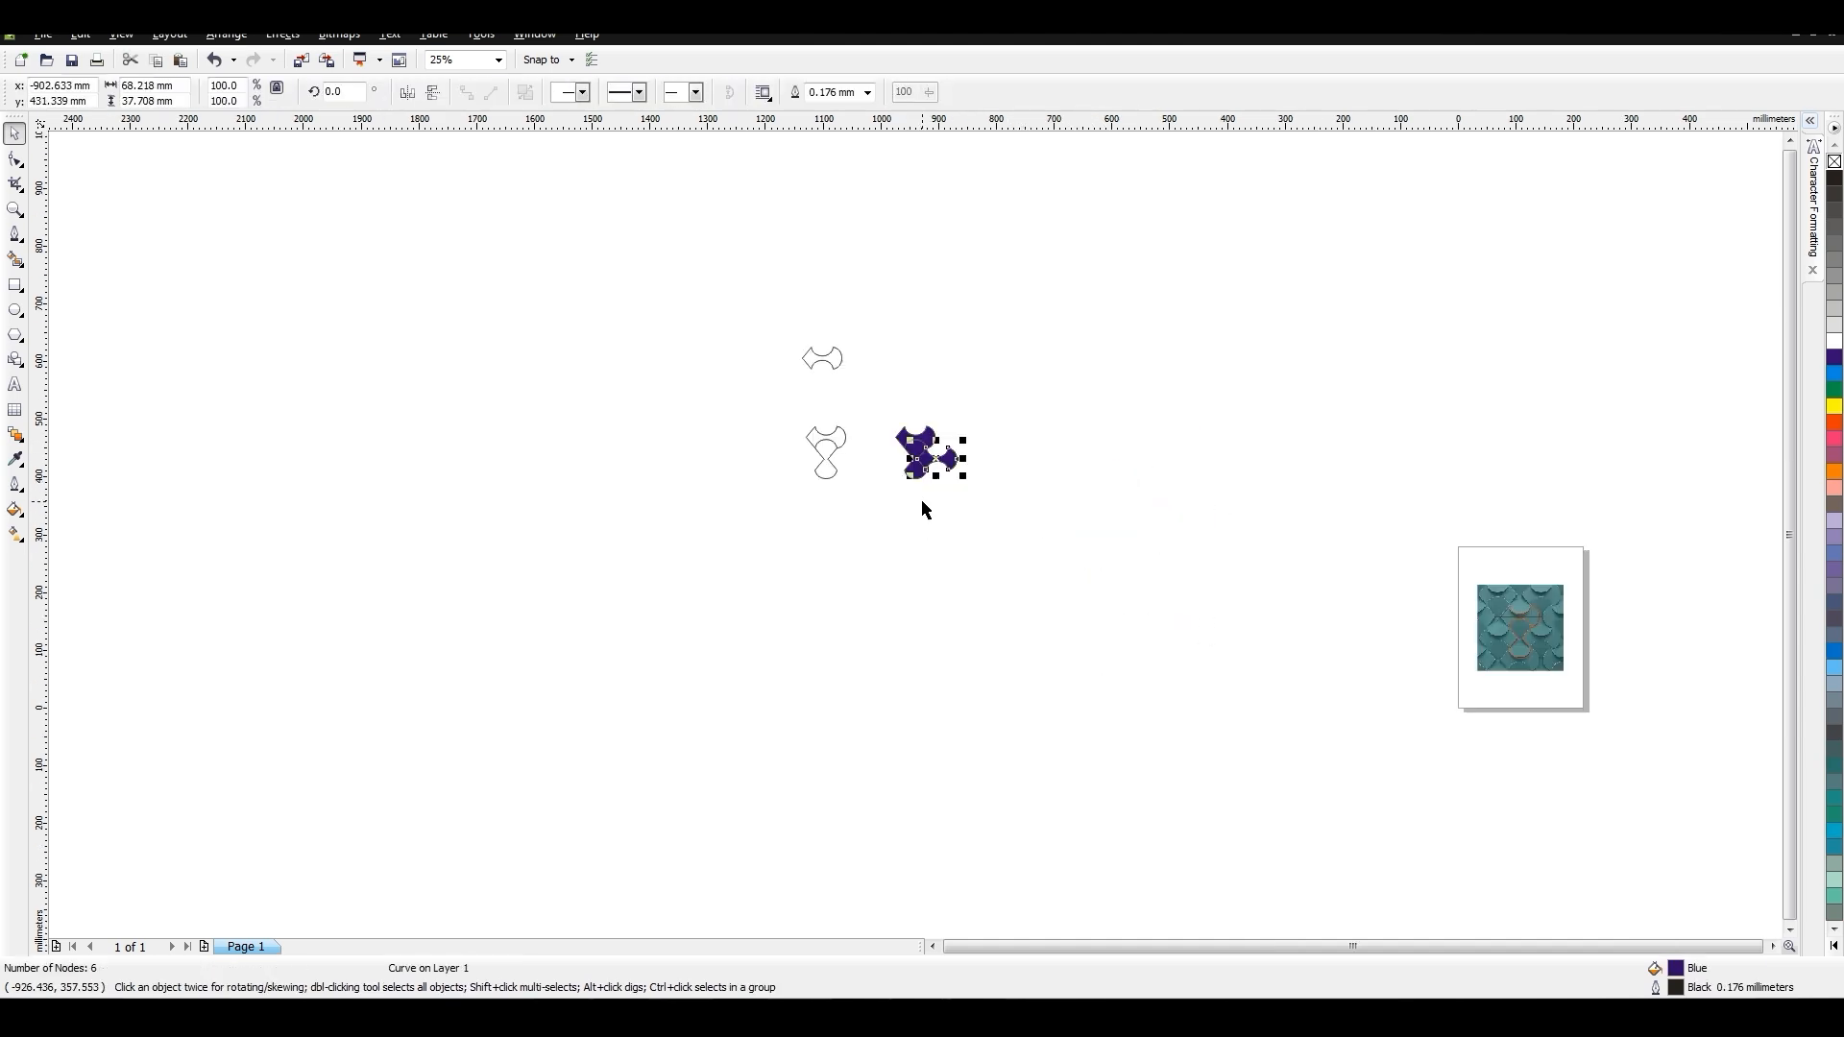
# Pull the two stray curves out of the outline construction and delete them.
pyautogui.moveTo(757, 395); pyautogui.dragTo(885, 621)
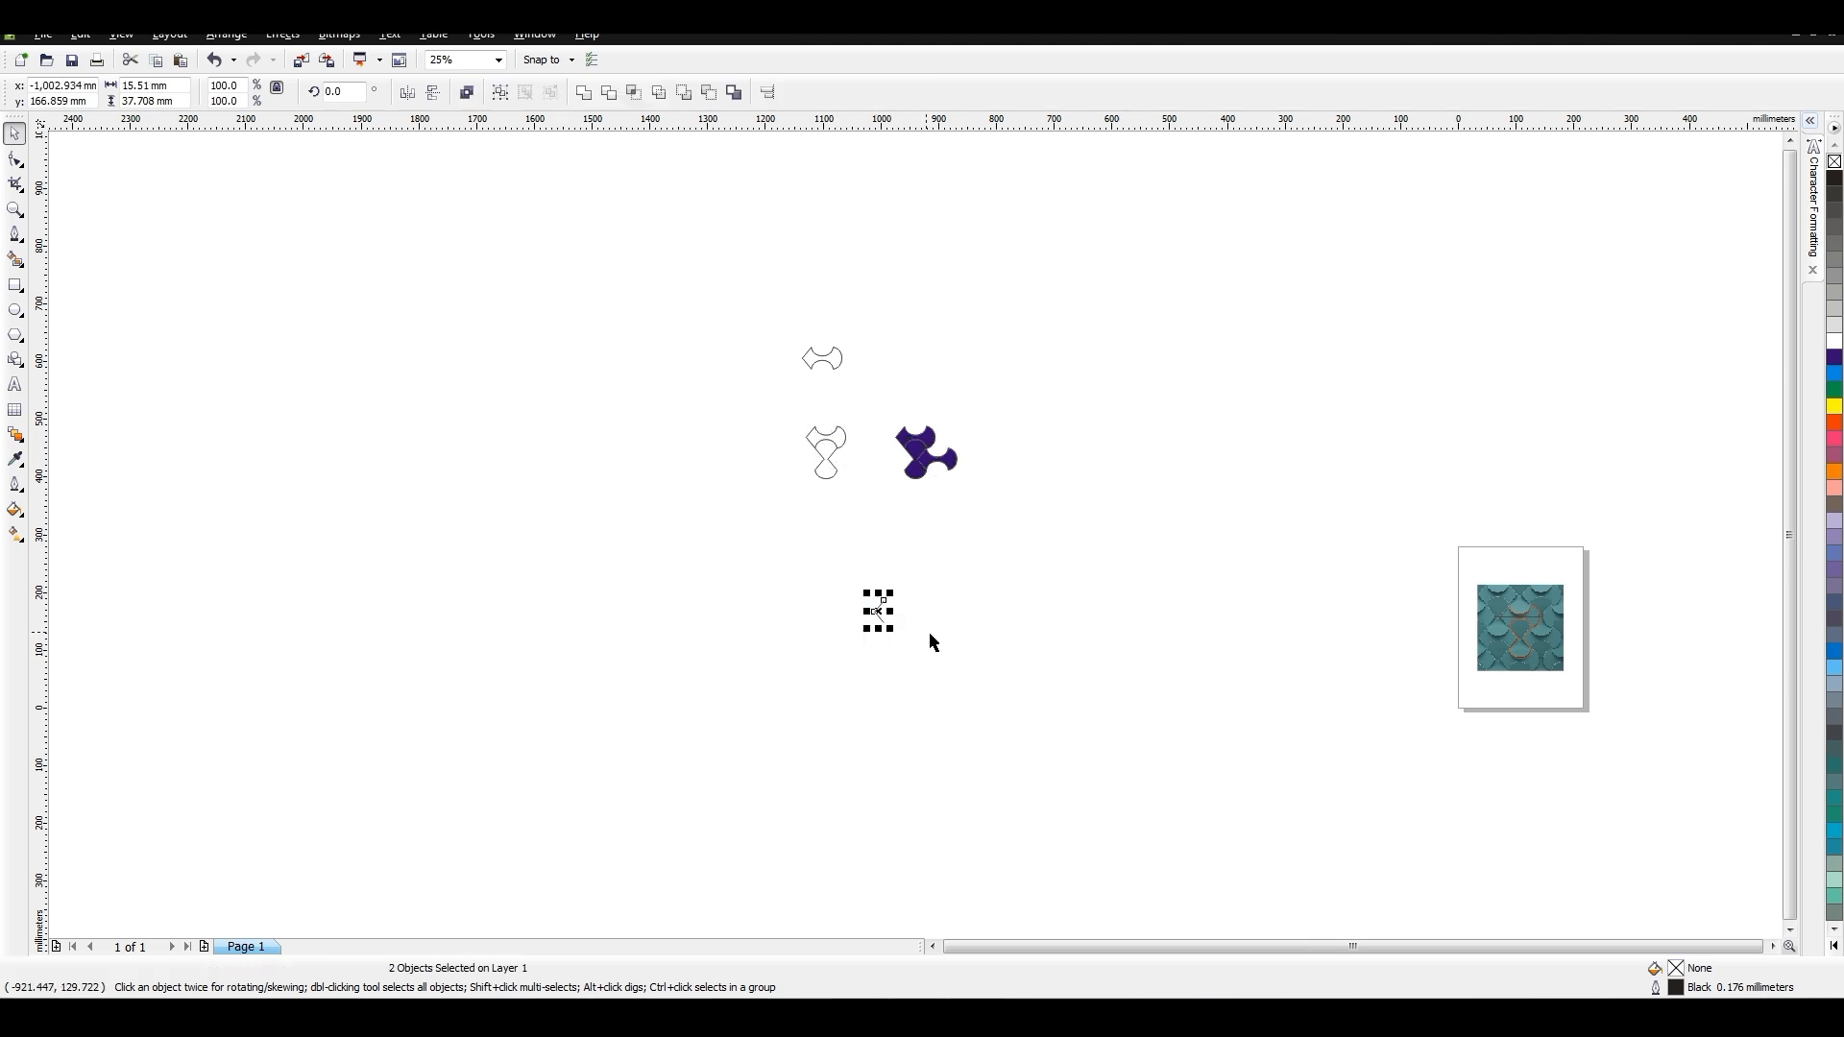
pyautogui.press('Delete')
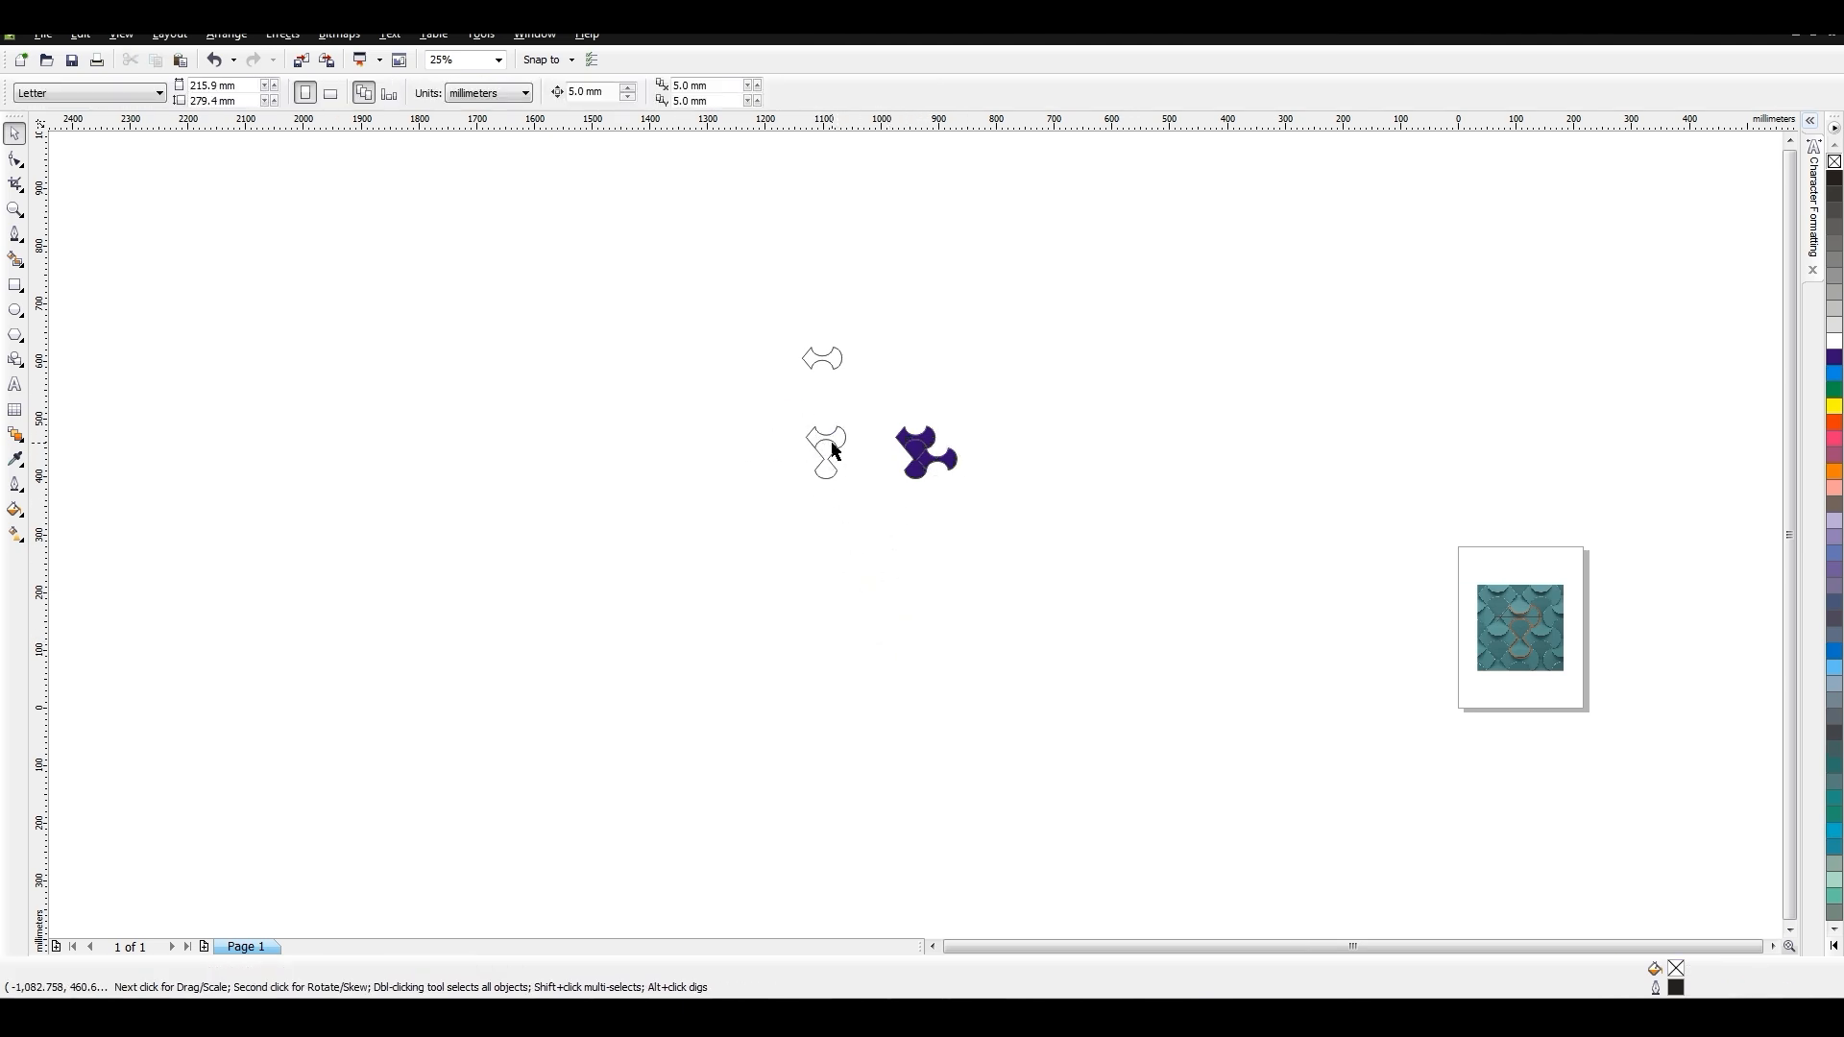
# Select the horizontal tile's curves in the outline construction and place a copy of them in the empty space below.
pyautogui.scroll(2, 805, 420)
pyautogui.click(868, 485)
pyautogui.moveTo(765, 416); pyautogui.dragTo(946, 561)
pyautogui.scroll(-2, 909, 523)
pyautogui.moveTo(896, 503); pyautogui.dragTo(926, 608)
pyautogui.rightClick(926, 608)
# Draw a rectangle about 42 by 59 mm over the tile copy's right half, with its left edge at the tile's centre.
pyautogui.click(14, 285)
pyautogui.scroll(2, 944, 607)
pyautogui.moveTo(968, 467); pyautogui.dragTo(872, 602)
pyautogui.press('space')
pyautogui.moveTo(872, 530); pyautogui.dragTo(889, 578)
# Remove the tile copy's right-half segments inside the rectangle, keeping the pointed left half.
pyautogui.click(74, 274)
pyautogui.click(19, 189)
pyautogui.click(117, 257)
pyautogui.click(14, 133)
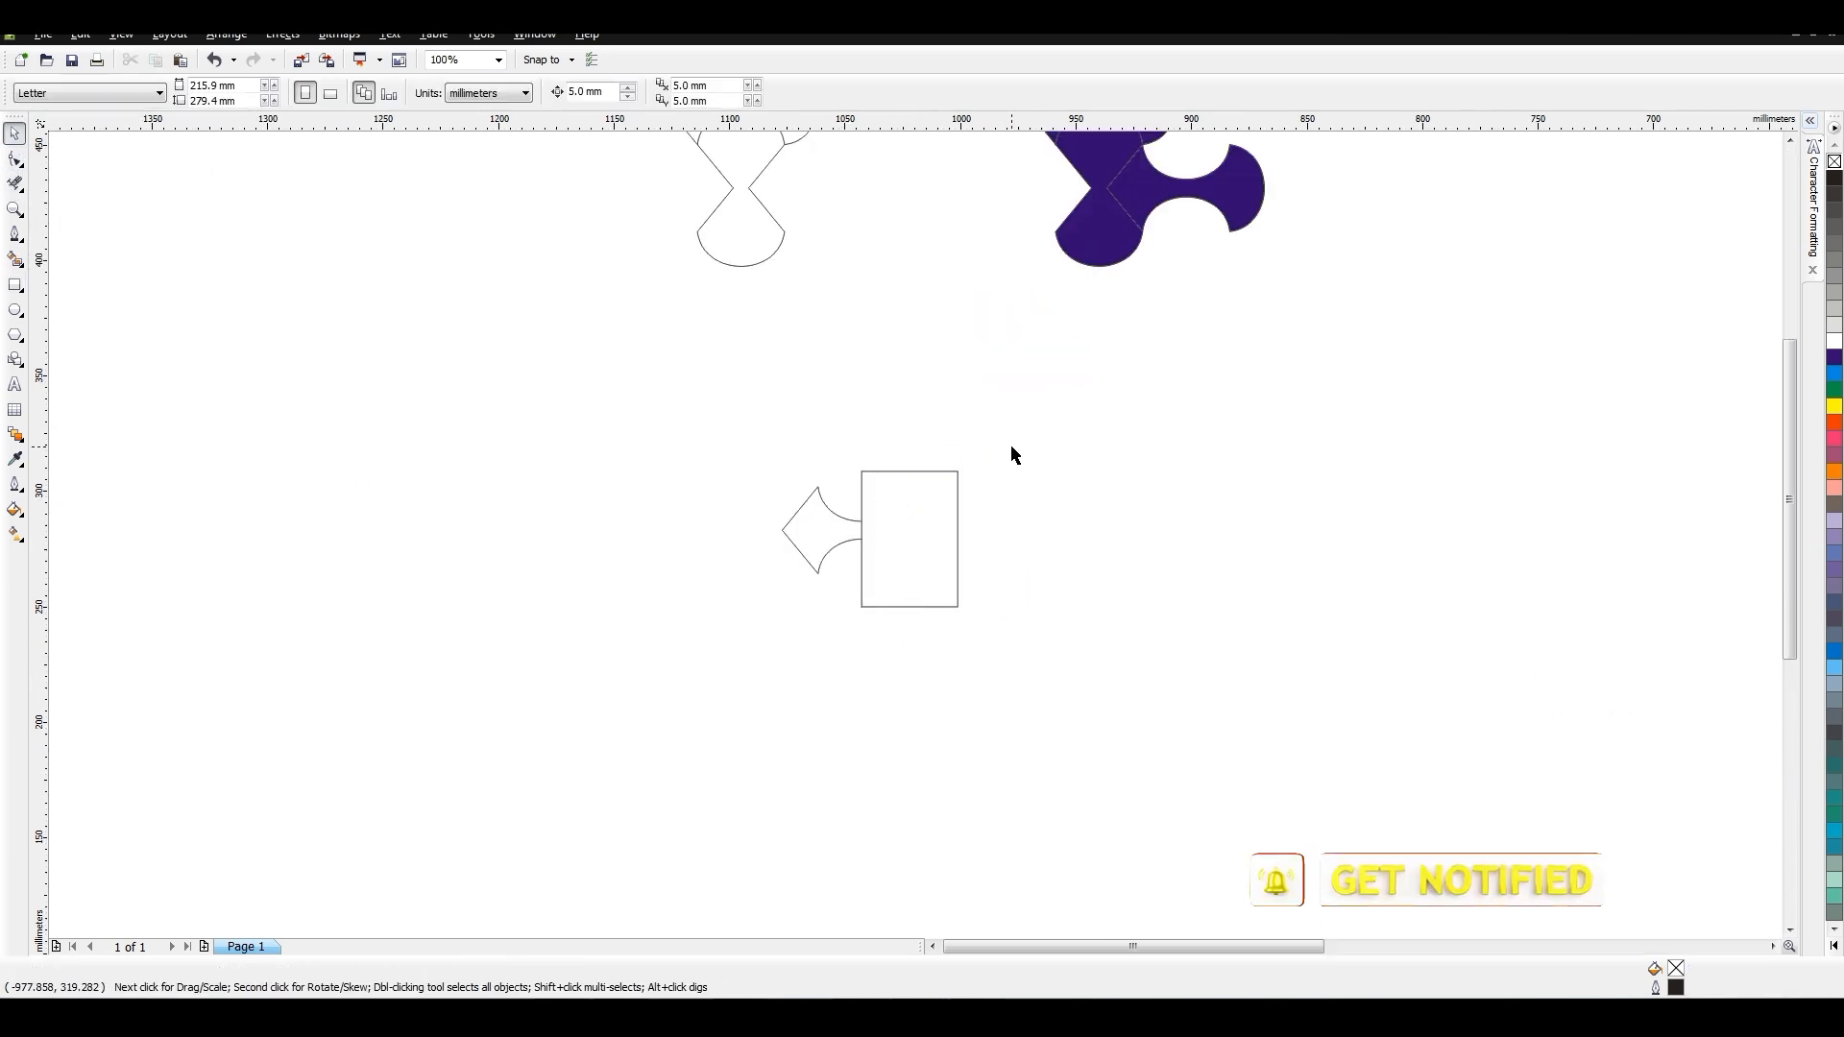
# Delete the rectangle and mirror a copy of the pointed half horizontally to complete the tile outline with two pointed ends.
pyautogui.click(947, 470)
pyautogui.press('Delete')
pyautogui.moveTo(960, 452); pyautogui.dragTo(692, 620)
pyautogui.keyDown('ctrl'); pyautogui.moveTo(774, 529); pyautogui.dragTo(922, 531); pyautogui.keyUp('ctrl')
pyautogui.rightClick(922, 531)
pyautogui.scroll(-1, 996, 413)
pyautogui.moveTo(1008, 421); pyautogui.dragTo(850, 538)
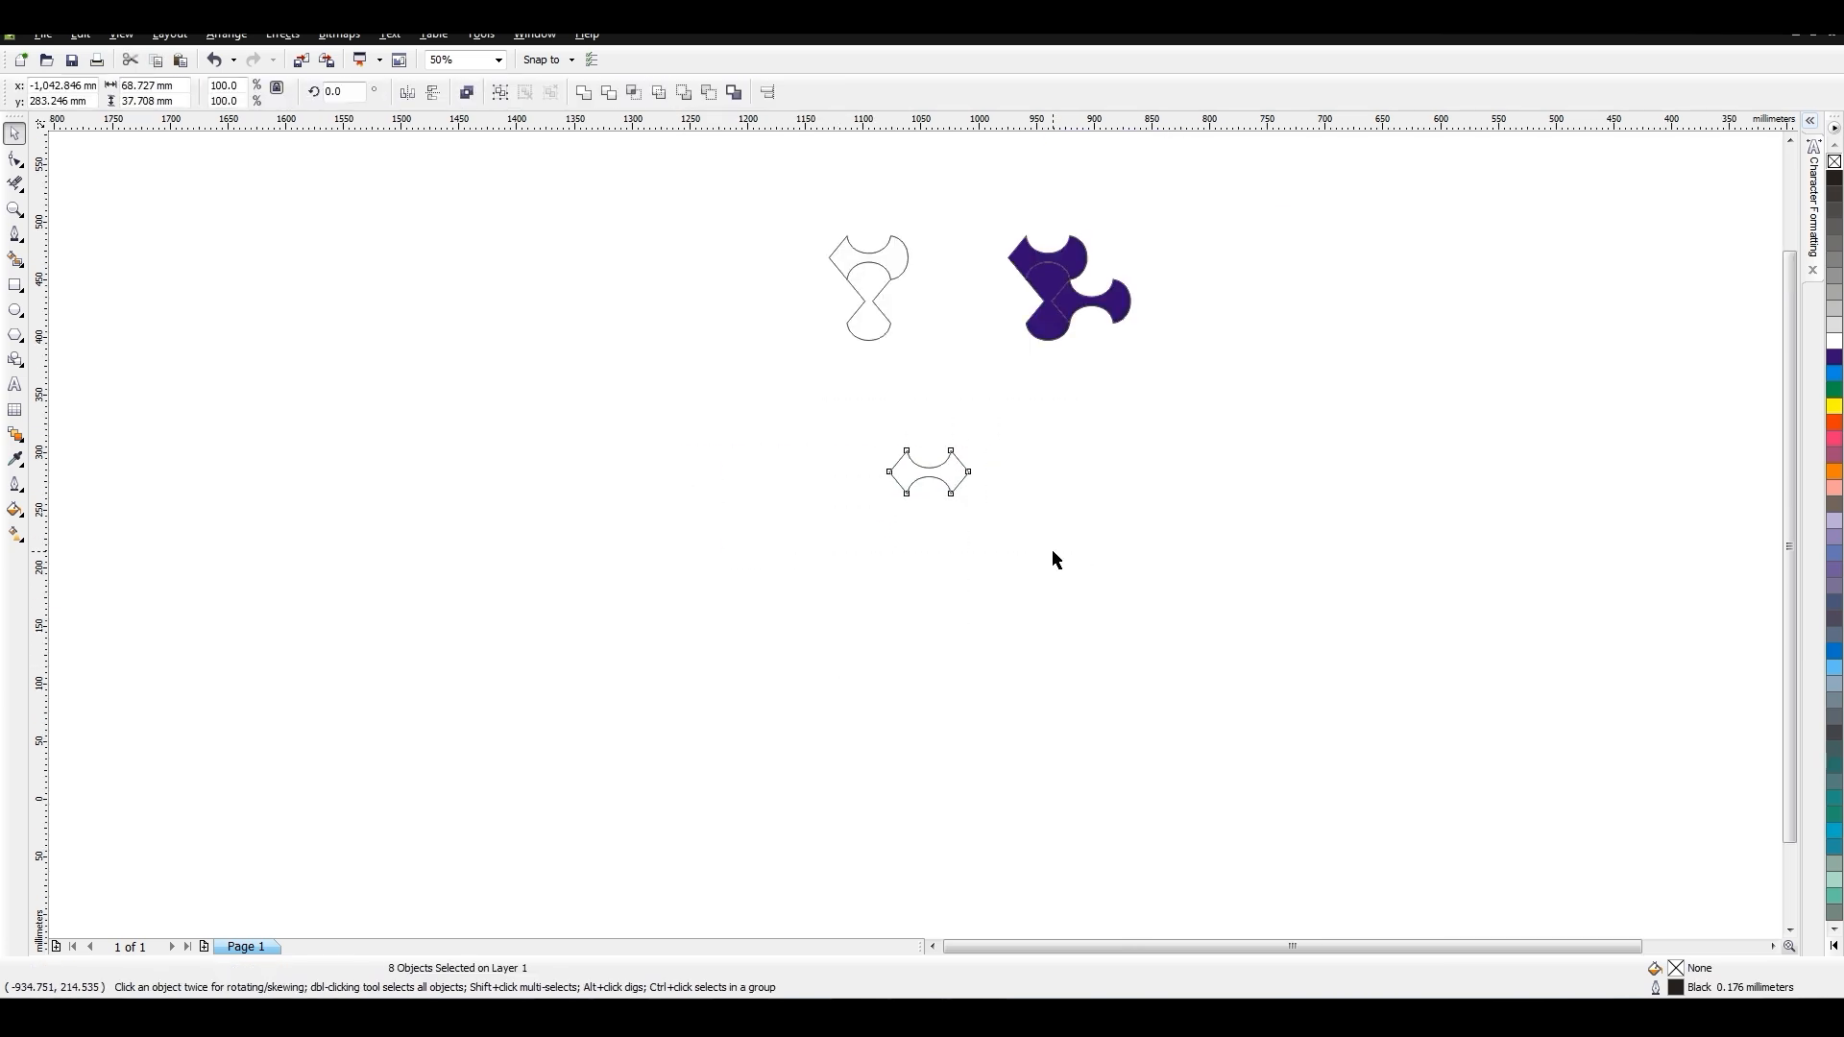
# Smart-fill the double-pointed outline in blue and fit the filled tile against the blue assembly.
pyautogui.click(14, 260)
pyautogui.click(956, 471)
pyautogui.press('space')
pyautogui.moveTo(954, 472); pyautogui.dragTo(1045, 301)
# Select the double-pointed outline's curves and move them to the left side of the outline construction.
pyautogui.moveTo(782, 183); pyautogui.dragTo(781, 460)
pyautogui.moveTo(694, 396); pyautogui.dragTo(901, 517)
pyautogui.moveTo(781, 456); pyautogui.dragTo(648, 291)
pyautogui.click(783, 571)
pyautogui.scroll(-1, 787, 582)
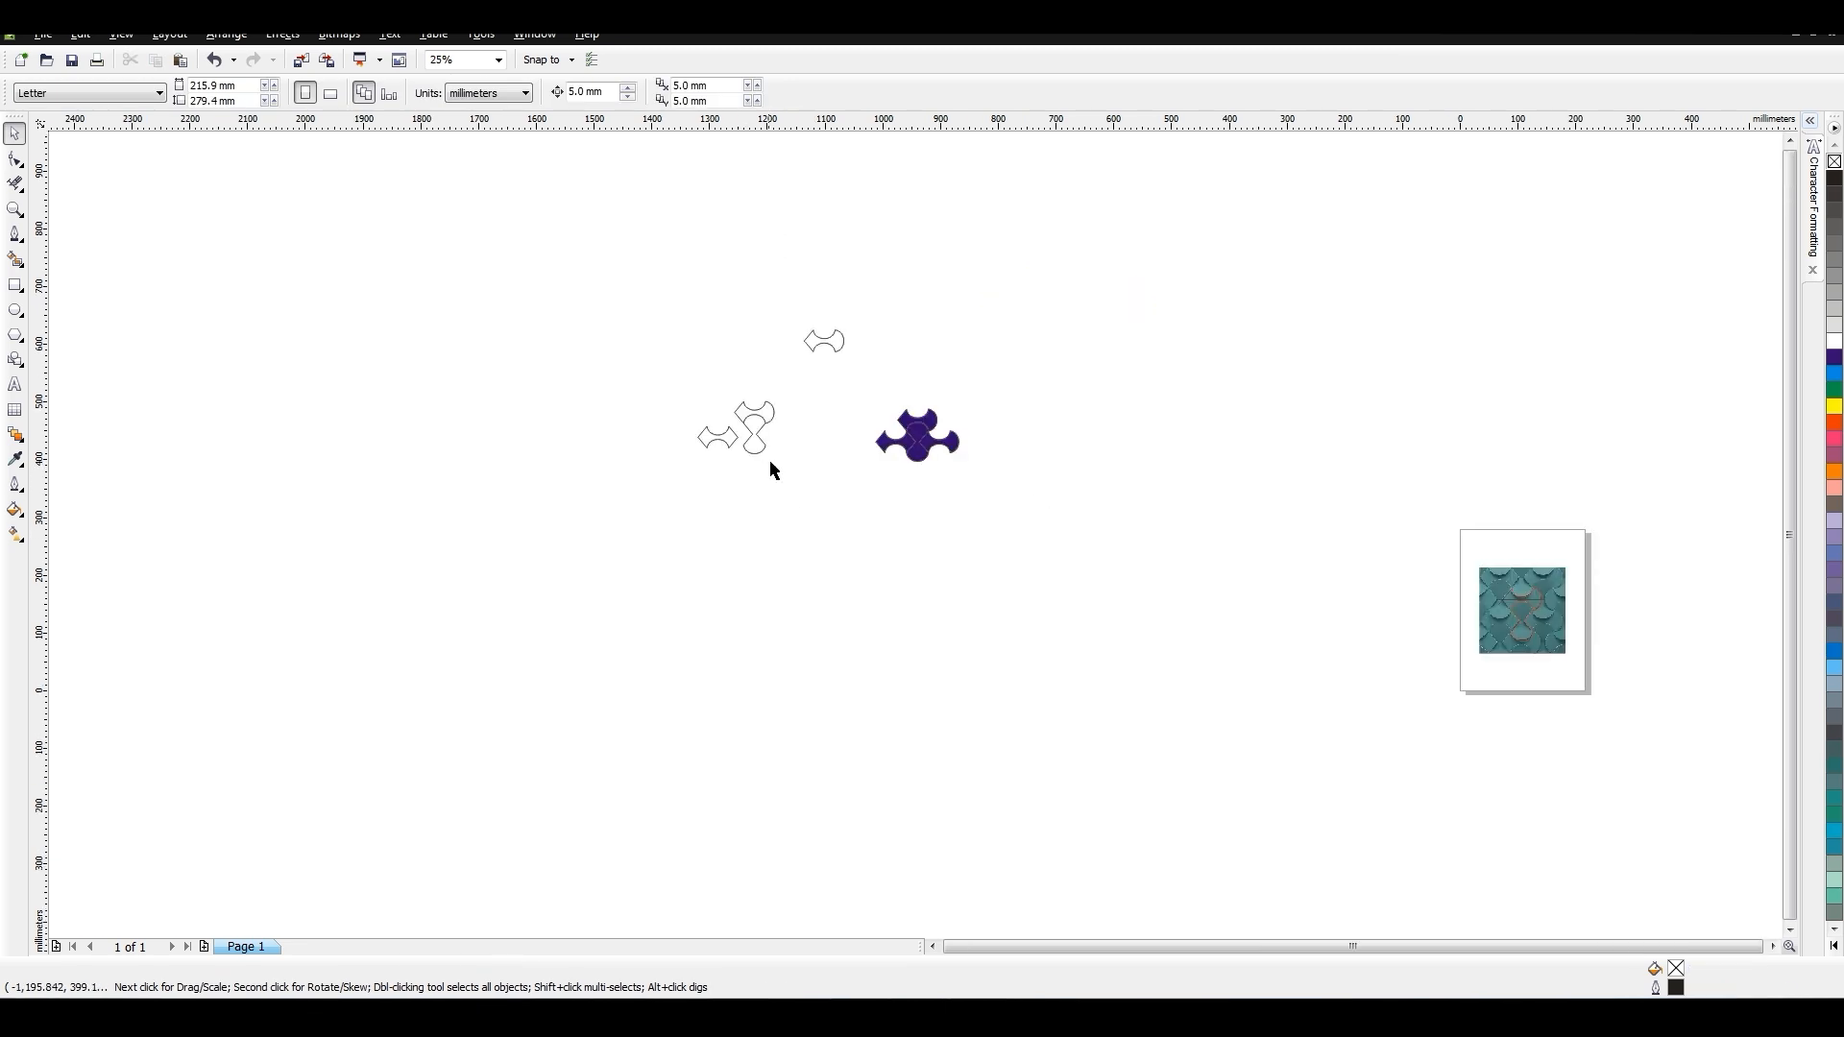
# Place a copy of the horizontal tile's outline below the construction and remove its left half with a rectangle, keeping the rounded right half.
pyautogui.moveTo(787, 385)
pyautogui.mouseDown()
pyautogui.moveTo(733, 445)
pyautogui.moveTo(751, 555)
pyautogui.moveTo(860, 606)
pyautogui.moveTo(871, 554)
pyautogui.mouseUp()
pyautogui.scroll(1, 620, 516)
pyautogui.click(15, 285)
pyautogui.press('space')
pyautogui.scroll(2, 855, 566)
pyautogui.moveTo(928, 470); pyautogui.dragTo(695, 570)
pyautogui.moveTo(692, 569); pyautogui.dragTo(1171, 634)
pyautogui.press('Escape')
pyautogui.click(695, 255)
pyautogui.press('Delete')
# Mirror a copy of the rounded half horizontally to complete the outline with two rounded ends, and select and reposition it.
pyautogui.scroll(-1, 743, 487)
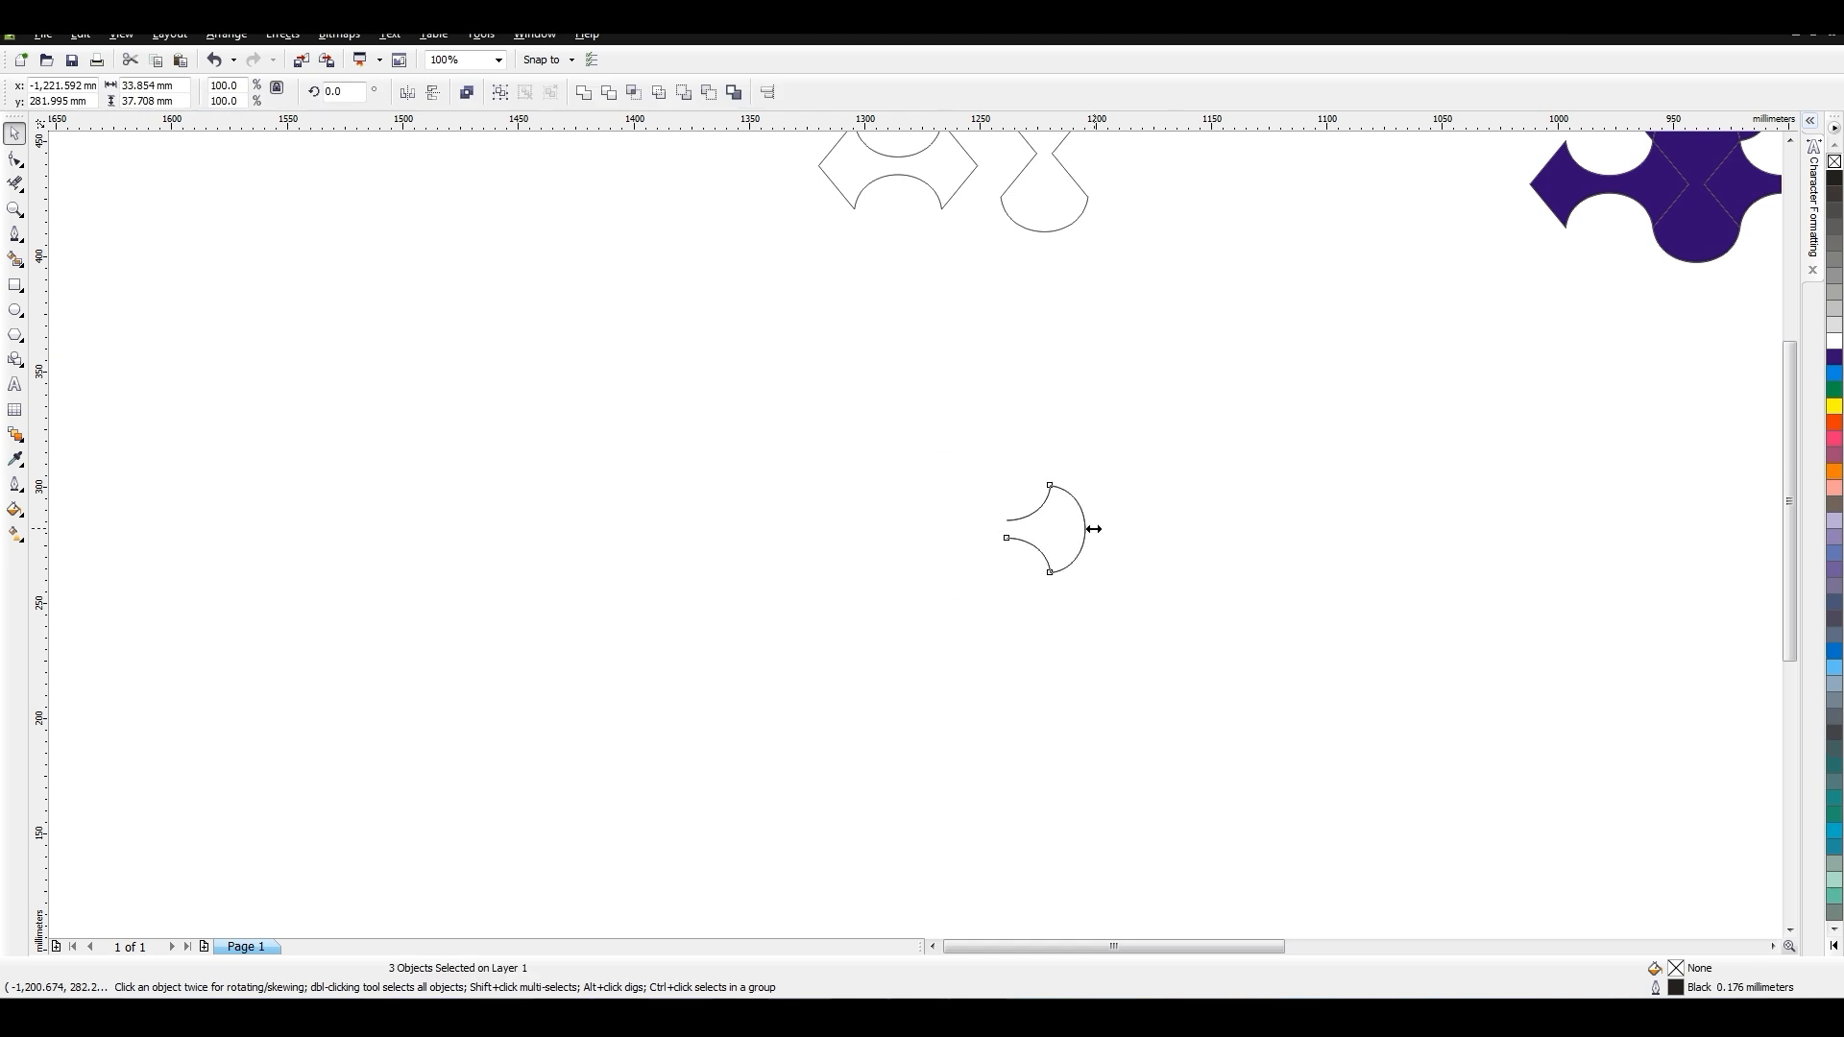
pyautogui.keyDown('ctrl'); pyautogui.moveTo(1092, 528); pyautogui.dragTo(926, 528); pyautogui.keyUp('ctrl')
pyautogui.moveTo(845, 430); pyautogui.dragTo(1278, 703)
pyautogui.moveTo(1005, 528); pyautogui.dragTo(1459, 420)
# Smart-fill the outline with two rounded ends in blue and move the filled tile below the blue assembly.
pyautogui.click(15, 260)
pyautogui.click(927, 325)
pyautogui.press('space')
pyautogui.scroll(-1, 1459, 419)
pyautogui.moveTo(774, 535); pyautogui.dragTo(918, 516)
pyautogui.scroll(-1, 922, 533)
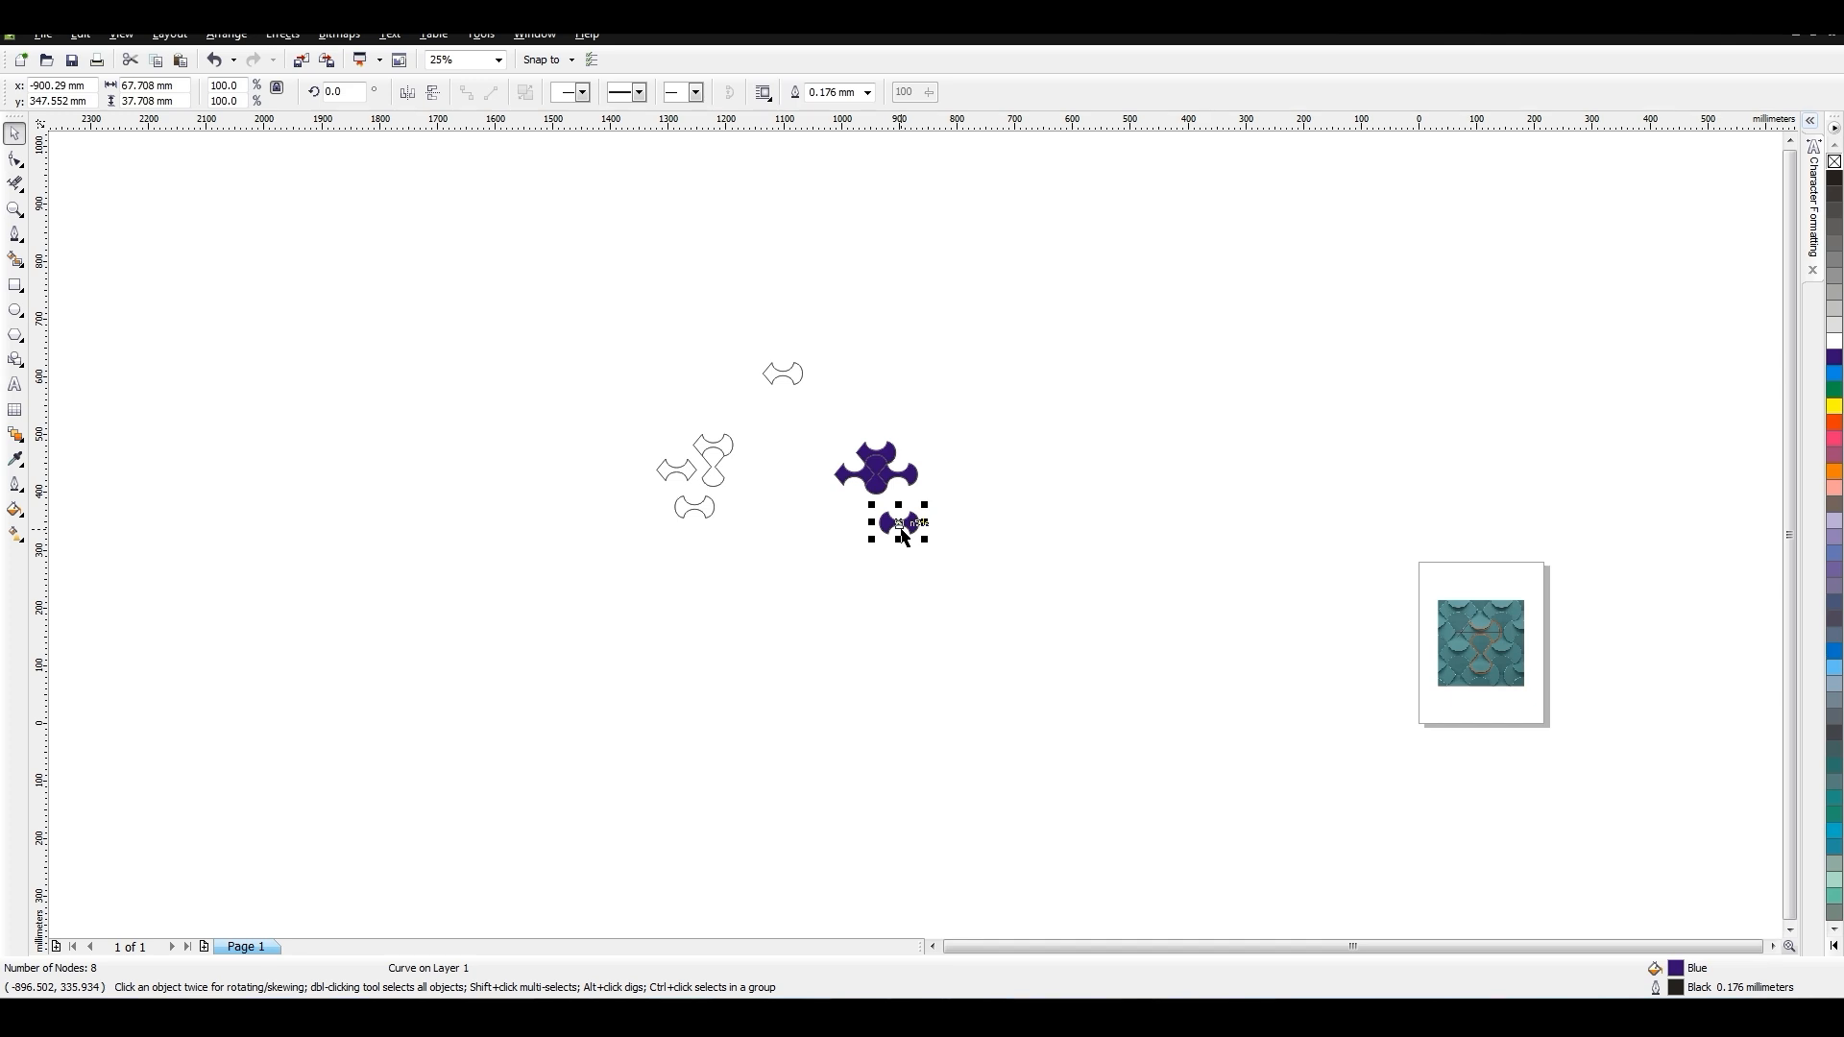
# Rotate the filled tile with two rounded ends by 90 degrees and fit it into the assembly's upper right.
pyautogui.write('90')
pyautogui.press('Return')
pyautogui.click(588, 452)
pyautogui.scroll(2, 916, 416)
pyautogui.moveTo(898, 530); pyautogui.dragTo(808, 608)
pyautogui.scroll(-2, 949, 488)
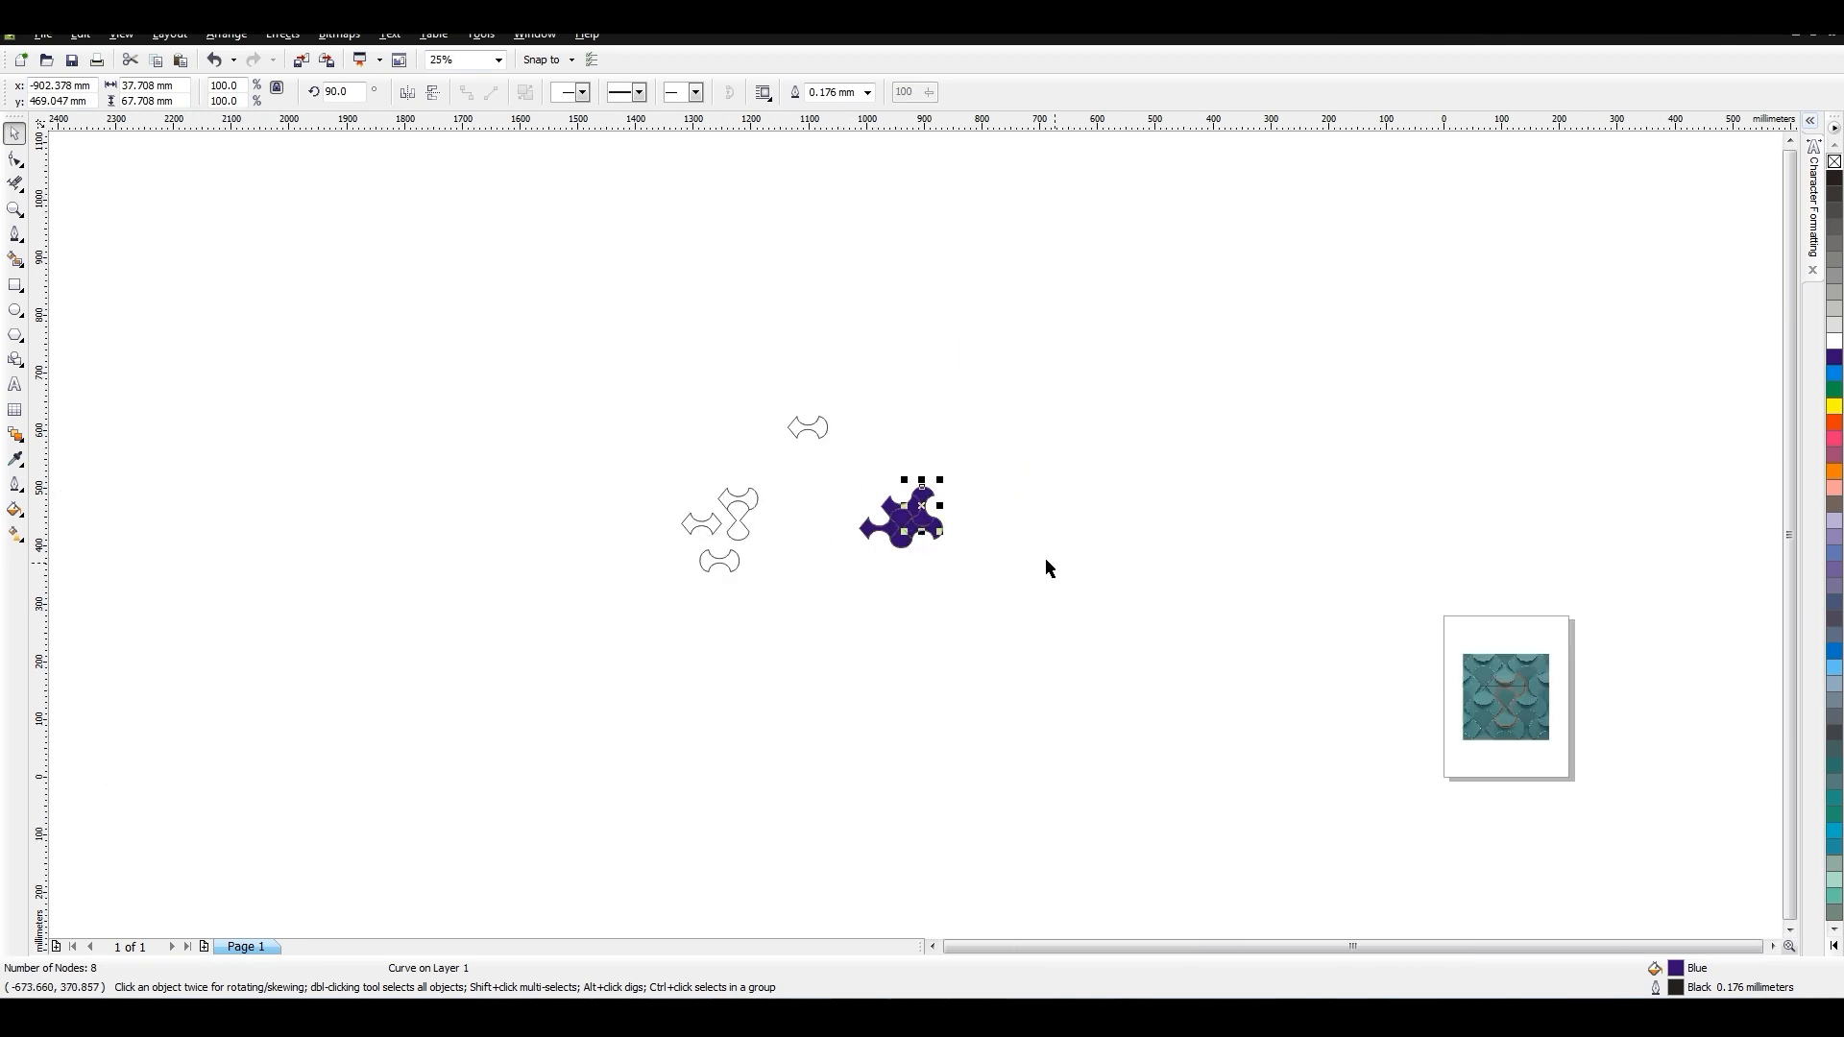
pyautogui.click(1038, 584)
# Delete the traced lines over the reference image and move the five filled tiles onto the image, aligned with its matching shapes.
pyautogui.moveTo(1431, 634); pyautogui.dragTo(1540, 750)
pyautogui.press('Delete')
pyautogui.moveTo(831, 457); pyautogui.dragTo(979, 581)
pyautogui.moveTo(908, 518); pyautogui.dragTo(1386, 700)
pyautogui.scroll(2, 1516, 712)
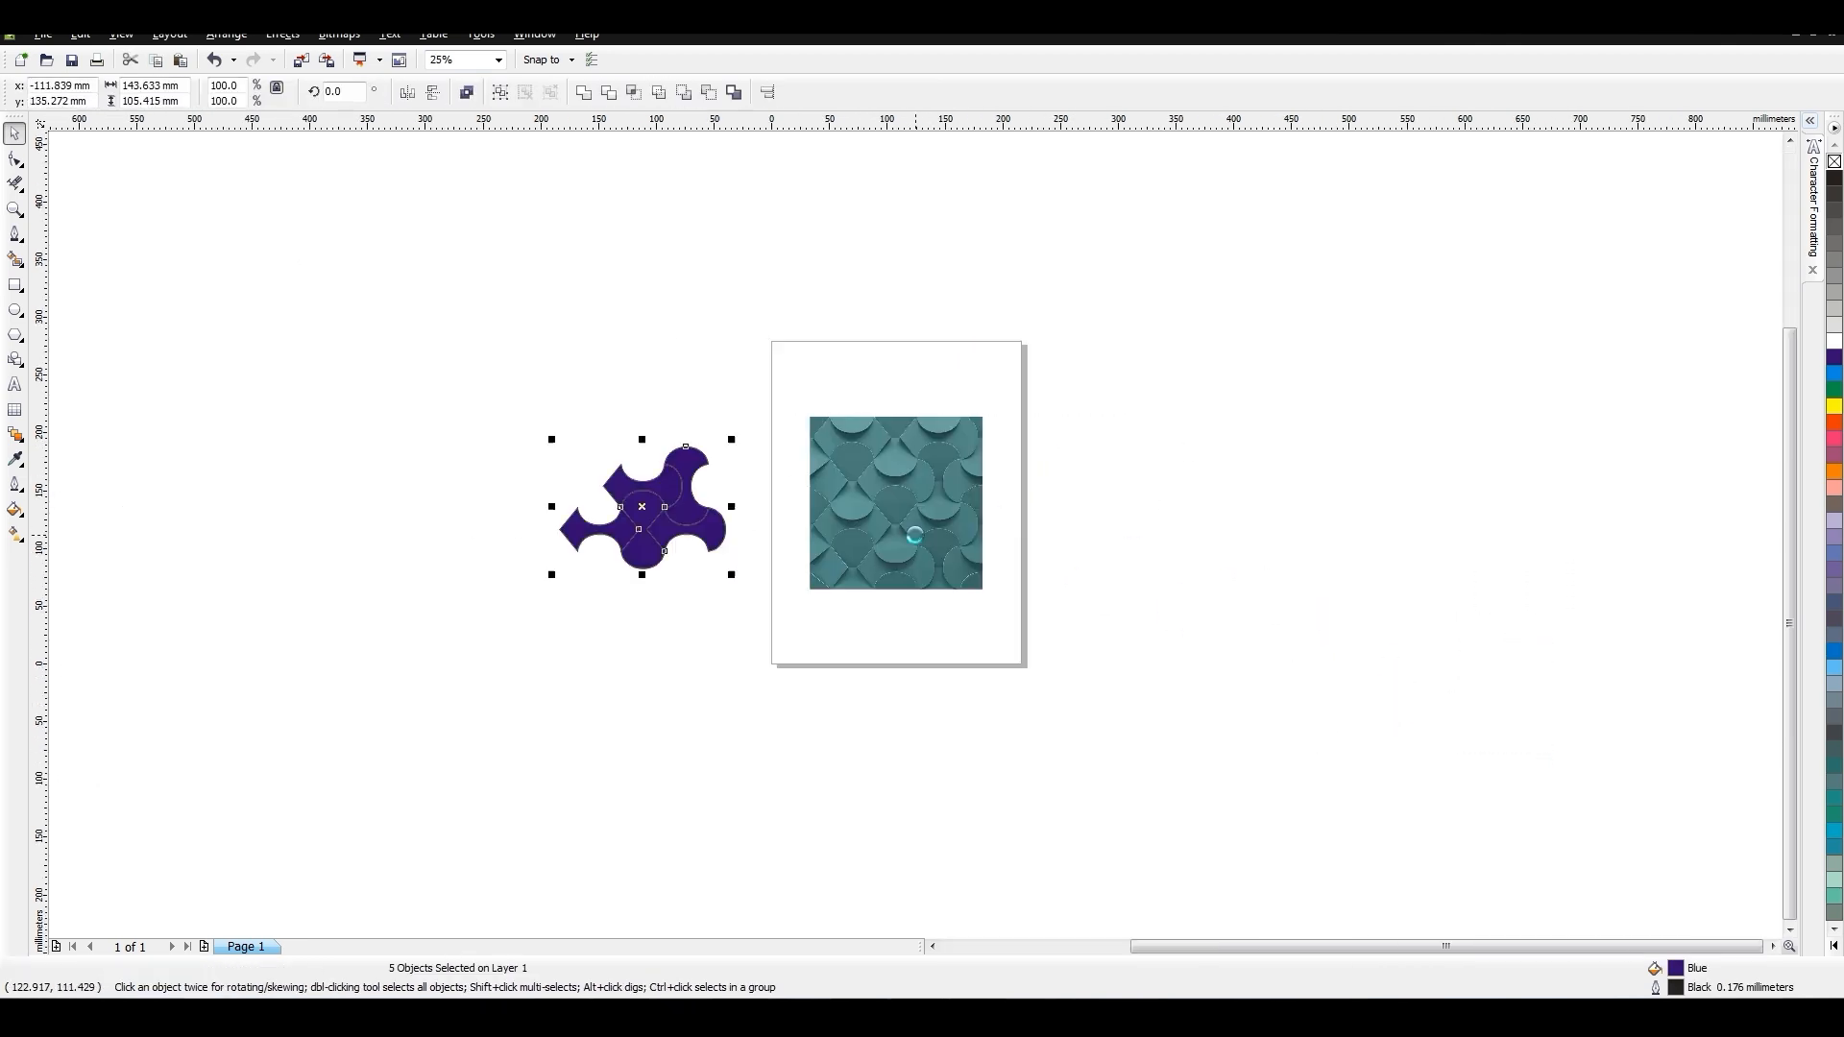
pyautogui.moveTo(330, 481); pyautogui.dragTo(833, 515)
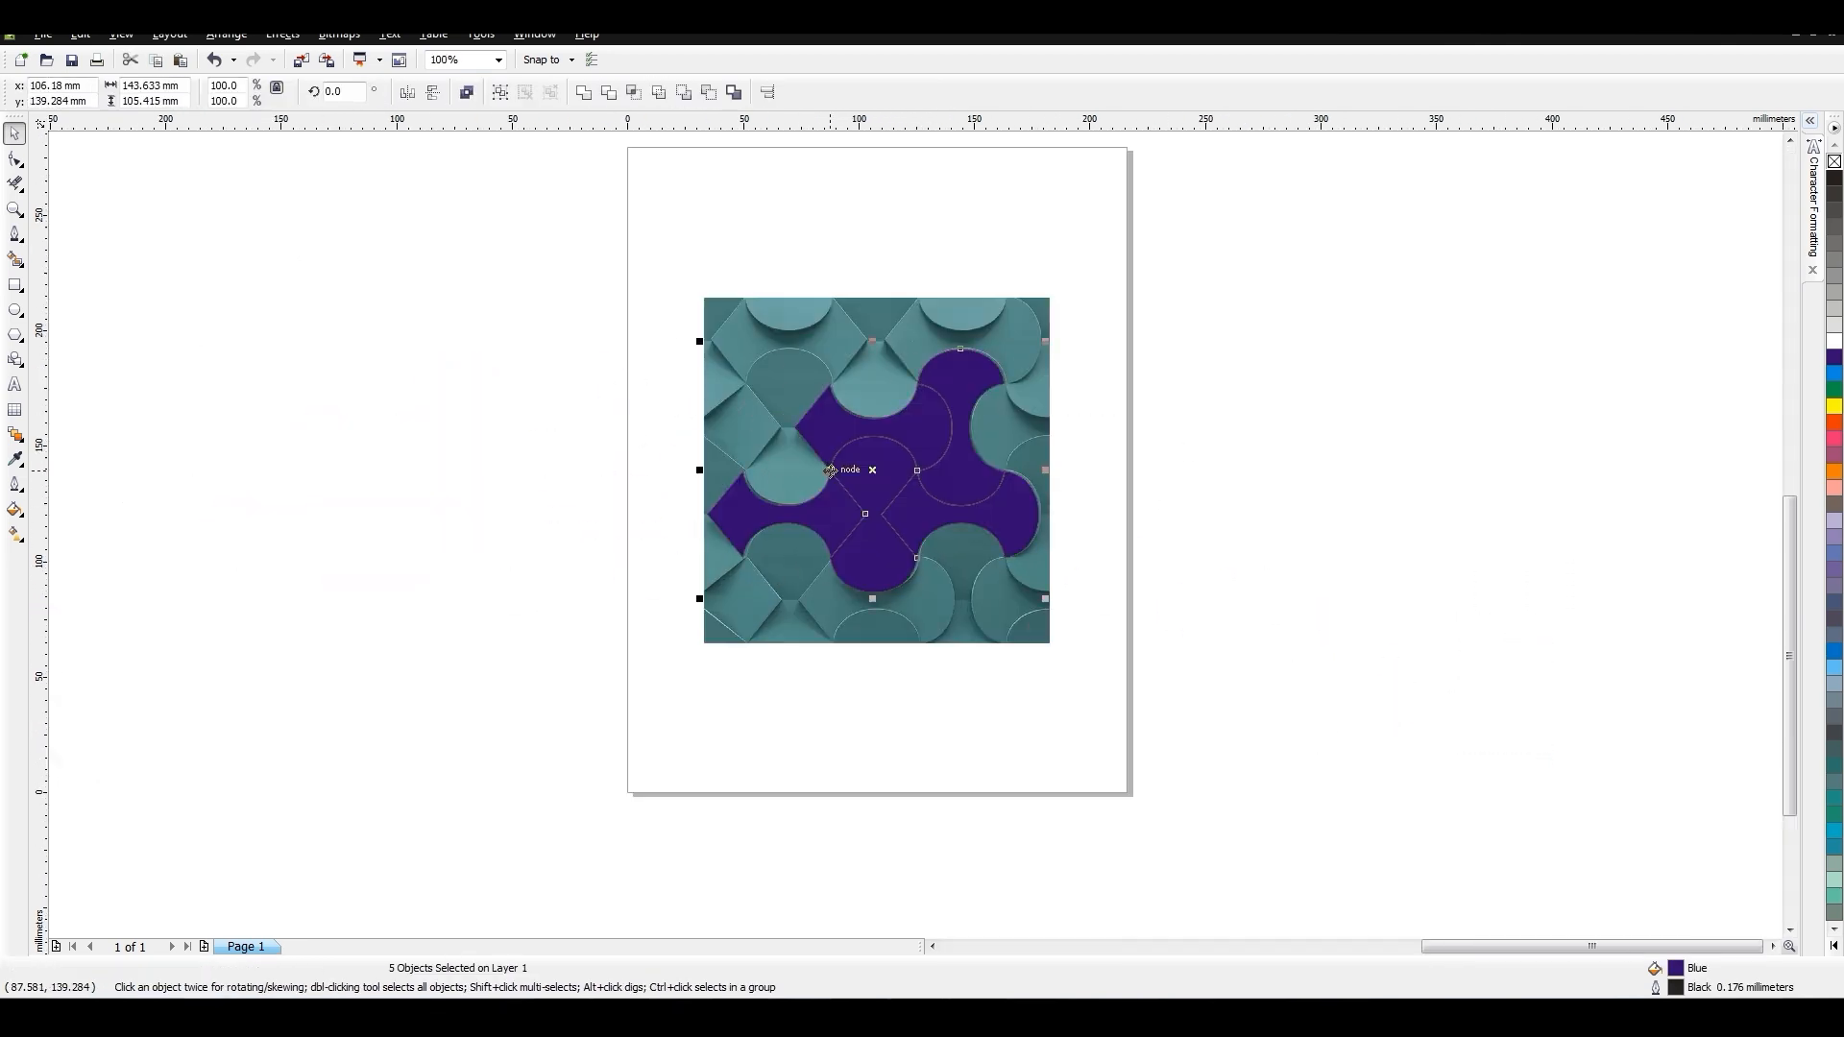
# Copy the central bow-tie tile to the assembly's upper left, snapping it to the neighbouring tile's node.
pyautogui.click(877, 566)
pyautogui.moveTo(917, 558); pyautogui.dragTo(831, 471)
pyautogui.rightClick(830, 471)
pyautogui.click(1158, 475)
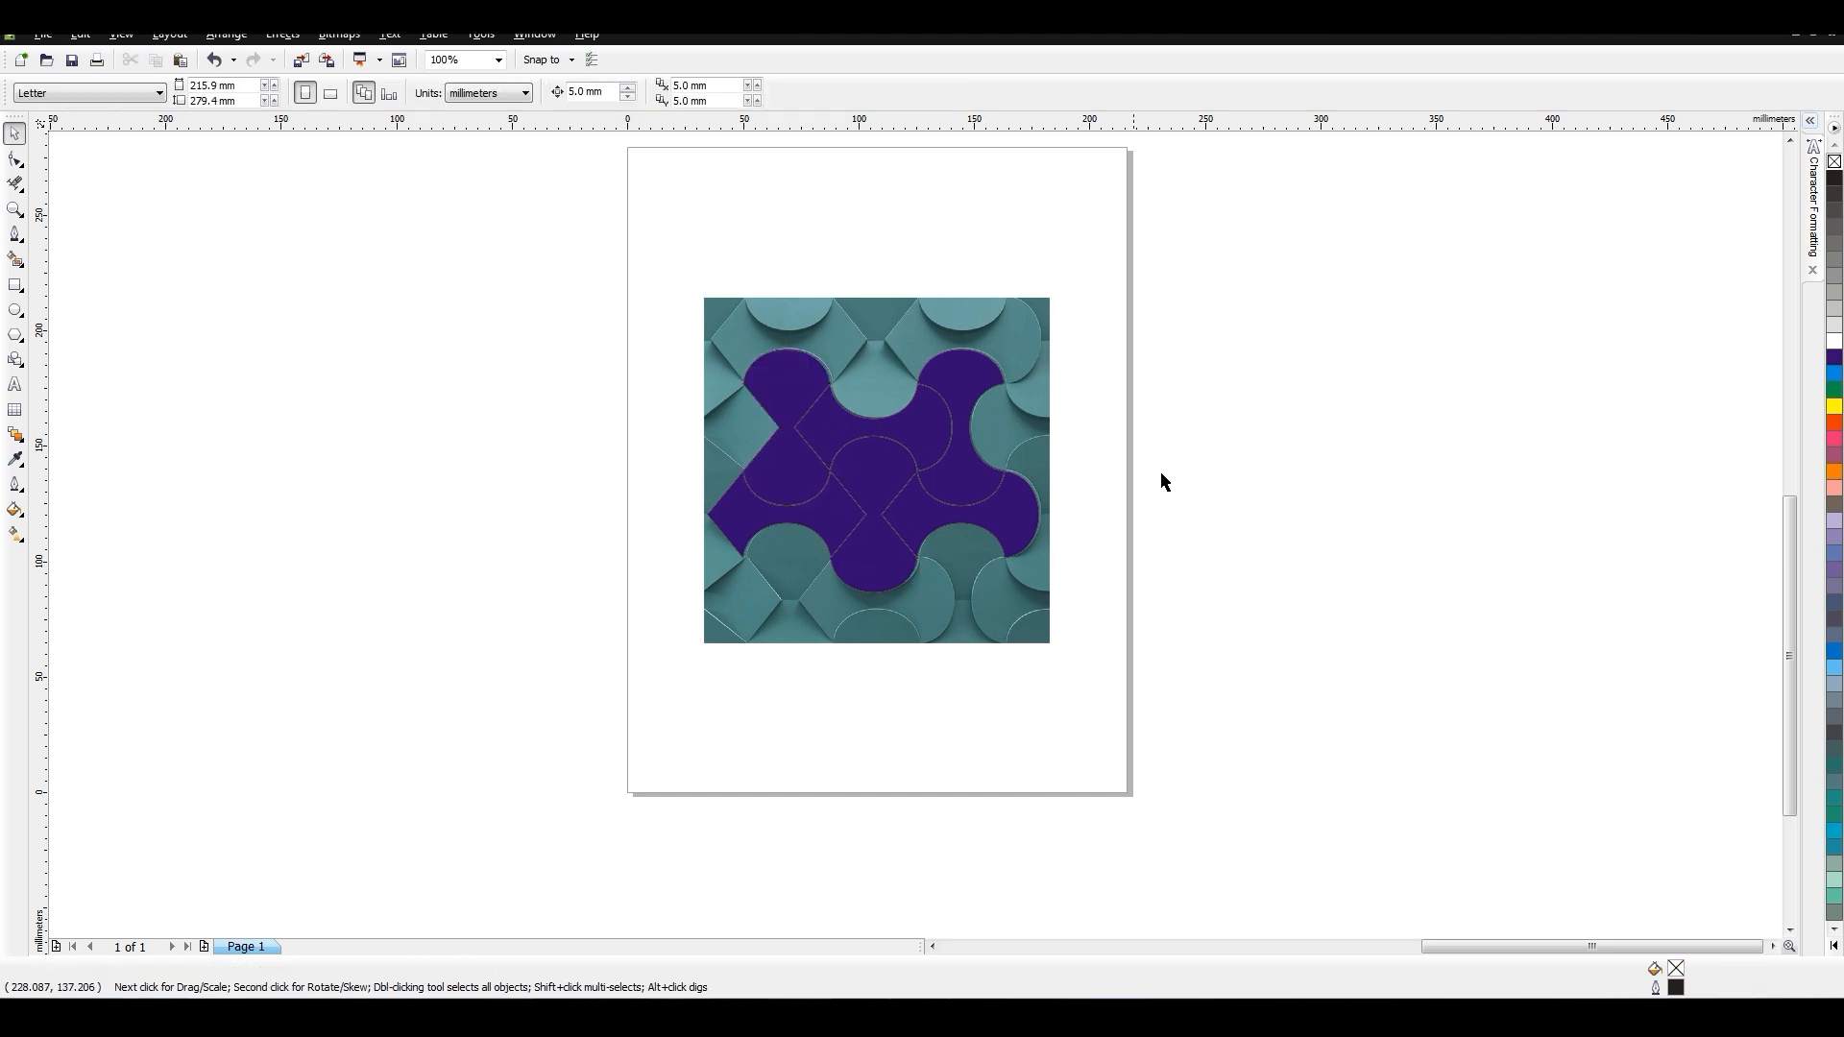
# Copy the upper pointed-and-rounded tile, rotate the copy to 270 degrees and place it at the assembly's top centre.
pyautogui.click(922, 417)
pyautogui.moveTo(922, 417); pyautogui.dragTo(899, 246)
pyautogui.click(899, 245)
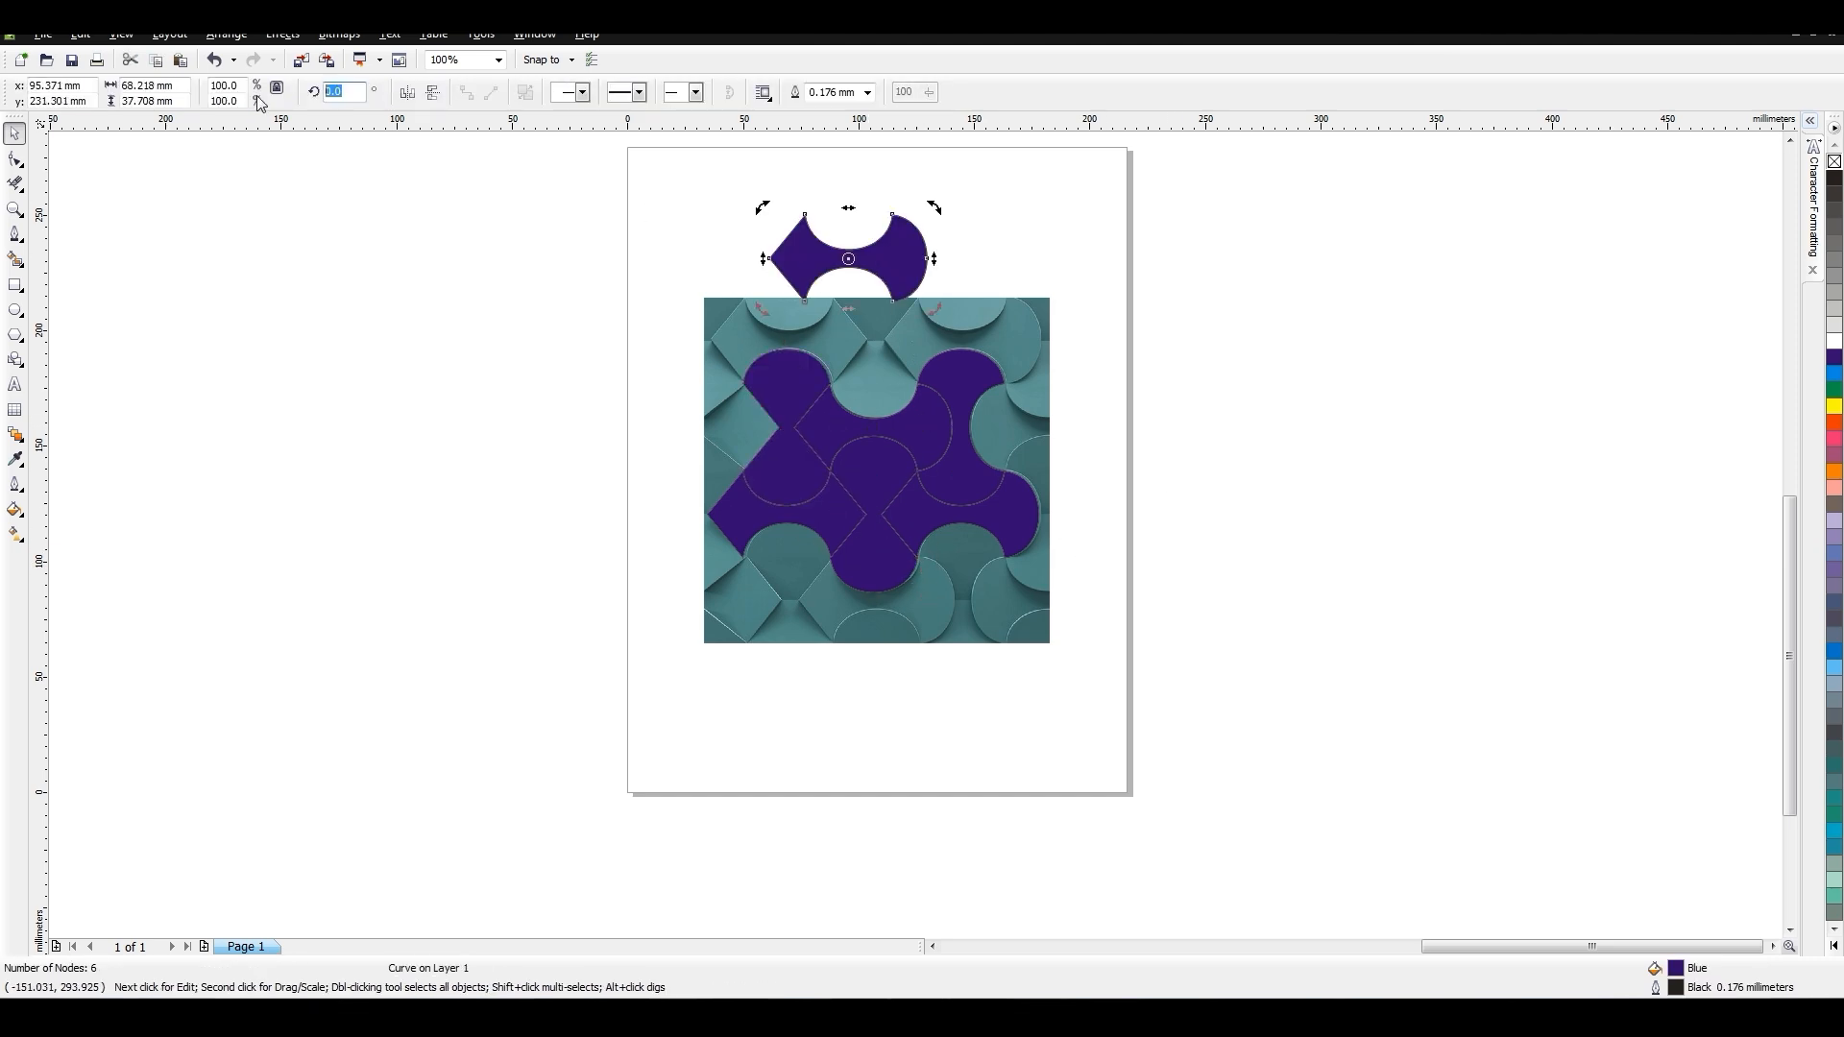
pyautogui.write('270')
pyautogui.press('Return')
pyautogui.moveTo(804, 303); pyautogui.dragTo(829, 384)
pyautogui.click(1370, 550)
pyautogui.scroll(-2, 1370, 551)
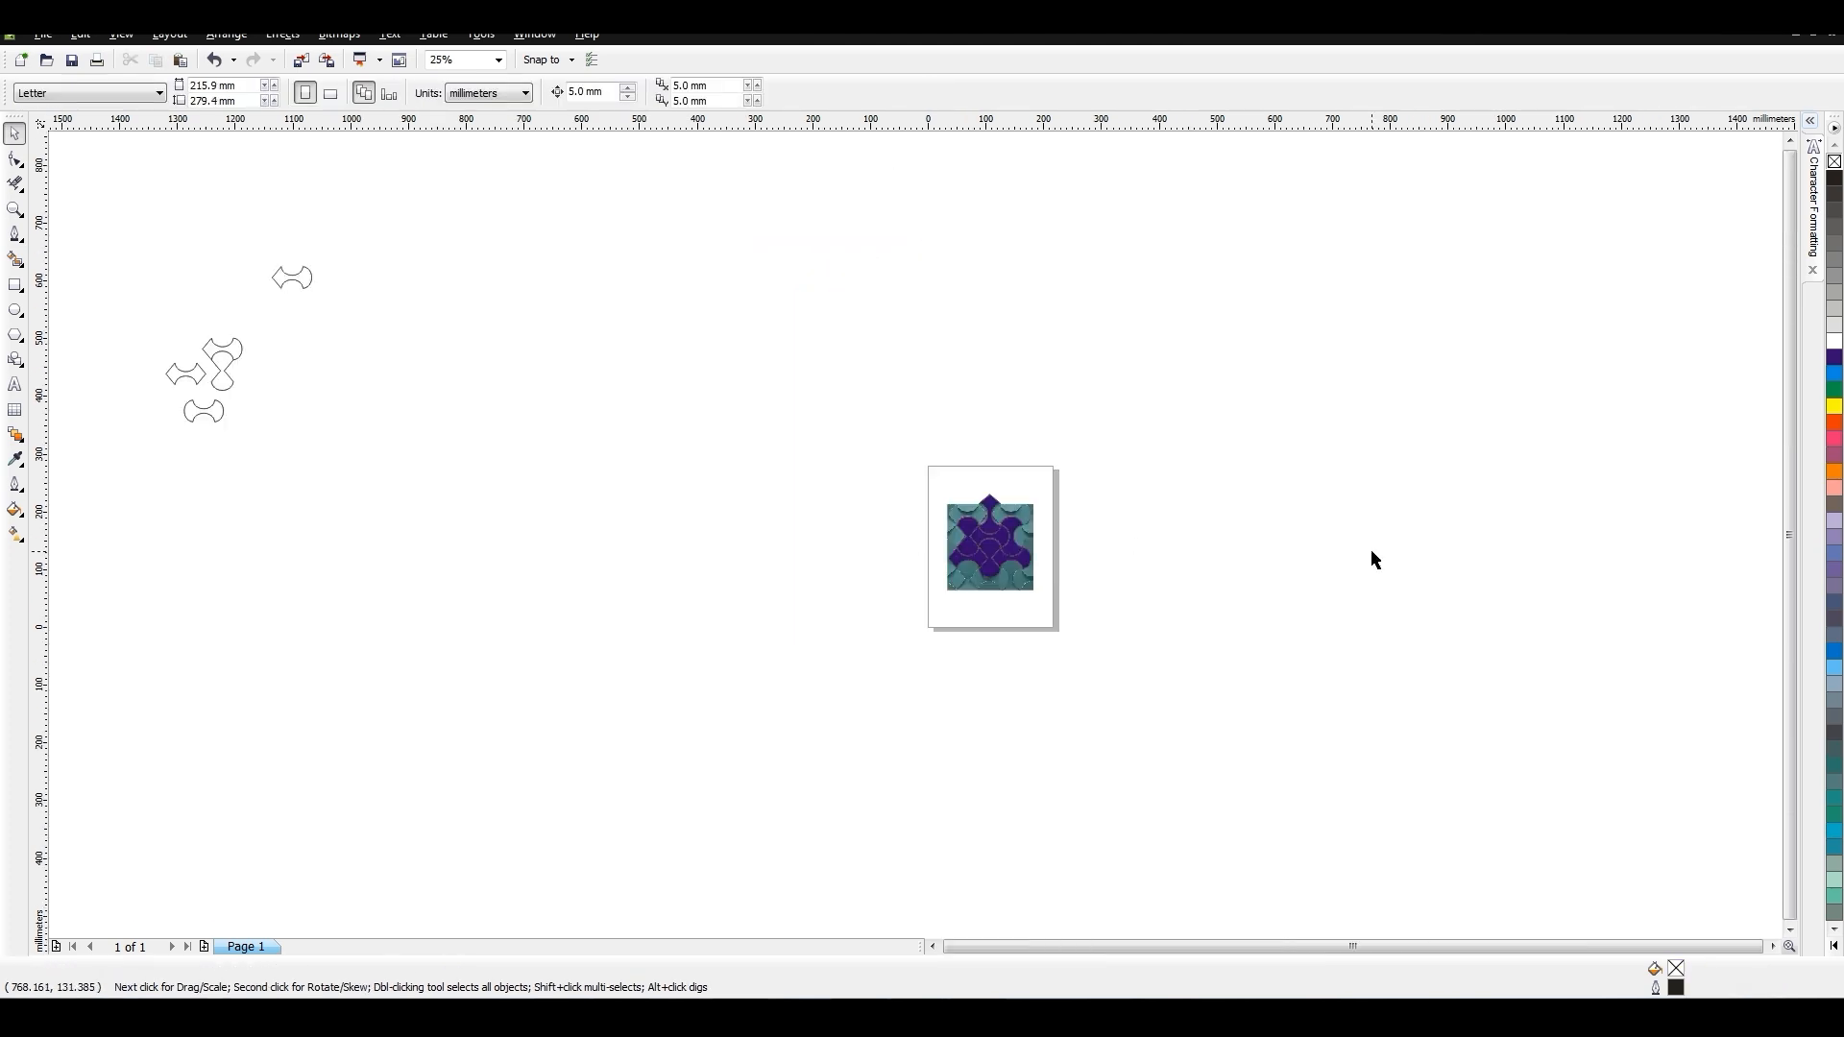
# Place a bow-tie tile copy at the top centre and pointed-and-rounded tile copies at the upper right and bottom of the assembly.
pyautogui.click(993, 566)
pyautogui.moveTo(979, 570); pyautogui.dragTo(979, 526)
pyautogui.click(1144, 529)
pyautogui.click(1003, 542)
pyautogui.scroll(1, 1008, 551)
pyautogui.moveTo(858, 526); pyautogui.dragTo(901, 569)
pyautogui.click(1150, 498)
pyautogui.click(908, 514)
pyautogui.click(1138, 539)
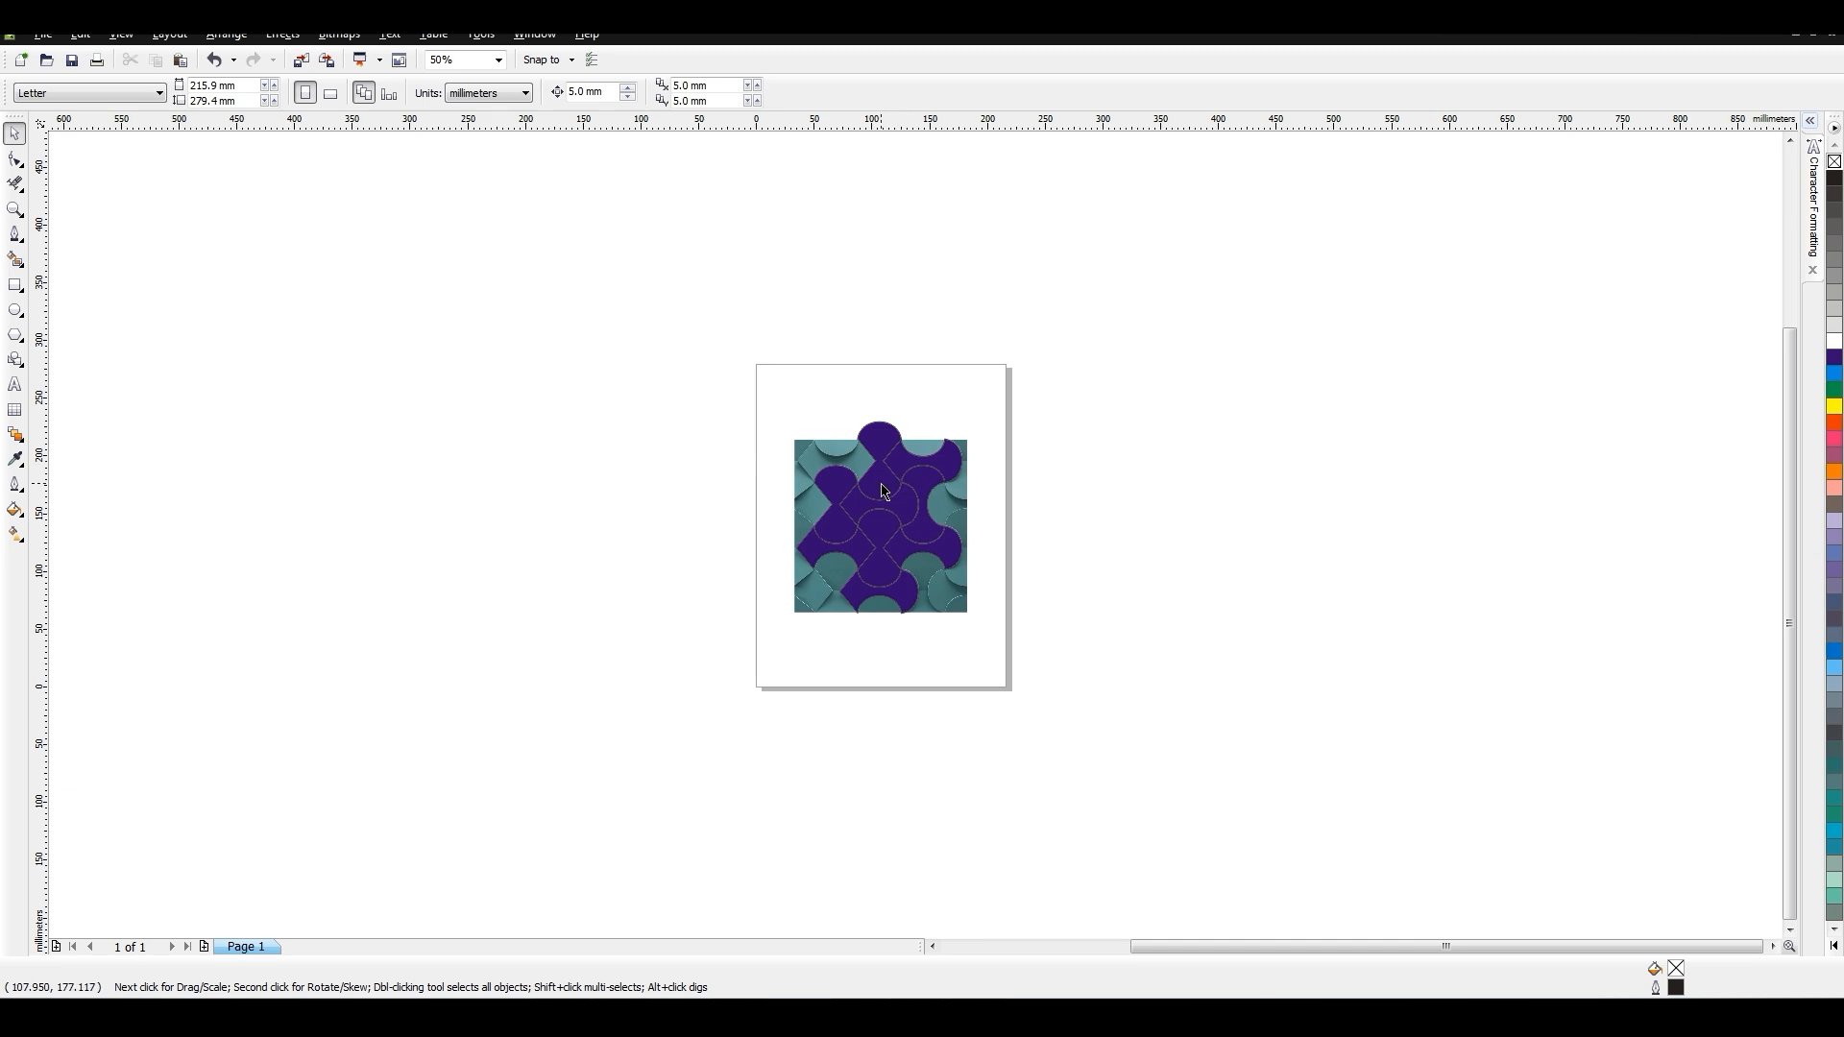
# Copy the top bow-tie tile into the lower-left gap of the assembly.
pyautogui.click(882, 485)
pyautogui.moveTo(858, 439); pyautogui.dragTo(1161, 571)
pyautogui.press('Escape')
pyautogui.click(1095, 574)
# Add copies of the vertical tiles to the lower right and right edge of the assembly.
pyautogui.click(925, 482)
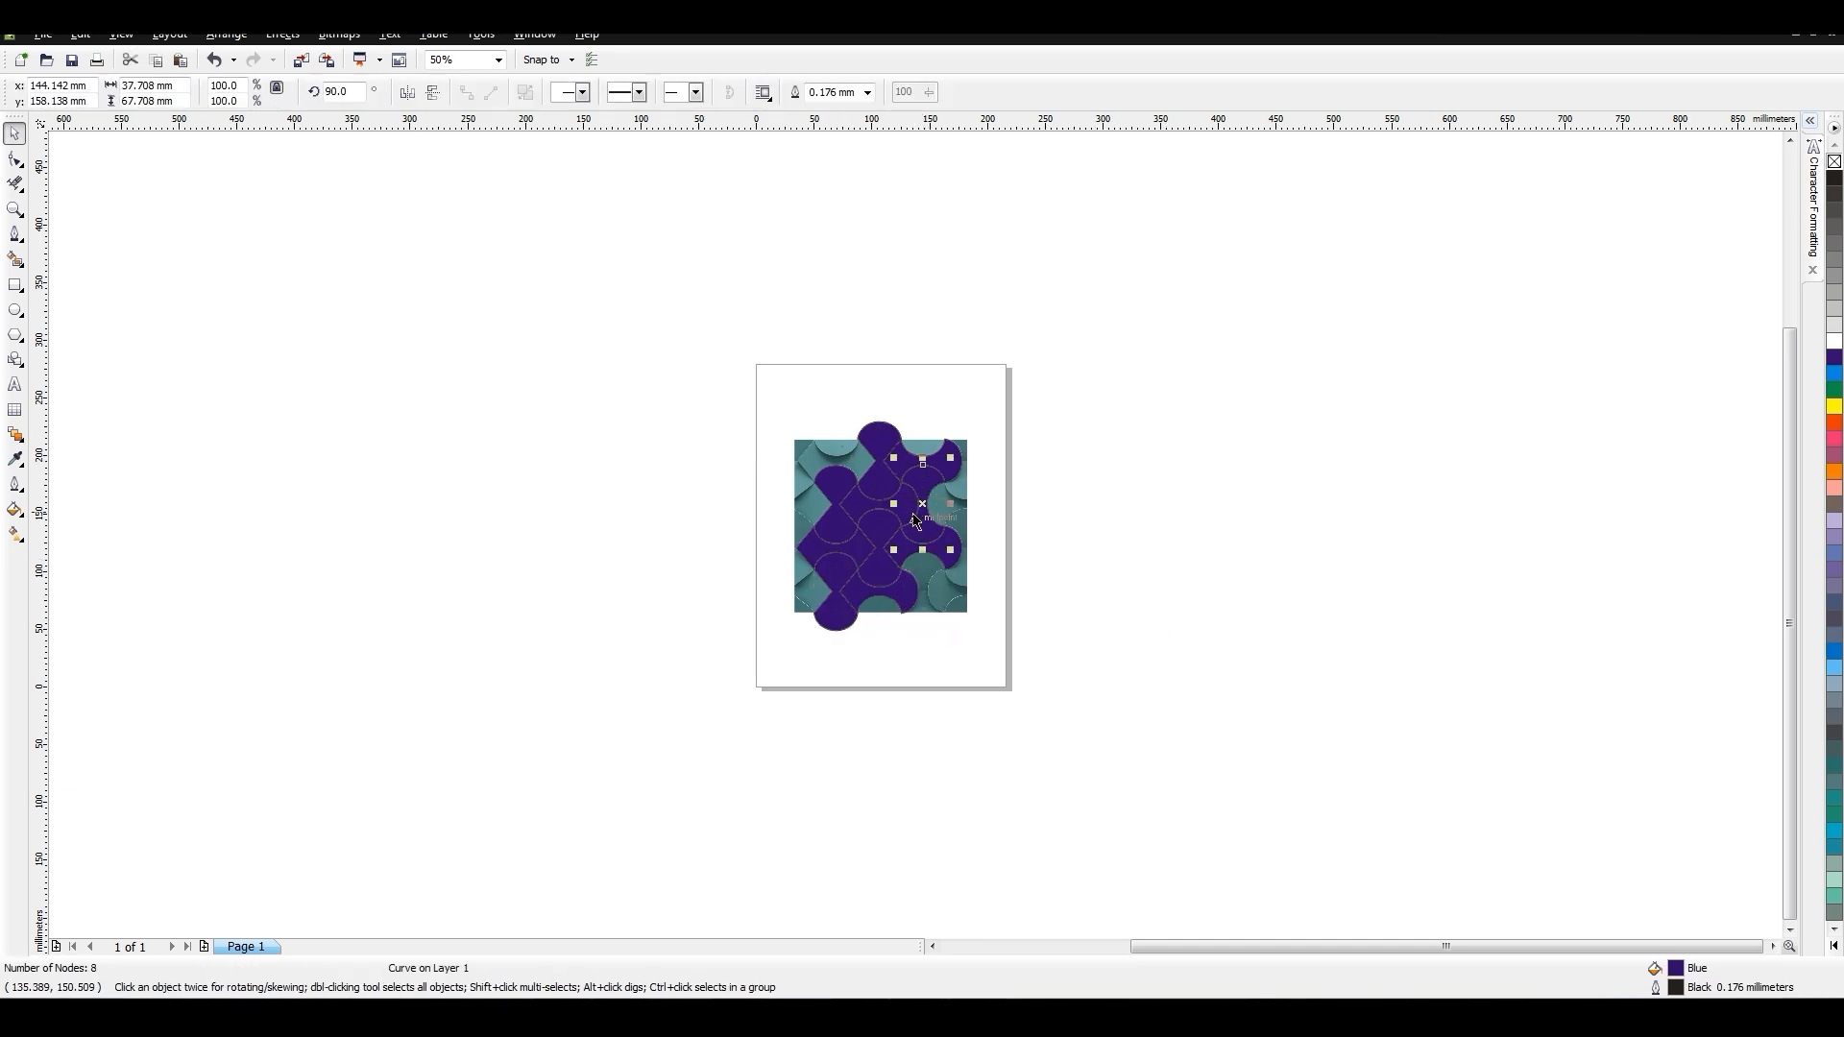
pyautogui.moveTo(901, 482); pyautogui.dragTo(1268, 492)
pyautogui.click(1023, 556)
pyautogui.click(932, 580)
pyautogui.click(1100, 533)
# Place horizontally flipped copies of the pointed-and-rounded tile at the assembly's upper-right and left edges.
pyautogui.click(908, 503)
pyautogui.rightClick(1228, 490)
pyautogui.moveTo(1259, 512); pyautogui.dragTo(949, 535)
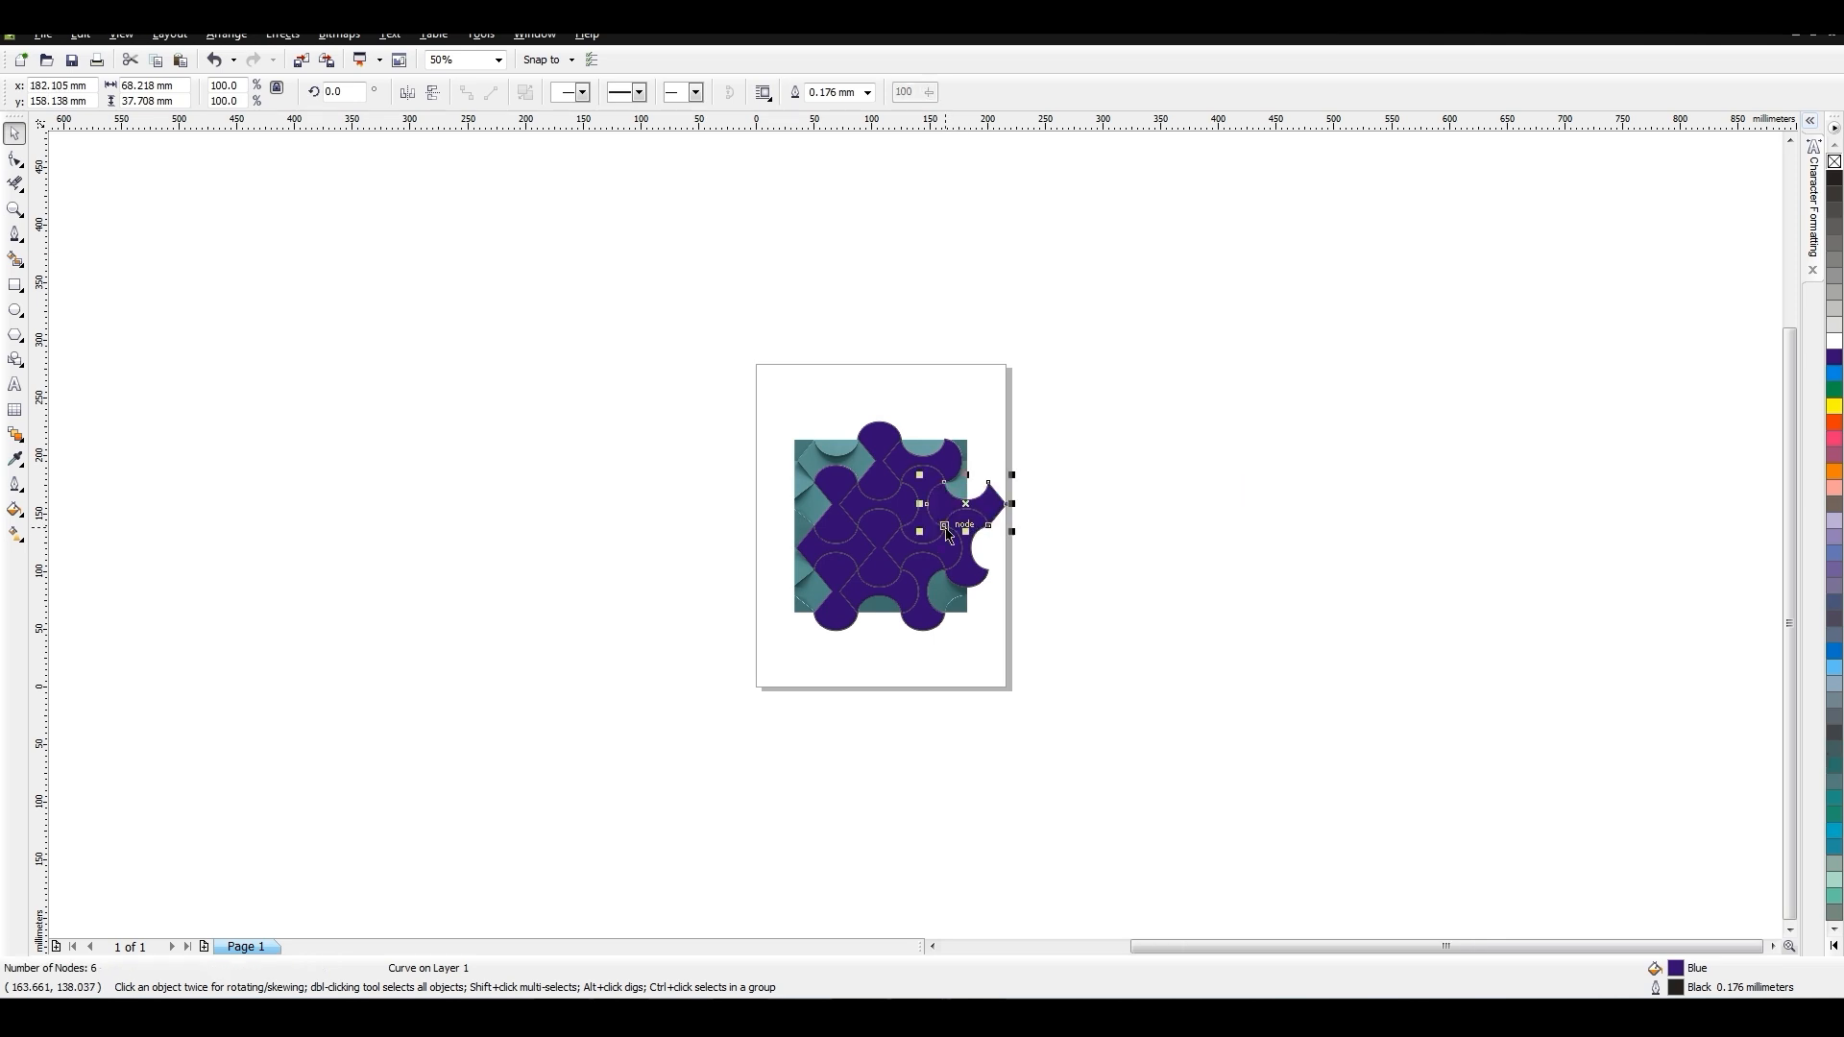
pyautogui.click(549, 576)
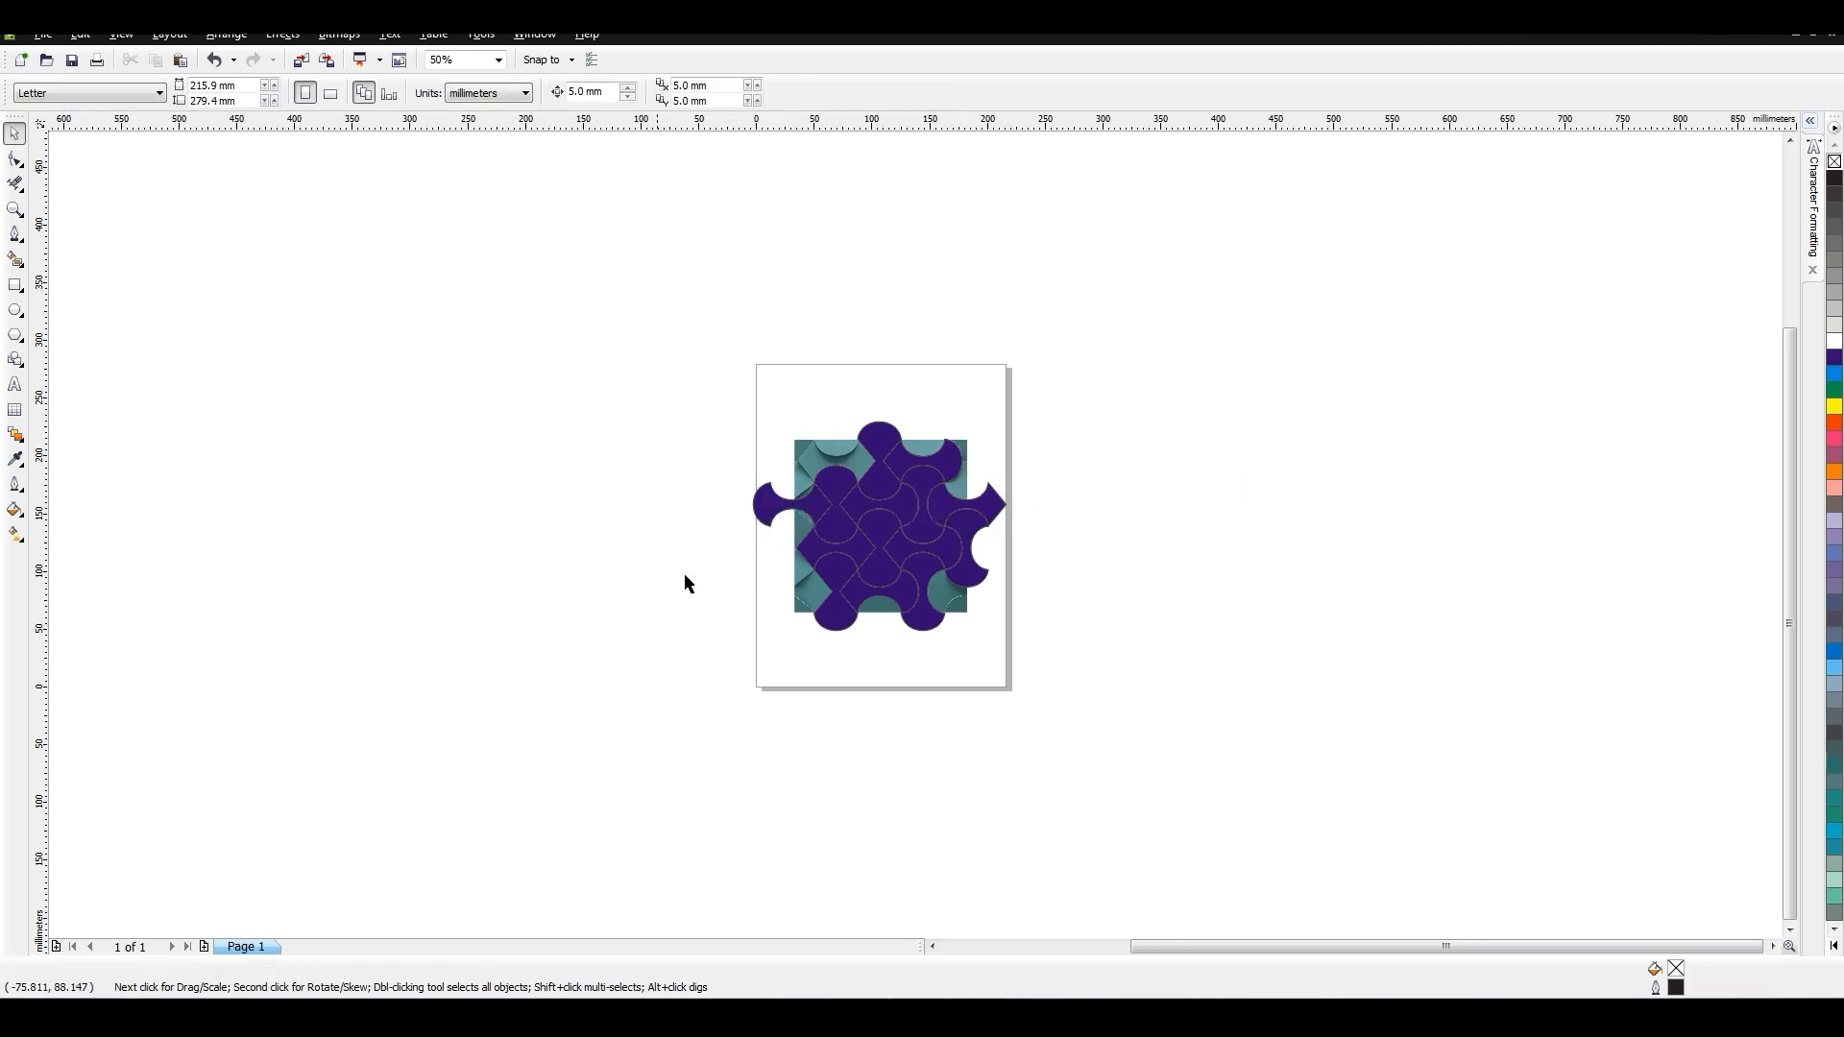
pyautogui.click(1004, 495)
pyautogui.click(781, 725)
pyautogui.click(912, 595)
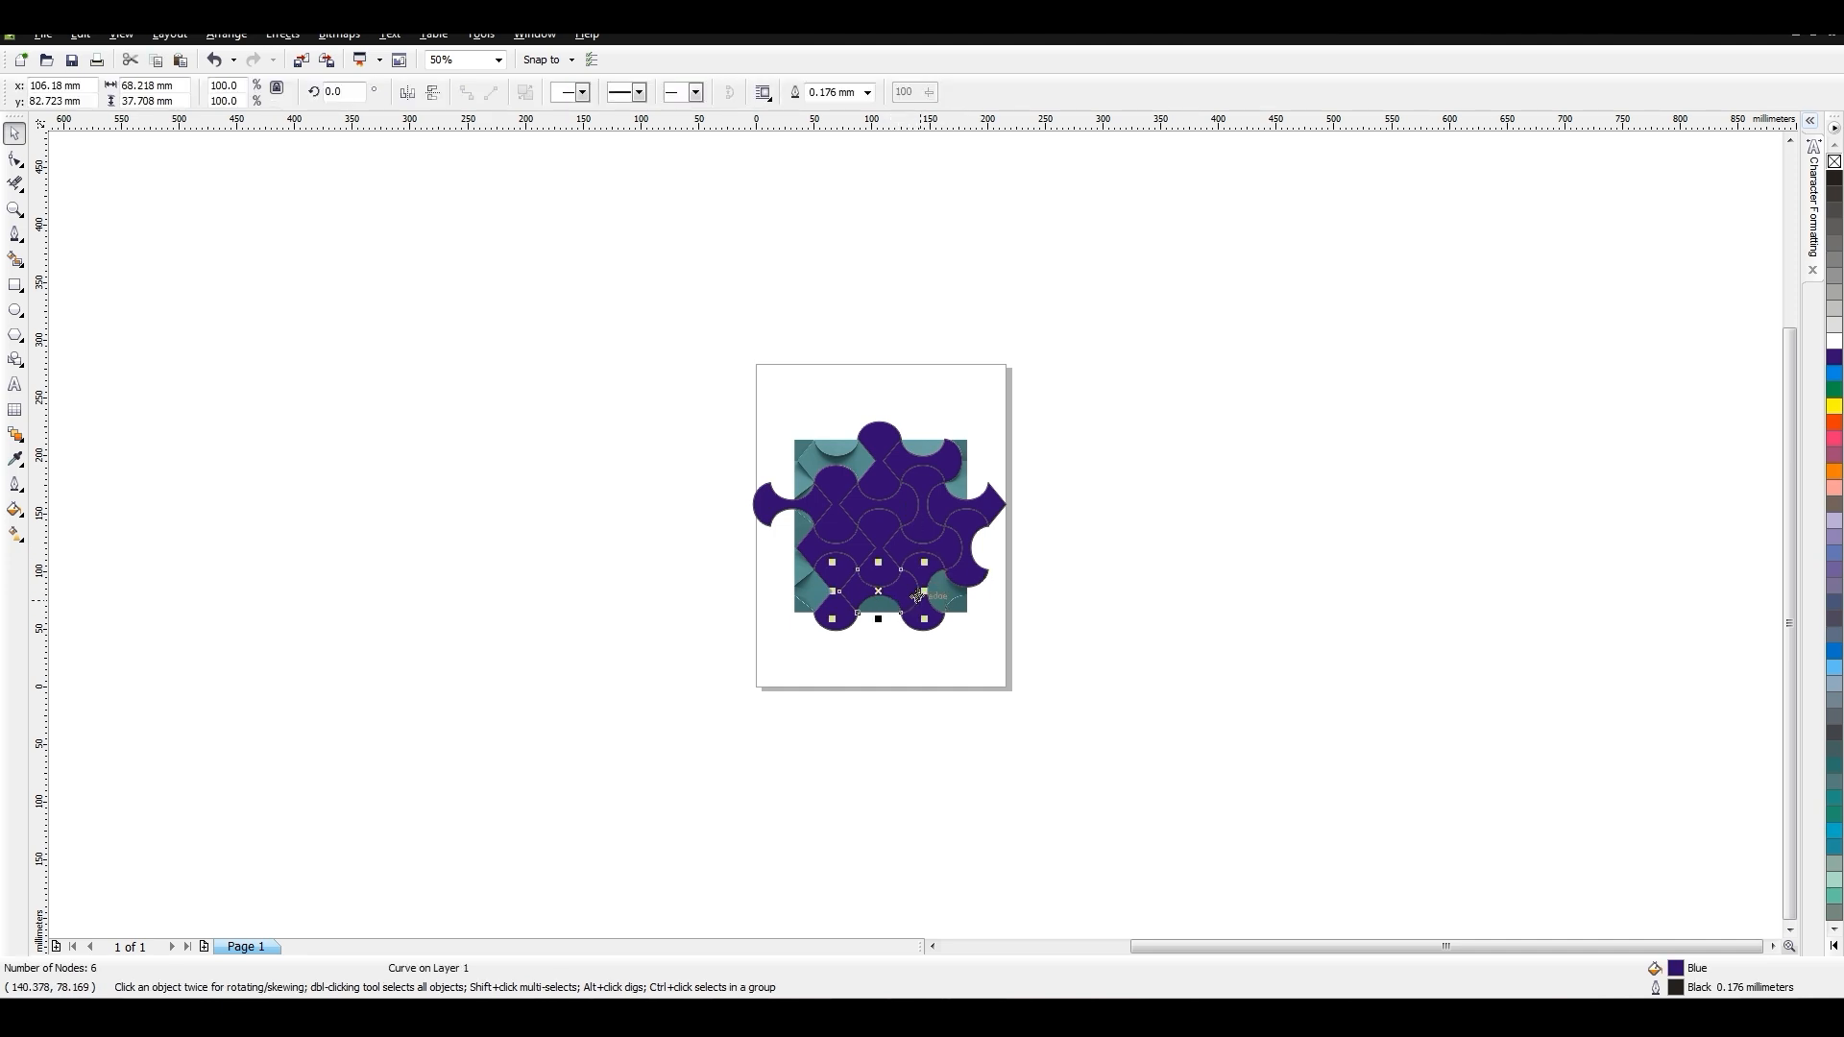
pyautogui.click(929, 681)
pyautogui.moveTo(896, 544); pyautogui.dragTo(792, 462)
pyautogui.write('90')
pyautogui.press('Return')
pyautogui.click(435, 91)
pyautogui.click(618, 482)
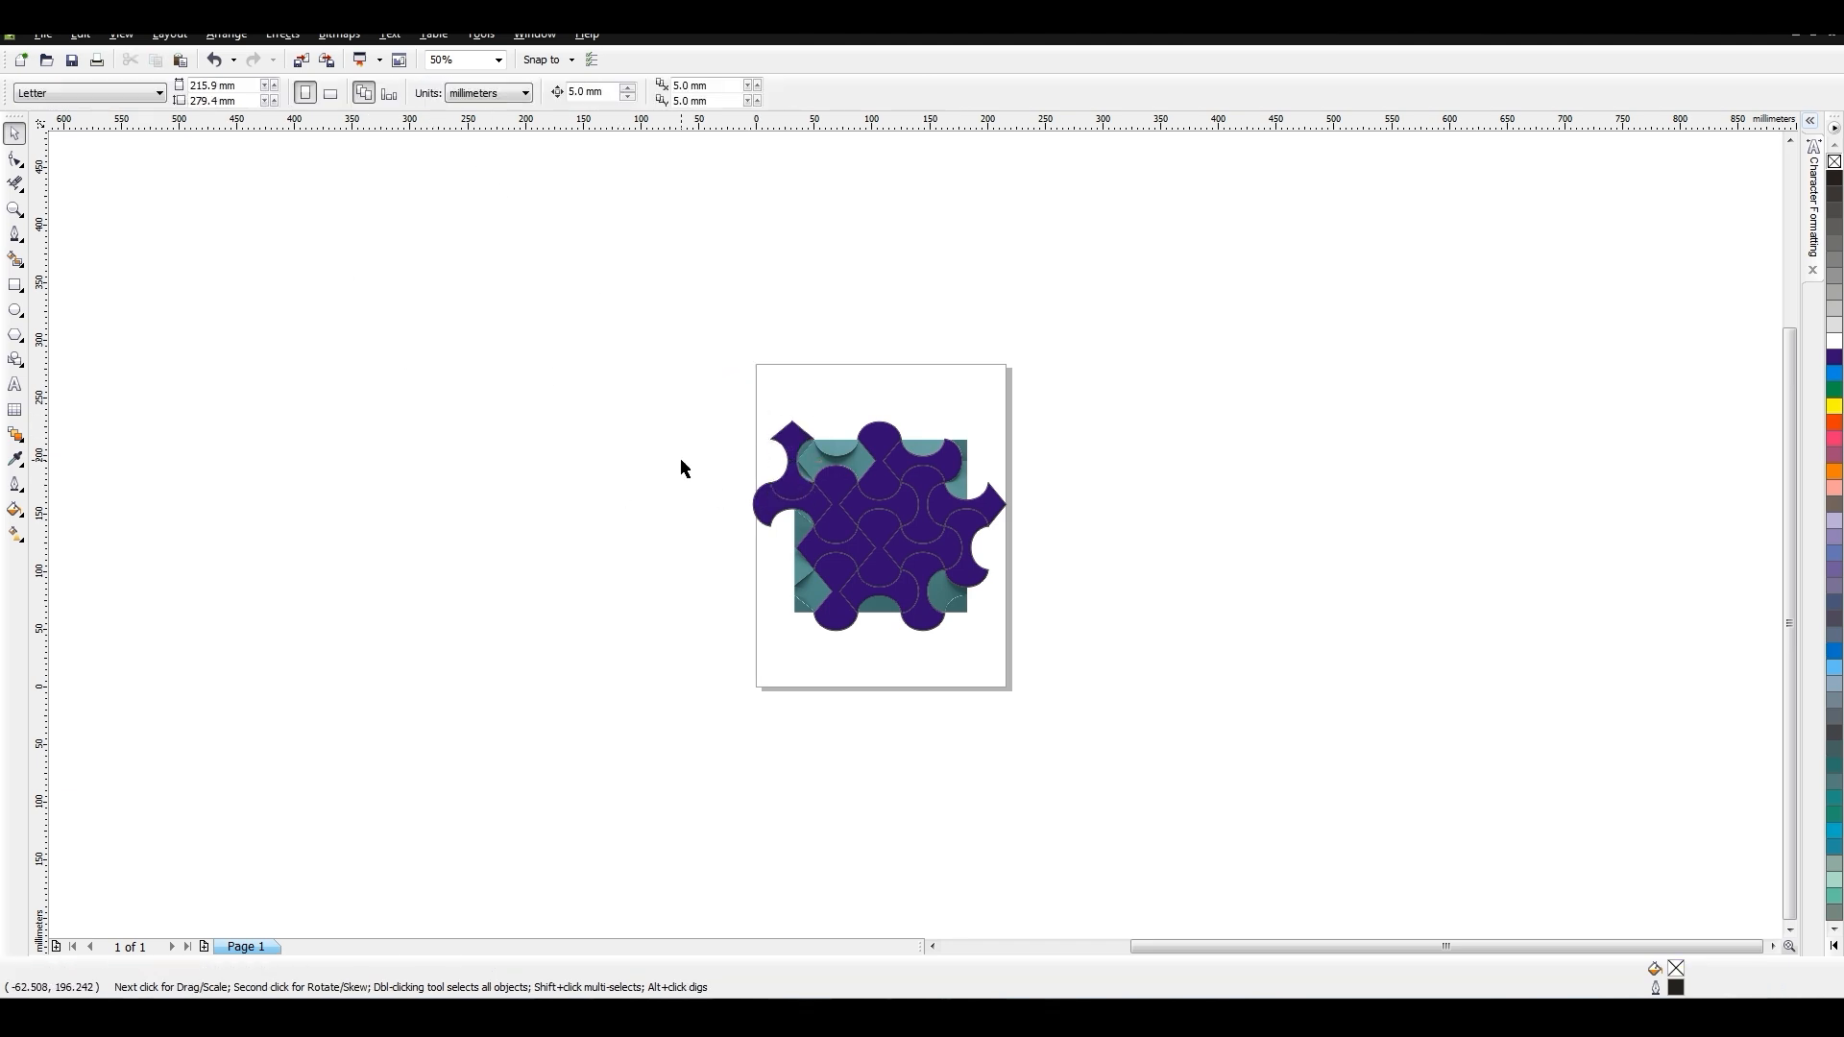
pyautogui.click(799, 437)
pyautogui.press('Delete')
# Copy the double-pointed tile into the upper-left gap and the top bow-tie tile below the assembly's bottom centre.
pyautogui.click(865, 552)
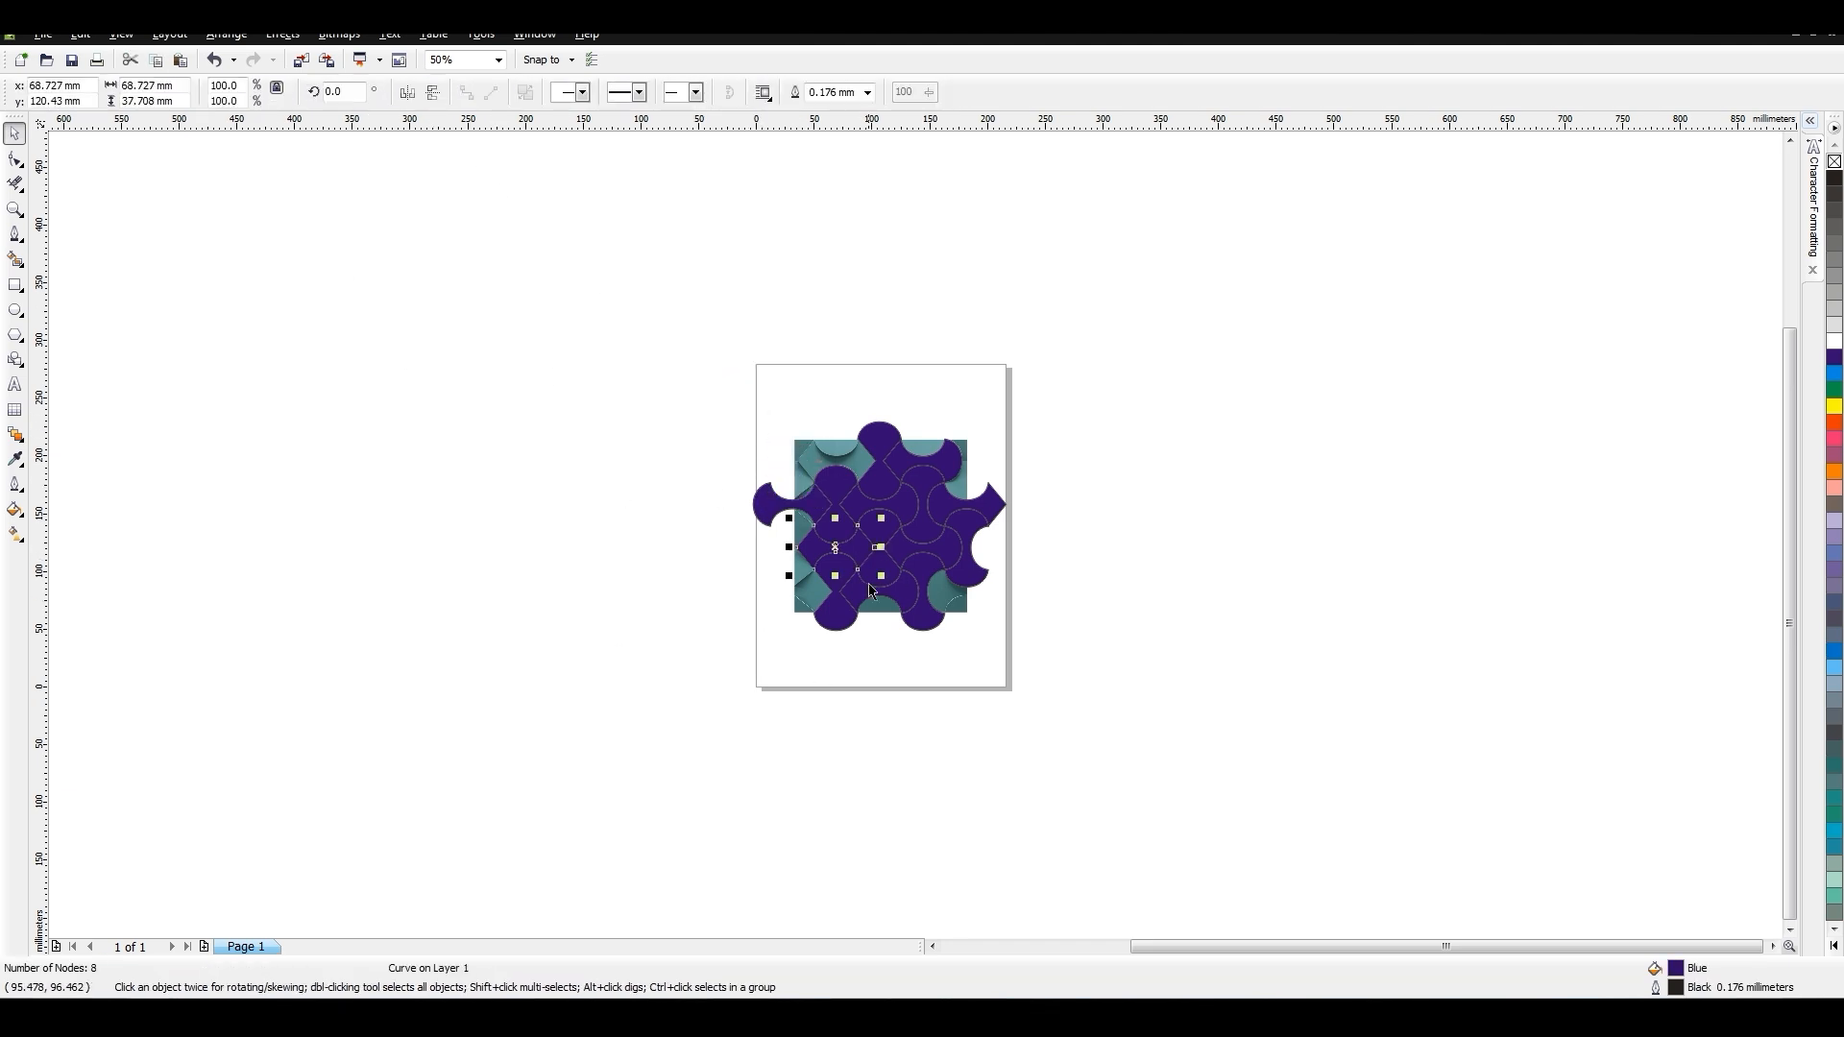
pyautogui.click(591, 648)
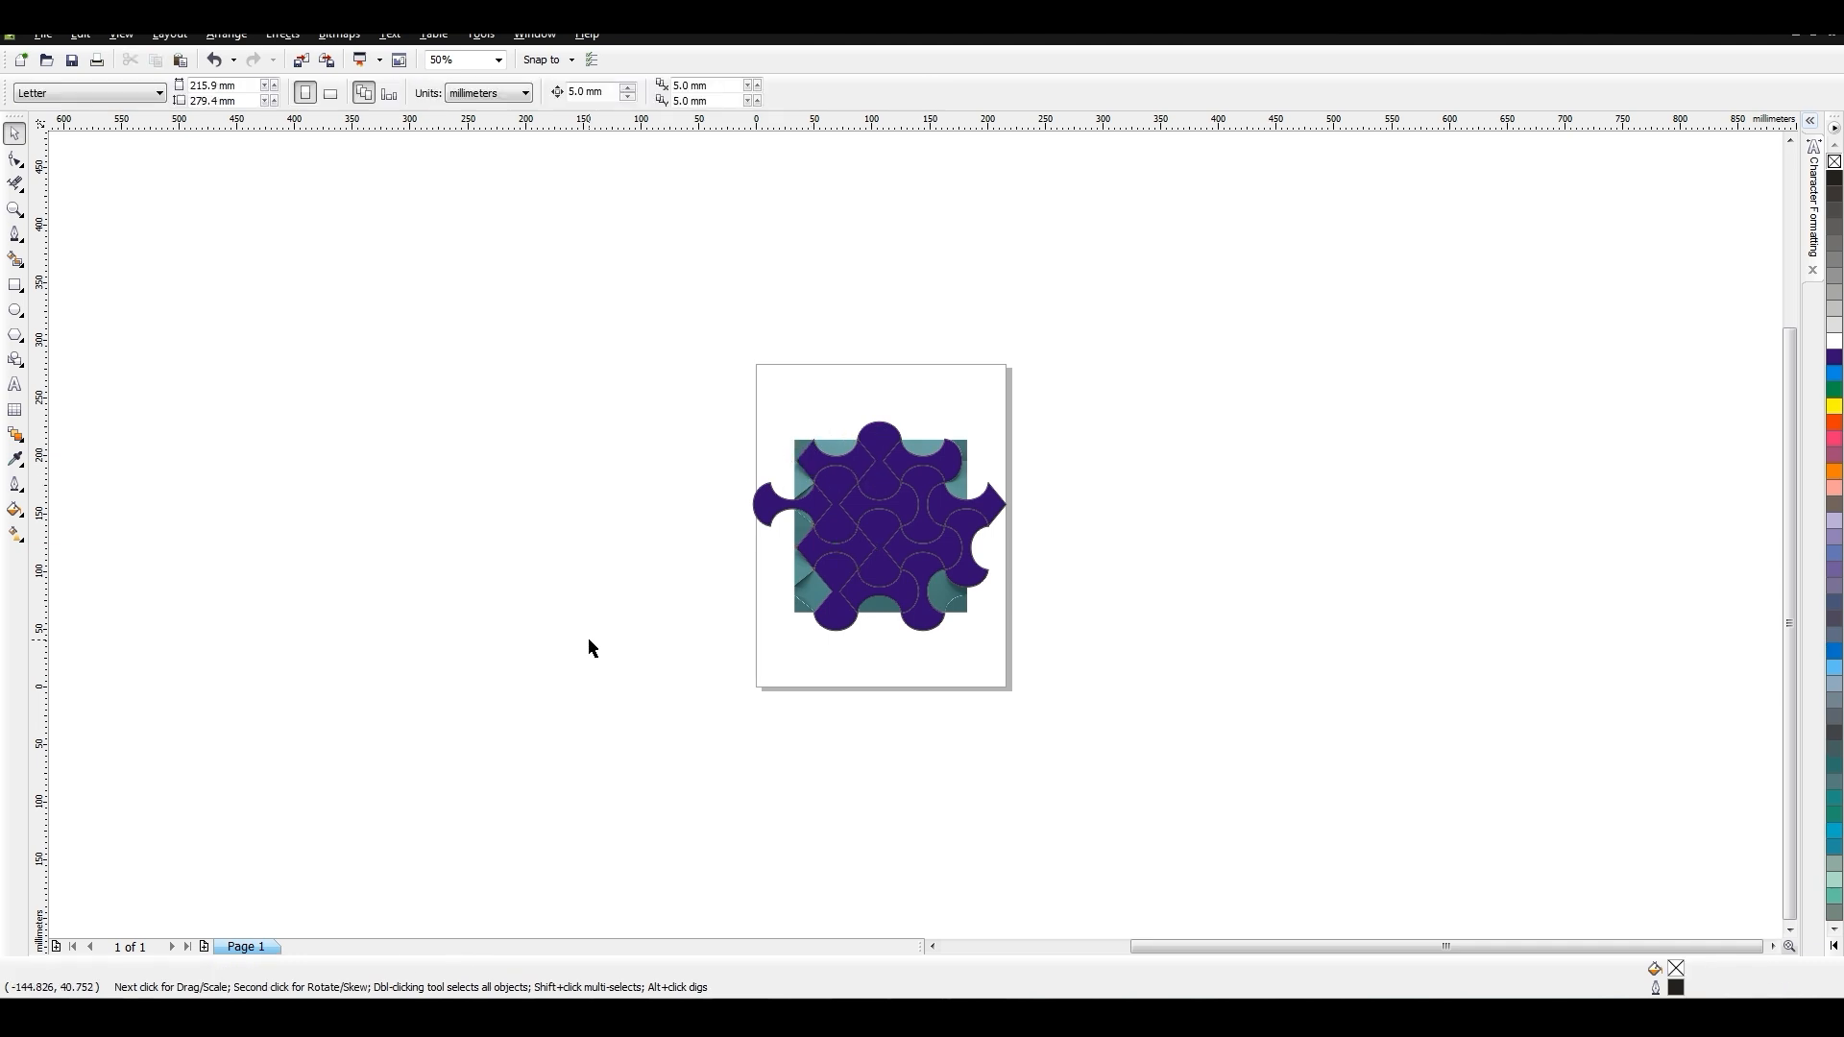
pyautogui.moveTo(881, 442); pyautogui.dragTo(882, 616)
pyautogui.rightClick(882, 616)
pyautogui.click(1179, 622)
pyautogui.scroll(-3, 1178, 622)
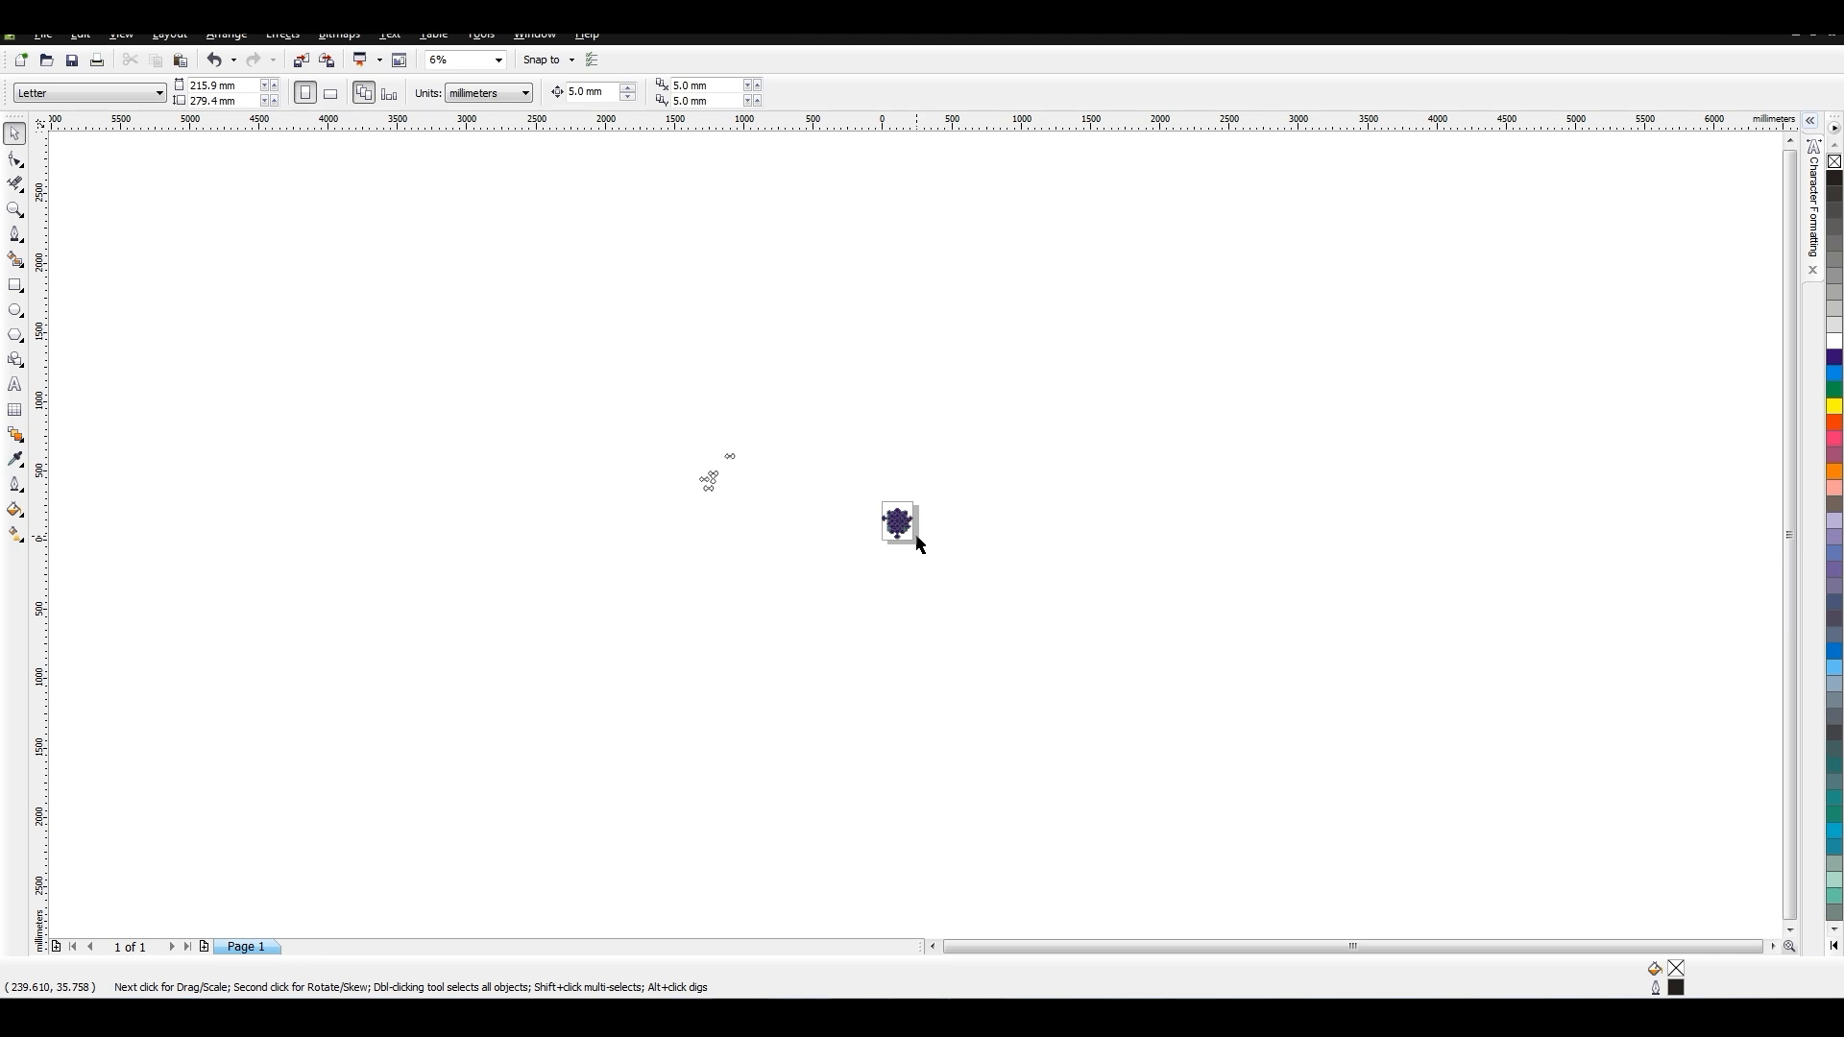
pyautogui.scroll(3, 922, 545)
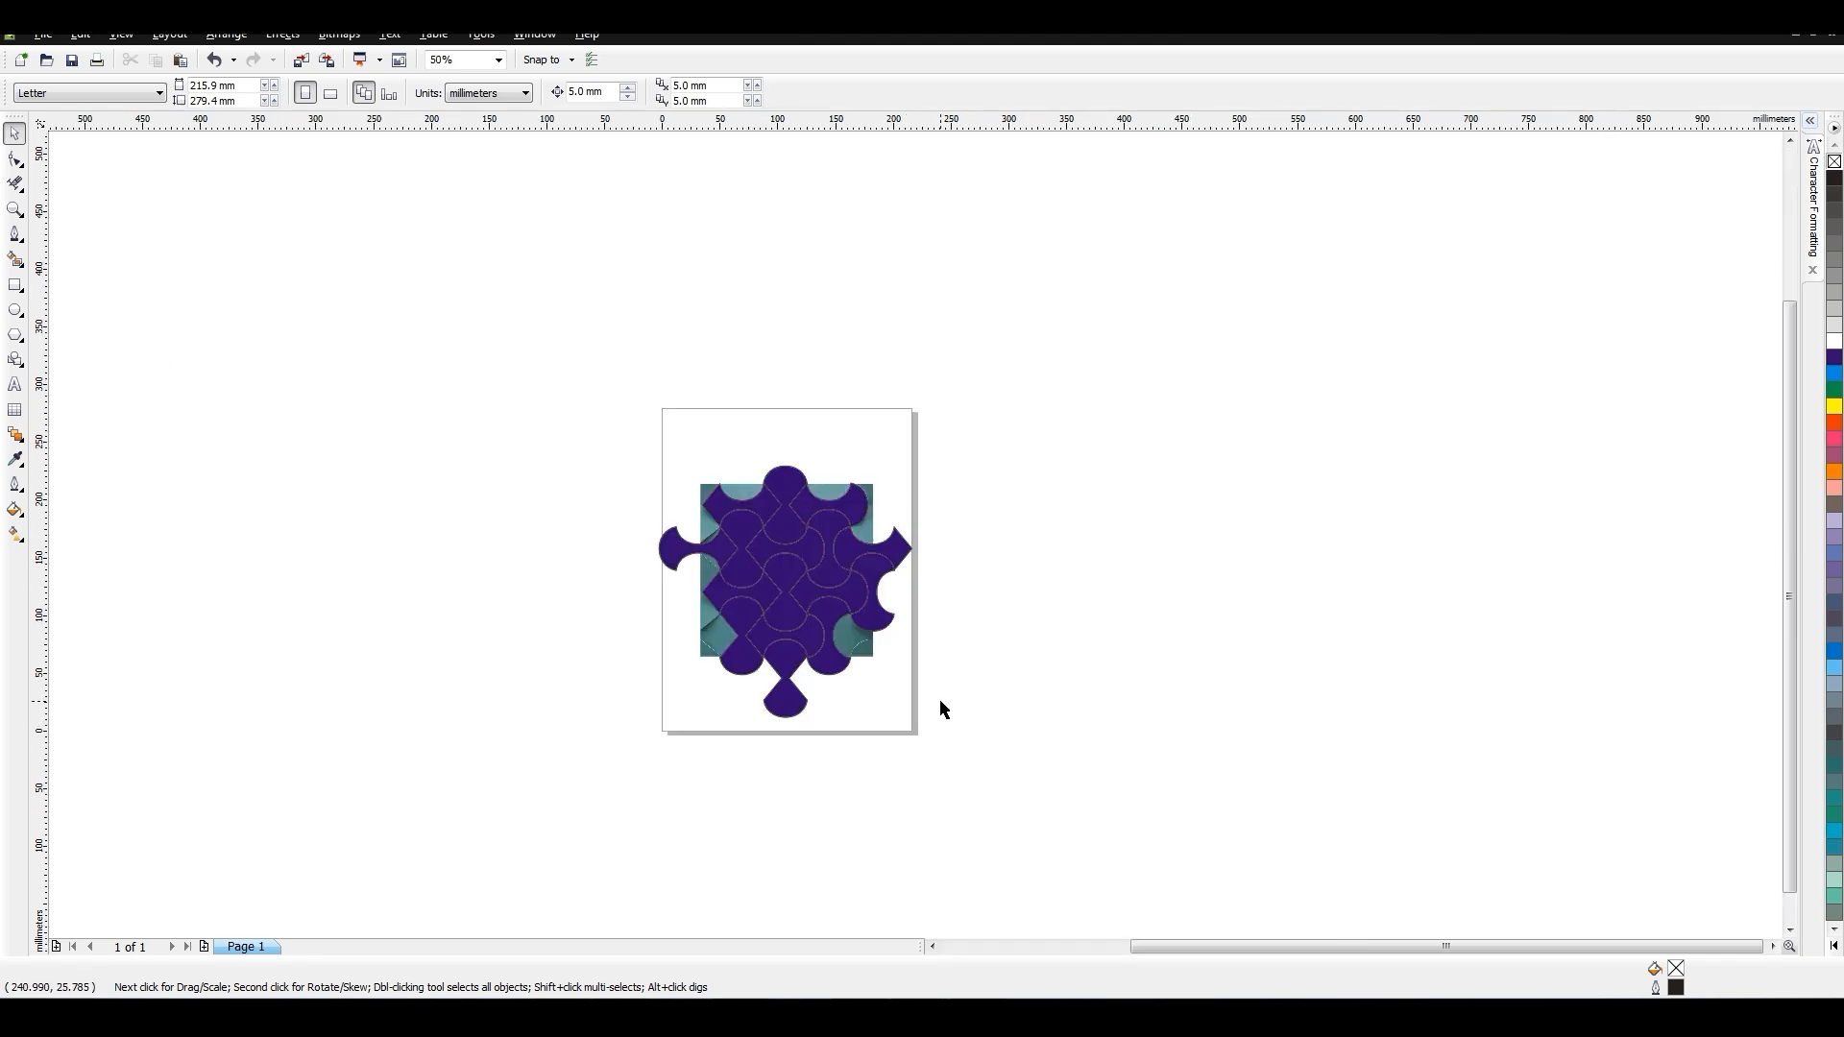
# Place a horizontally flipped pointed-and-rounded tile copy at the lower-right edge and delete the tile protruding on the far left.
pyautogui.moveTo(809, 554); pyautogui.dragTo(852, 617)
pyautogui.rightClick(978, 785)
pyautogui.click(407, 94)
pyautogui.click(975, 625)
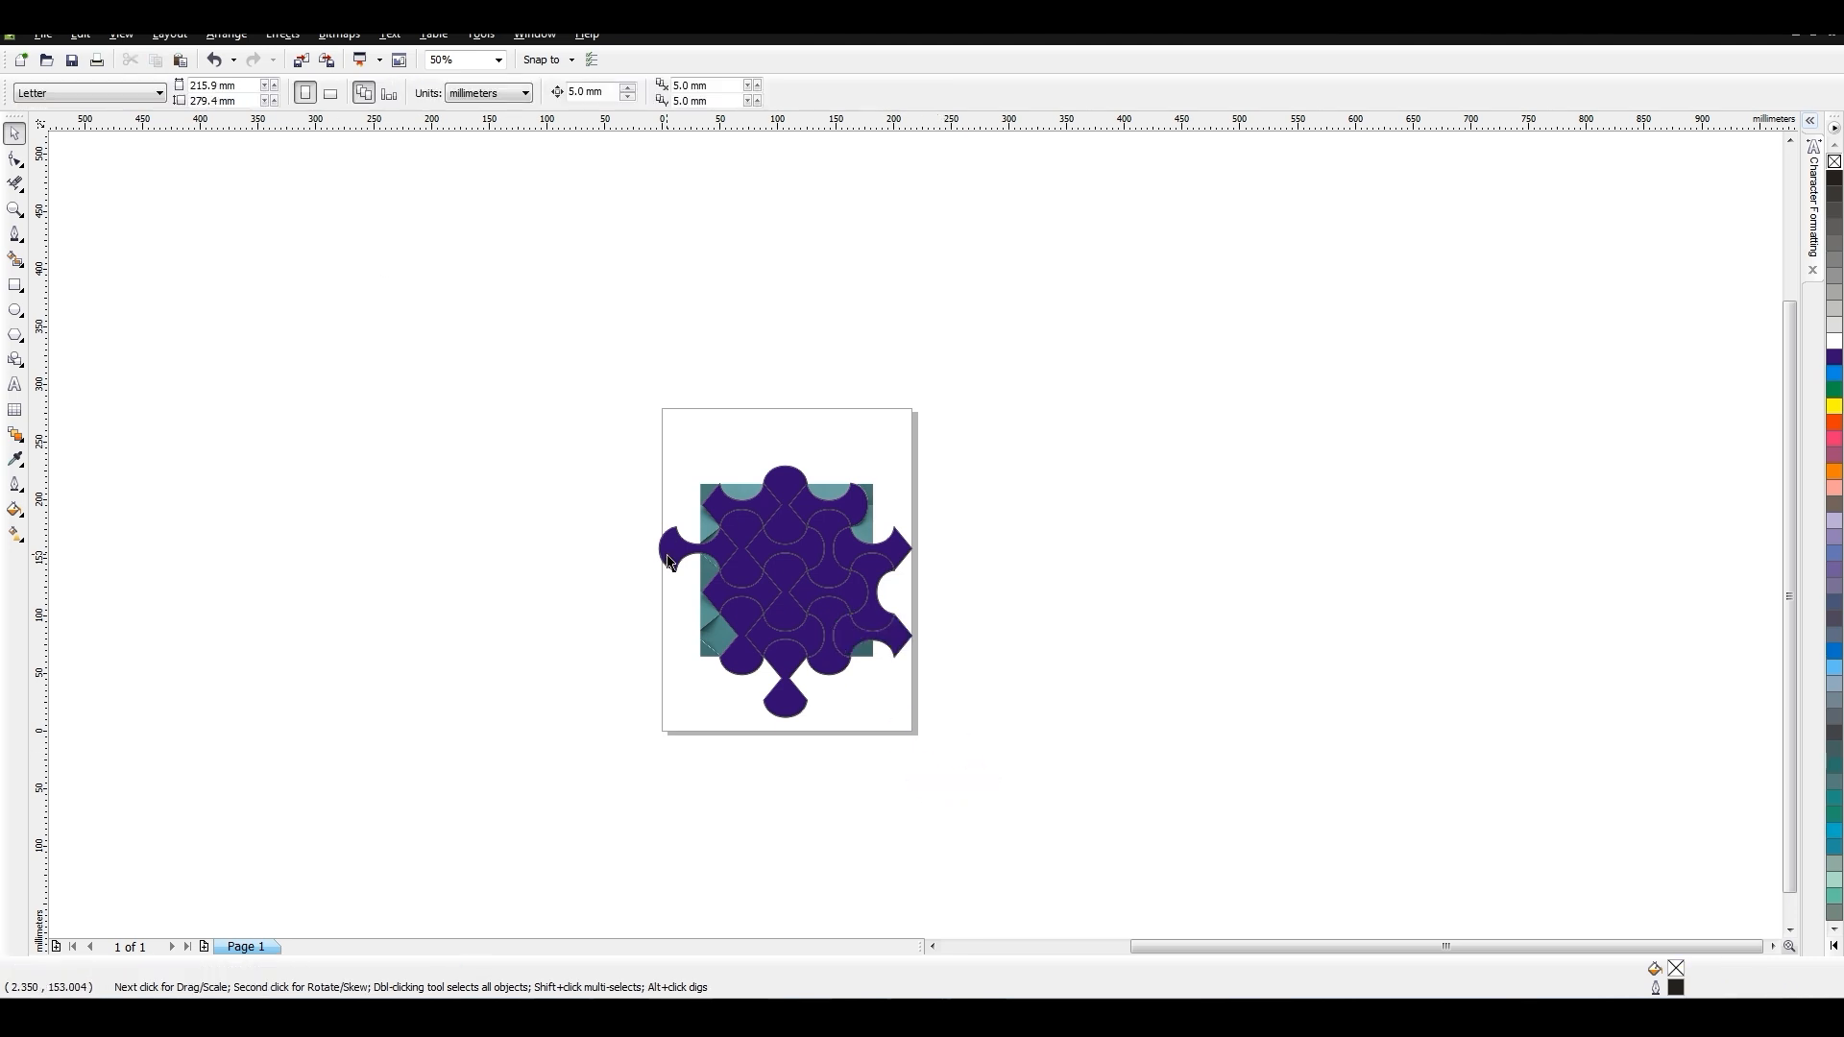
pyautogui.click(670, 553)
pyautogui.press('Delete')
# Place a copy of the reference image in the empty space left of the page.
pyautogui.moveTo(707, 553); pyautogui.dragTo(312, 689)
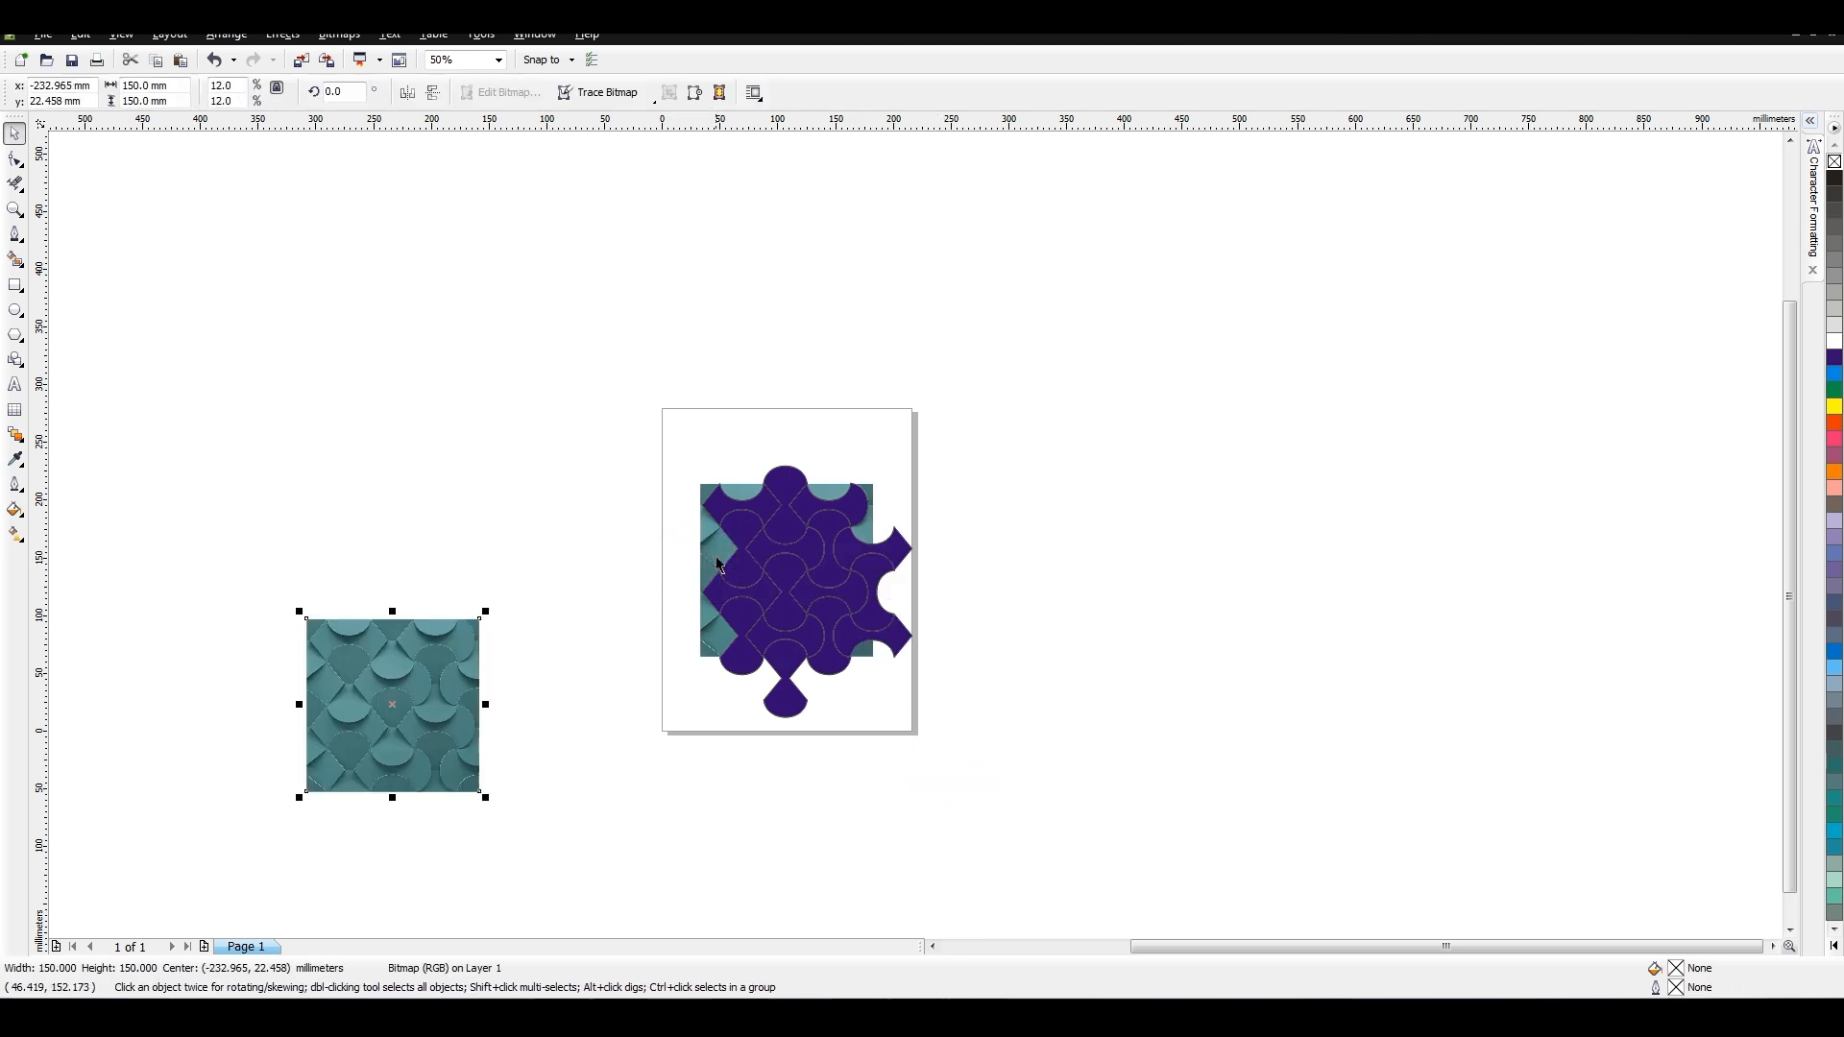
pyautogui.rightClick(716, 546)
pyautogui.click(763, 763)
pyautogui.moveTo(455, 730); pyautogui.dragTo(244, 461)
pyautogui.click(354, 545)
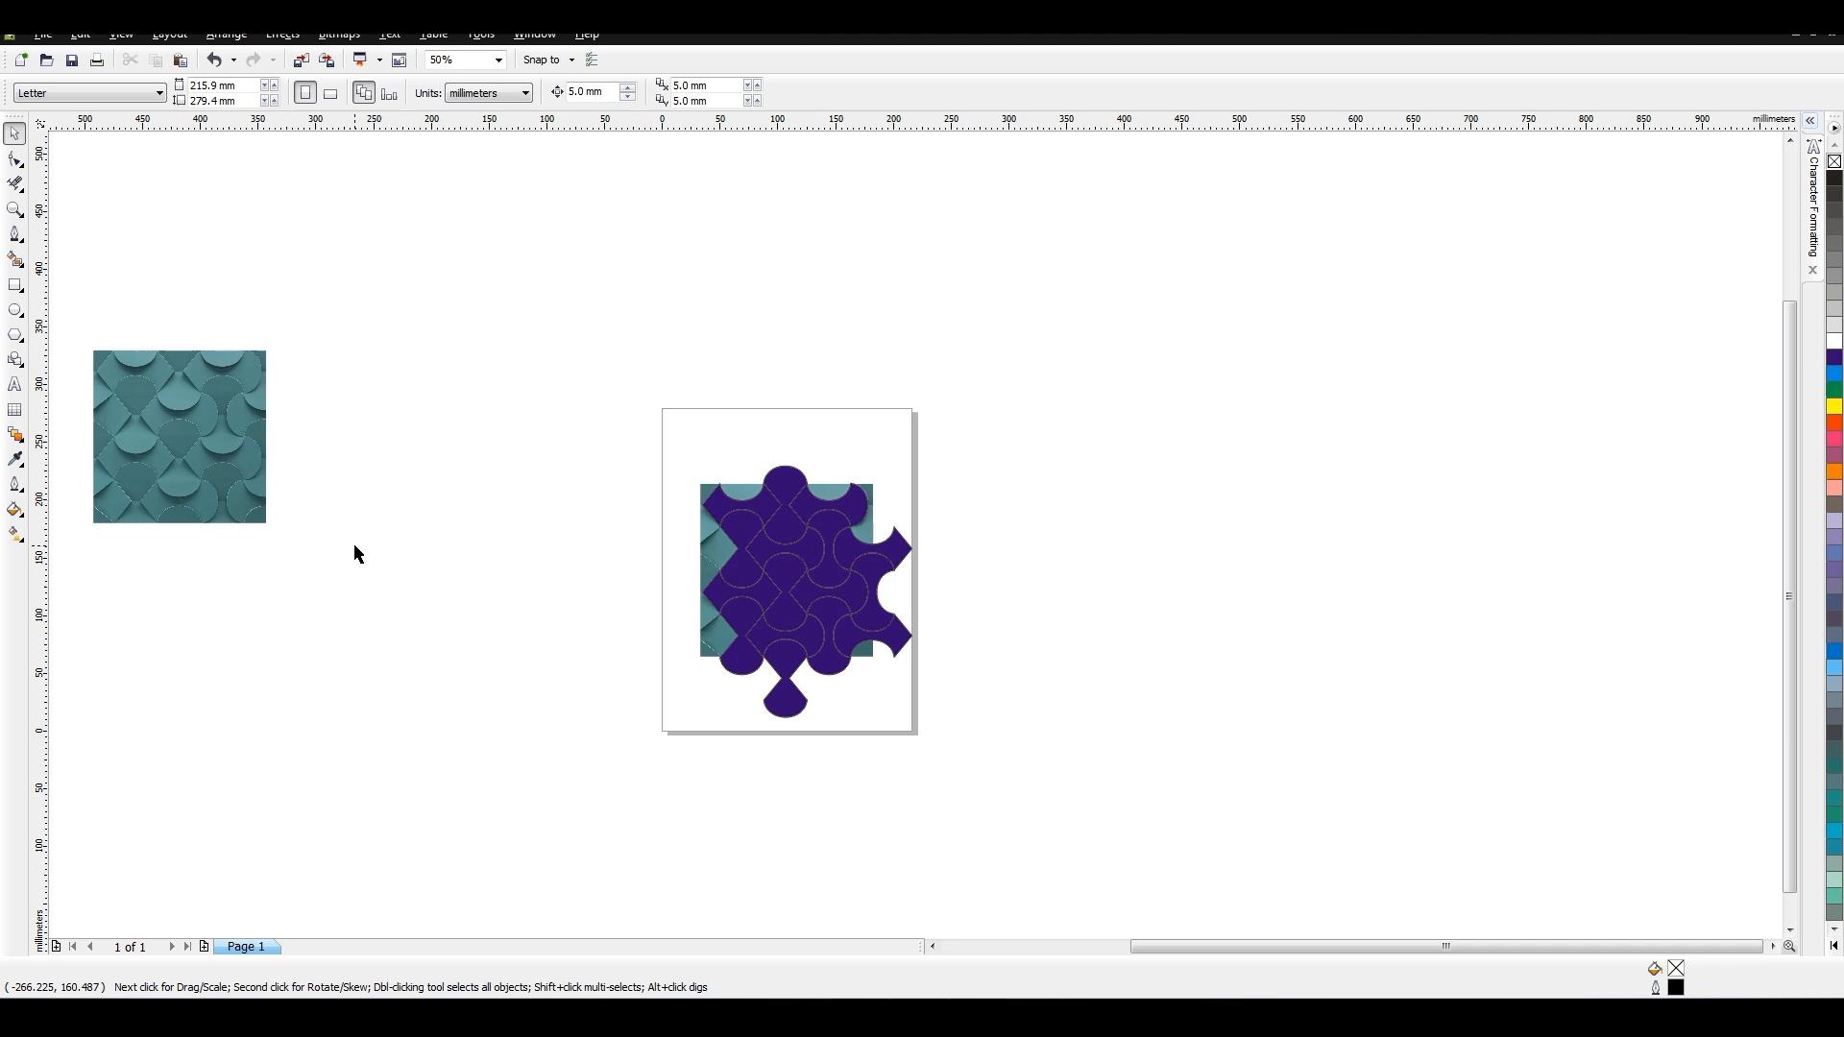
# Copy a bow-tie tile and the double-pointed tile from the assembly into the empty space left of the page.
pyautogui.click(739, 567)
pyautogui.moveTo(739, 567); pyautogui.dragTo(505, 596)
pyautogui.rightClick(505, 596)
pyautogui.moveTo(720, 504); pyautogui.dragTo(587, 442)
pyautogui.rightClick(587, 442)
# Move the reference image copy to the right and arrange the two copied tiles along its left side.
pyautogui.moveTo(196, 447); pyautogui.dragTo(330, 472)
pyautogui.moveTo(500, 558); pyautogui.dragTo(173, 449)
pyautogui.moveTo(587, 442); pyautogui.dragTo(128, 355)
pyautogui.scroll(-2, 480, 442)
pyautogui.scroll(2, 894, 538)
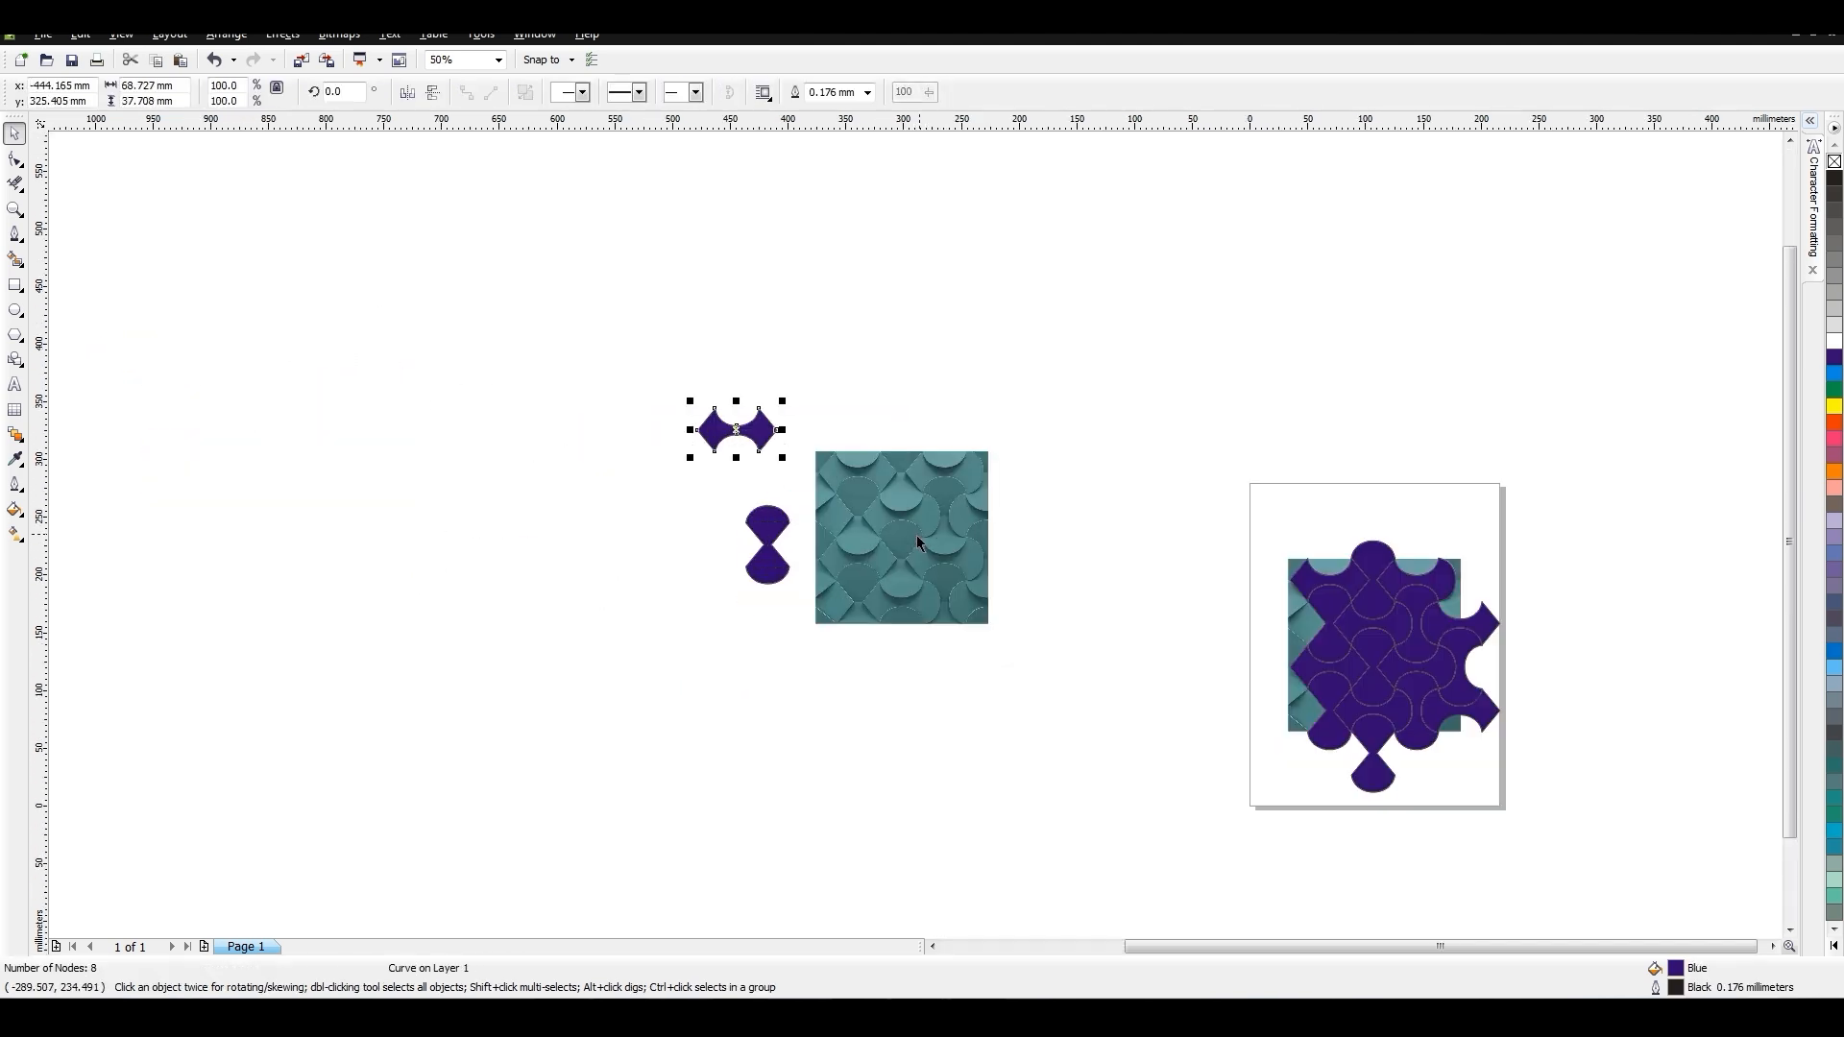
pyautogui.moveTo(762, 436); pyautogui.dragTo(711, 447)
pyautogui.moveTo(872, 516); pyautogui.dragTo(991, 561, button='middle')
pyautogui.scroll(-1, 993, 561)
pyautogui.click(949, 592)
# Rotate the double-pointed tile upright and move the bow-tie tile beside it.
pyautogui.moveTo(283, 265); pyautogui.dragTo(521, 513)
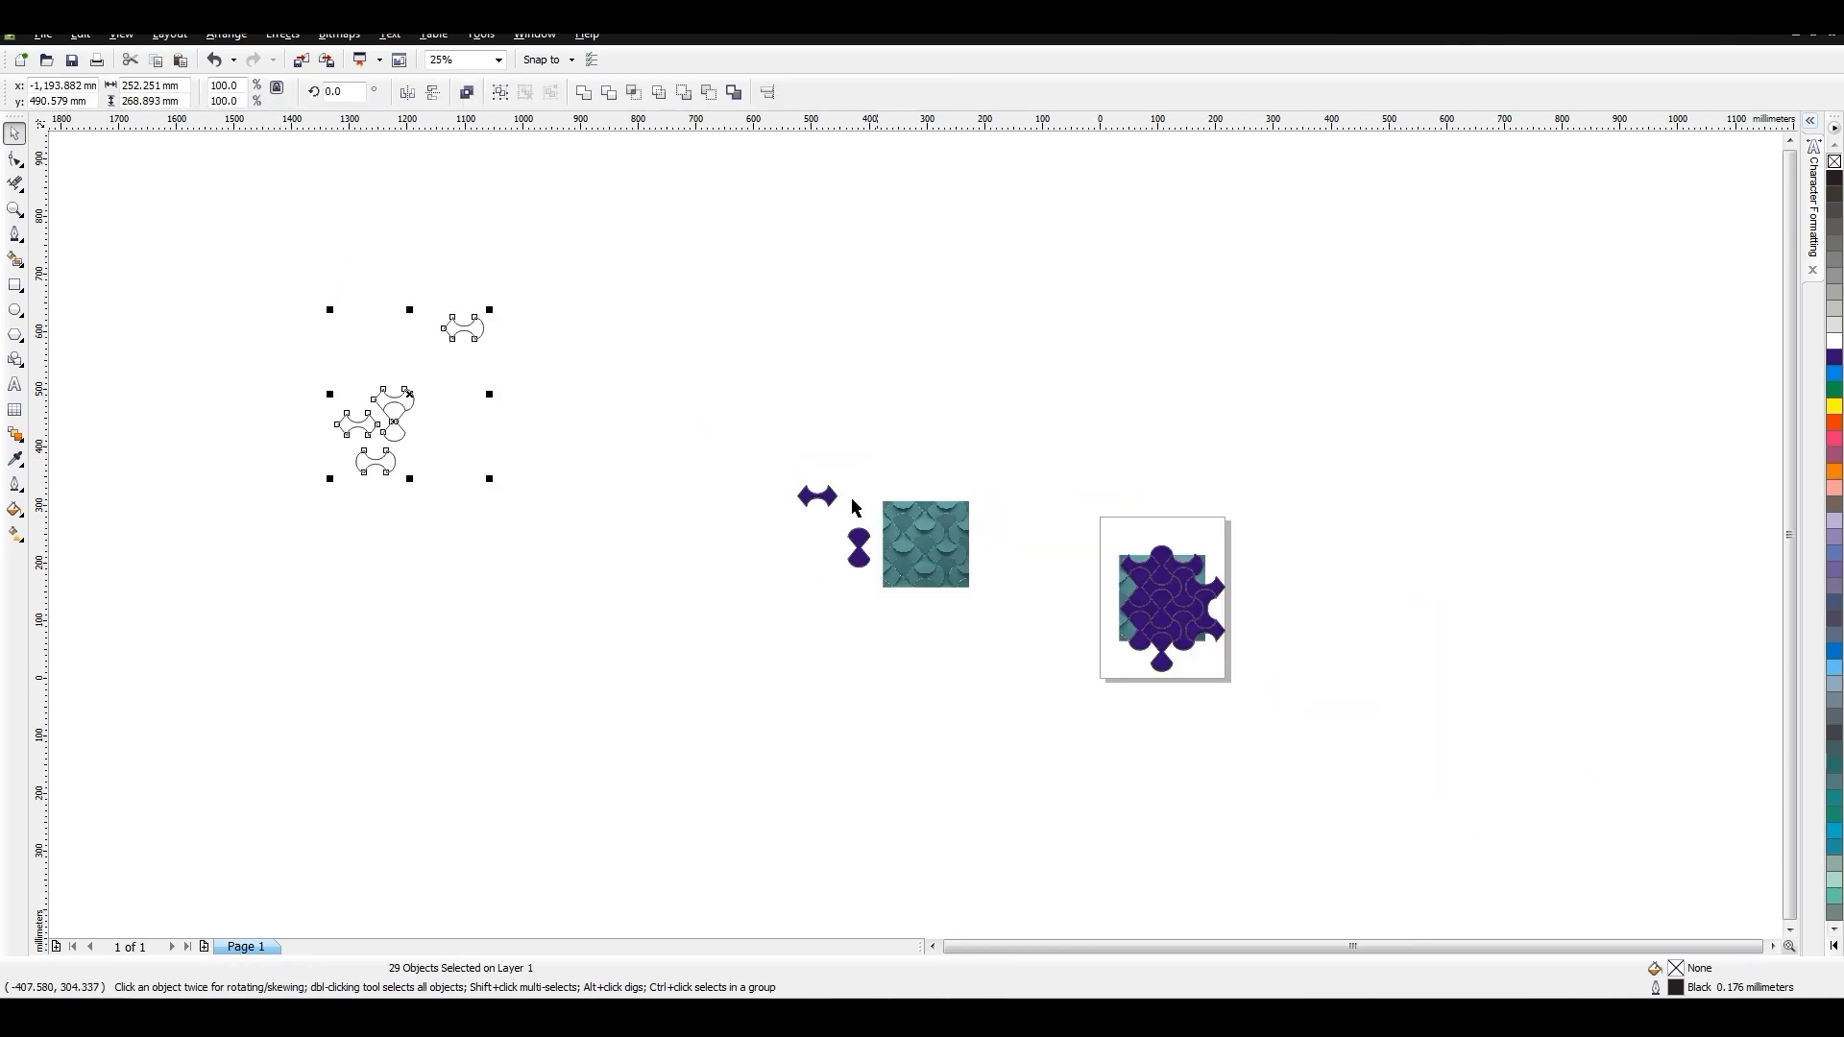
pyautogui.scroll(2, 927, 540)
pyautogui.click(410, 563)
pyautogui.click(531, 366)
pyautogui.click(531, 366)
pyautogui.keyDown('ctrl'); pyautogui.moveTo(570, 315); pyautogui.dragTo(730, 458); pyautogui.keyUp('ctrl')
pyautogui.click(552, 452)
pyautogui.moveTo(647, 593); pyautogui.dragTo(582, 463)
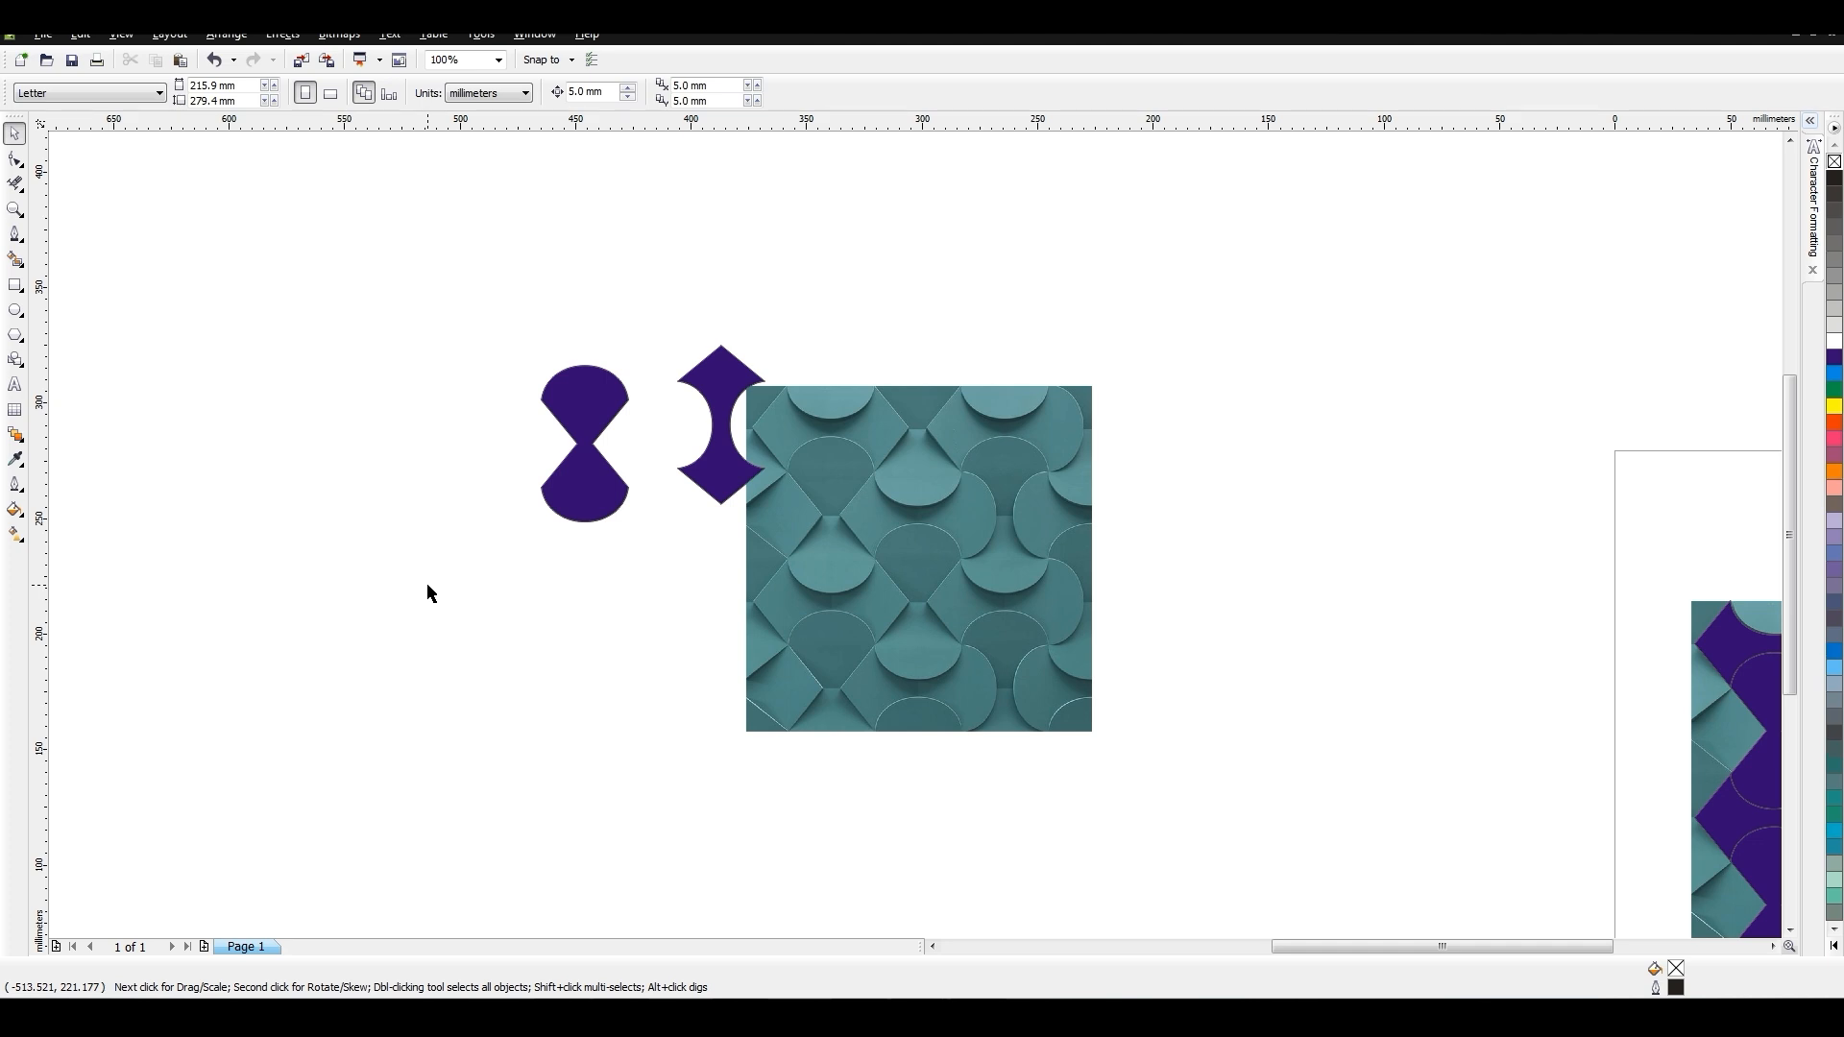
# Rotate the double-pointed tile back to horizontal and place it over its matching shape at the reference copy's upper left.
pyautogui.doubleClick(706, 471)
pyautogui.keyDown('ctrl'); pyautogui.moveTo(670, 337); pyautogui.dragTo(741, 327); pyautogui.keyUp('ctrl')
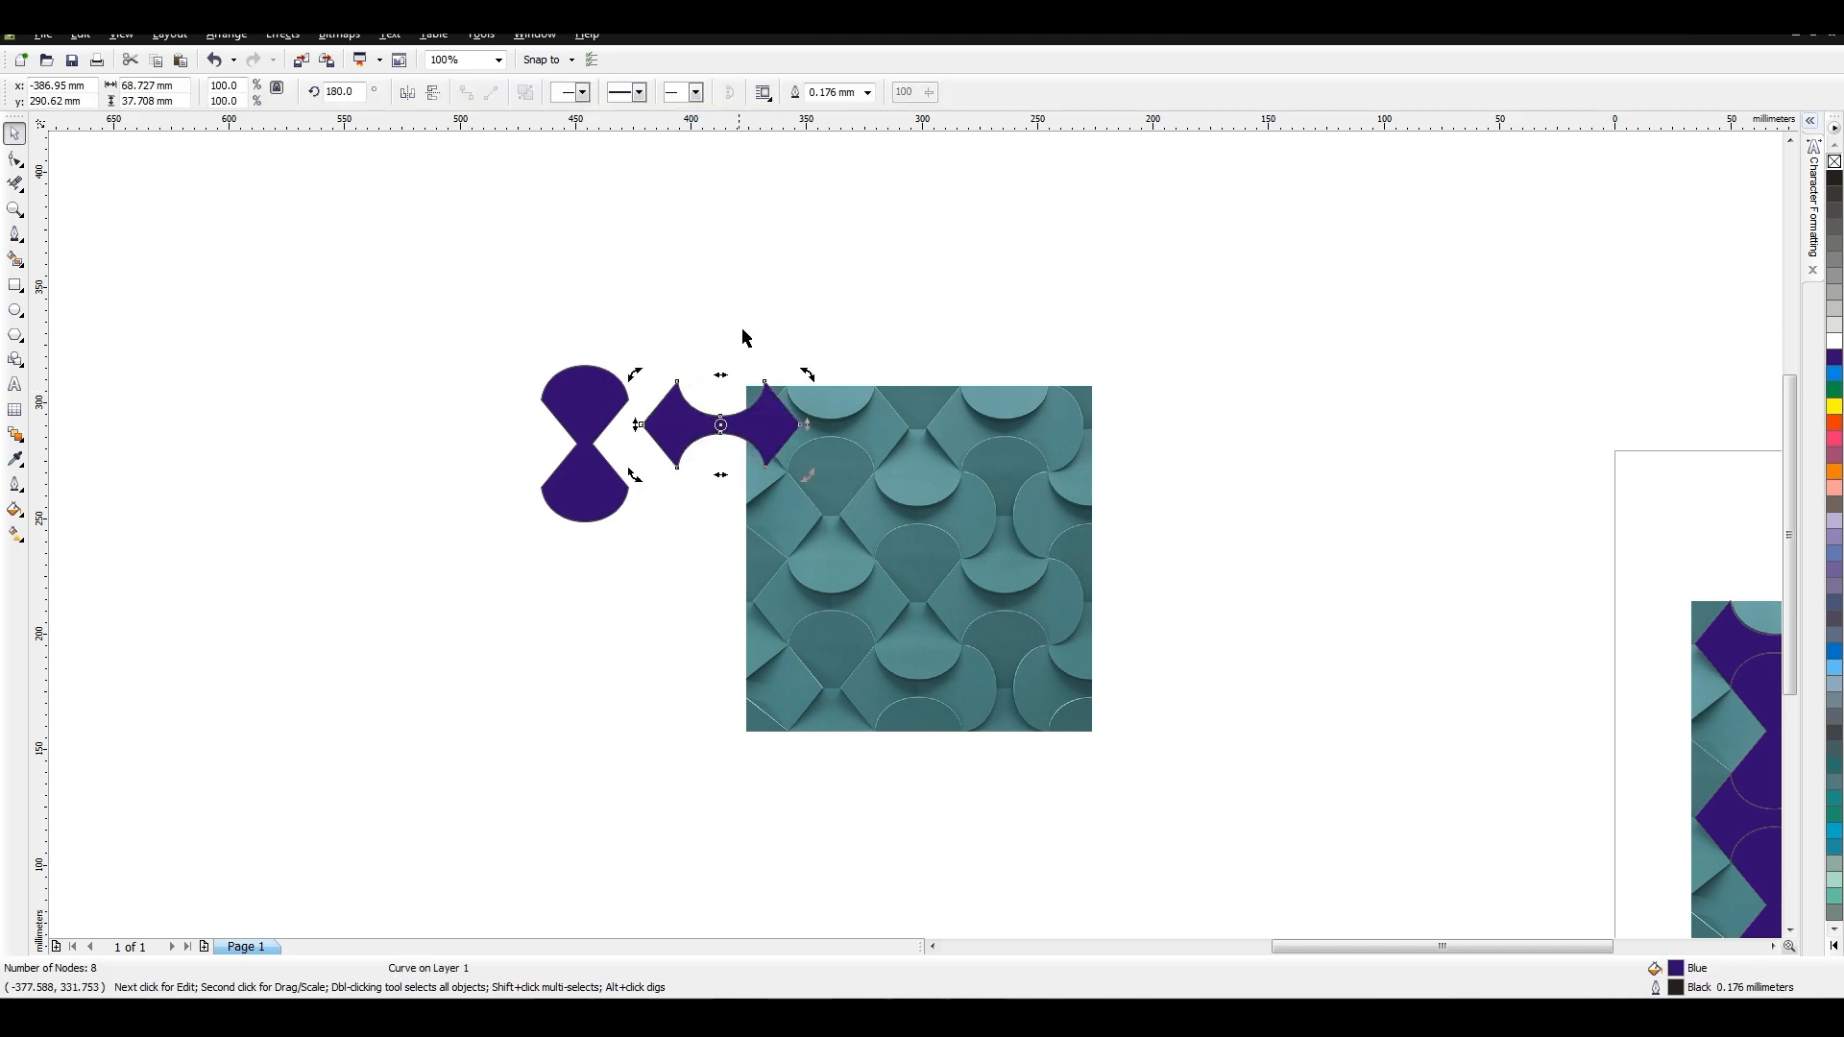
pyautogui.click(742, 327)
pyautogui.moveTo(721, 422); pyautogui.dragTo(832, 428)
pyautogui.click(826, 768)
pyautogui.scroll(-2, 826, 768)
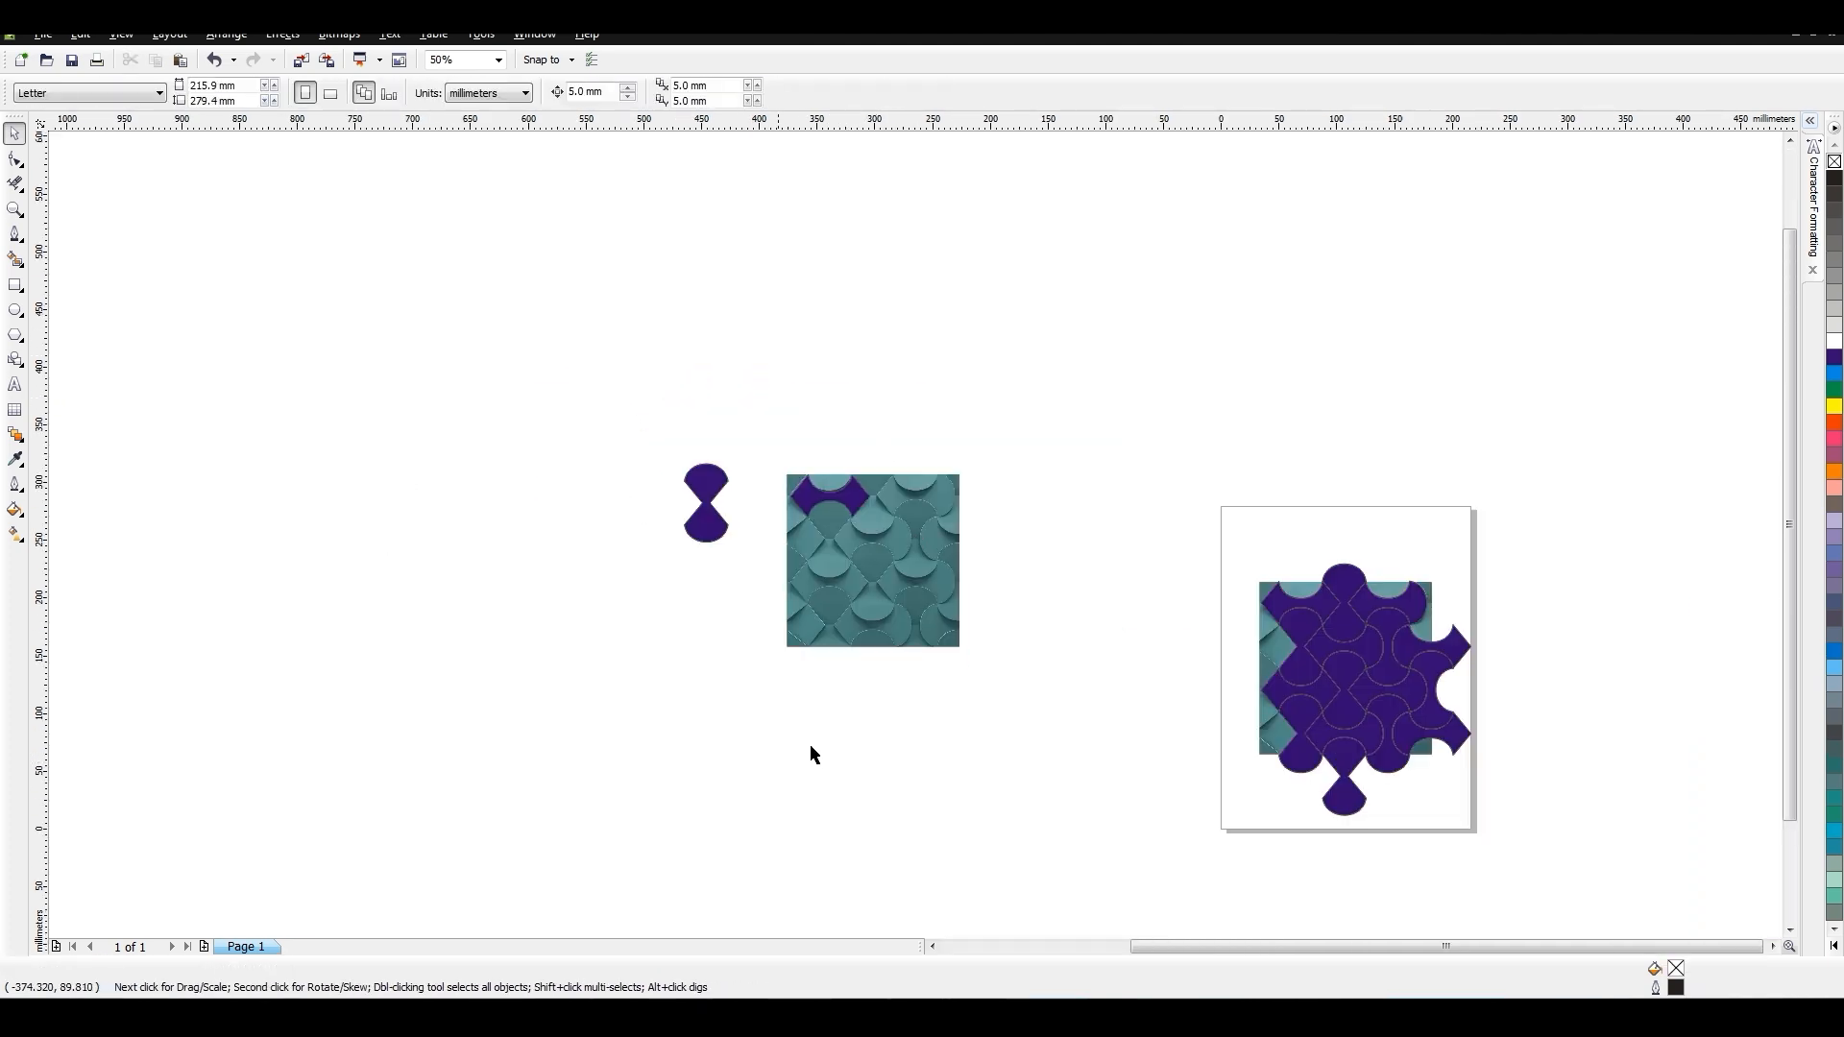
# Fit the bow-tie tile below the double-pointed tile on the reference copy and duplicate the tiles downward into a vertical stack.
pyautogui.moveTo(699, 526); pyautogui.dragTo(821, 563)
pyautogui.click(847, 696)
pyautogui.click(857, 500)
pyautogui.rightClick(855, 584)
pyautogui.moveTo(856, 498); pyautogui.dragTo(844, 601)
pyautogui.rightClick(845, 601)
# Move the tile stack left of the reference copy and place a bow-tie tile beside its top tile.
pyautogui.moveTo(769, 413); pyautogui.dragTo(888, 694)
pyautogui.moveTo(830, 576); pyautogui.dragTo(607, 492)
pyautogui.click(555, 539)
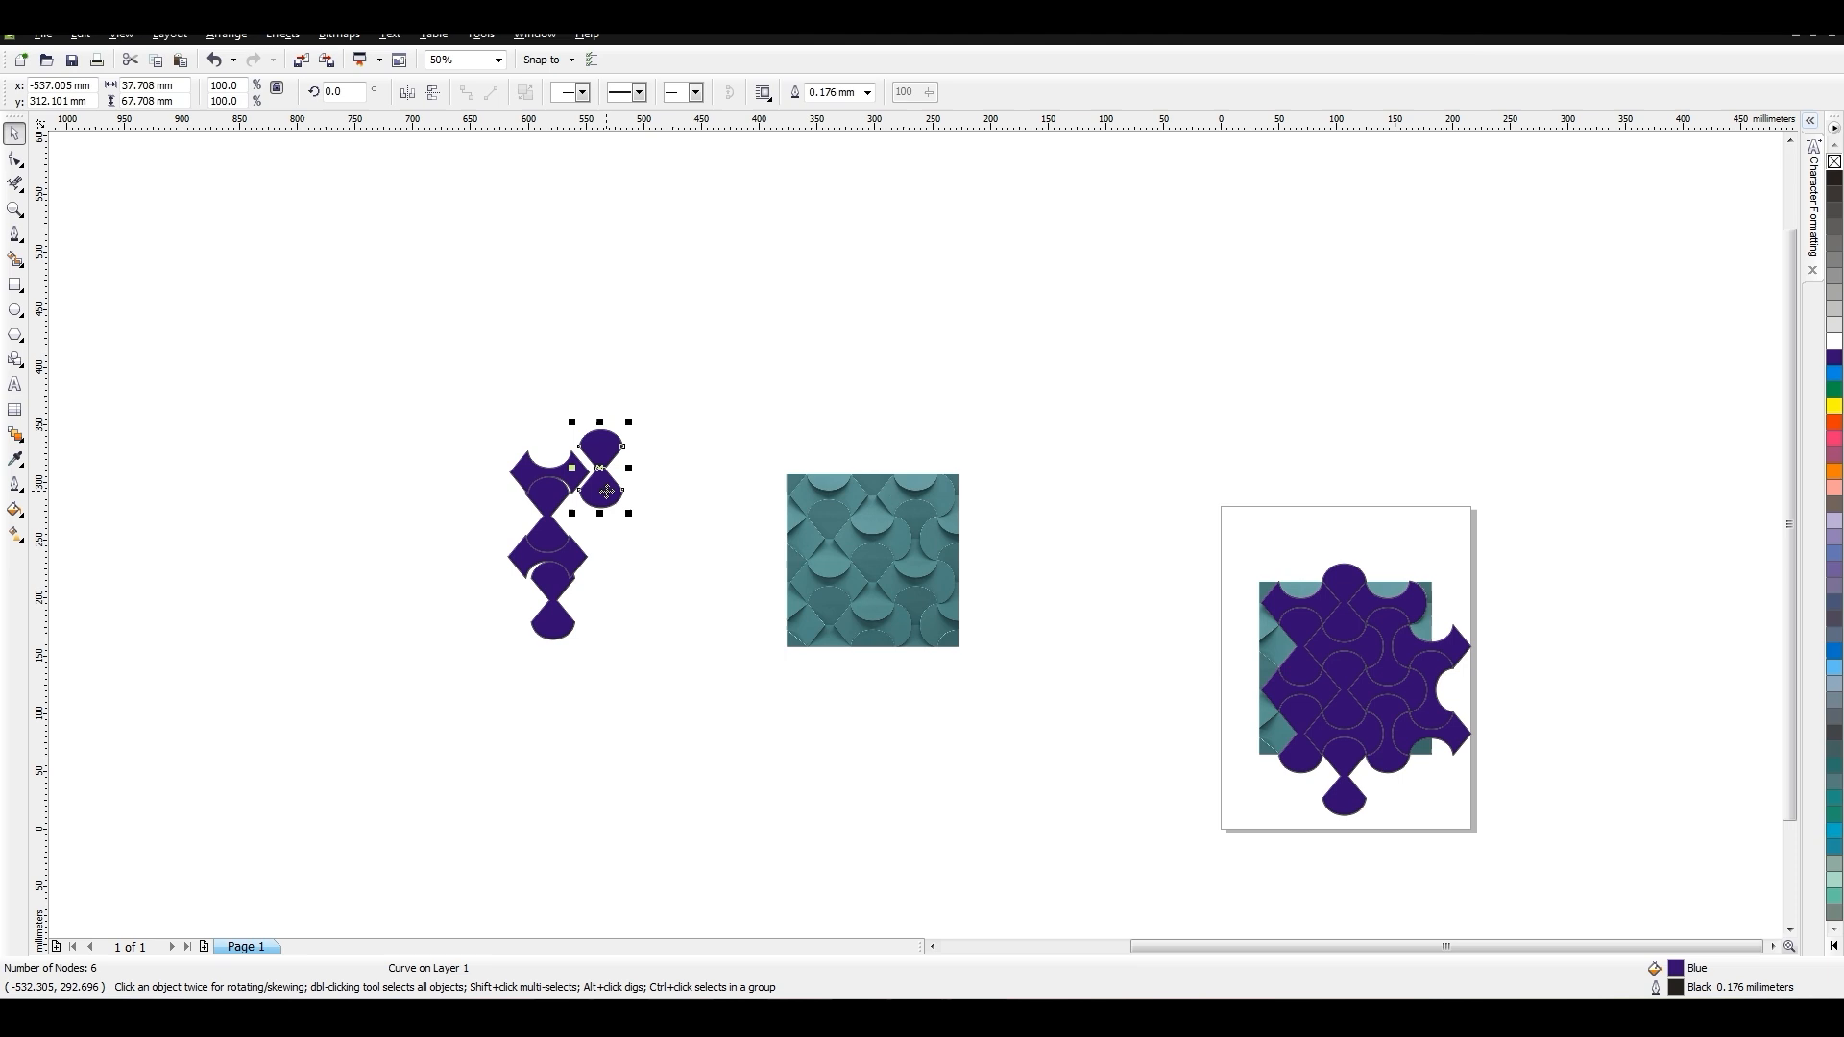
pyautogui.click(627, 648)
# Build the second column below the bow-tie tile with two pointed-and-rounded tile copies and another bow-tie tile between them.
pyautogui.moveTo(1415, 690); pyautogui.dragTo(612, 605)
pyautogui.rightClick(628, 526)
pyautogui.click(659, 607)
pyautogui.rightClick(612, 606)
pyautogui.click(650, 746)
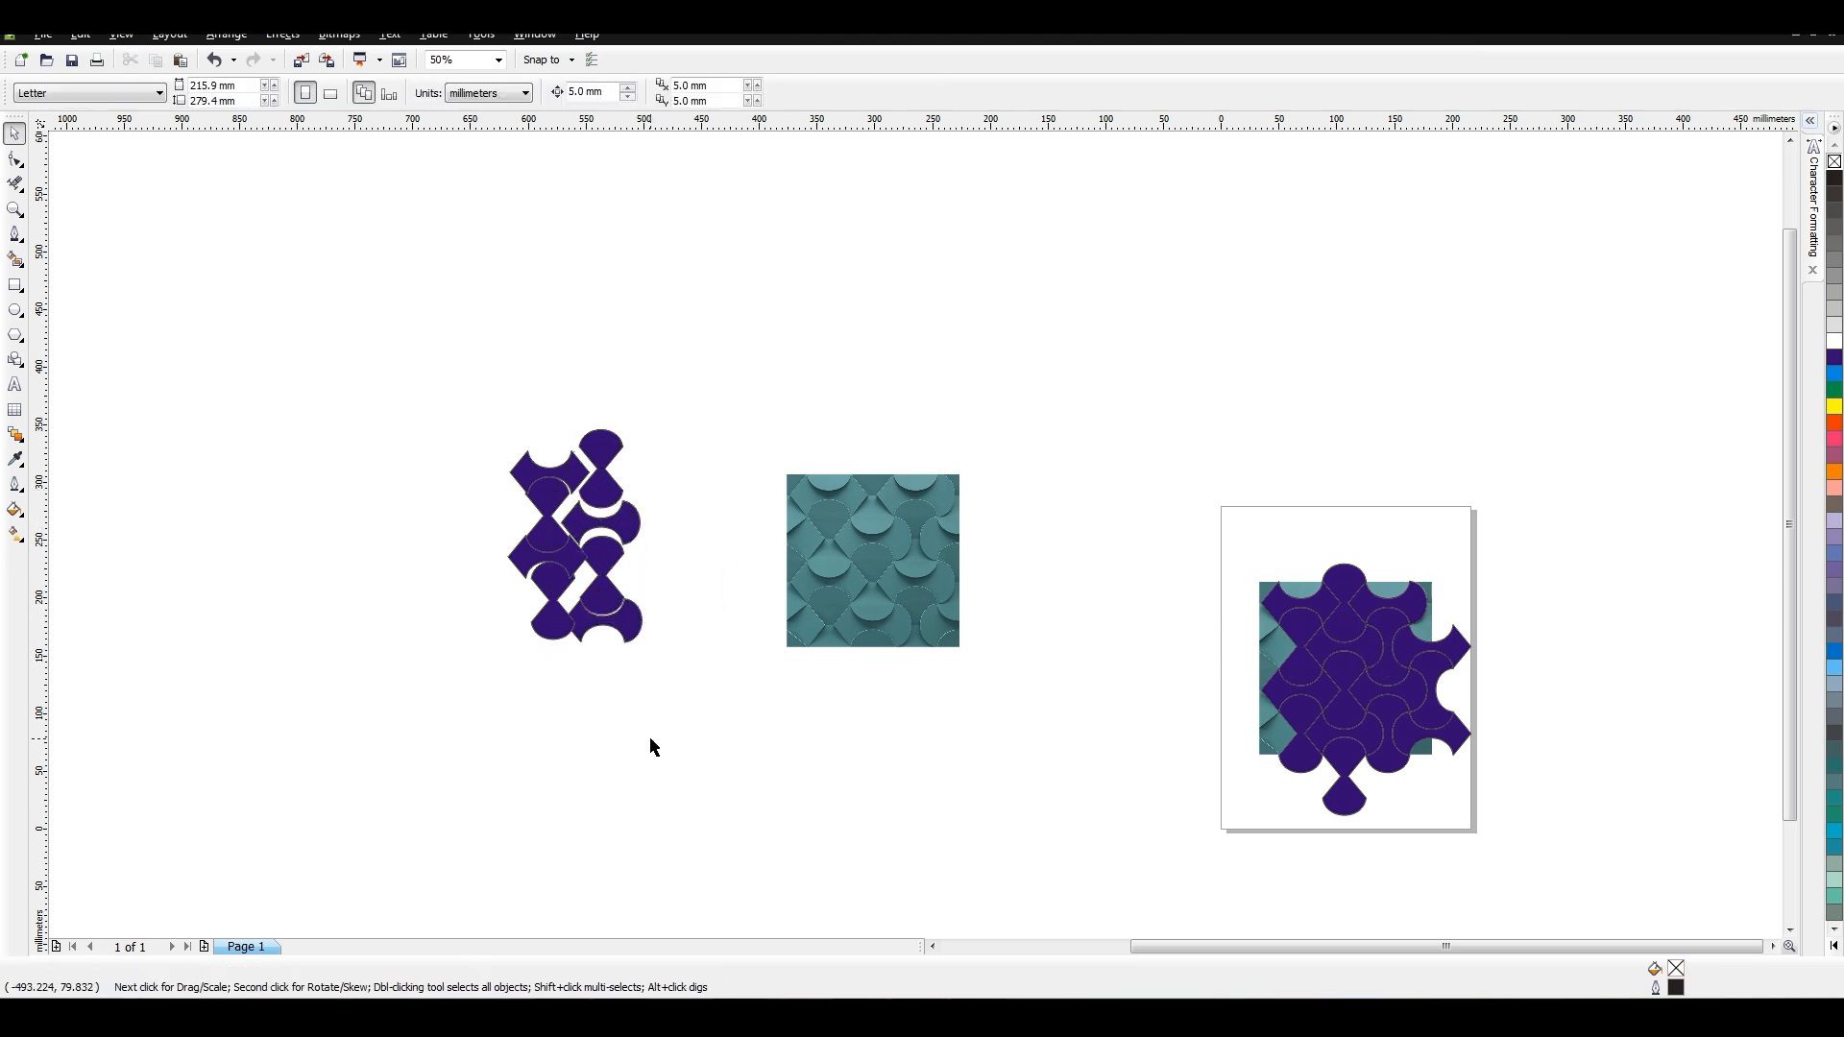
# Copy the vertical tile with two rounded ends from the assembly into the empty space below the reference copy.
pyautogui.moveTo(1393, 671); pyautogui.dragTo(774, 768)
pyautogui.rightClick(774, 768)
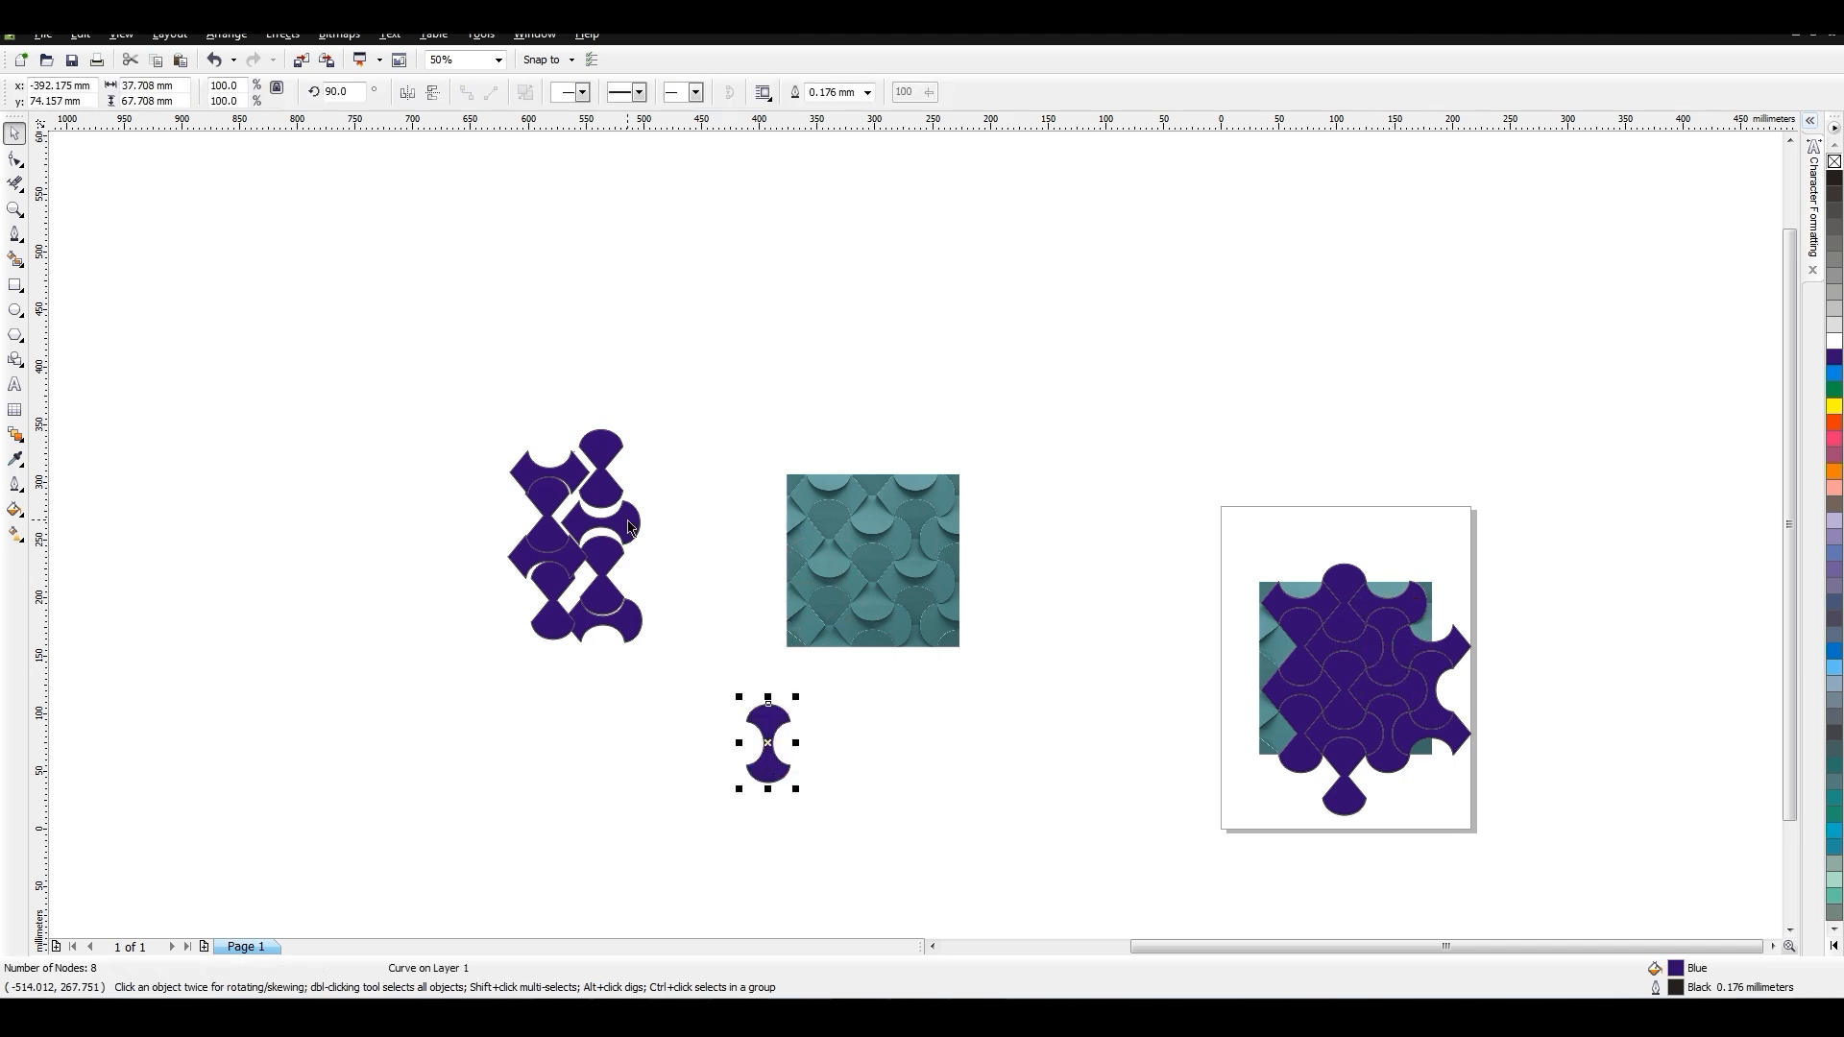
# Build the third column by alternating two copies of the pointed-and-rounded tile with two vertical double-rounded tiles.
pyautogui.click(628, 522)
pyautogui.moveTo(628, 521); pyautogui.dragTo(677, 467)
pyautogui.rightClick(678, 467)
pyautogui.moveTo(771, 721); pyautogui.dragTo(682, 570)
pyautogui.rightClick(682, 570)
pyautogui.moveTo(650, 493); pyautogui.dragTo(656, 593)
pyautogui.rightClick(656, 593)
pyautogui.click(712, 742)
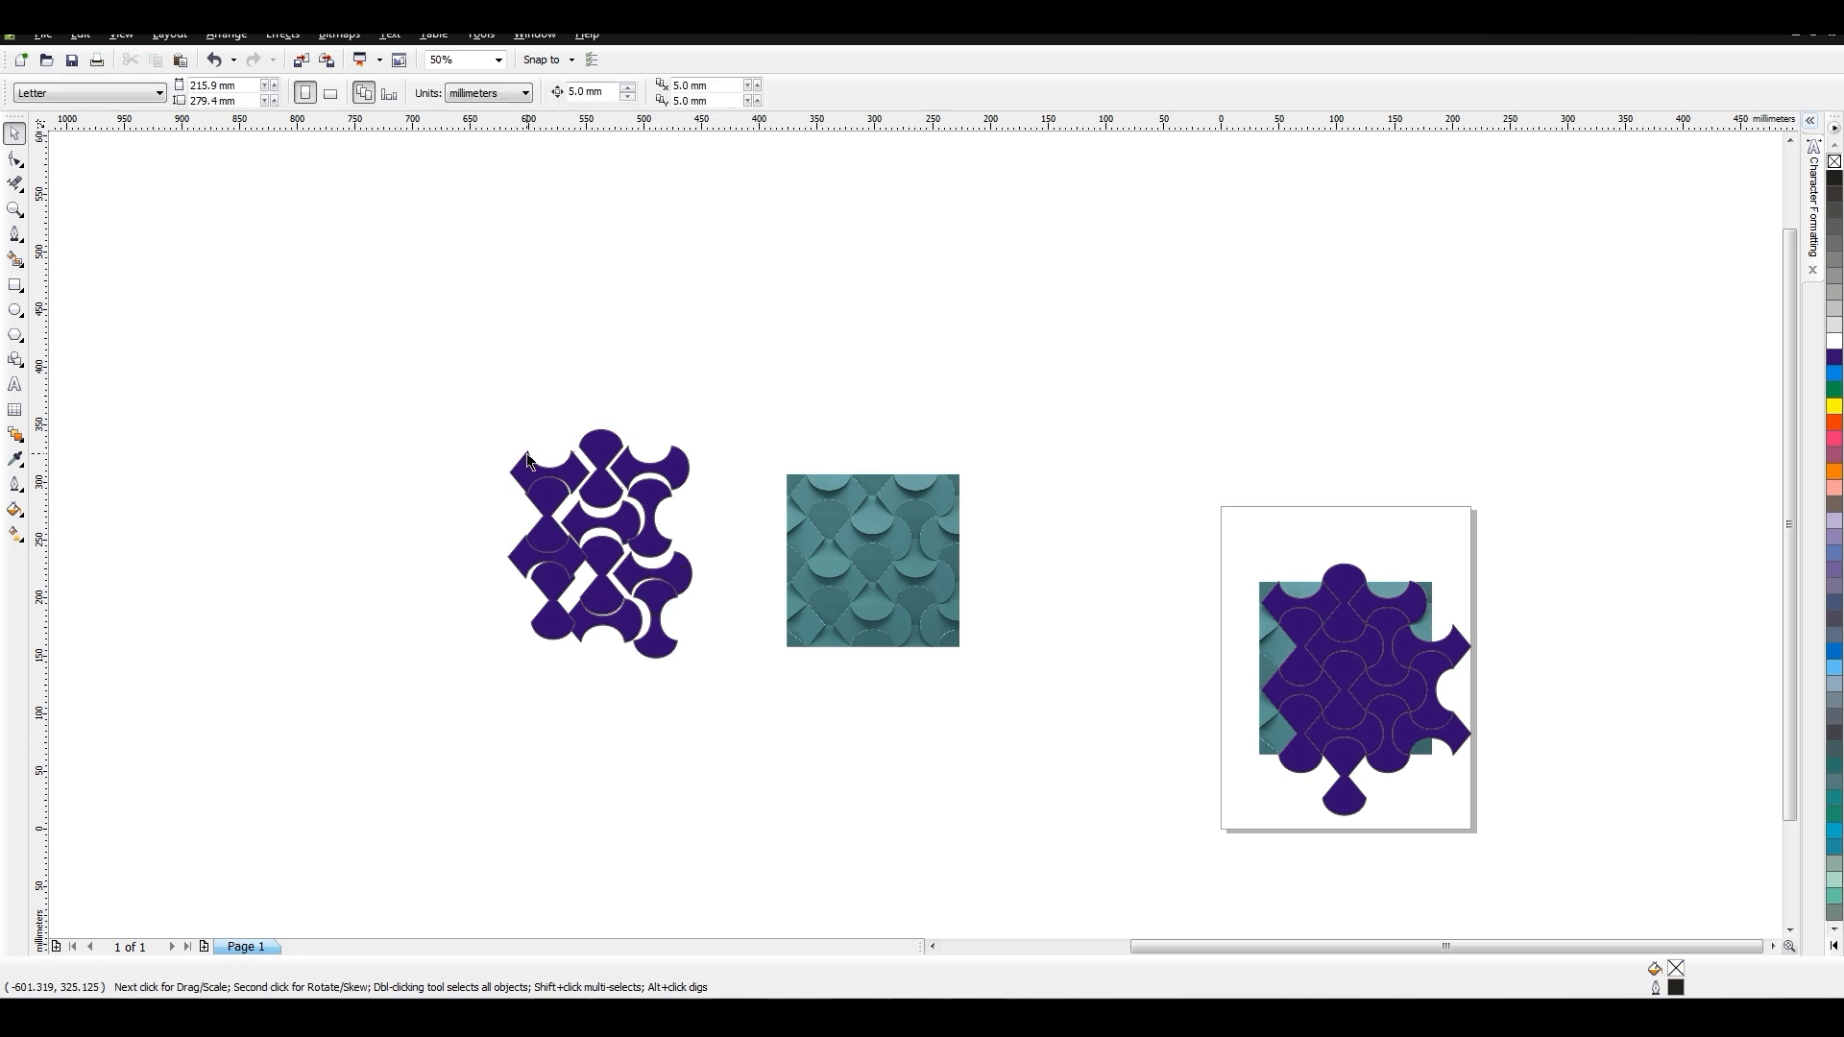
# Add a new leftmost column by alternating bow-tie tiles with horizontally mirrored copies of the pointed-and-rounded tile.
pyautogui.scroll(-1, 444, 605)
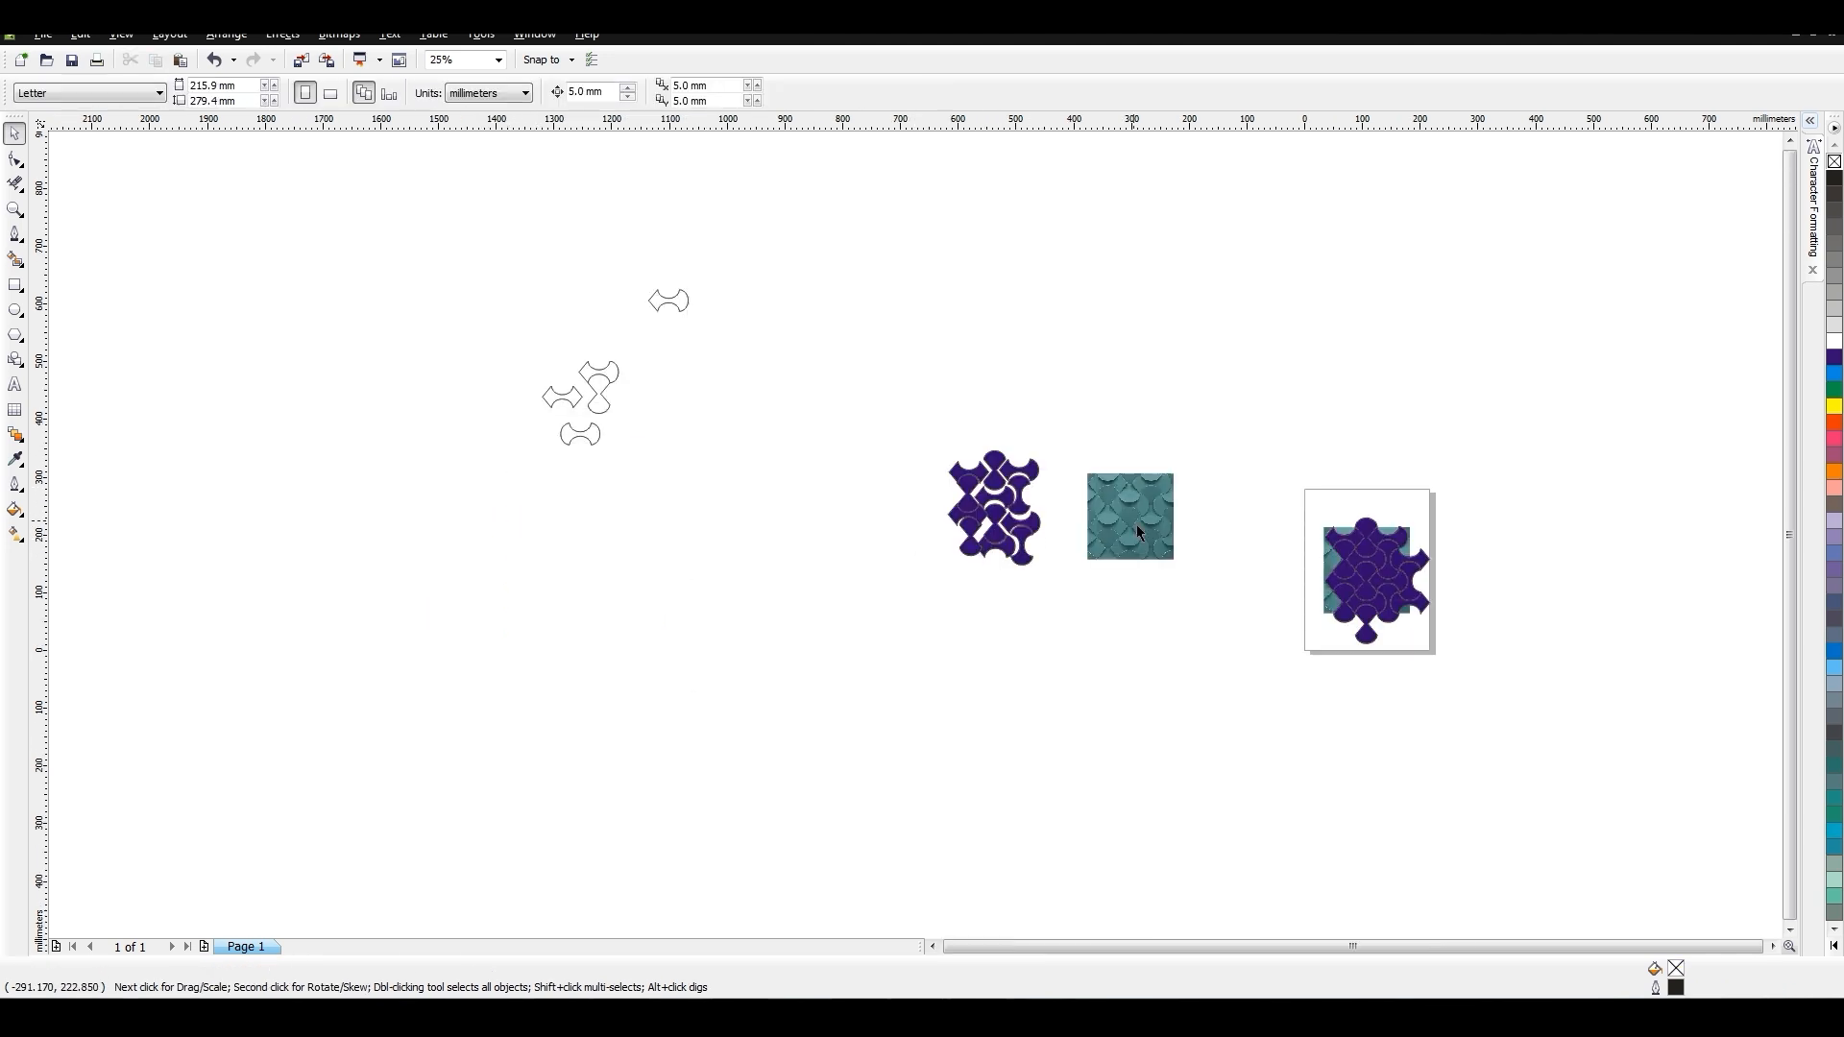
pyautogui.scroll(1, 1138, 525)
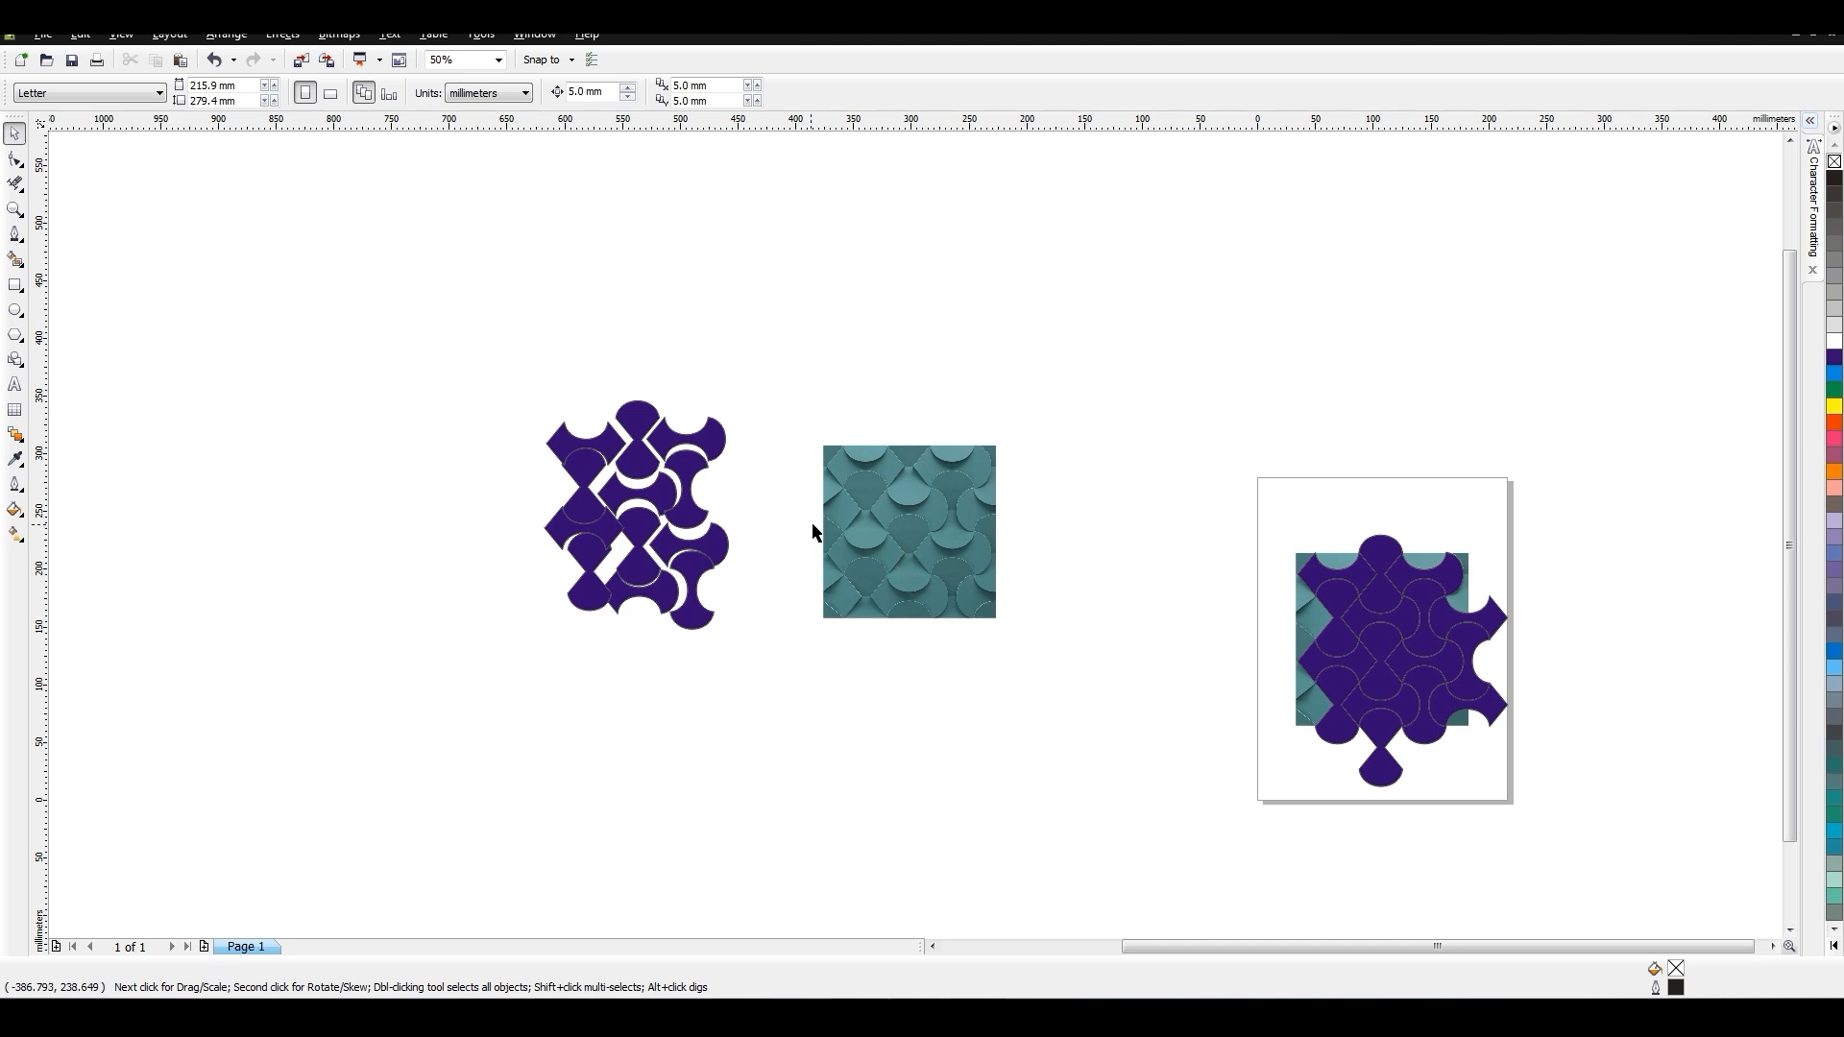
pyautogui.click(712, 545)
pyautogui.keyDown('shift'); pyautogui.click(714, 435); pyautogui.keyUp('shift')
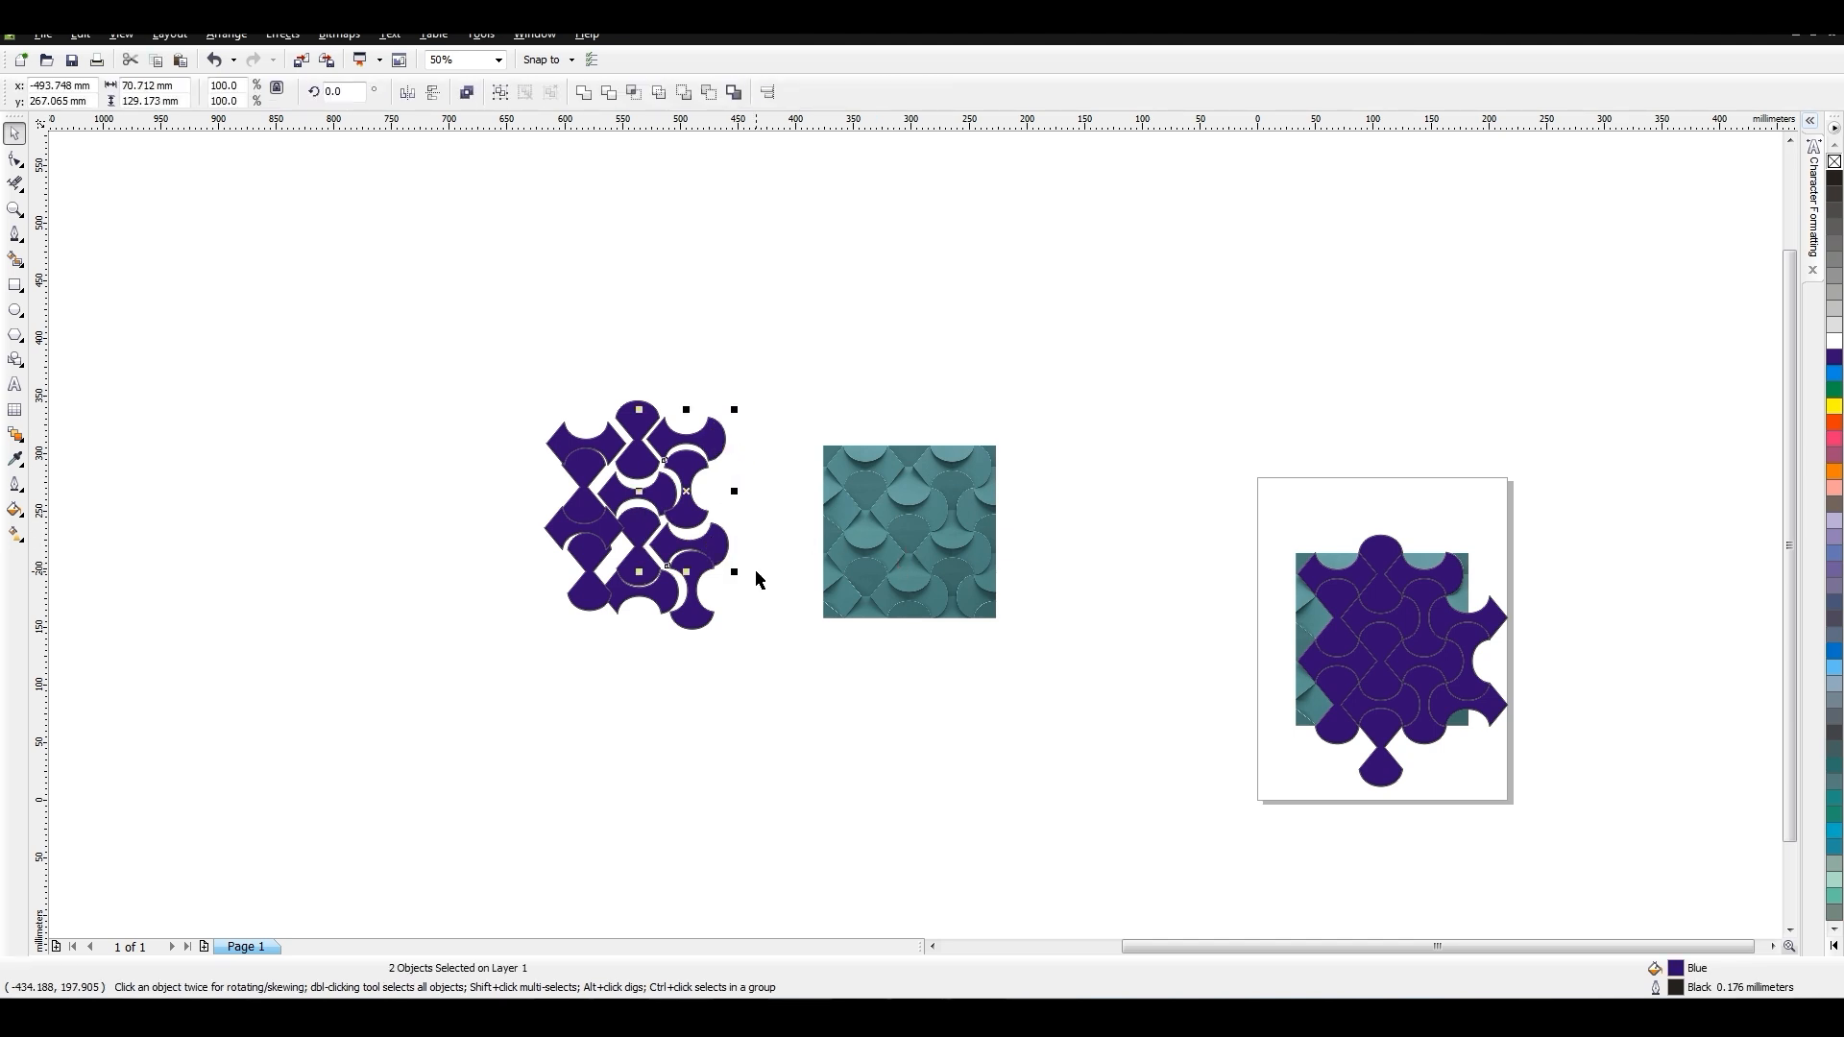
pyautogui.click(736, 690)
pyautogui.click(720, 550)
pyautogui.rightClick(488, 523)
pyautogui.click(488, 524)
pyautogui.moveTo(722, 548); pyautogui.dragTo(544, 467)
pyautogui.click(407, 92)
pyautogui.click(470, 442)
pyautogui.rightClick(555, 570)
pyautogui.click(646, 568)
pyautogui.rightClick(548, 552)
pyautogui.rightClick(543, 467)
pyautogui.click(573, 708)
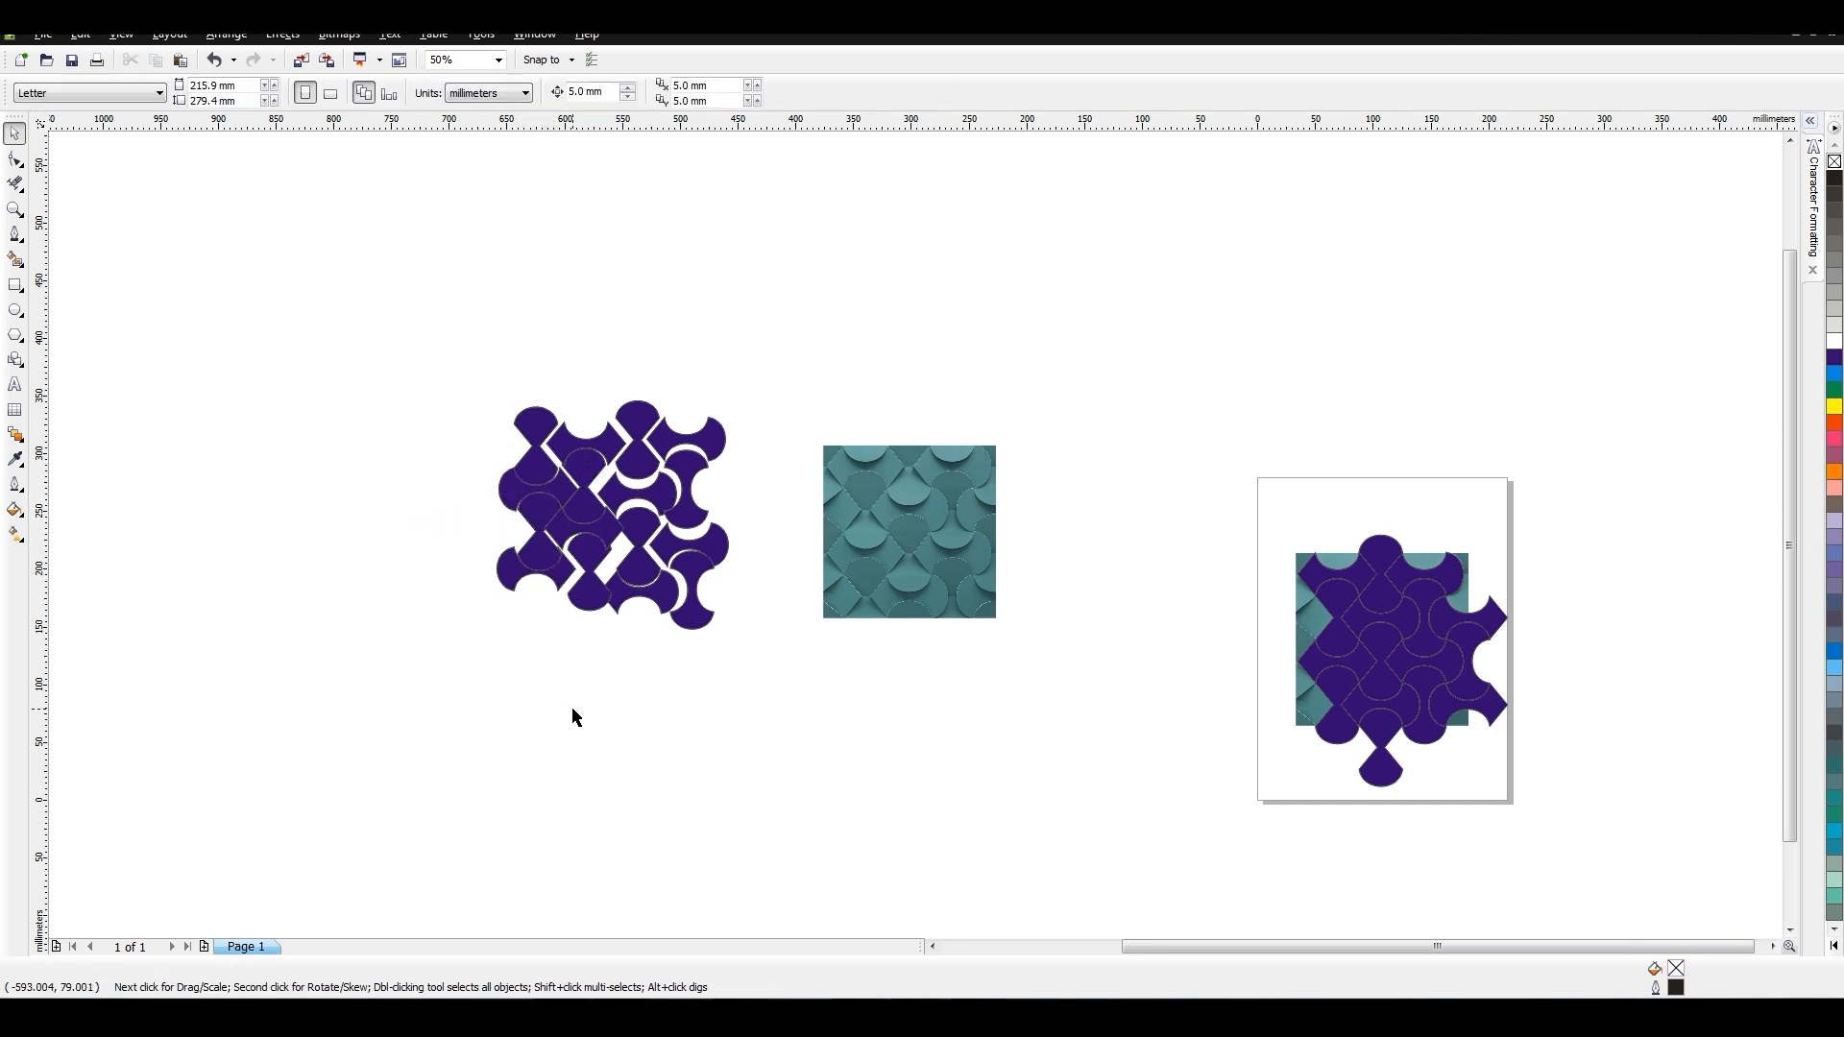
# Start the rightmost column with two copies of the vertical double-rounded tile, one near the top and one halfway down.
pyautogui.click(692, 571)
pyautogui.moveTo(693, 572); pyautogui.dragTo(734, 529)
pyautogui.rightClick(734, 529)
pyautogui.moveTo(735, 529); pyautogui.dragTo(740, 418)
pyautogui.rightClick(741, 419)
pyautogui.click(716, 709)
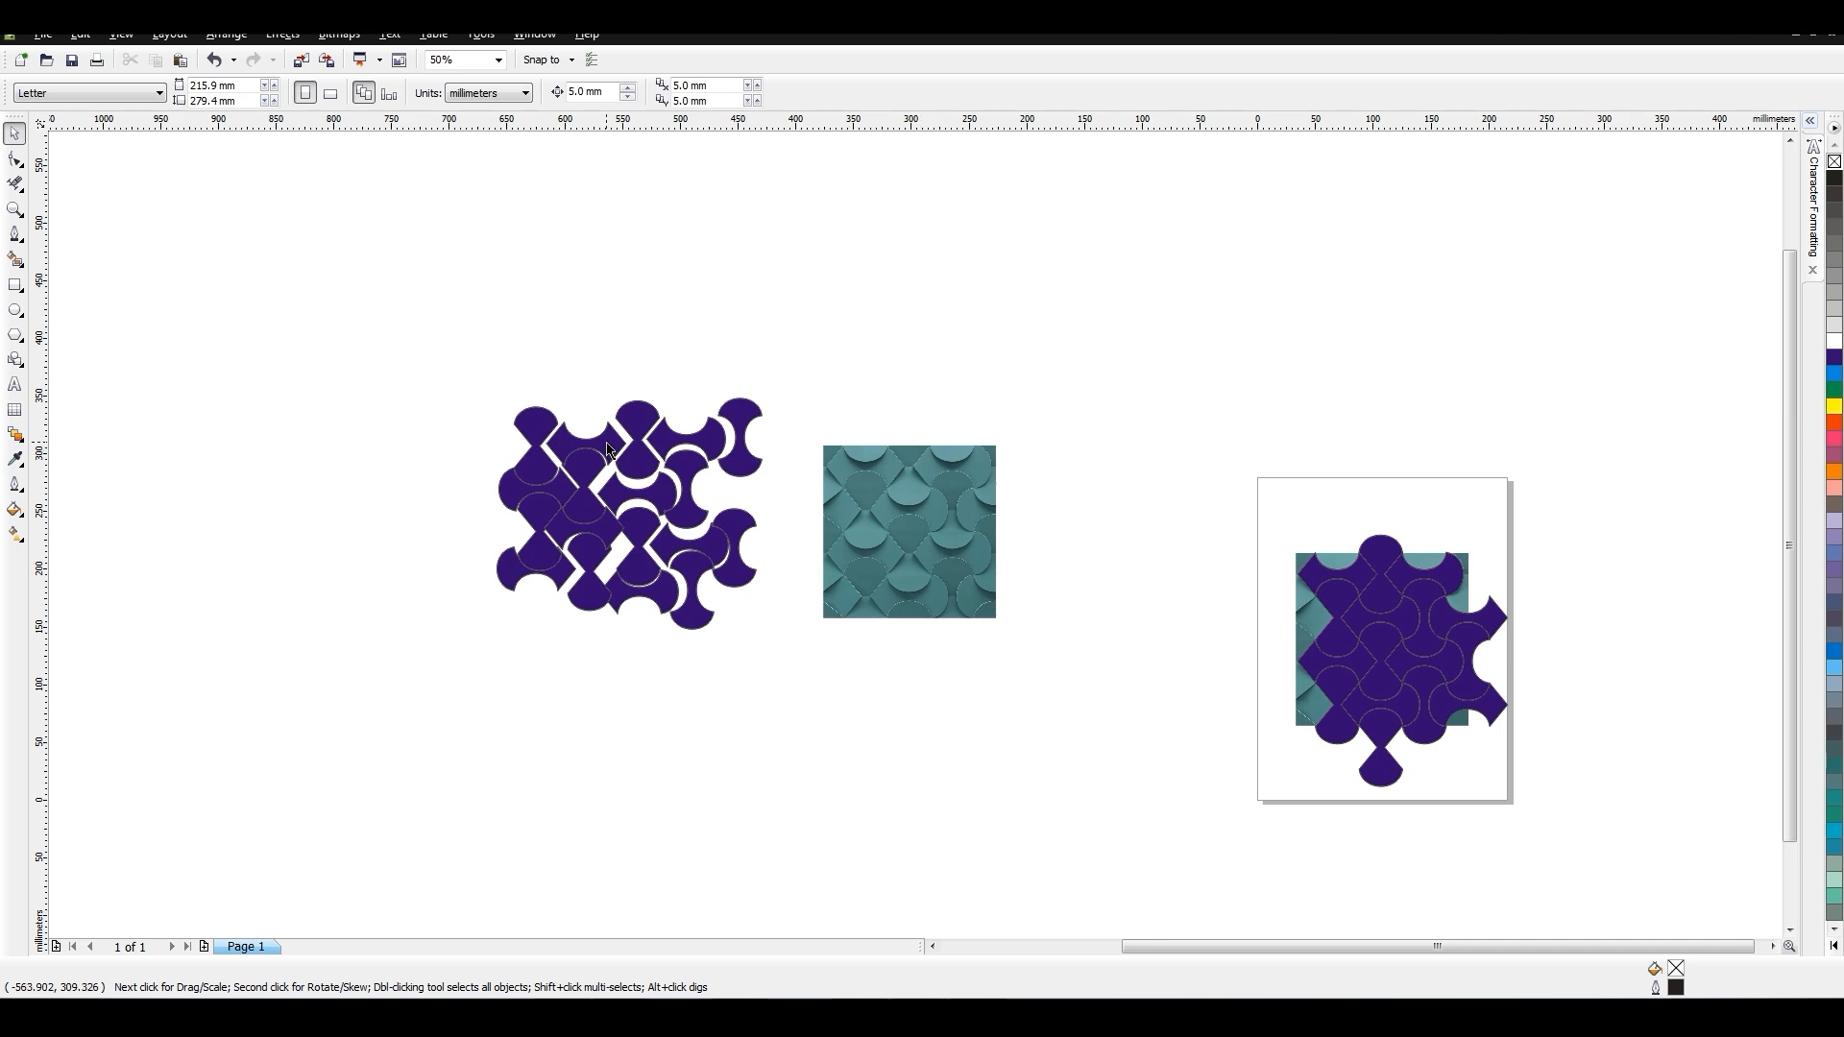
# Fill the four tiles of the second column from the left with cyan.
pyautogui.moveTo(607, 450); pyautogui.dragTo(847, 466)
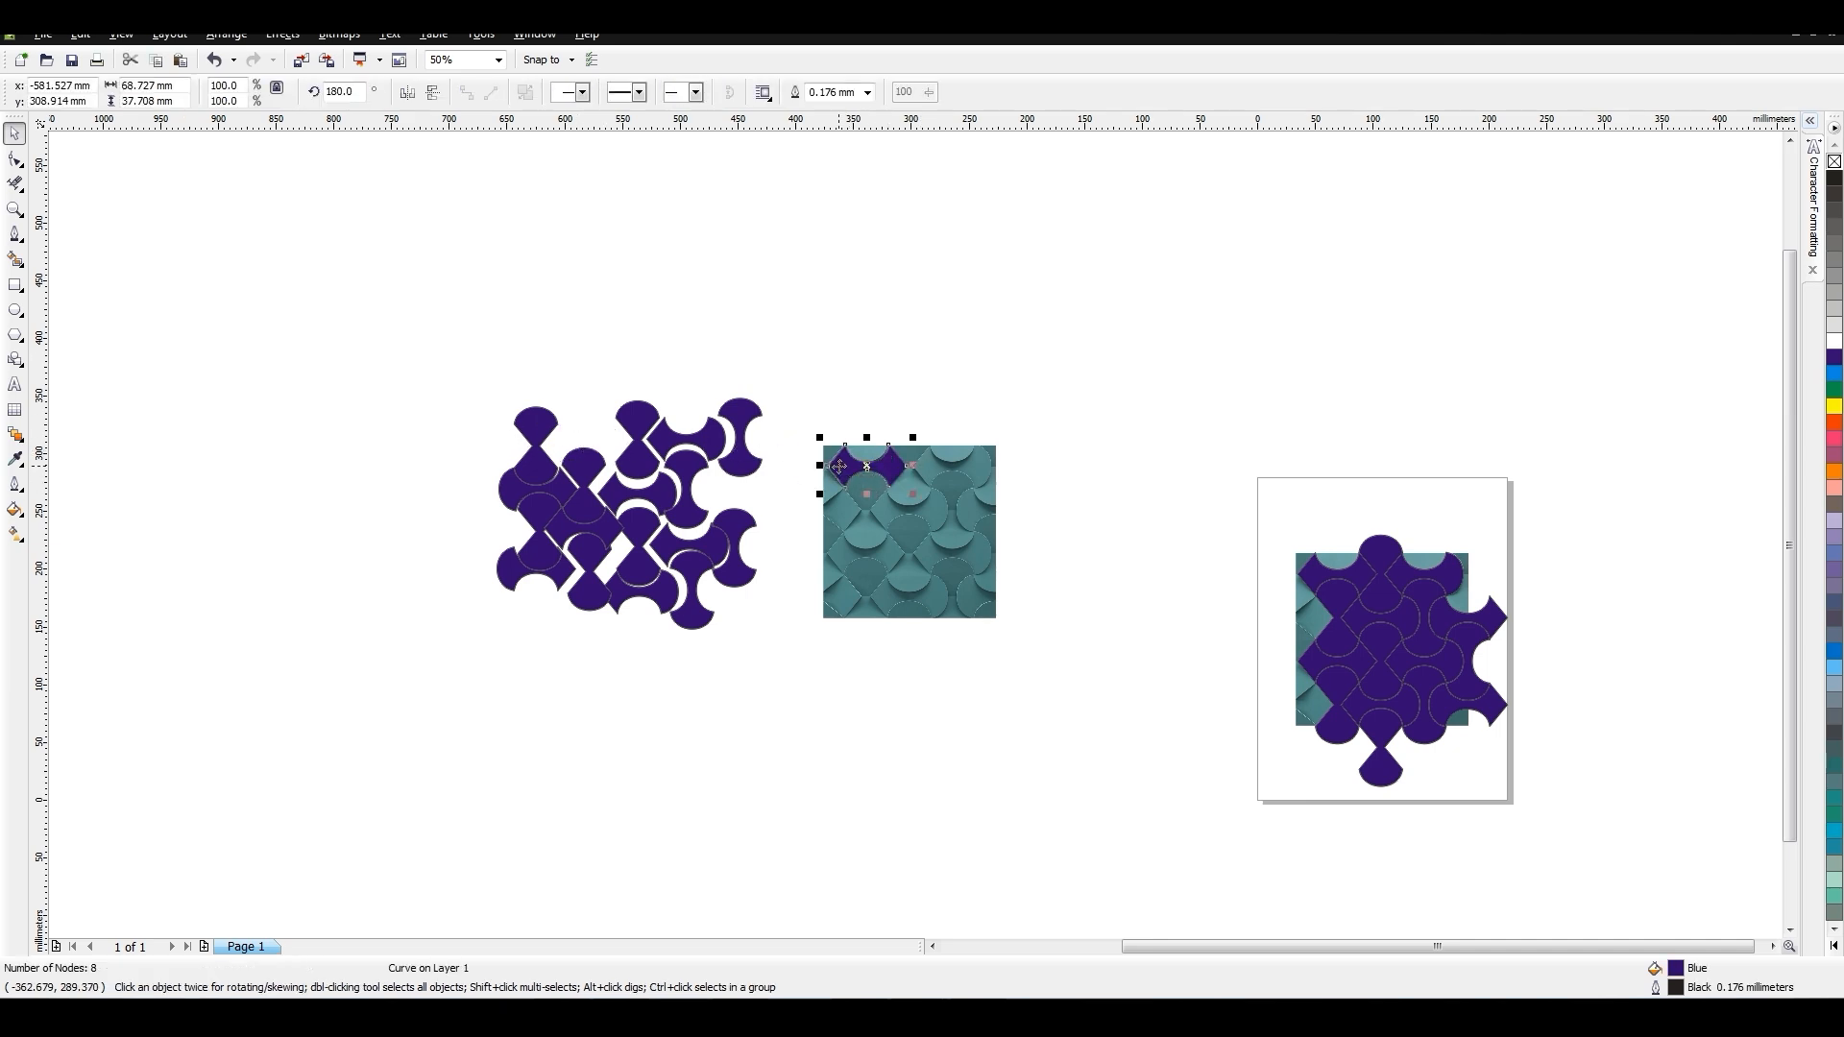
pyautogui.hotkey('ctrl', 'z')
pyautogui.click(607, 444)
pyautogui.keyDown('shift'); pyautogui.click(605, 529); pyautogui.keyUp('shift')
pyautogui.click(1833, 374)
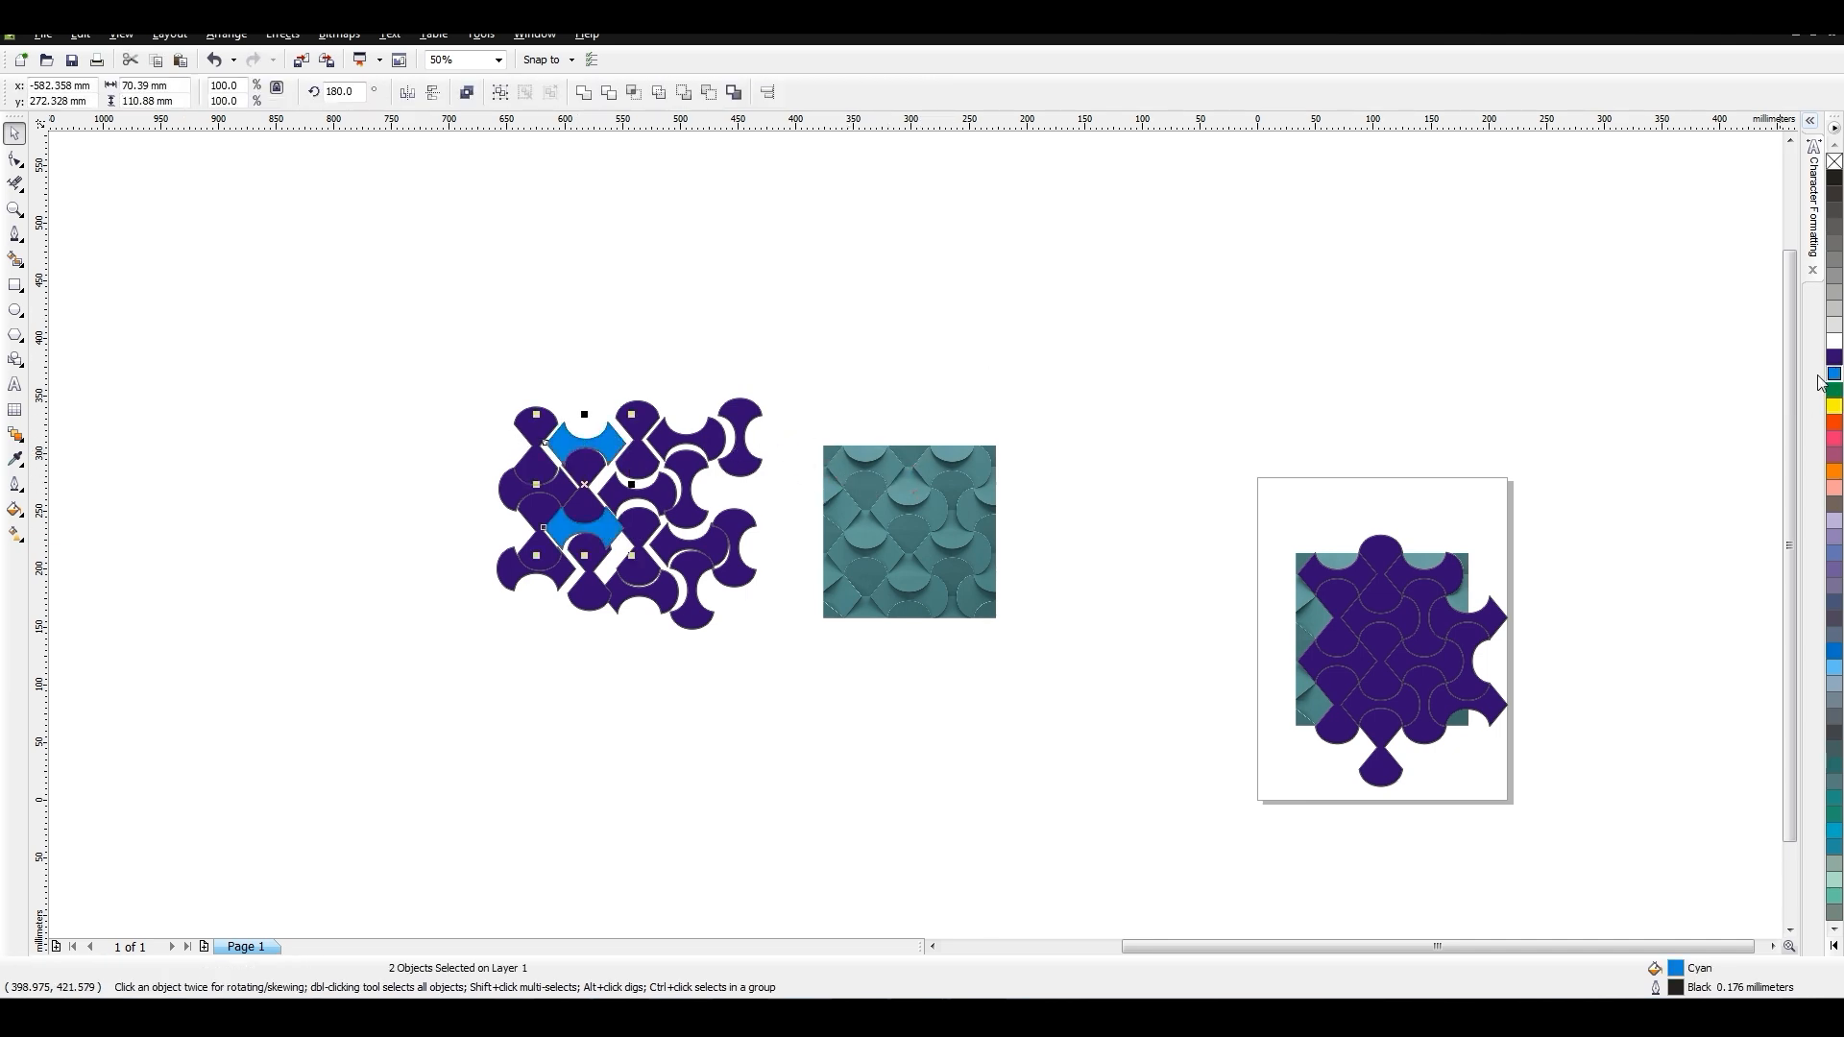
pyautogui.click(584, 473)
pyautogui.keyDown('shift'); pyautogui.click(590, 594); pyautogui.keyUp('shift')
pyautogui.click(1833, 374)
pyautogui.click(629, 388)
# Fill the four tiles of the third column with green.
pyautogui.click(638, 421)
pyautogui.keyDown('shift'); pyautogui.click(638, 492); pyautogui.keyUp('shift')
pyautogui.keyDown('shift'); pyautogui.click(638, 534); pyautogui.keyUp('shift')
pyautogui.keyDown('shift'); pyautogui.click(649, 591); pyautogui.keyUp('shift')
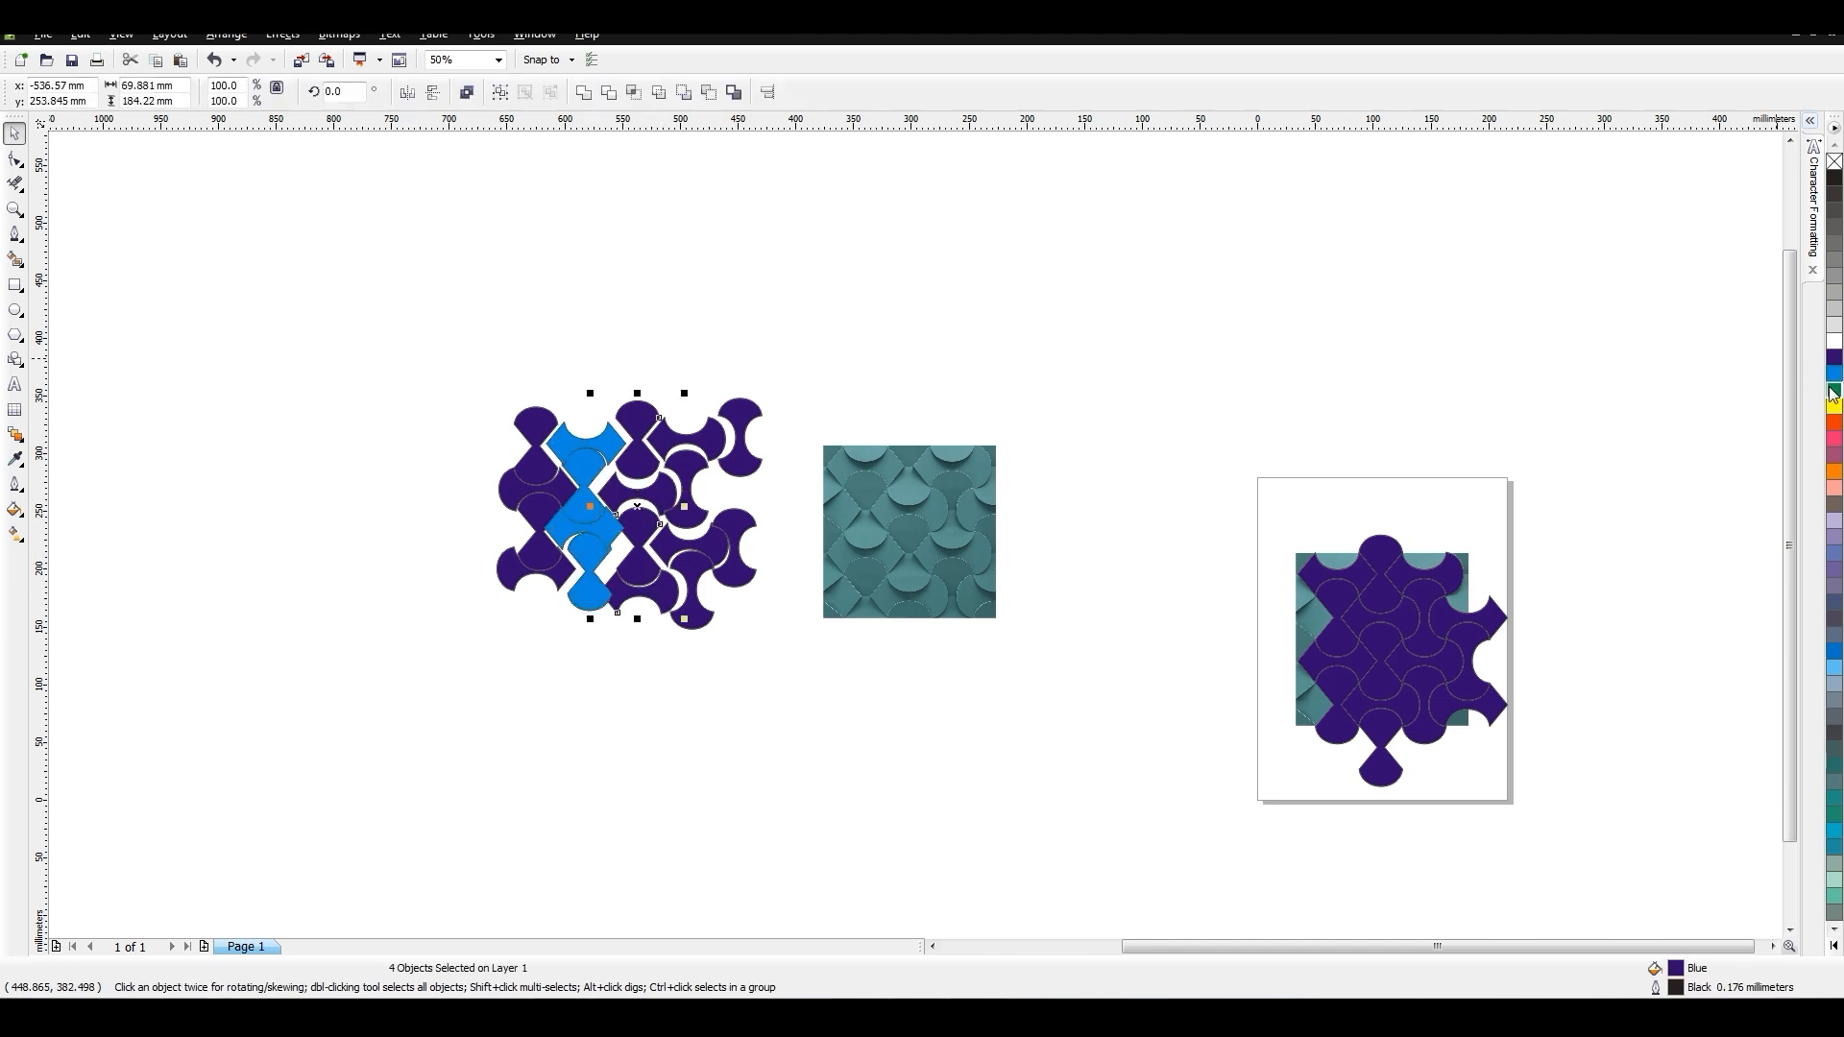
pyautogui.click(1831, 389)
pyautogui.click(686, 385)
# Fill the four tiles of the fourth column with yellow.
pyautogui.click(688, 438)
pyautogui.keyDown('shift'); pyautogui.click(687, 487); pyautogui.keyUp('shift')
pyautogui.keyDown('shift'); pyautogui.click(694, 544); pyautogui.keyUp('shift')
pyautogui.keyDown('shift'); pyautogui.click(692, 591); pyautogui.keyUp('shift')
pyautogui.click(1833, 406)
pyautogui.click(725, 368)
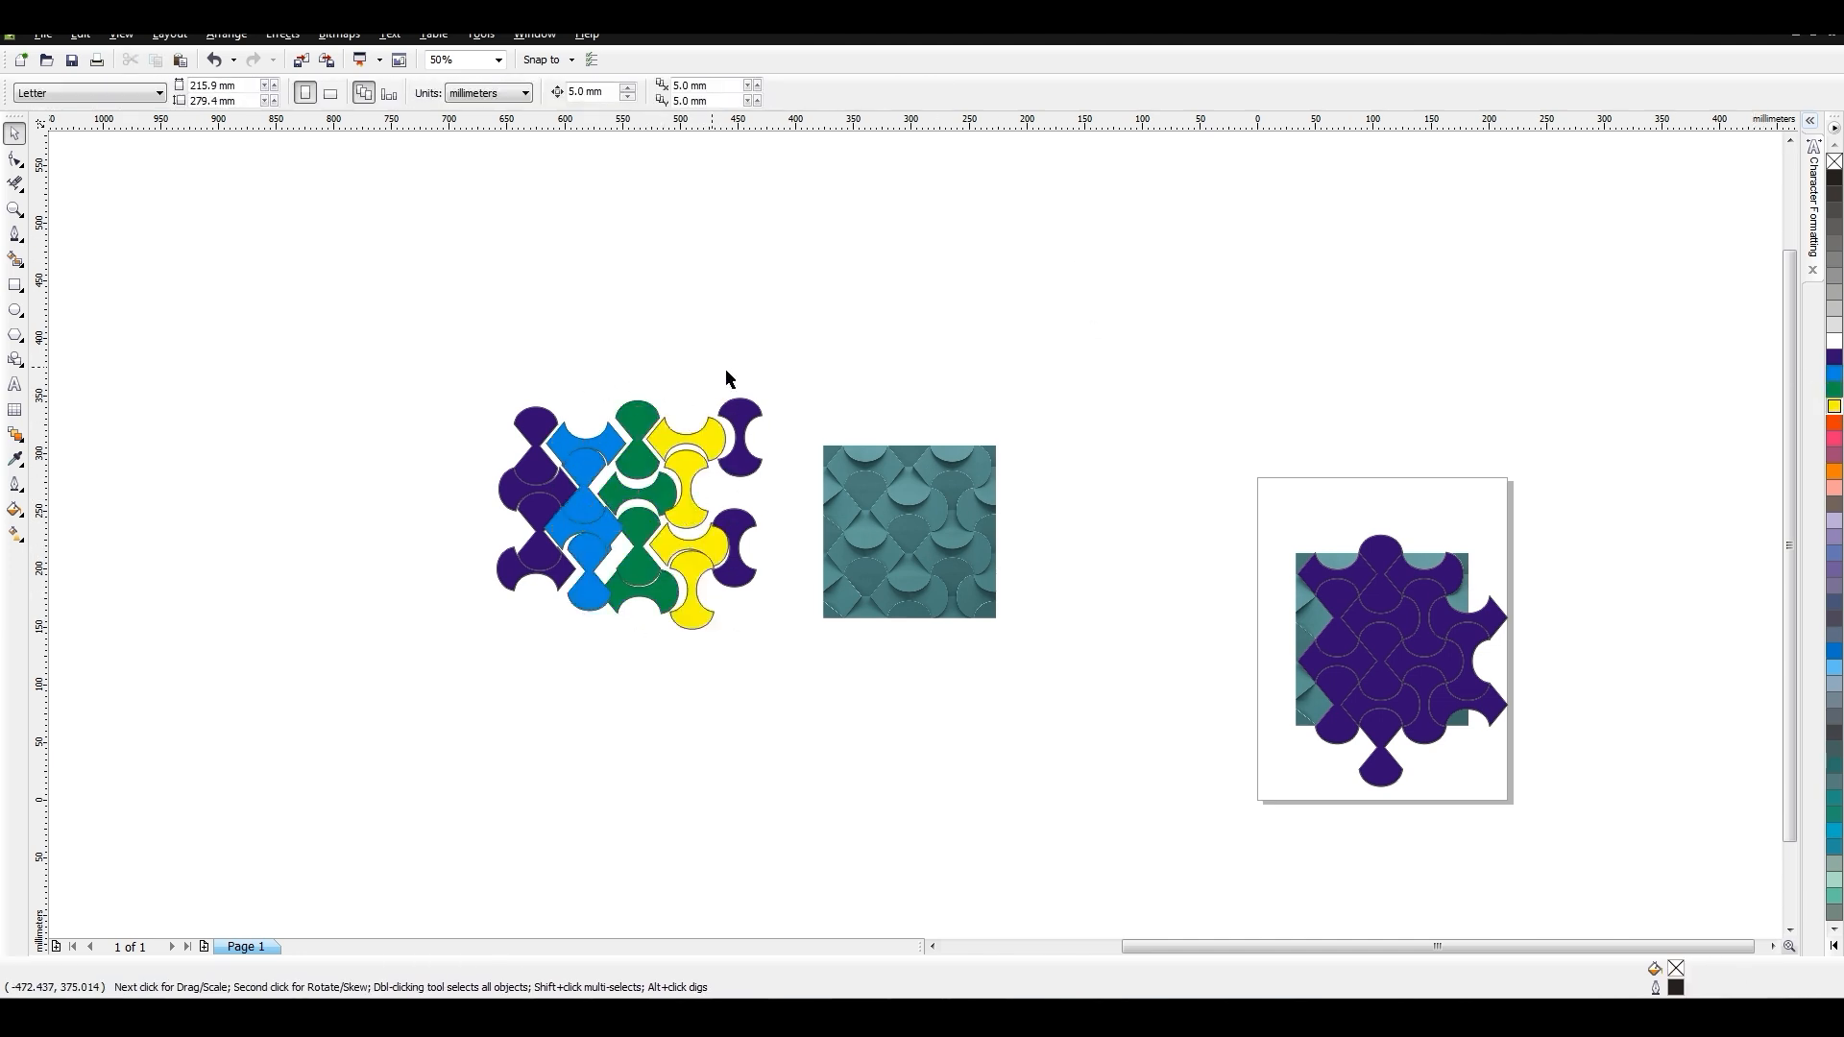
# Fill the fifth column's tiles with magenta and complete the column with a second pointed-and-rounded tile at its lower end.
pyautogui.click(749, 421)
pyautogui.keyDown('shift'); pyautogui.click(736, 547); pyautogui.keyUp('shift')
pyautogui.click(1834, 439)
pyautogui.click(740, 487)
pyautogui.click(1834, 439)
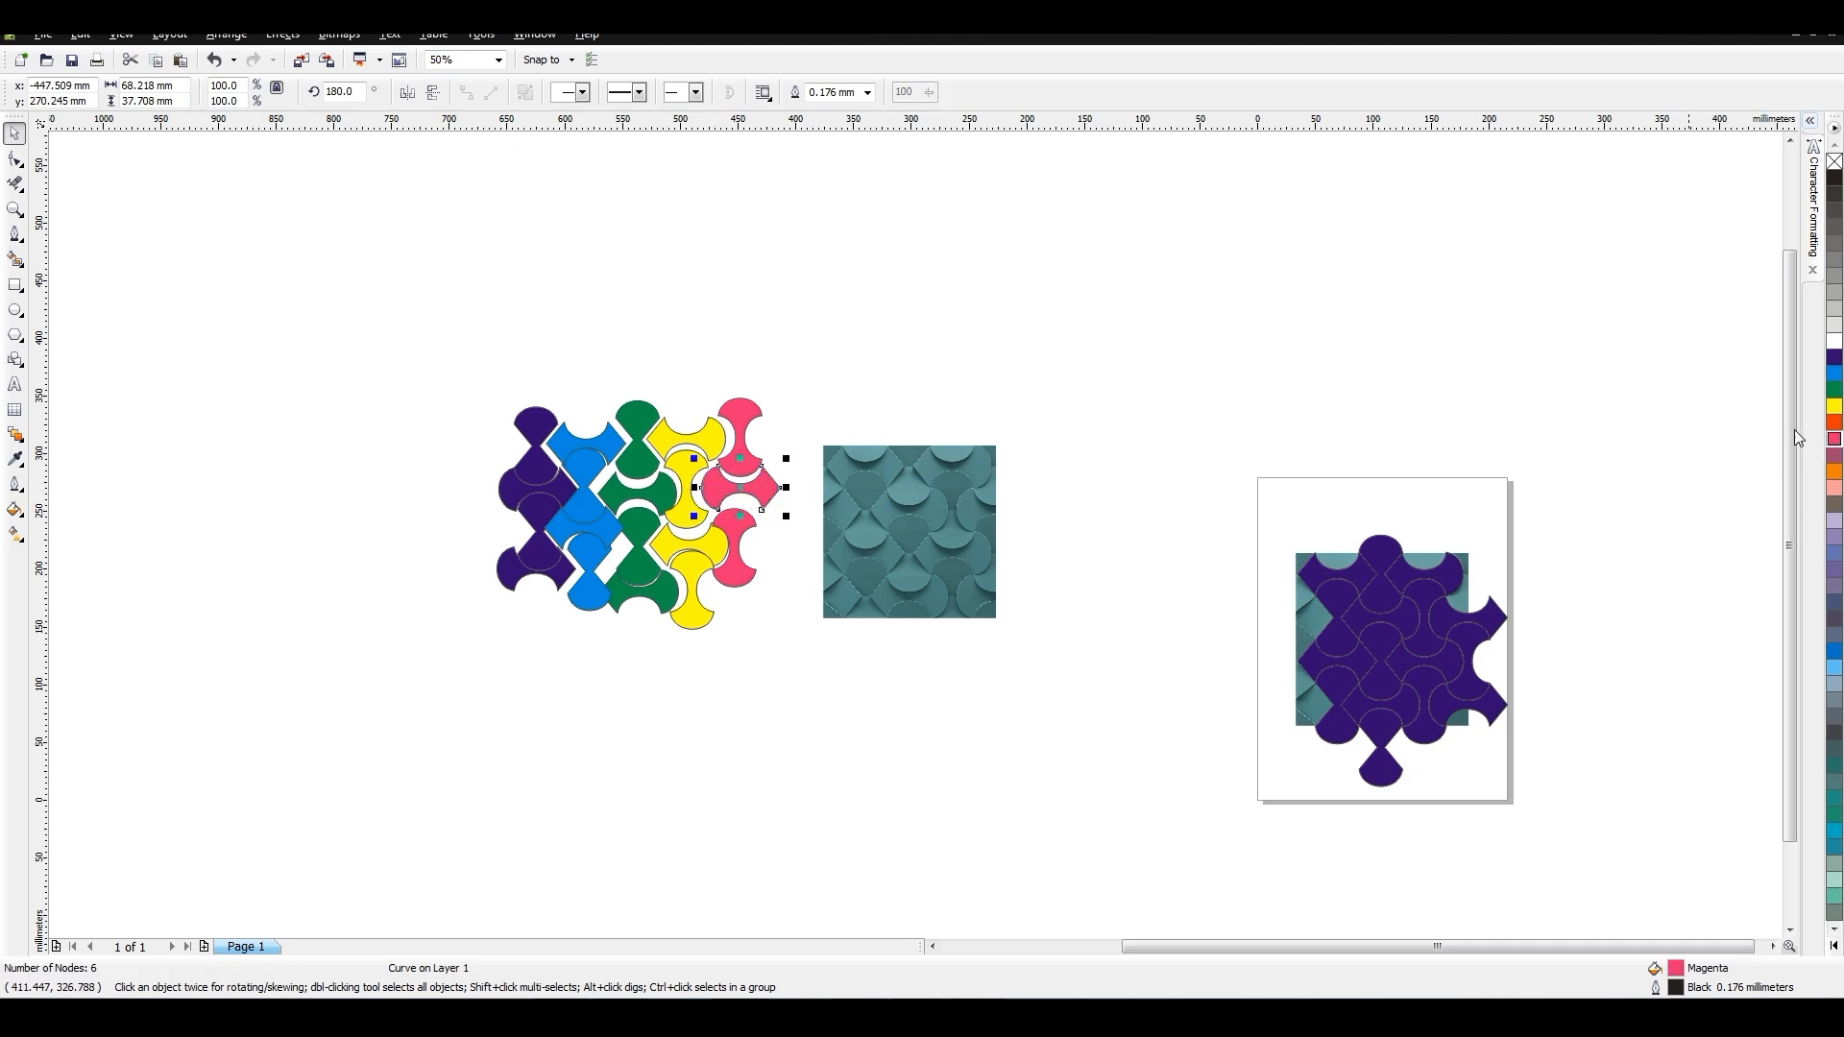
pyautogui.click(739, 572)
pyautogui.click(907, 276)
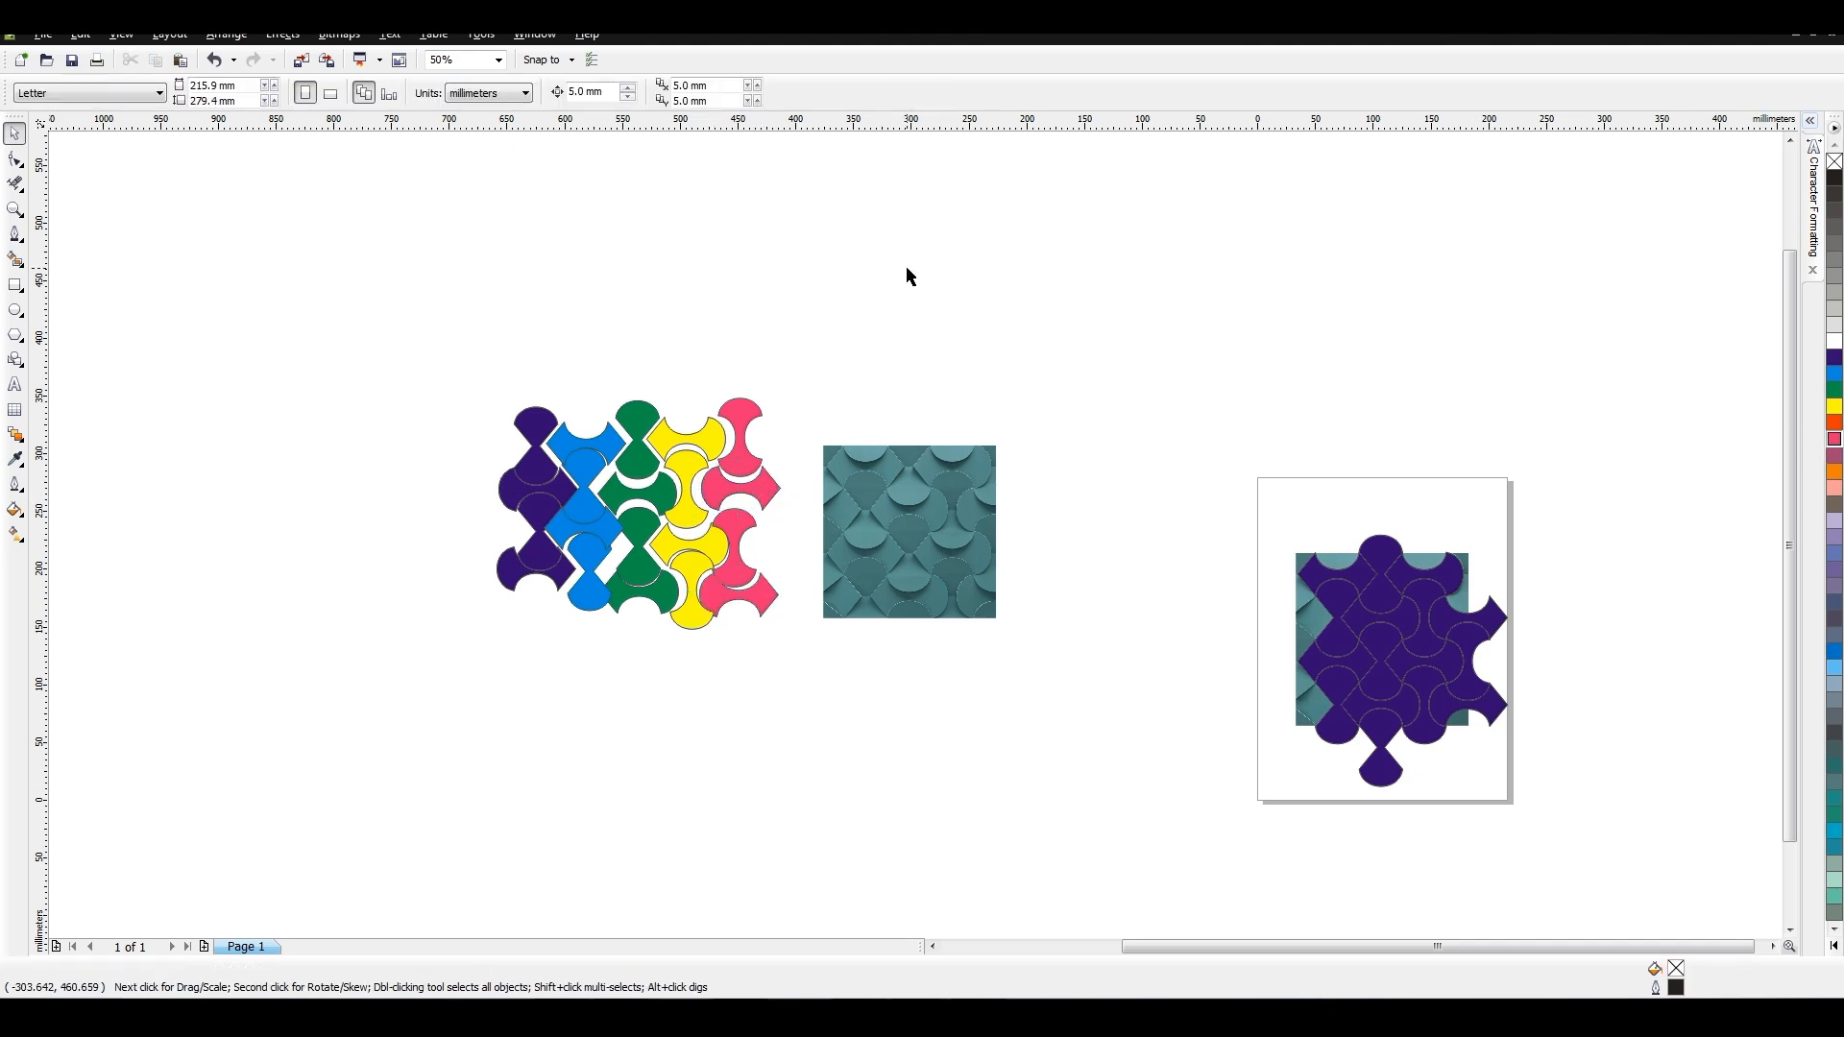
# Snap the loose tiles of the dark blue and cyan columns together so their edges interlock without gaps.
pyautogui.scroll(1, 550, 439)
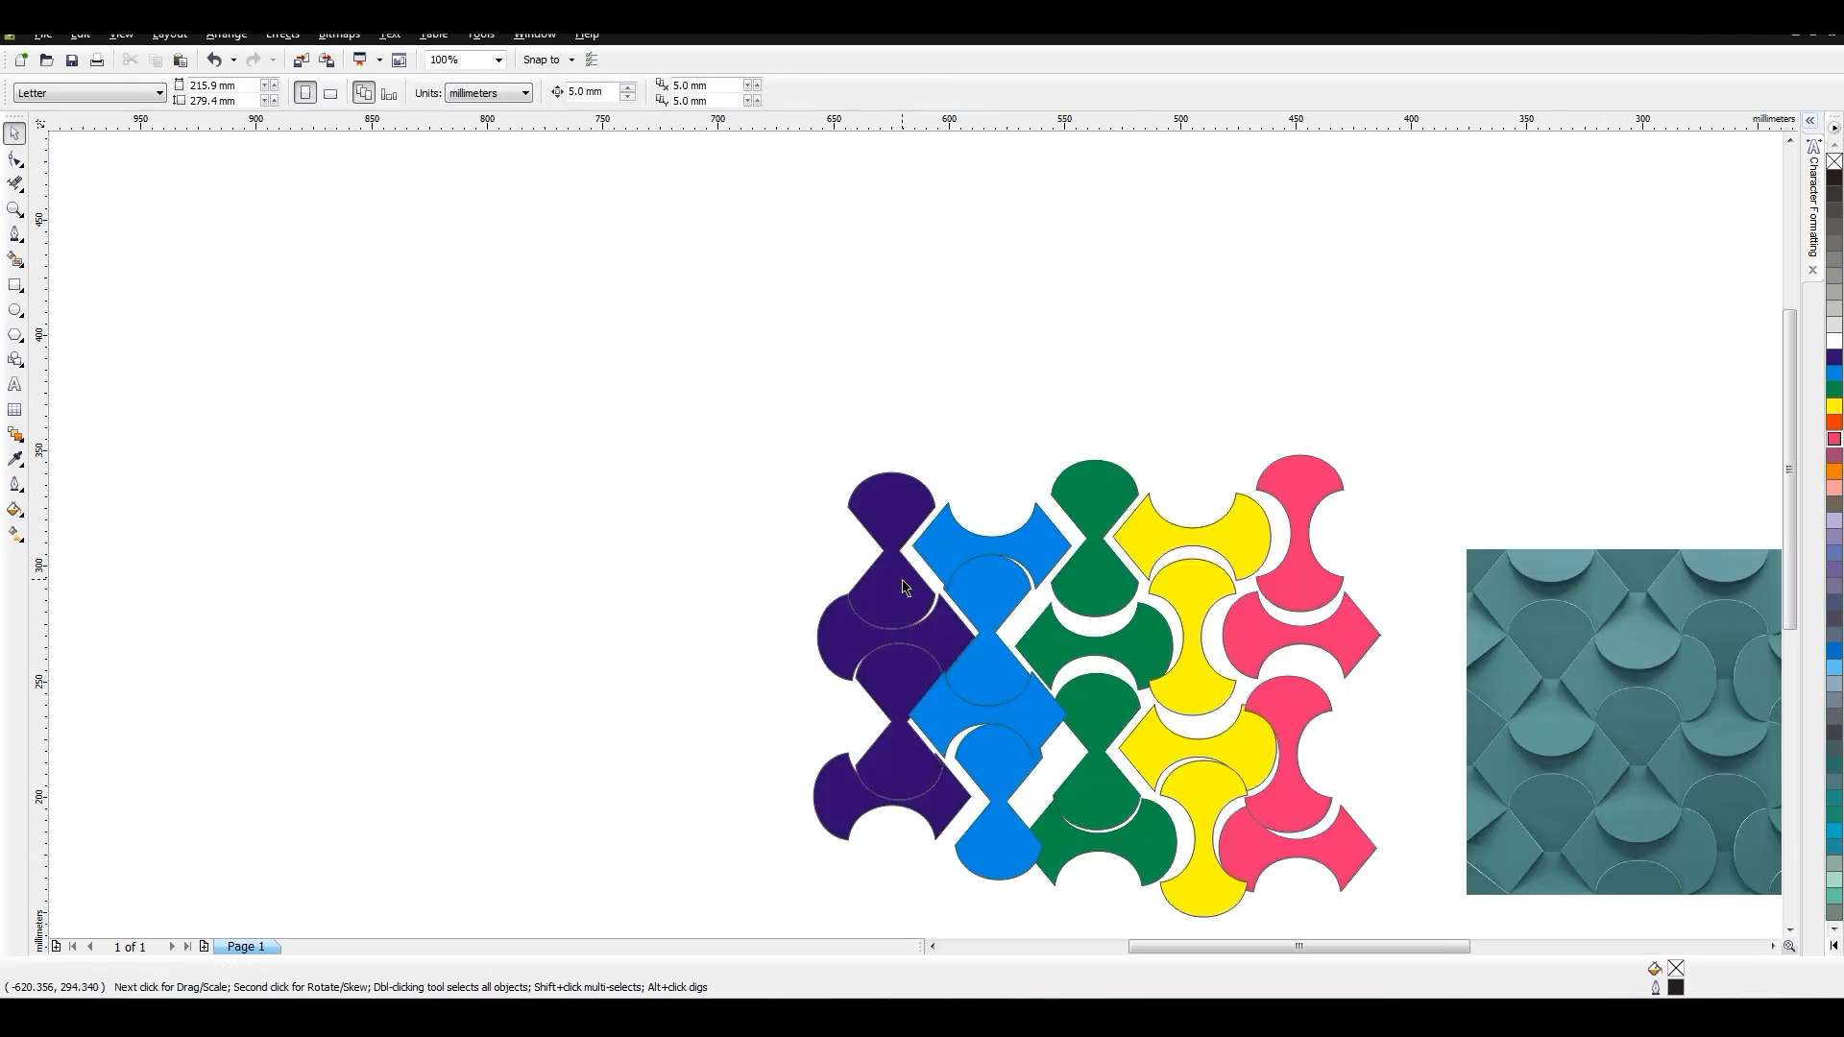
pyautogui.moveTo(901, 581); pyautogui.dragTo(879, 503)
pyautogui.moveTo(924, 559); pyautogui.dragTo(888, 483)
pyautogui.moveTo(954, 589); pyautogui.dragTo(922, 522)
pyautogui.moveTo(852, 593); pyautogui.dragTo(826, 516)
pyautogui.moveTo(856, 678); pyautogui.dragTo(826, 603)
pyautogui.moveTo(945, 673); pyautogui.dragTo(913, 603)
pyautogui.moveTo(848, 754); pyautogui.dragTo(826, 690)
pyautogui.moveTo(956, 757); pyautogui.dragTo(913, 690)
# Snap the green and yellow tiles into interlocking columns against the cyan column.
pyautogui.moveTo(1051, 495); pyautogui.dragTo(998, 427)
pyautogui.moveTo(1051, 603); pyautogui.dragTo(1000, 517)
pyautogui.moveTo(1054, 708); pyautogui.dragTo(1004, 603)
pyautogui.moveTo(1054, 799); pyautogui.dragTo(1000, 690)
pyautogui.click(1134, 786)
pyautogui.moveTo(1162, 883); pyautogui.dragTo(1089, 776)
pyautogui.moveTo(1120, 749); pyautogui.dragTo(1053, 647)
pyautogui.moveTo(1151, 684); pyautogui.dragTo(1089, 605)
pyautogui.click(1172, 550)
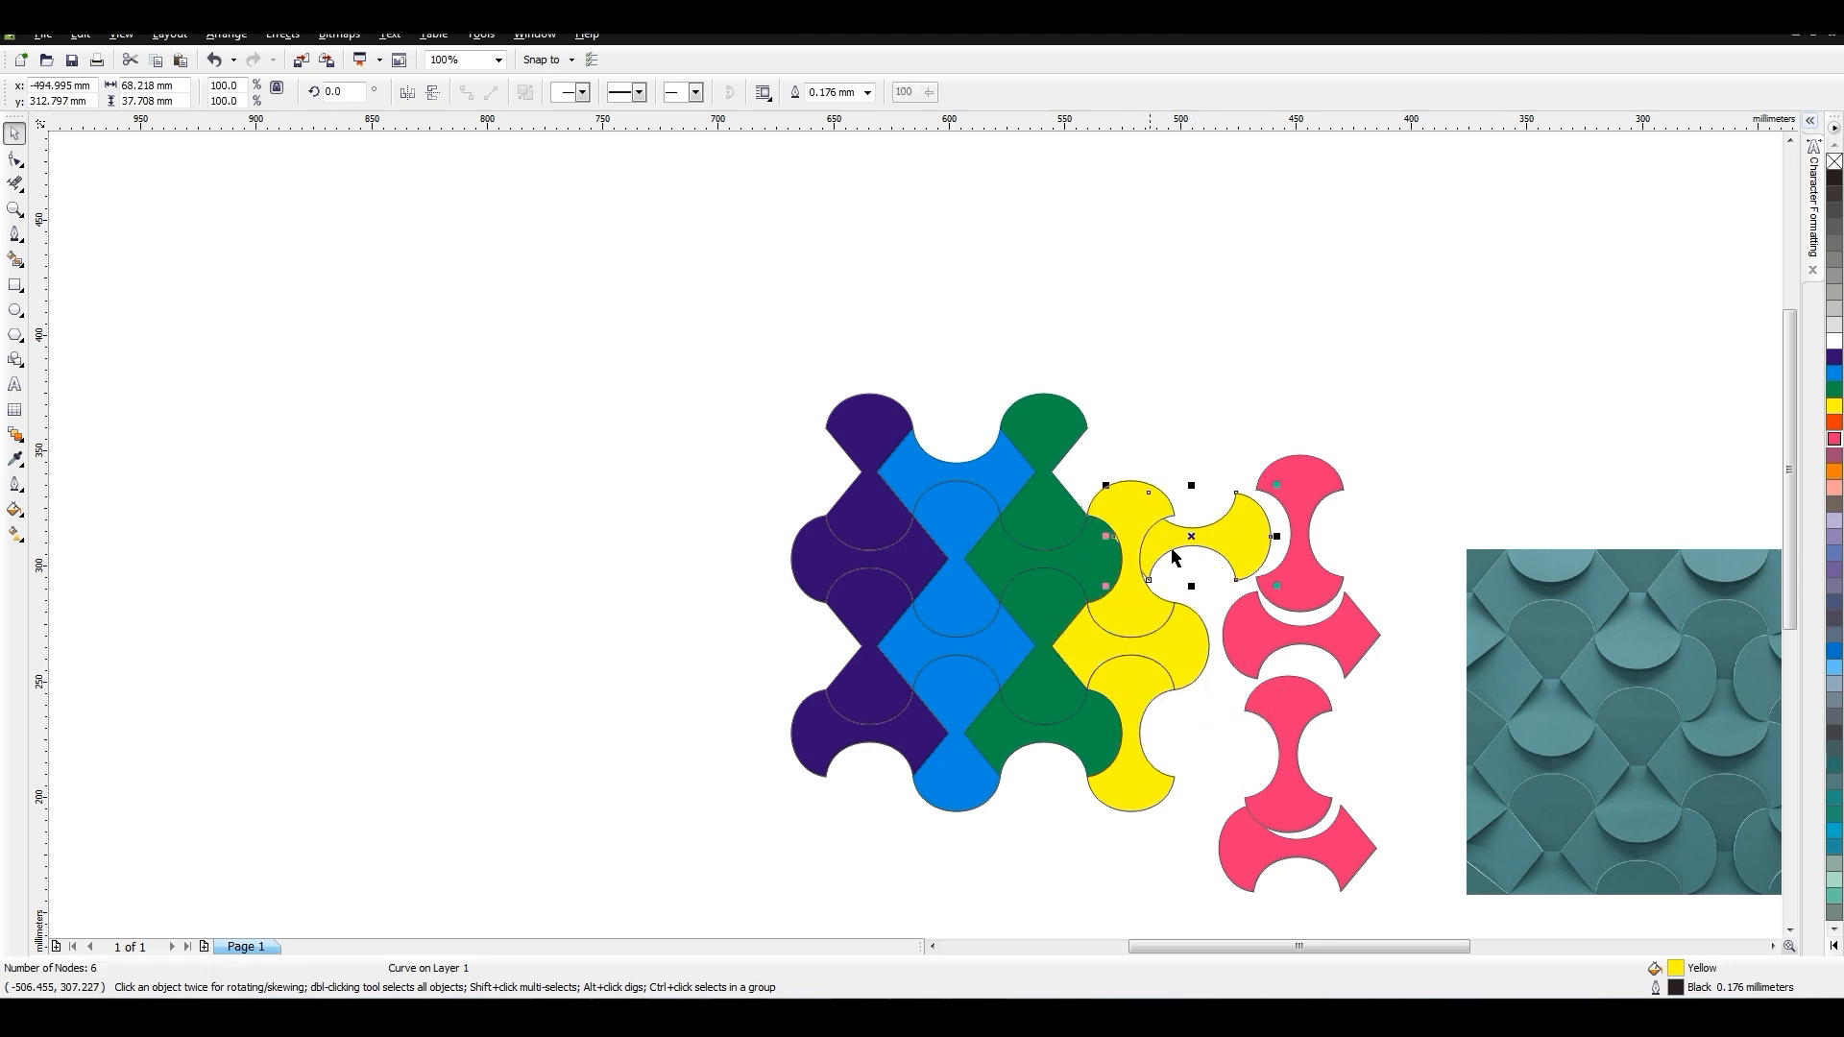
pyautogui.moveTo(1115, 537); pyautogui.dragTo(1054, 472)
# Assemble the magenta tiles into one column and snap it against the yellow column.
pyautogui.click(1281, 499)
pyautogui.moveTo(1257, 592)
pyautogui.mouseDown()
pyautogui.moveTo(1245, 639)
pyautogui.moveTo(1256, 577)
pyautogui.mouseUp()
pyautogui.moveTo(1245, 711); pyautogui.dragTo(1256, 664)
pyautogui.moveTo(1254, 805); pyautogui.dragTo(1257, 751)
pyautogui.moveTo(1376, 416); pyautogui.dragTo(1190, 769)
pyautogui.click(1147, 851)
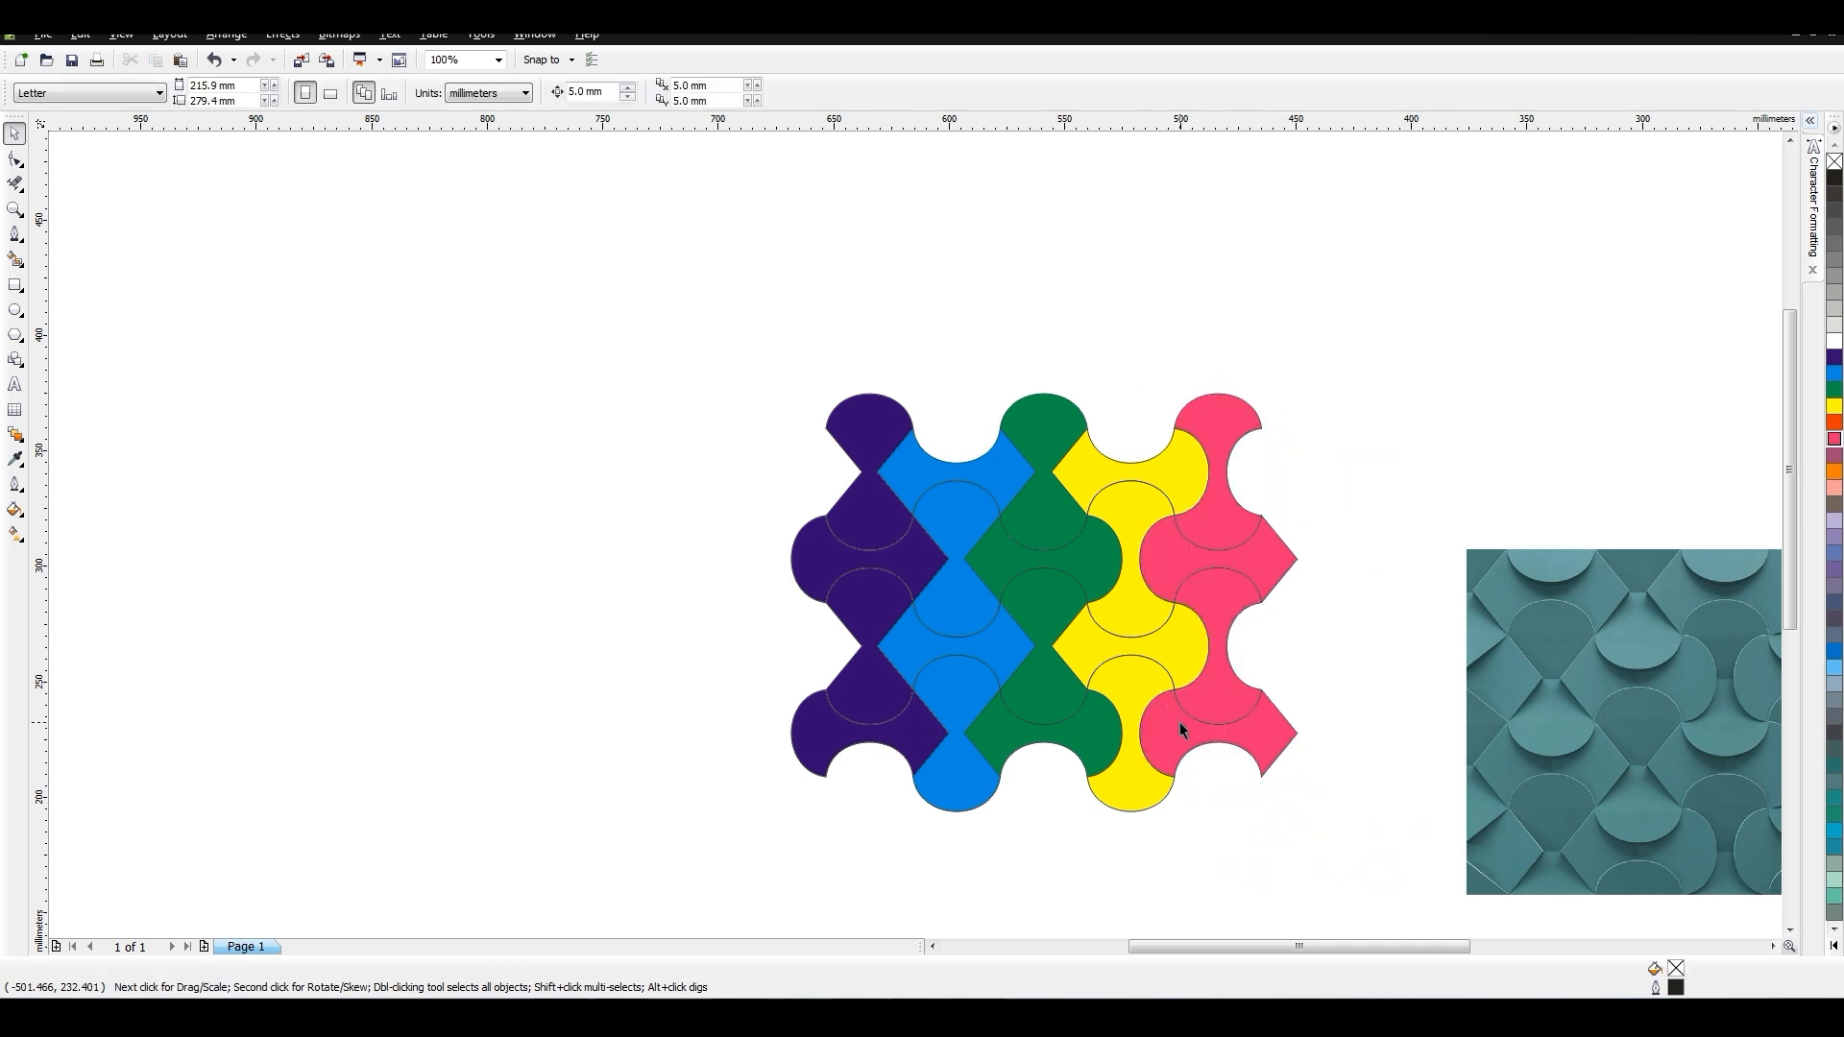
# Build an orange column beside the magenta one from two copied pointed-and-rounded tiles and two bow-tie tiles.
pyautogui.click(811, 556)
pyautogui.moveTo(817, 570); pyautogui.dragTo(1306, 469)
pyautogui.click(1836, 456)
pyautogui.click(1836, 471)
pyautogui.click(1322, 389)
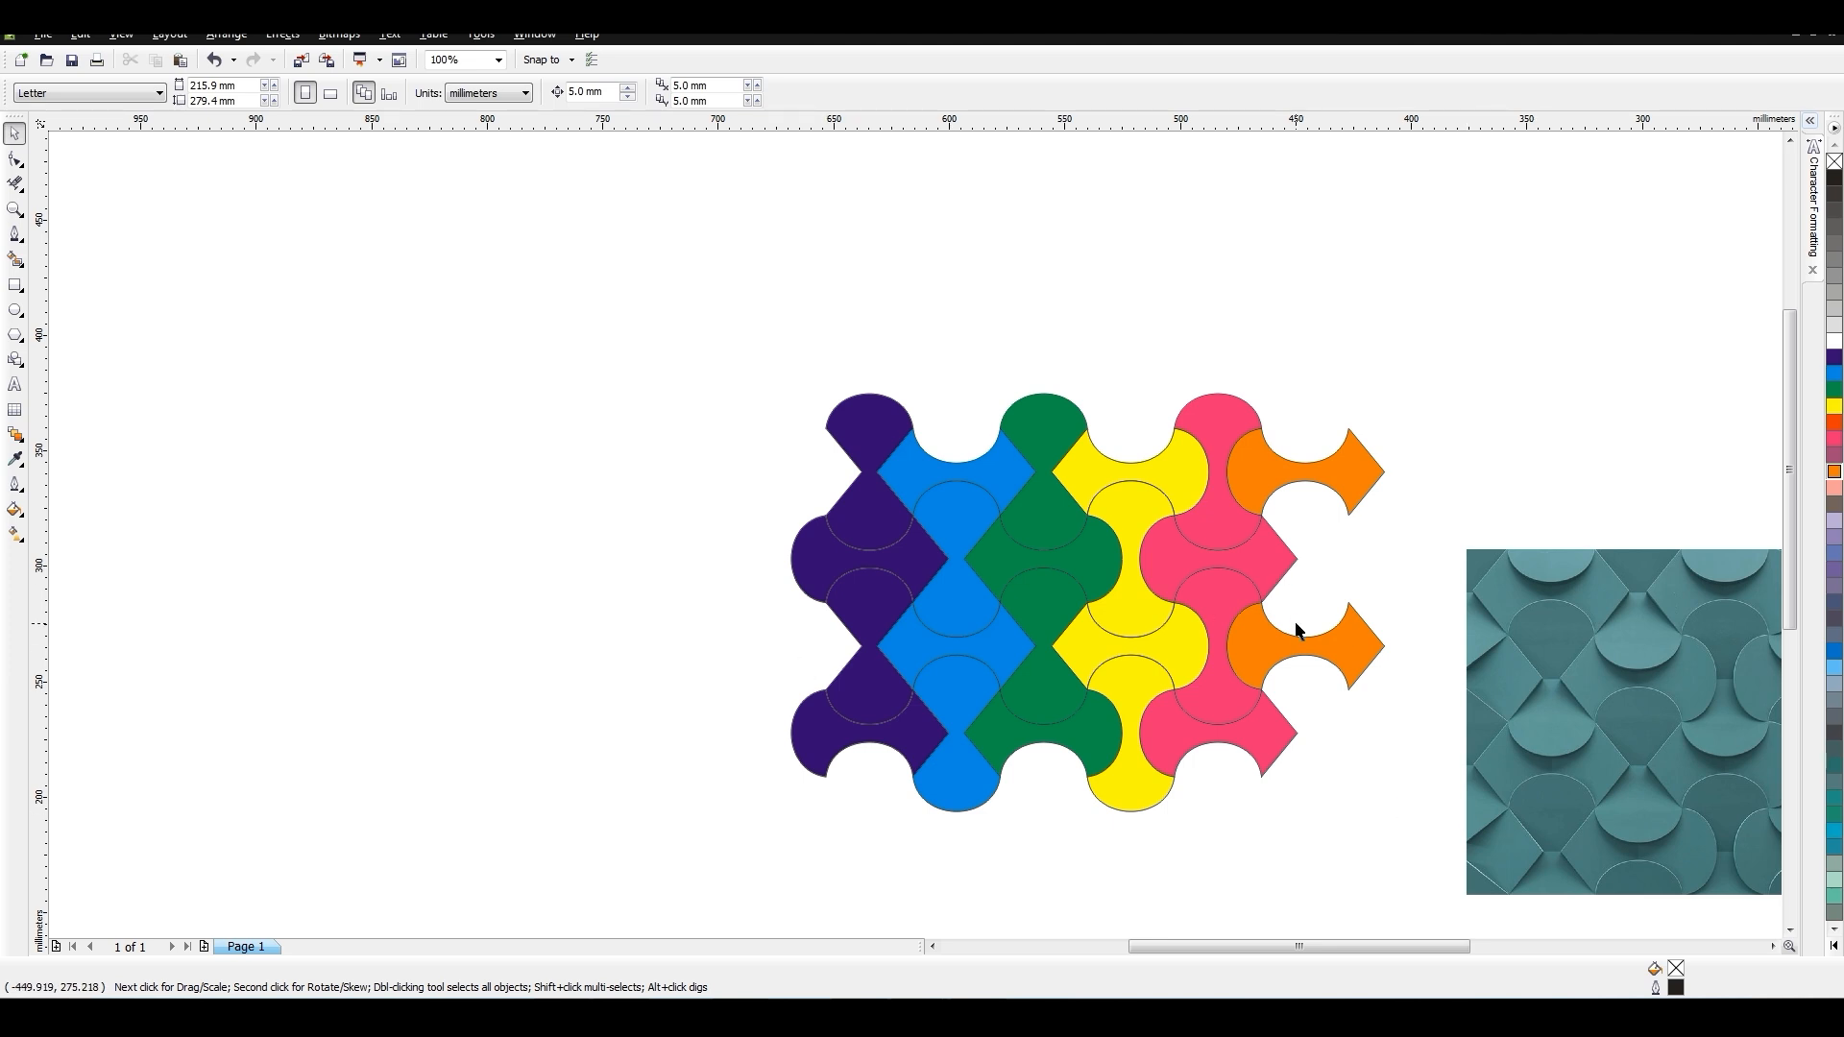
pyautogui.moveTo(1000, 689); pyautogui.dragTo(1262, 602)
pyautogui.moveTo(1261, 516); pyautogui.dragTo(1265, 689)
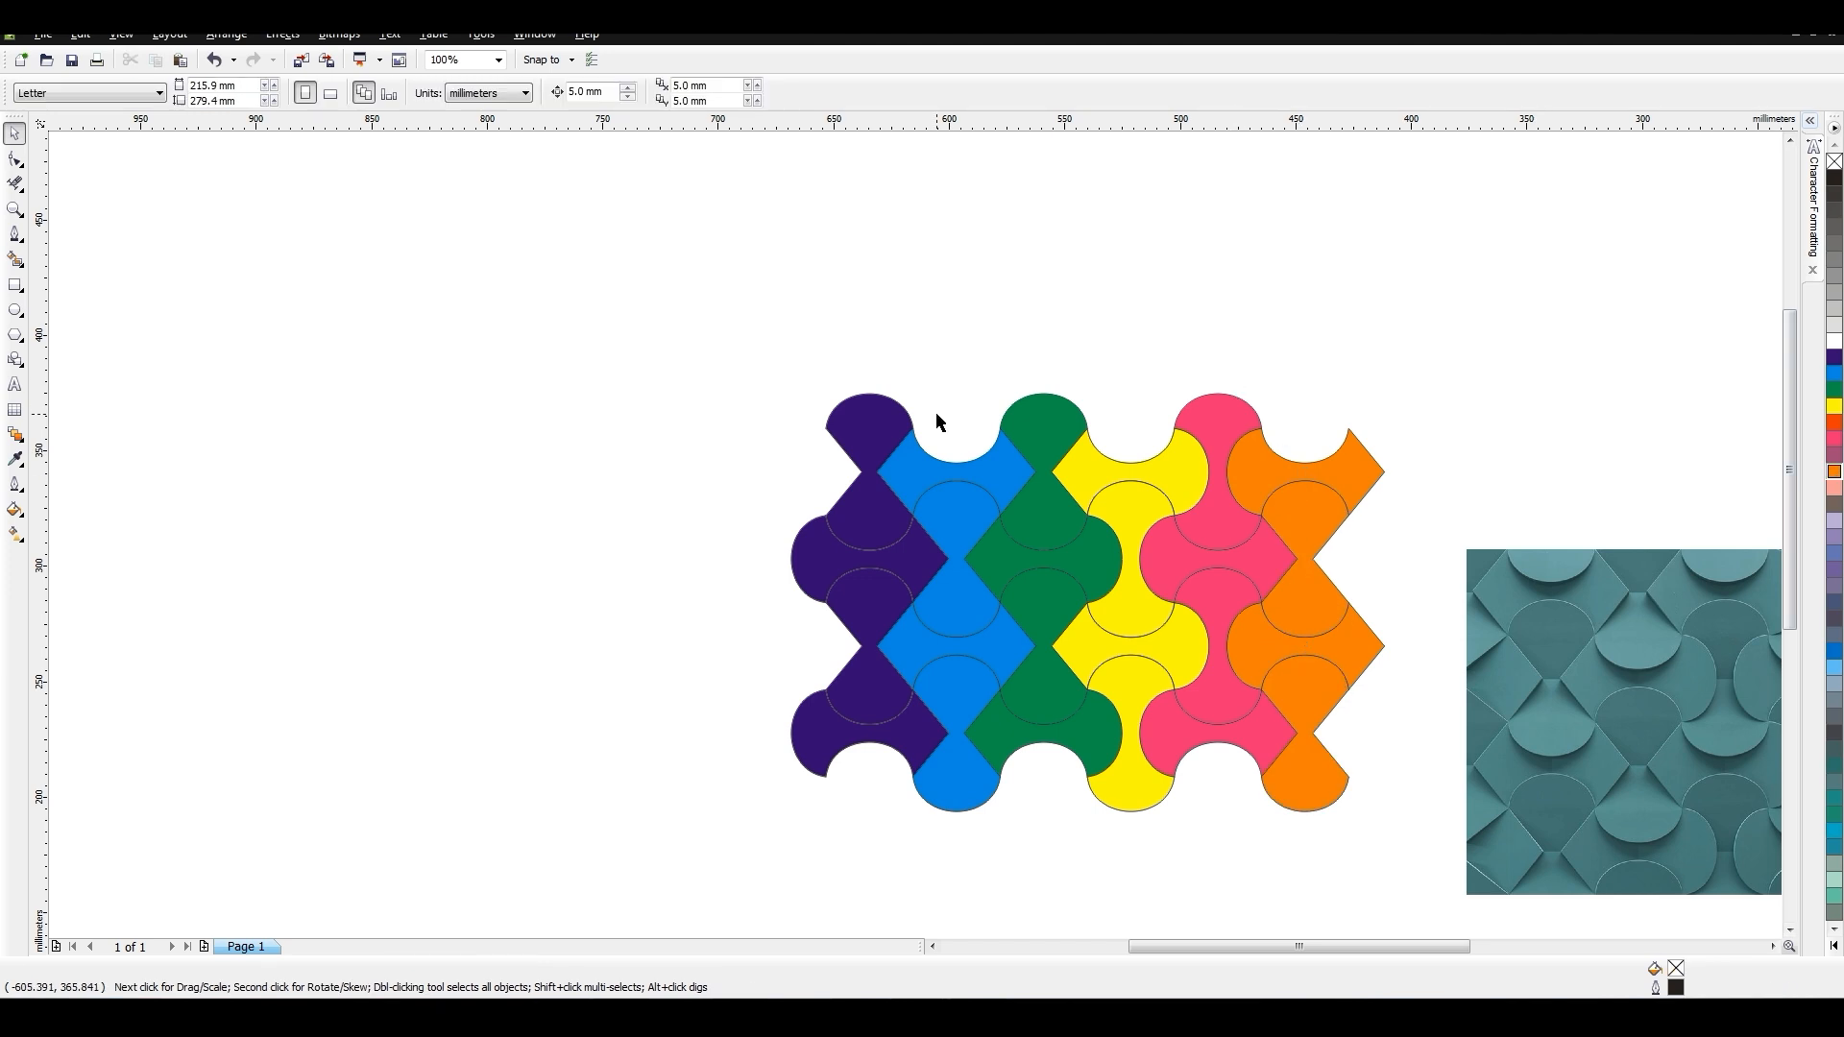
# Delete the dark blue column and copy the bottom tiles of the cyan, yellow and orange columns onto their tops.
pyautogui.click(873, 438)
pyautogui.press('Delete')
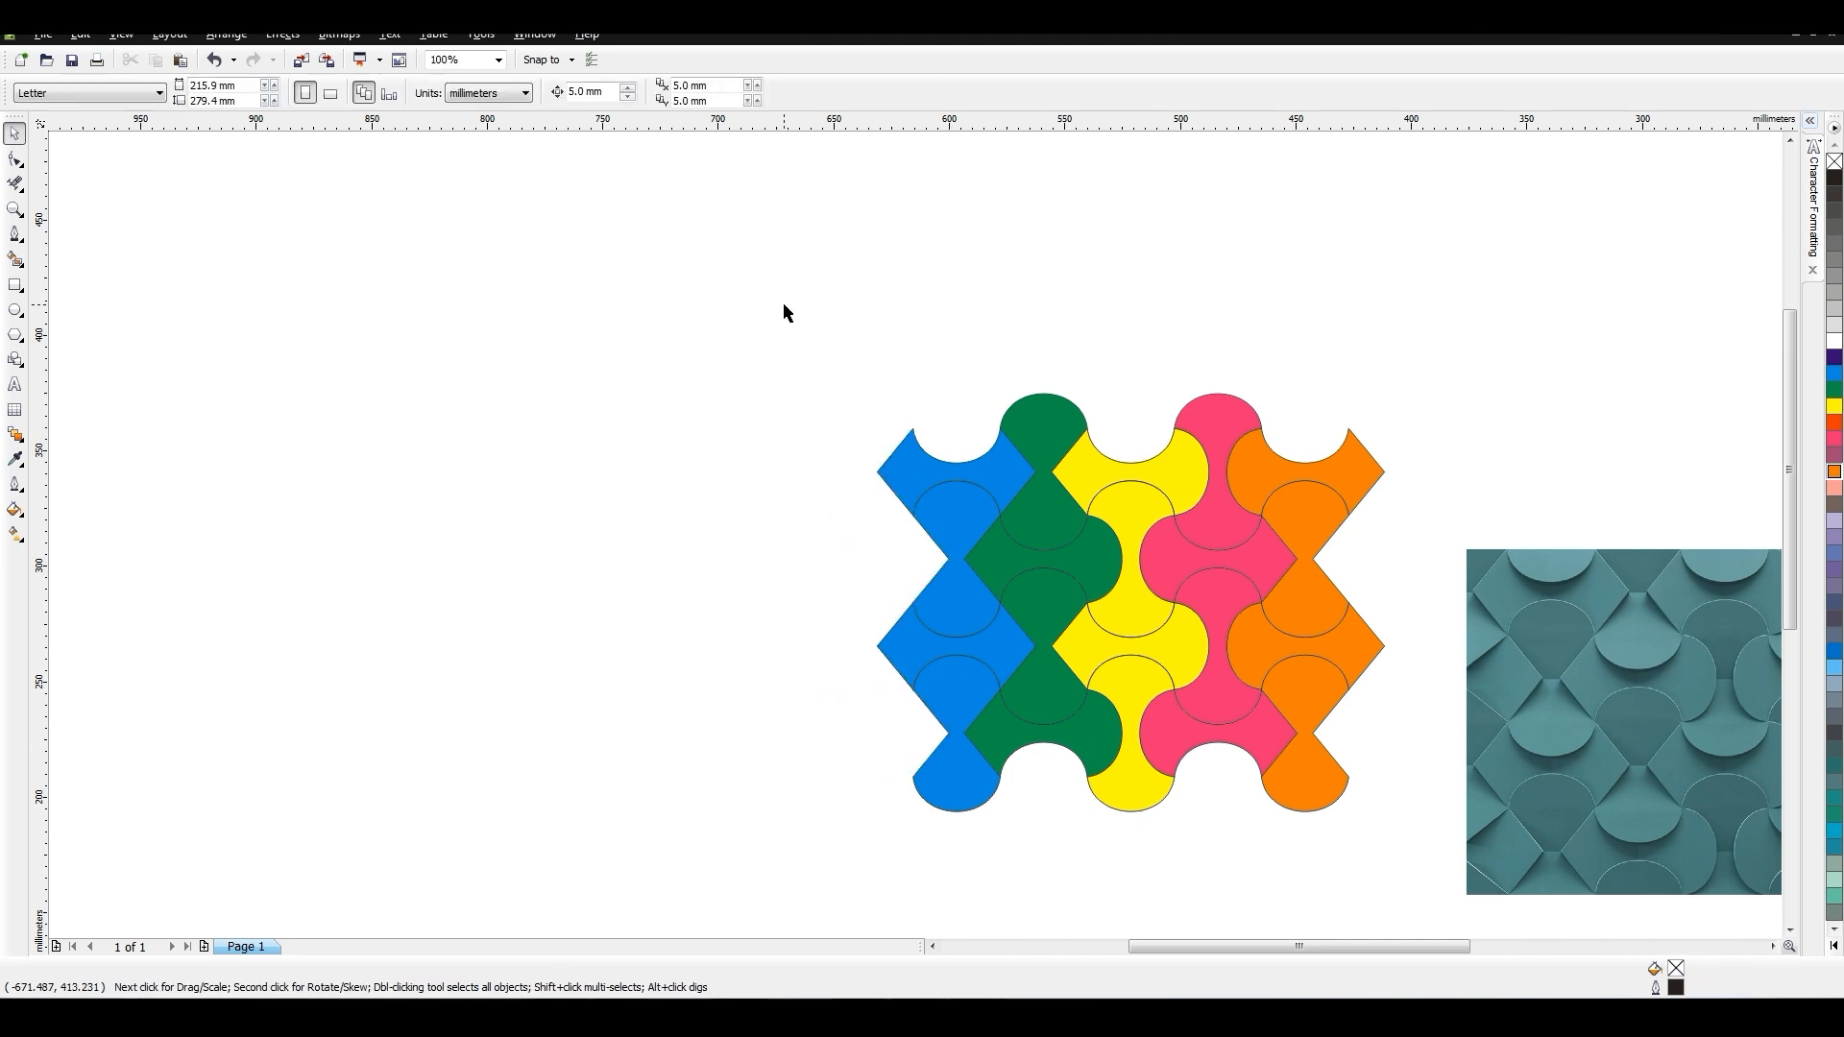
pyautogui.click(961, 794)
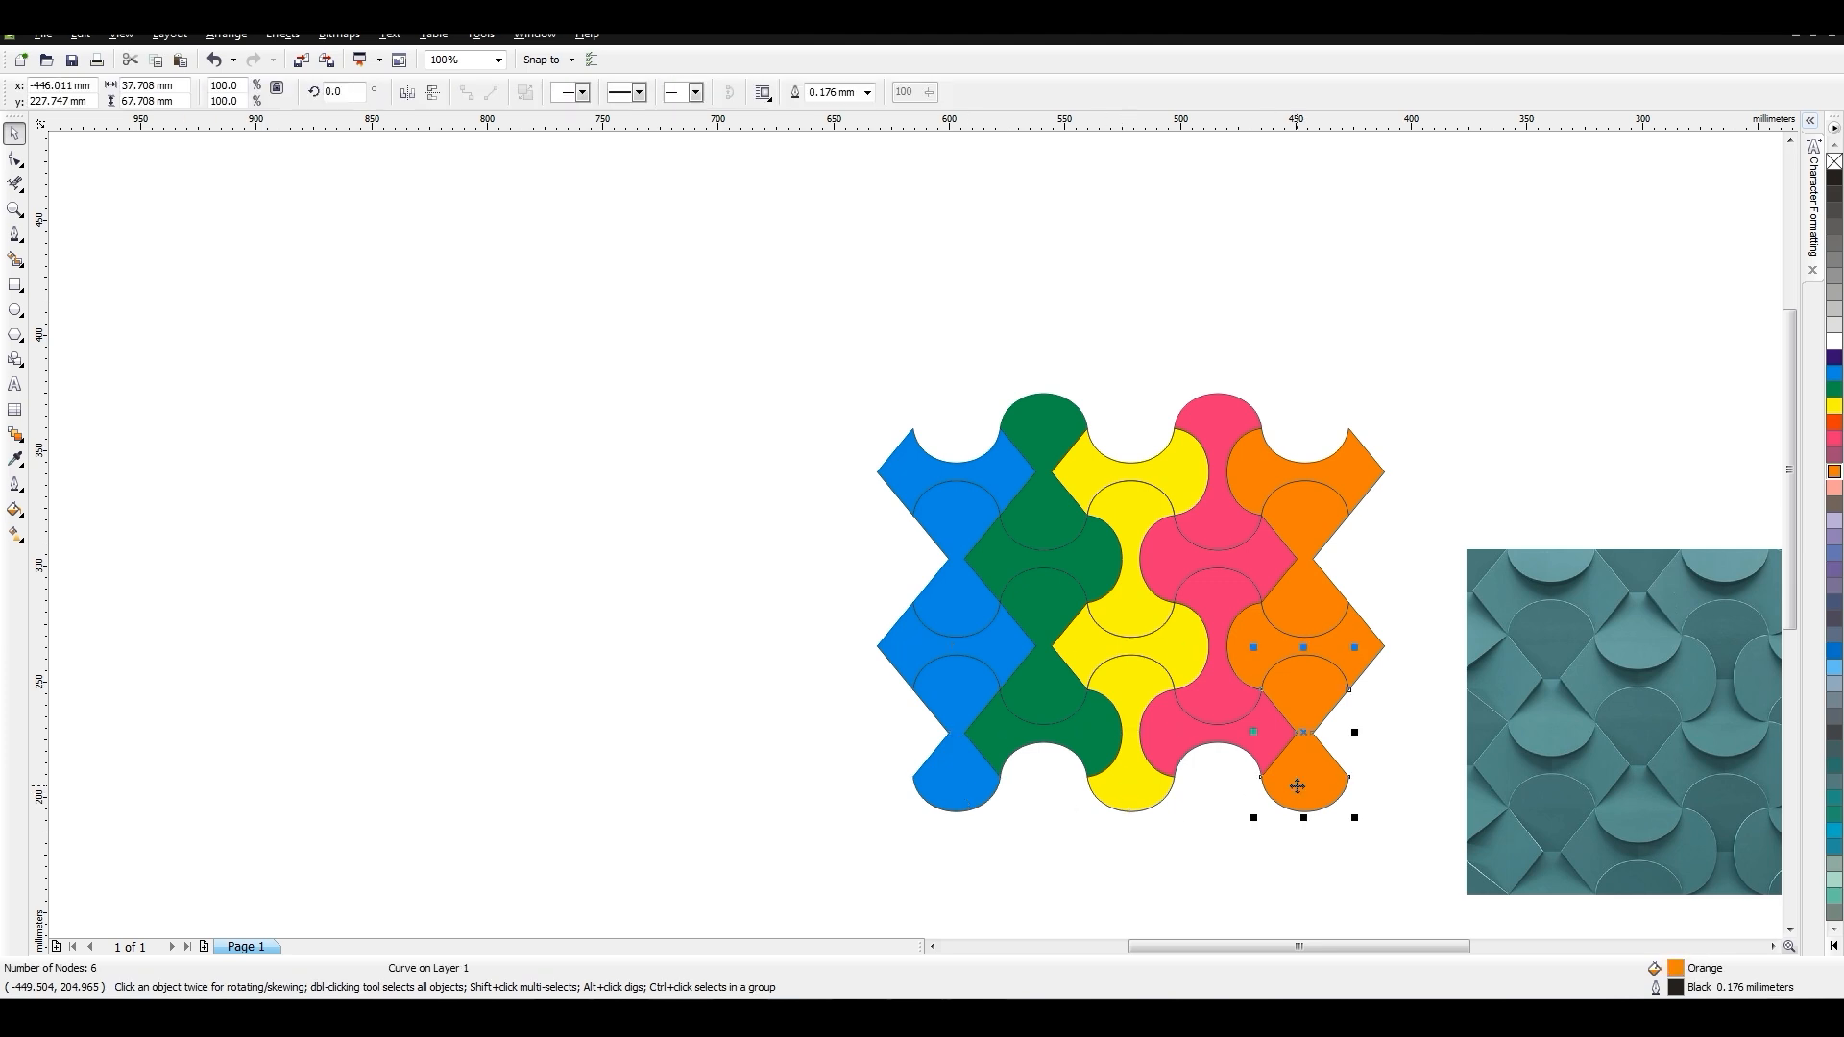
pyautogui.moveTo(913, 777); pyautogui.dragTo(914, 428)
pyautogui.rightClick(913, 428)
pyautogui.press('Escape')
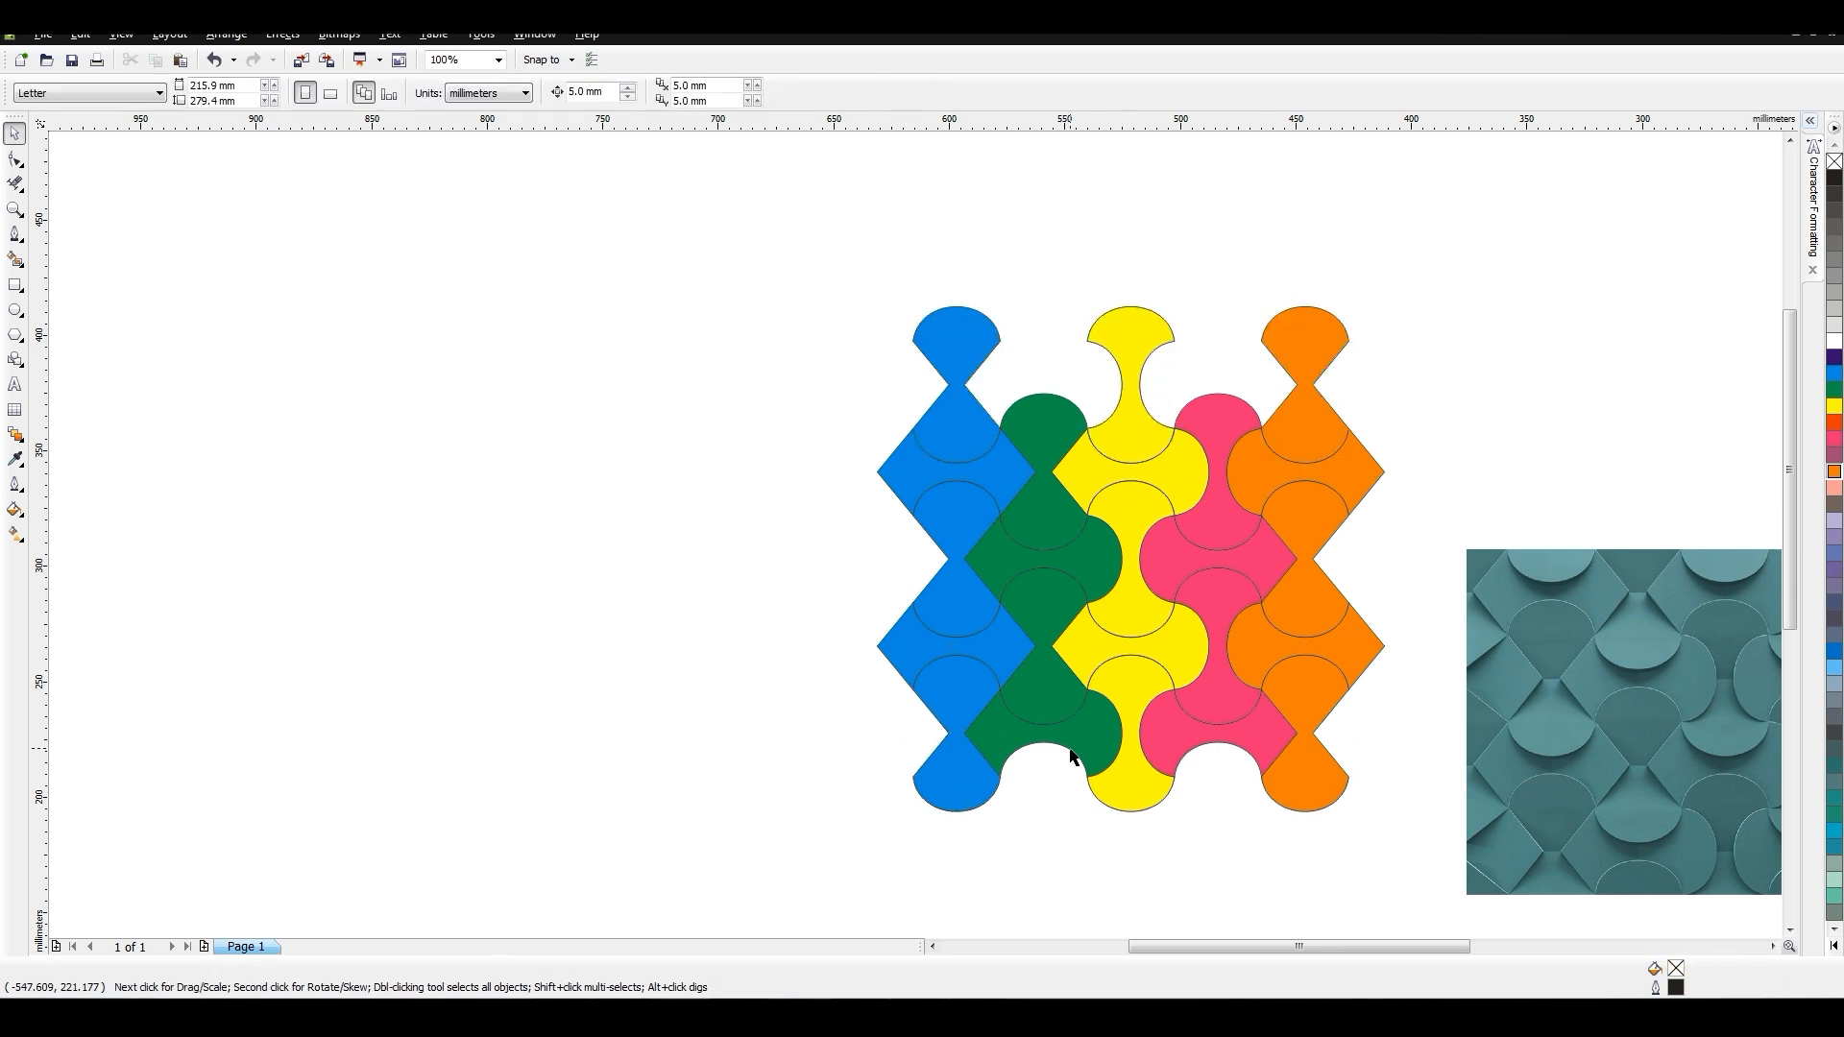
# Copy the bottom green and magenta tiles into the gaps at the top of their columns.
pyautogui.click(1077, 743)
pyautogui.keyDown('shift'); pyautogui.click(1197, 726); pyautogui.keyUp('shift')
pyautogui.moveTo(1262, 777); pyautogui.dragTo(1261, 429)
pyautogui.rightClick(1261, 428)
pyautogui.click(1097, 811)
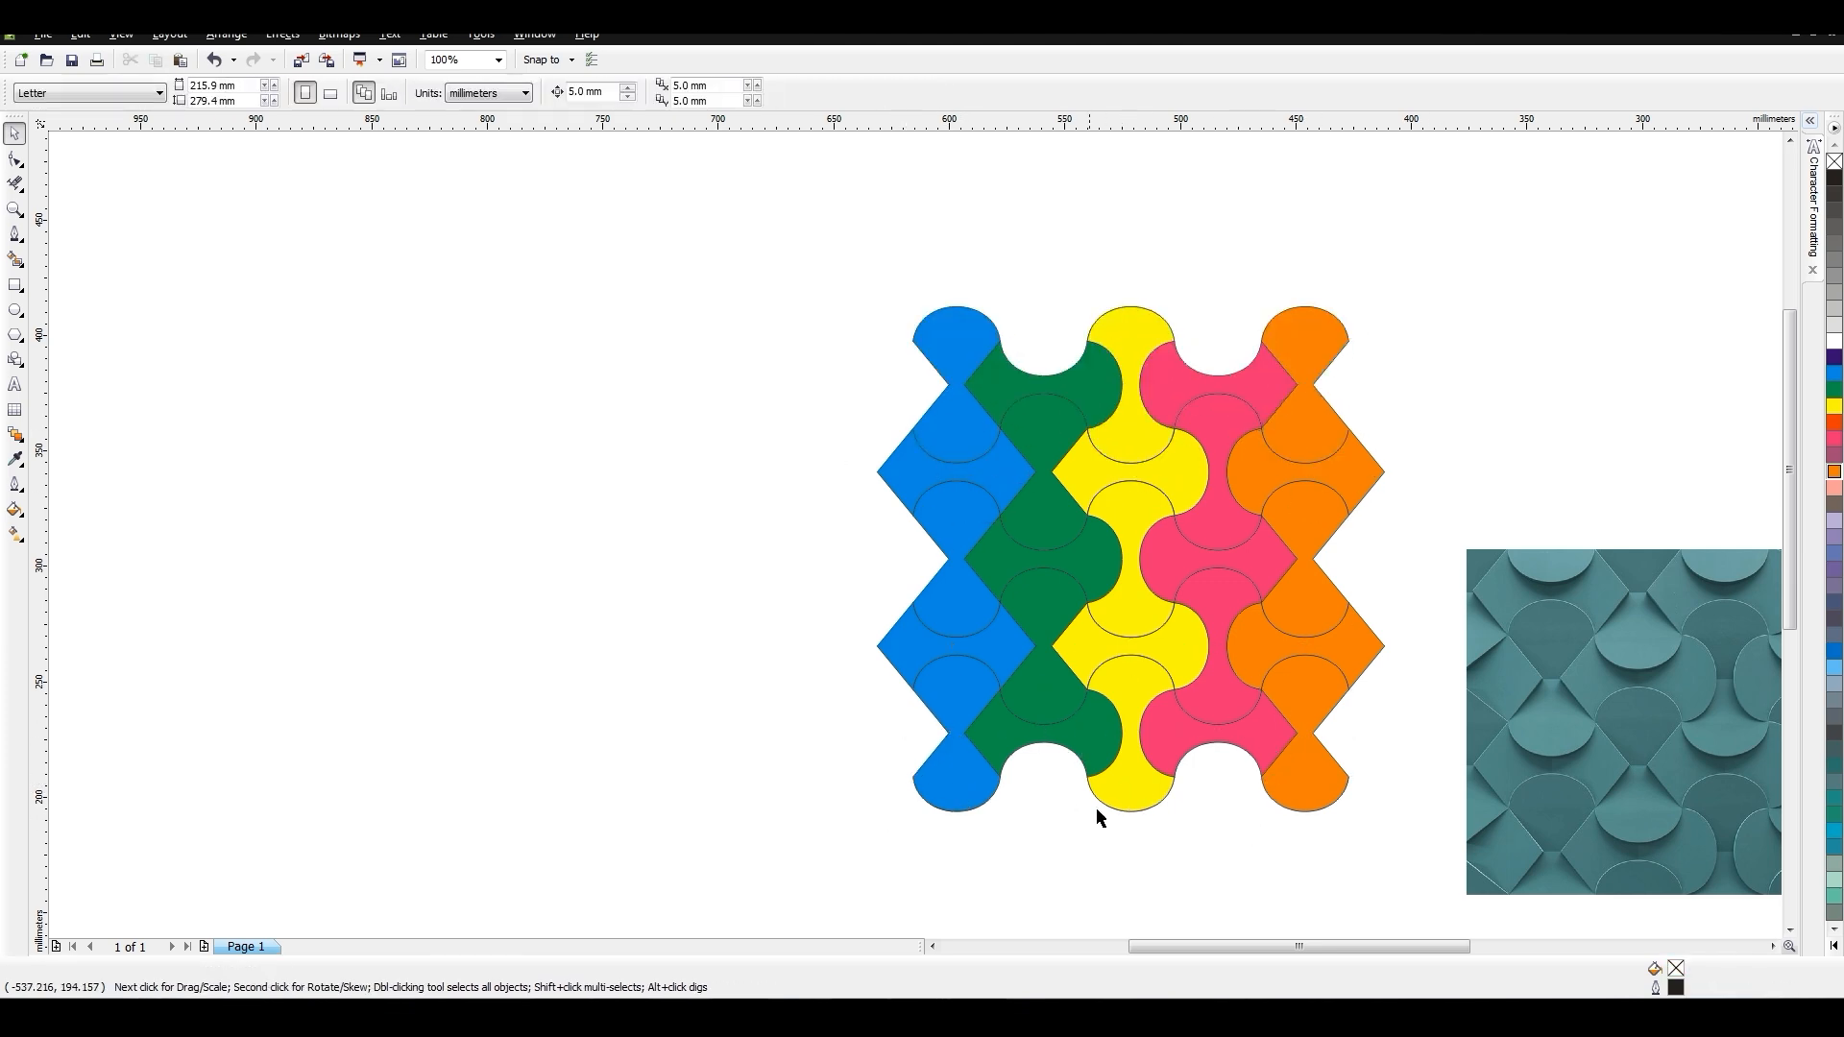
# Draw a square about 151 mm wide between the centres of the four corner bow-tie tiles.
pyautogui.scroll(-1, 1307, 534)
pyautogui.scroll(1, 916, 535)
pyautogui.click(9, 287)
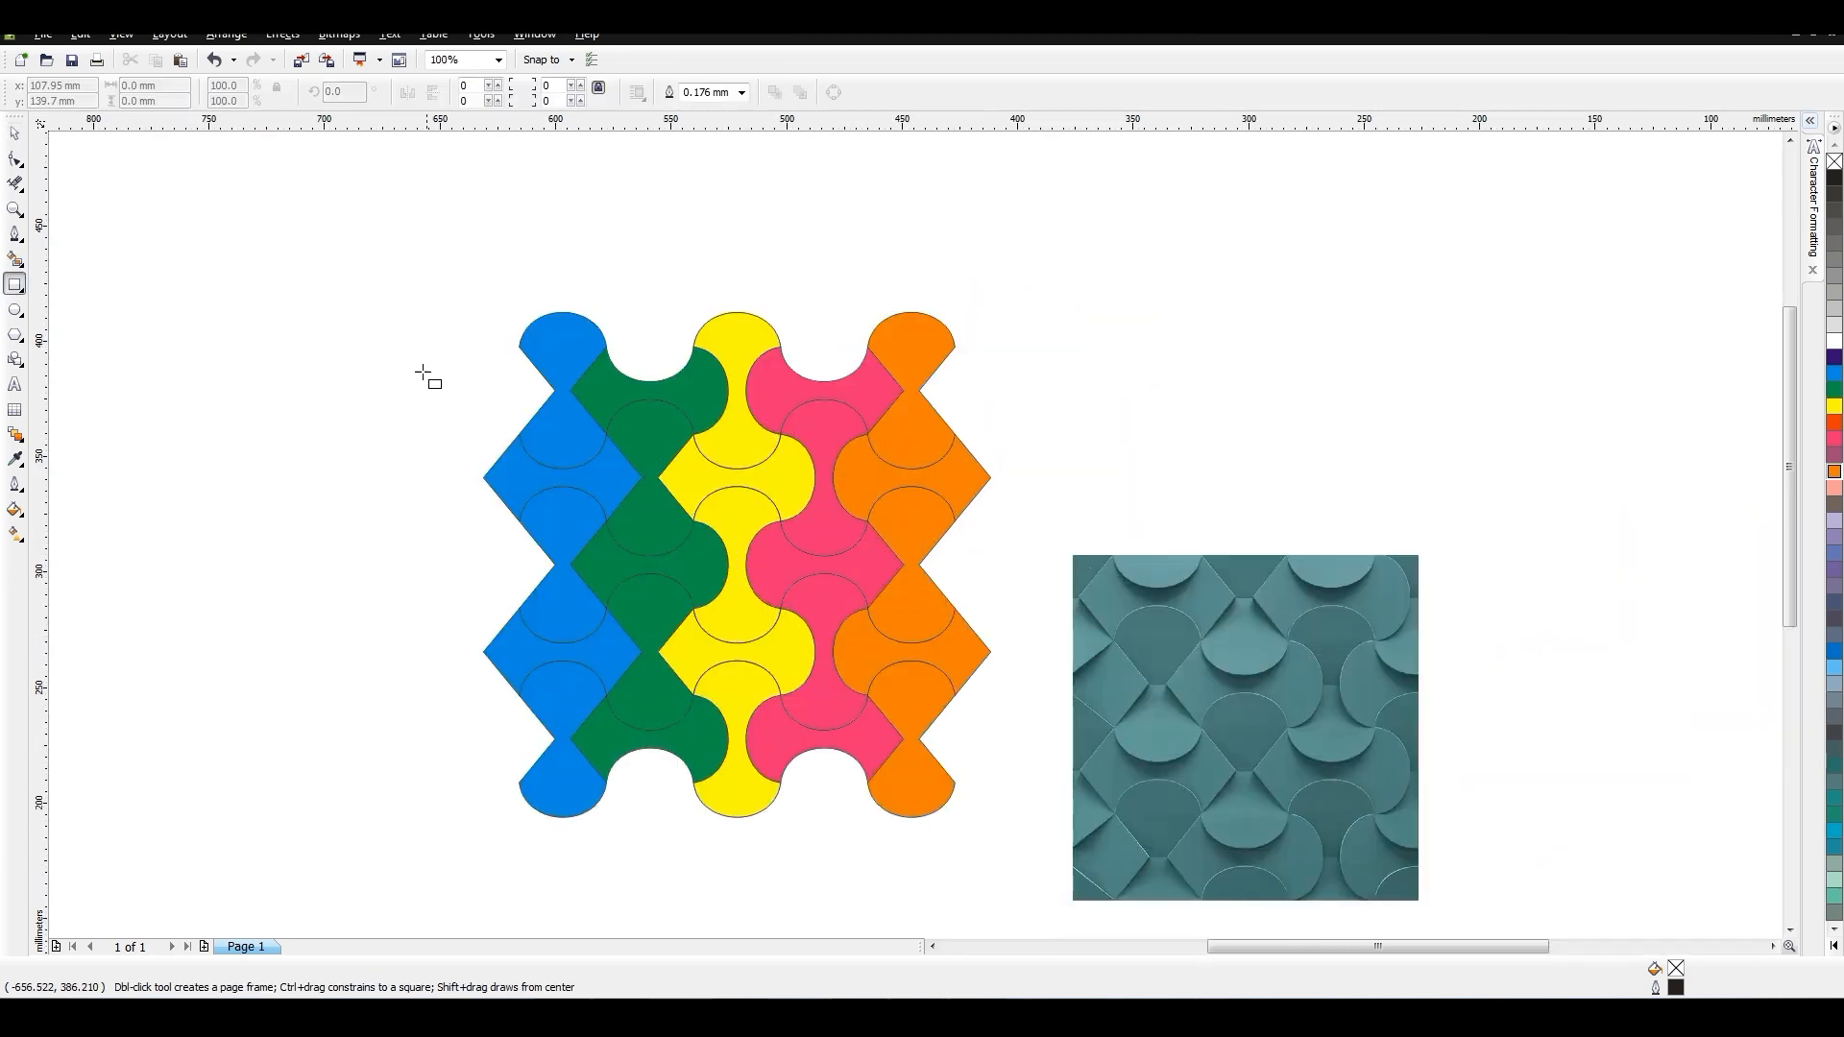
pyautogui.moveTo(563, 390); pyautogui.dragTo(910, 739)
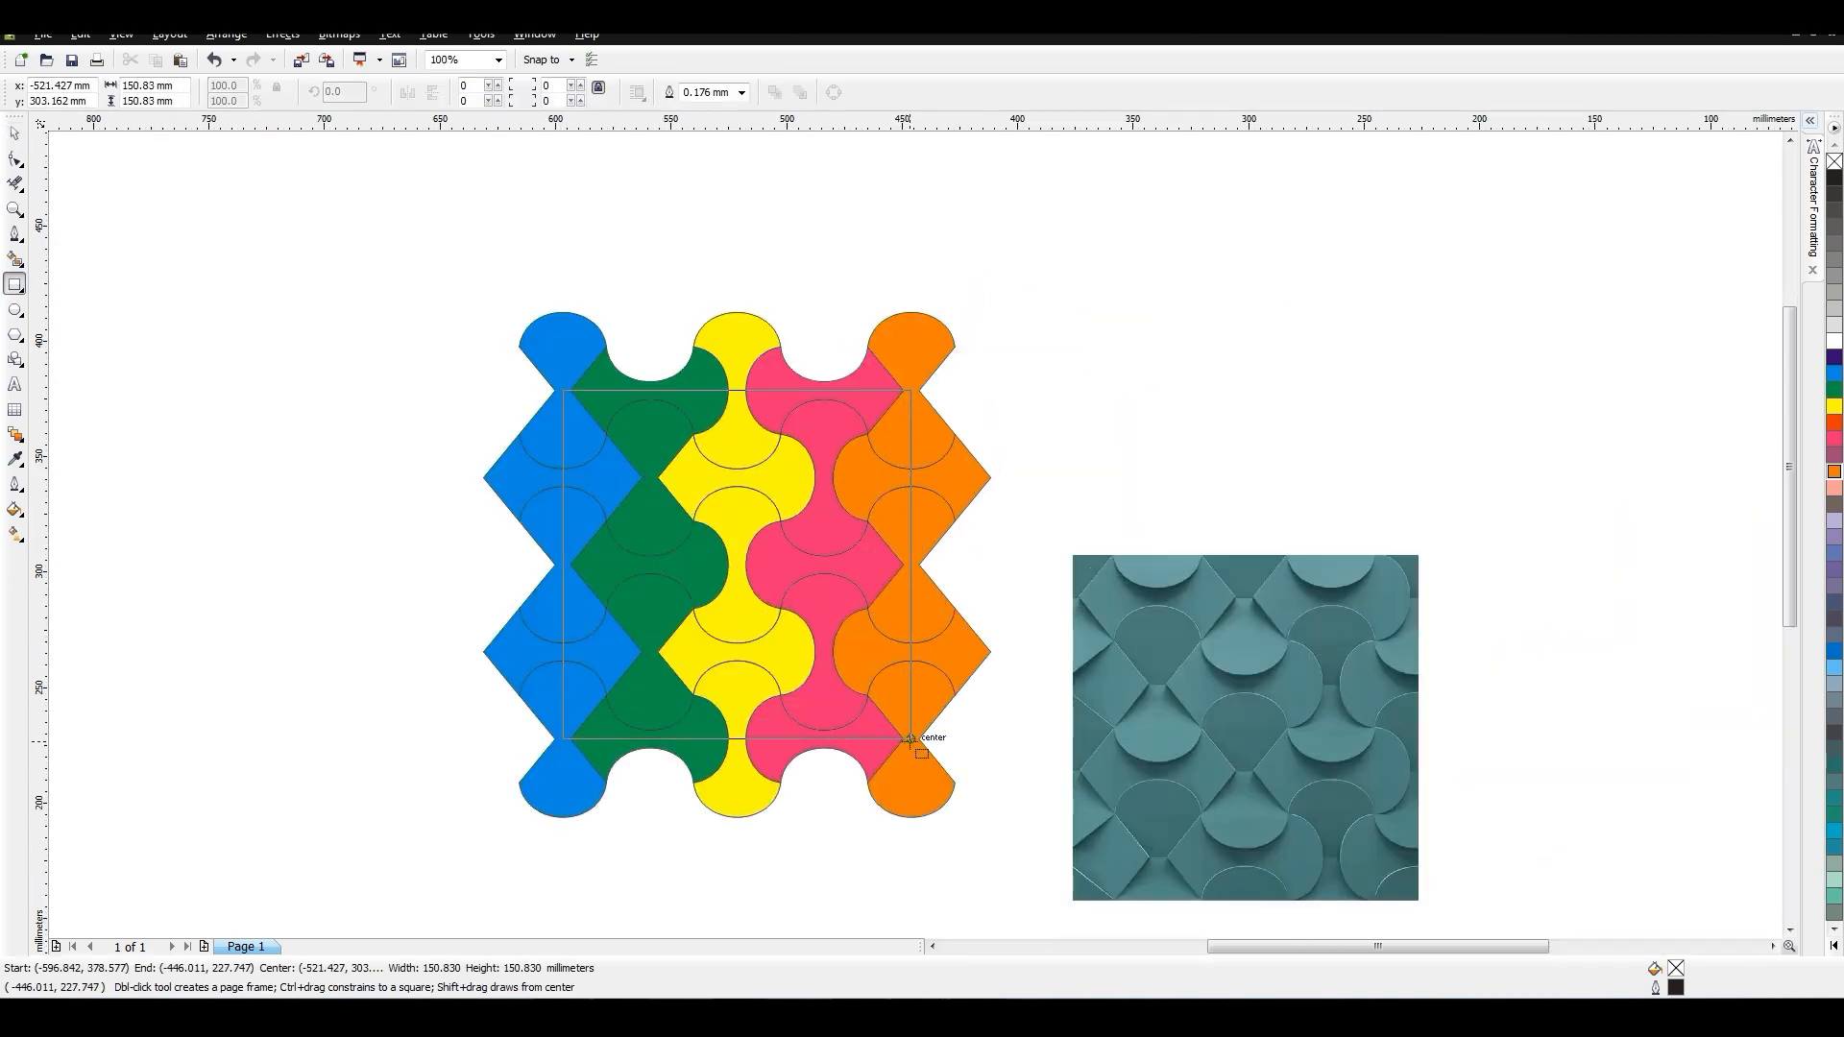
pyautogui.press('space')
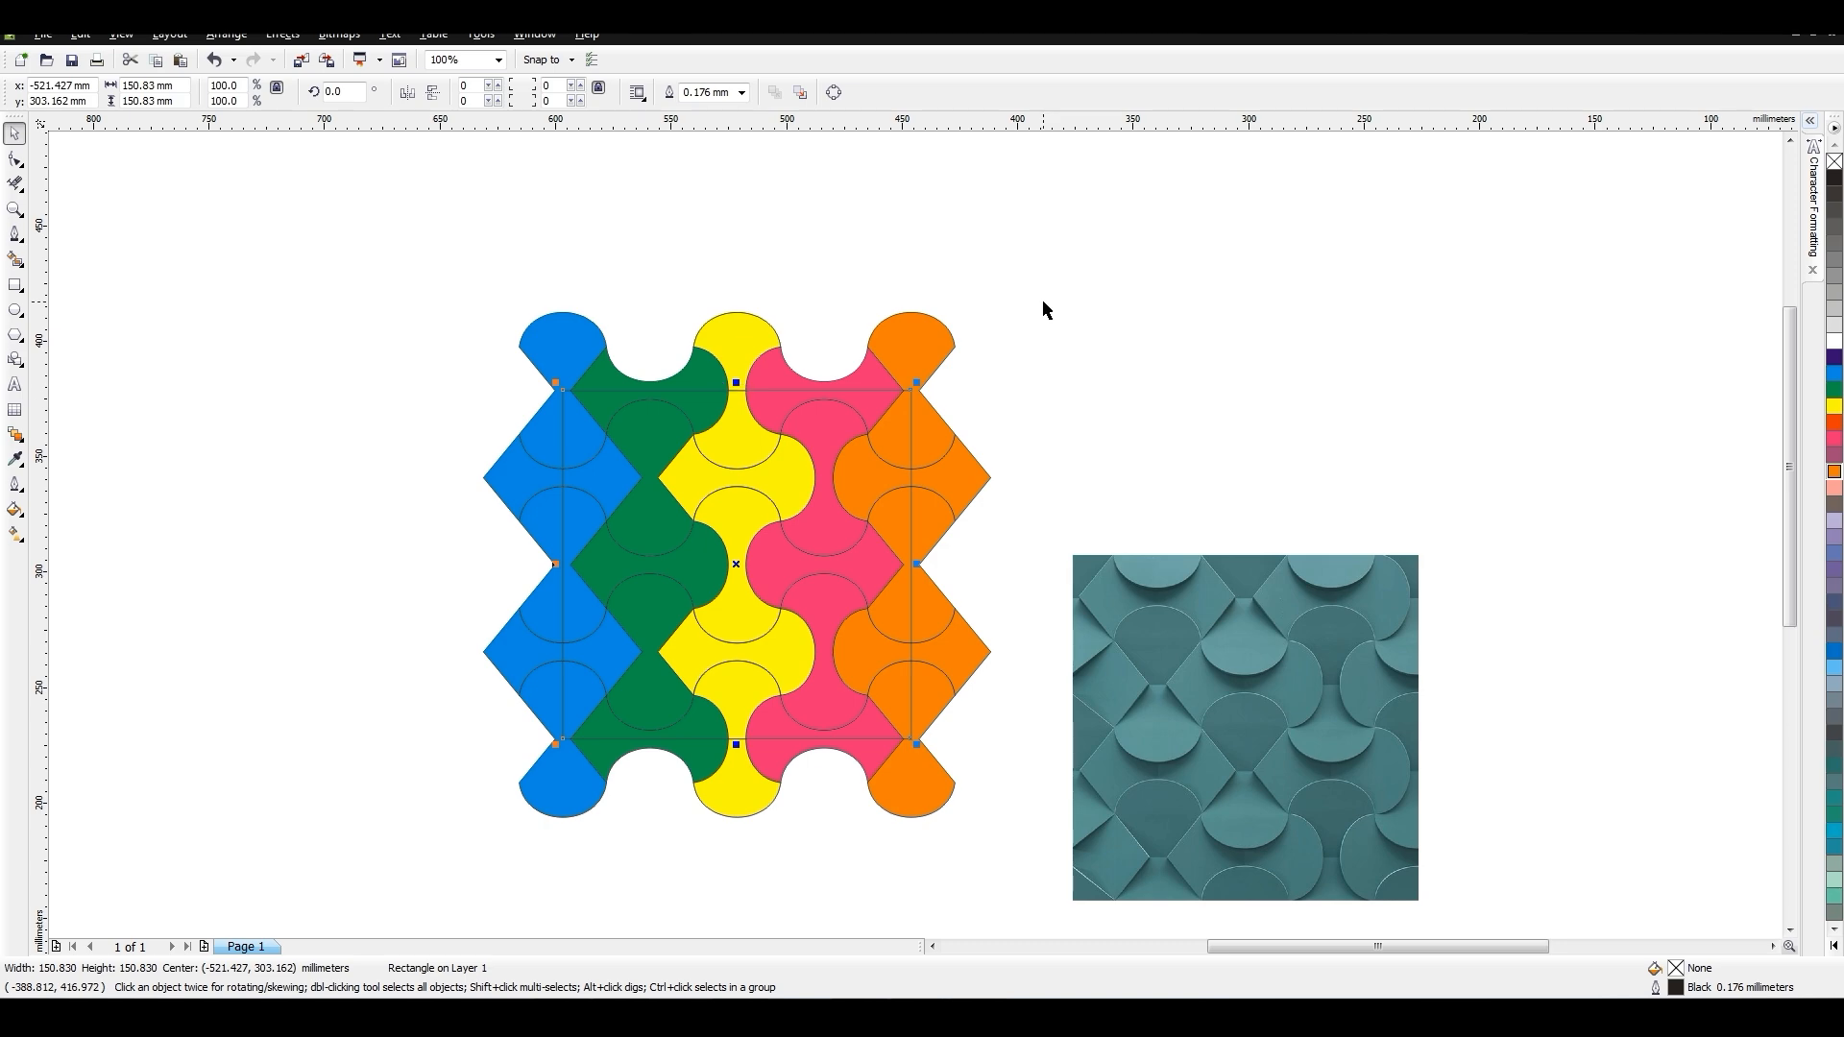
# Place a copy of the square beside the pattern and PowerClip all the coloured tiles inside it.
pyautogui.moveTo(736, 565); pyautogui.dragTo(233, 542)
pyautogui.moveTo(449, 248); pyautogui.dragTo(1022, 928)
pyautogui.moveTo(740, 614); pyautogui.dragTo(318, 578, button='right')
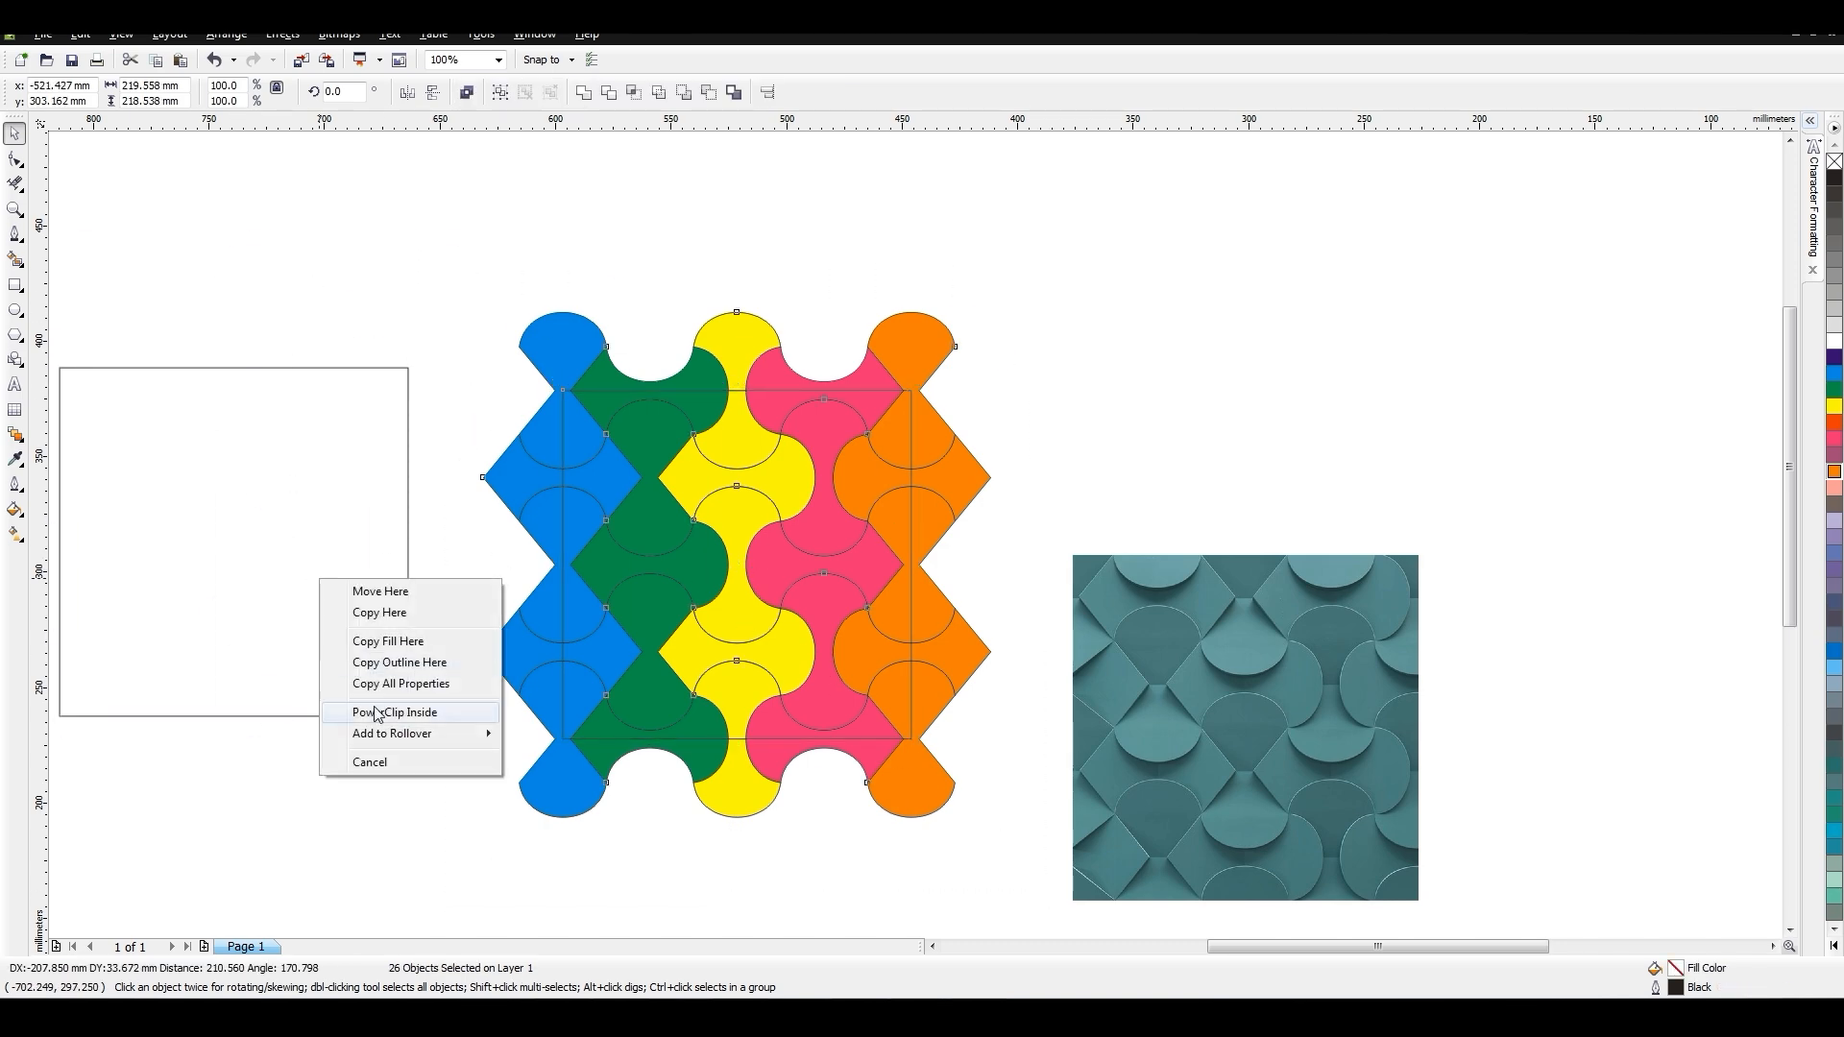
pyautogui.click(379, 711)
# Set the clipped square's size to 150 mm and move it back to the pattern's former place.
pyautogui.moveTo(180, 85); pyautogui.dragTo(81, 77)
pyautogui.write('150')
pyautogui.press('Return')
pyautogui.moveTo(288, 528); pyautogui.dragTo(716, 512)
pyautogui.click(959, 497)
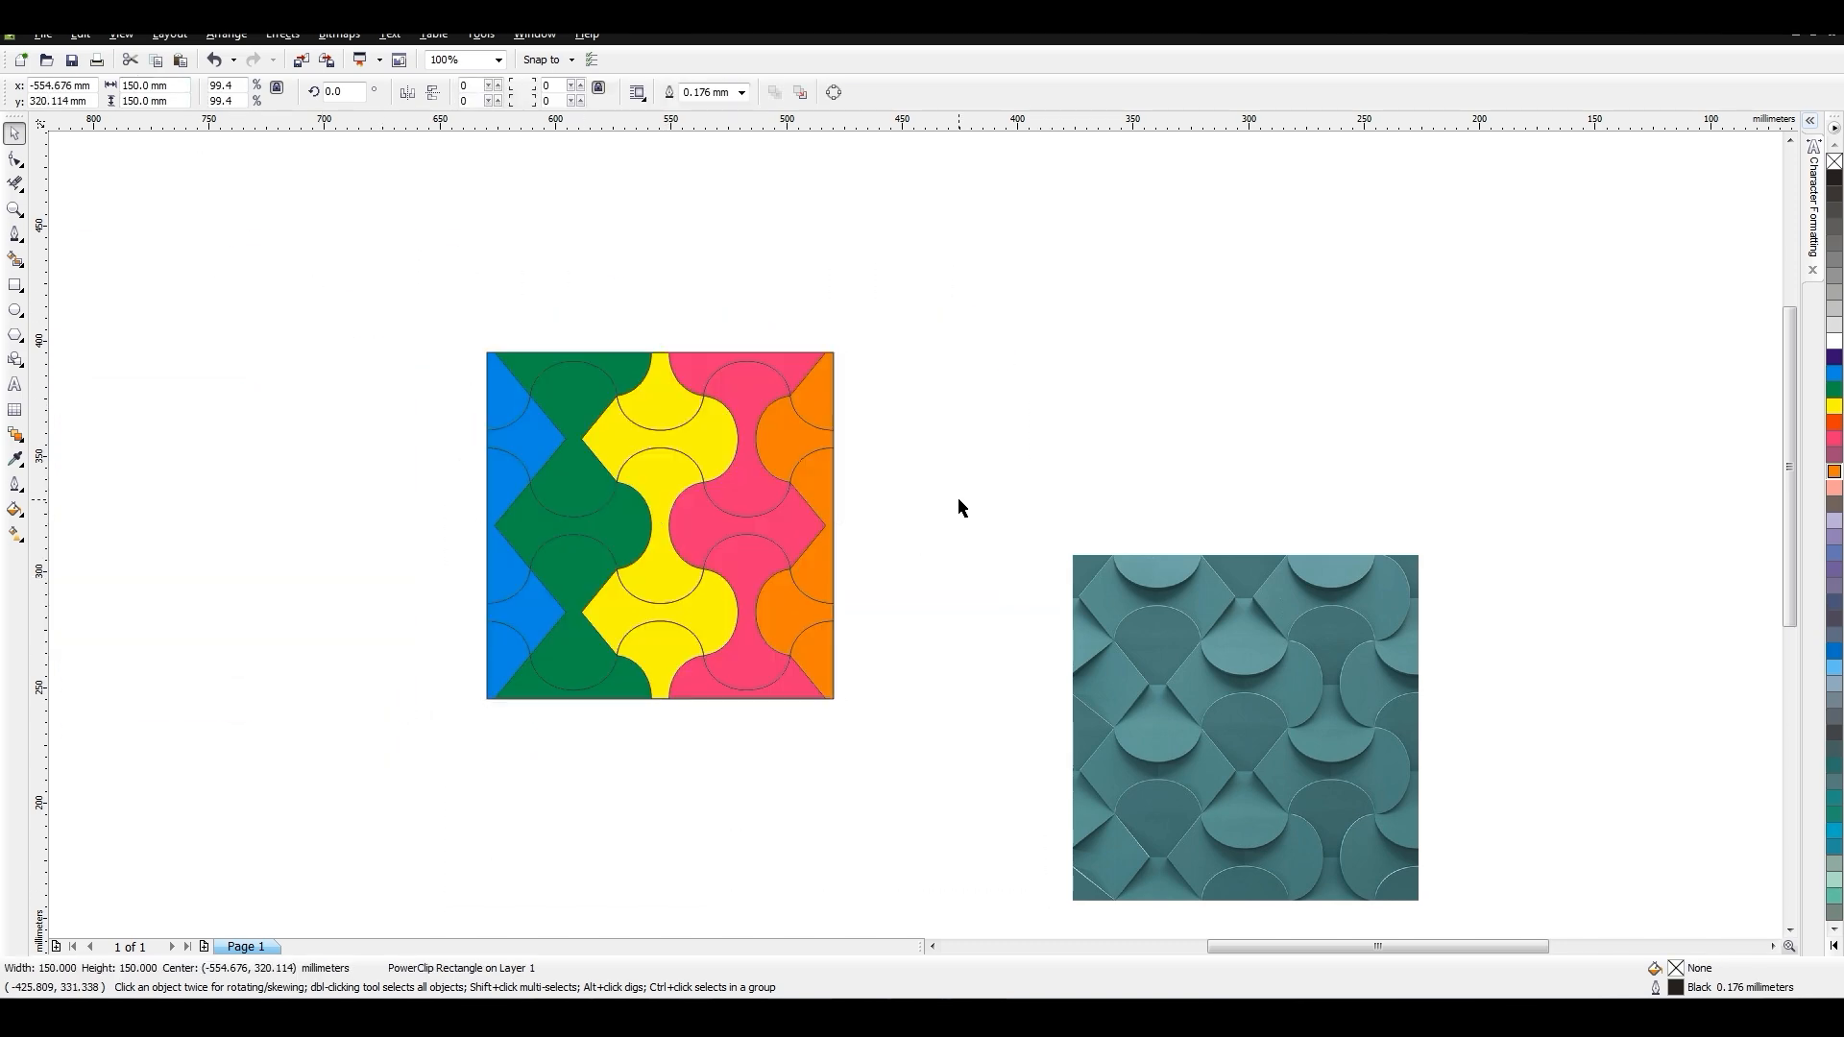
# Extract the coloured tiles from the PowerClip square.
pyautogui.rightClick(735, 512)
pyautogui.click(778, 586)
pyautogui.click(574, 740)
pyautogui.click(488, 671)
pyautogui.click(436, 319)
pyautogui.moveTo(404, 314); pyautogui.dragTo(924, 738)
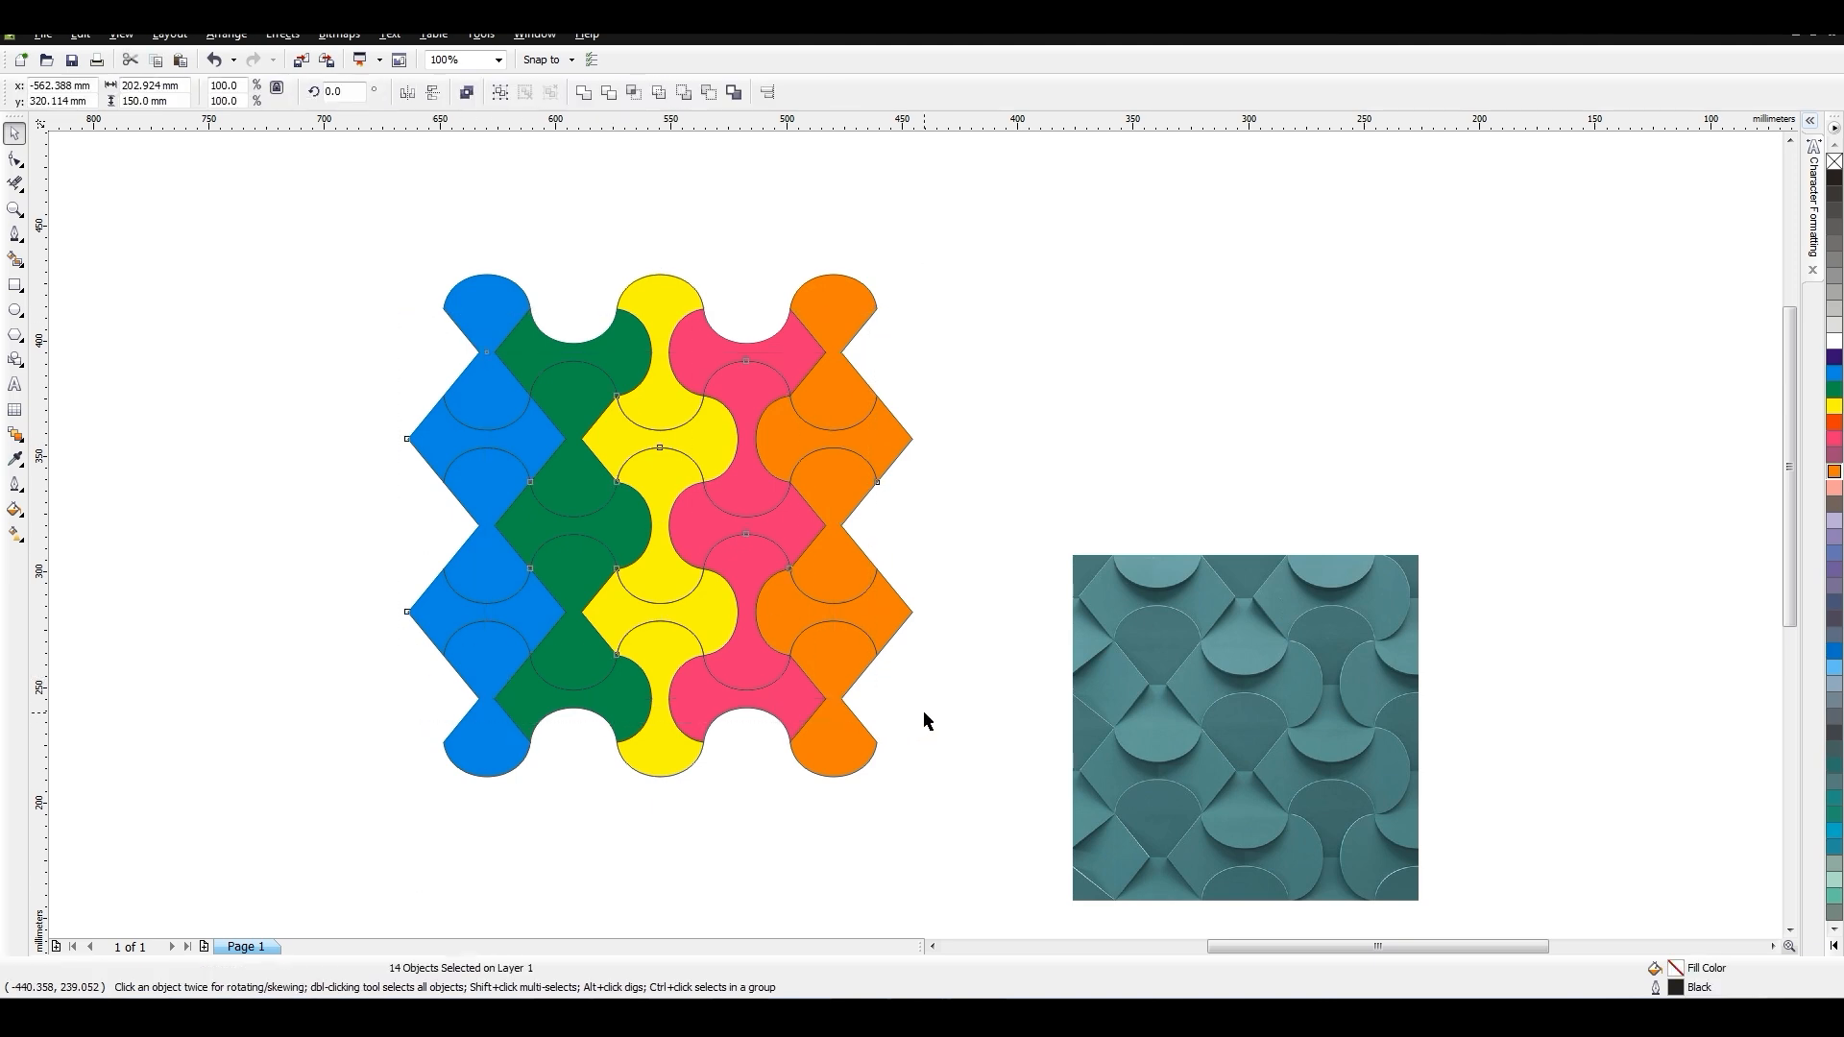
# Send the empty square behind the coloured tiles and set its size to 200 mm.
pyautogui.click(924, 711)
pyautogui.click(833, 663)
pyautogui.hotkey('shift', 'pagedown')
pyautogui.doubleClick(170, 85)
pyautogui.write('200')
pyautogui.press('Return')
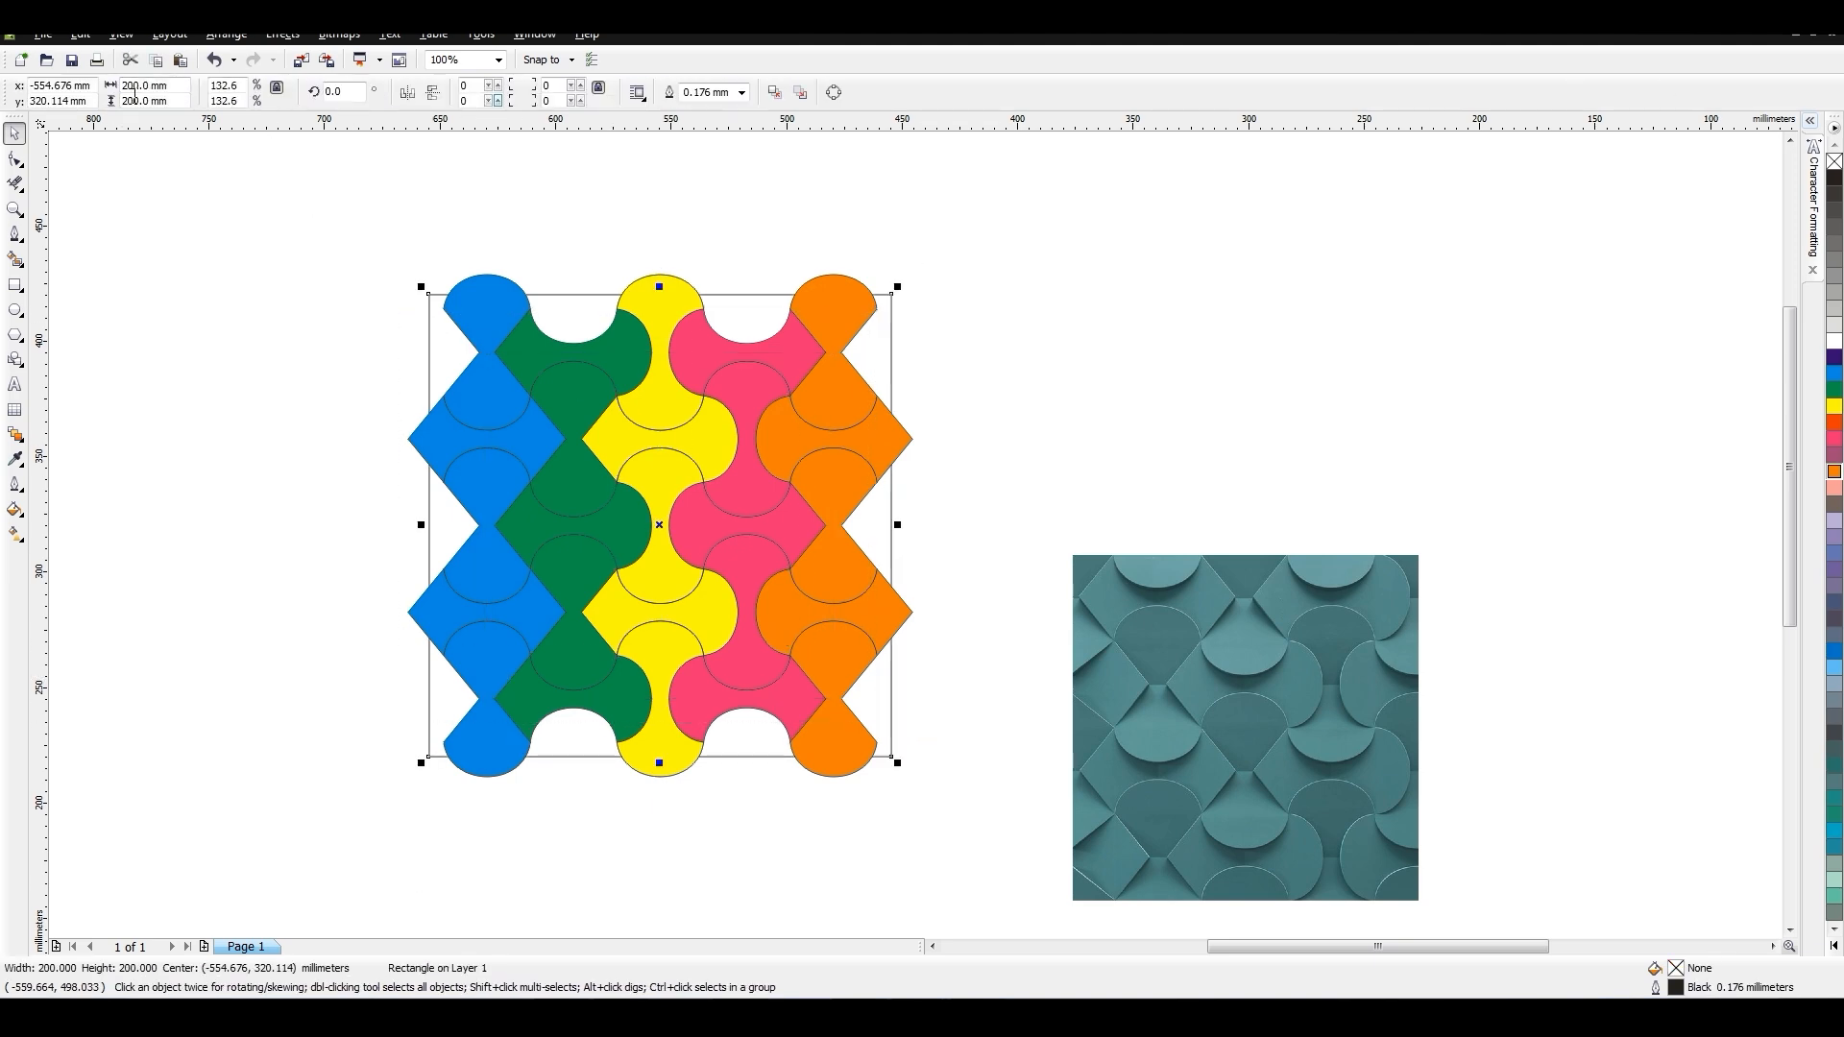
# Try a 300 mm size for the square behind the tiles and settle on 250 by 250 mm.
pyautogui.doubleClick(164, 85)
pyautogui.write('300')
pyautogui.doubleClick(144, 102)
pyautogui.write('300')
pyautogui.press('Return')
pyautogui.doubleClick(144, 85)
pyautogui.write('250')
pyautogui.doubleClick(144, 102)
pyautogui.write('250')
pyautogui.press('Return')
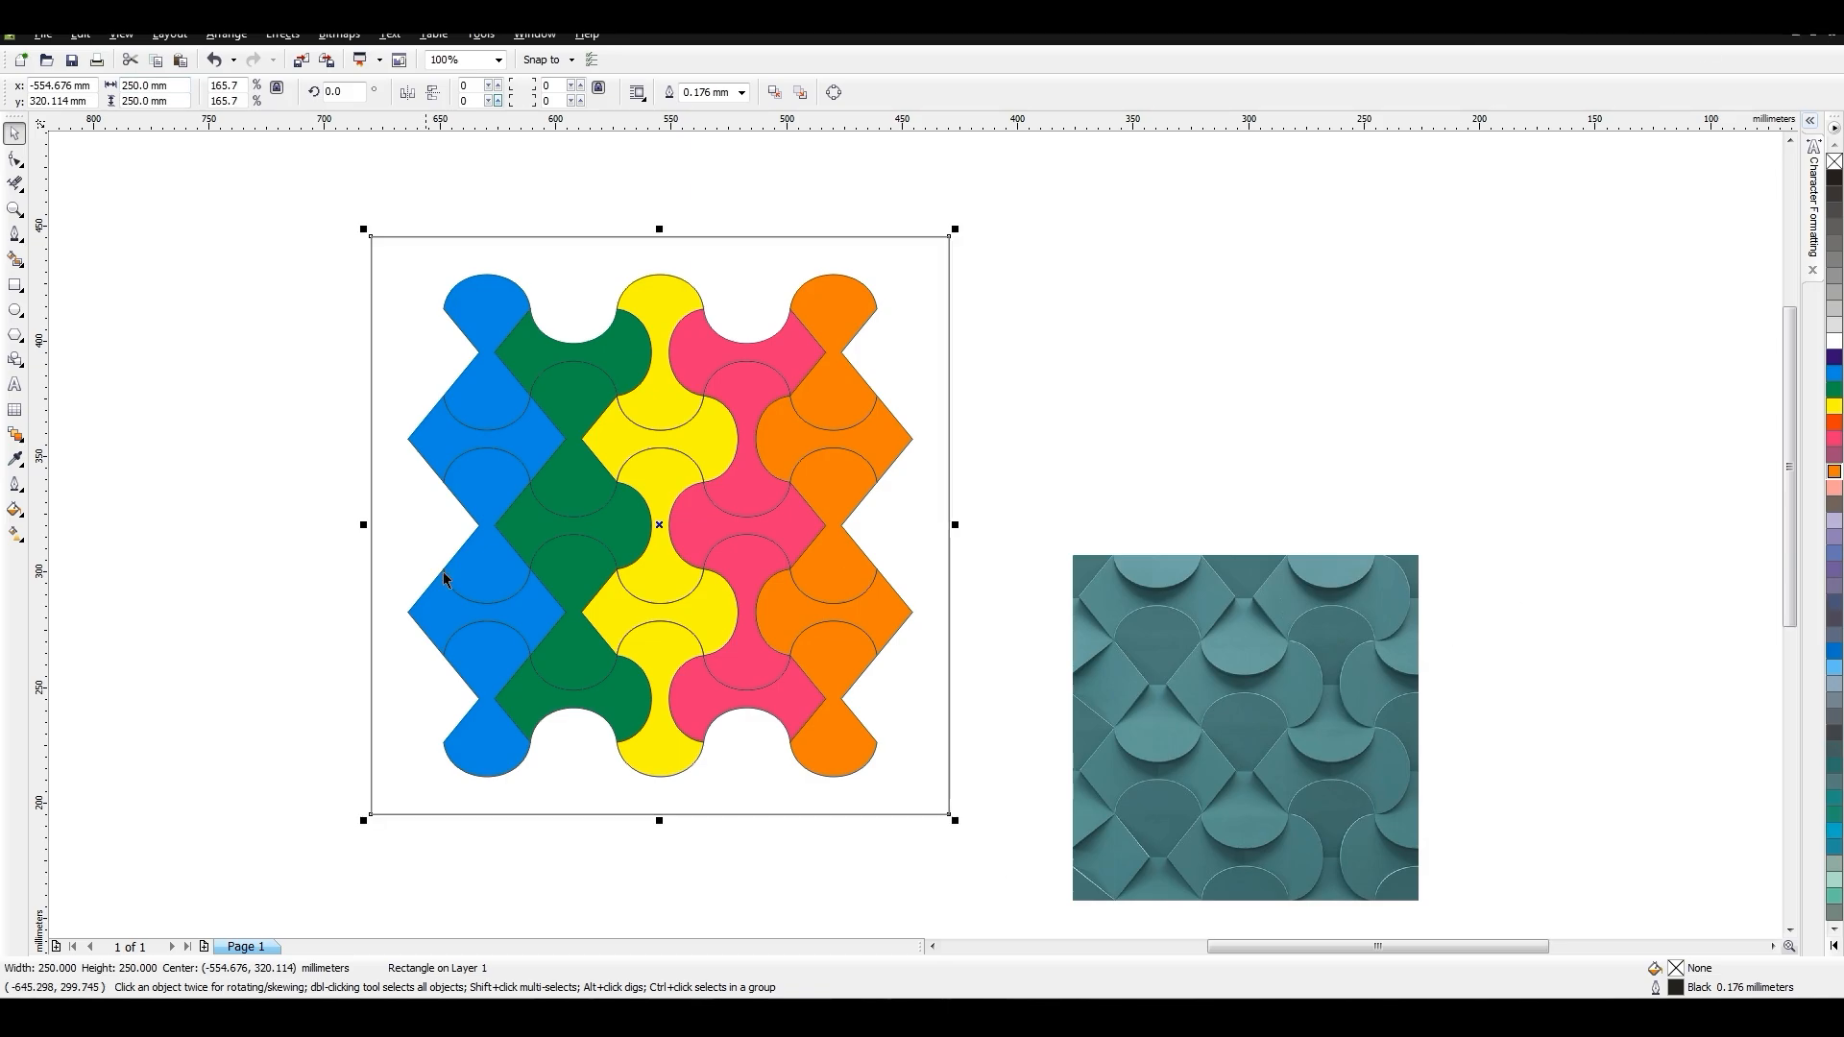
pyautogui.click(605, 855)
# Delete the old dark blue tile assembly and the reference image beneath it from the page.
pyautogui.click(624, 1014)
pyautogui.click(1242, 326)
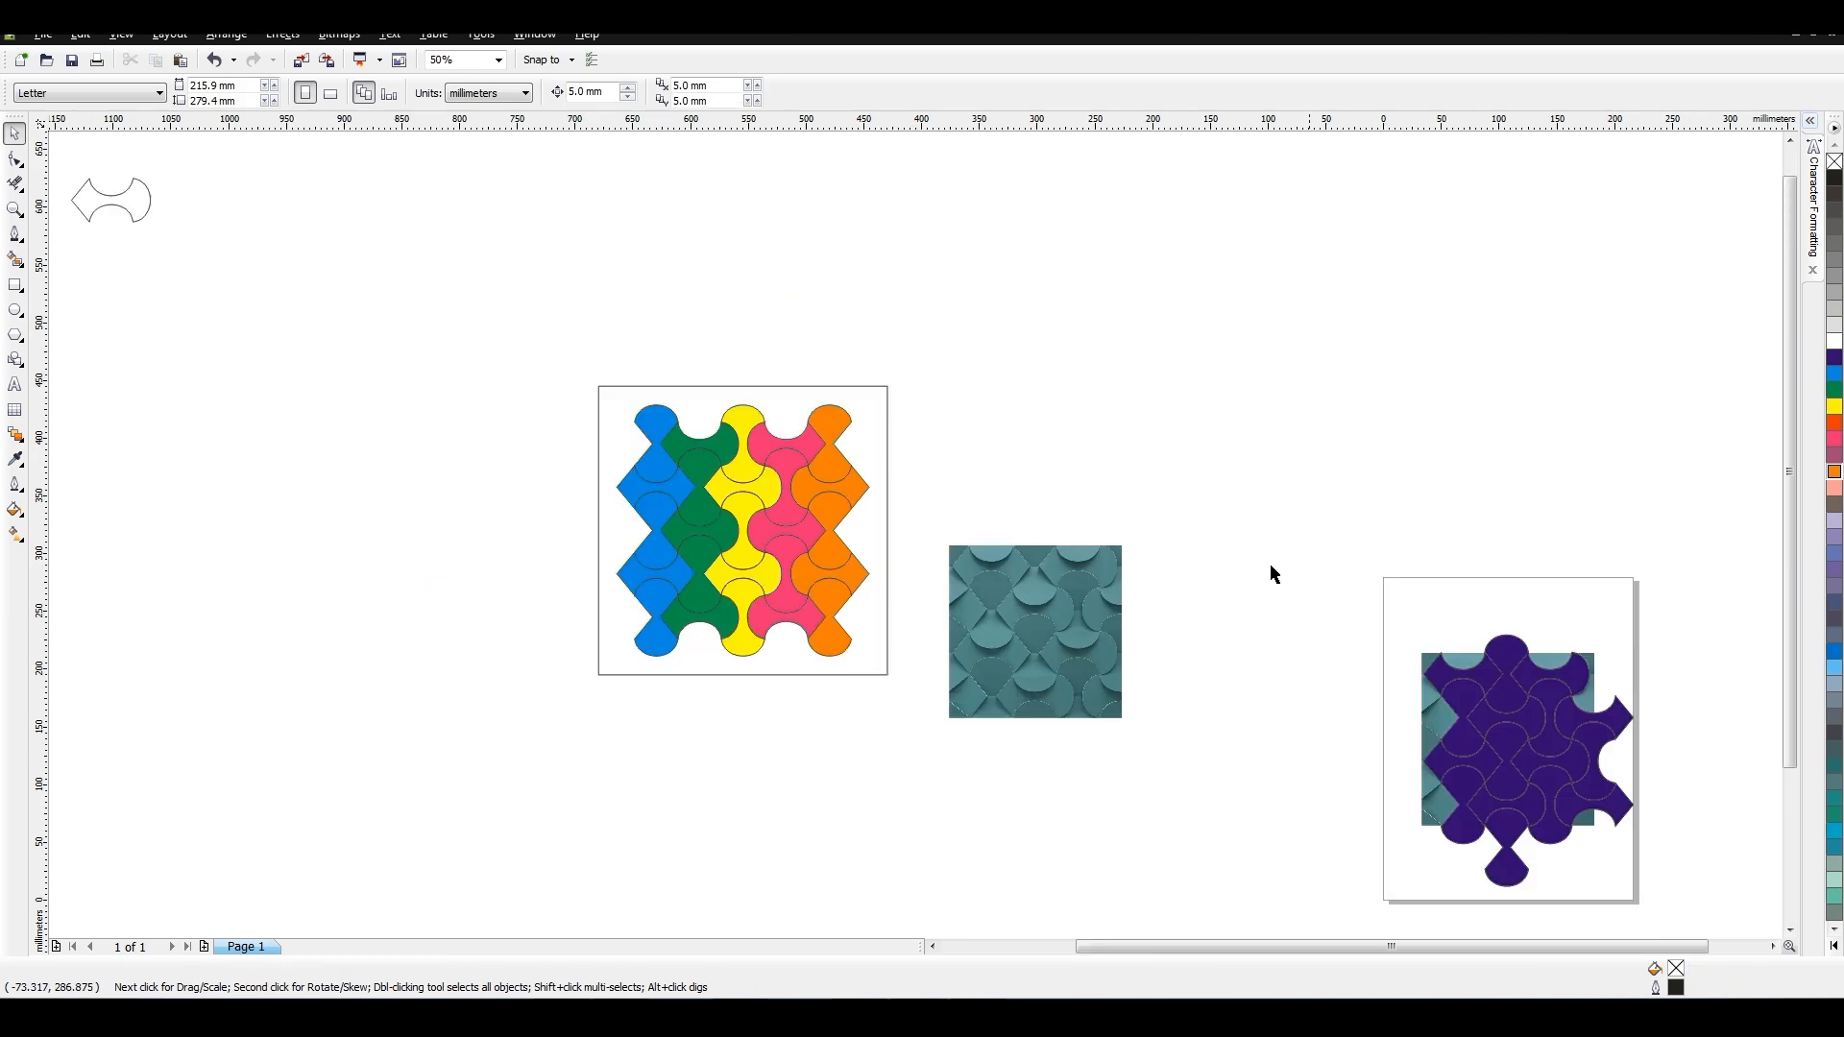
pyautogui.moveTo(1358, 514); pyautogui.dragTo(1690, 924)
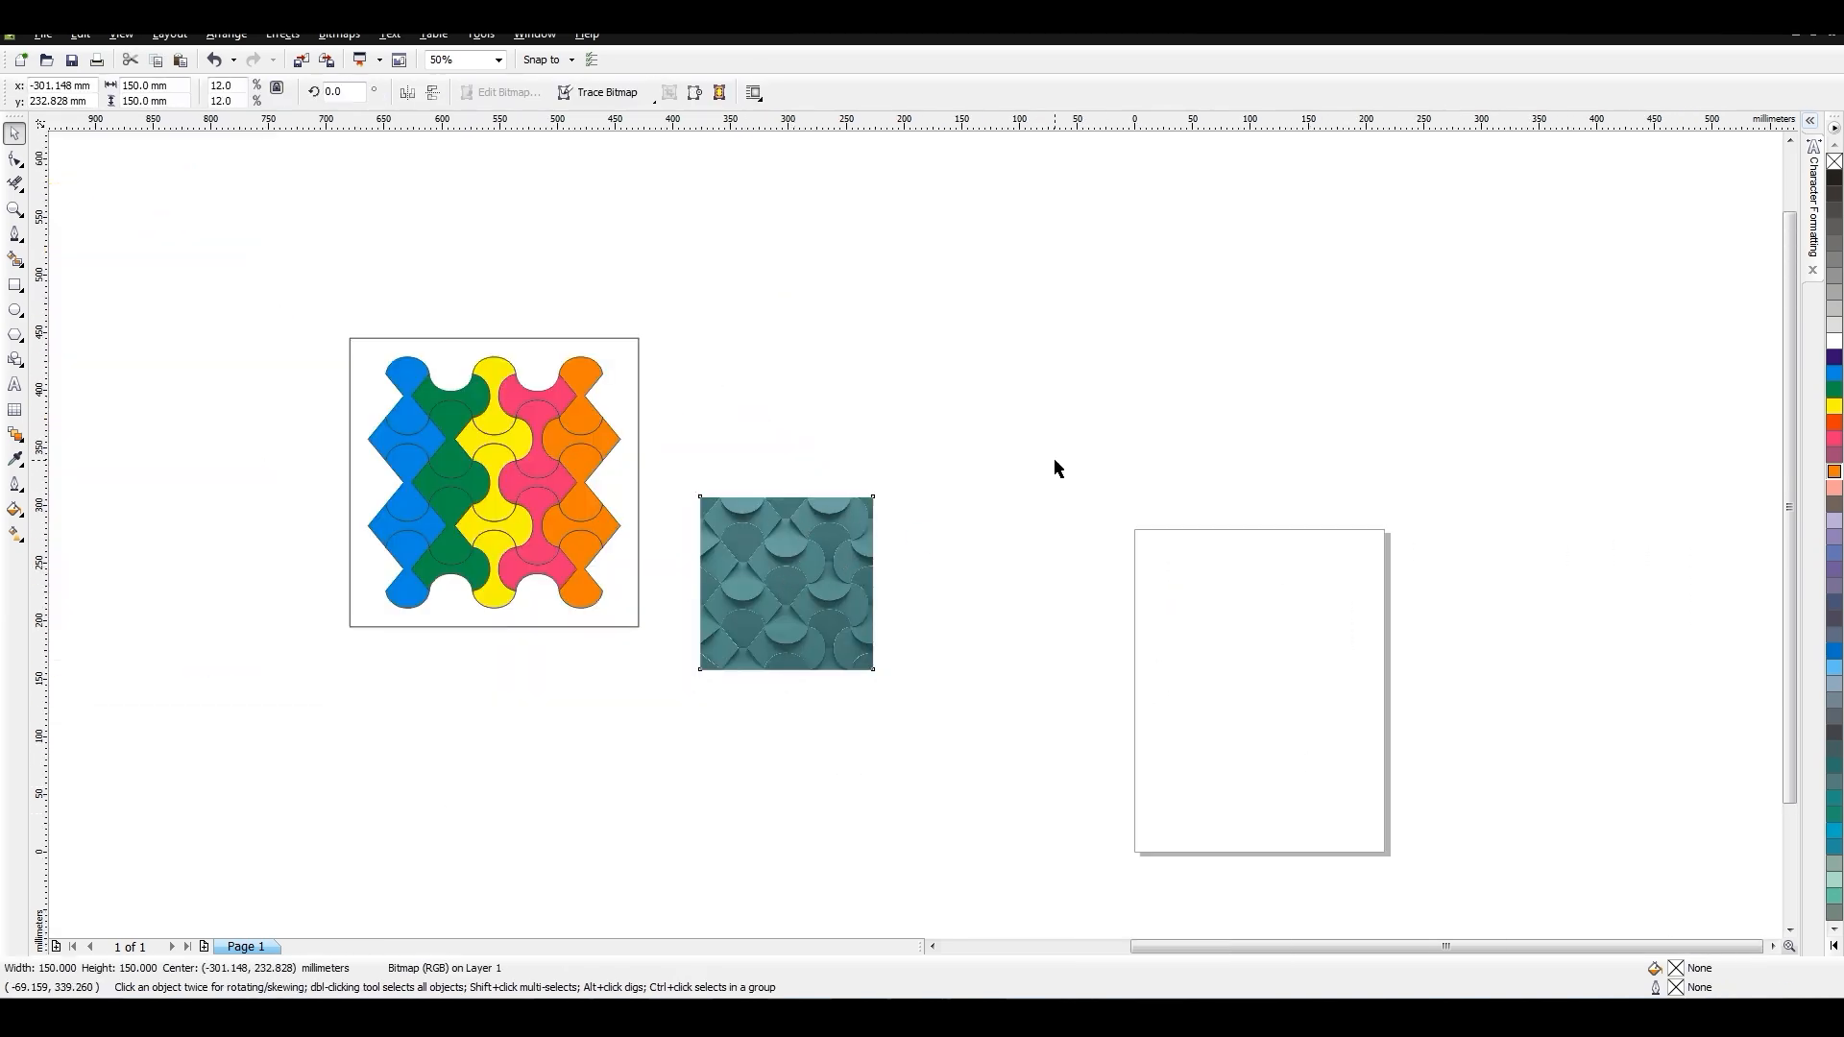
# Try to align the remaining reference image behind the coloured tiles, nudging it sideways.
pyautogui.moveTo(851, 546); pyautogui.dragTo(560, 423)
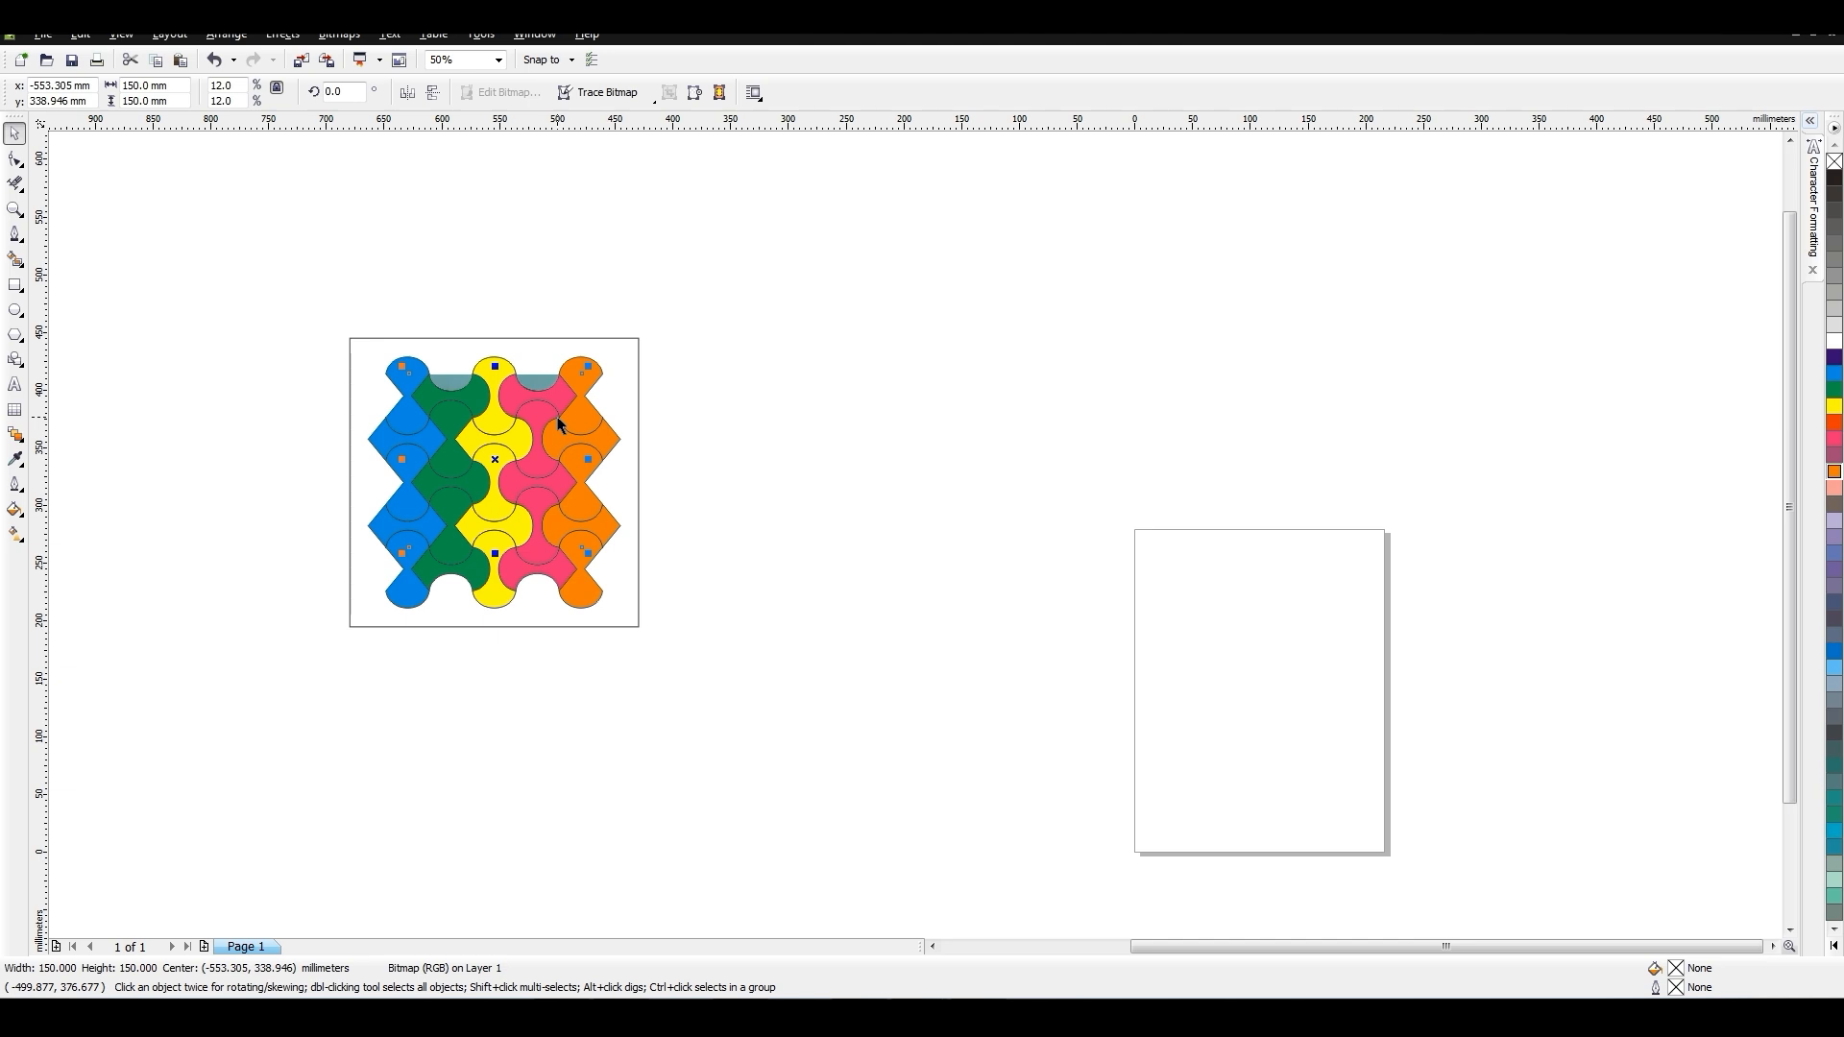
pyautogui.press('Right')
pyautogui.press('Right')
pyautogui.press('Right')
pyautogui.press('Right')
pyautogui.press('Right')
pyautogui.press('Right')
pyautogui.press('Right')
pyautogui.press('Right')
# Move the reference image clear of the framed pattern and make an unfilled, grouped copy of all the coloured tiles below it.
pyautogui.moveTo(675, 465); pyautogui.dragTo(905, 608)
pyautogui.moveTo(275, 309); pyautogui.dragTo(644, 673)
pyautogui.moveTo(556, 556); pyautogui.dragTo(770, 867)
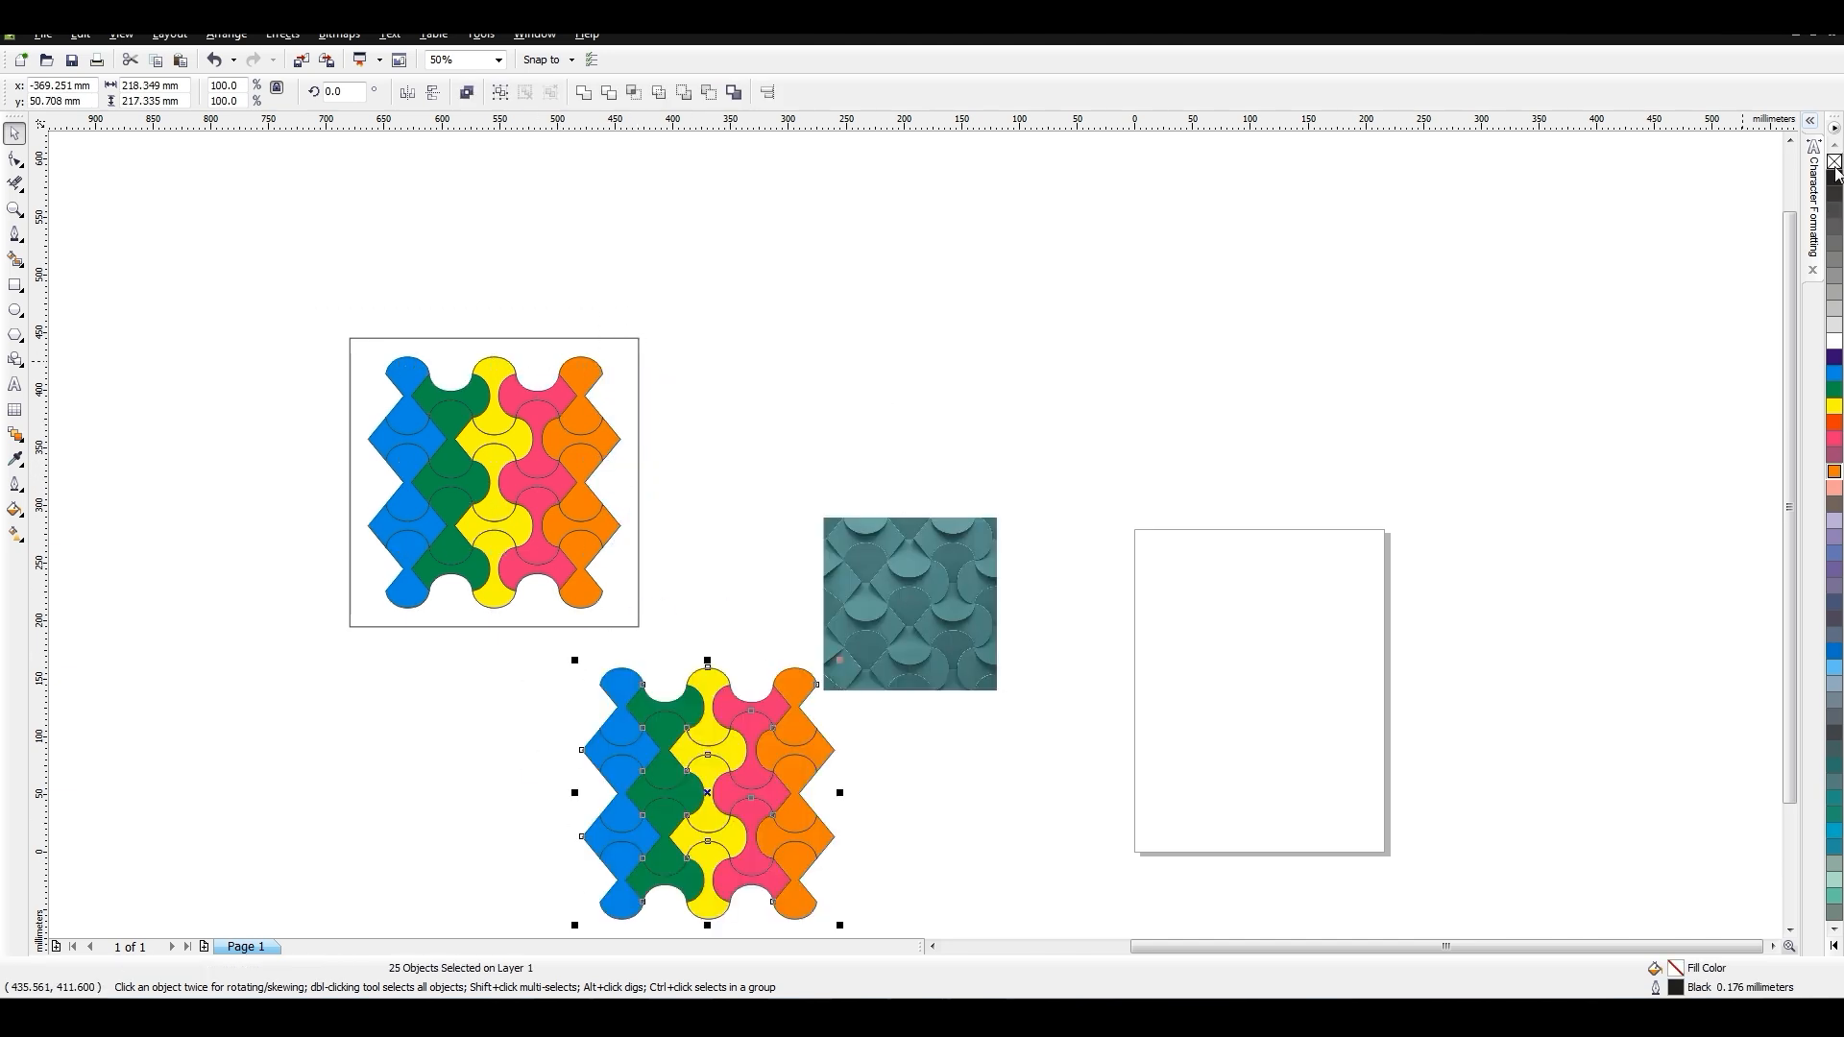
pyautogui.click(1835, 164)
pyautogui.hotkey('ctrl', 'g')
# Place the grouped tile outlines over the reference image so their curves match its pattern.
pyautogui.moveTo(644, 676); pyautogui.dragTo(878, 590)
pyautogui.click(862, 448)
pyautogui.scroll(1, 867, 569)
pyautogui.click(619, 843)
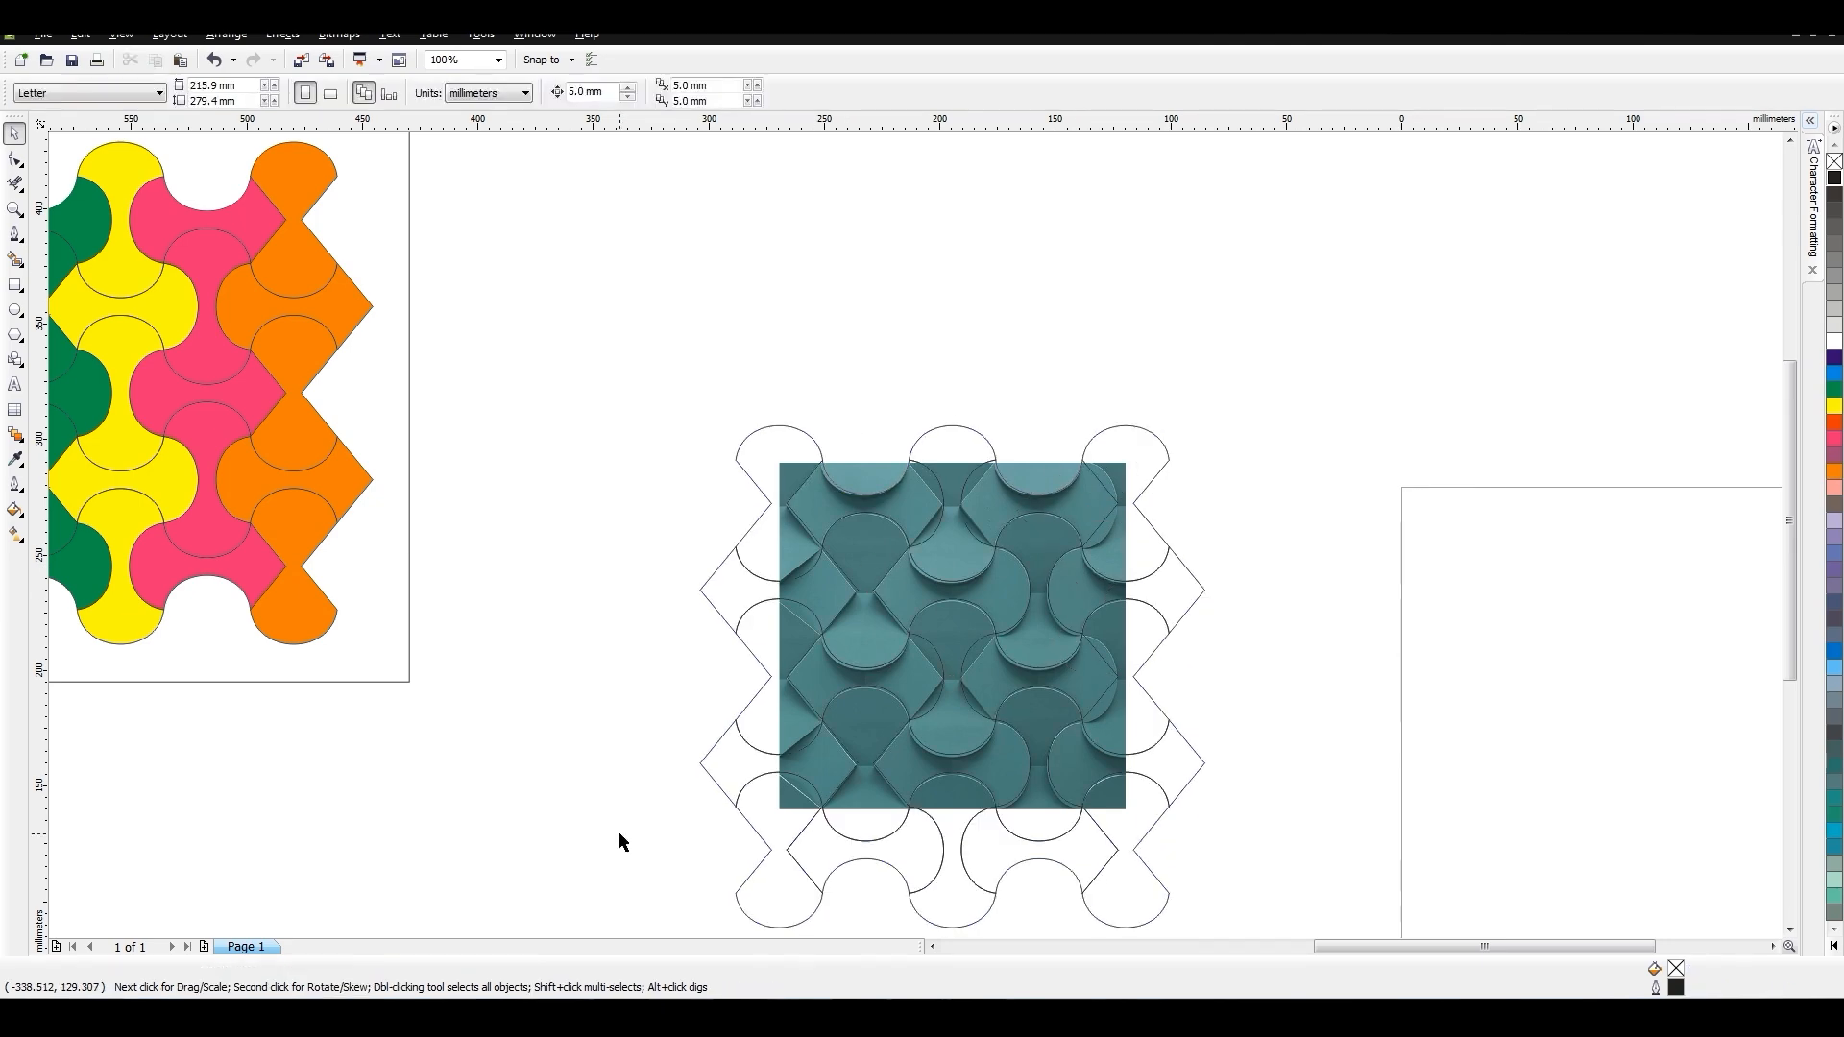
pyautogui.click(1149, 726)
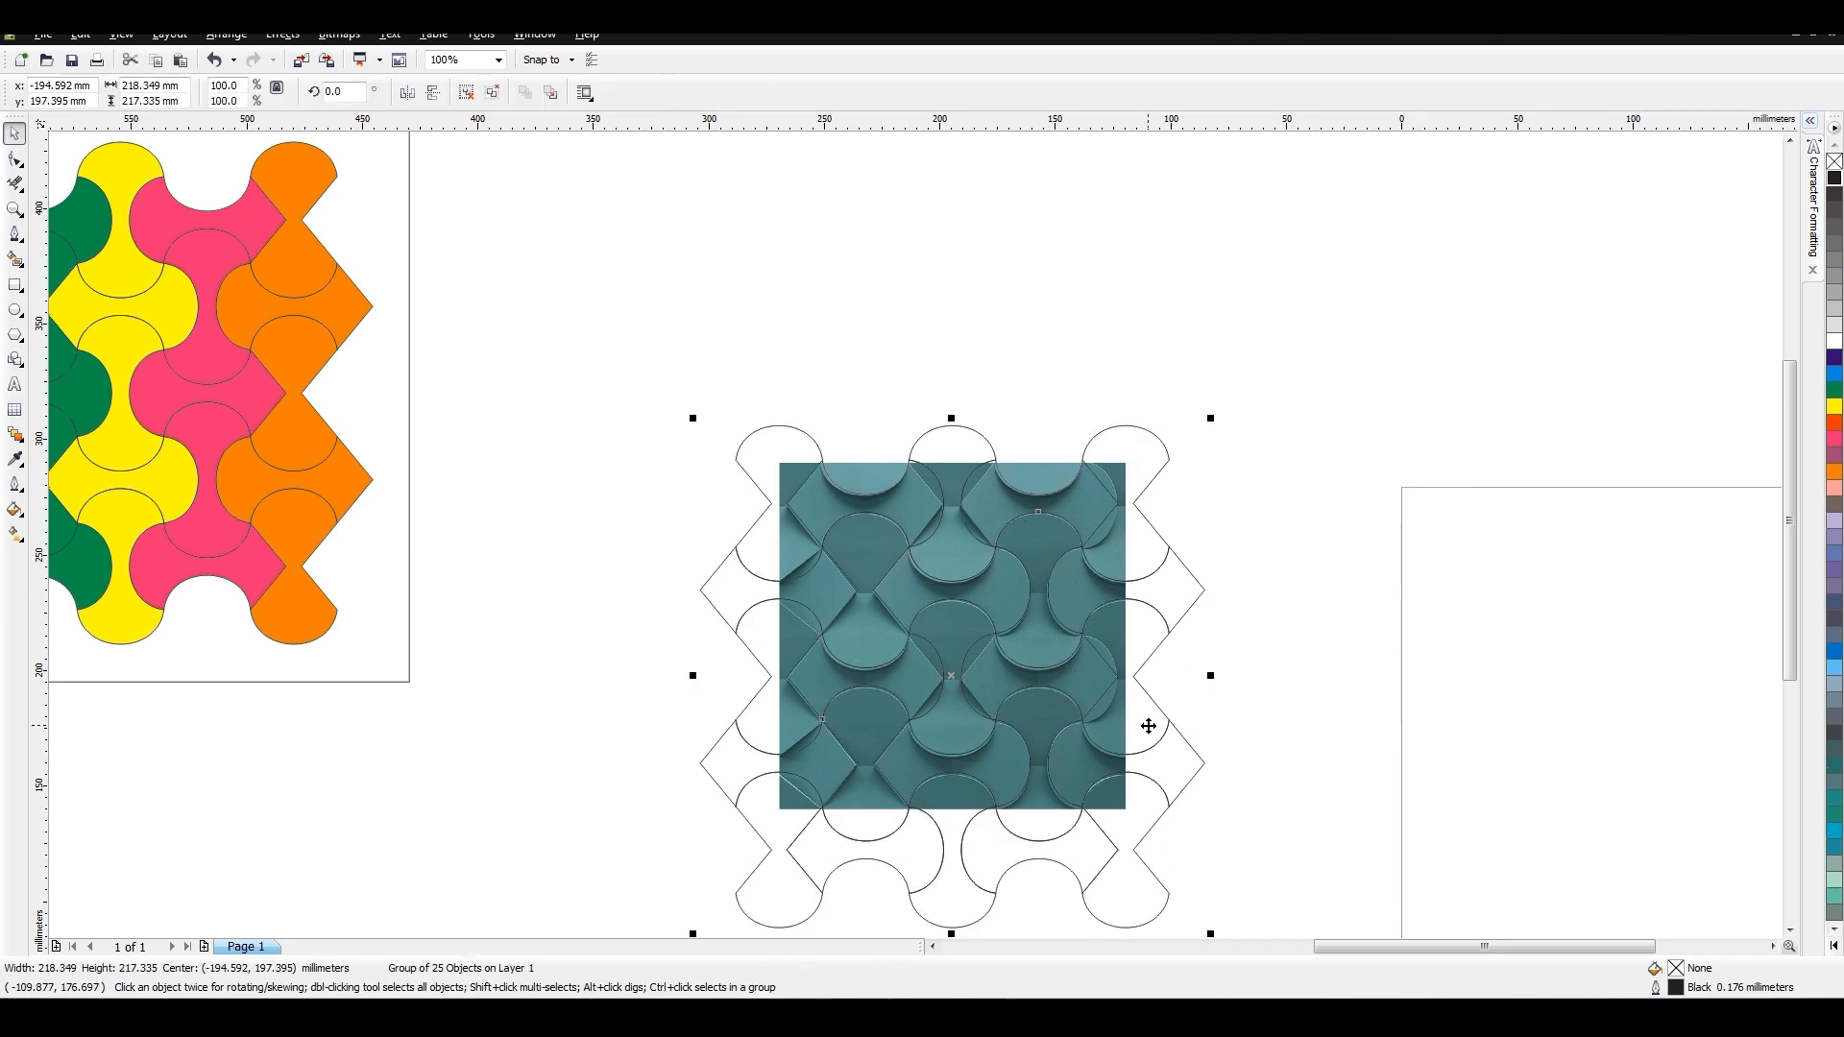
# Reposition the grouped tile outlines up and to the right over the reference image, and nudge them until the curves match.
pyautogui.moveTo(1149, 726); pyautogui.dragTo(1083, 543)
pyautogui.click(1140, 469)
pyautogui.click(1153, 460)
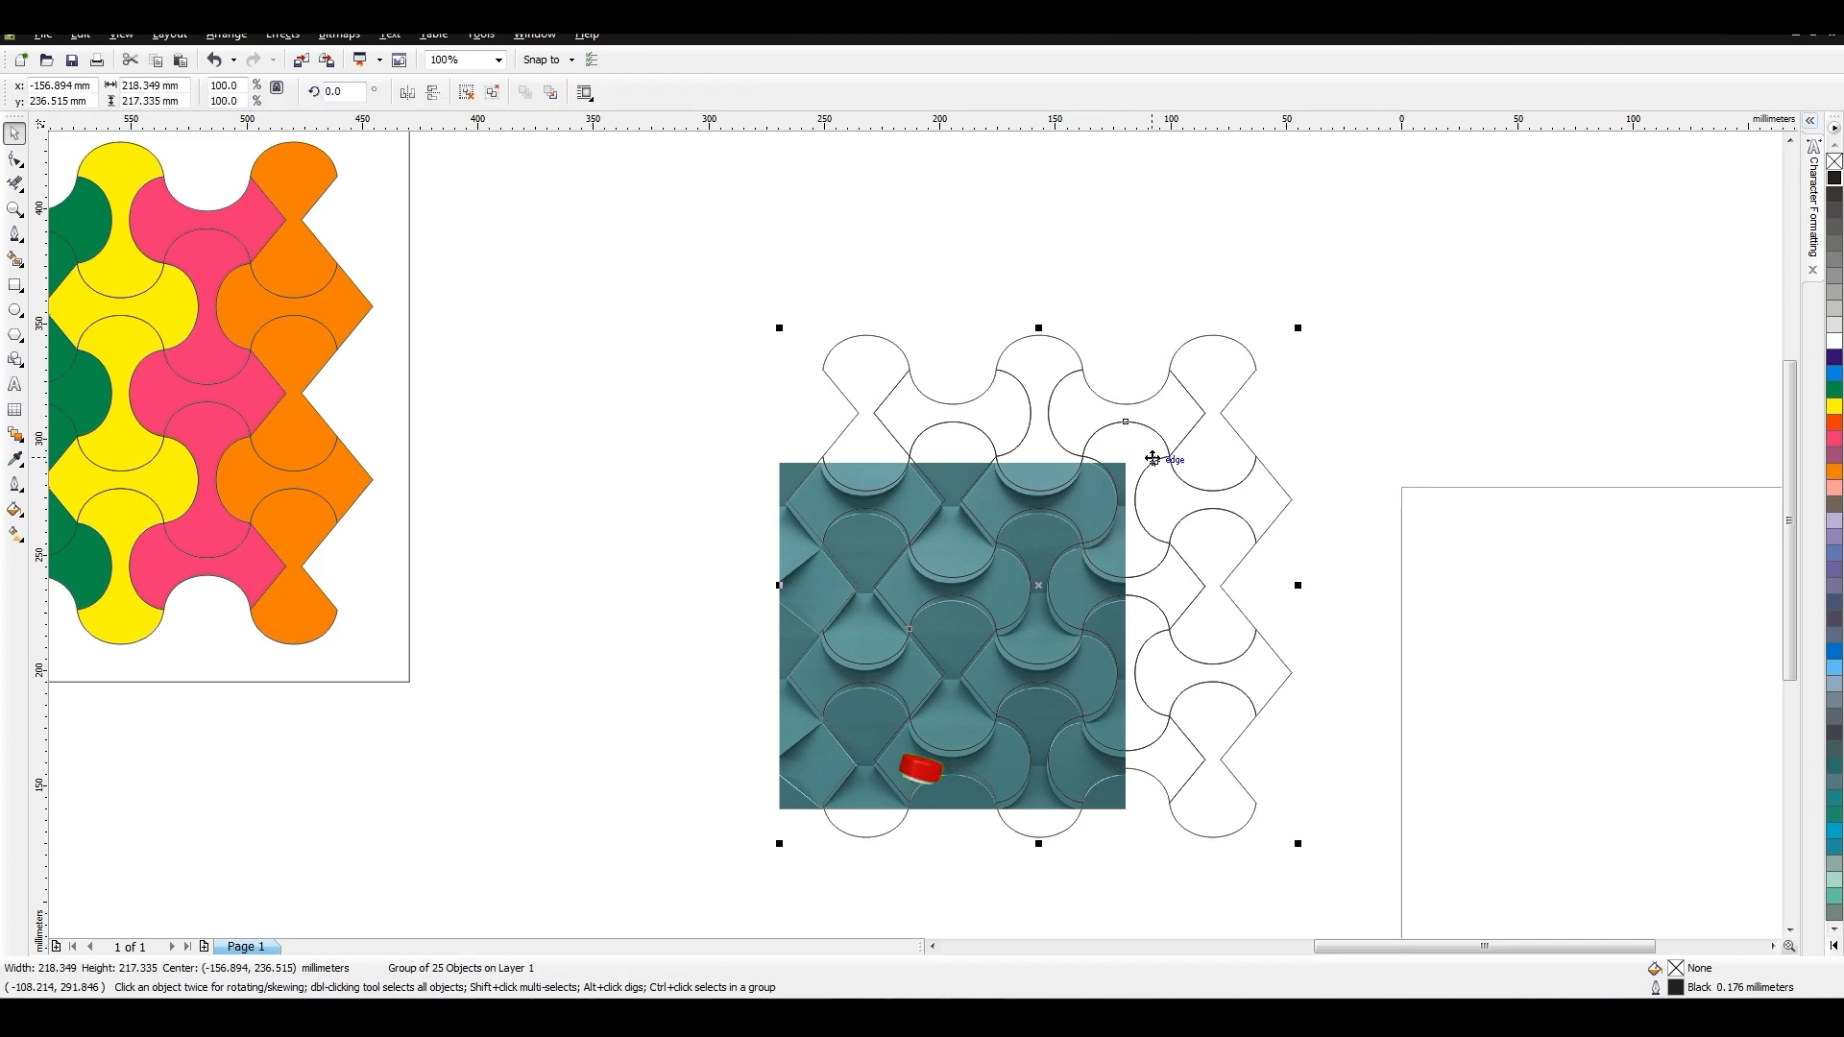
pyautogui.press('Down')
pyautogui.press('Down')
pyautogui.press('Left')
pyautogui.press('Up')
# Try to extend the tile outlines with a second copy fitted against the reference image, and delete that copy.
pyautogui.moveTo(1250, 376); pyautogui.dragTo(808, 412)
pyautogui.rightClick(808, 412)
pyautogui.scroll(-2, 808, 413)
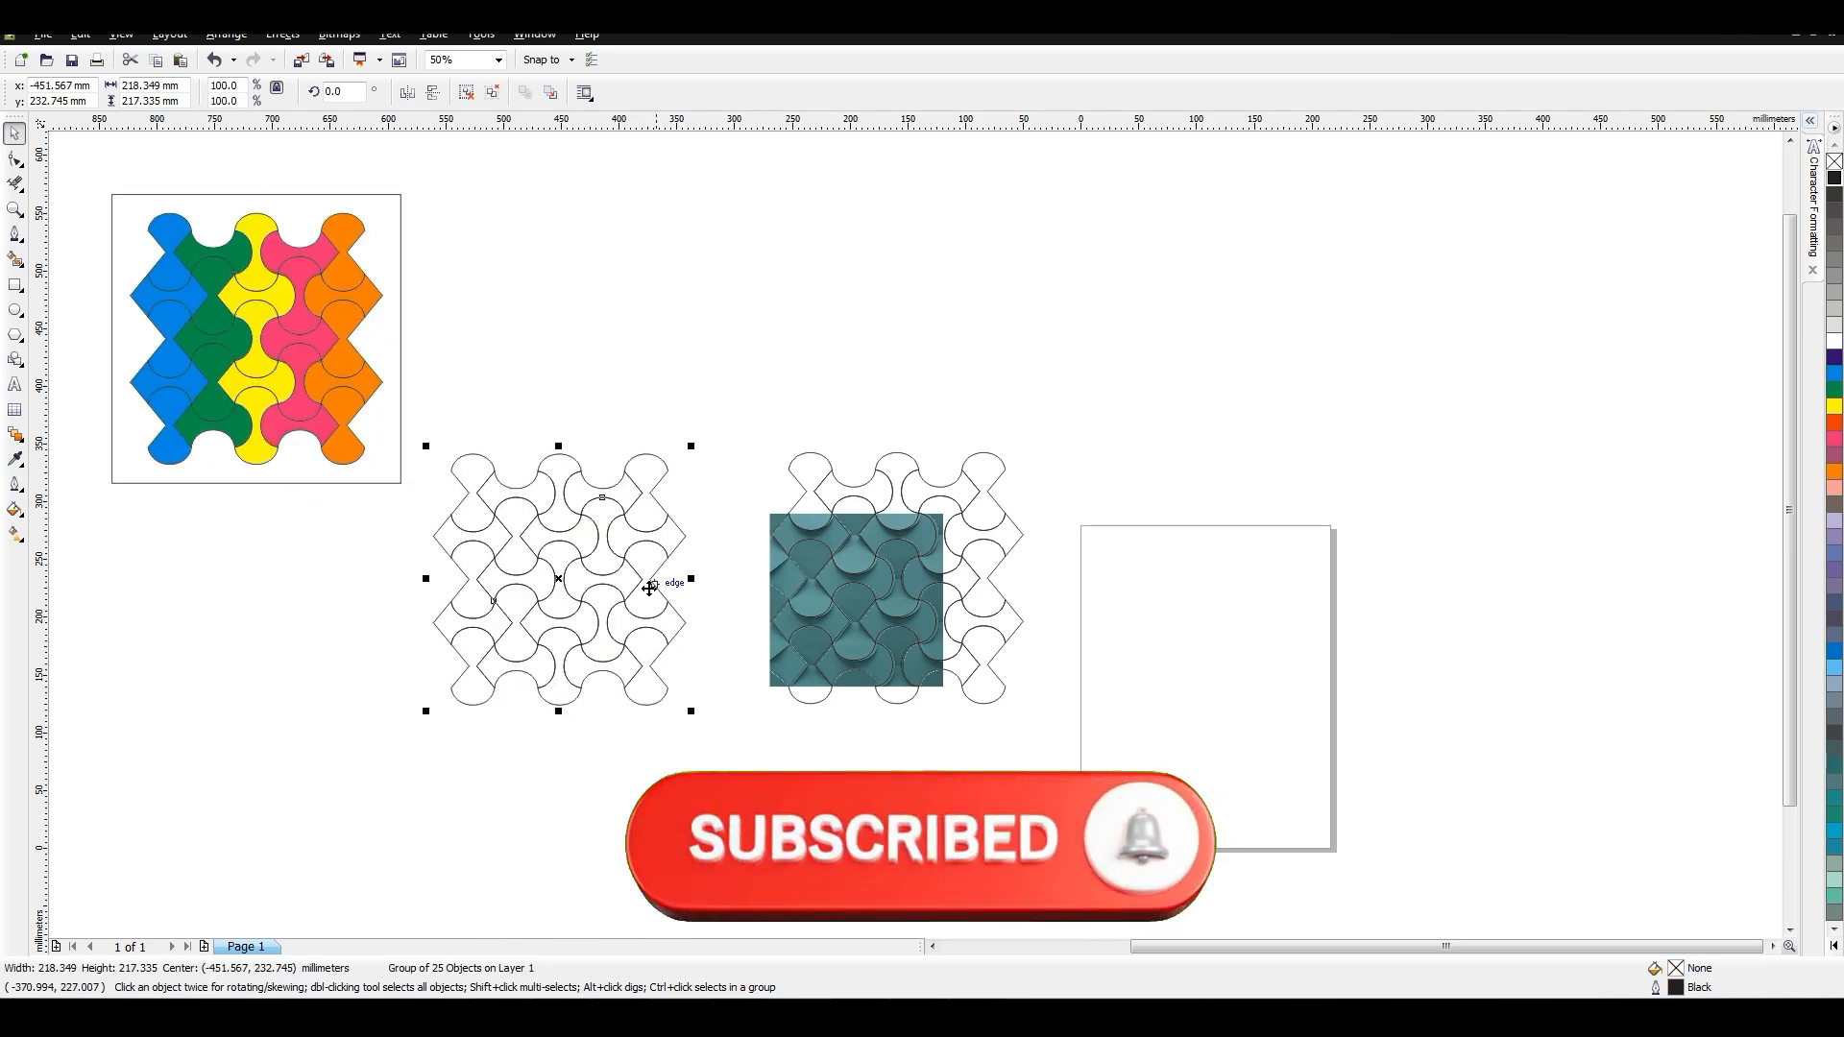
pyautogui.moveTo(683, 539); pyautogui.dragTo(805, 581)
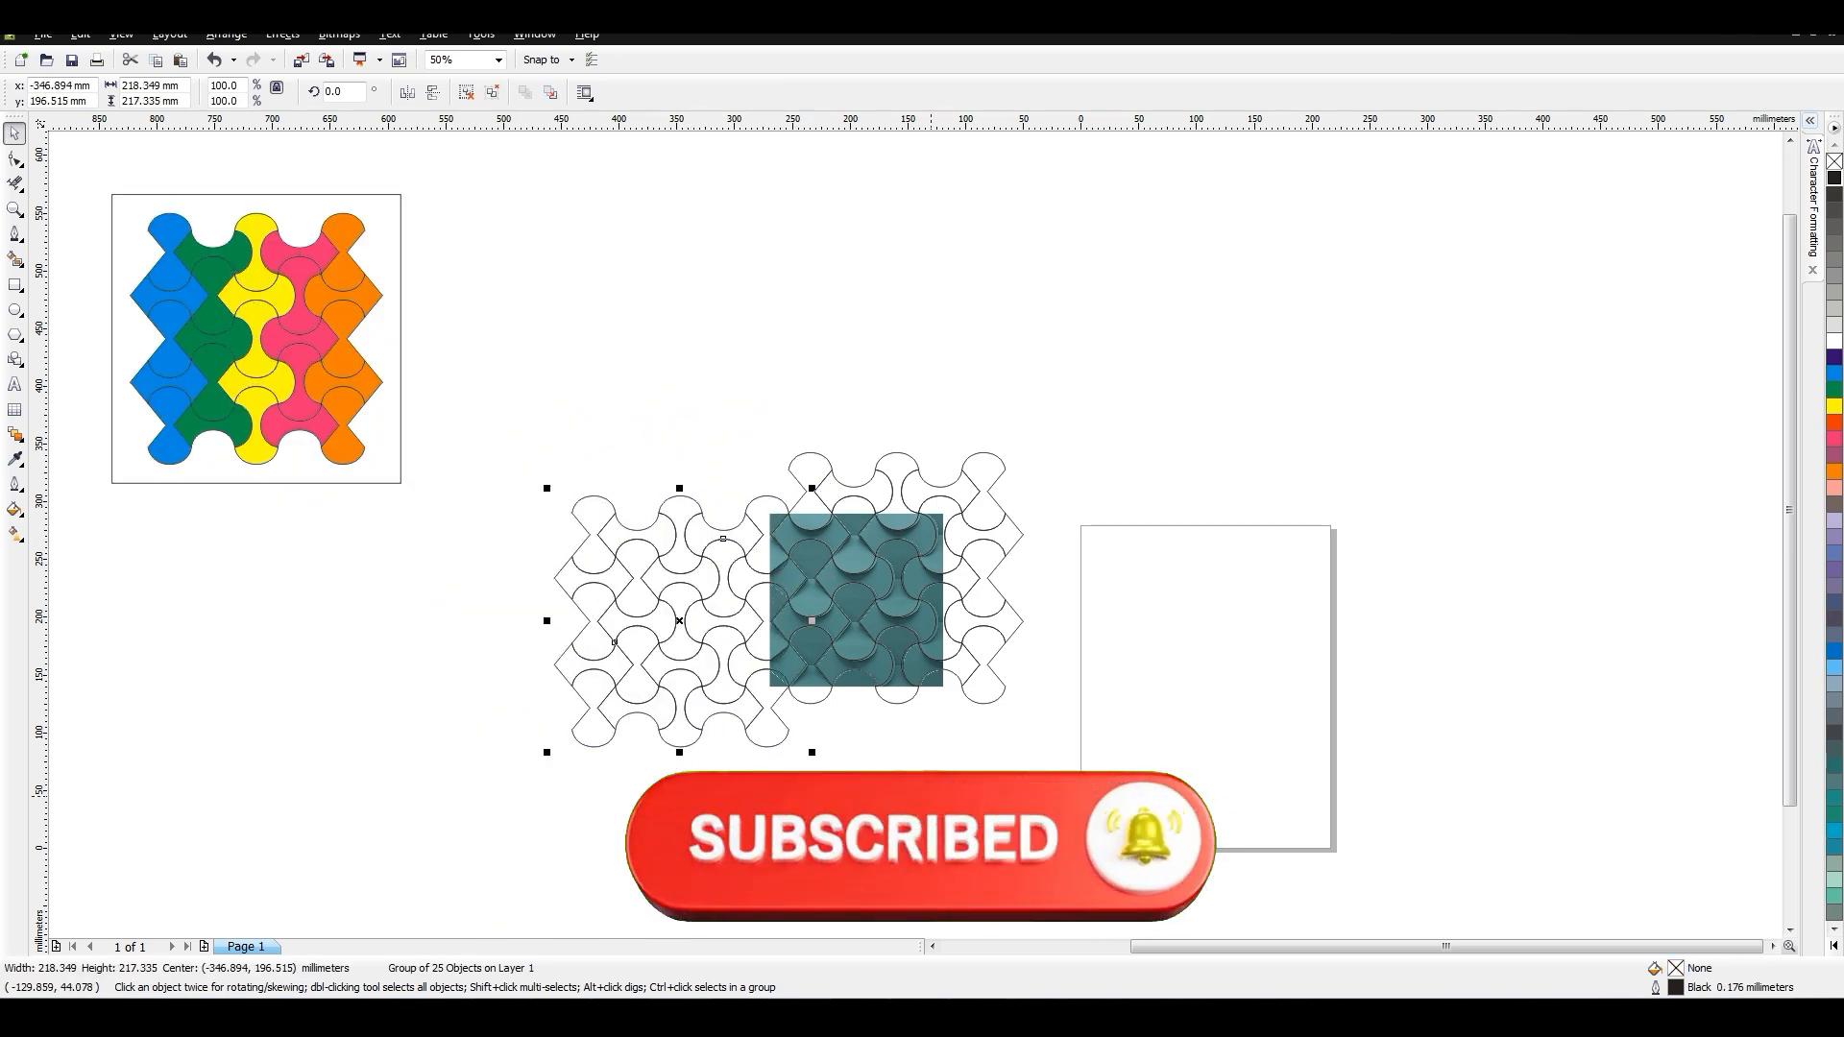
pyautogui.hotkey('ctrl', 'z')
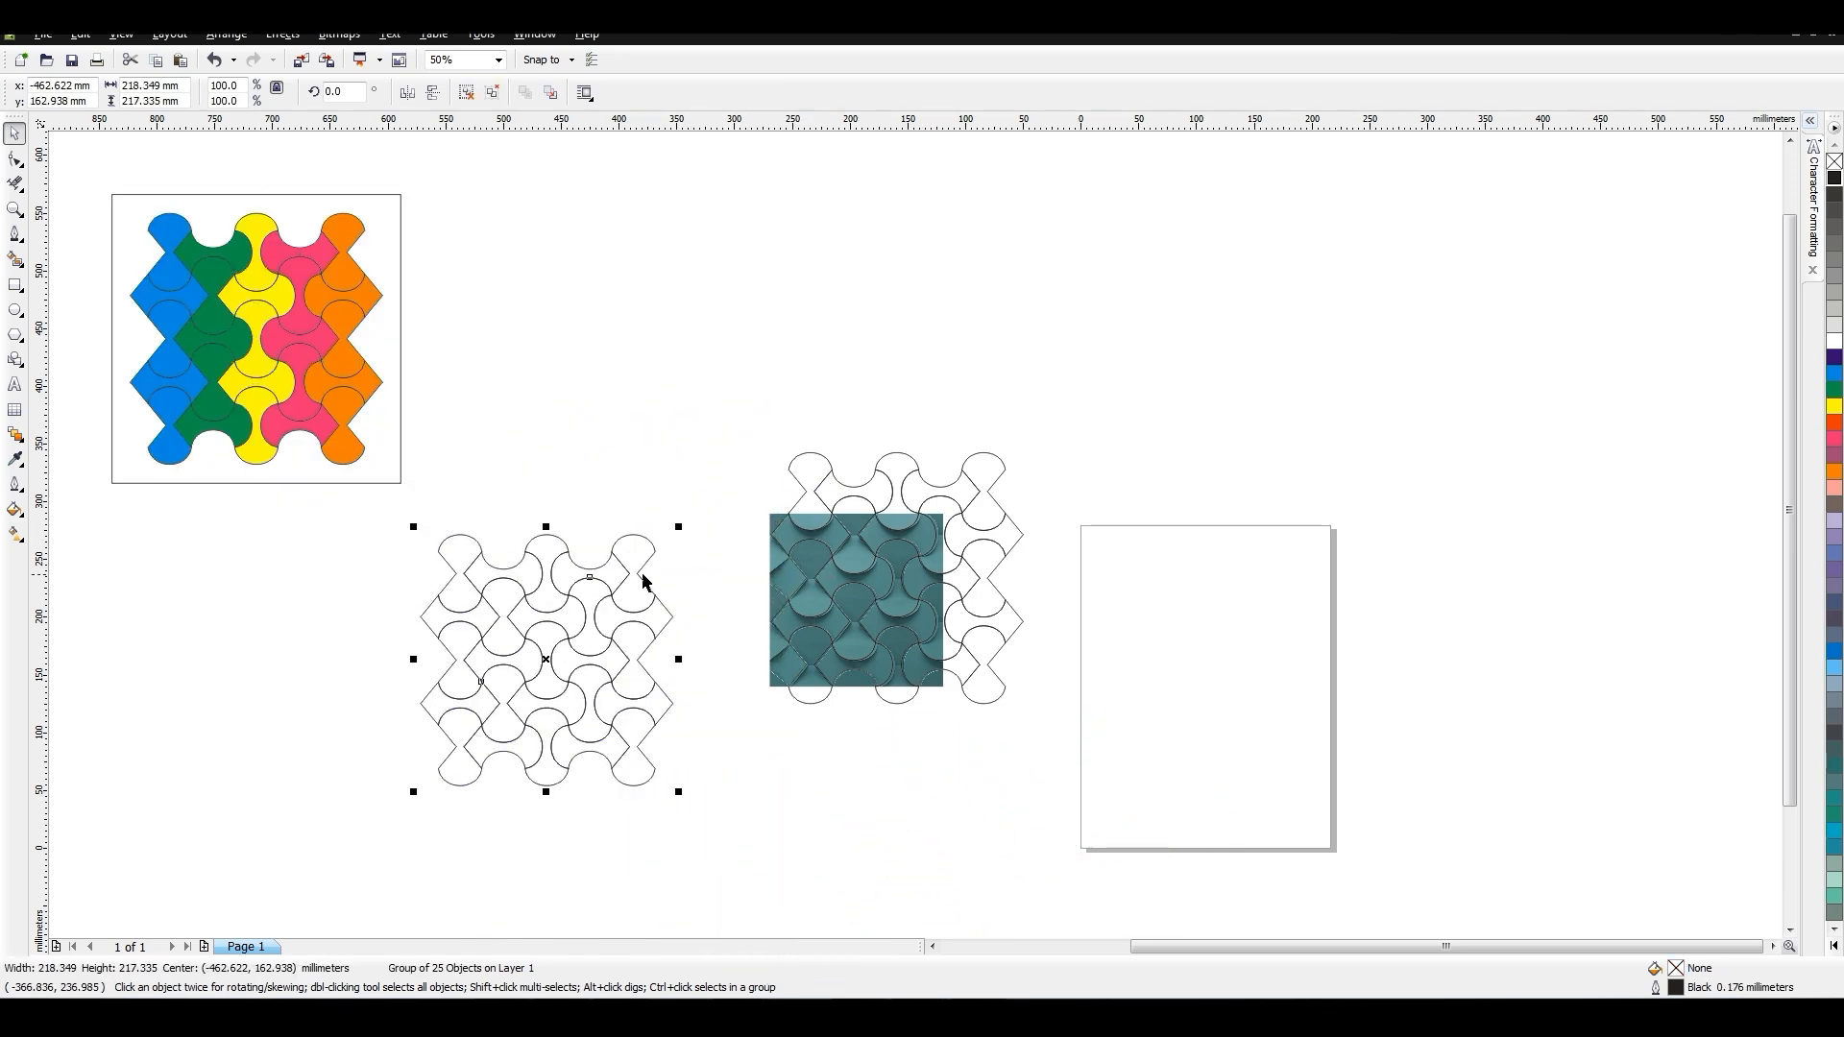
pyautogui.moveTo(663, 559); pyautogui.dragTo(789, 514)
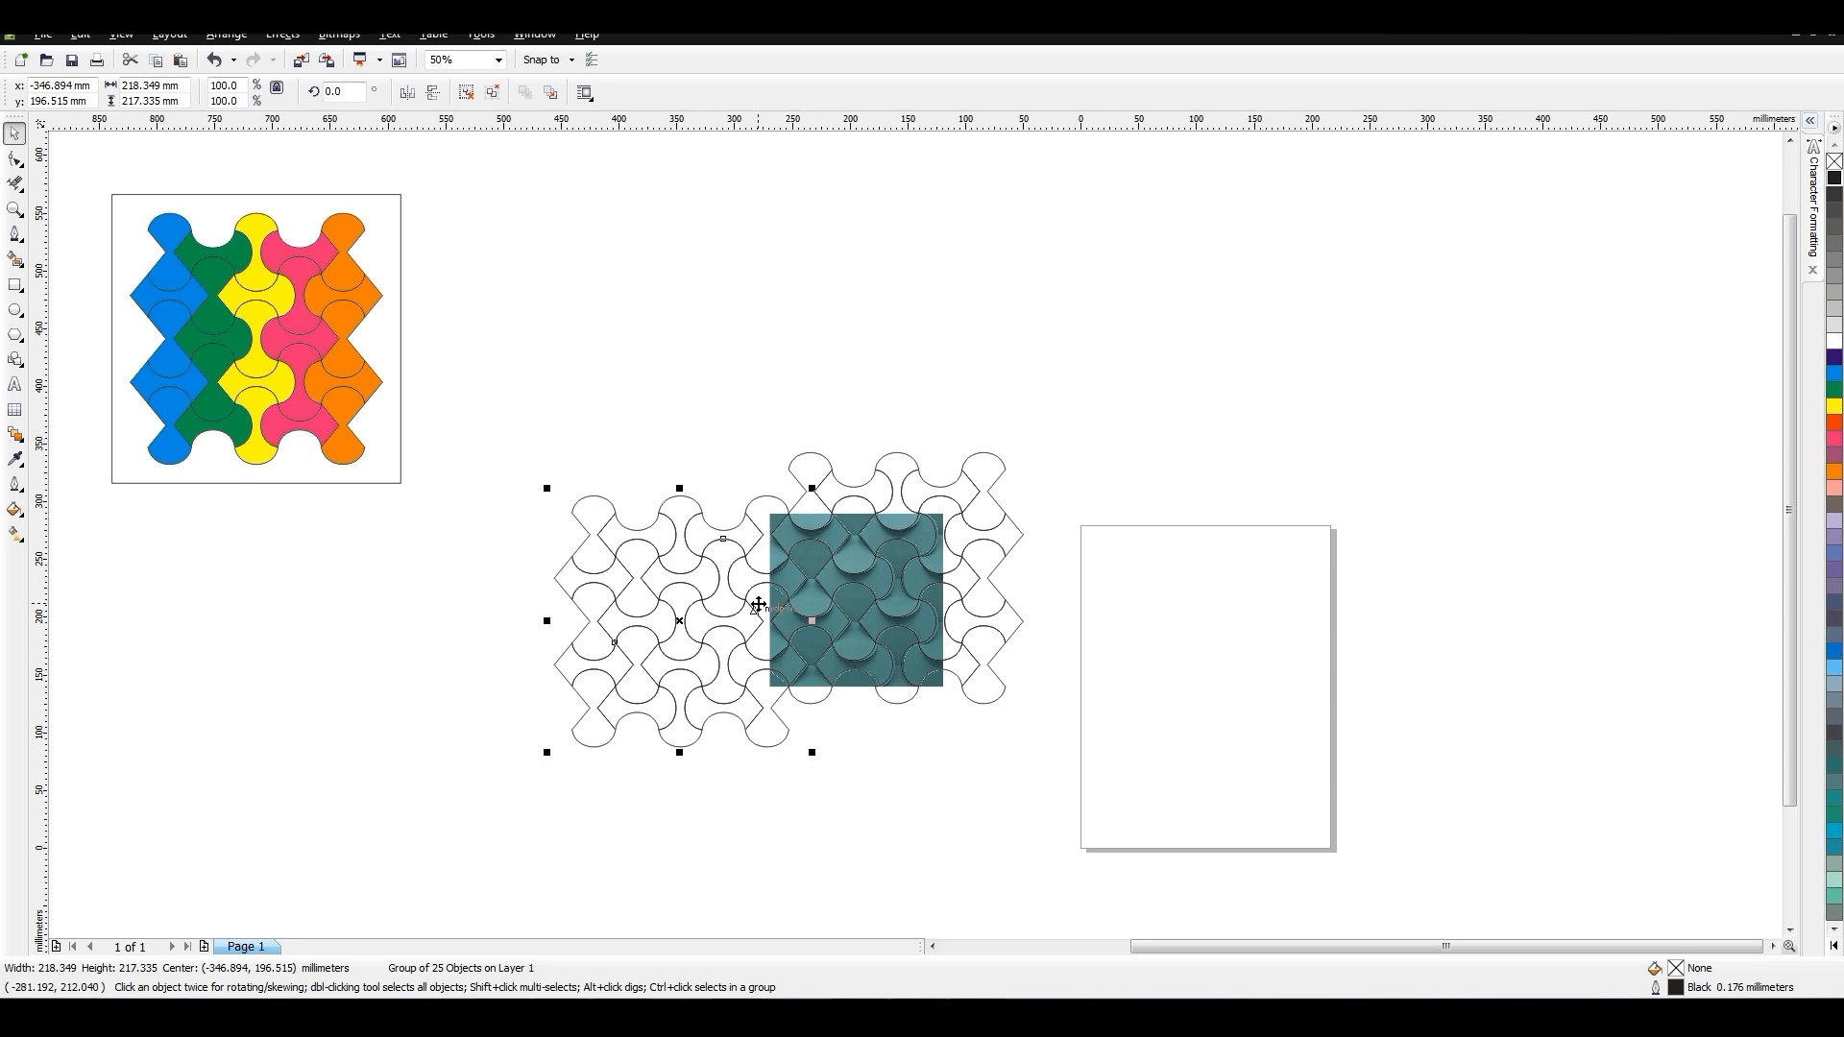
pyautogui.scroll(1, 758, 603)
pyautogui.moveTo(961, 545); pyautogui.dragTo(752, 561)
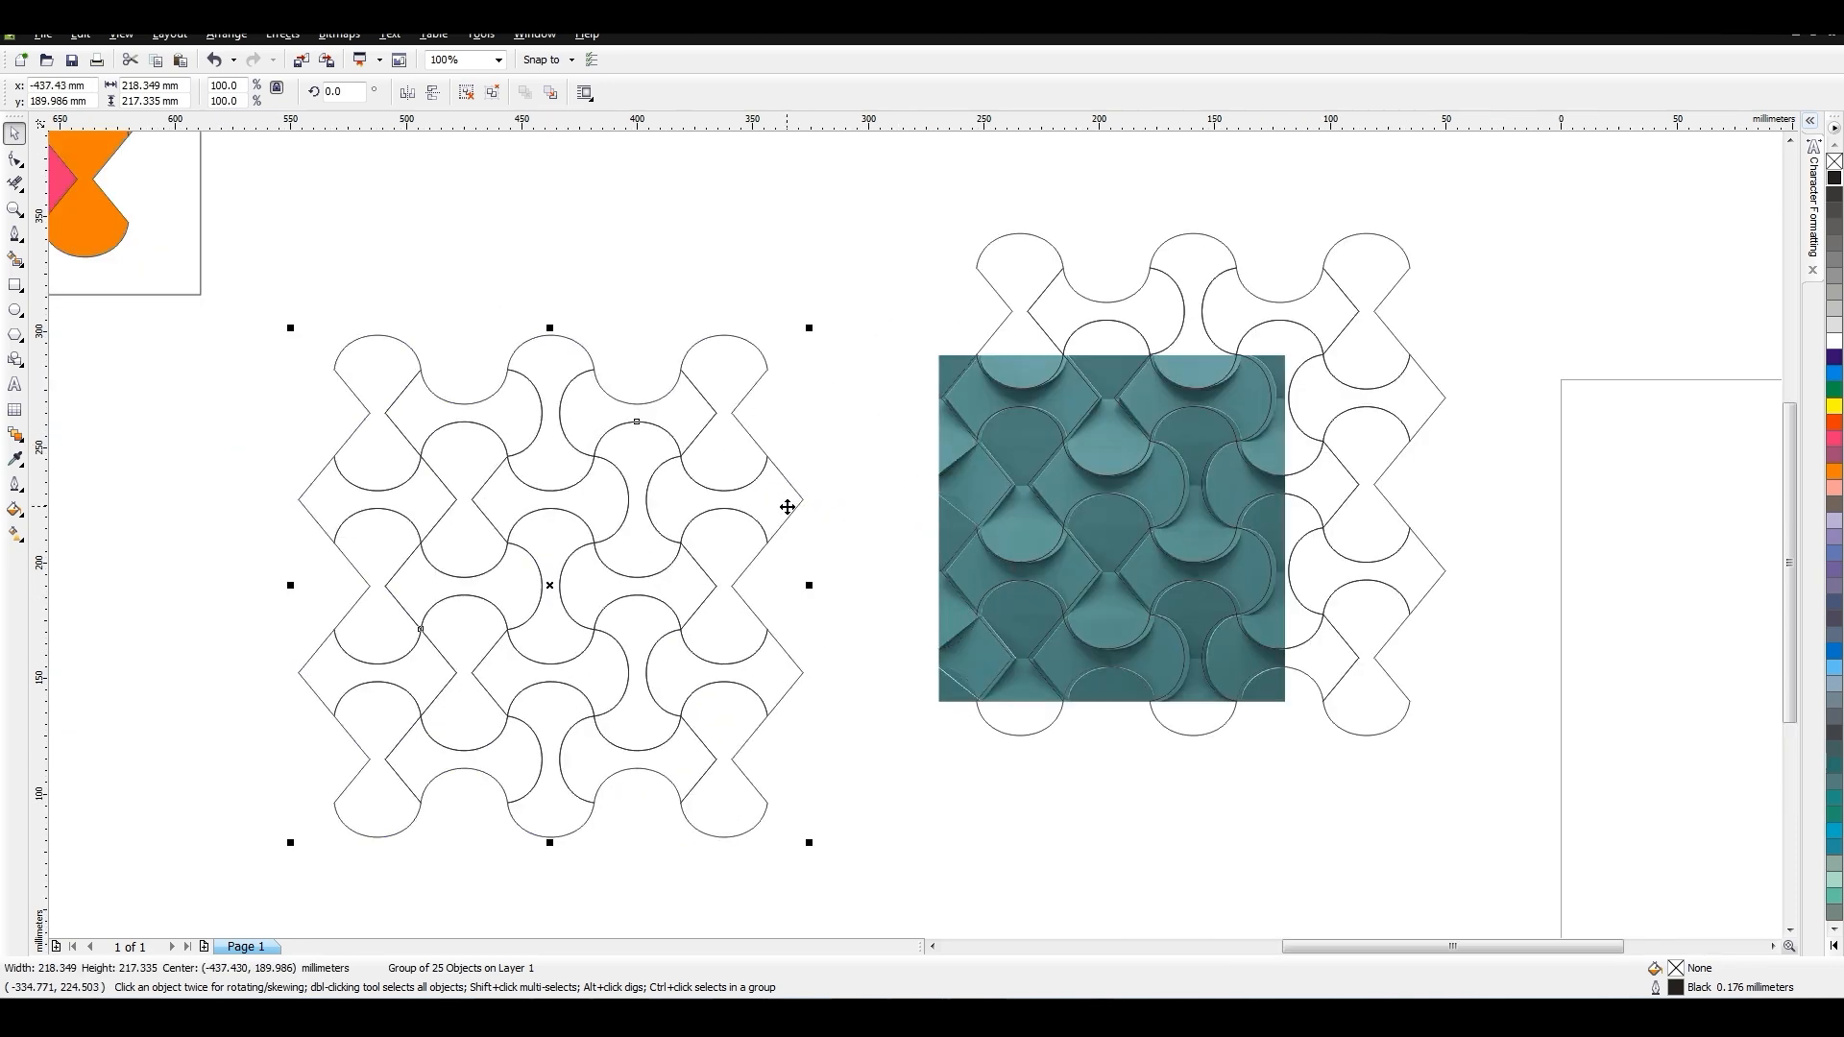
pyautogui.moveTo(803, 505); pyautogui.dragTo(1017, 491)
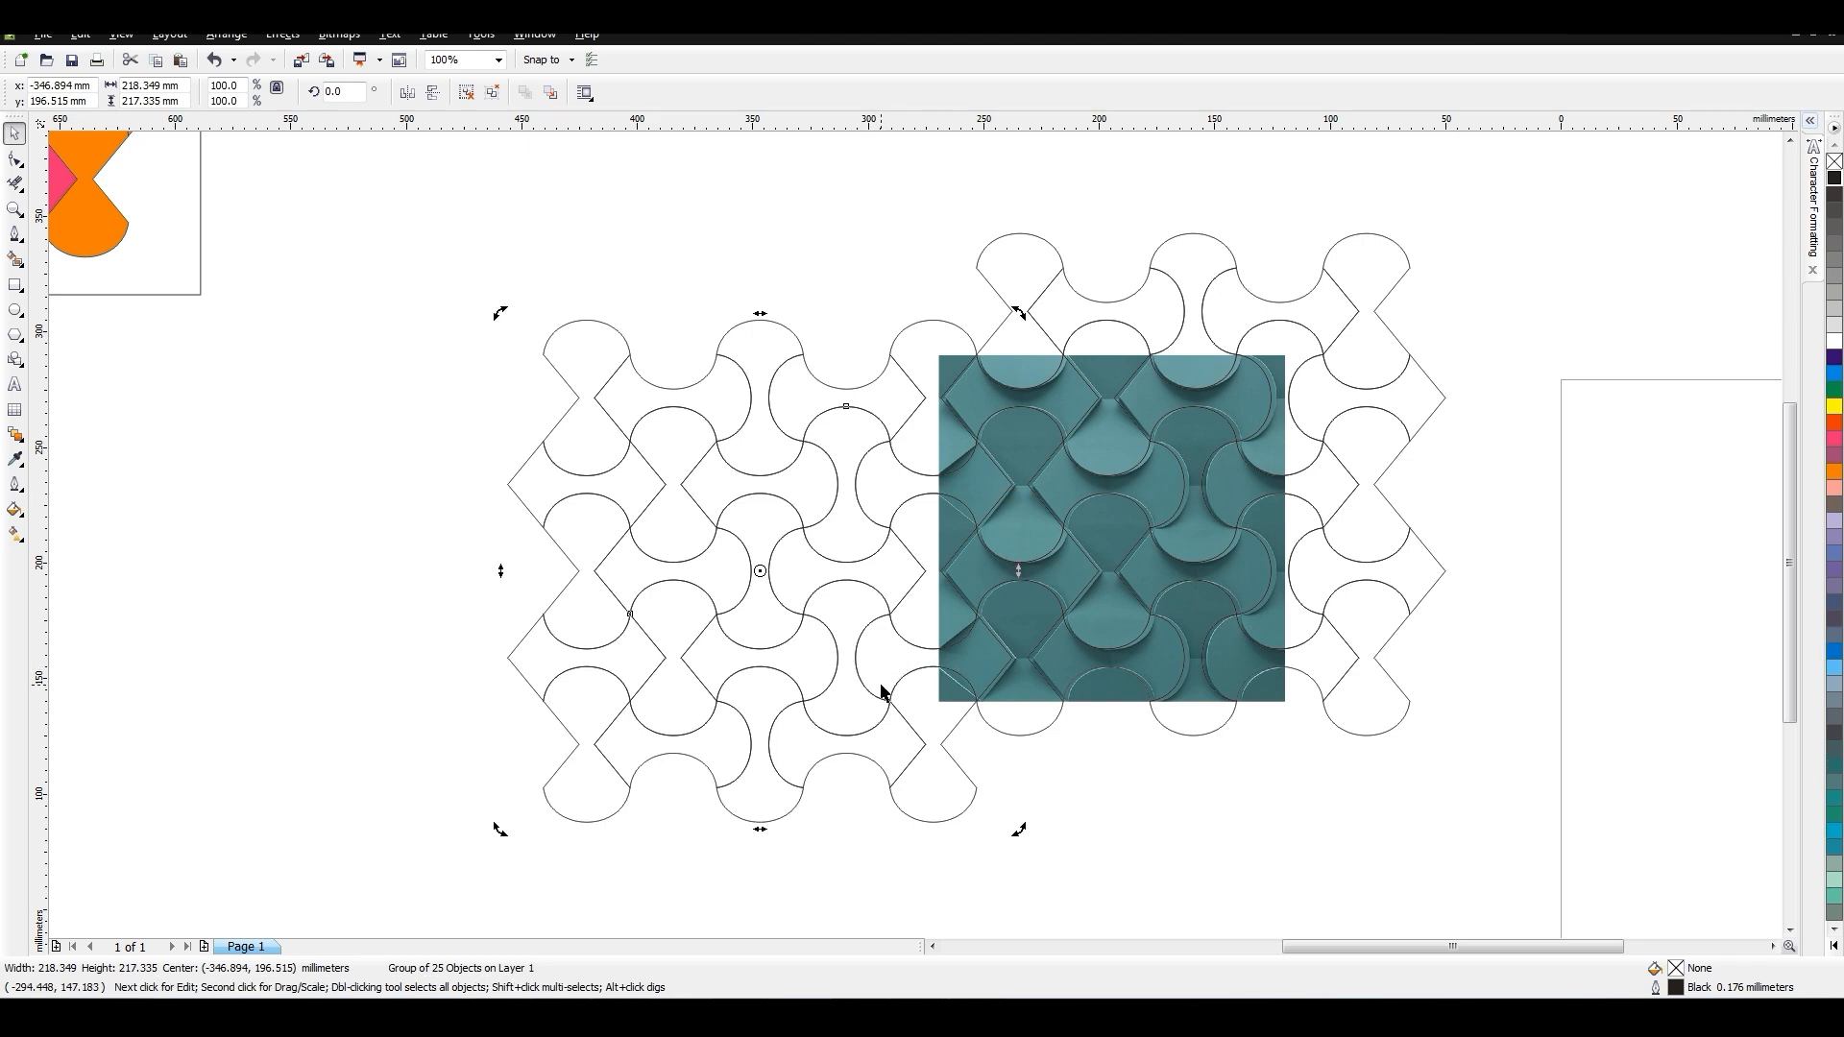
pyautogui.moveTo(869, 688); pyautogui.dragTo(624, 663)
pyautogui.press('Delete')
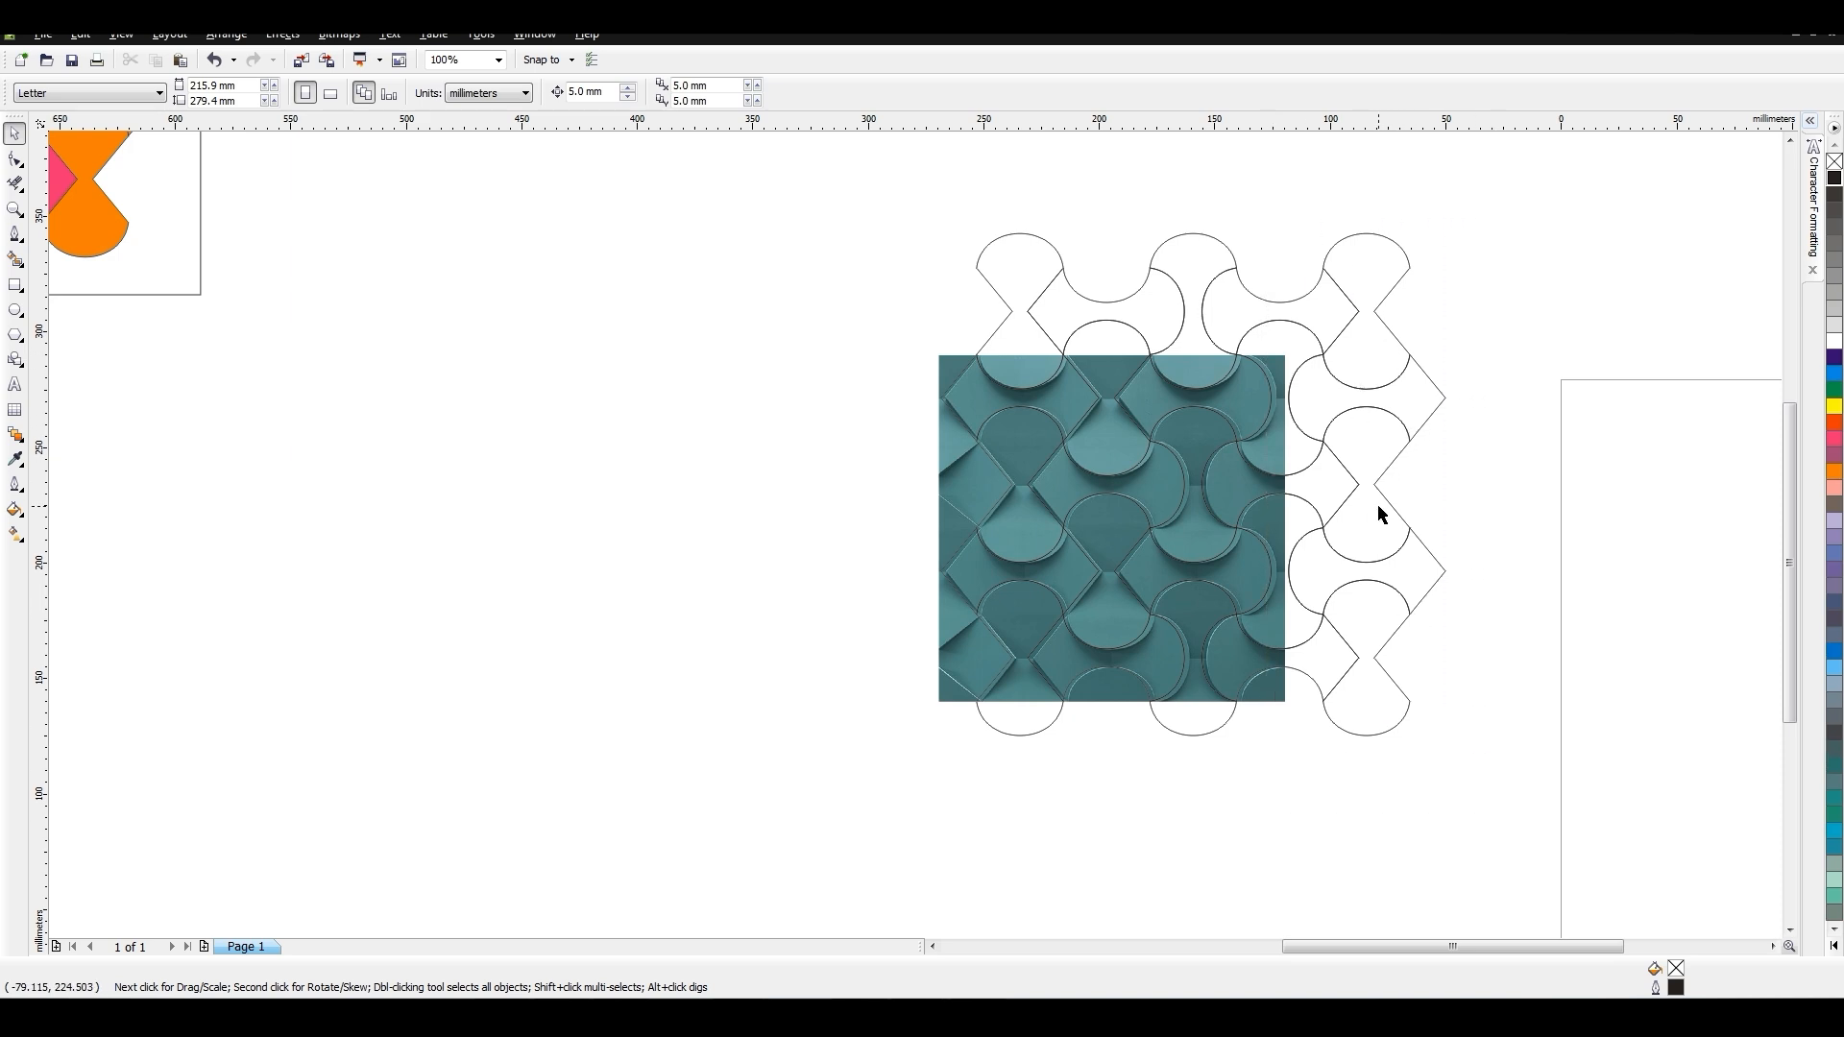
pyautogui.click(1410, 263)
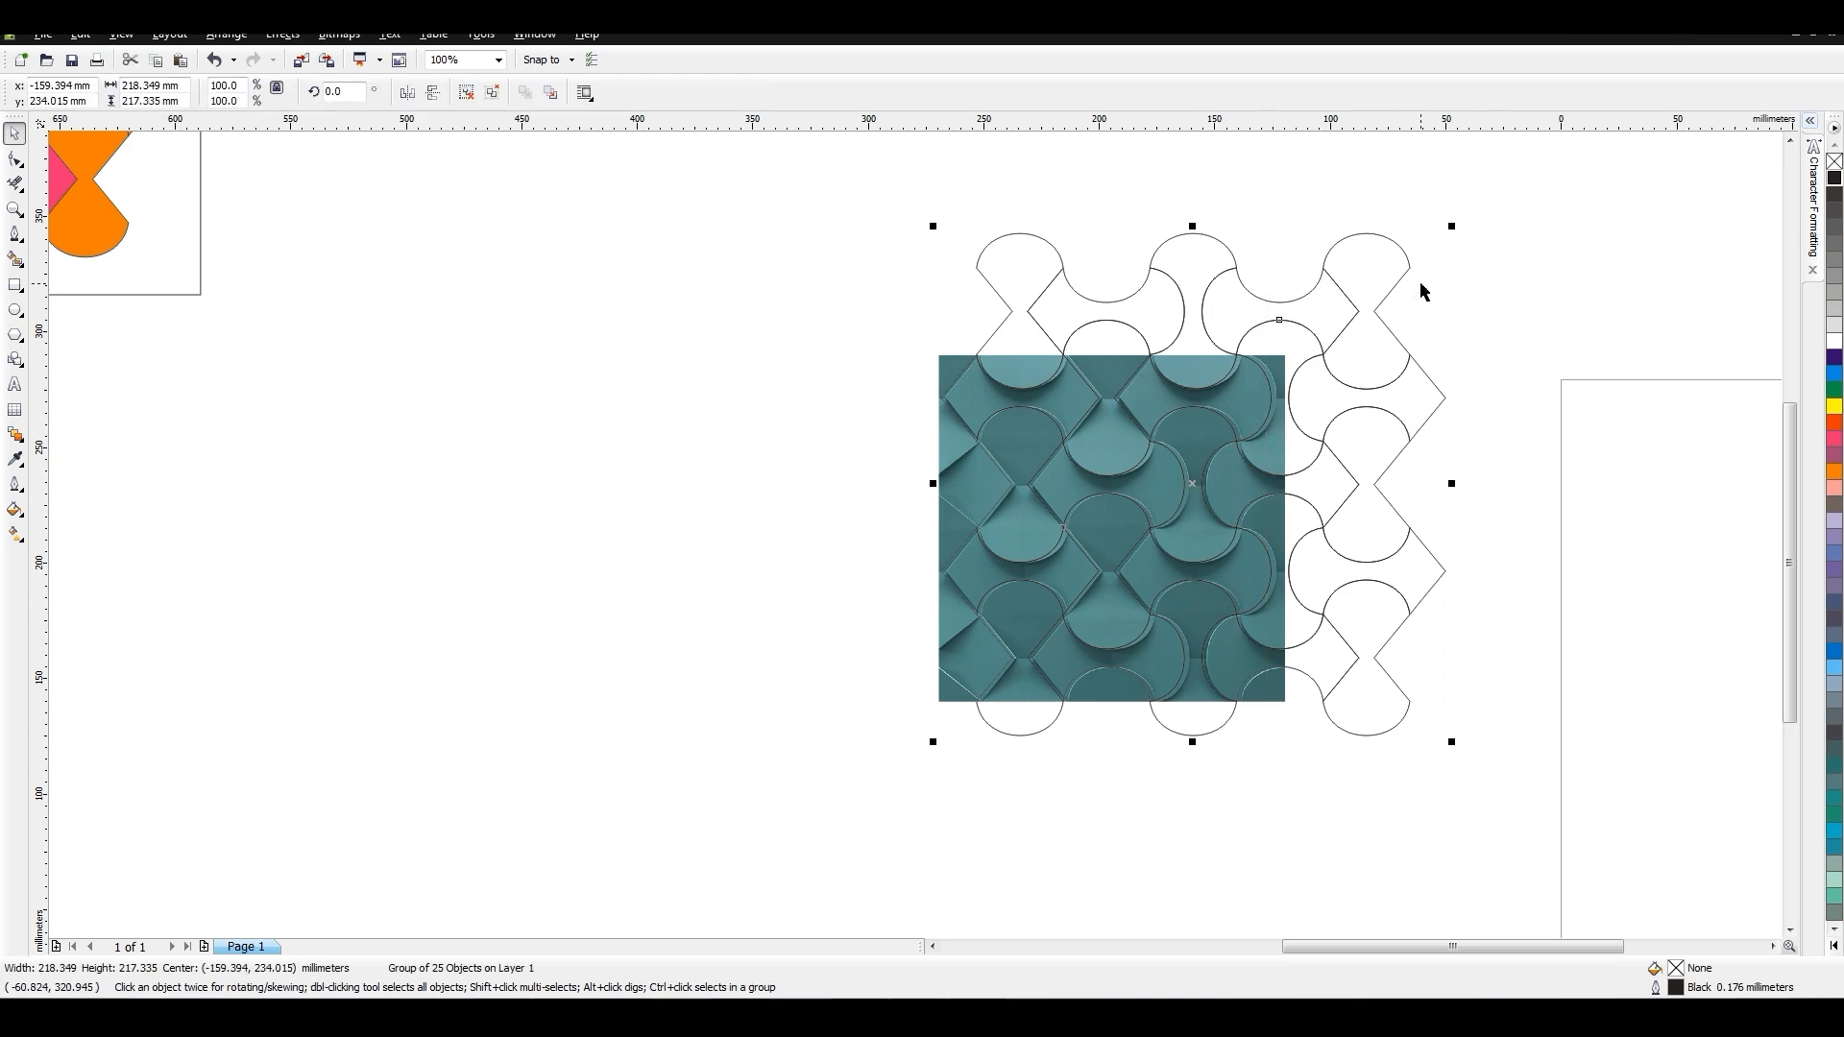
pyautogui.moveTo(1409, 263); pyautogui.dragTo(976, 357)
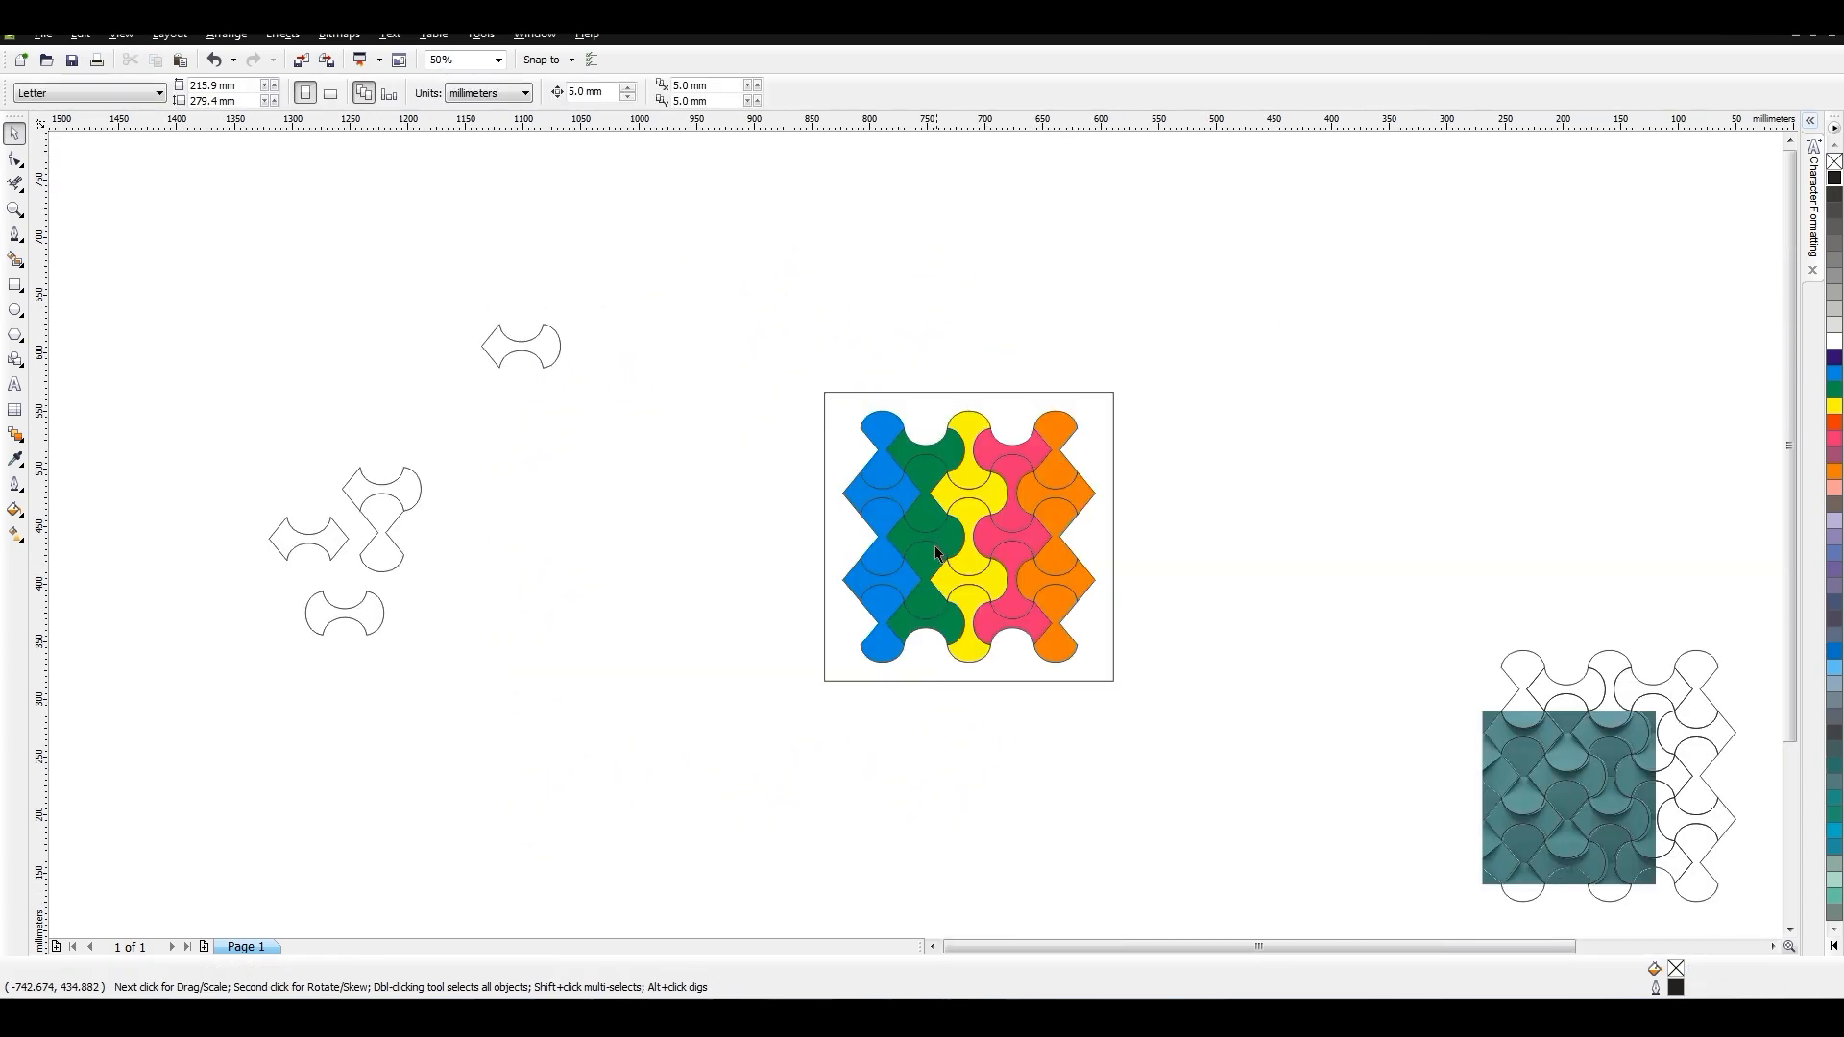
# Duplicate the framed colour pattern, and make a separate copy of its frame sized 150 × 150 mm.
pyautogui.click(941, 549)
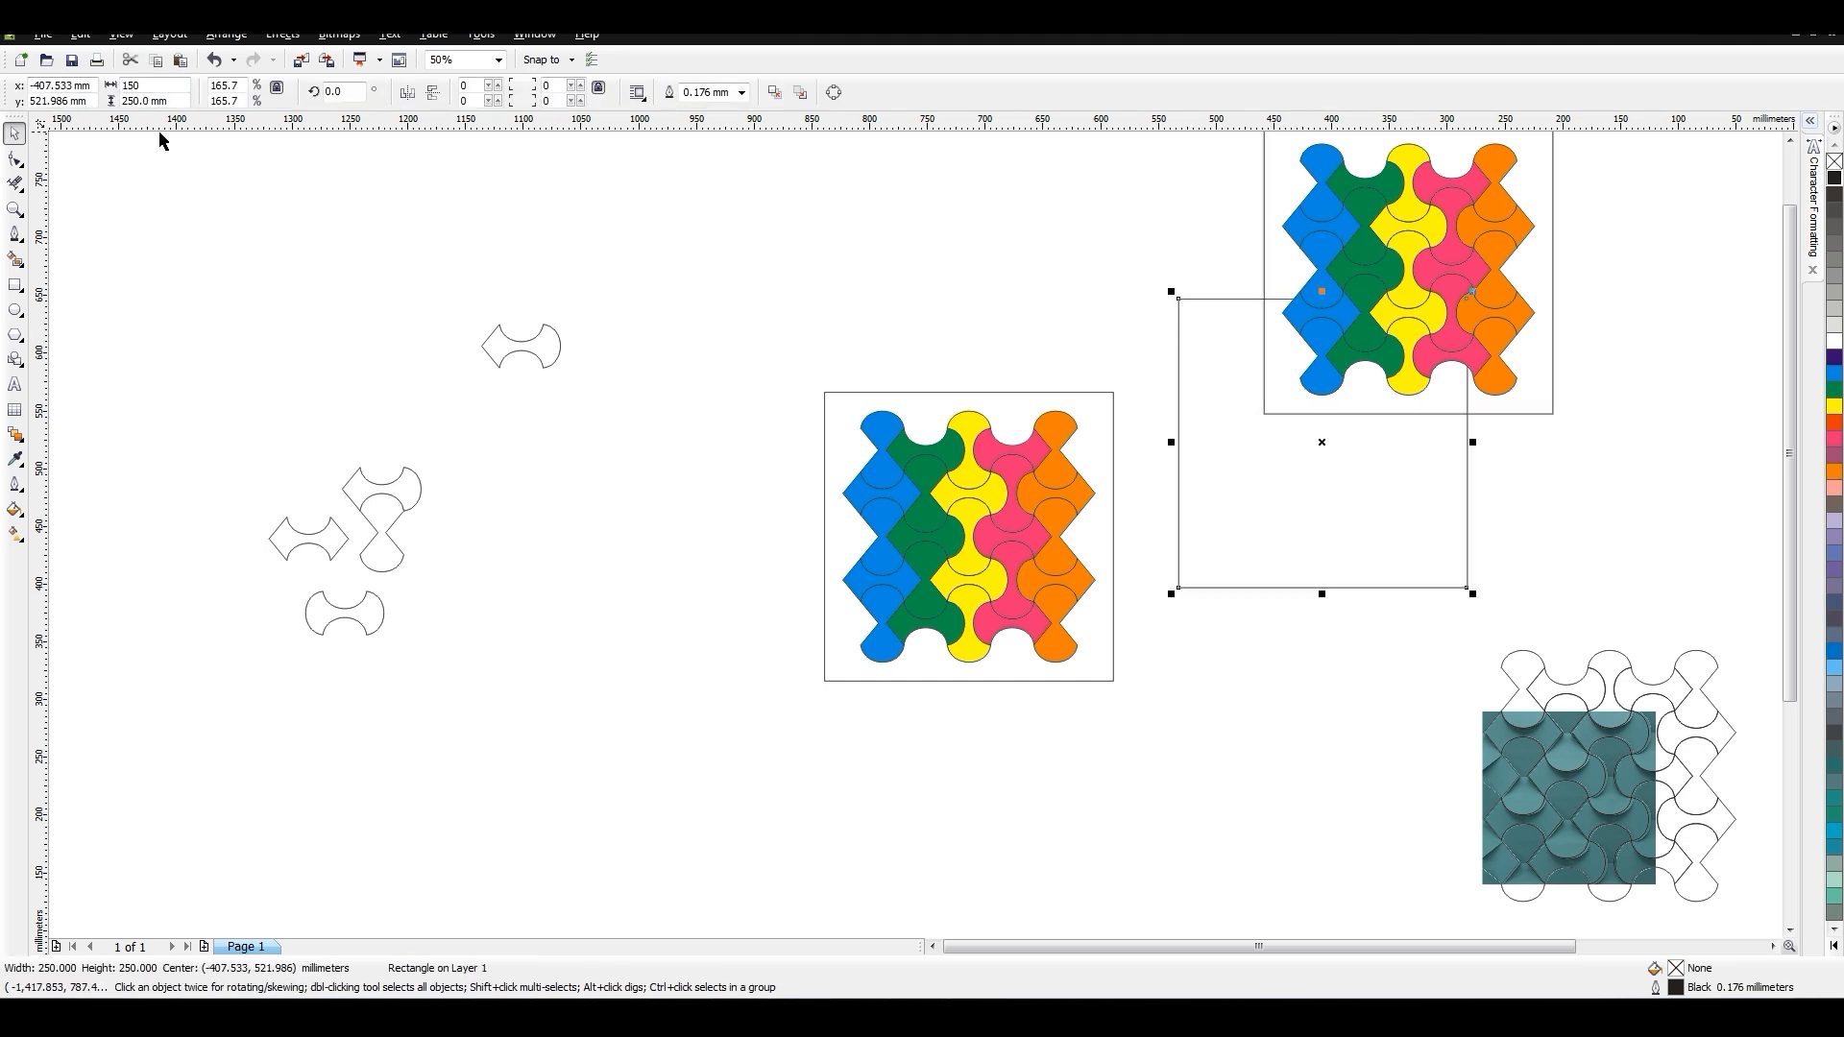
pyautogui.moveTo(171, 101); pyautogui.dragTo(117, 103)
pyautogui.write('150')
pyautogui.press('Return')
pyautogui.click(1233, 215)
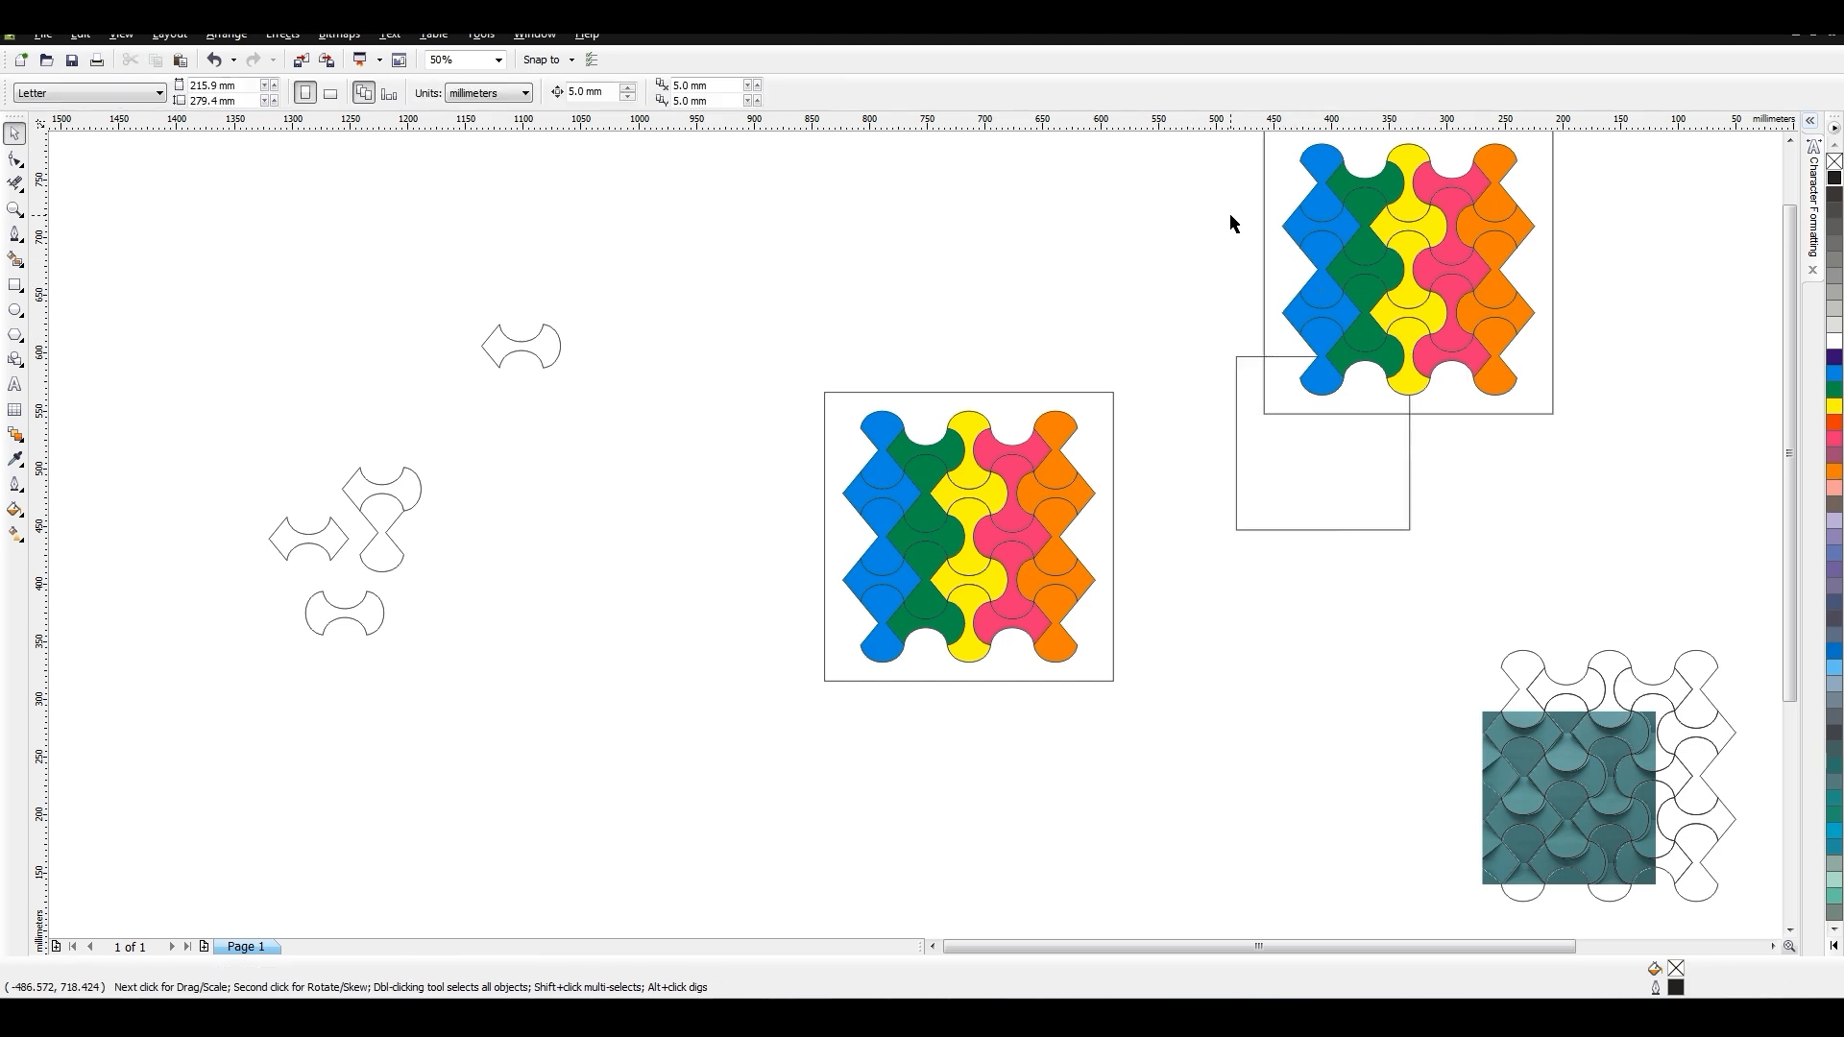
# PowerClip the copied colour pattern inside the 150 mm square without an outline, and compare the repeat with a duplicate placed beside it.
pyautogui.scroll(-1, 1233, 216)
pyautogui.moveTo(913, 470); pyautogui.dragTo(1150, 644)
pyautogui.moveTo(1010, 565); pyautogui.dragTo(963, 644, button='right')
pyautogui.click(1017, 777)
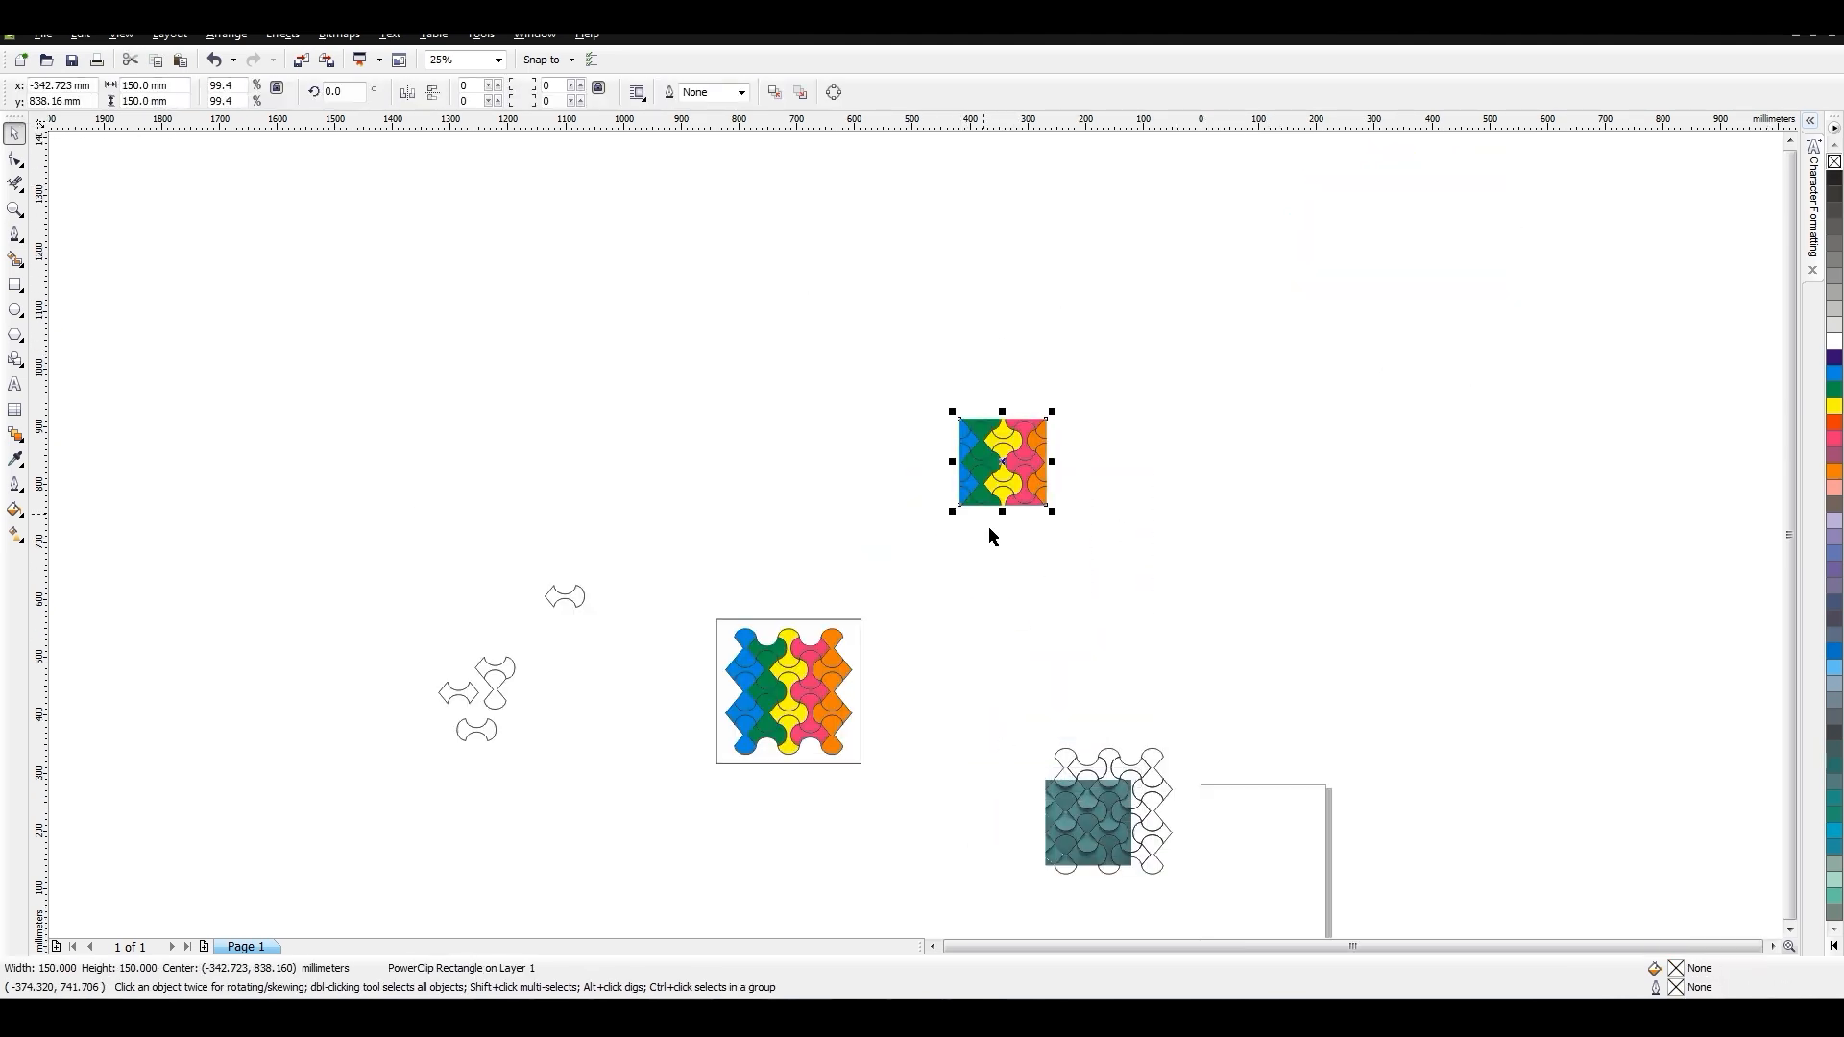
pyautogui.scroll(6, 988, 527)
pyautogui.scroll(-2, 919, 547)
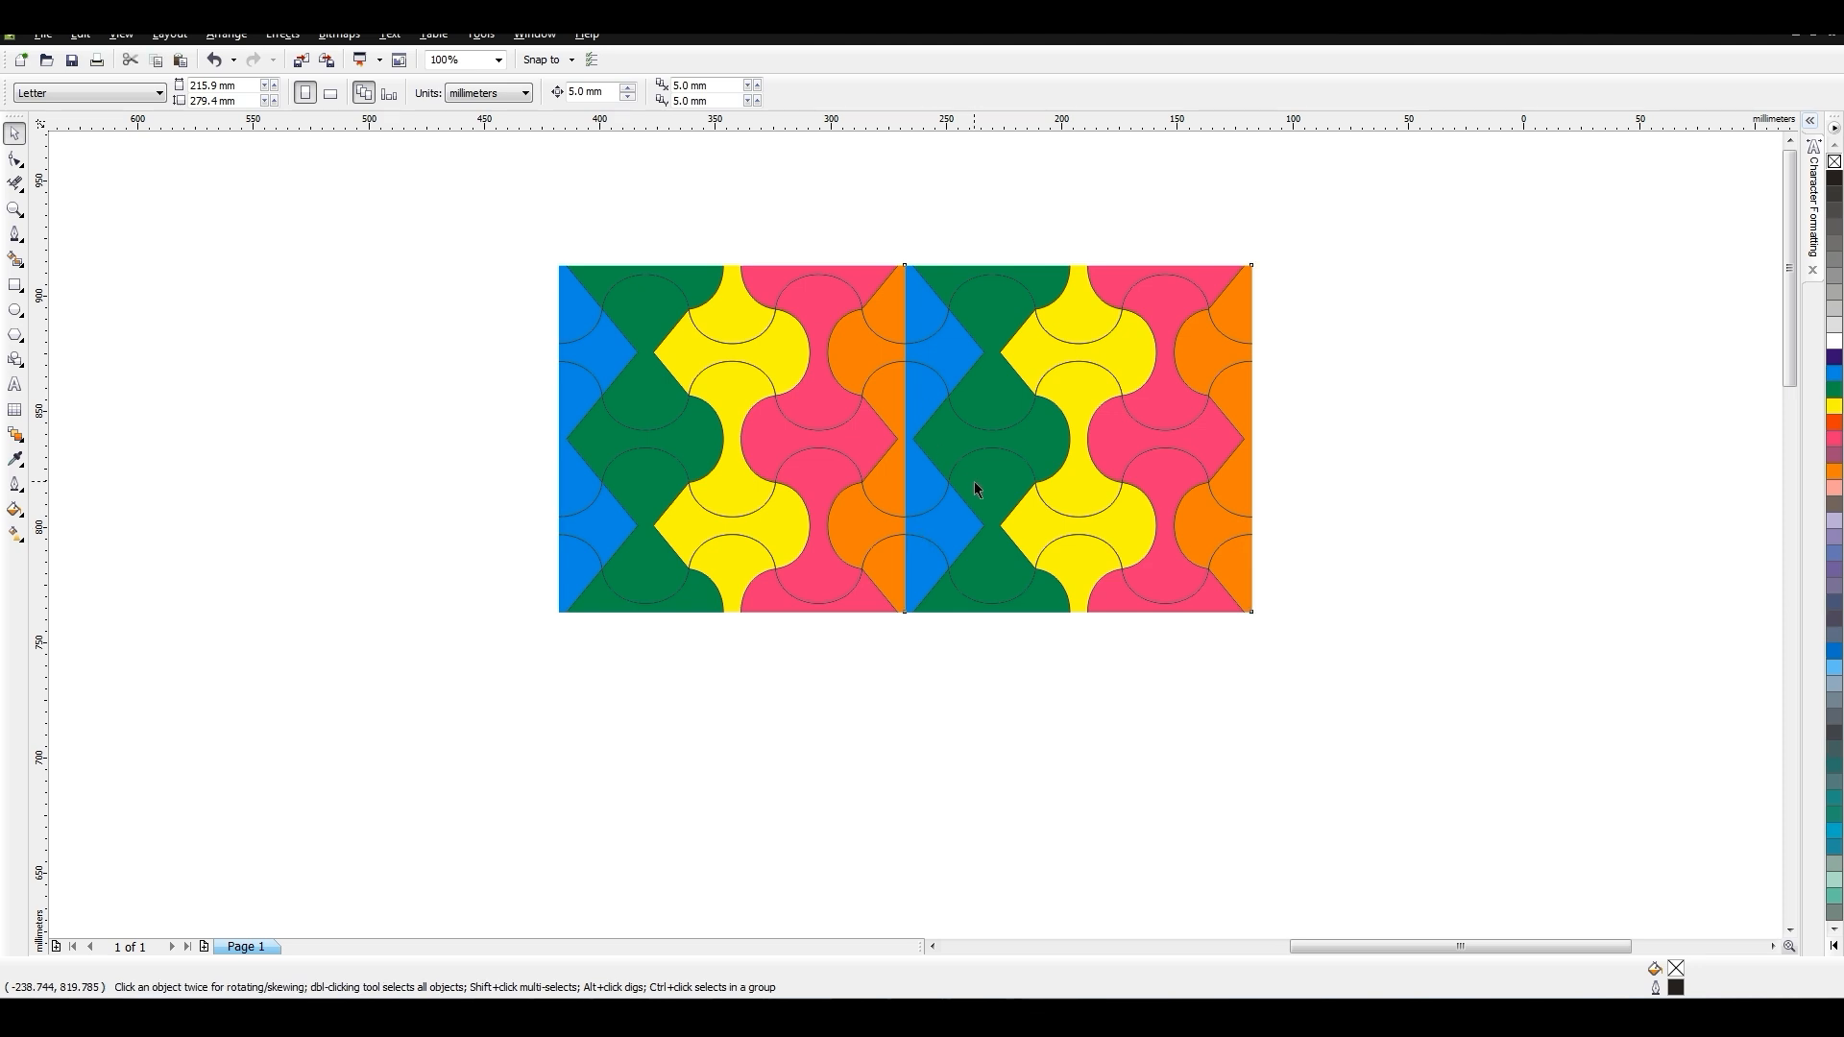
# Recolour the orange tile column at the end of the framed pattern Cyan to match the opposite end.
pyautogui.scroll(-3, 906, 559)
pyautogui.moveTo(752, 659); pyautogui.dragTo(665, 888)
pyautogui.click(1835, 372)
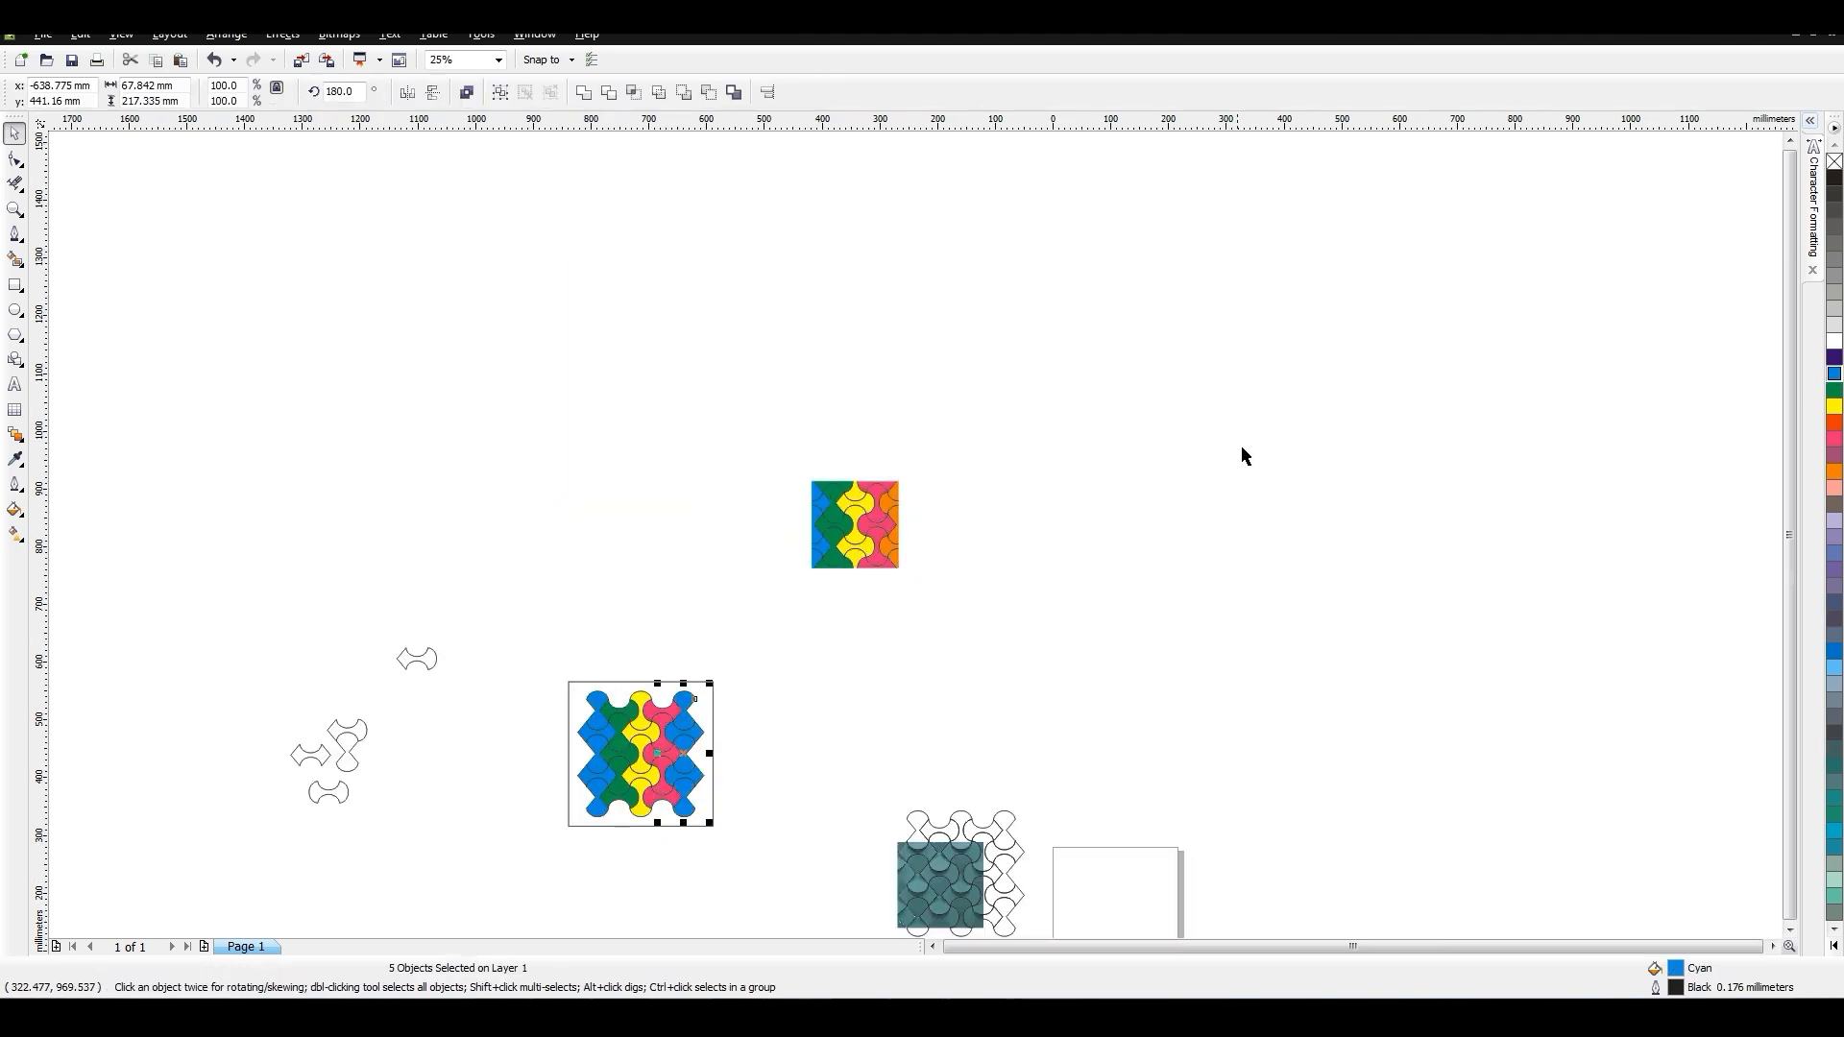
# Remove the old tile contents from the 150 mm PowerClip square and give the empty square a black outline.
pyautogui.click(1207, 428)
pyautogui.moveTo(1158, 407); pyautogui.dragTo(783, 596)
pyautogui.press('Delete')
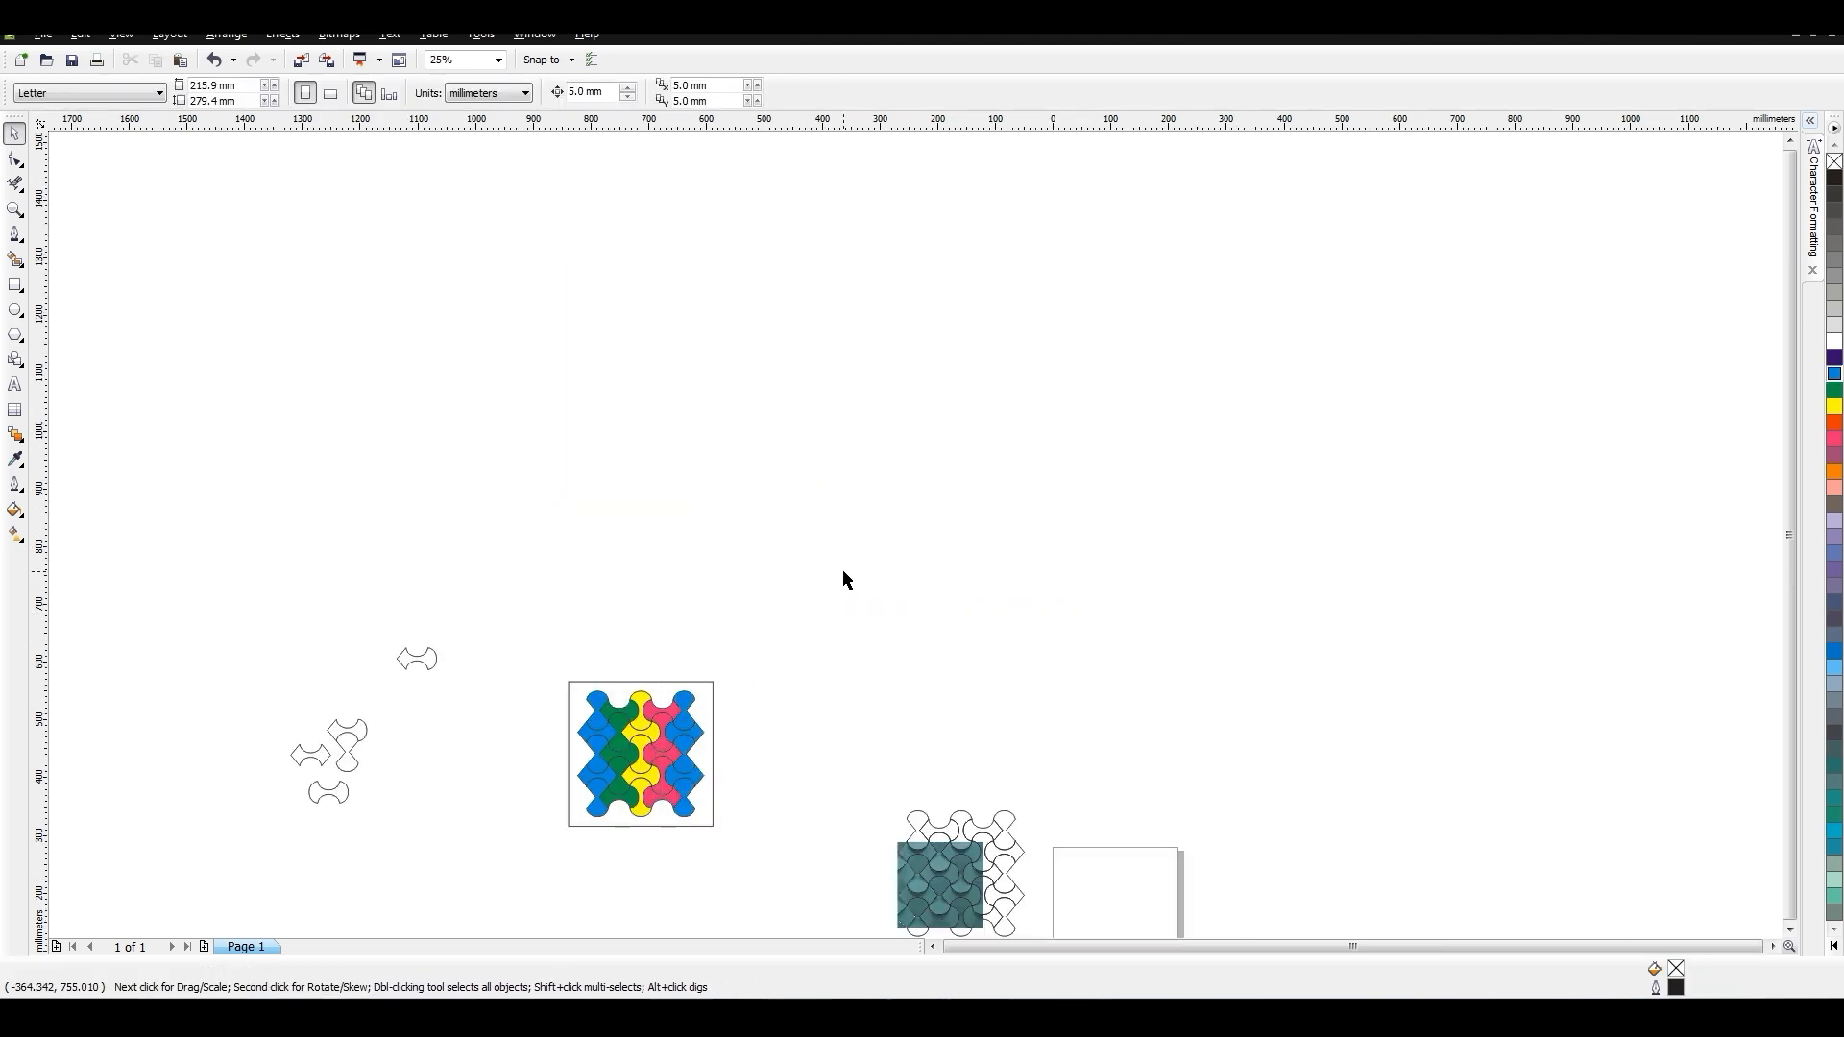
pyautogui.hotkey('ctrl', 'z')
pyautogui.rightClick(845, 548)
pyautogui.click(928, 159)
pyautogui.press('Delete')
pyautogui.moveTo(783, 456); pyautogui.dragTo(931, 600)
pyautogui.rightClick(1834, 177)
# PowerClip a copy of the recoloured pattern inside the 150 mm square, and remove the square's outline.
pyautogui.moveTo(754, 646); pyautogui.dragTo(540, 857)
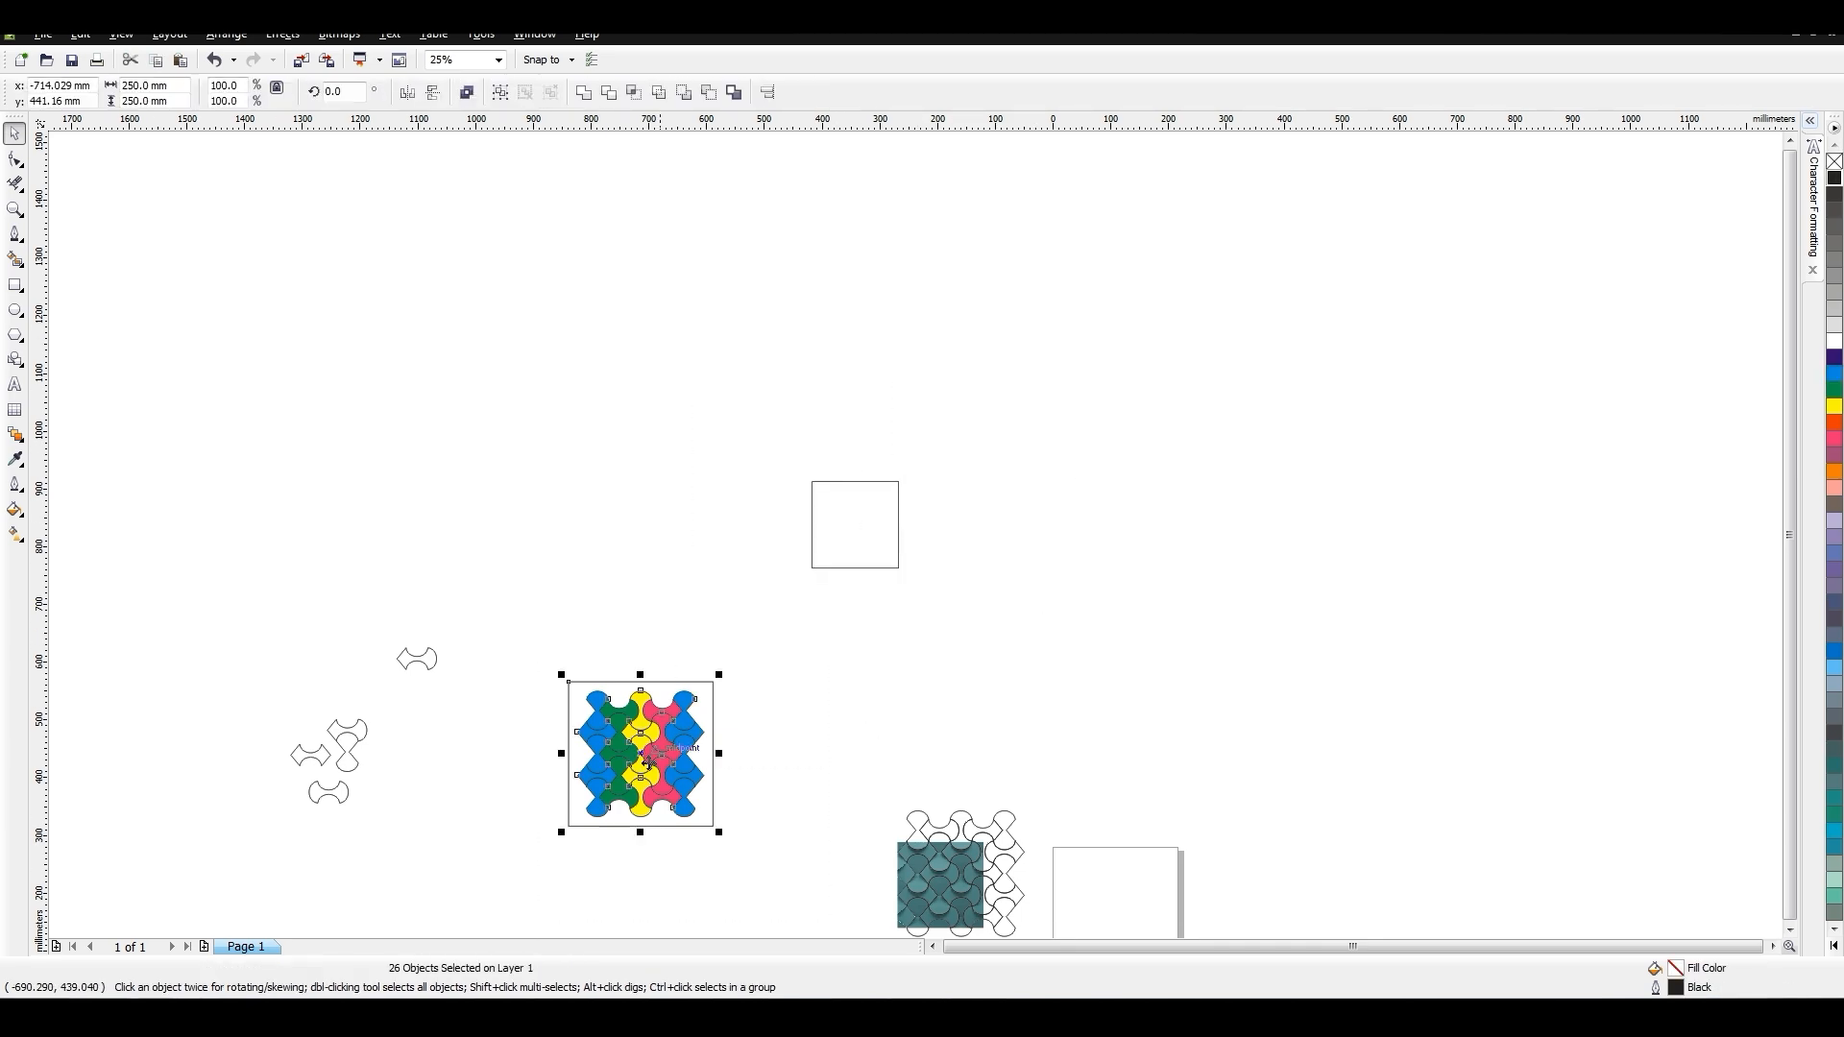
pyautogui.moveTo(651, 741); pyautogui.dragTo(859, 527, button='right')
pyautogui.click(916, 662)
pyautogui.rightClick(1835, 161)
pyautogui.moveTo(804, 626); pyautogui.dragTo(945, 453, button='middle')
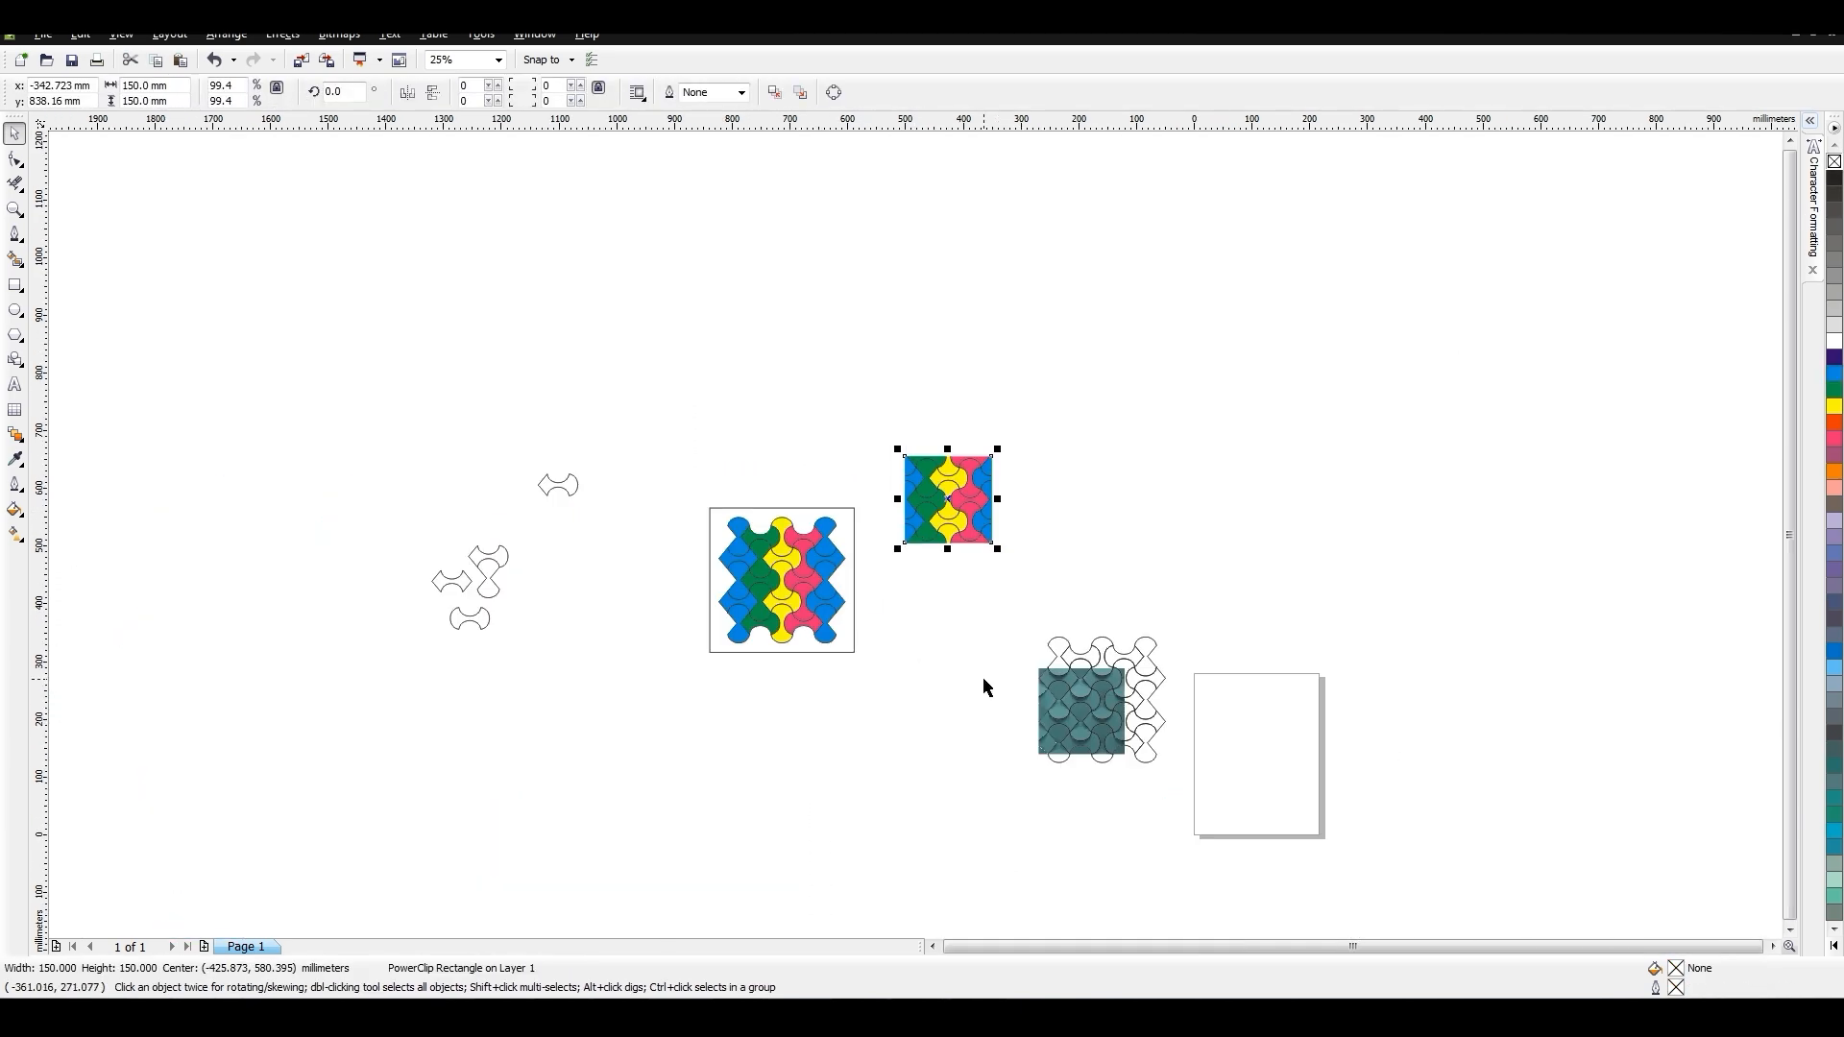
# Group the reference image with its overlaid outlines, centre the group on the page and lock it.
pyautogui.moveTo(1021, 612); pyautogui.dragTo(1194, 789)
pyautogui.moveTo(1091, 687); pyautogui.dragTo(1268, 741)
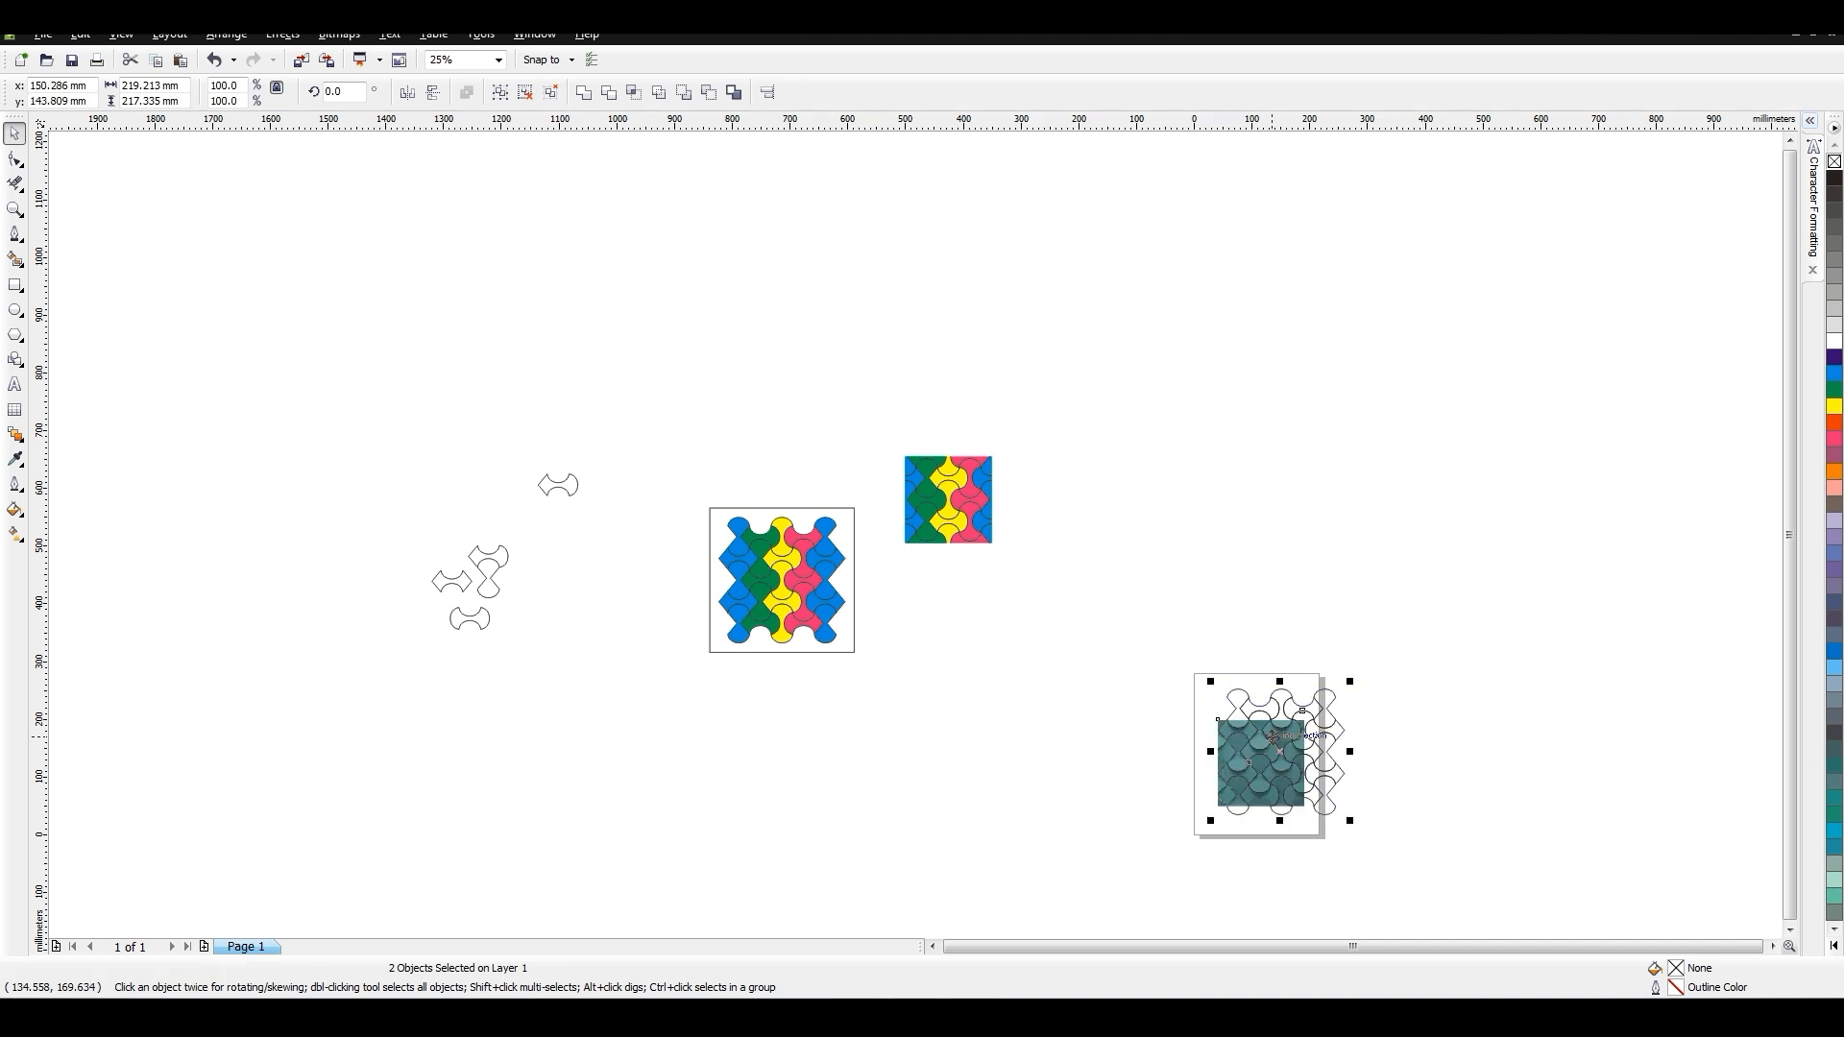
pyautogui.hotkey('ctrl', 'g')
pyautogui.press('p')
pyautogui.rightClick(1224, 755)
pyautogui.click(1282, 569)
# Move the loose construction tile shapes to just above the page and group them.
pyautogui.click(499, 463)
pyautogui.moveTo(597, 444); pyautogui.dragTo(387, 718)
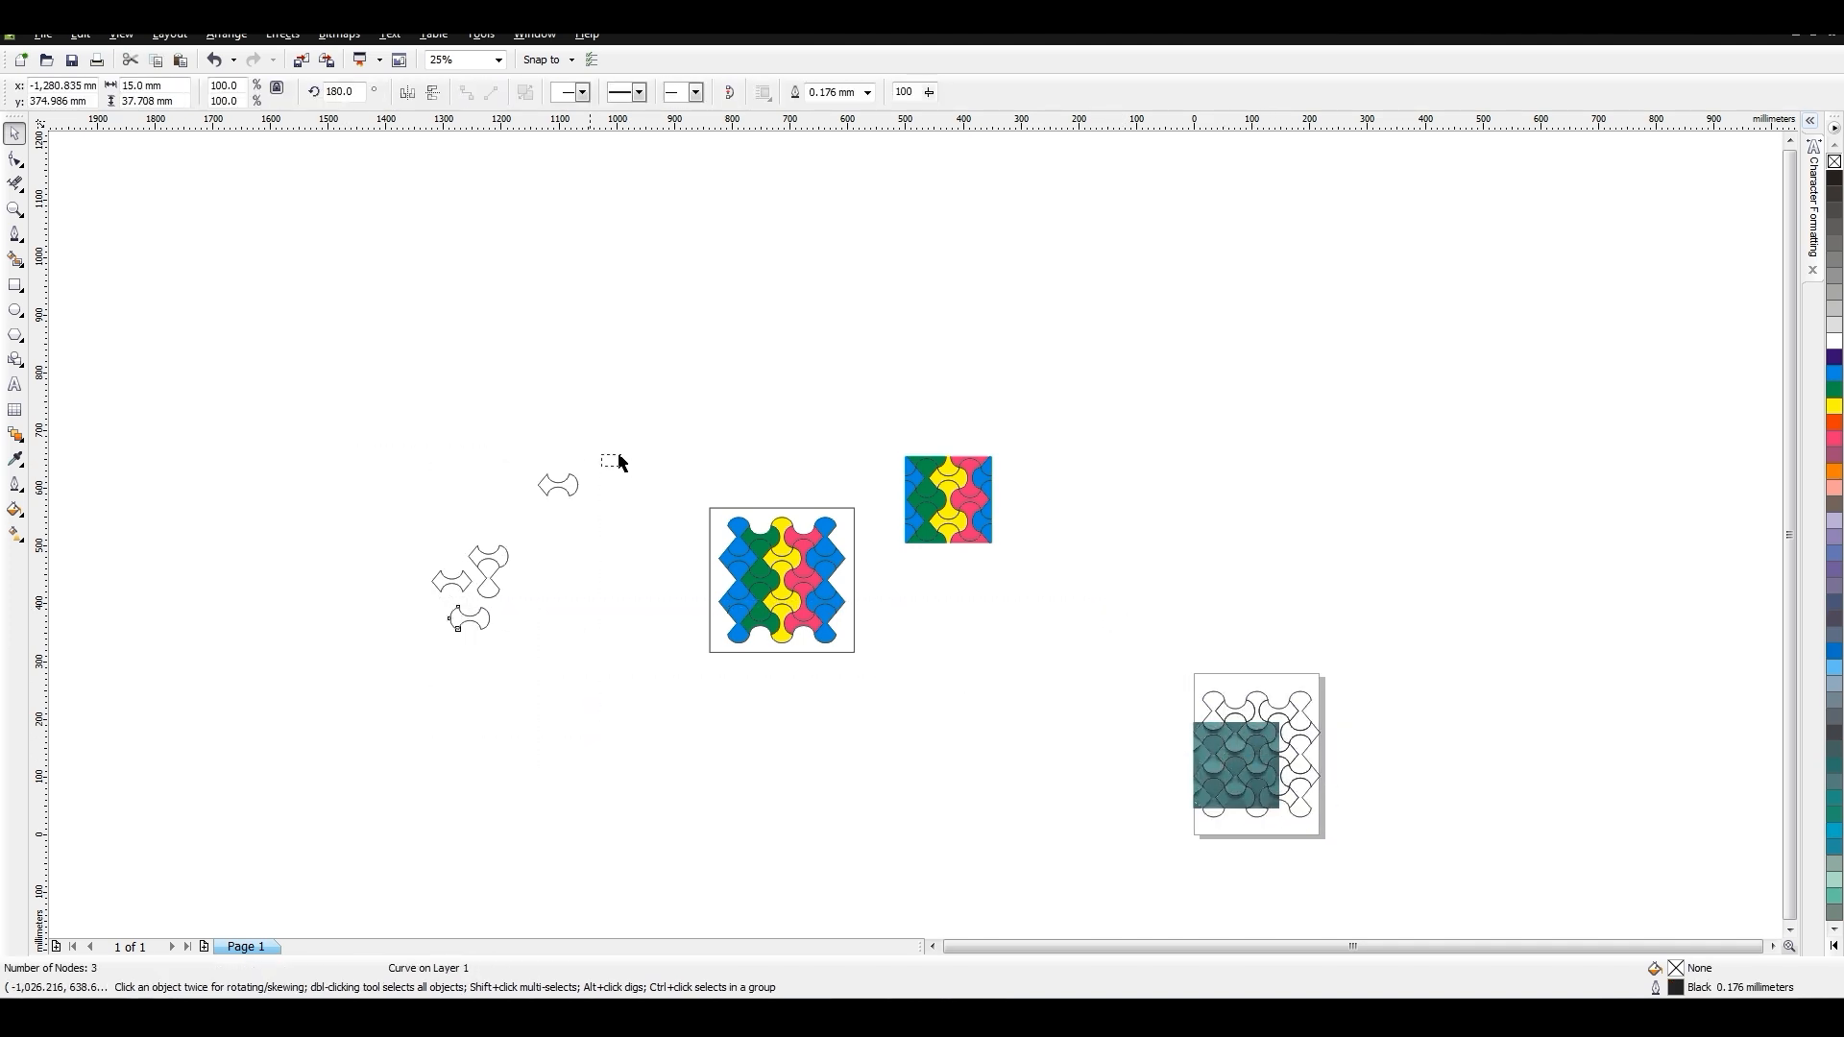
pyautogui.moveTo(458, 618); pyautogui.dragTo(1204, 625)
pyautogui.moveTo(1306, 498); pyautogui.dragTo(1267, 621)
pyautogui.hotkey('ctrl', 'g')
pyautogui.moveTo(1364, 682); pyautogui.dragTo(1408, 845)
pyautogui.click(1165, 488)
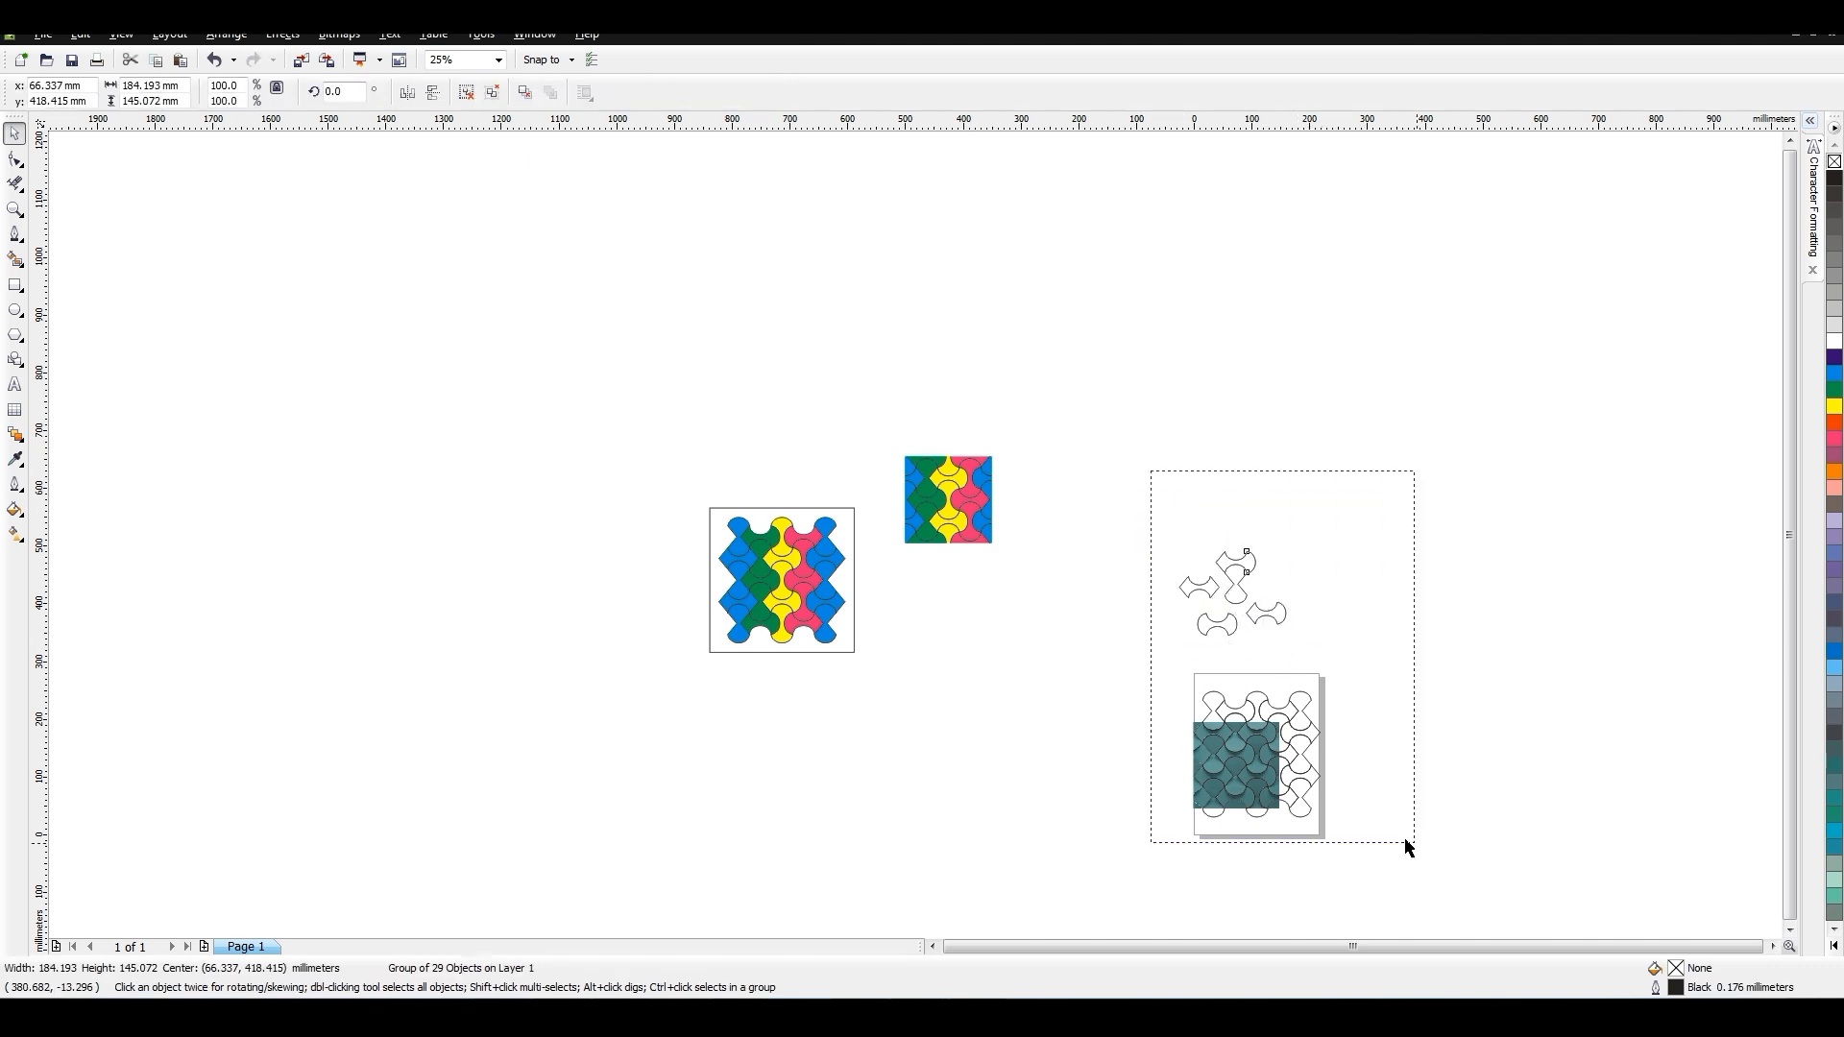
pyautogui.click(1408, 849)
# Add a second page, and on page 1 unlock the reference group and group it with the construction tile shapes.
pyautogui.click(204, 947)
pyautogui.click(246, 946)
pyautogui.moveTo(1354, 504); pyautogui.dragTo(1136, 848)
pyautogui.rightClick(1239, 712)
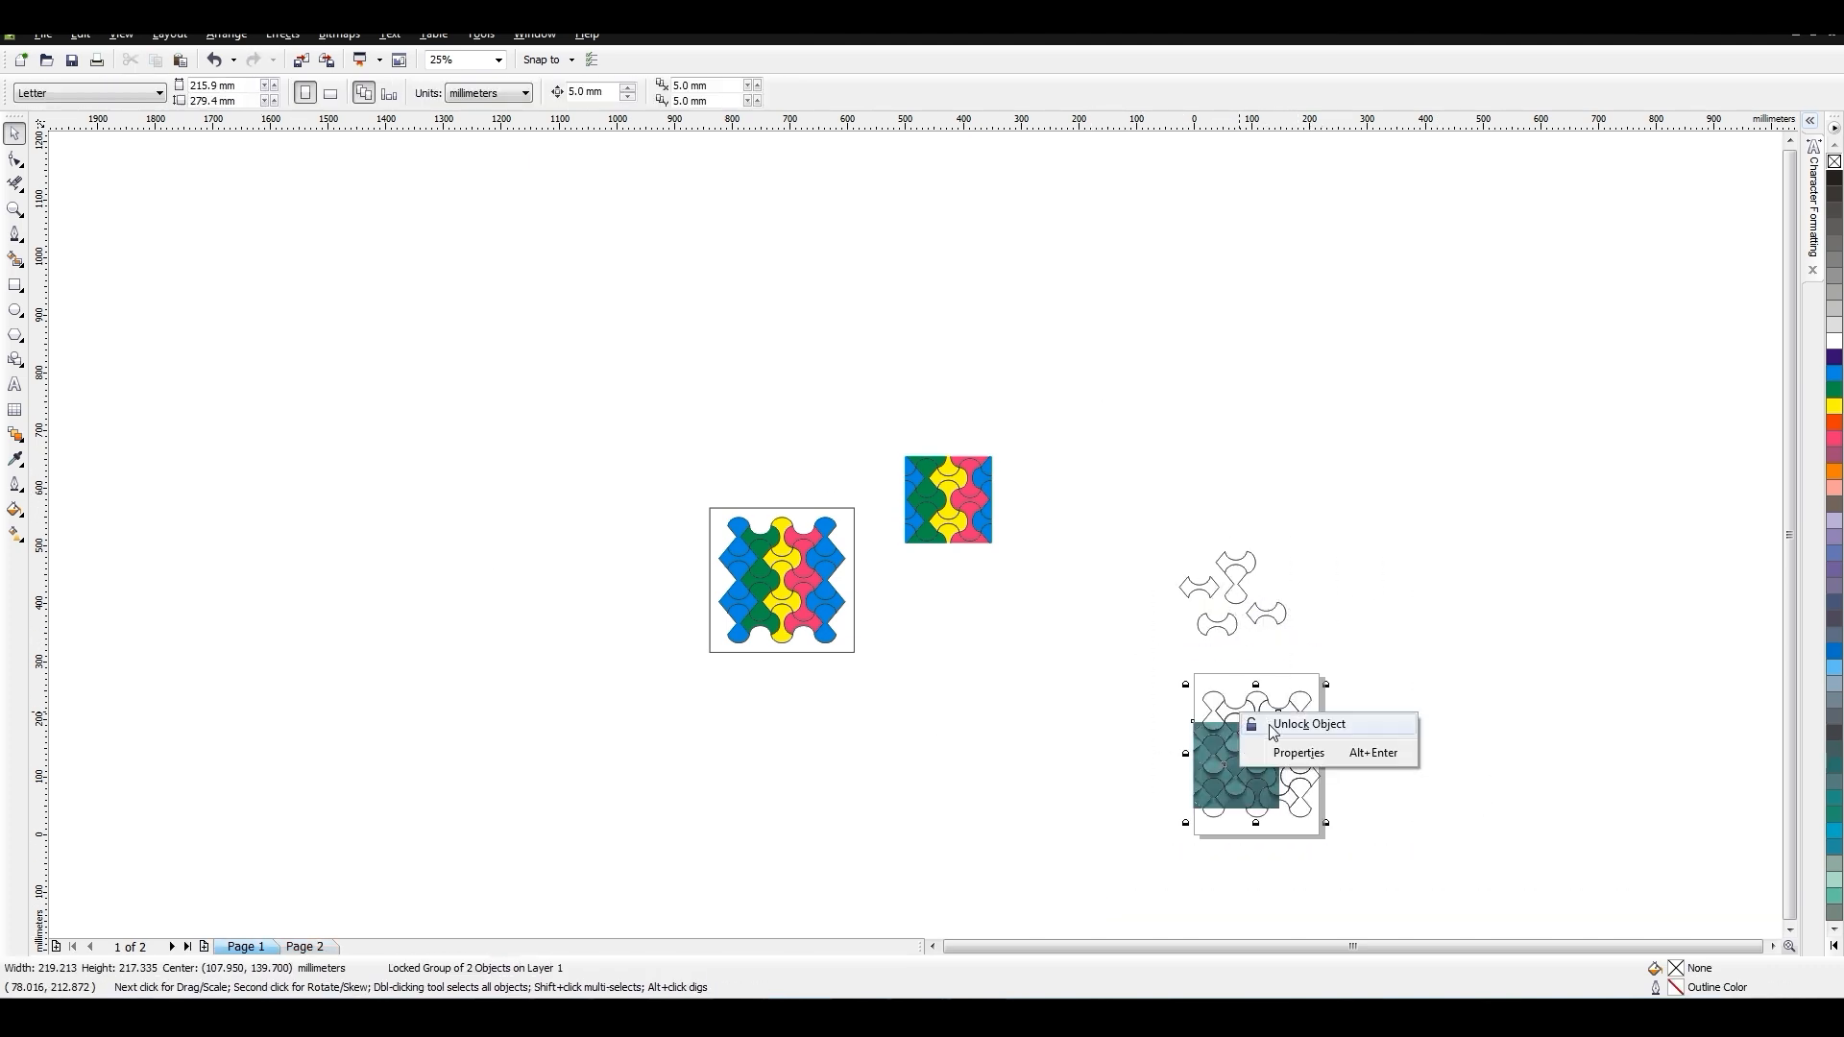
pyautogui.click(1274, 727)
pyautogui.moveTo(1143, 504); pyautogui.dragTo(1392, 944)
pyautogui.hotkey('ctrl', 'g')
# Group the framed colour pattern and centre it on page 2.
pyautogui.click(304, 946)
pyautogui.moveTo(680, 444); pyautogui.dragTo(878, 670)
pyautogui.hotkey('ctrl', 'g')
pyautogui.press('p')
# Add a third page and centre the 150 mm PowerClip square on it.
pyautogui.click(204, 946)
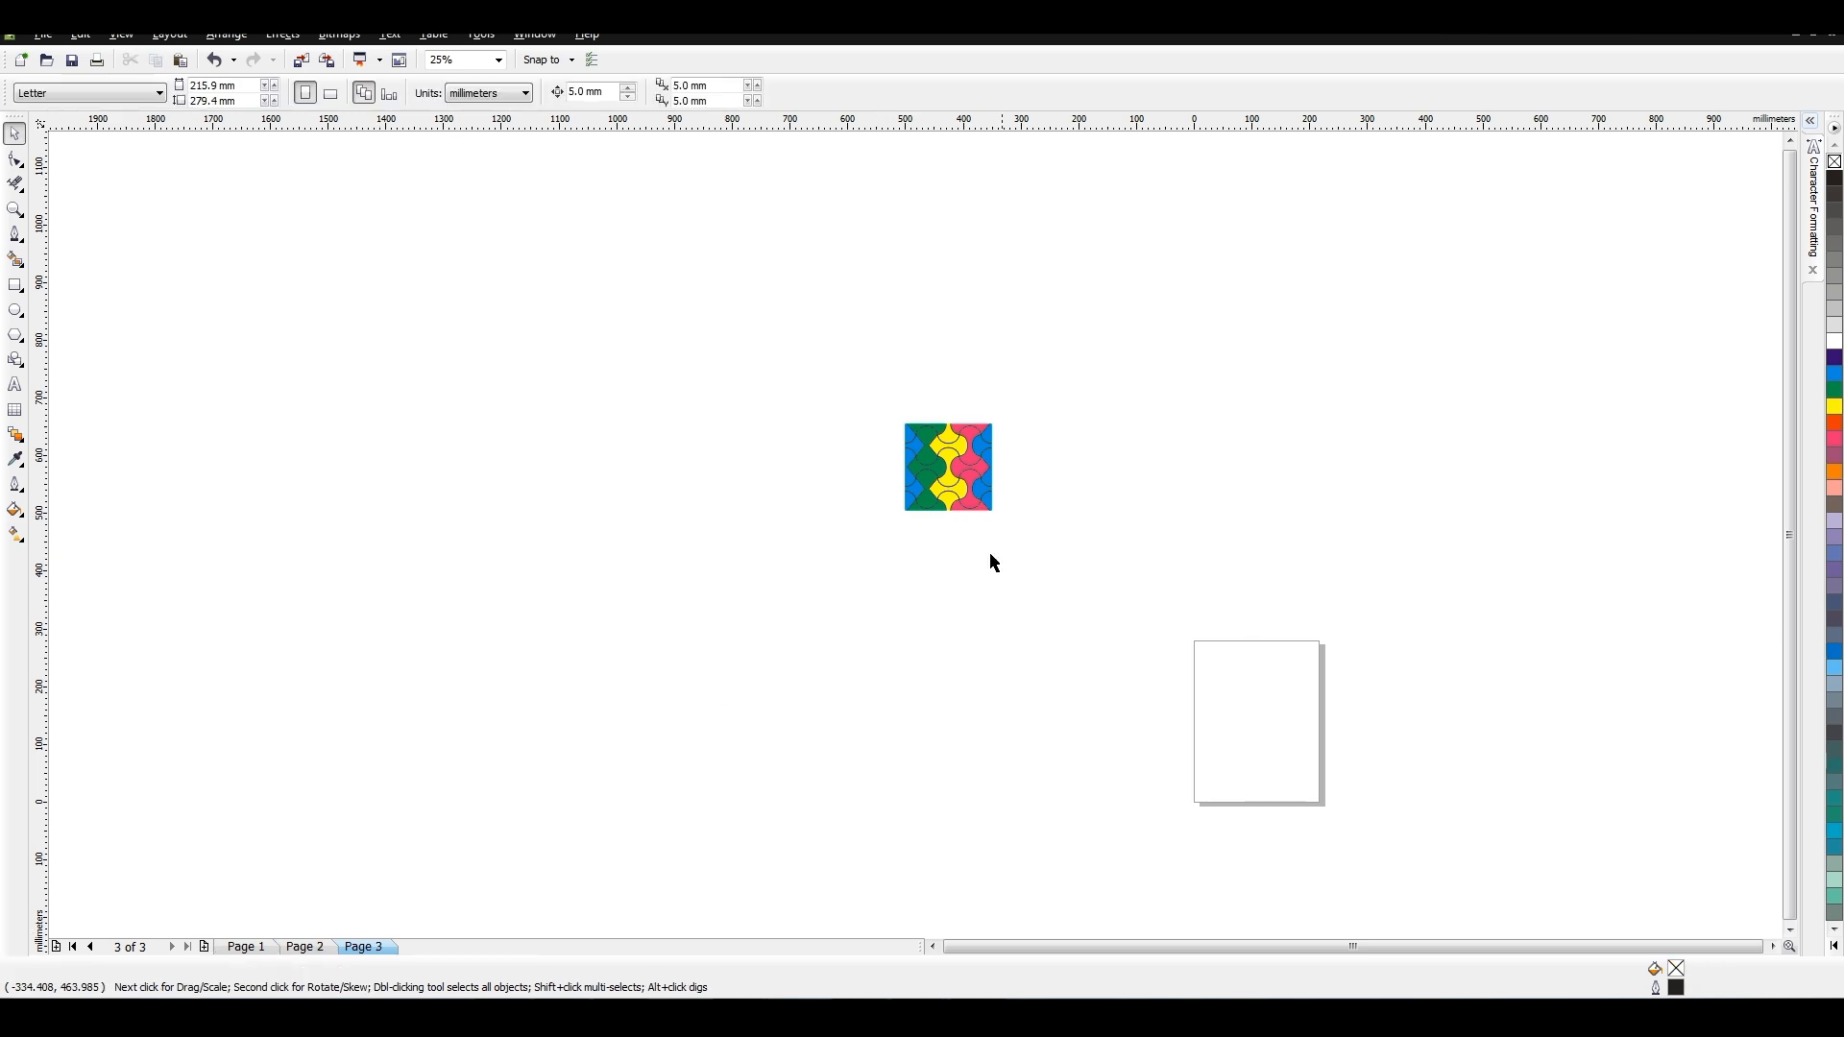
pyautogui.click(961, 480)
pyautogui.press('p')
pyautogui.click(1213, 767)
# Place an unfilled, black-outlined copy of the framed pattern above page 2.
pyautogui.click(304, 946)
pyautogui.moveTo(1251, 721); pyautogui.dragTo(1177, 434)
pyautogui.rightClick(1177, 434)
pyautogui.click(1835, 161)
pyautogui.rightClick(1835, 179)
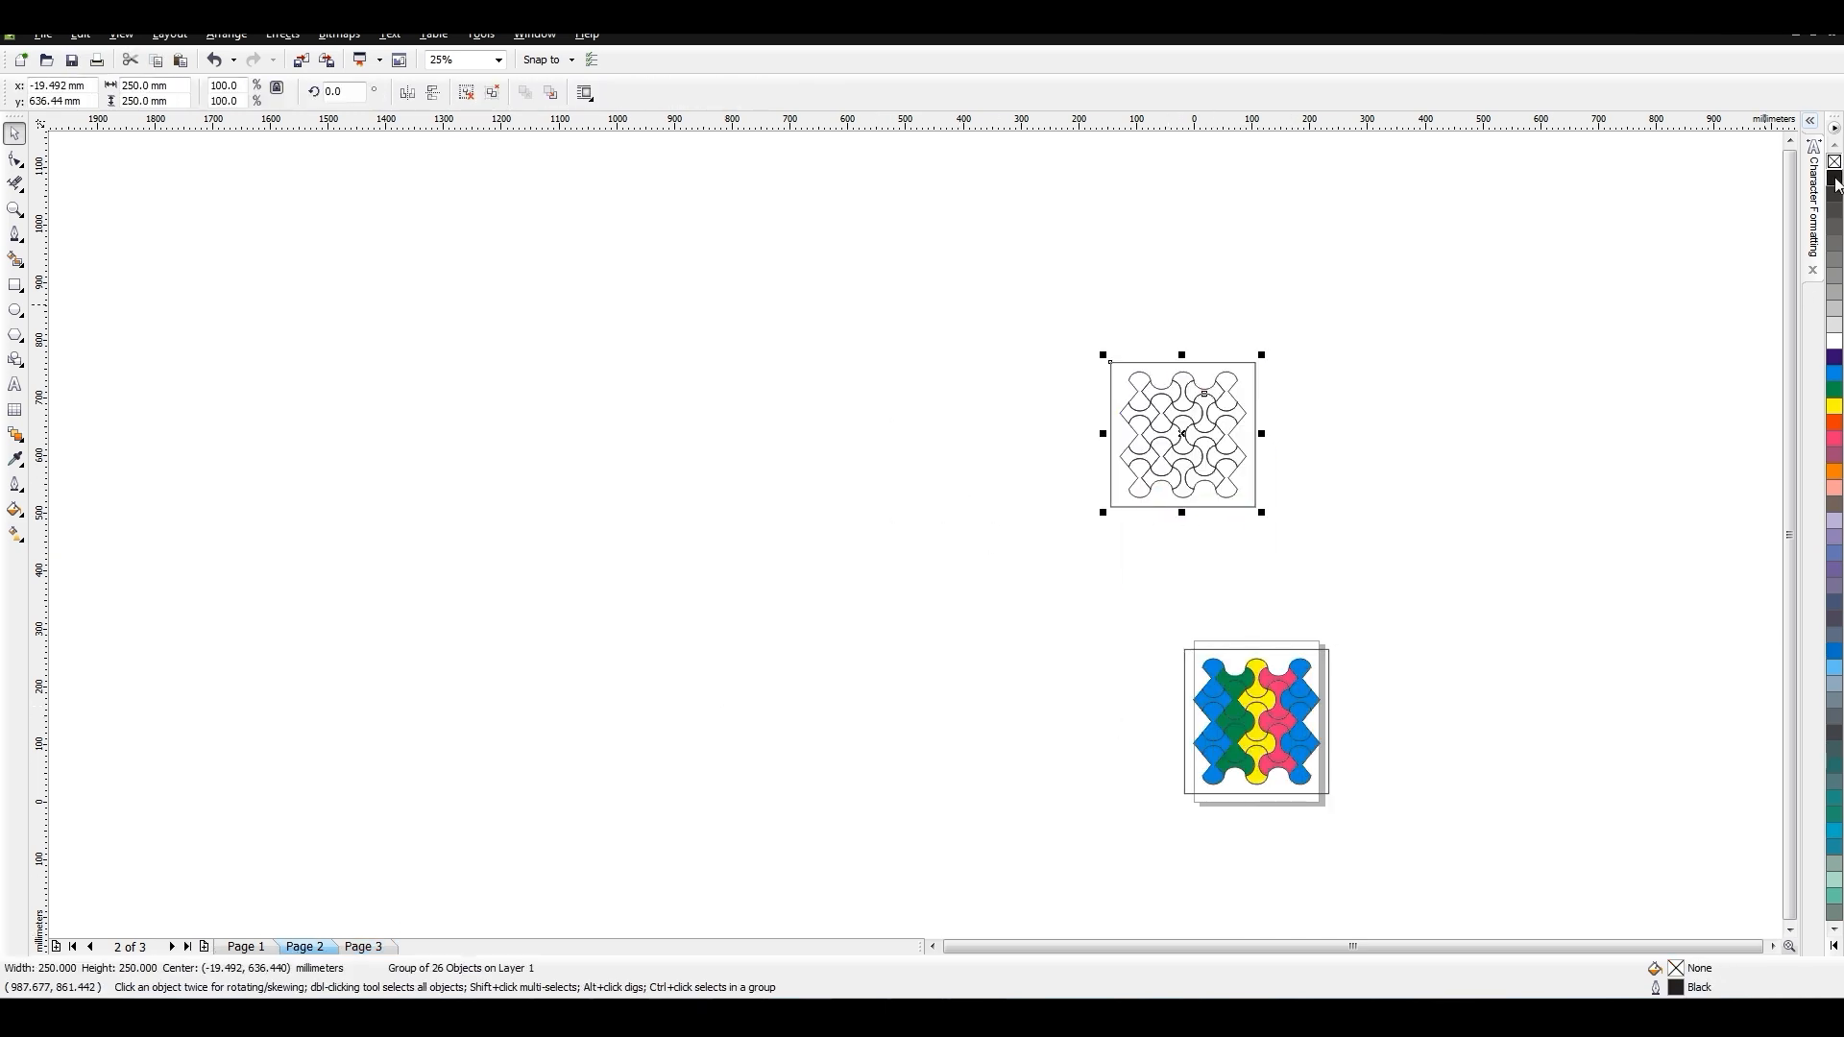
pyautogui.press('F12')
pyautogui.click(904, 656)
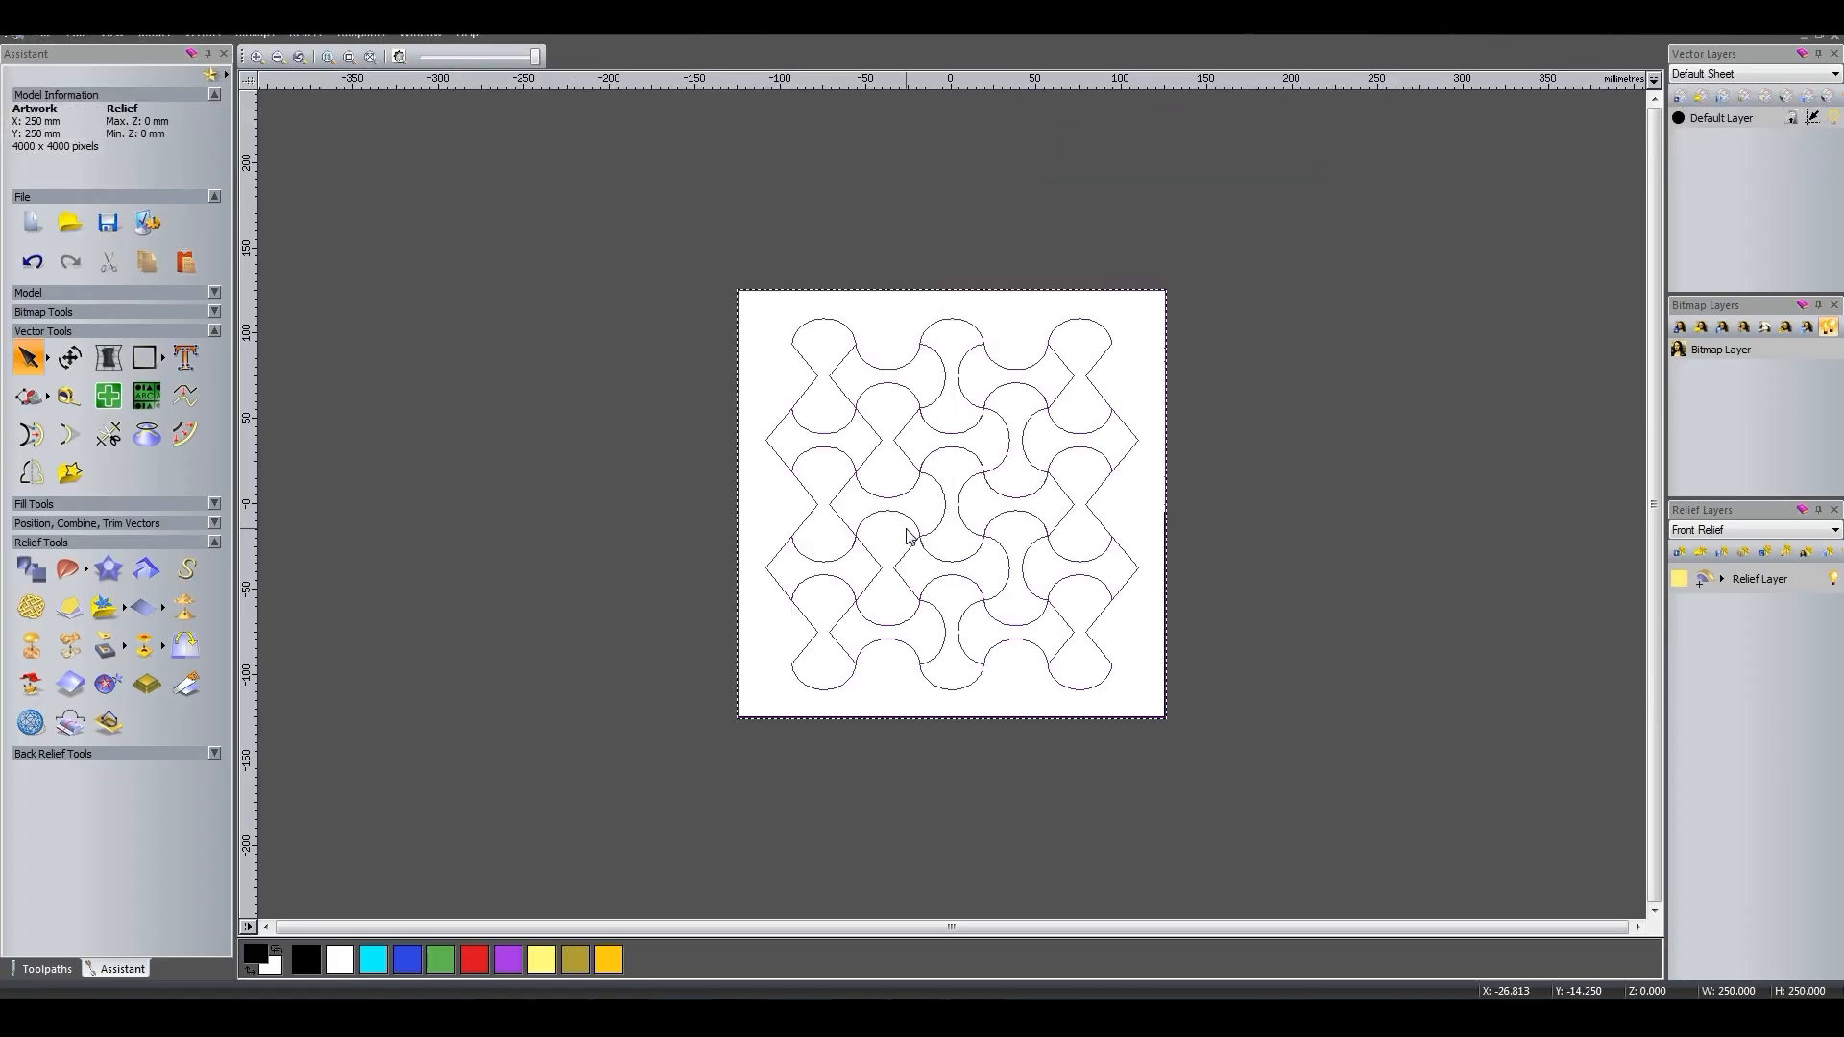
# In ArtCAM, try an angled plane on the upper-left tile through its top, waist and bottom points with Z 3, 0 and 3.
pyautogui.click(1140, 354)
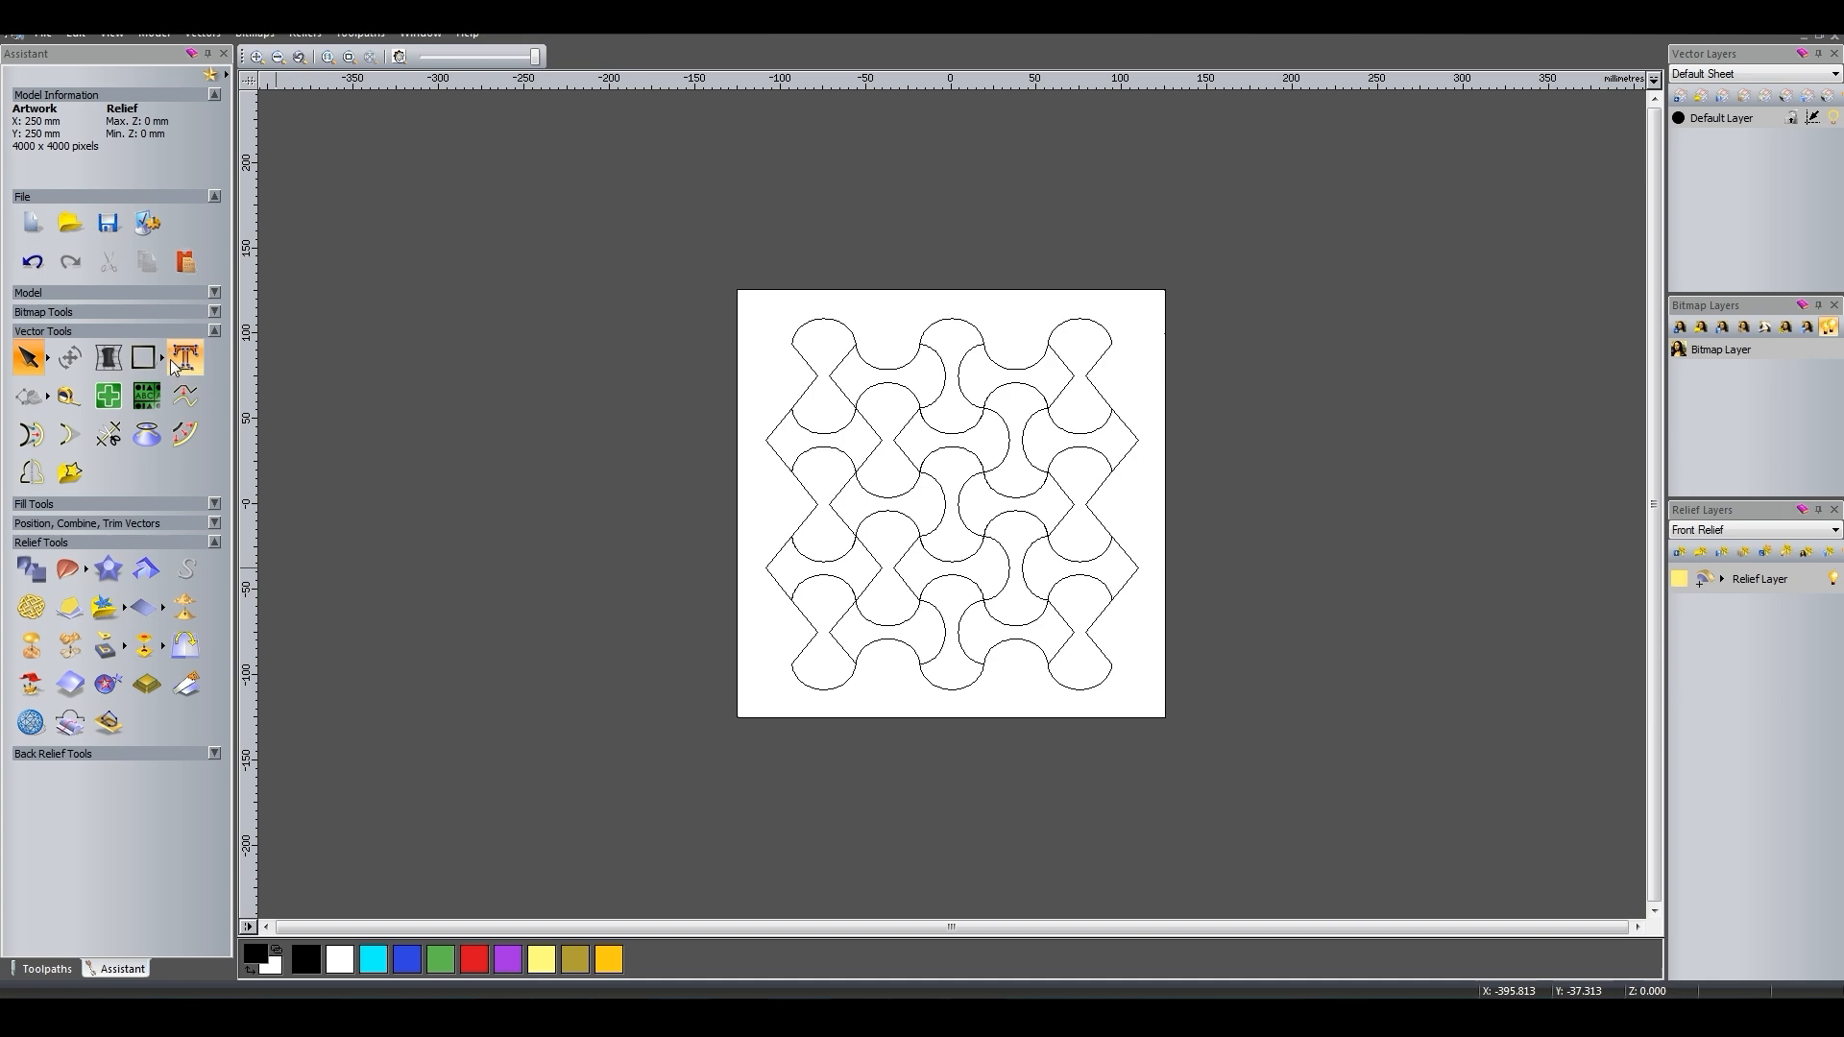
pyautogui.click(812, 322)
pyautogui.scroll(3, 841, 374)
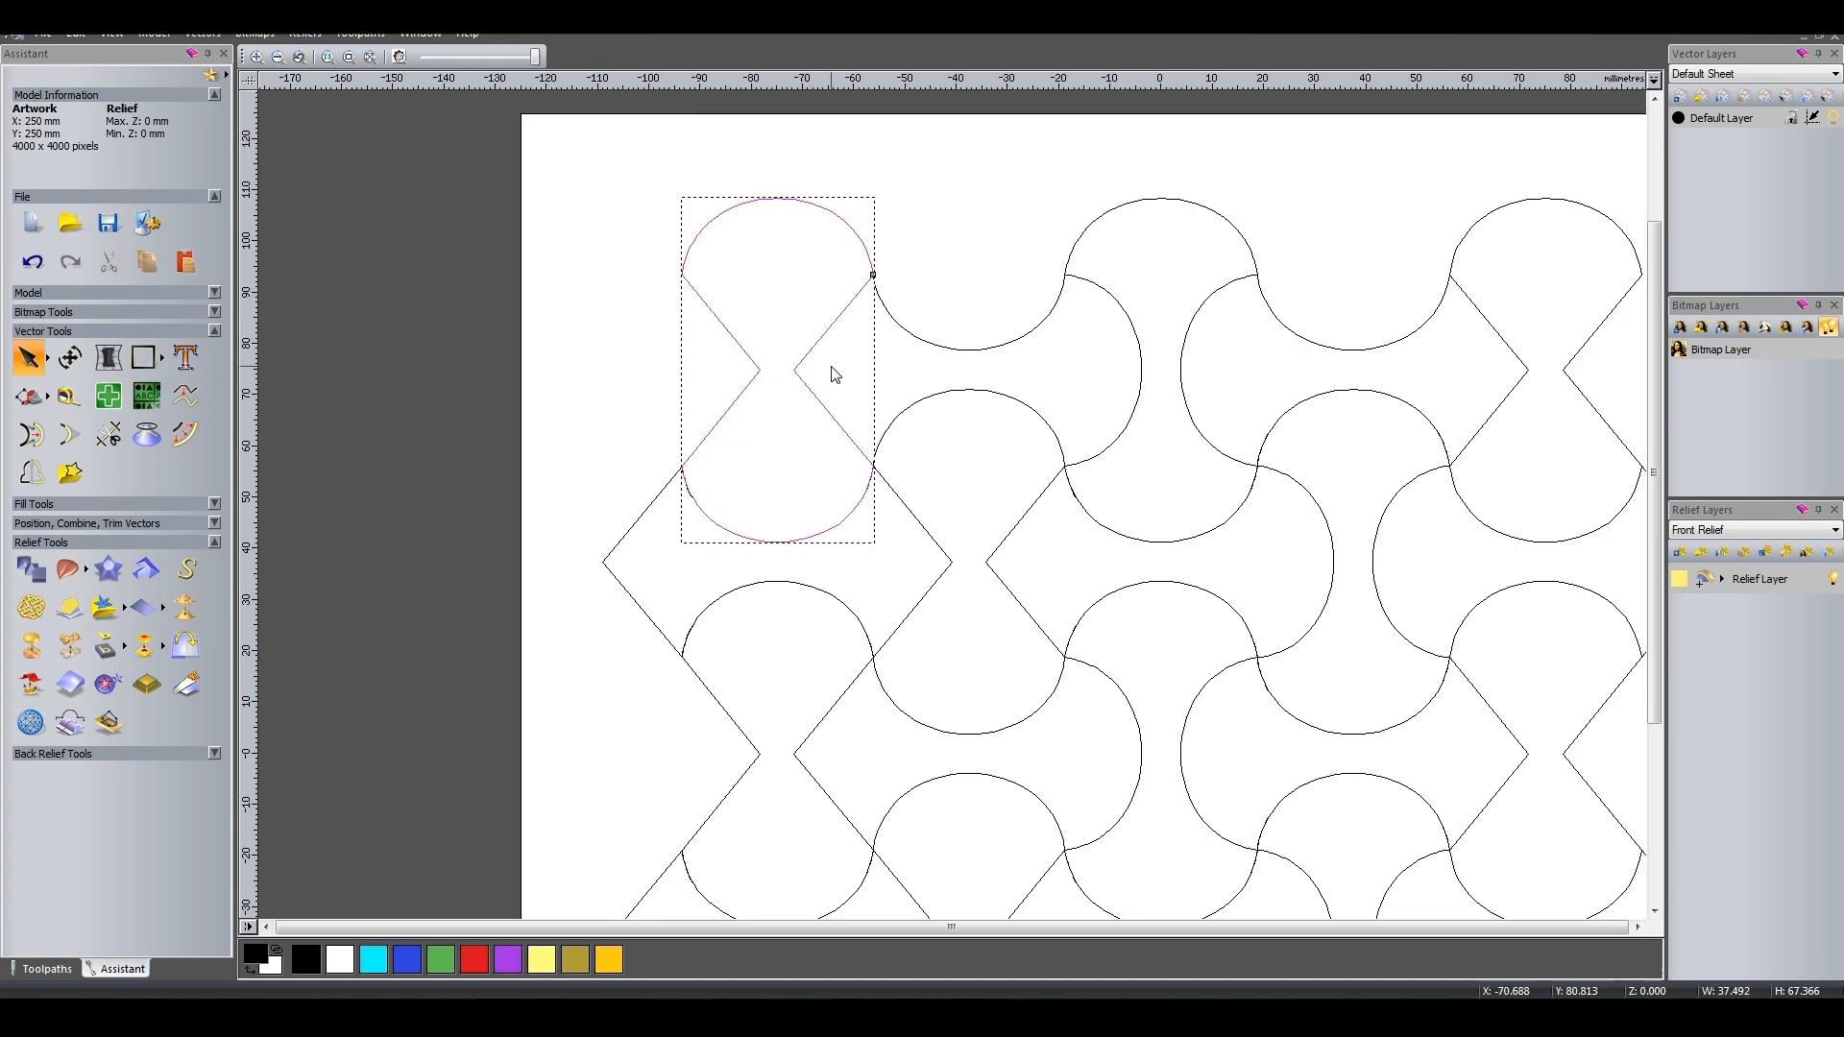
pyautogui.click(68, 609)
pyautogui.click(1296, 283)
pyautogui.click(773, 195)
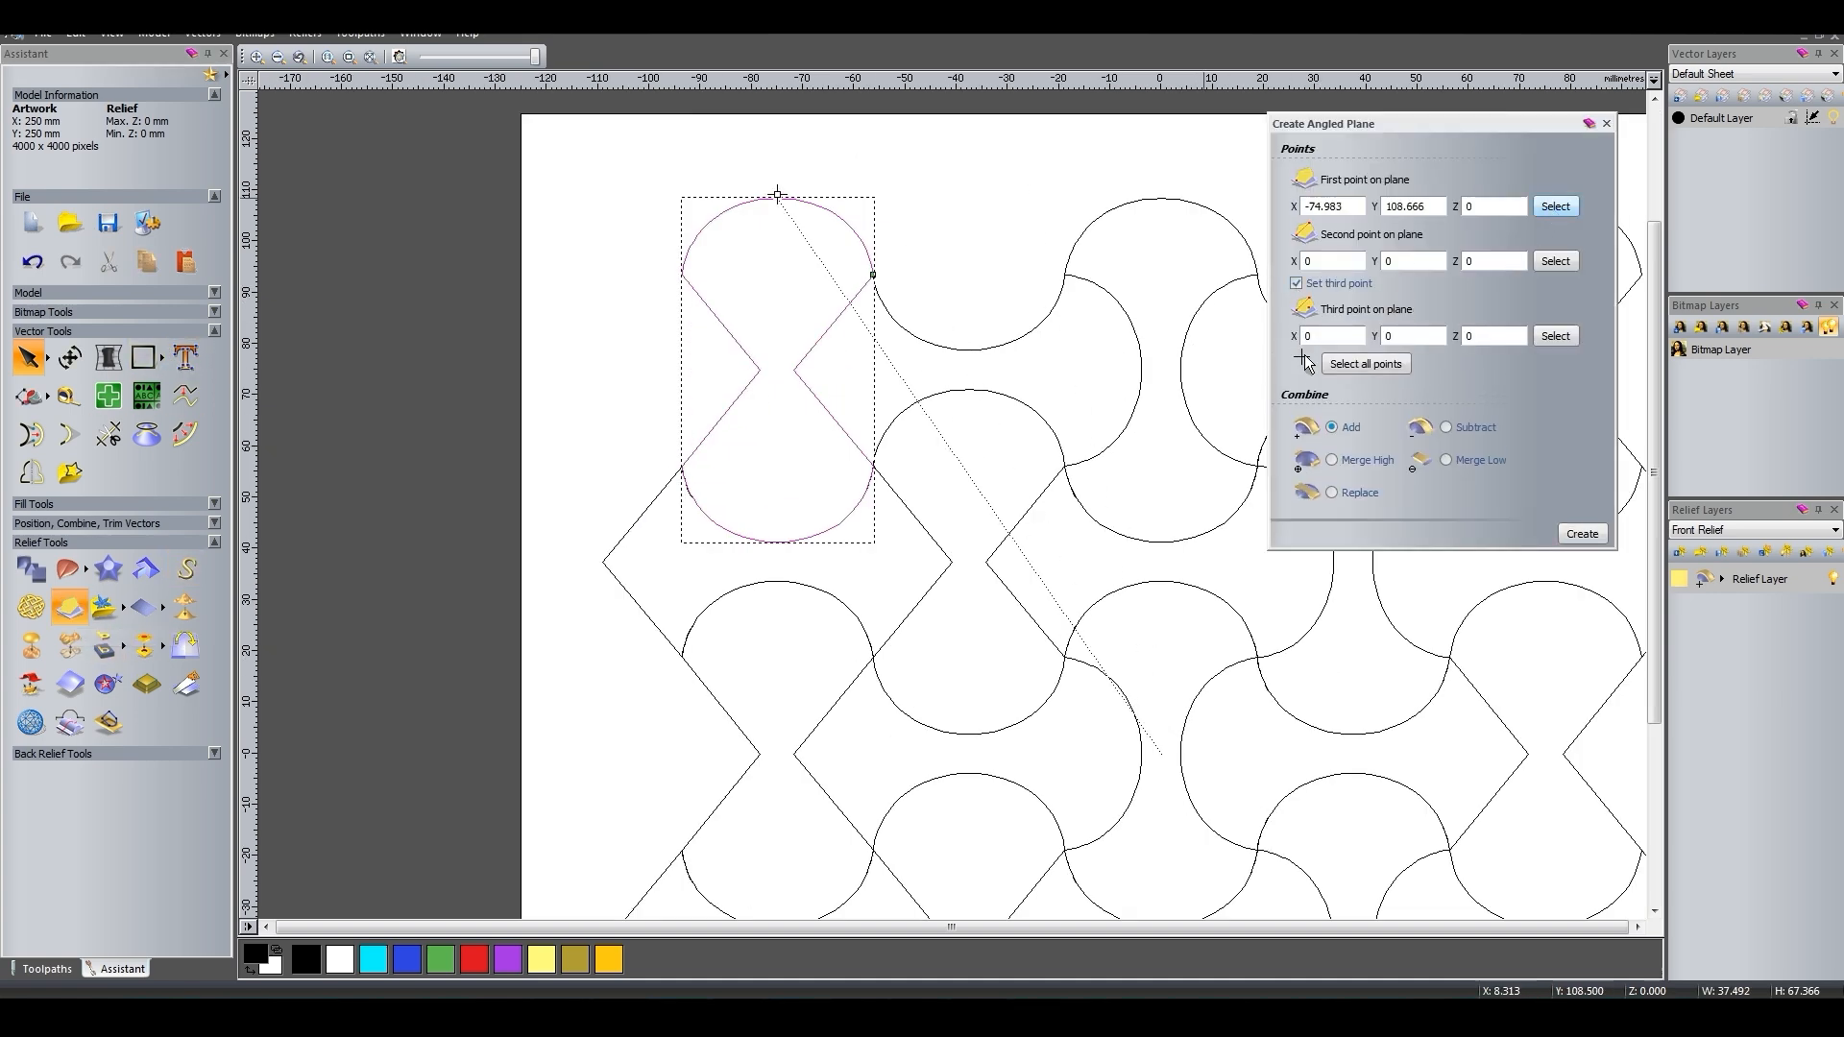
pyautogui.click(1549, 337)
pyautogui.click(776, 542)
pyautogui.click(1550, 262)
pyautogui.click(793, 370)
pyautogui.moveTo(1482, 208); pyautogui.dragTo(1421, 217)
pyautogui.click(1579, 534)
pyautogui.click(400, 57)
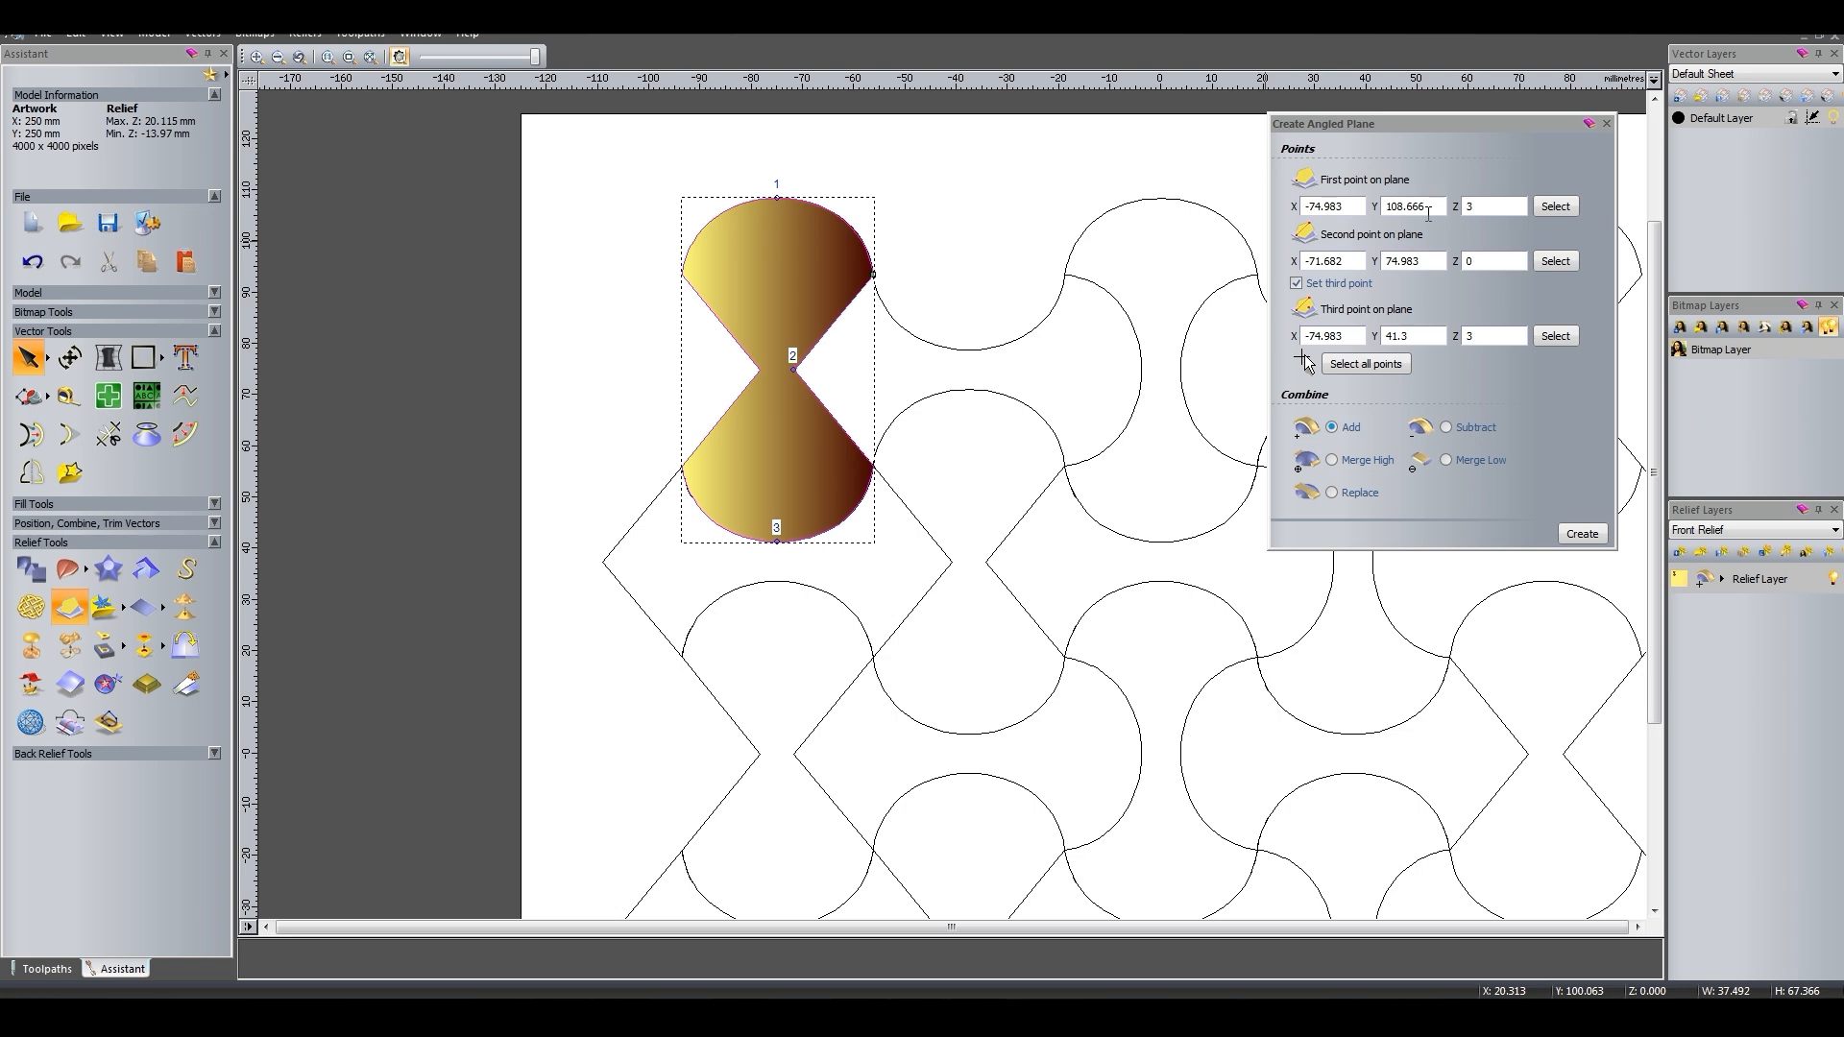
# Undo the angled plane, re-pick its first point at the tile's top, restore the plane and close its settings.
pyautogui.hotkey('ctrl', 'z')
pyautogui.click(1556, 207)
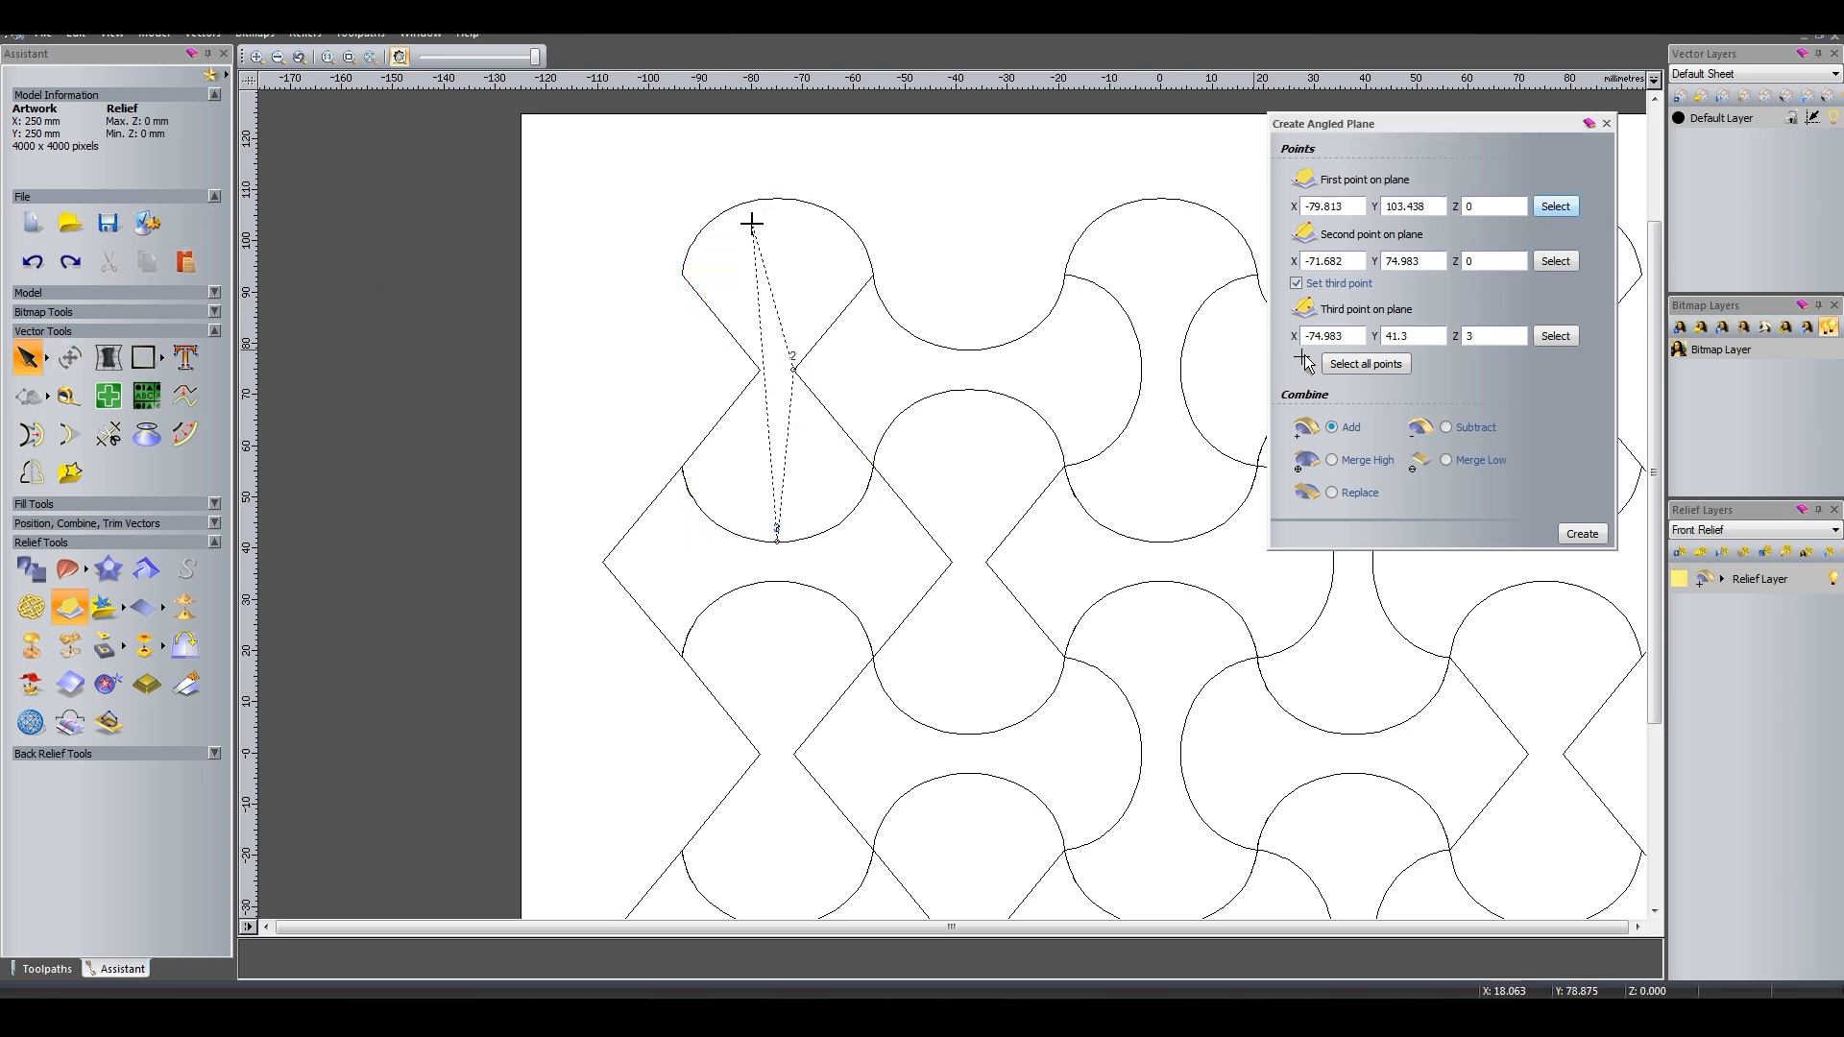
pyautogui.click(777, 199)
pyautogui.hotkey('ctrl', 'y')
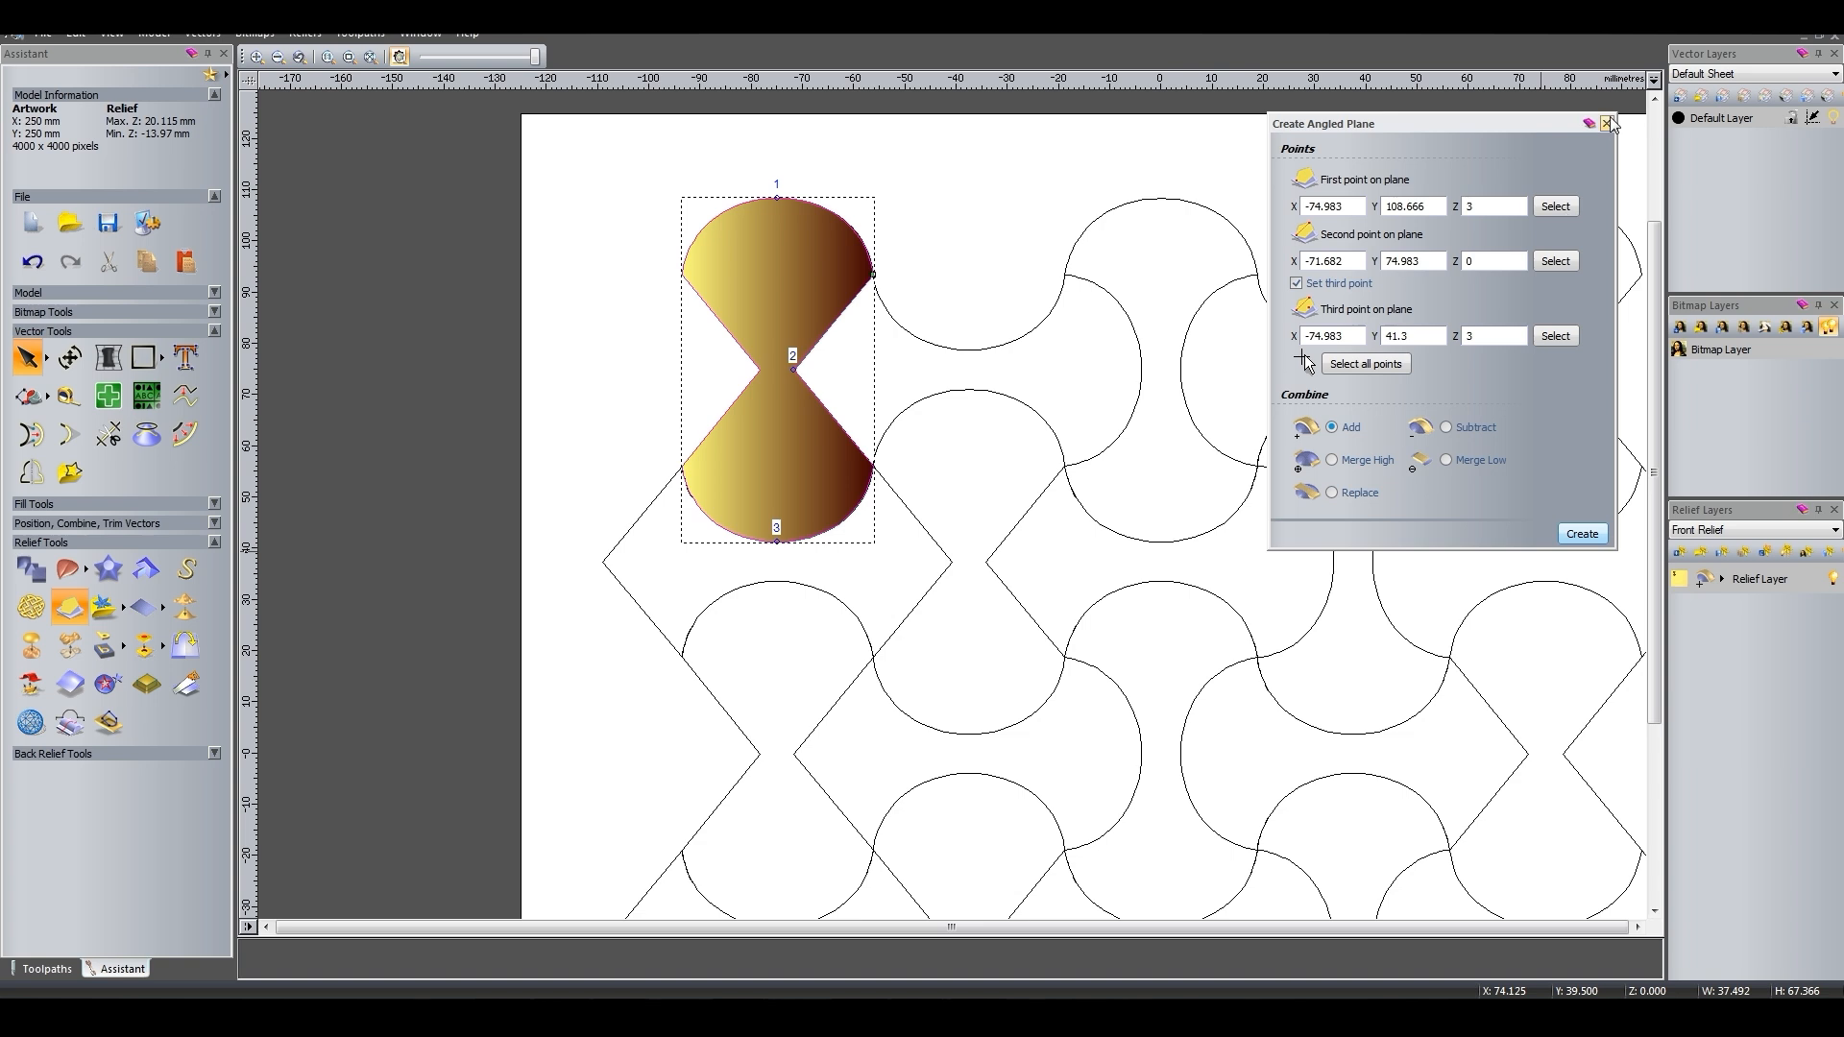
pyautogui.click(144, 607)
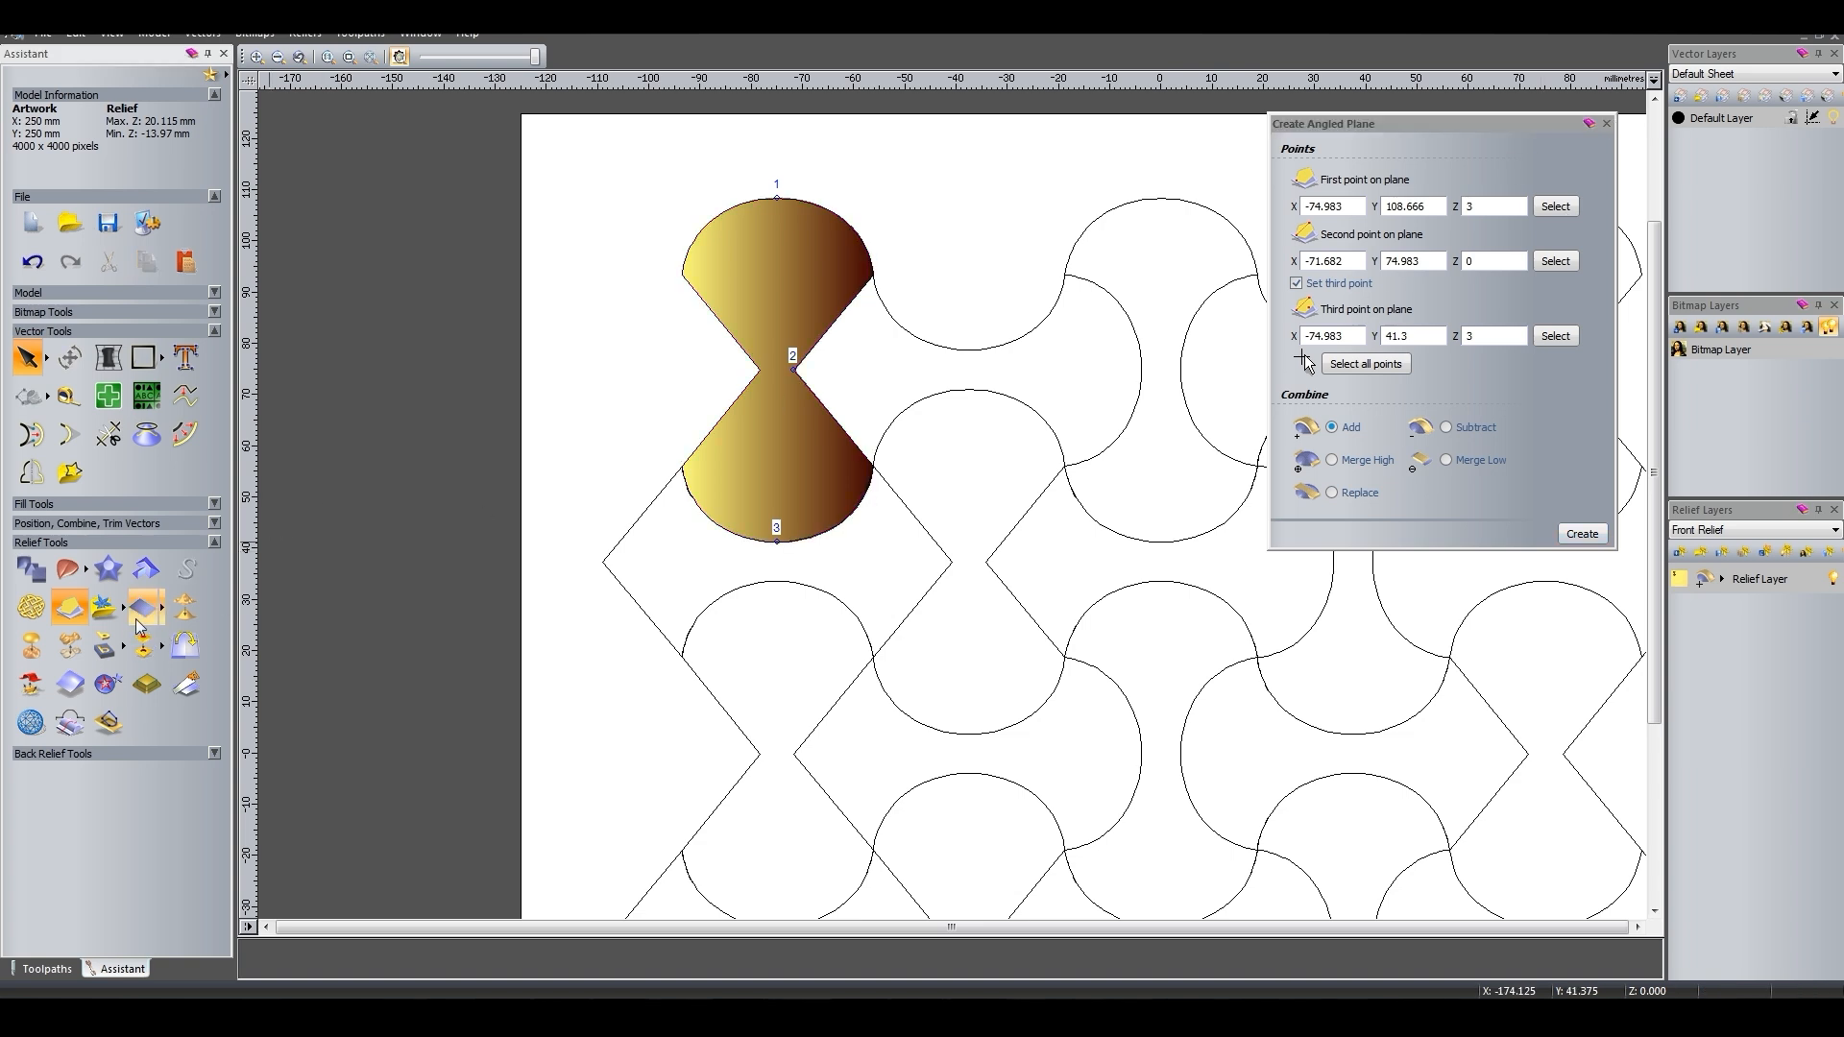
pyautogui.click(1607, 123)
# Try an angled plane on the upper-left tile through its top, waist and bottom points with Z 3, 0 and 0, and reset the relief.
pyautogui.click(836, 320)
pyautogui.click(71, 607)
pyautogui.click(1295, 285)
pyautogui.click(1556, 207)
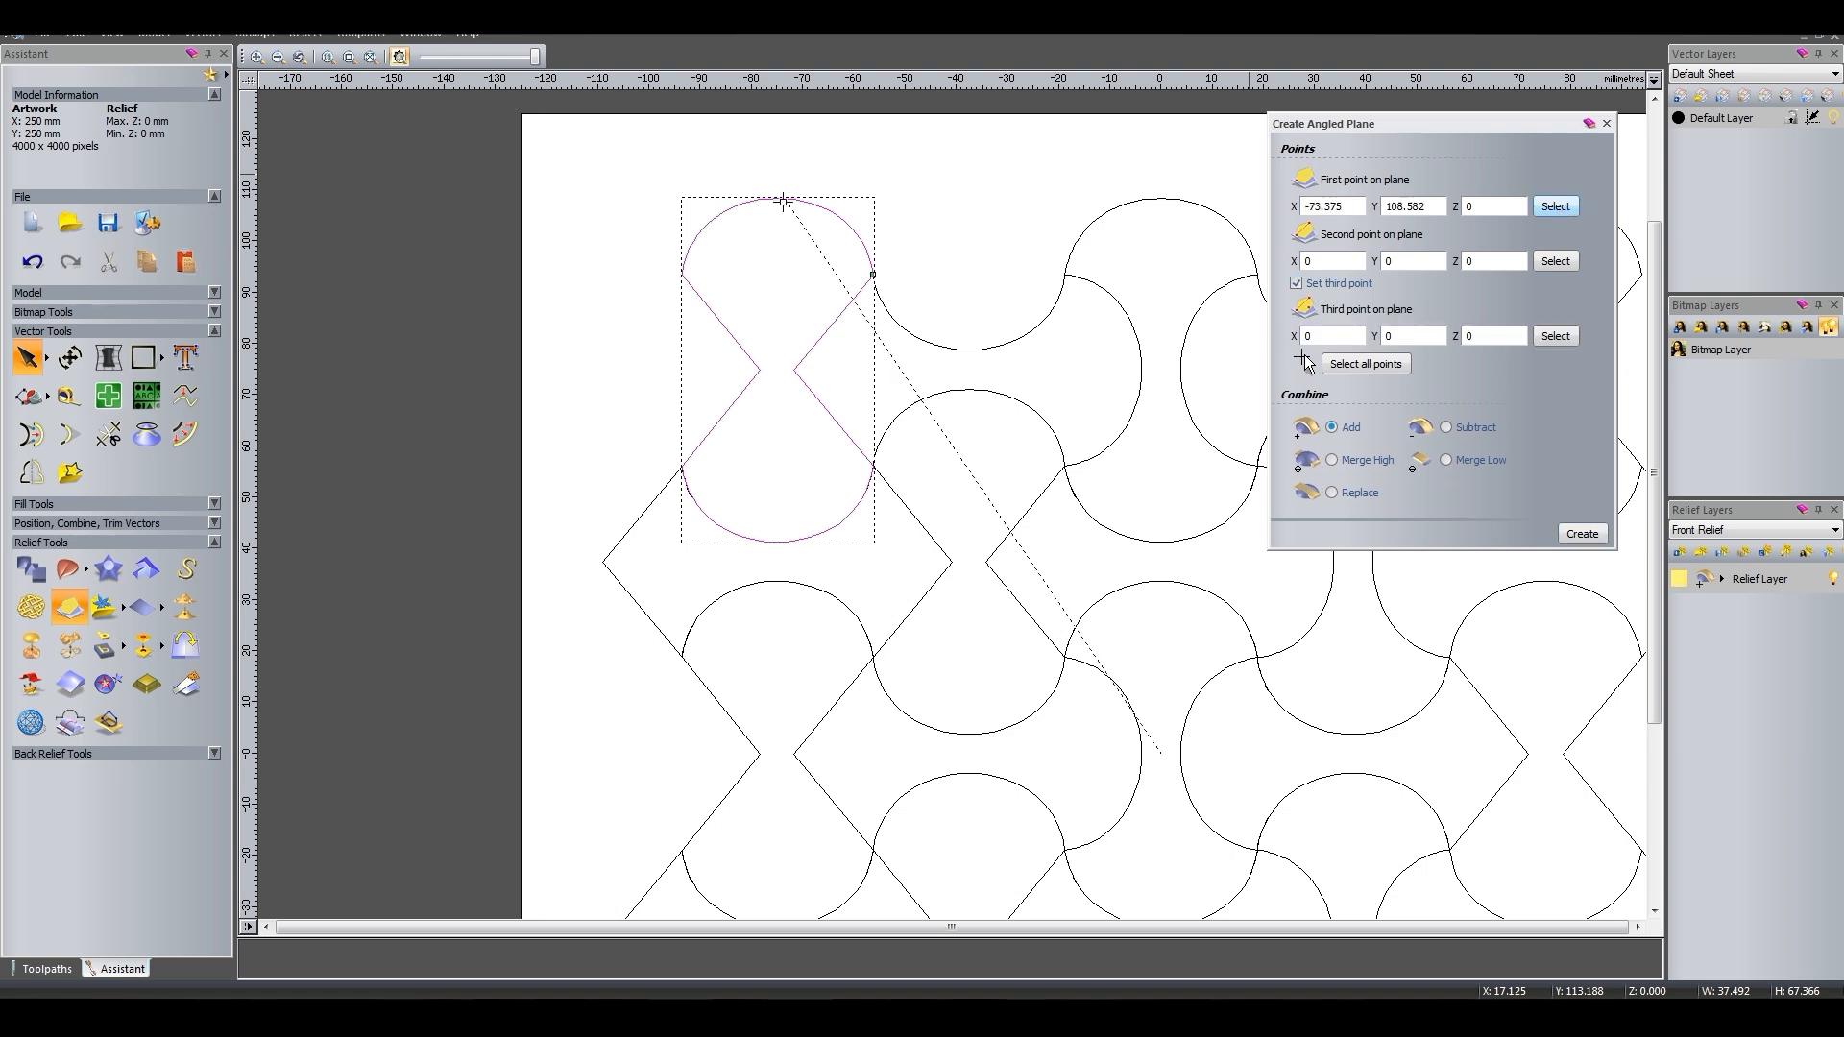
pyautogui.click(777, 198)
pyautogui.click(1556, 261)
pyautogui.click(793, 369)
pyautogui.click(1556, 336)
pyautogui.click(777, 541)
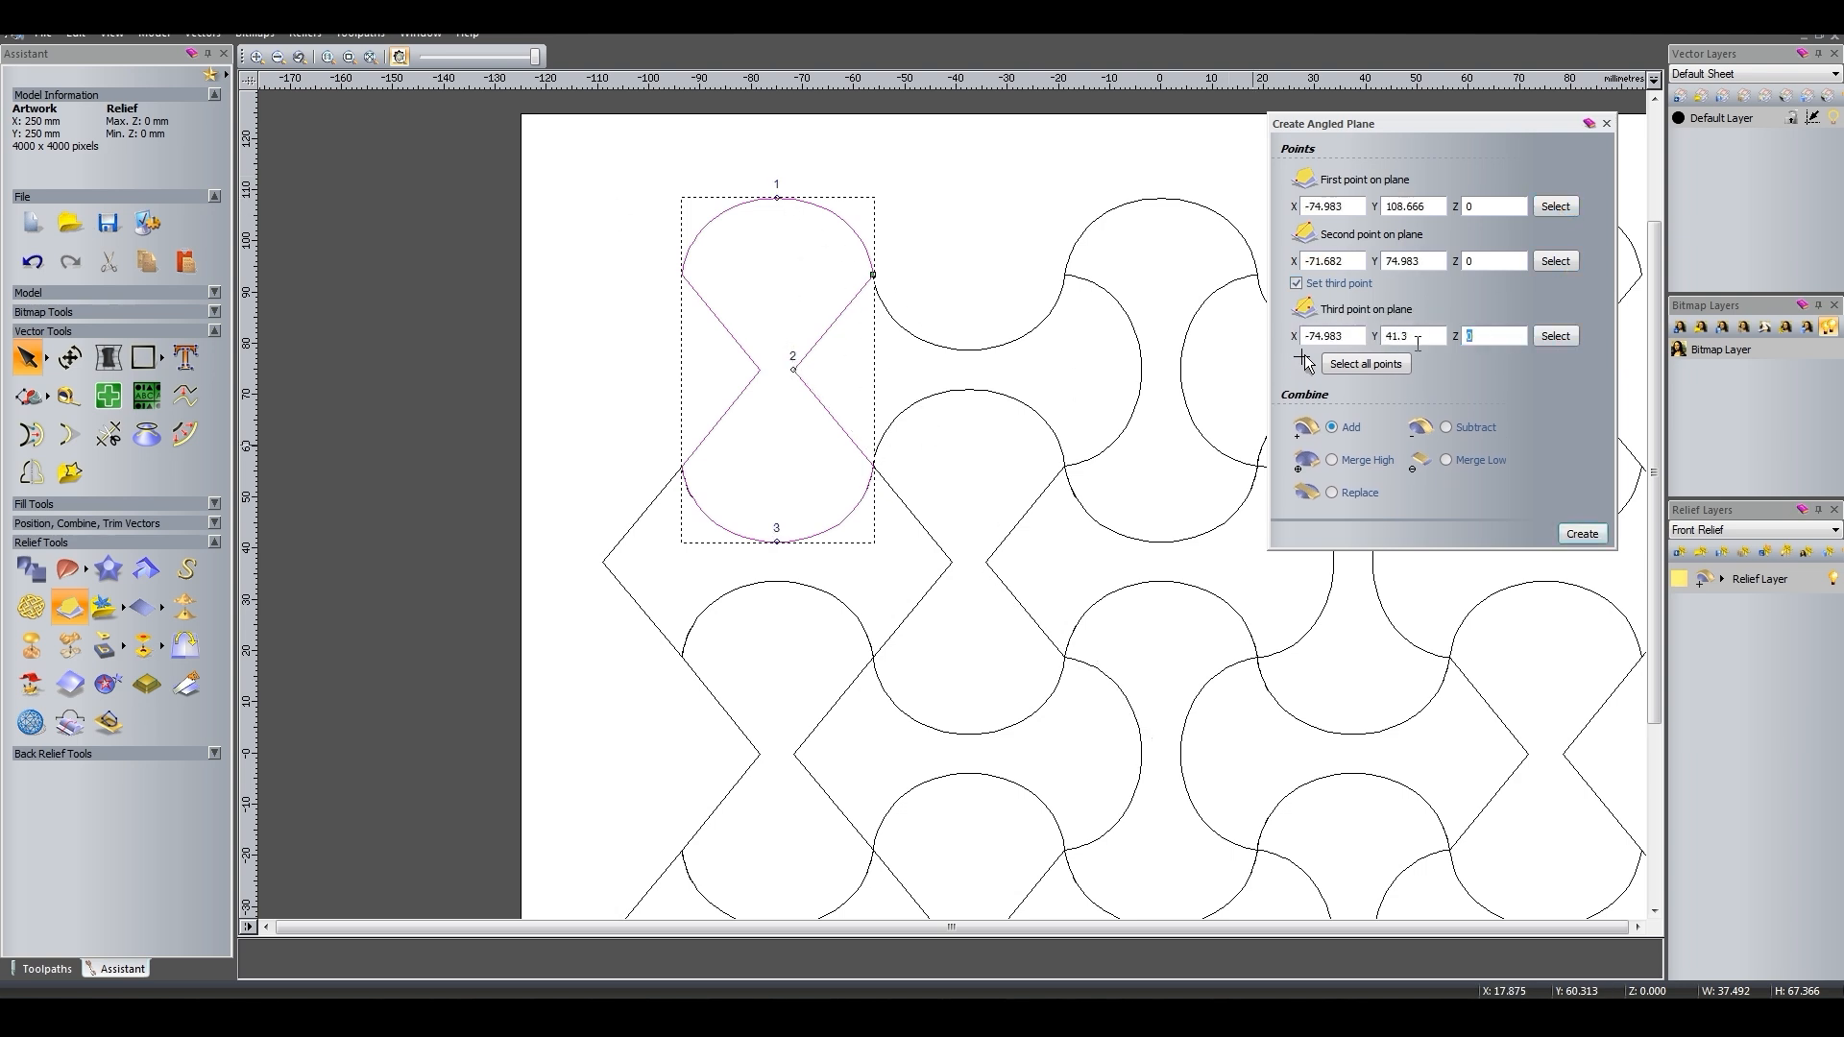
pyautogui.press('Return')
pyautogui.write('0')
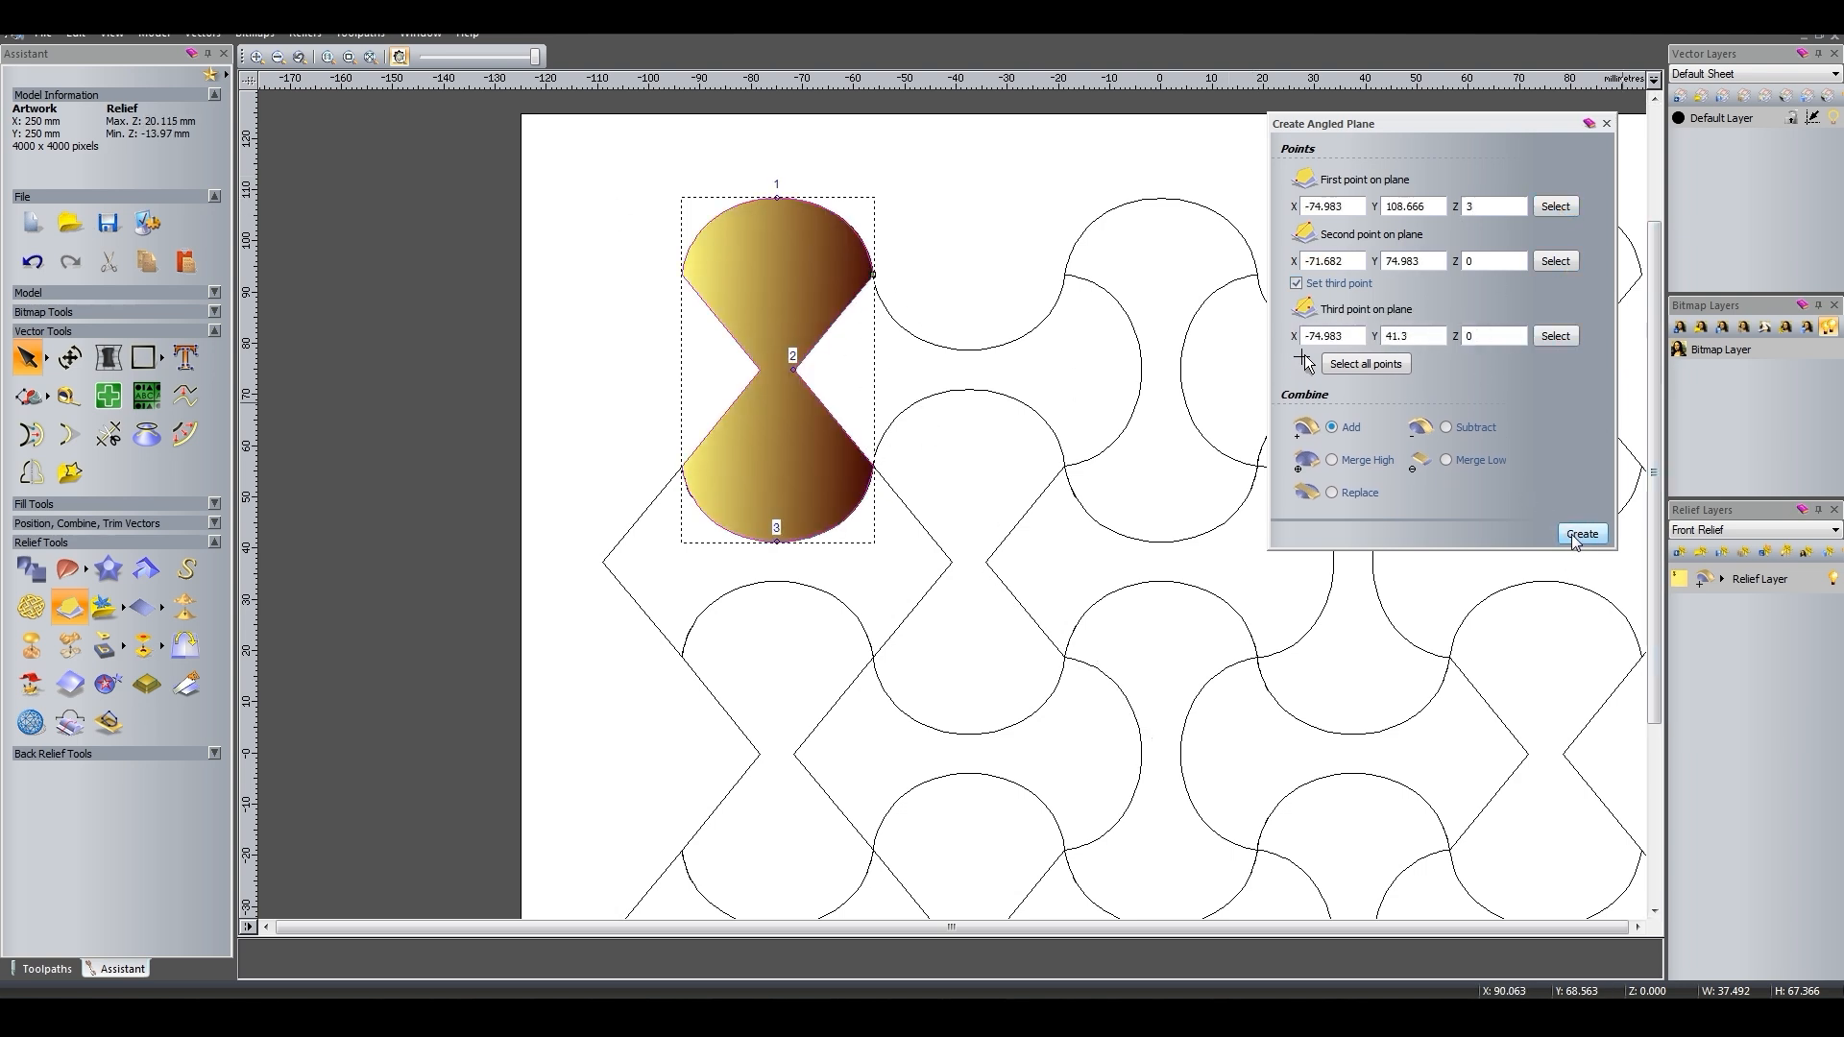
pyautogui.click(1576, 538)
pyautogui.click(142, 608)
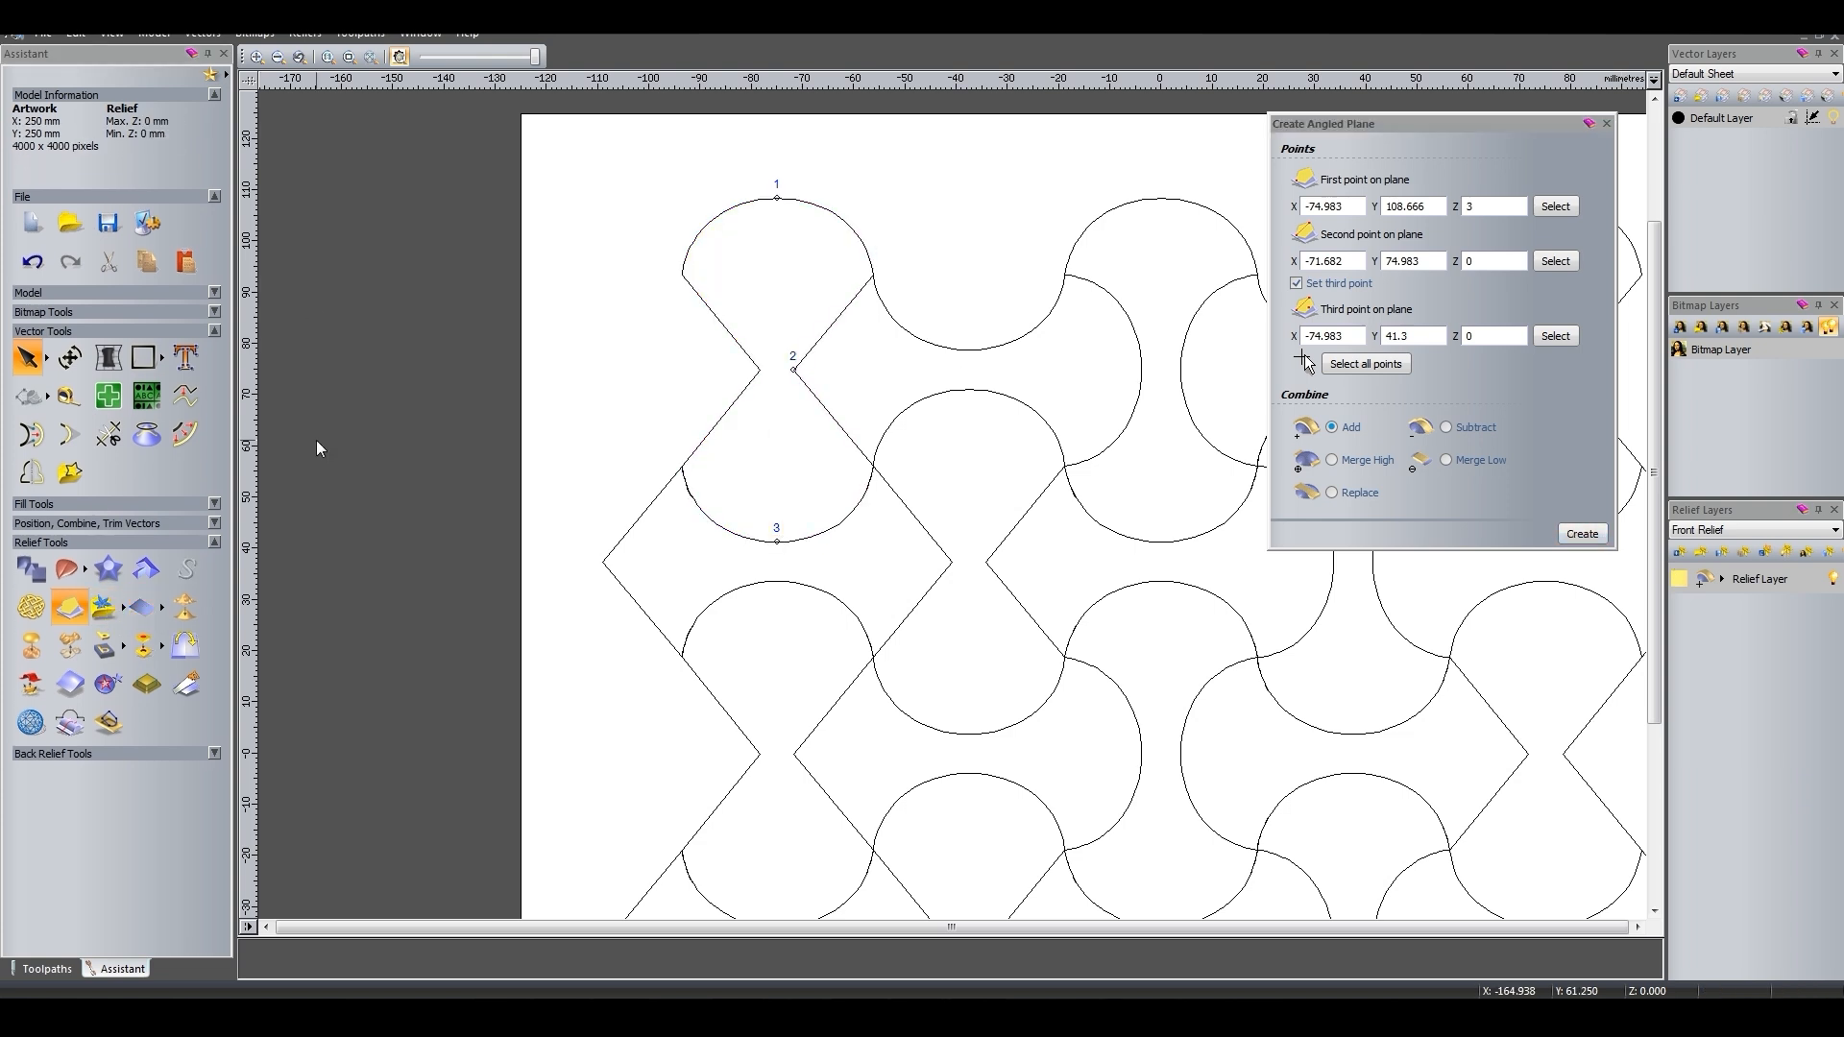
# Try the upper-left tile's angled plane again with re-picked points and a Z of 3, close its settings and reset the relief.
pyautogui.click(1556, 206)
pyautogui.click(777, 198)
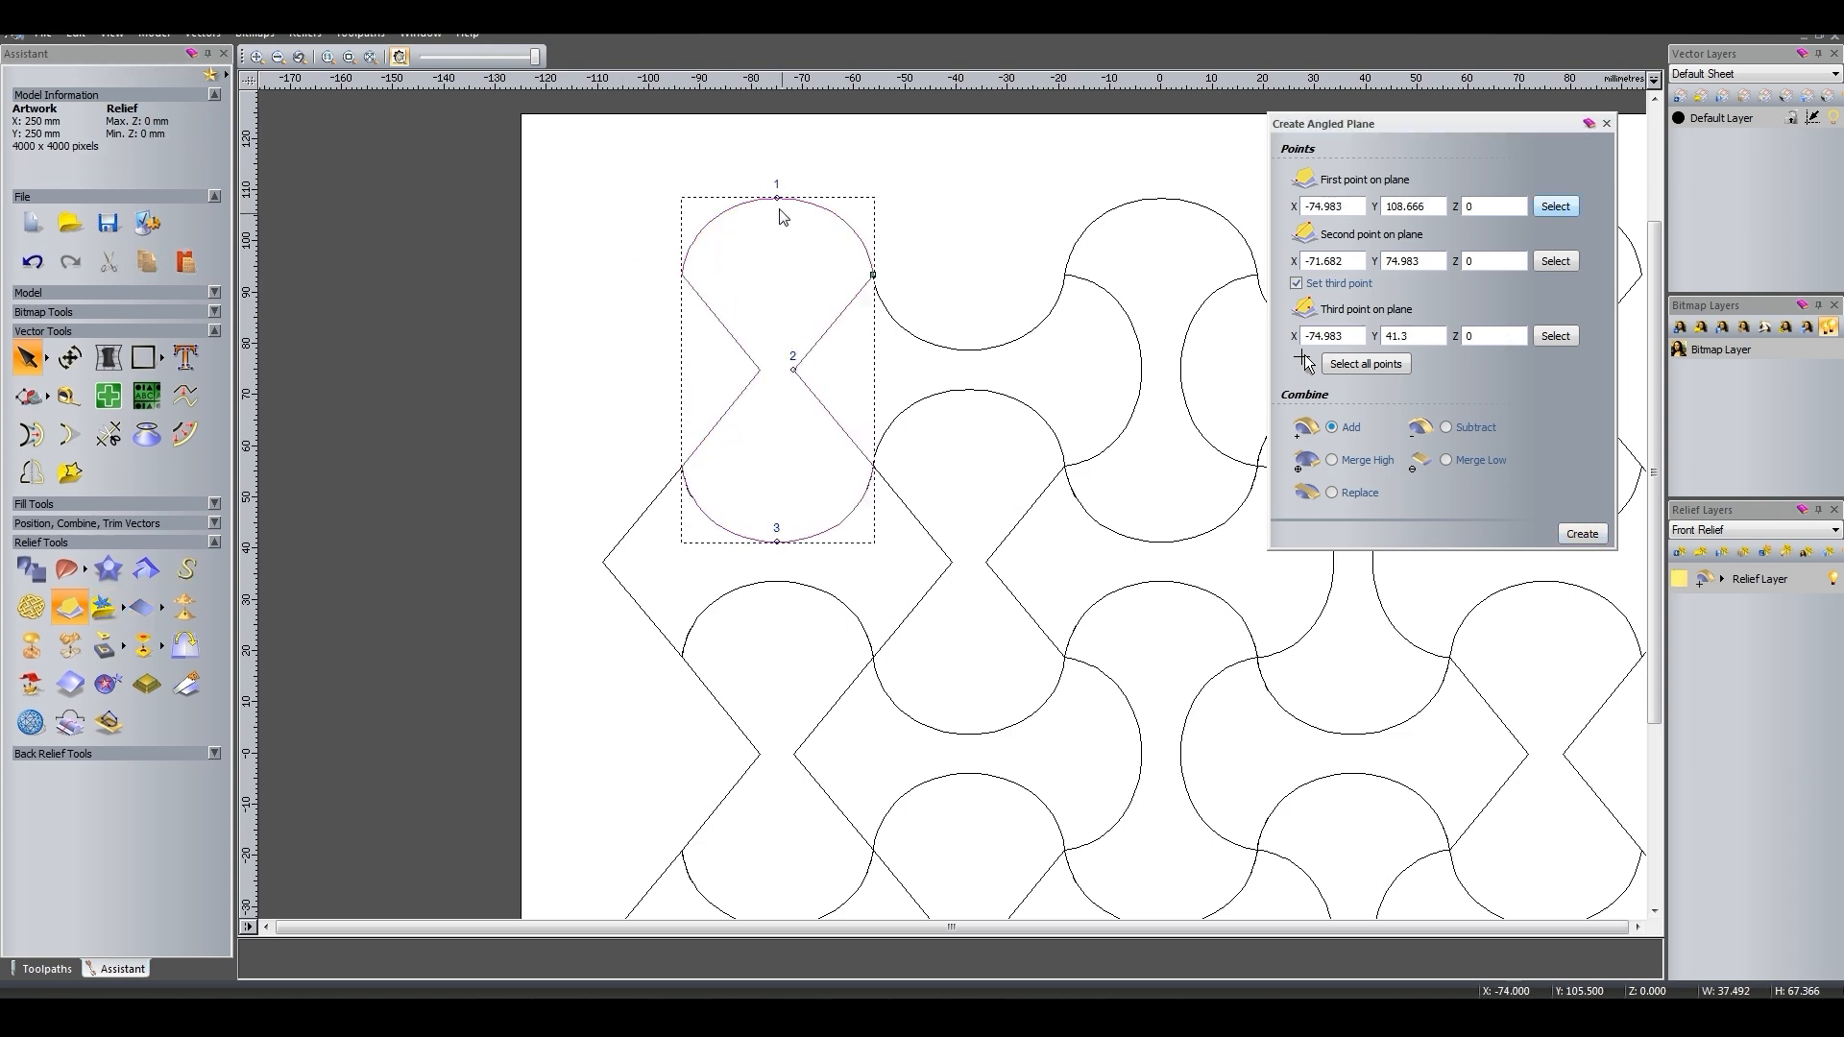
pyautogui.click(1556, 261)
pyautogui.click(778, 542)
pyautogui.click(793, 369)
pyautogui.write('3')
pyautogui.click(1581, 534)
pyautogui.click(1606, 124)
pyautogui.click(413, 509)
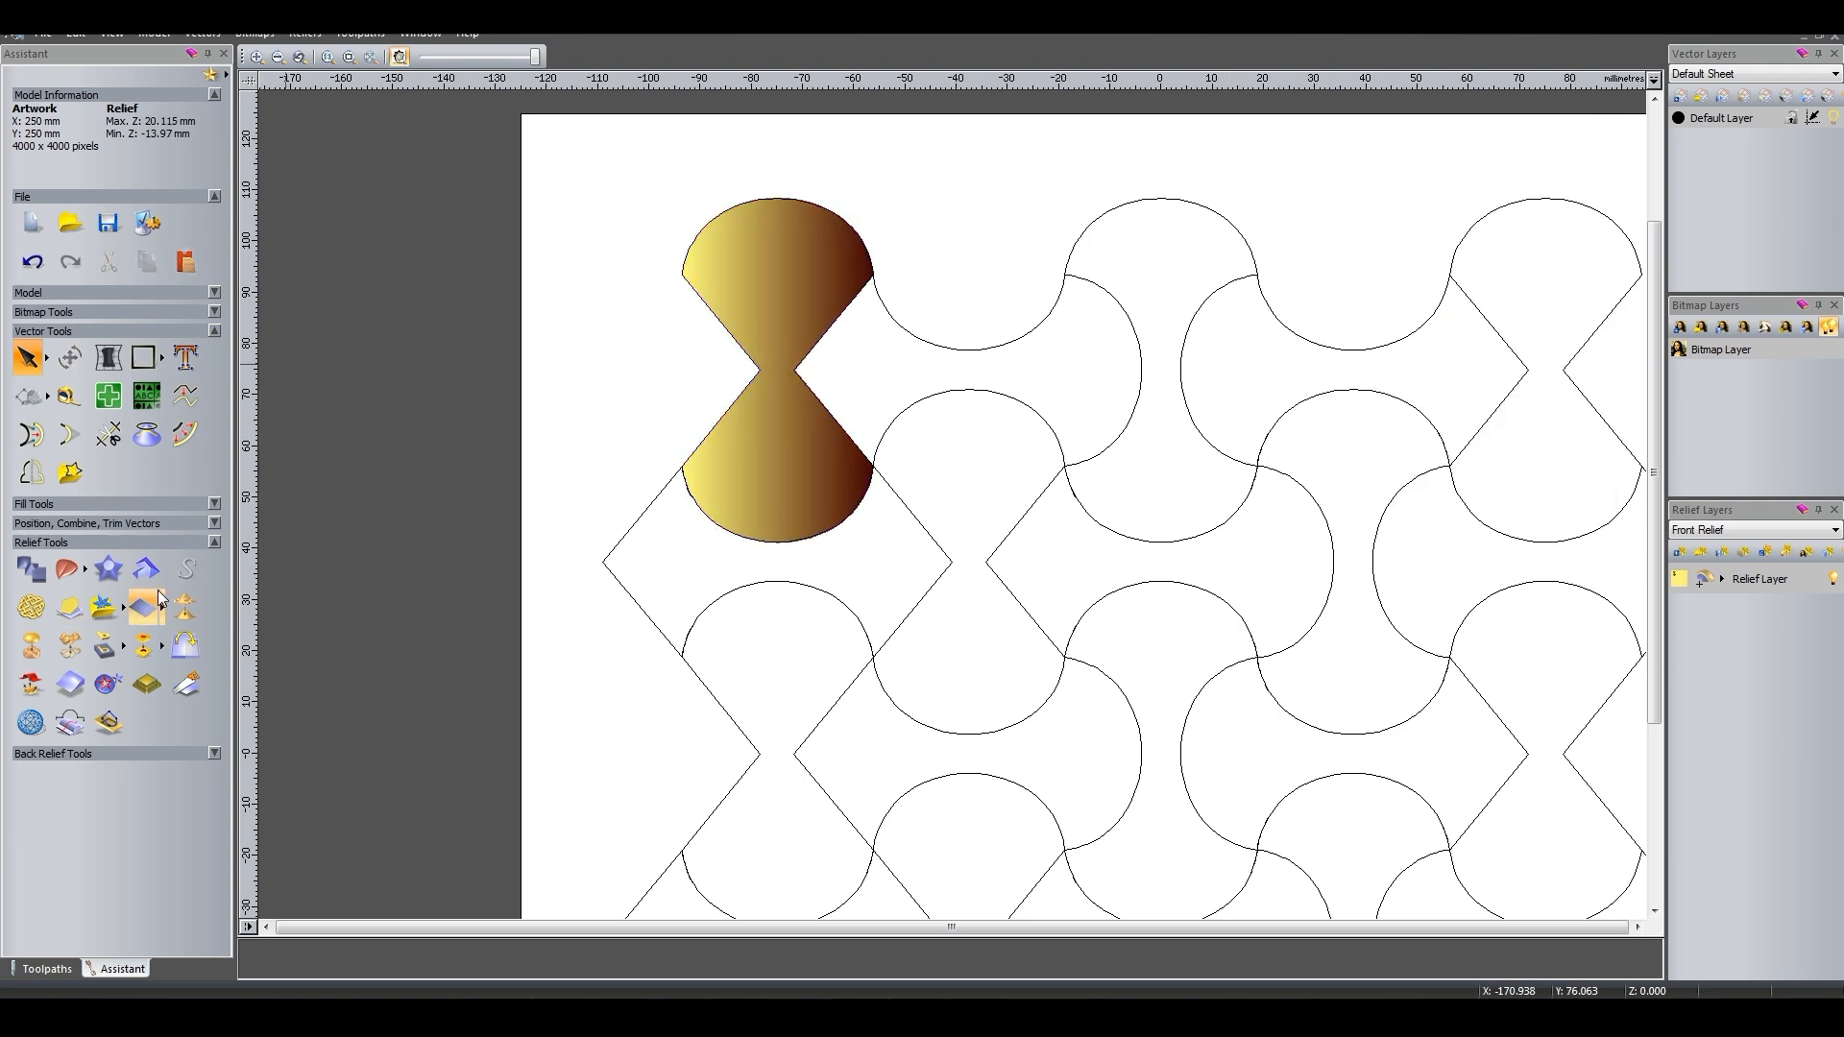
pyautogui.click(143, 608)
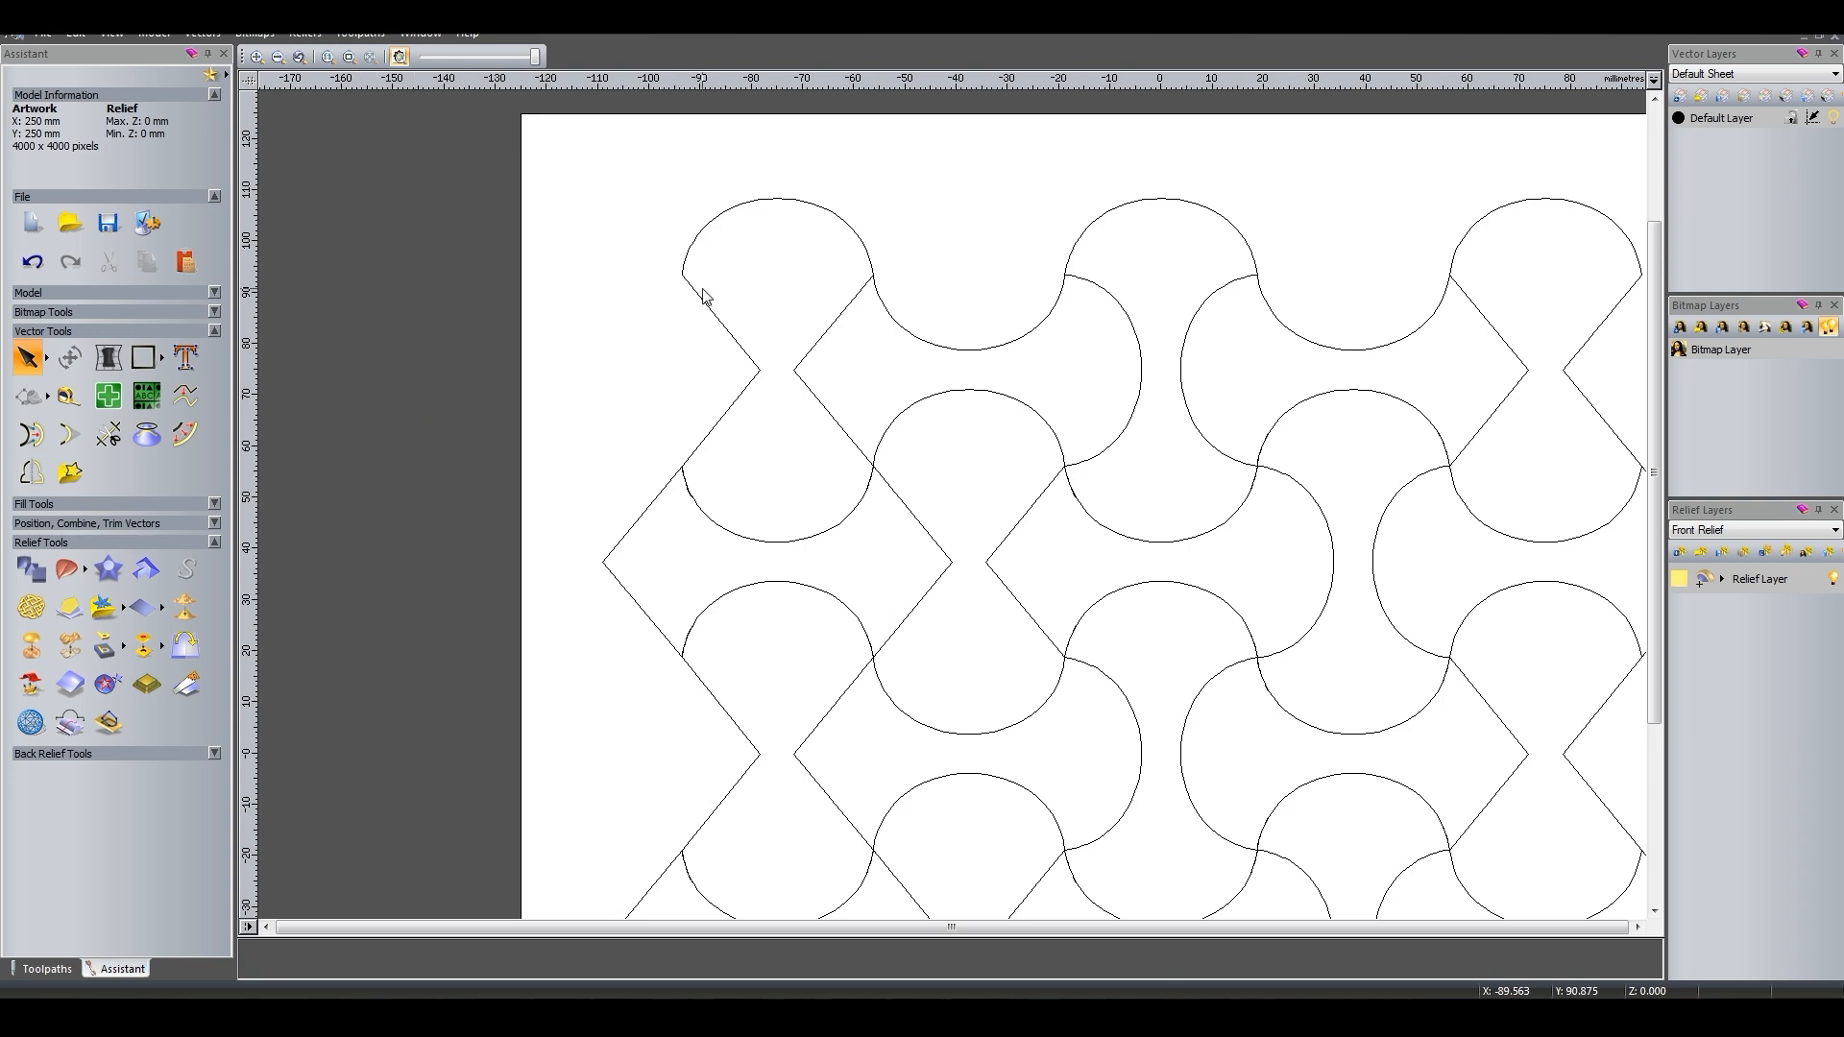
# Draw a horizontal line about 327 mm long above the page and a vertical line about 289 mm long beside it.
pyautogui.scroll(-2, 989, 421)
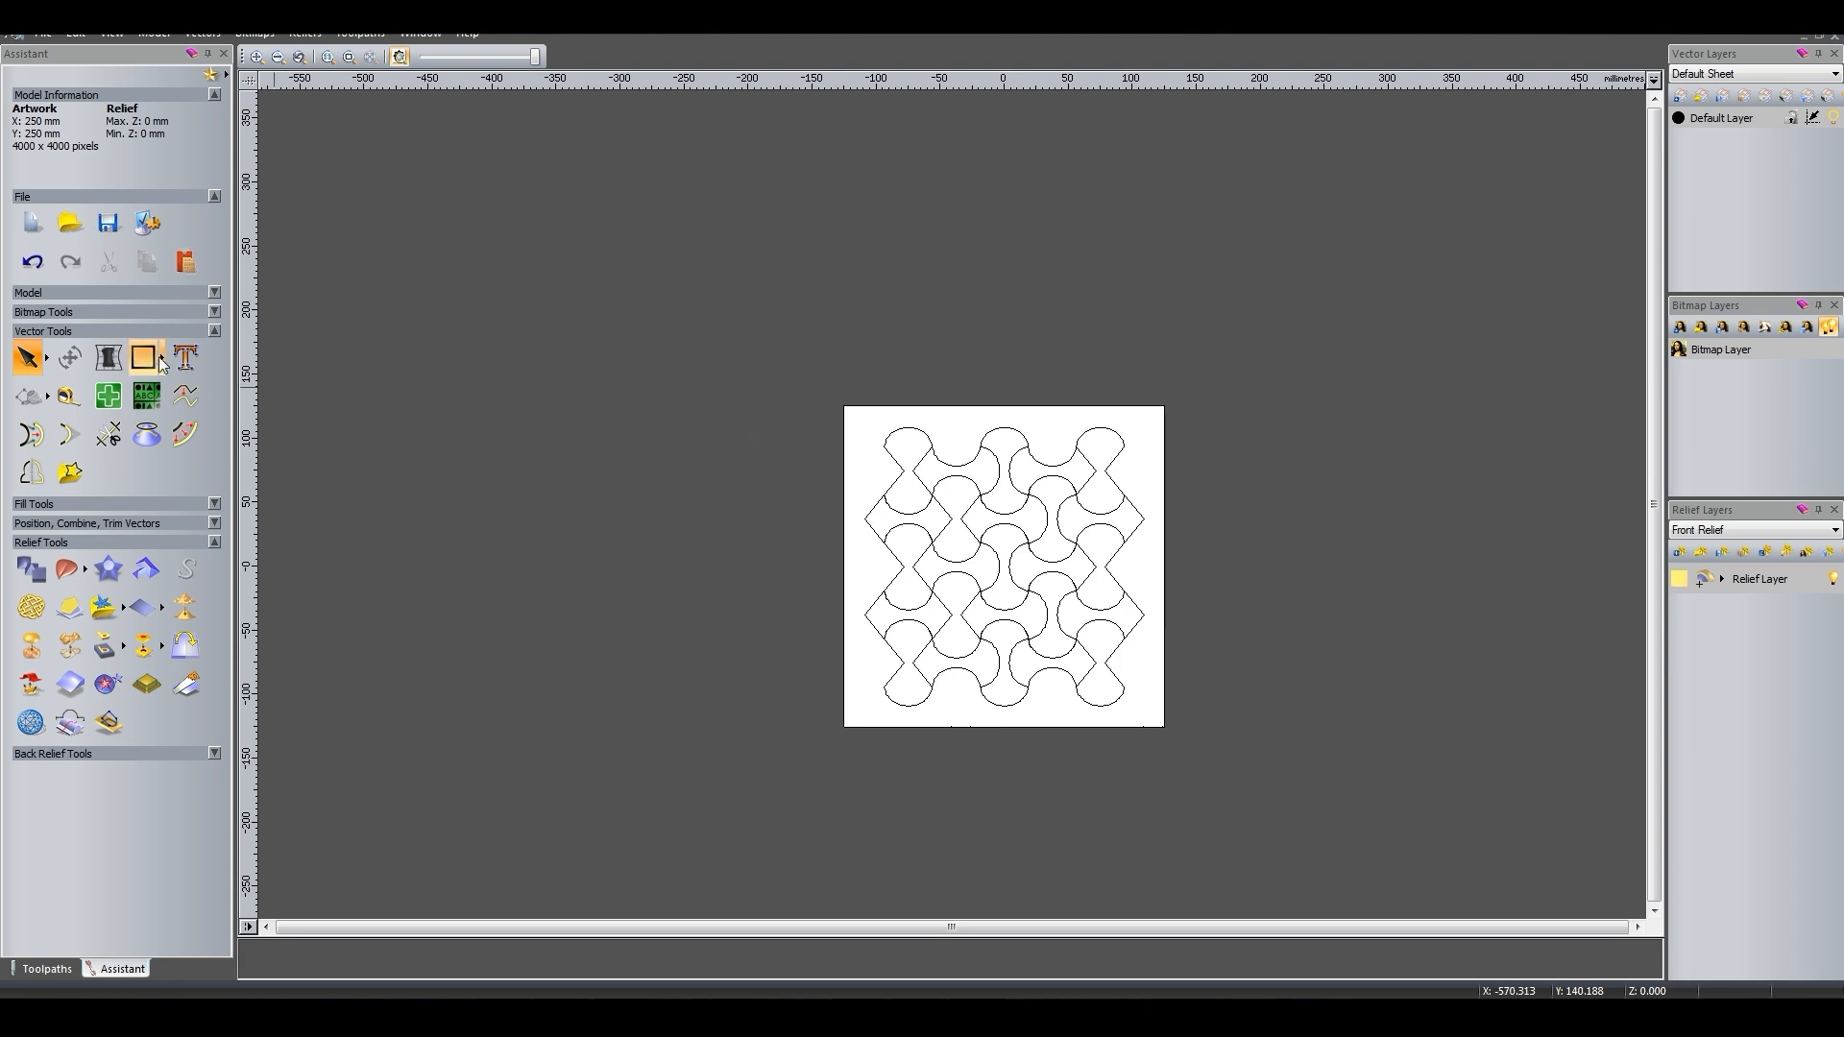
pyautogui.click(161, 357)
pyautogui.click(216, 358)
pyautogui.click(749, 305)
pyautogui.click(1168, 305)
pyautogui.press('space')
pyautogui.click(674, 322)
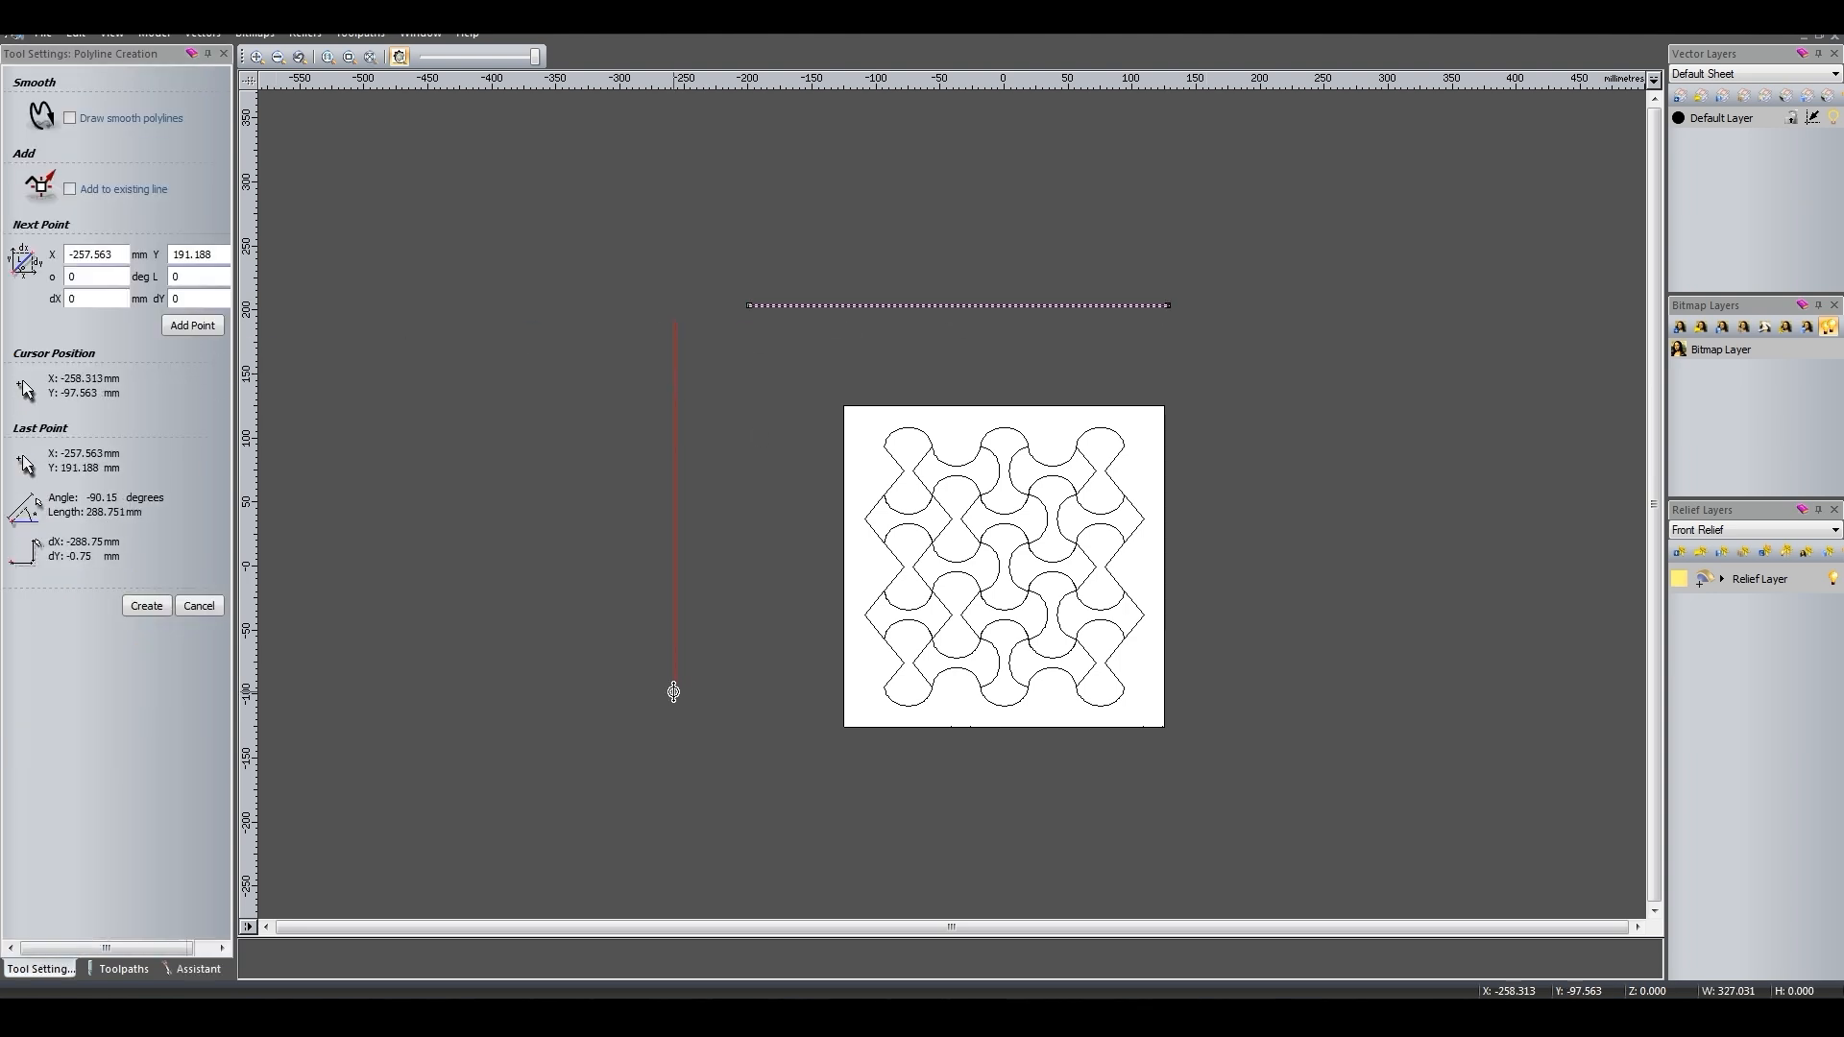
pyautogui.click(674, 693)
pyautogui.rightClick(674, 692)
# Align the horizontal line with the upper-left tile's top edge and a copy of it with the tile's bottom edge.
pyautogui.click(846, 307)
pyautogui.scroll(1, 917, 370)
pyautogui.hotkey('ctrl', 'z')
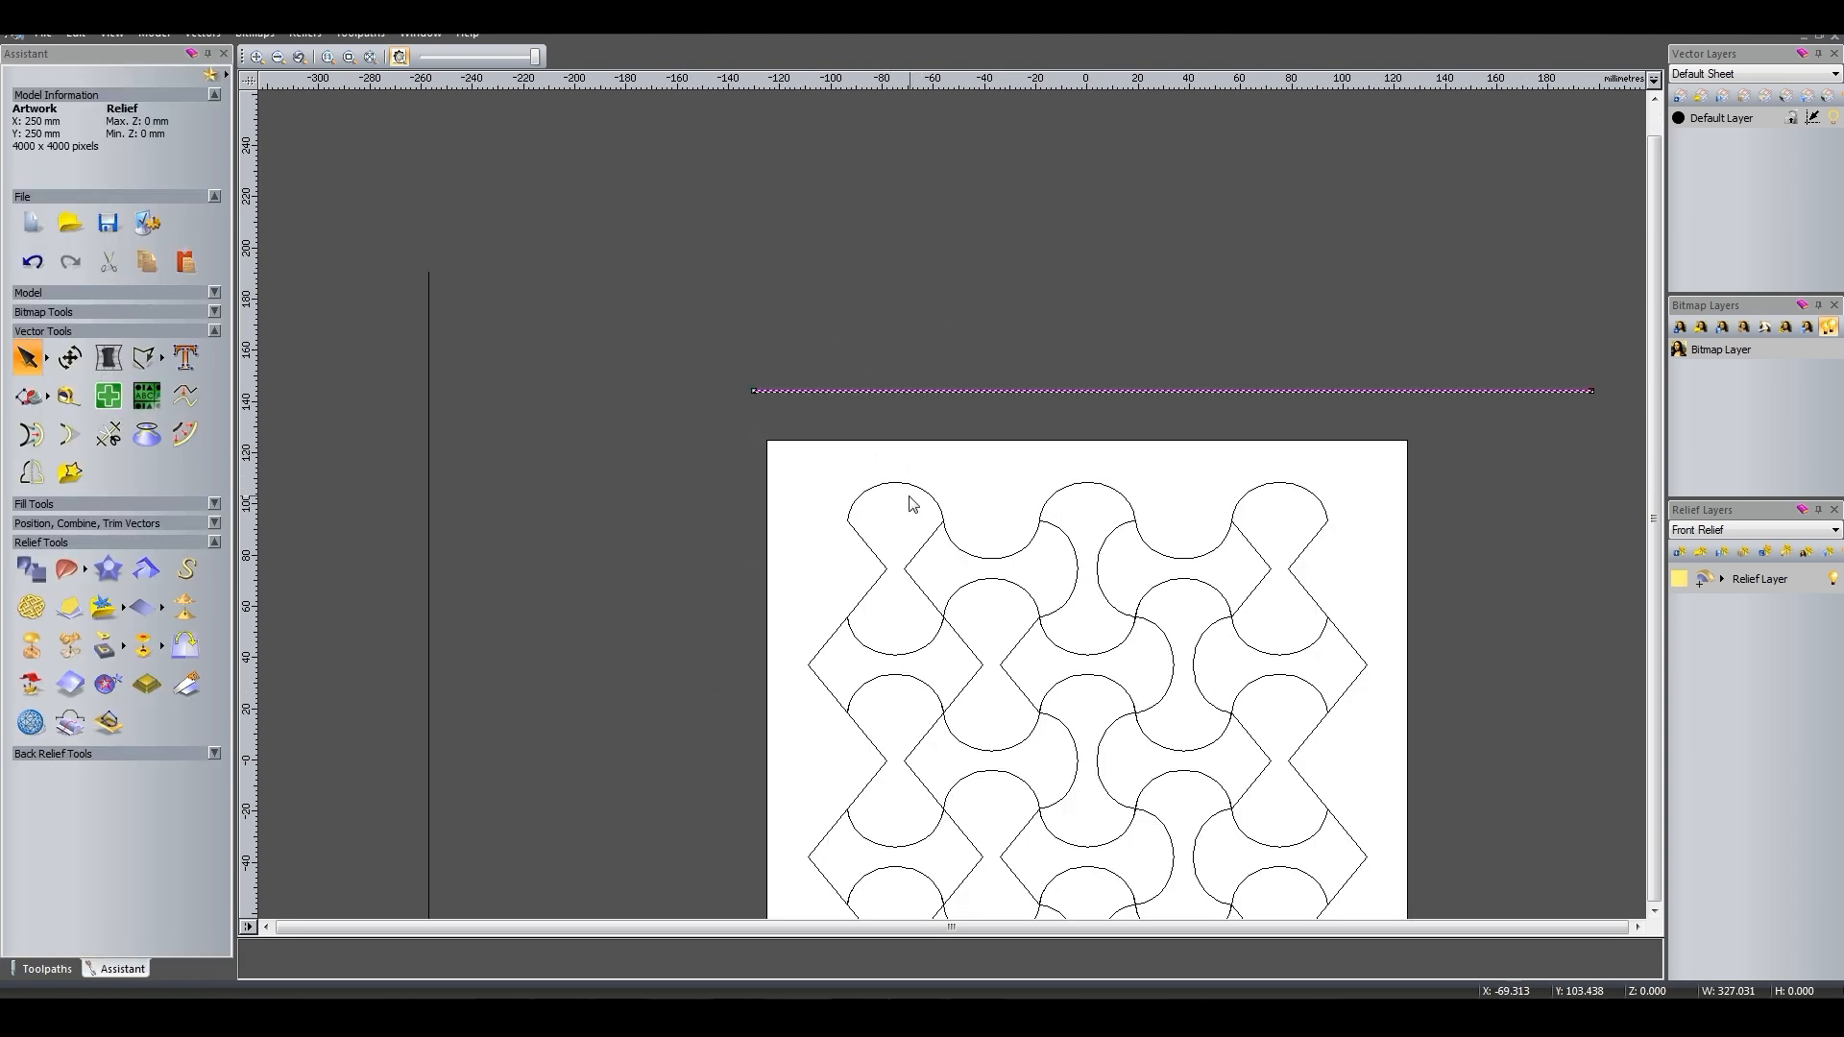
pyautogui.click(908, 487)
pyautogui.moveTo(905, 389); pyautogui.dragTo(902, 477)
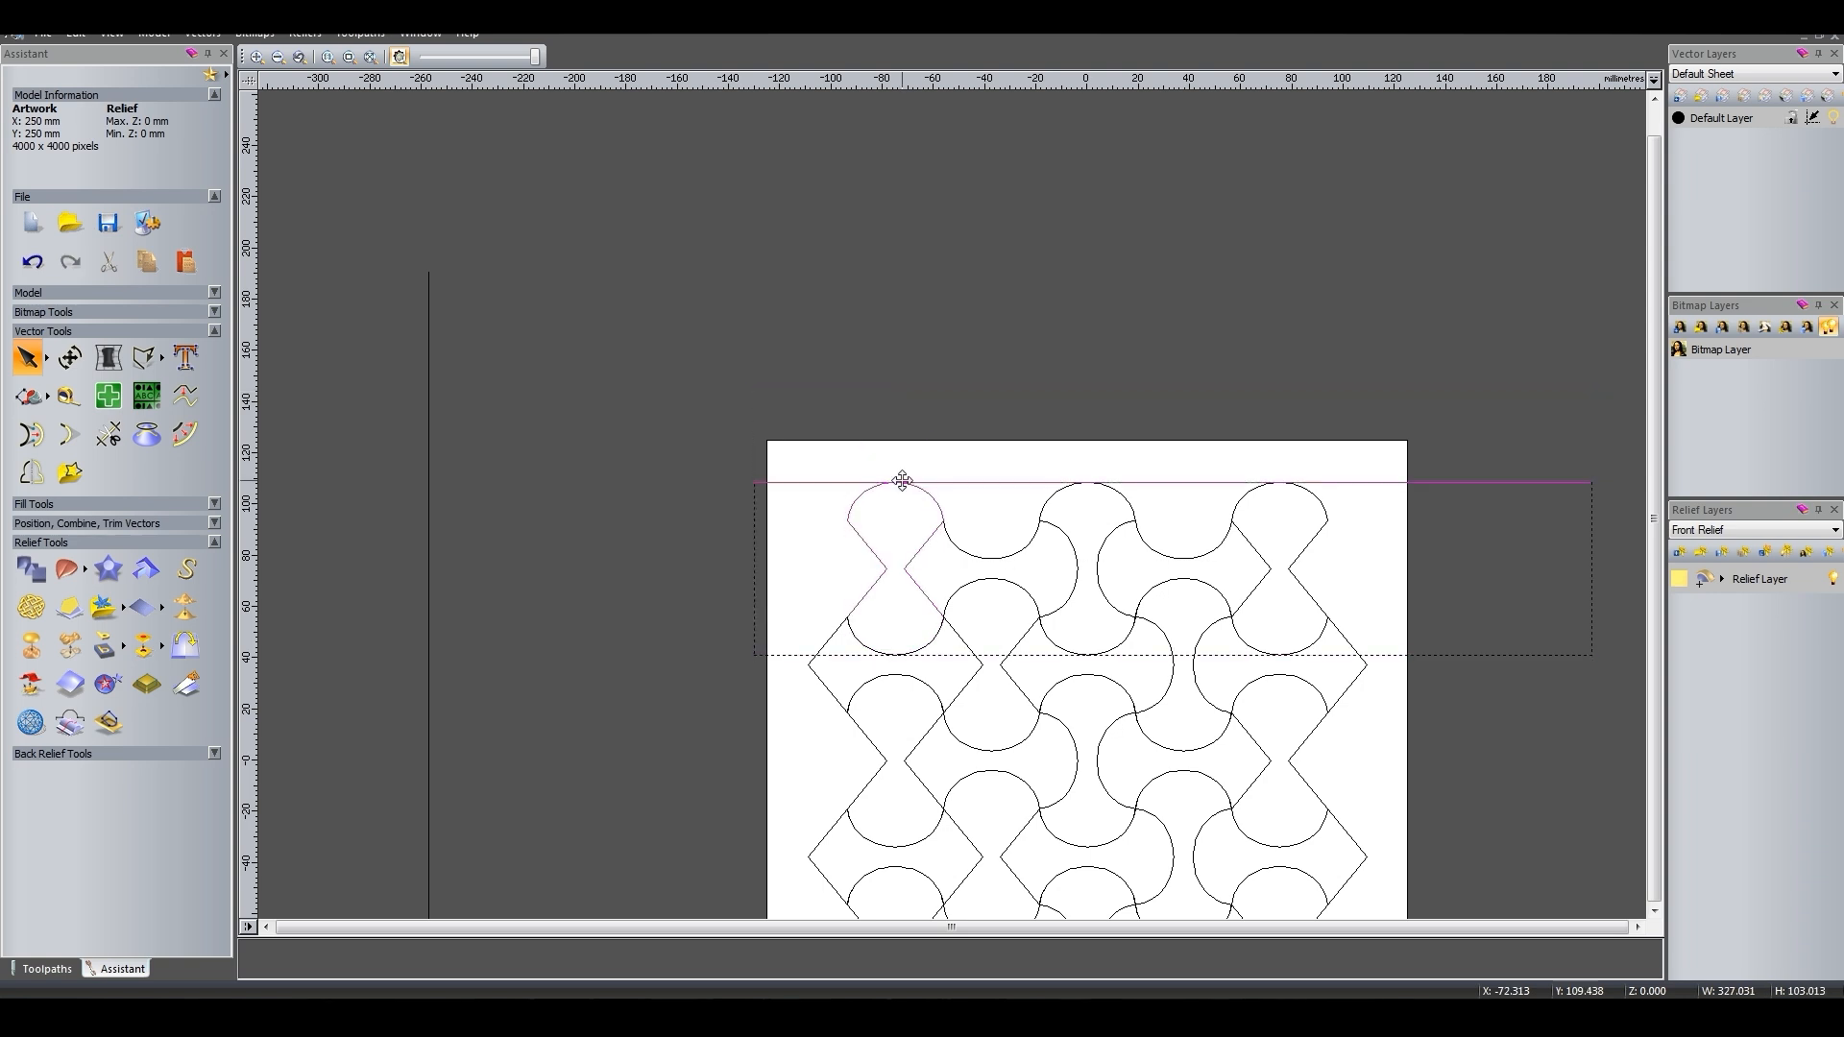
pyautogui.keyDown('shift'); pyautogui.click(860, 535); pyautogui.keyUp('shift')
pyautogui.hotkey('alt', '4')
pyautogui.click(792, 596)
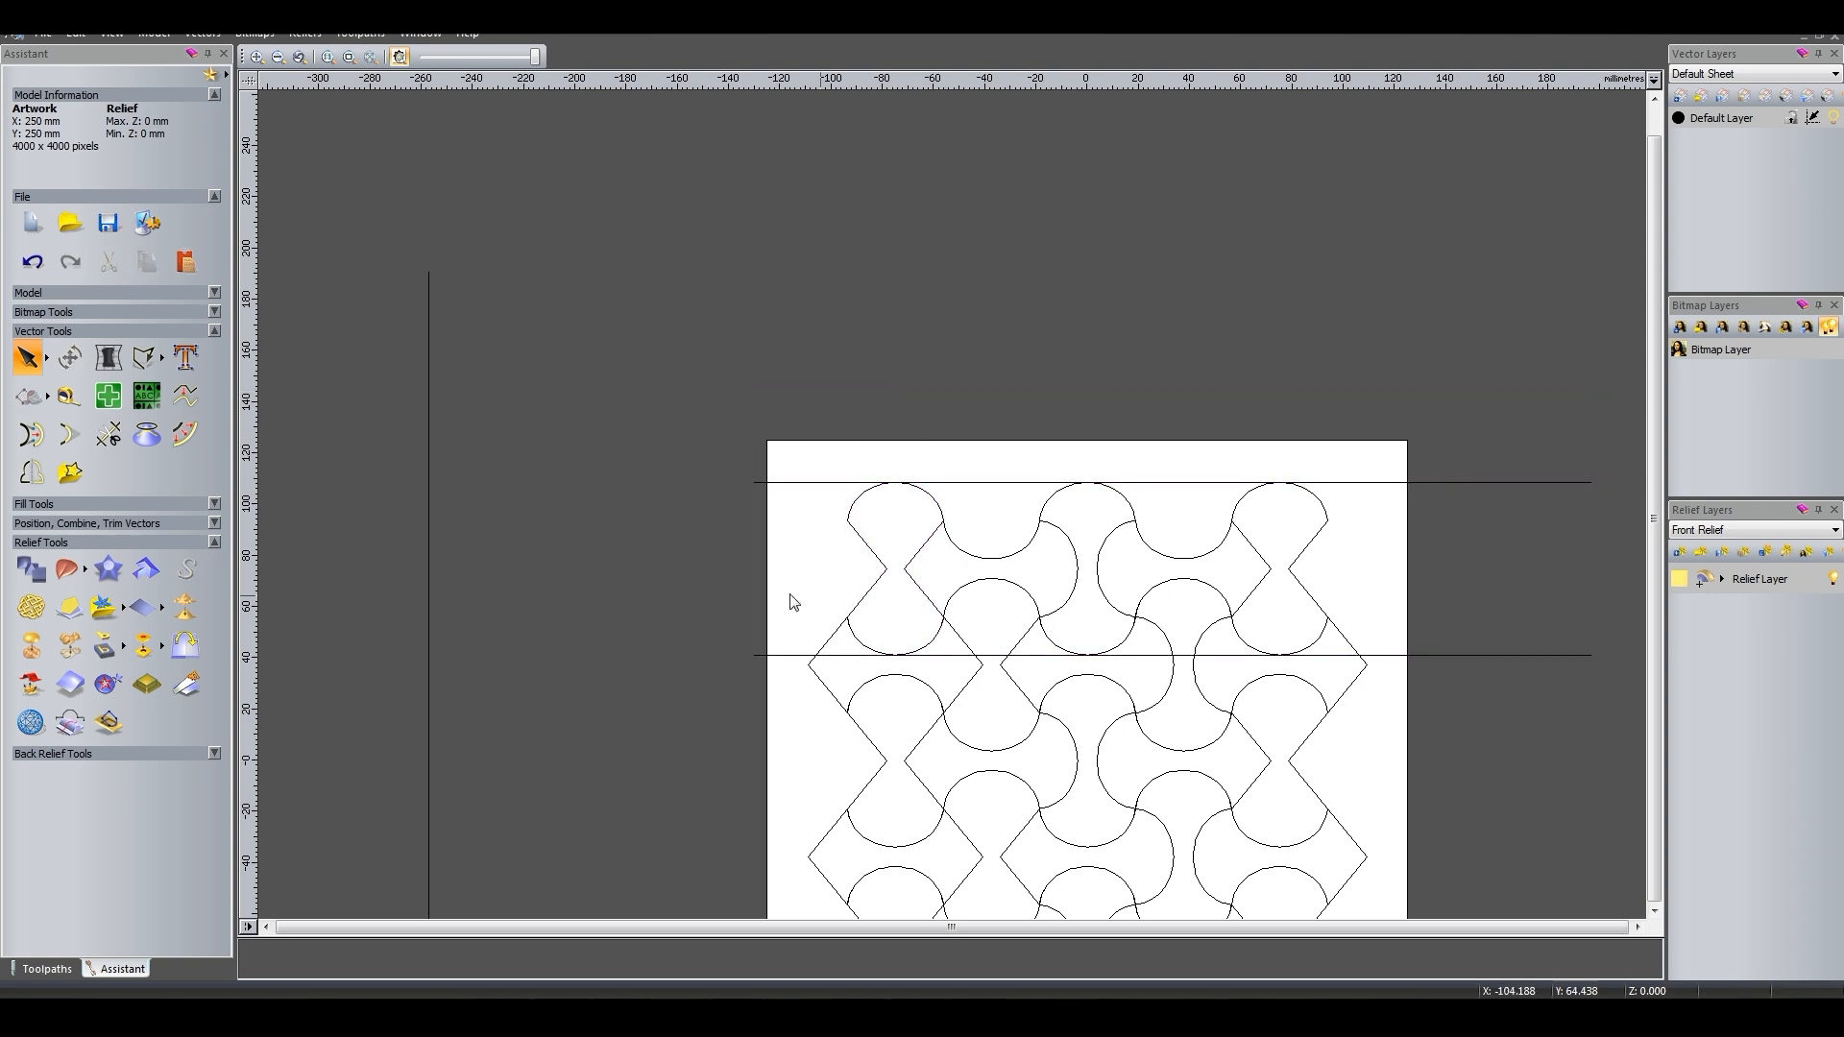
# Centre a copy of the vertical line on the page and align it with the left edge of the first column's wide tile.
pyautogui.click(427, 356)
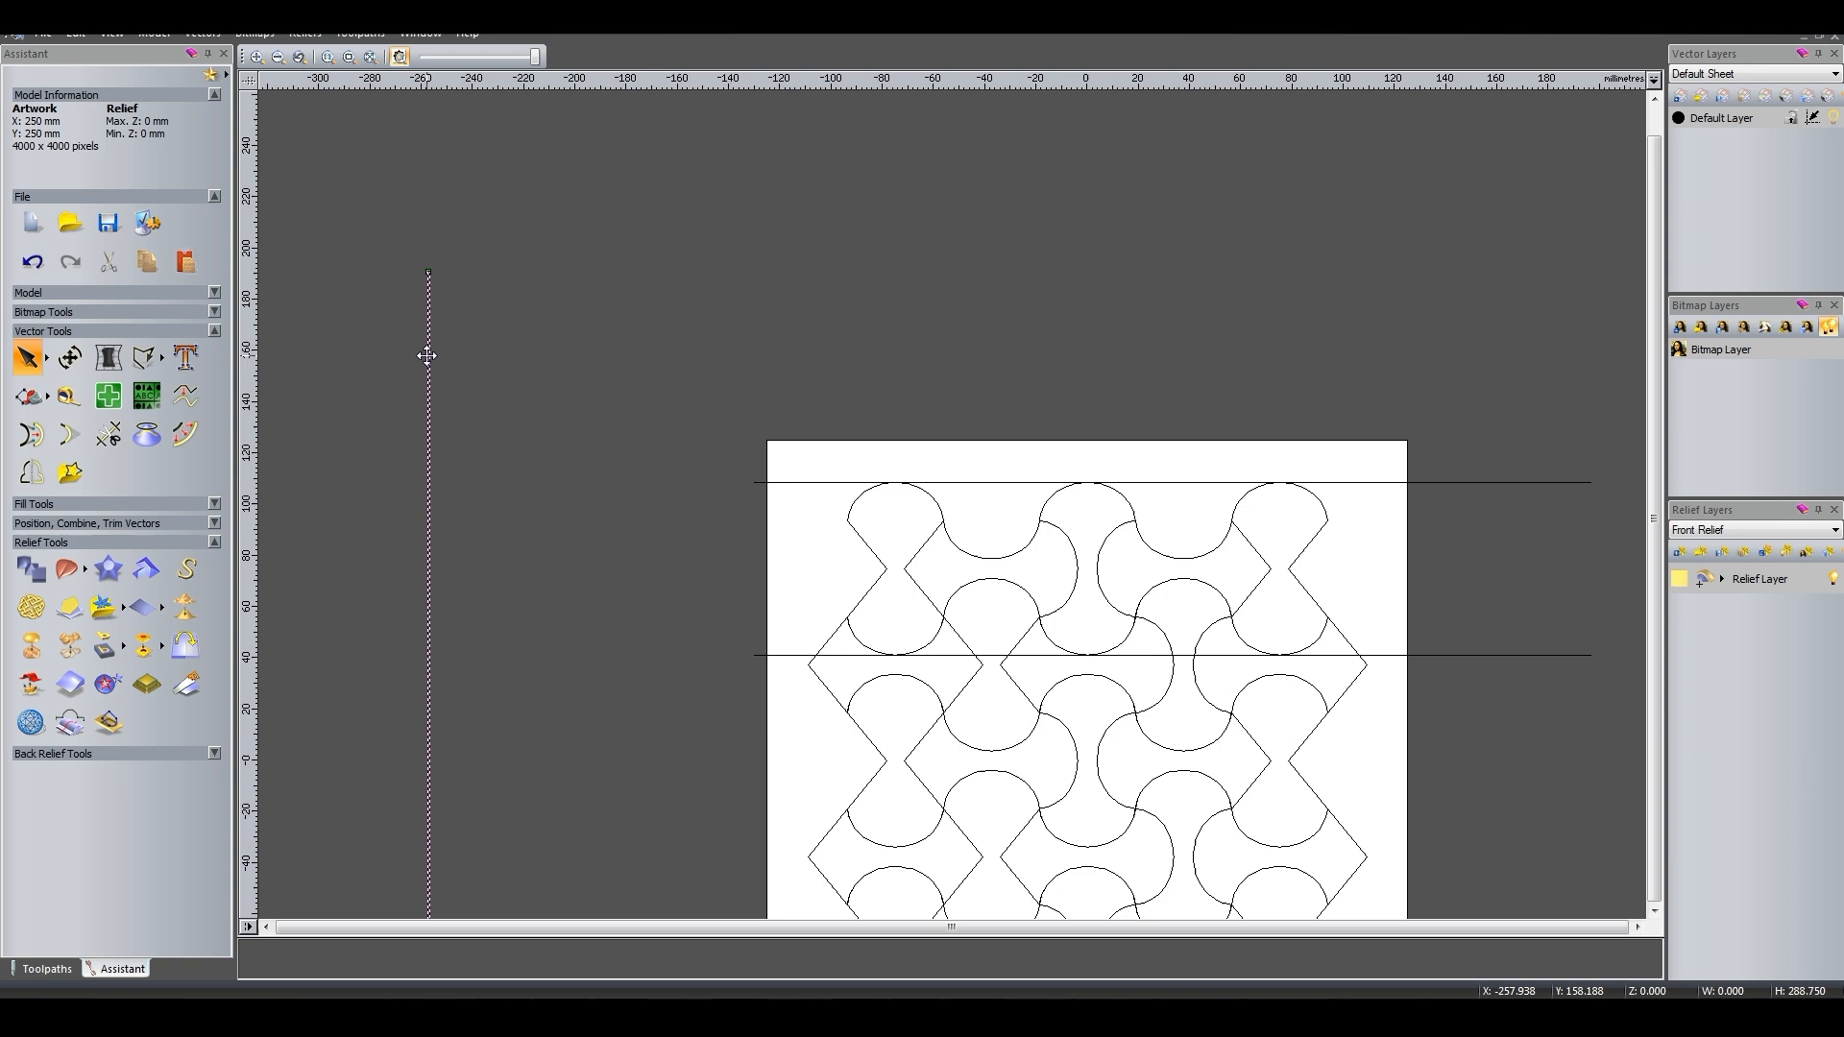
pyautogui.keyDown('shift'); pyautogui.click(836, 634); pyautogui.keyUp('shift')
pyautogui.hotkey('alt', '1')
pyautogui.hotkey('alt', '4')
pyautogui.hotkey('alt', '6')
pyautogui.scroll(-2, 836, 633)
pyautogui.click(906, 649)
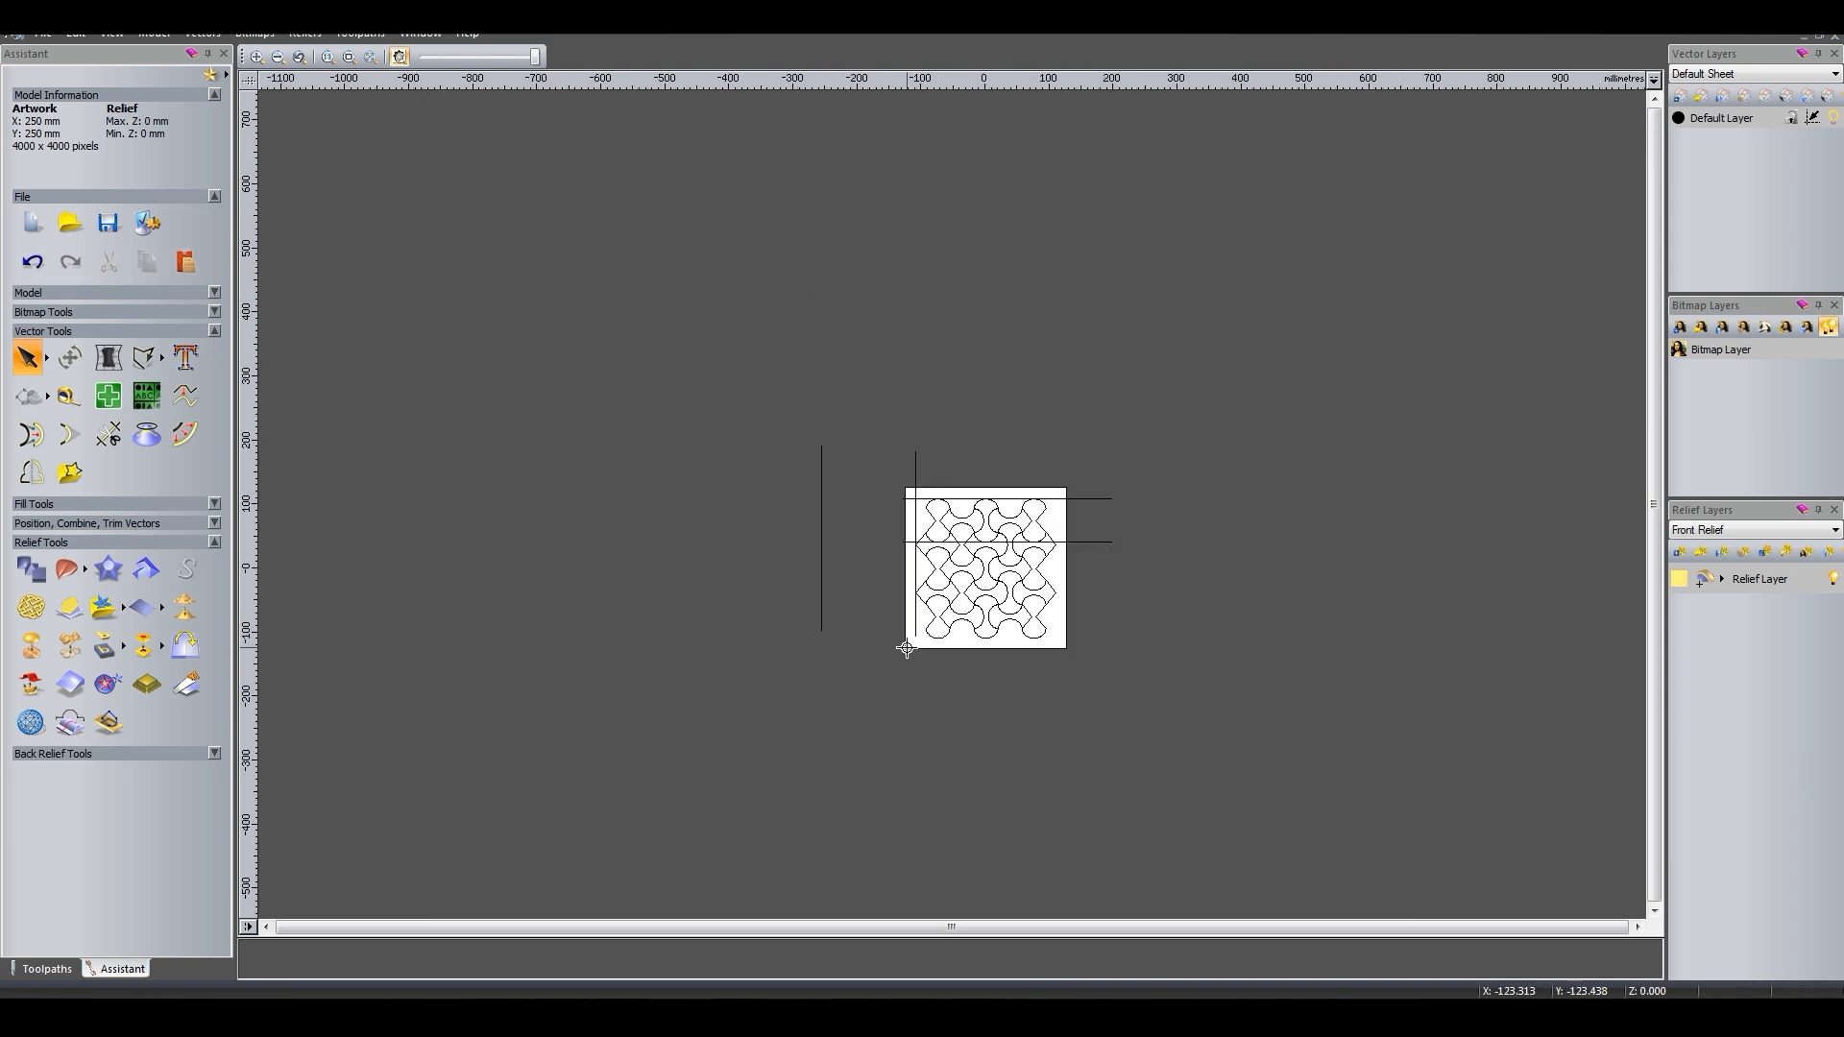
pyautogui.click(913, 630)
pyautogui.press('F9')
pyautogui.keyDown('shift'); pyautogui.click(917, 548); pyautogui.keyUp('shift')
pyautogui.hotkey('alt', '1')
# Delete the spare vertical line outside the page and align another copy with the right edge of the first column's wide tile.
pyautogui.click(821, 517)
pyautogui.press('Delete')
pyautogui.click(915, 657)
pyautogui.hotkey('ctrl', 'c')
pyautogui.hotkey('ctrl', 'v')
pyautogui.keyDown('shift'); pyautogui.click(920, 596); pyautogui.keyUp('shift')
pyautogui.hotkey('alt', '2')
pyautogui.click(867, 710)
# Draw a flat rectangle about 39 mm wide and 3.75 mm high outside the page's upper-left corner.
pyautogui.click(144, 357)
pyautogui.scroll(3, 903, 523)
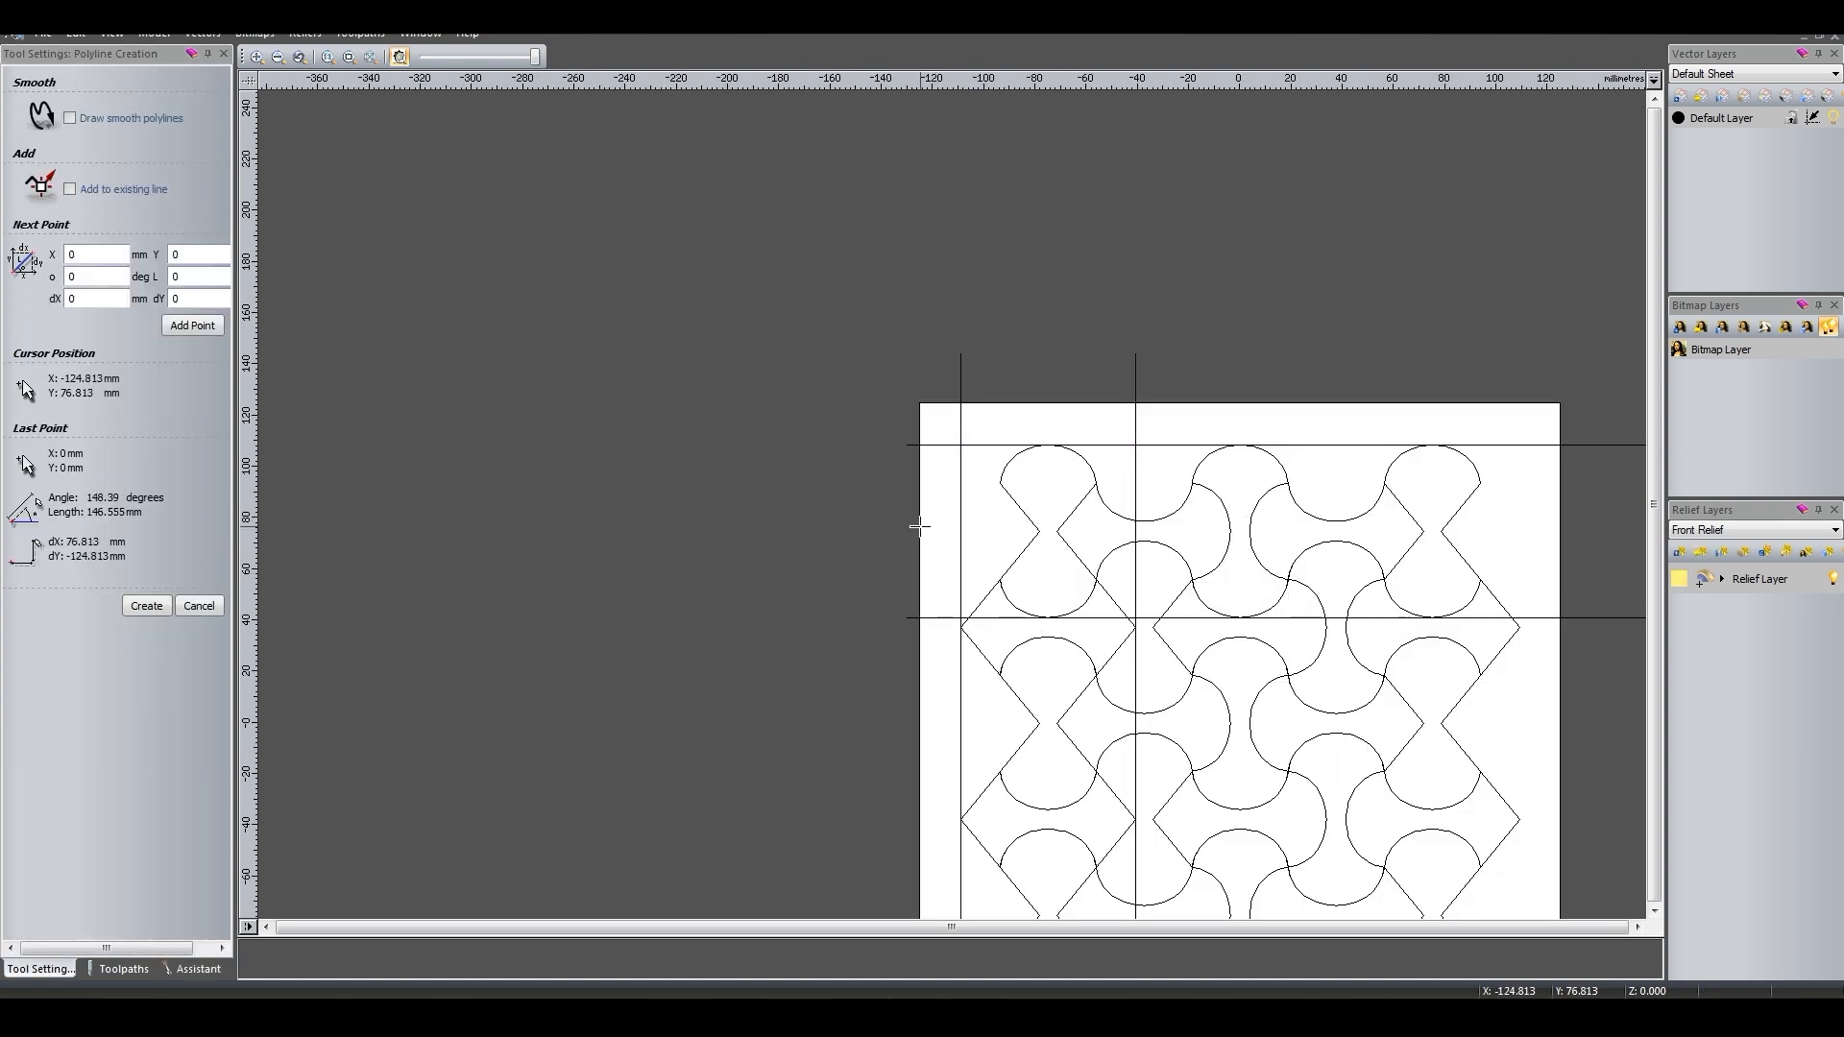
pyautogui.click(199, 607)
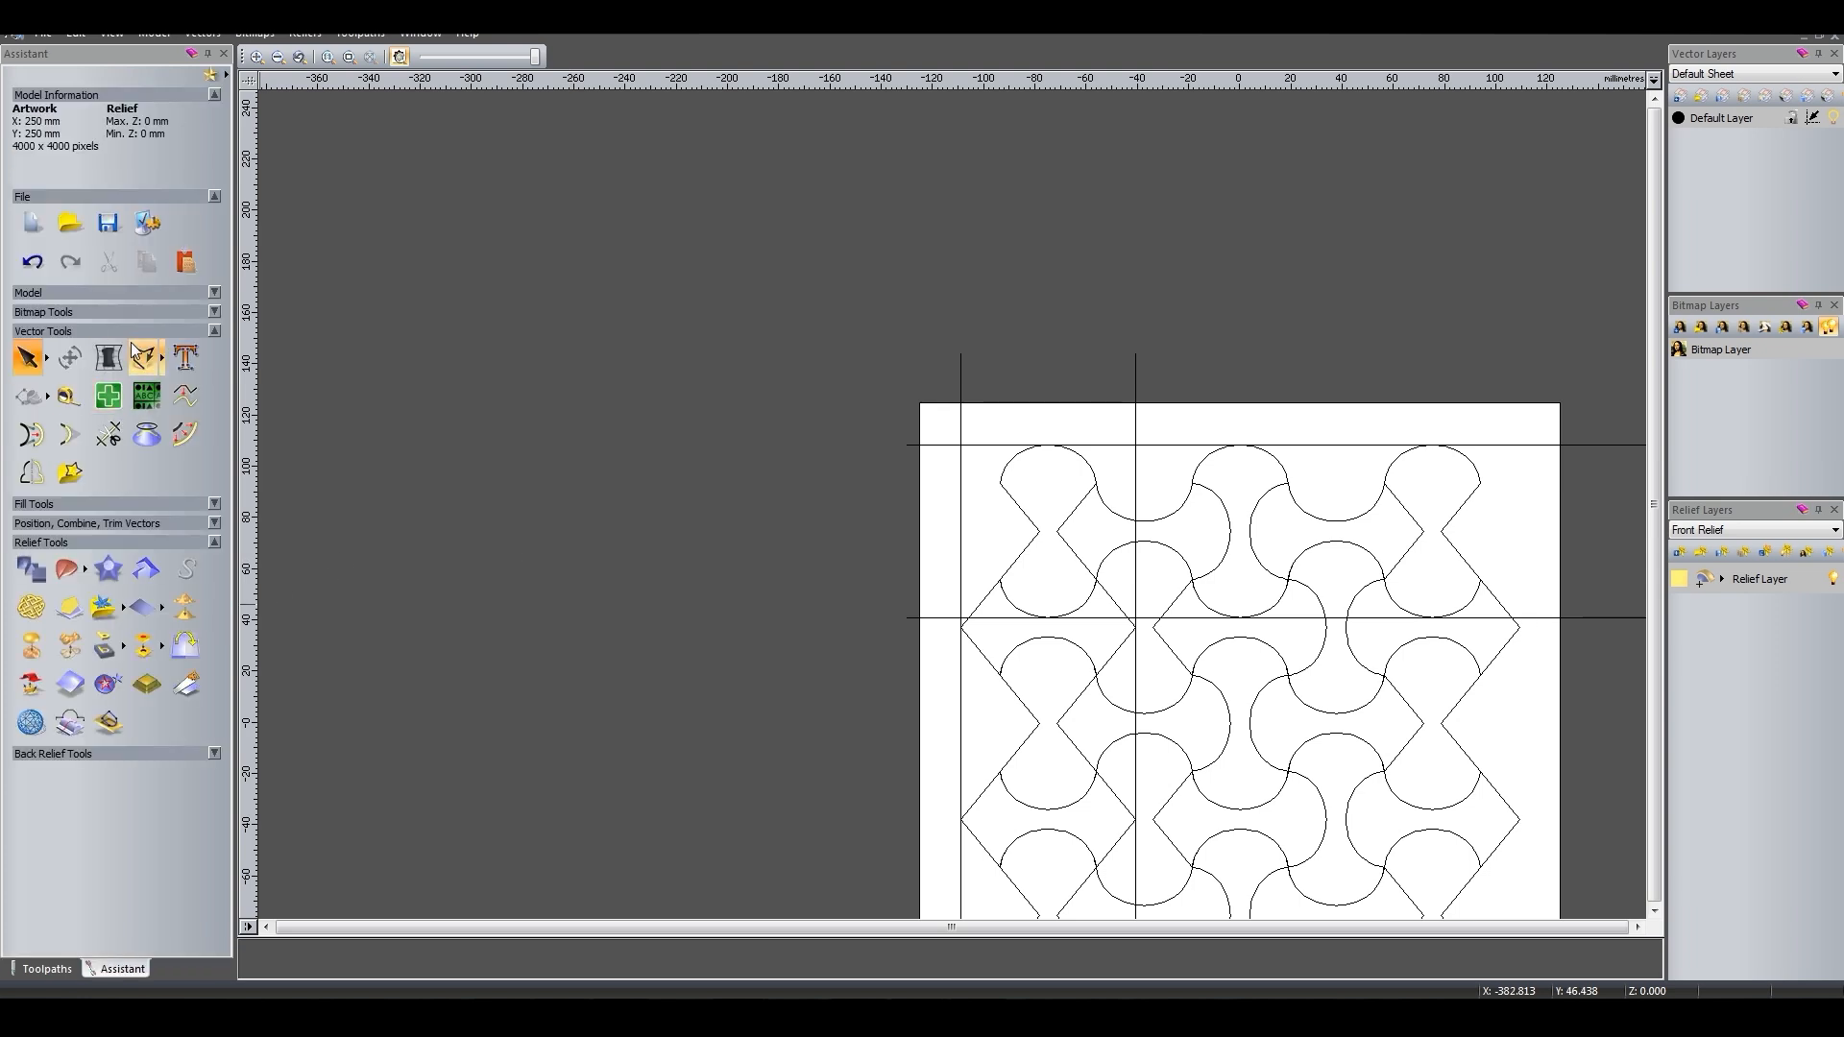
pyautogui.click(148, 357)
pyautogui.moveTo(828, 373); pyautogui.dragTo(834, 373)
pyautogui.press('Escape')
pyautogui.scroll(2, 819, 376)
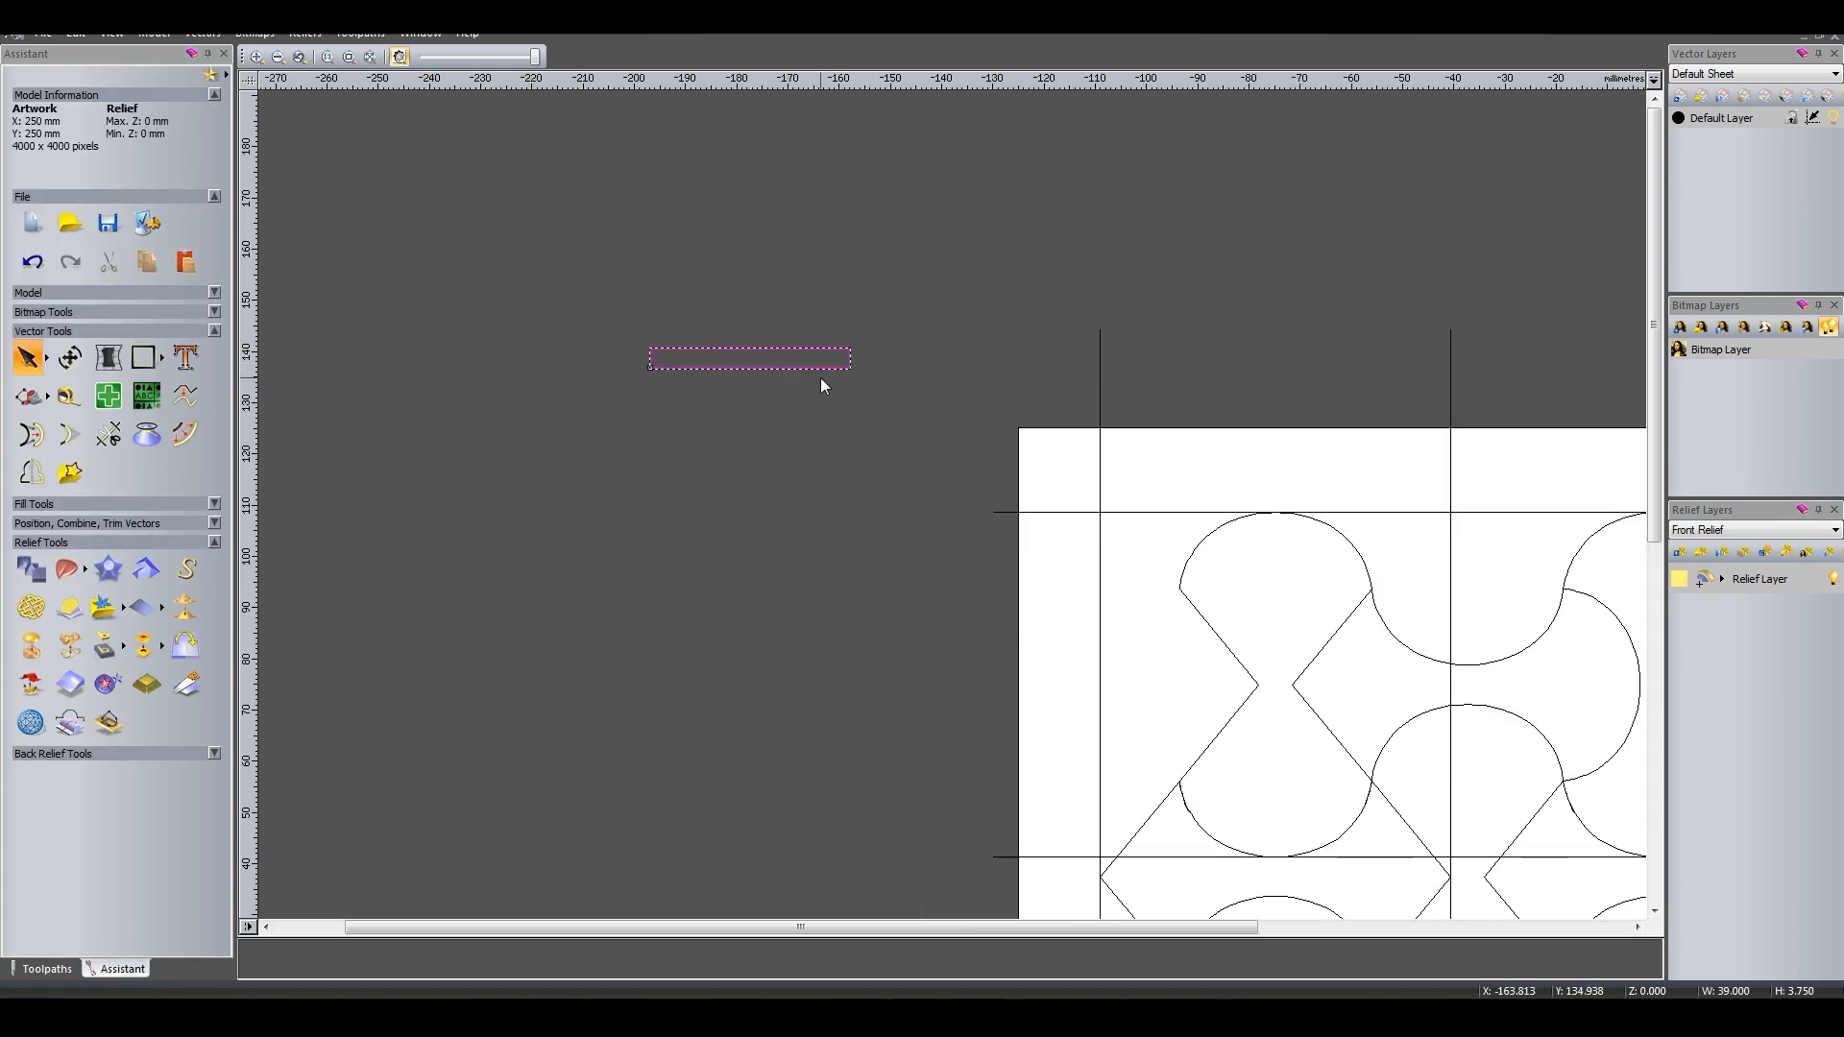
# Make an open, shallow V-shaped cross-section through the rectangle's upper corners and bottom midpoint, and move it level with the page's upper edge.
pyautogui.click(161, 357)
pyautogui.click(652, 352)
pyautogui.click(749, 367)
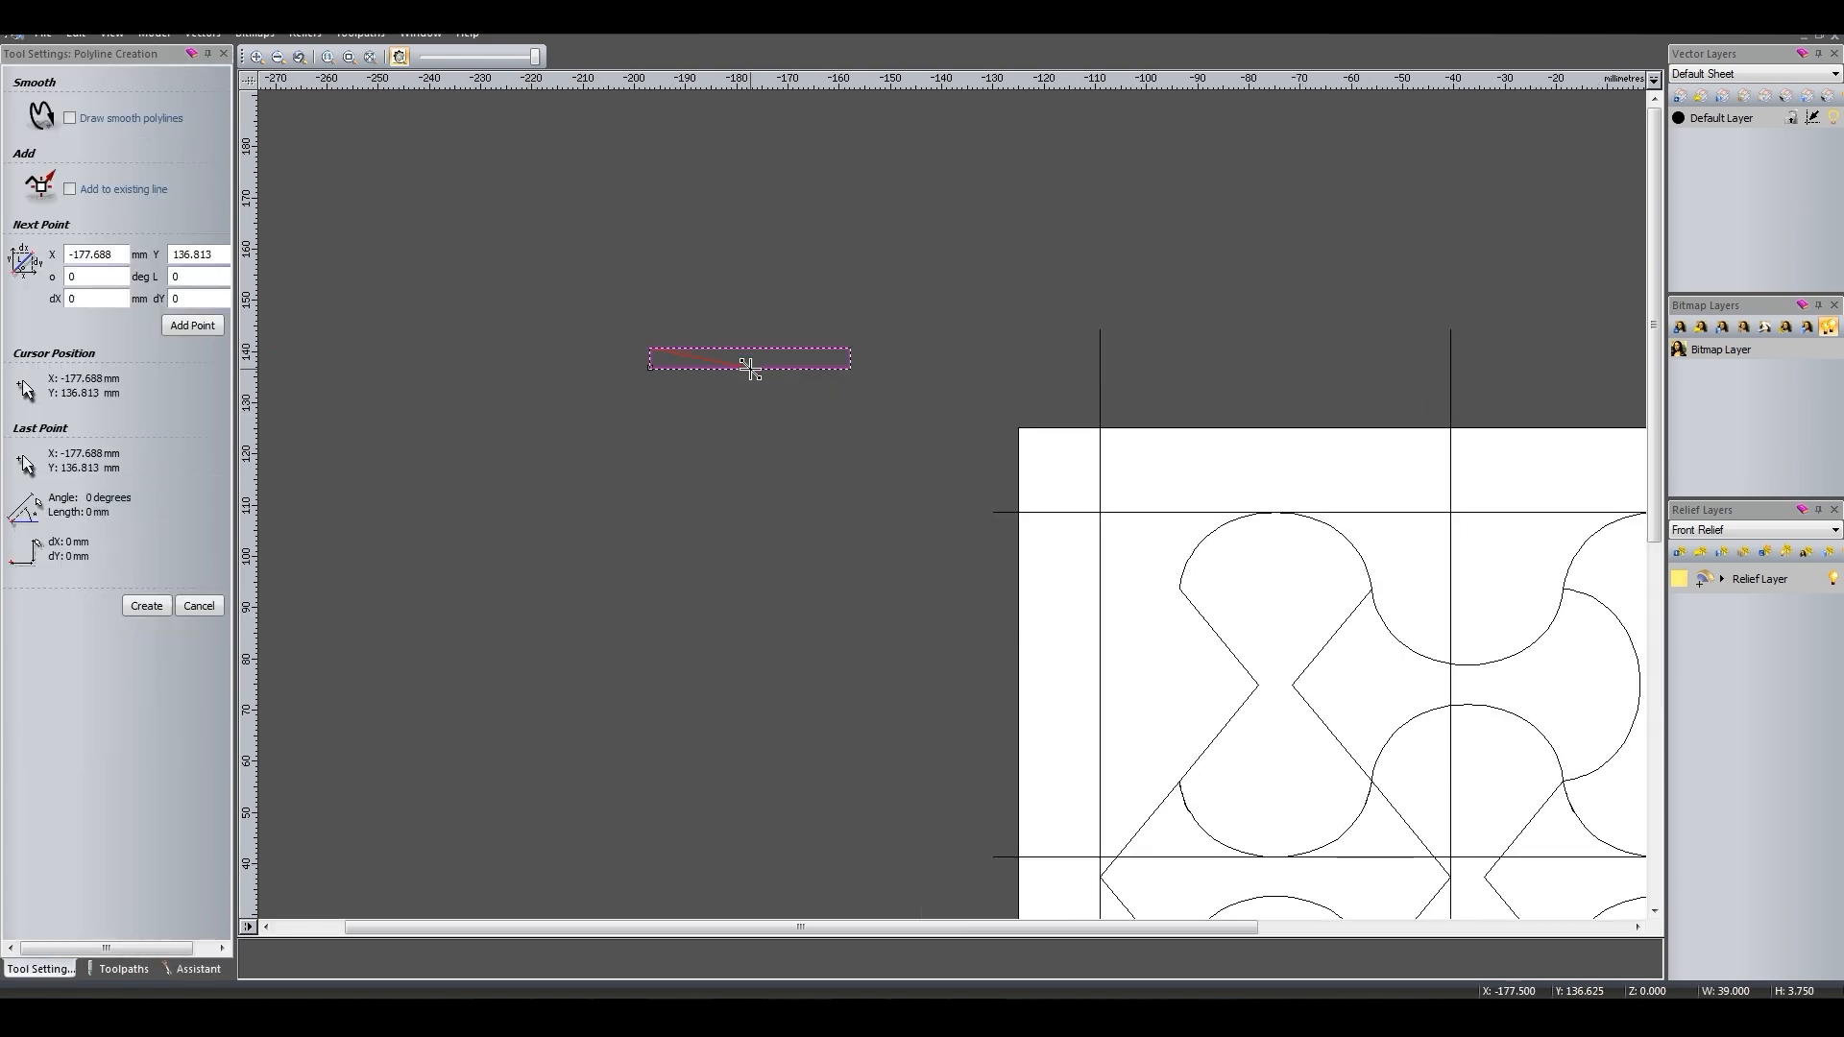
pyautogui.click(848, 350)
pyautogui.press('Escape')
pyautogui.click(792, 427)
pyautogui.scroll(-2, 864, 470)
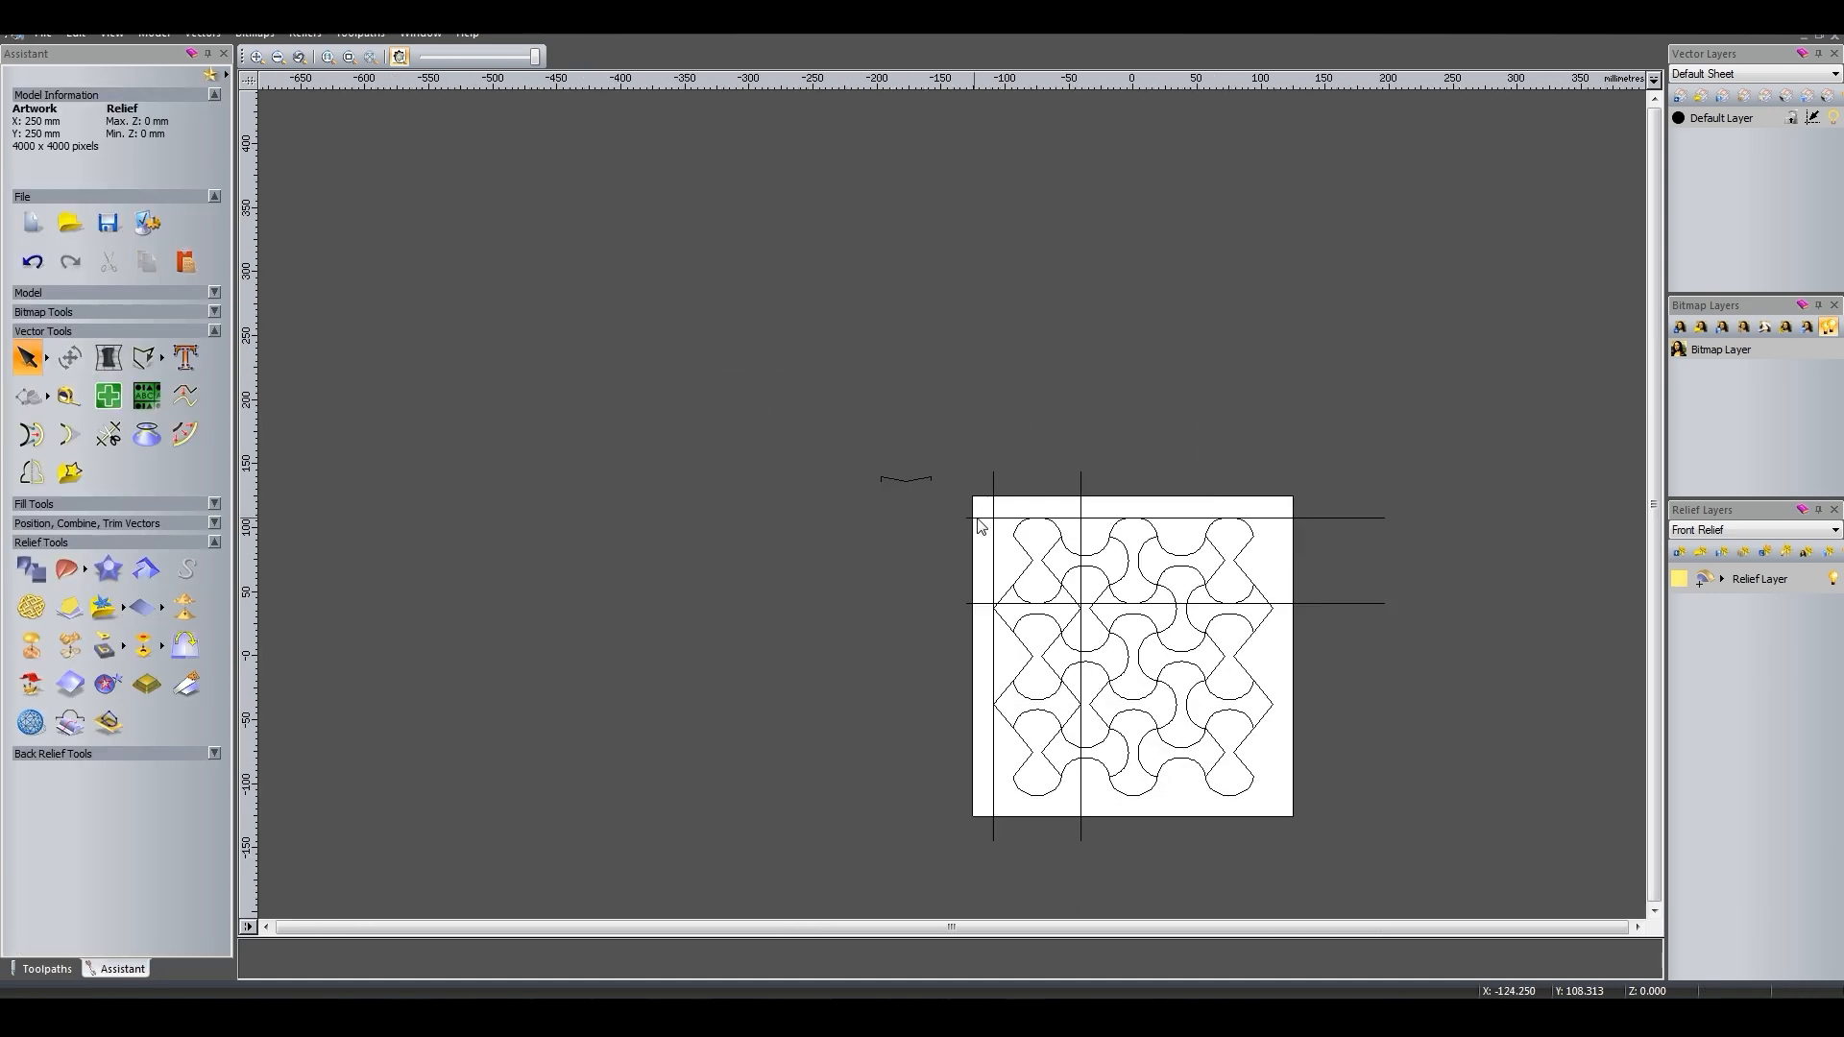
pyautogui.moveTo(917, 475); pyautogui.dragTo(926, 515)
# Save the model on the Desktop under the name 250.
pyautogui.hotkey('ctrl', 's')
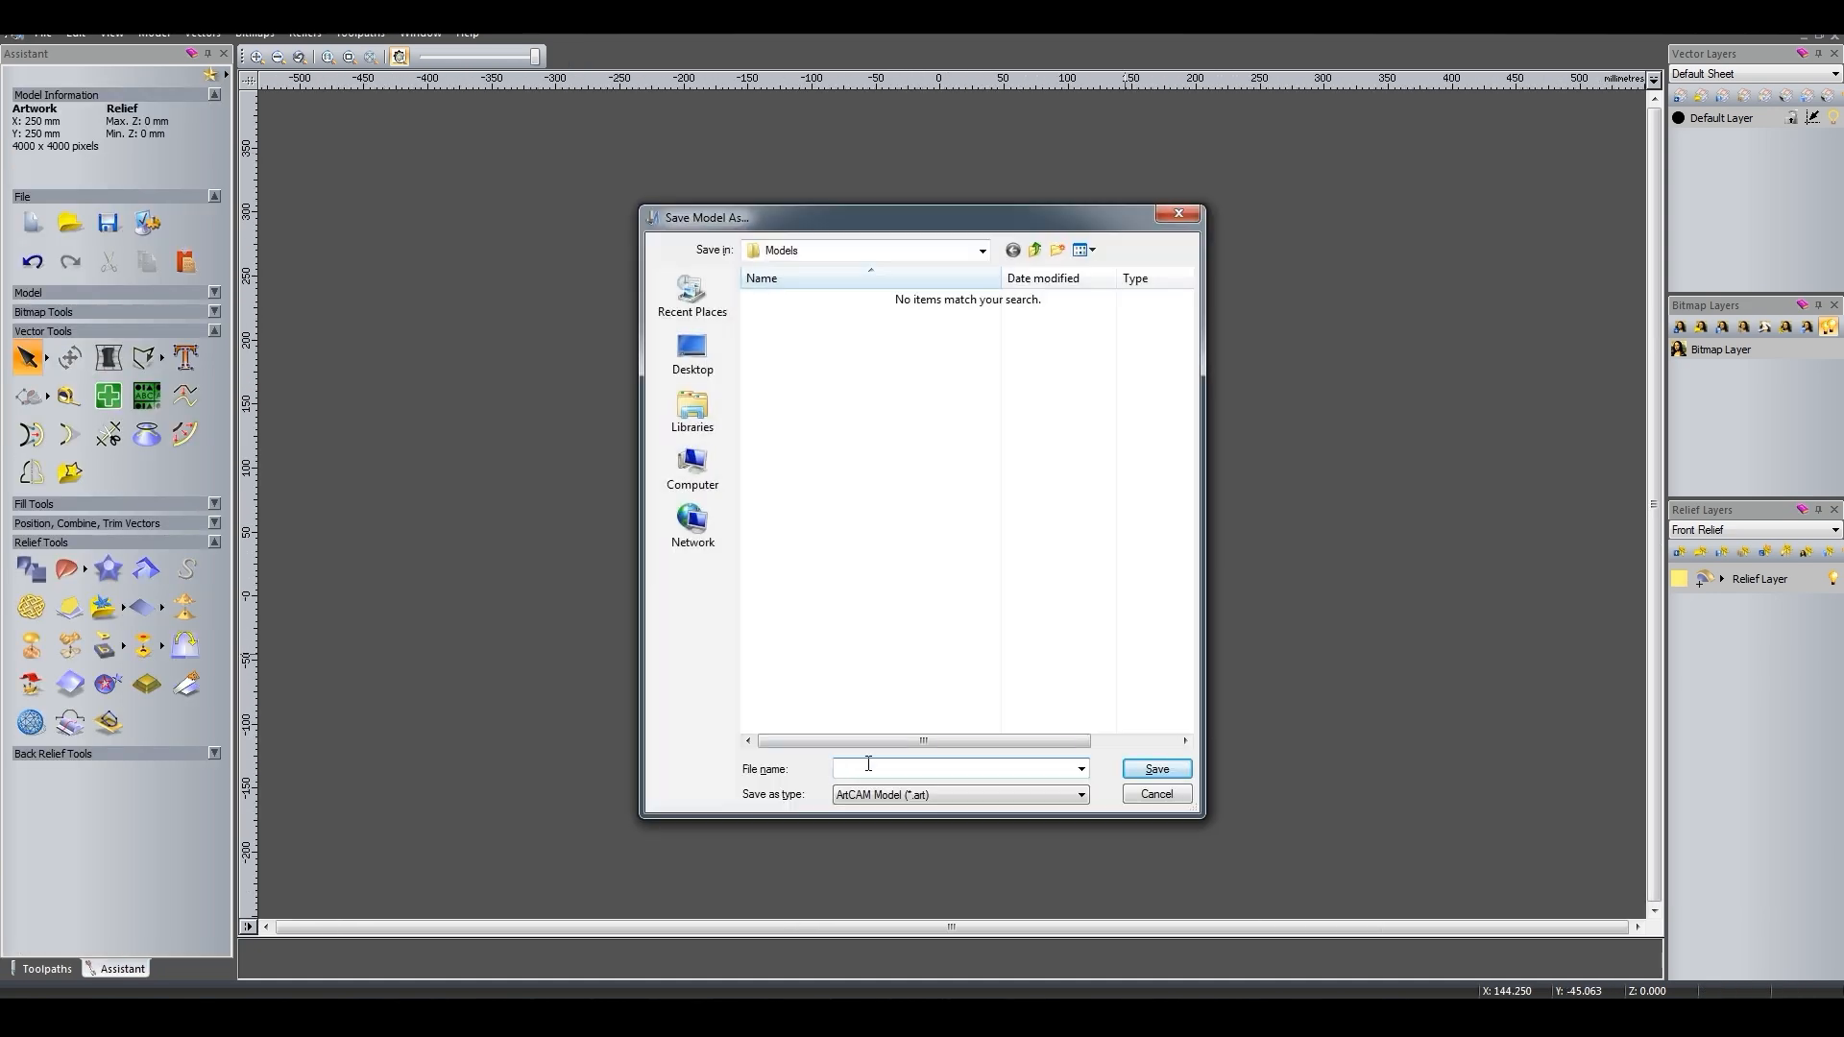
pyautogui.write('250')
pyautogui.click(691, 353)
pyautogui.click(1156, 769)
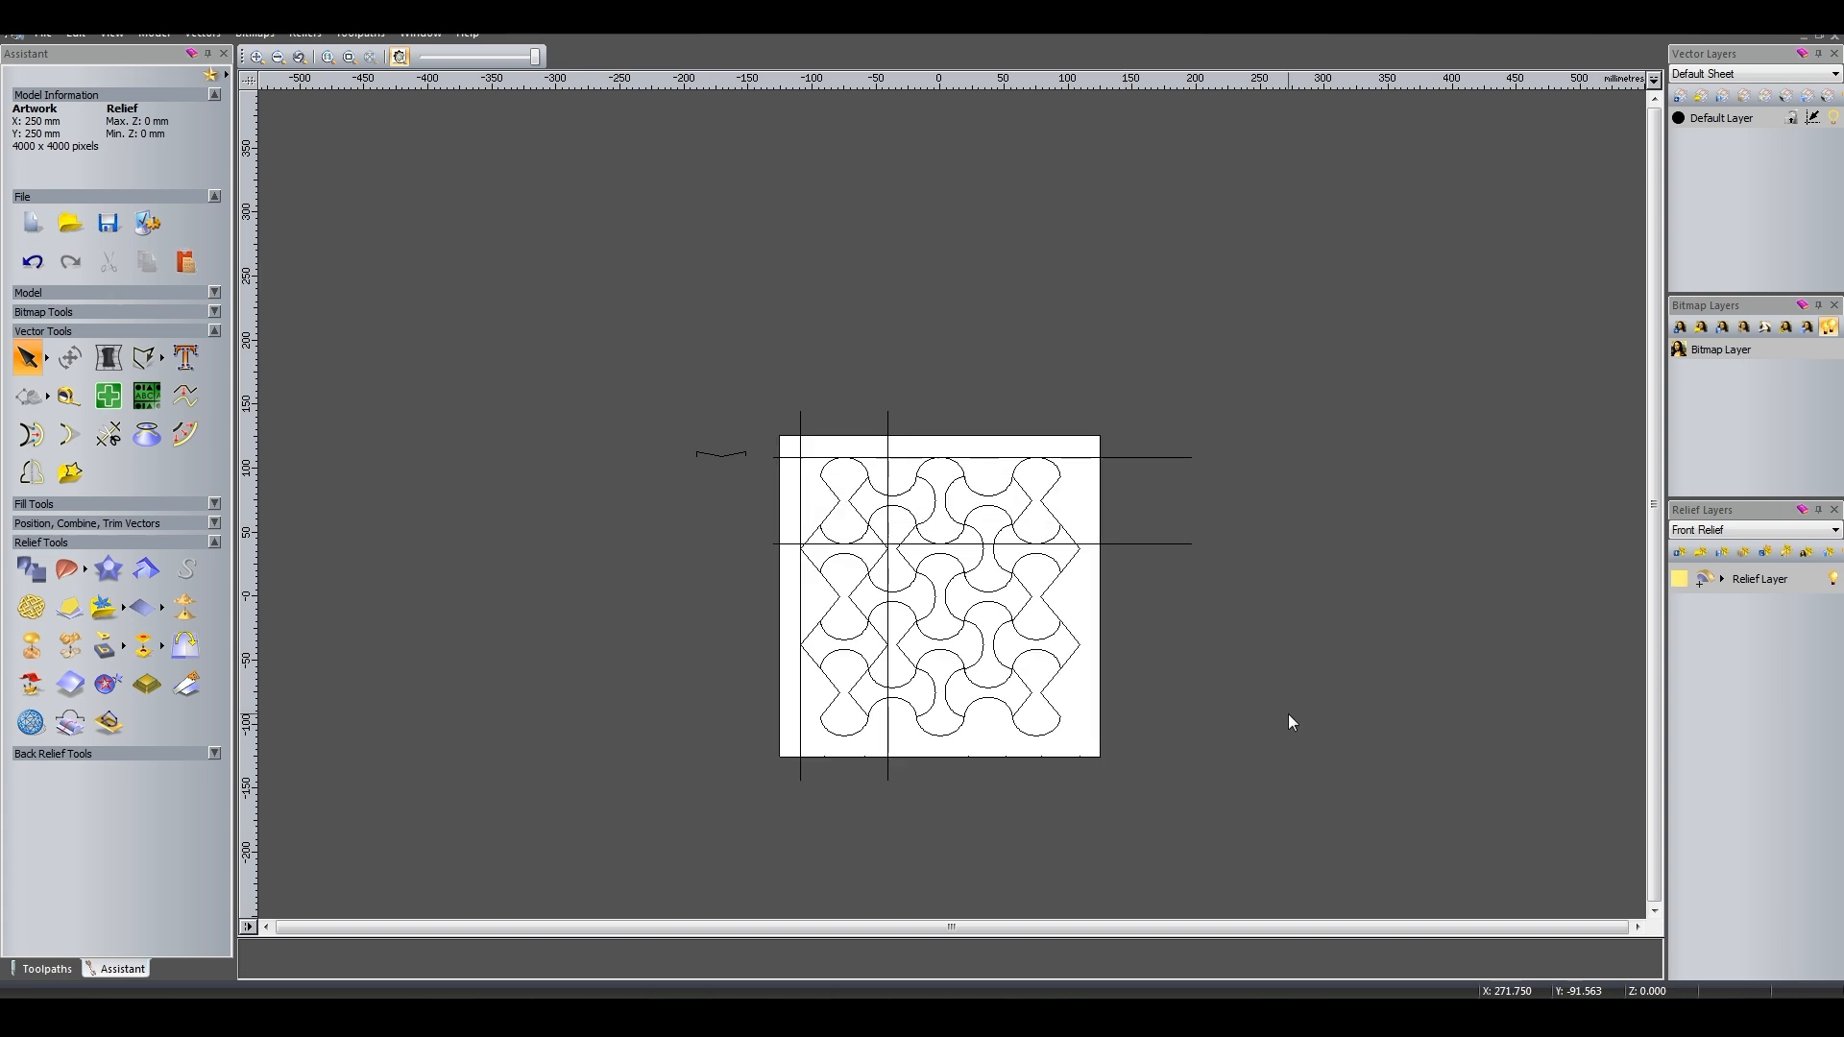
# Create a Two Rail Sweep between the two horizontal lines using the V-shaped vector as cross-section, with Add as combine mode.
pyautogui.scroll(1, 824, 421)
pyautogui.click(756, 493)
pyautogui.keyDown('shift'); pyautogui.click(741, 665); pyautogui.keyUp('shift')
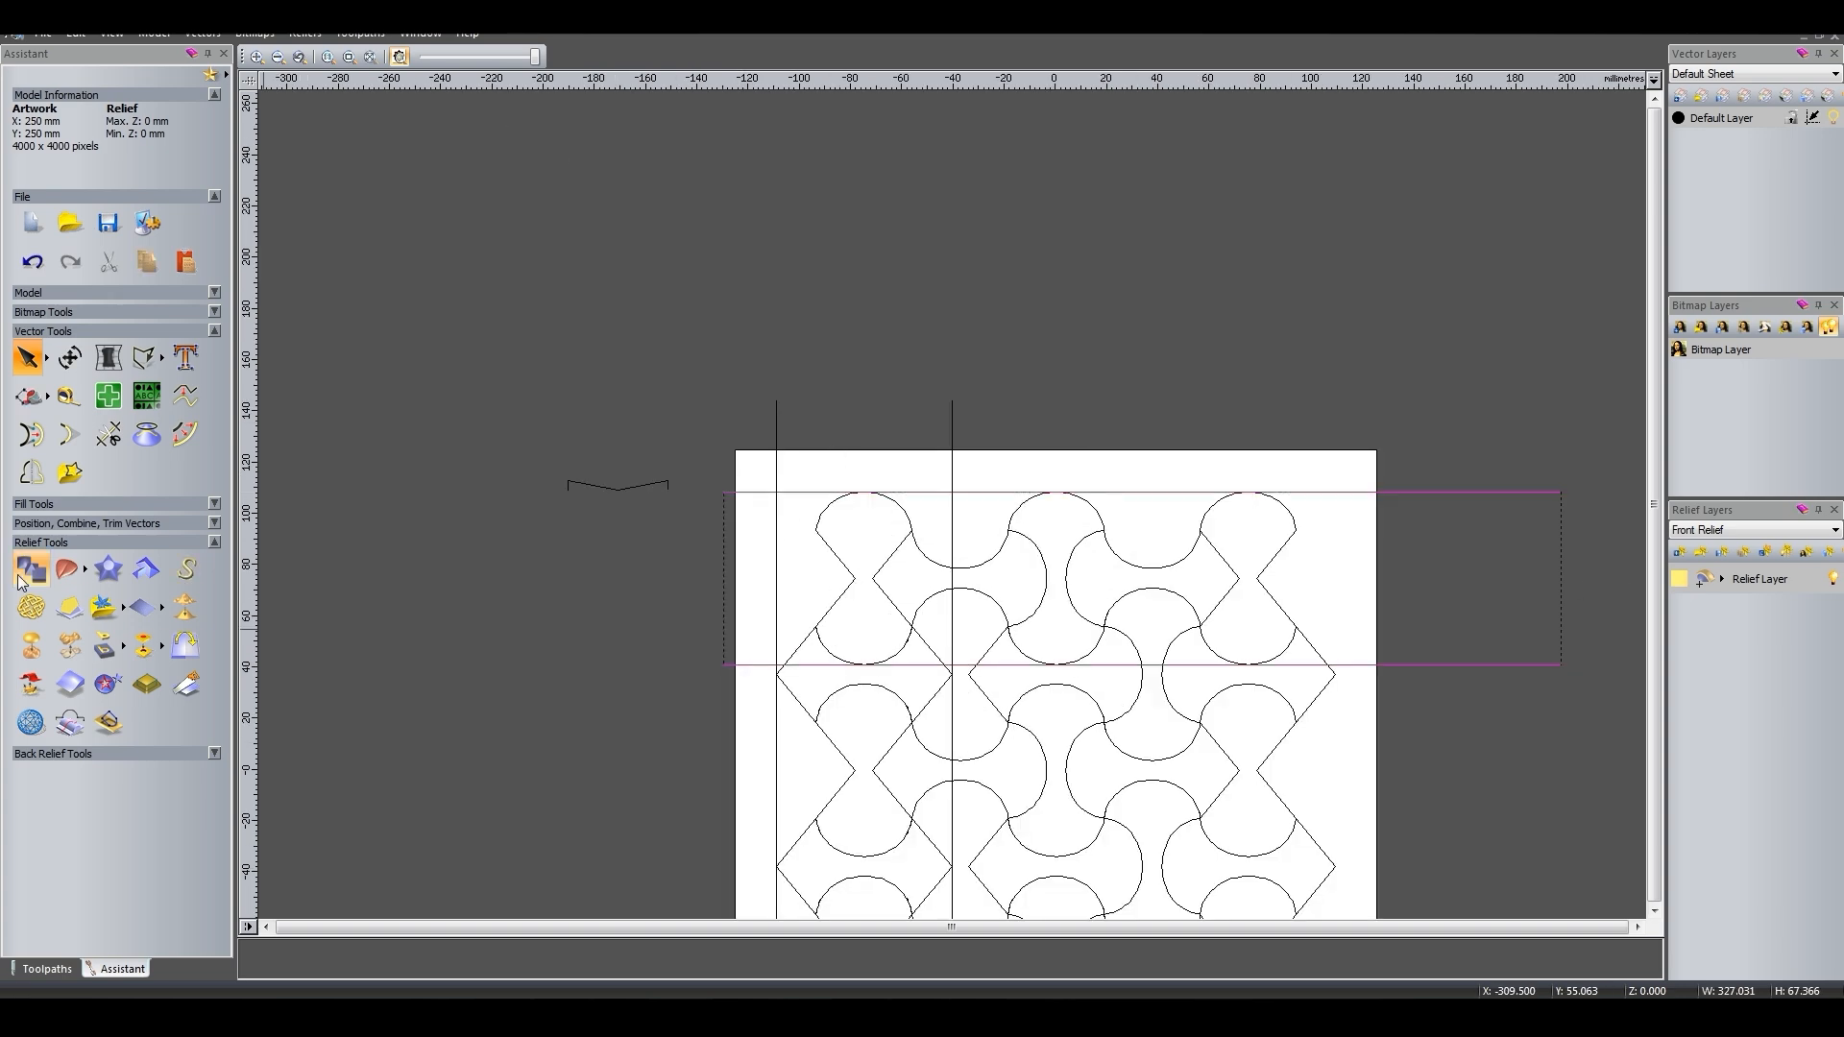
pyautogui.click(75, 566)
pyautogui.click(595, 486)
pyautogui.click(60, 317)
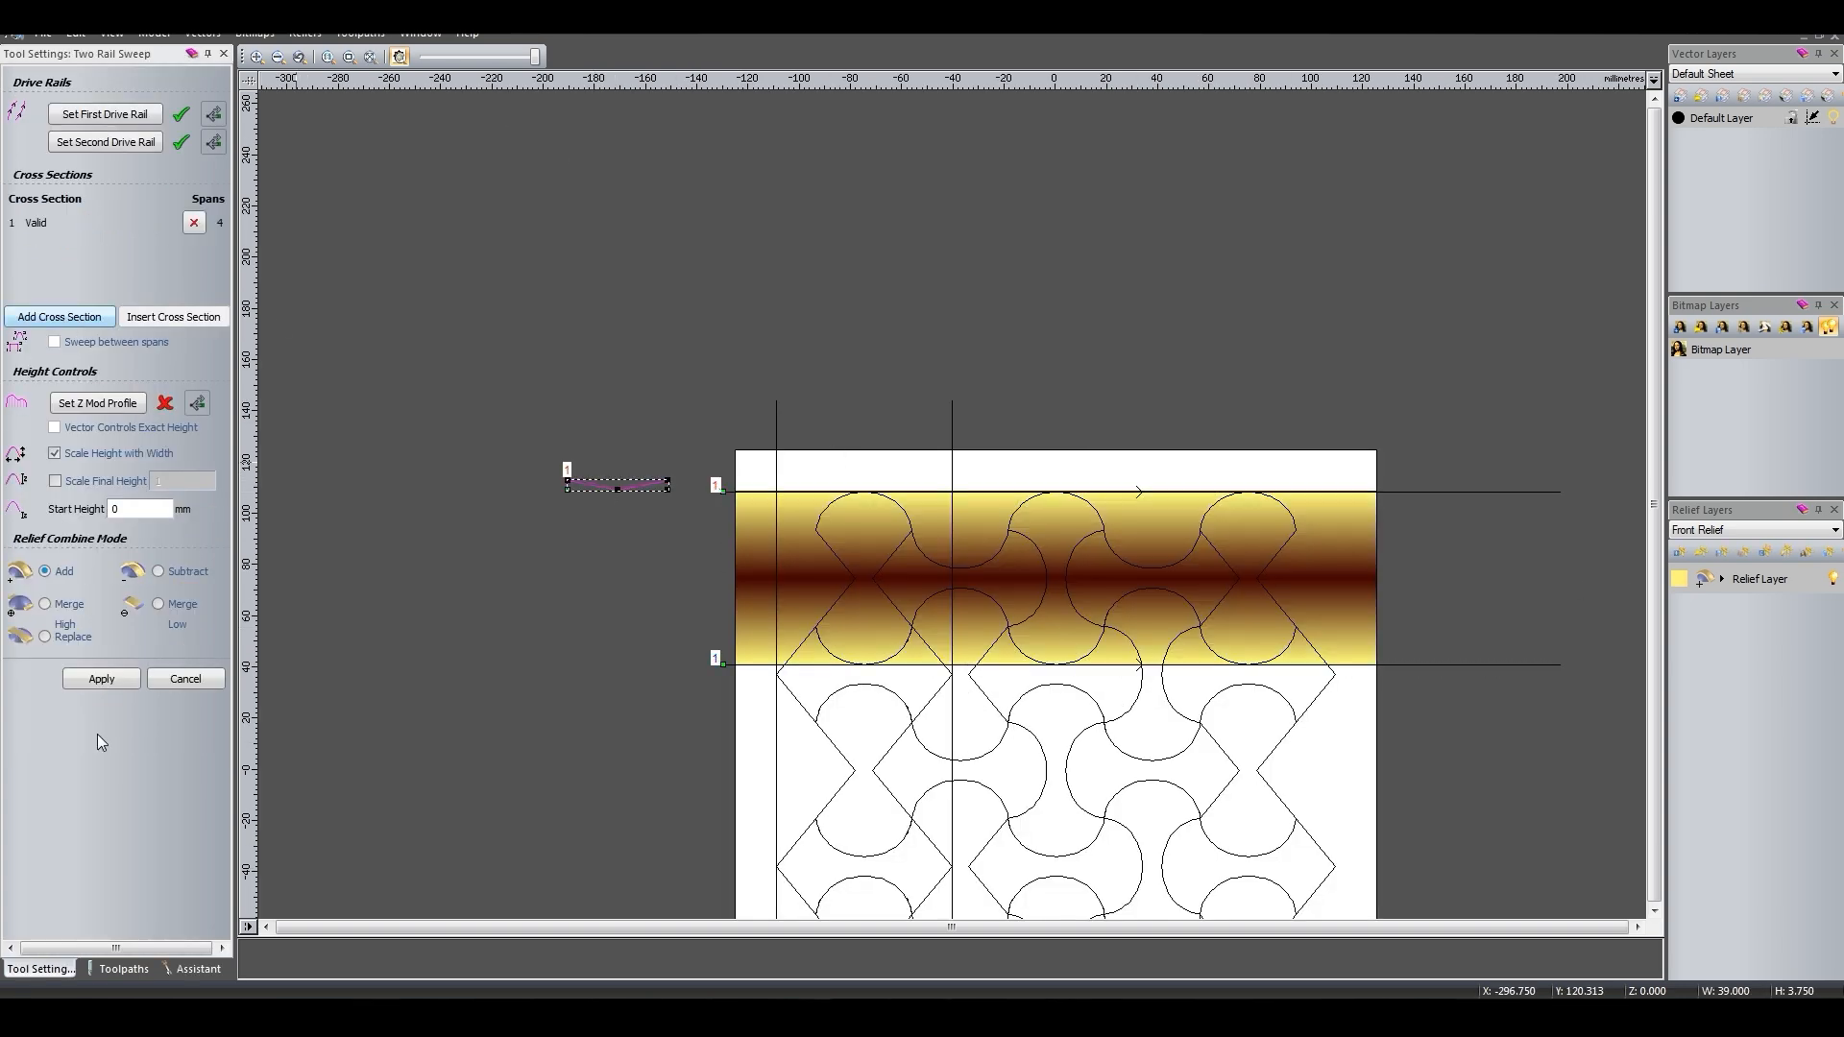
pyautogui.click(102, 680)
# Add a new relief layer and sweep the V-shaped cross-section between the two vertical lines on it.
pyautogui.click(1679, 553)
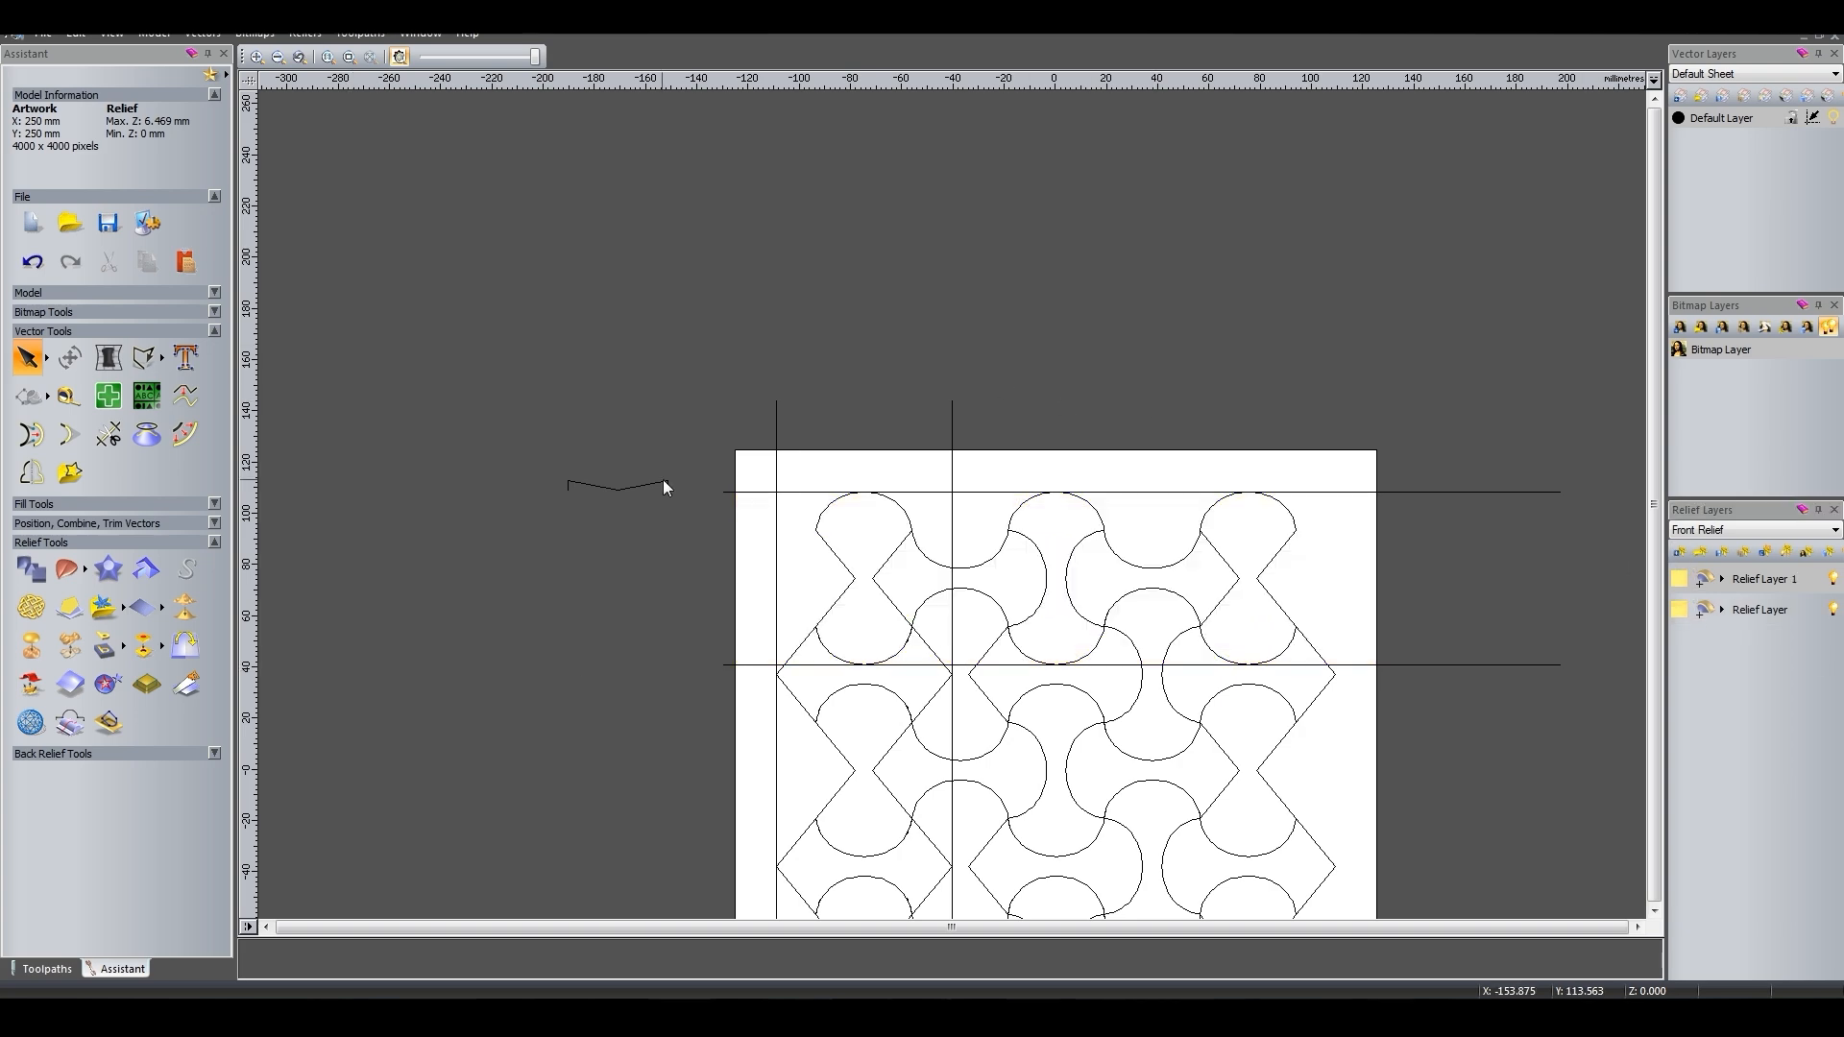
pyautogui.click(776, 426)
pyautogui.keyDown('shift'); pyautogui.click(952, 422); pyautogui.keyUp('shift')
pyautogui.click(71, 569)
pyautogui.click(611, 489)
pyautogui.click(60, 317)
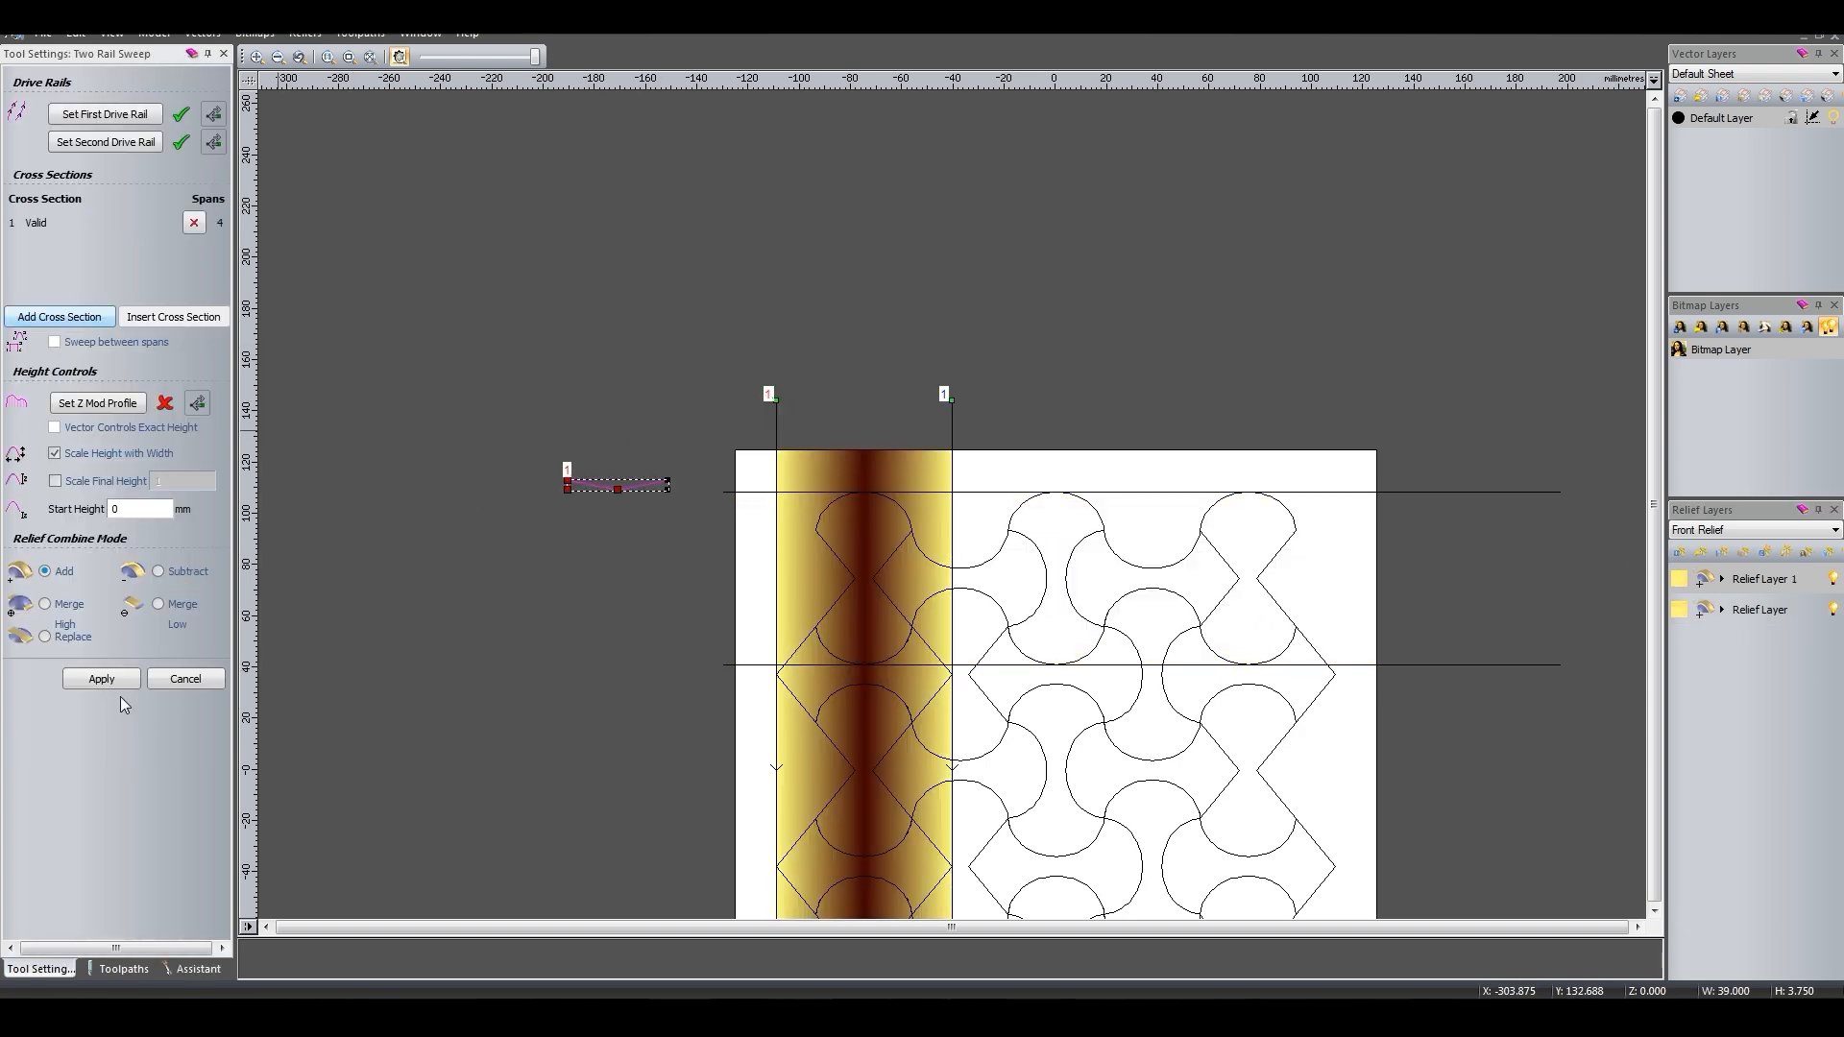
pyautogui.click(107, 684)
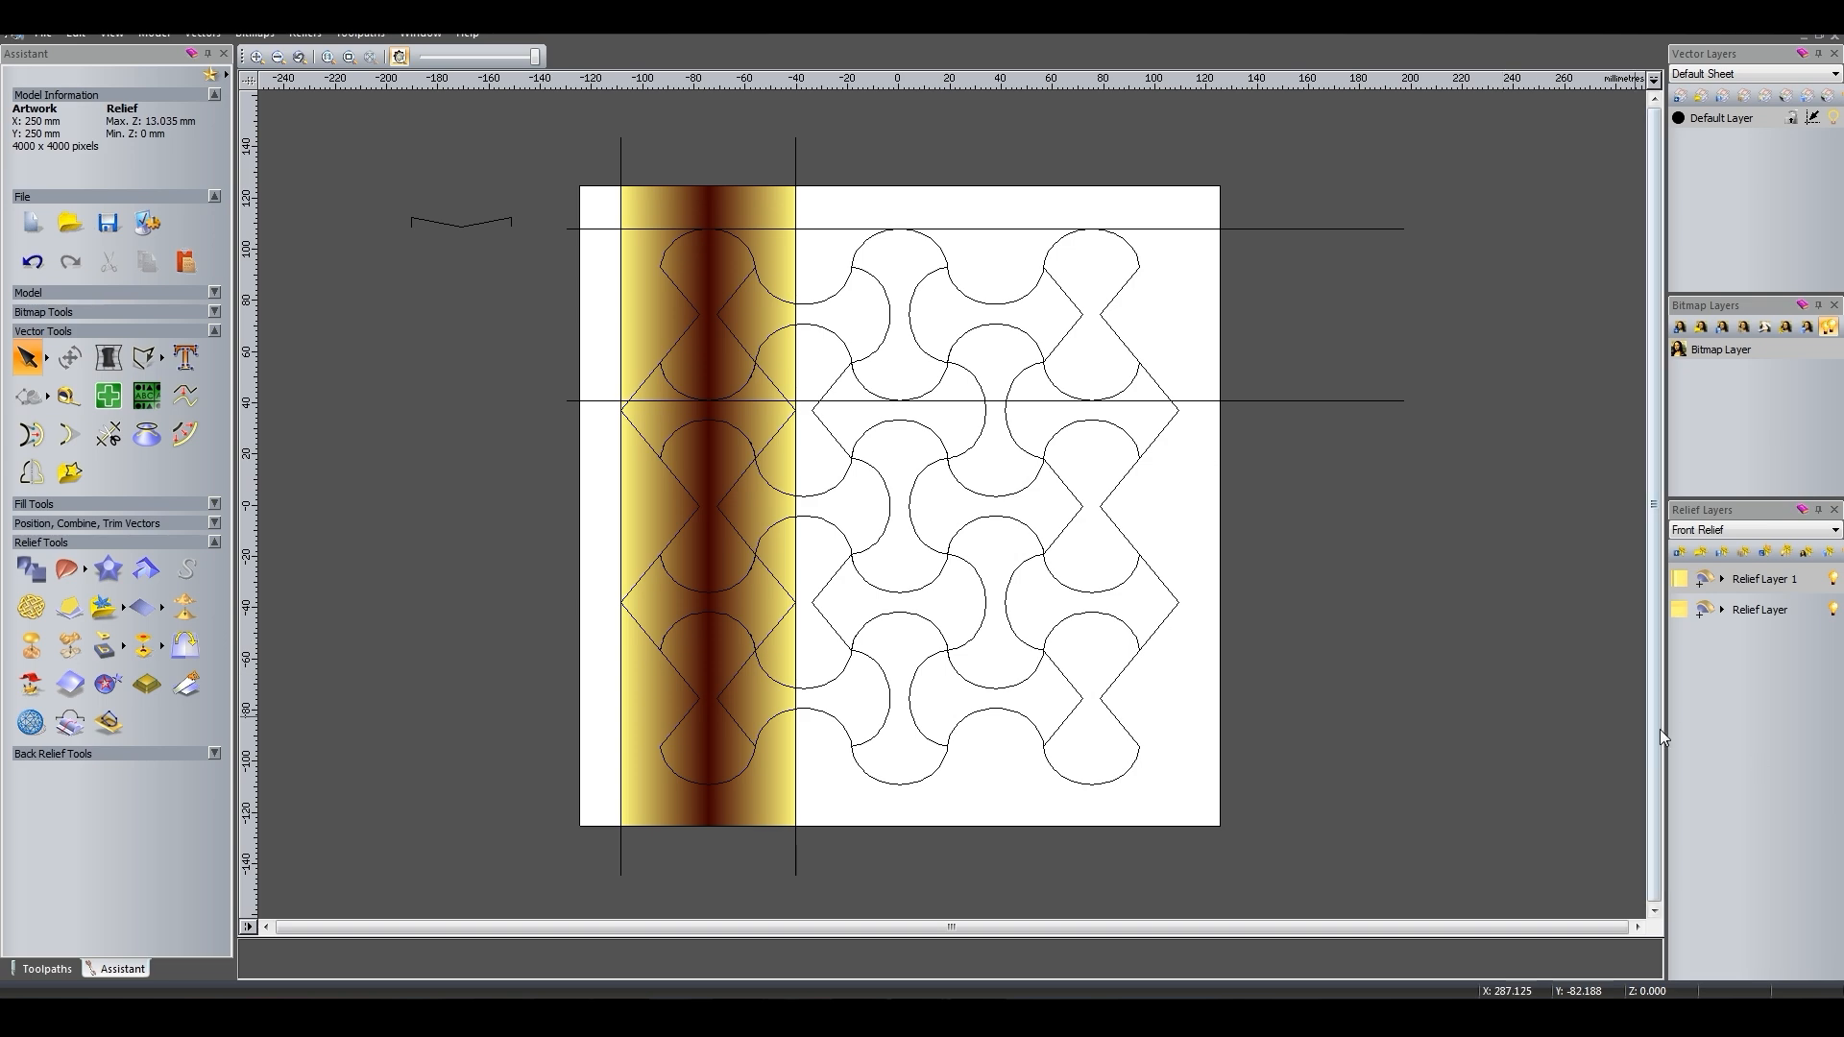
# Duplicate the relief layer holding the horizontal sweep and show the model in 3D.
pyautogui.click(1761, 613)
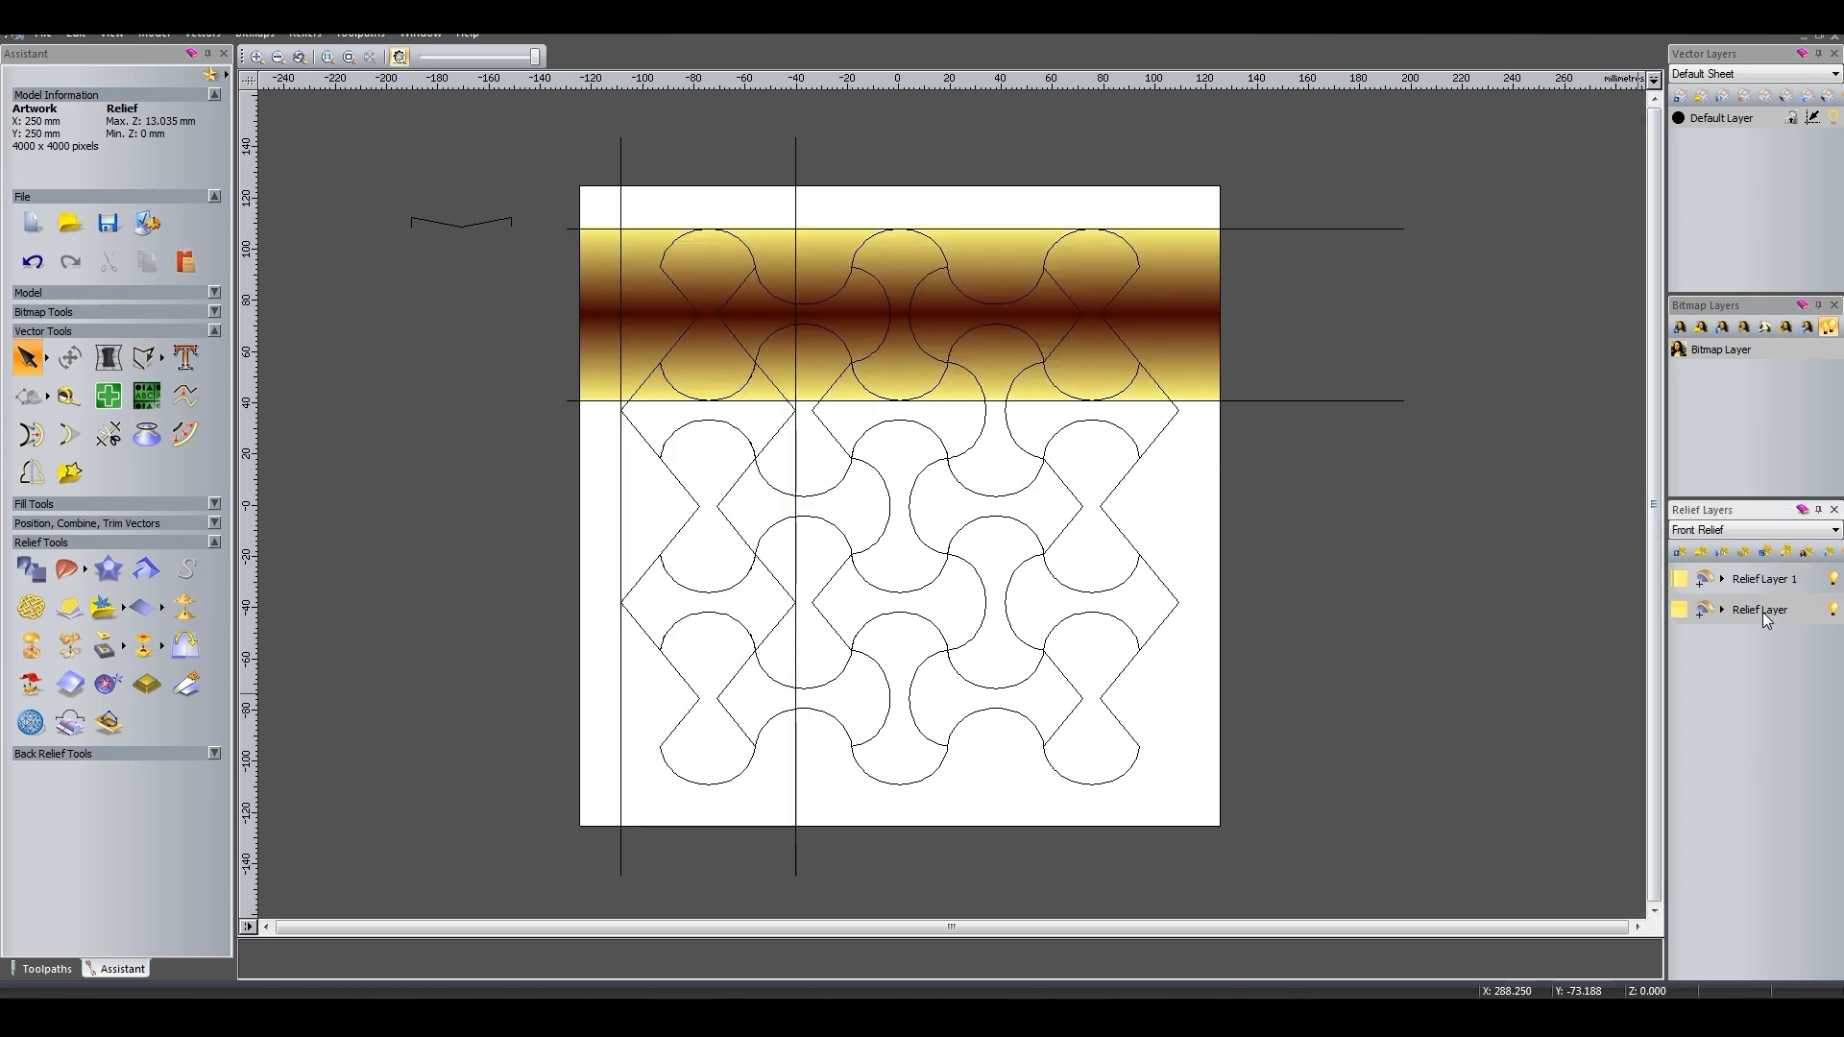
pyautogui.click(1744, 554)
pyautogui.press('F3')
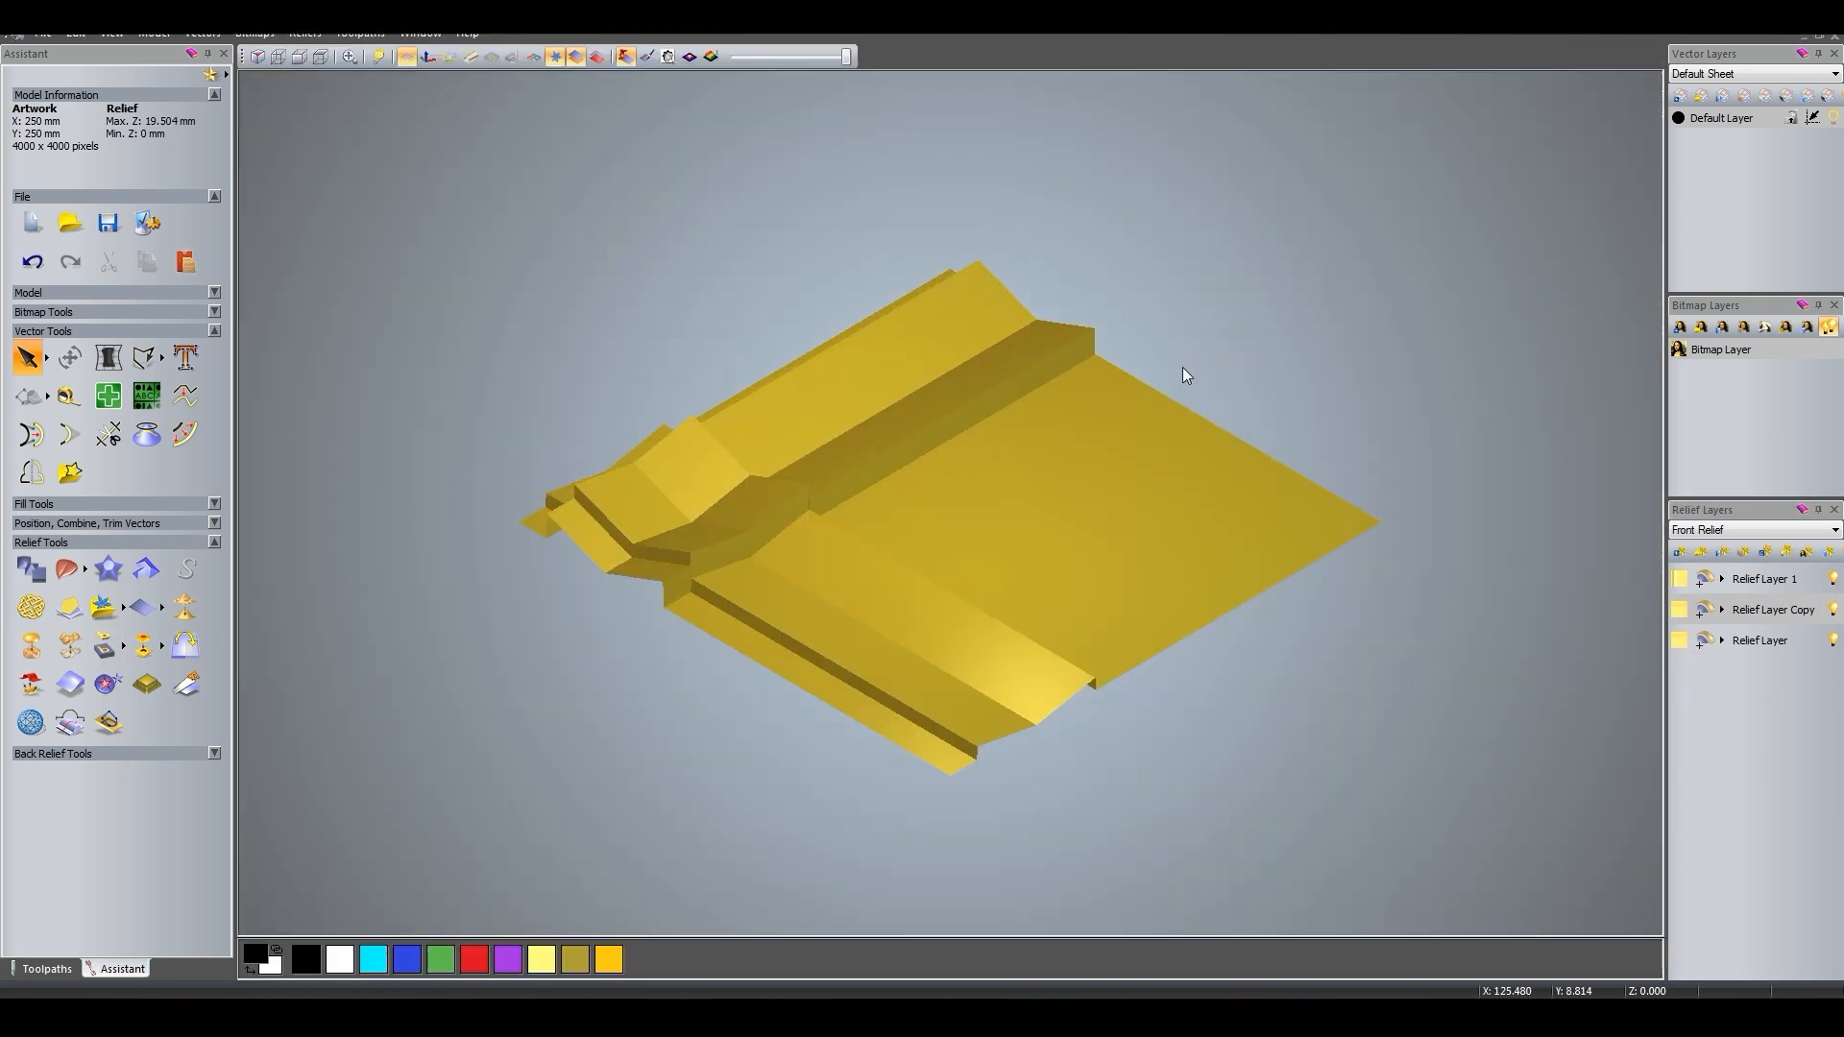
# Scale Relief Layer, Relief Layer Copy and Relief Layer 1 to a height of 2 mm each.
pyautogui.click(70, 645)
pyautogui.doubleClick(437, 468)
pyautogui.write('2')
pyautogui.press('Return')
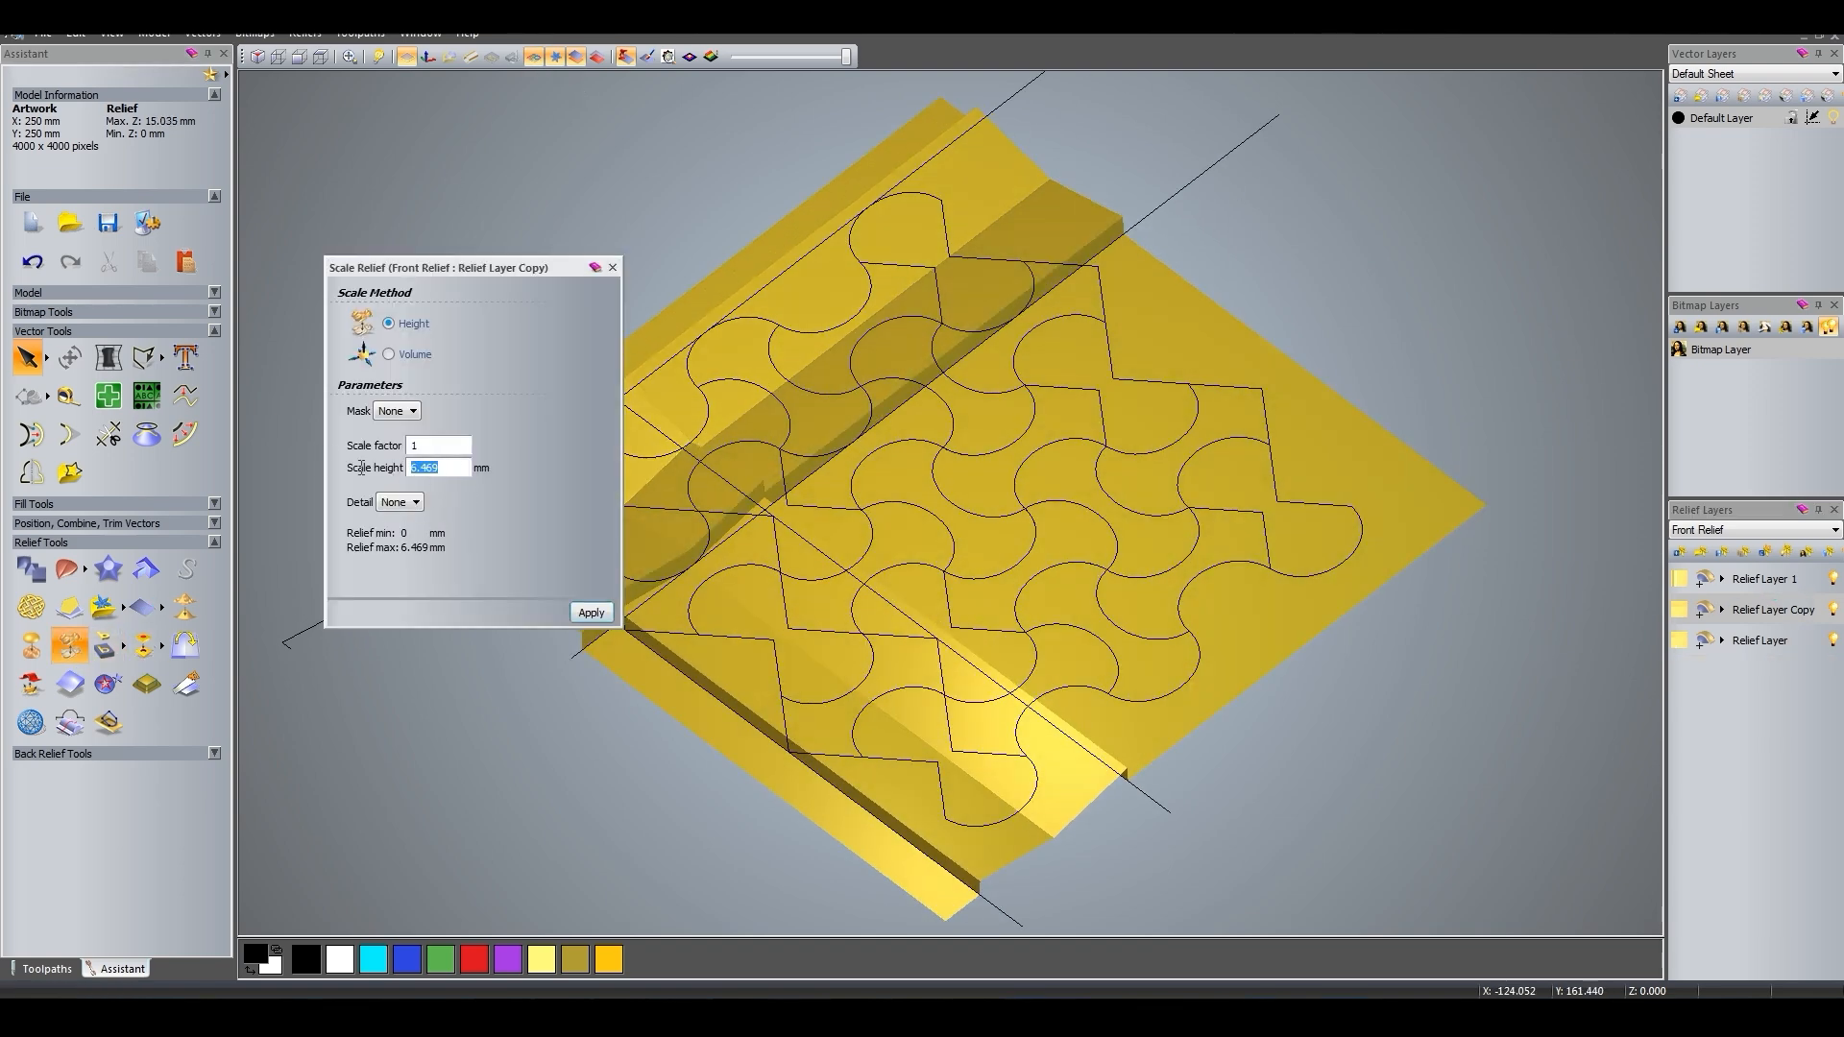
pyautogui.press('Return')
pyautogui.click(1759, 584)
pyautogui.moveTo(448, 468); pyautogui.dragTo(384, 468)
pyautogui.write('2')
pyautogui.press('Return')
pyautogui.press('Escape')
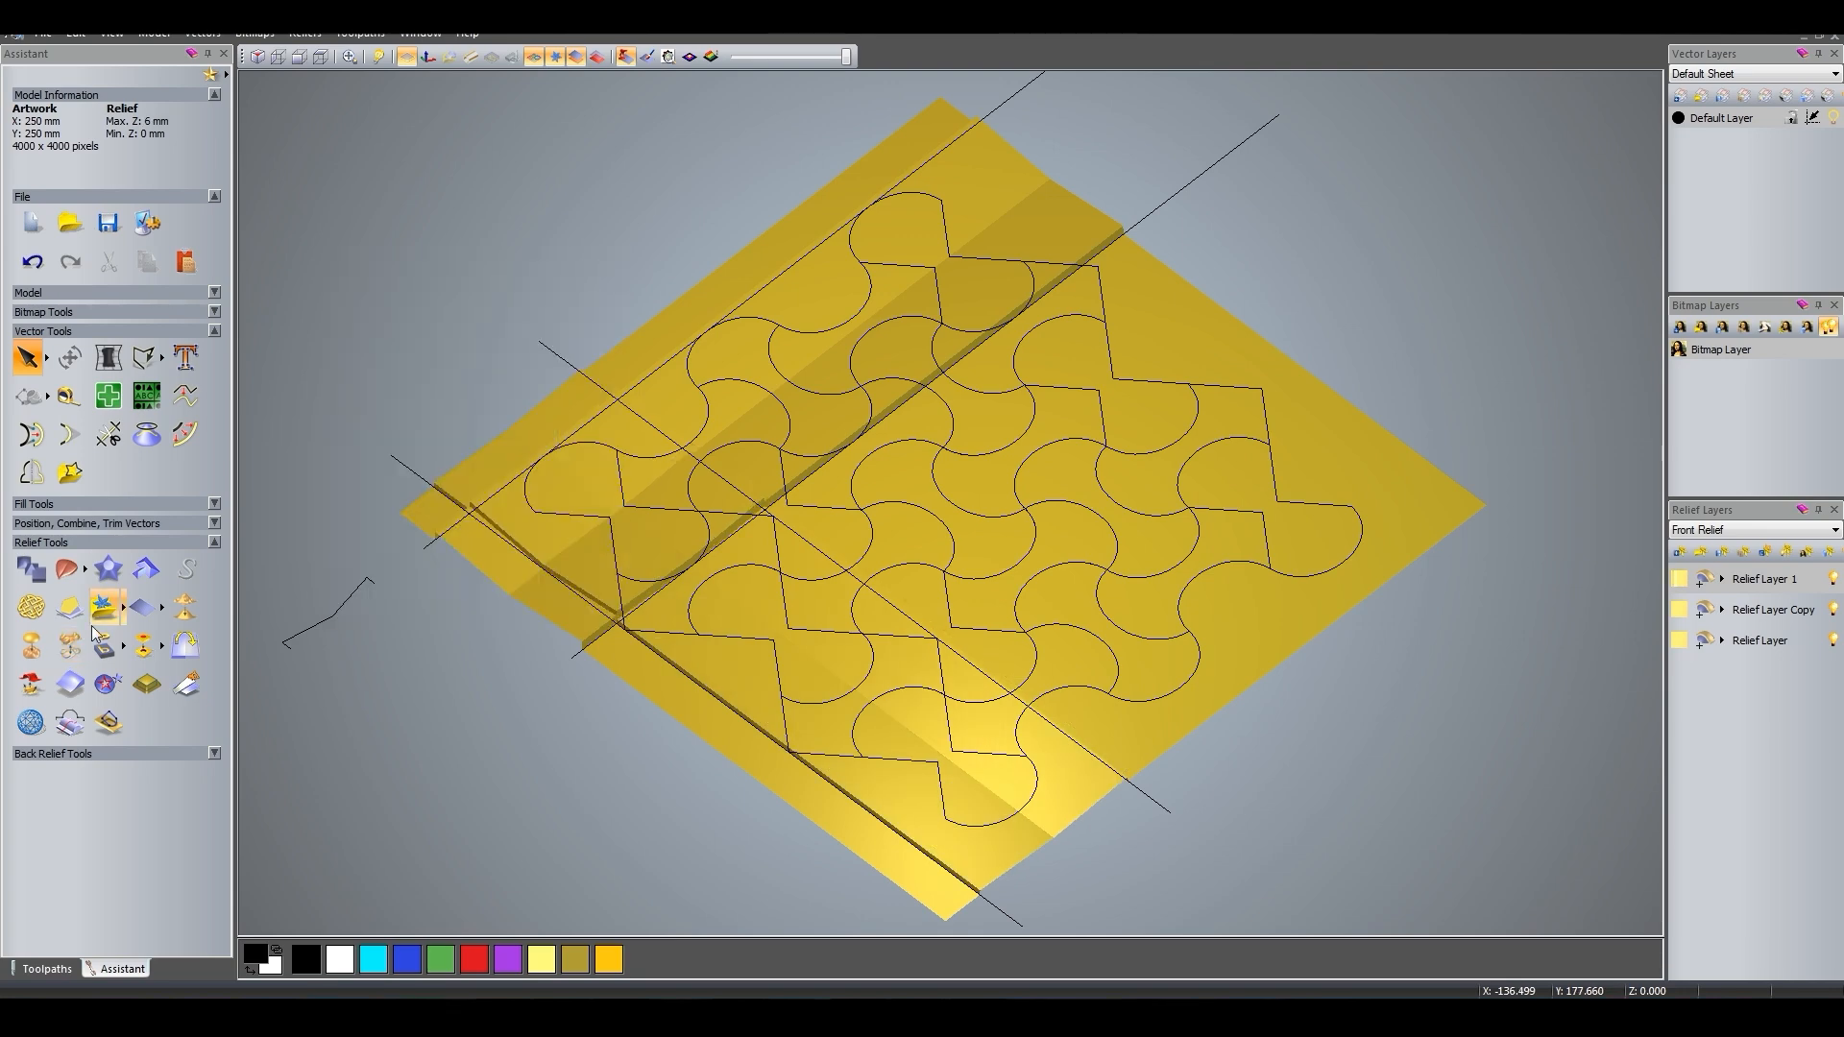
# Shift the vertical swept strip half a repeat across the pattern and align a copy of it with the rightmost wide tile.
pyautogui.click(108, 685)
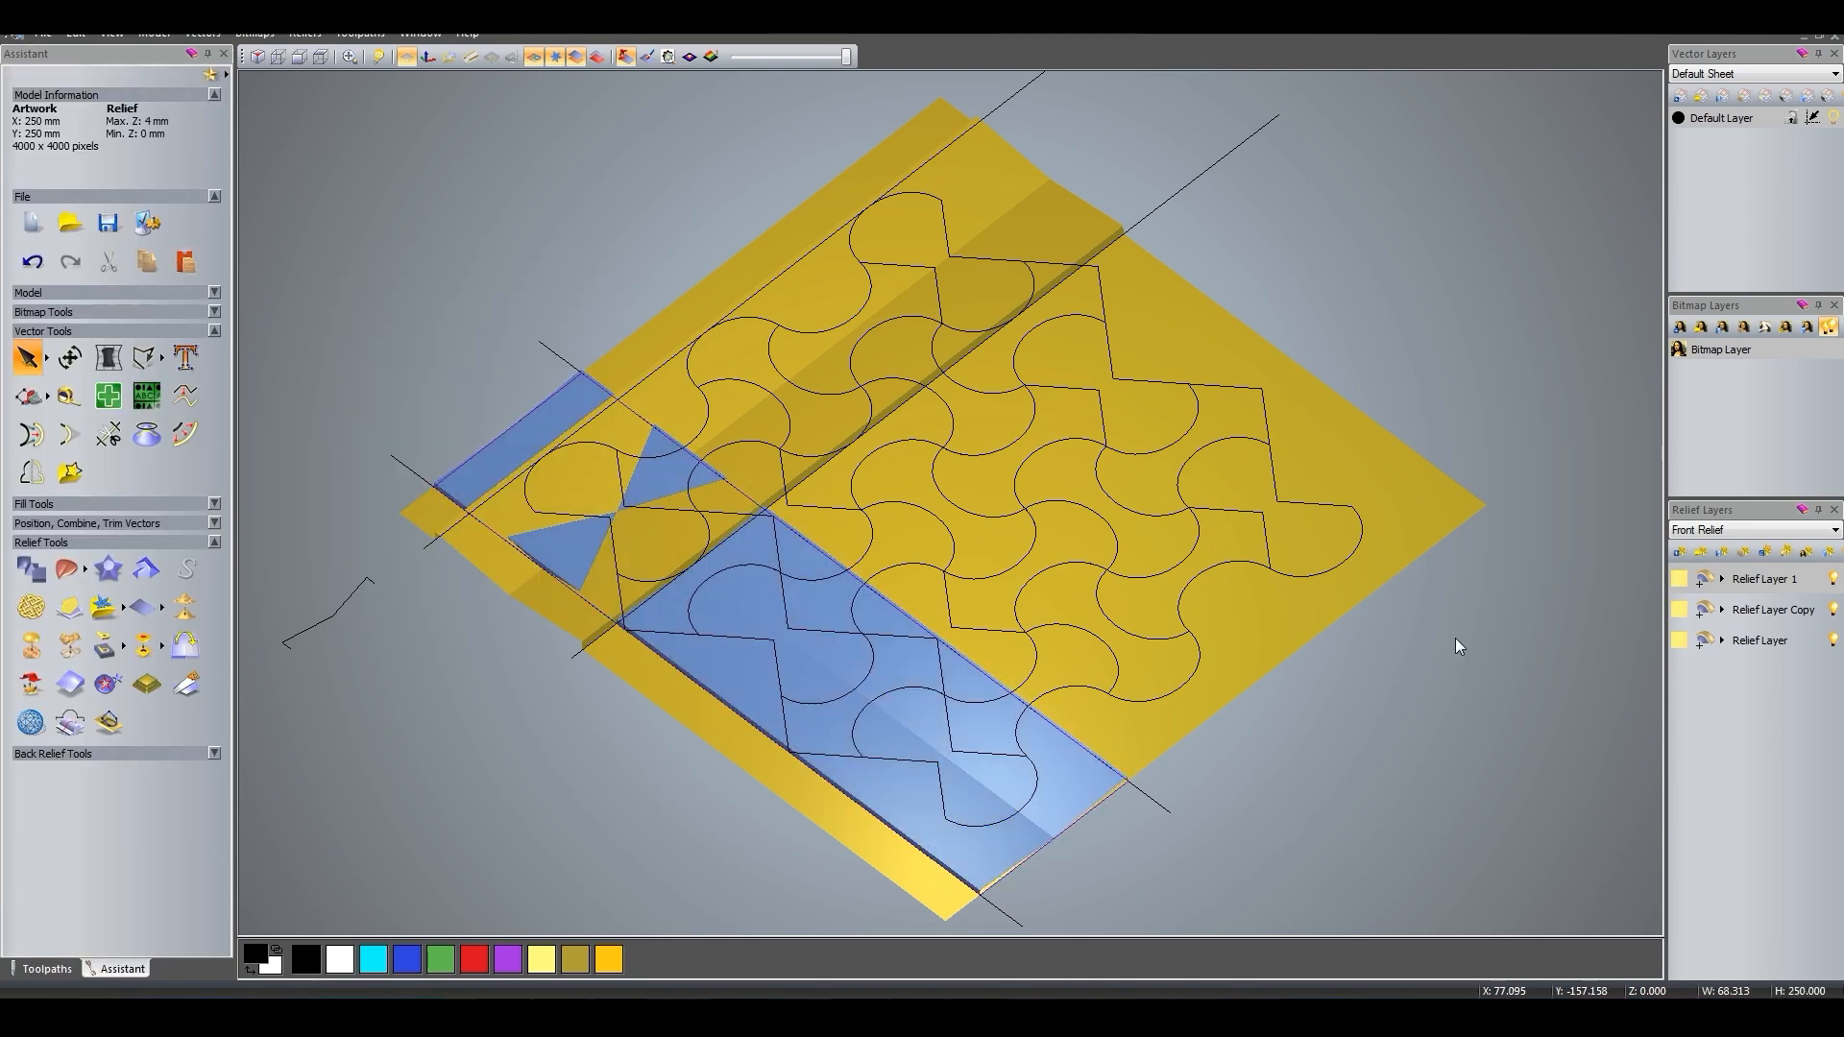
pyautogui.moveTo(1061, 688); pyautogui.dragTo(1143, 630)
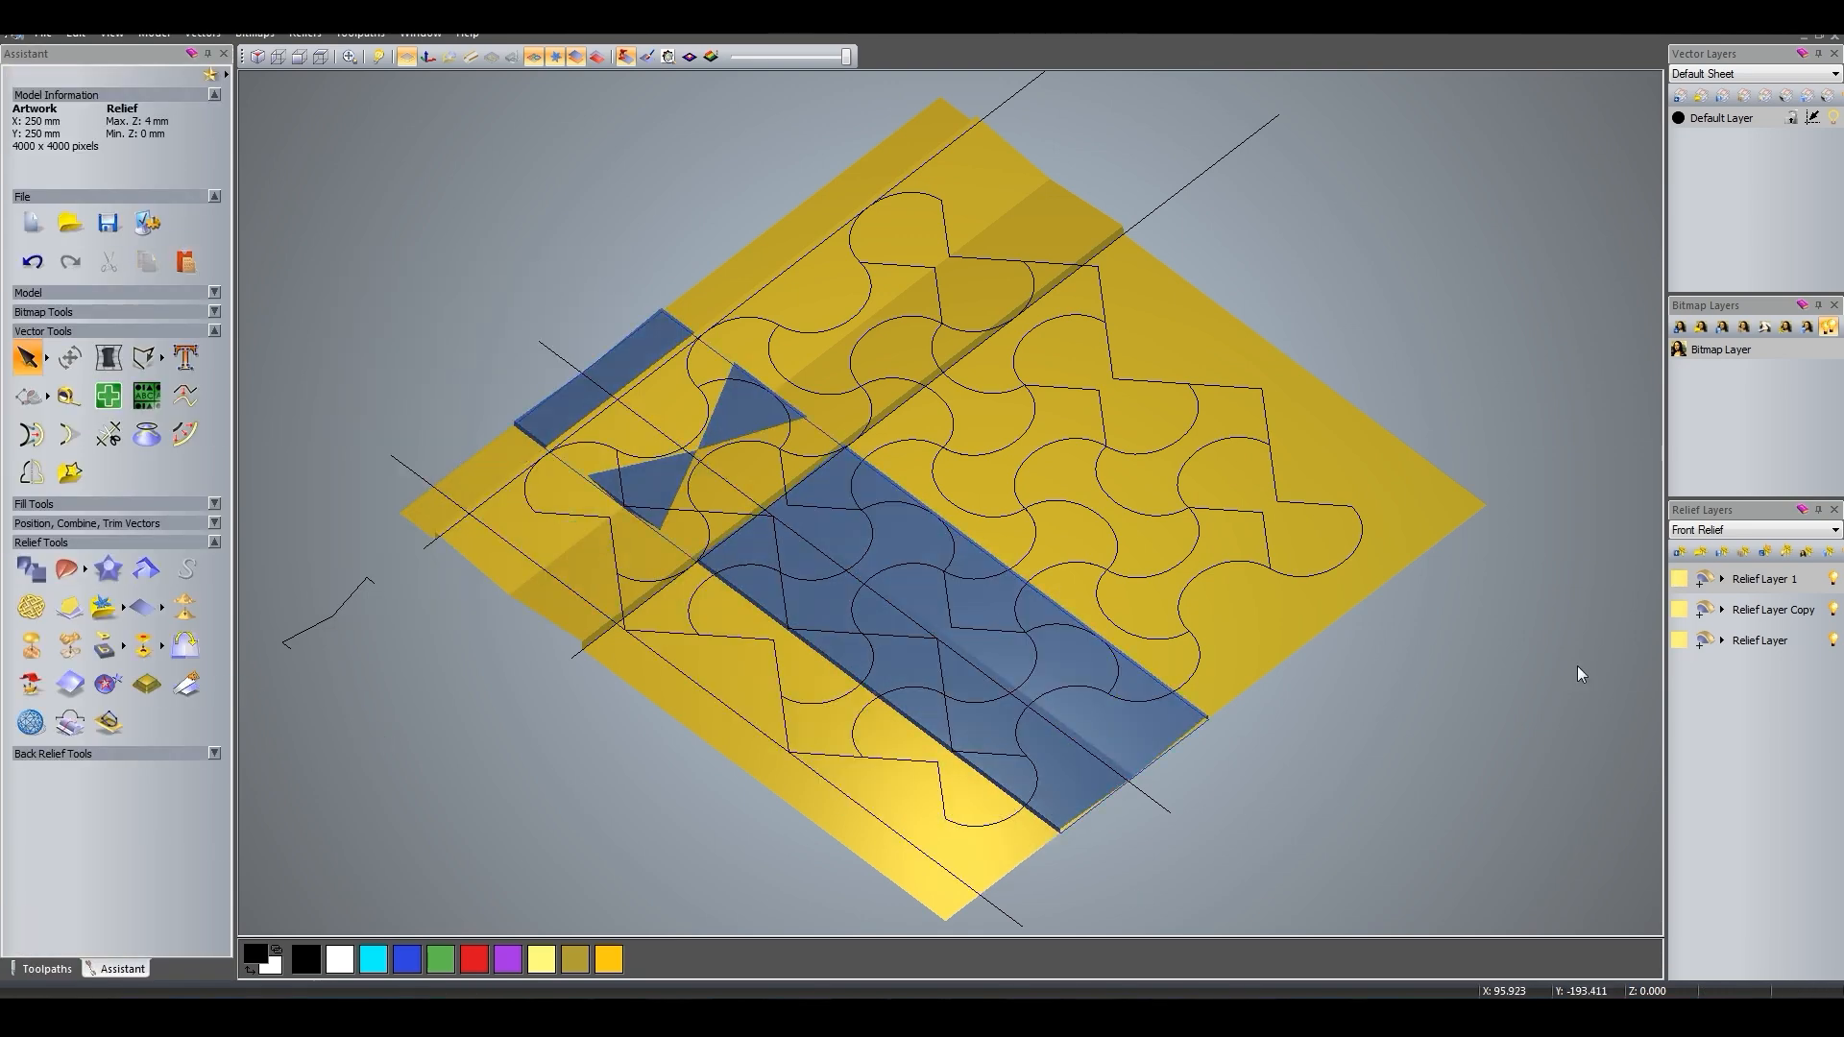
pyautogui.keyDown('shift'); pyautogui.click(1266, 396); pyautogui.keyUp('shift')
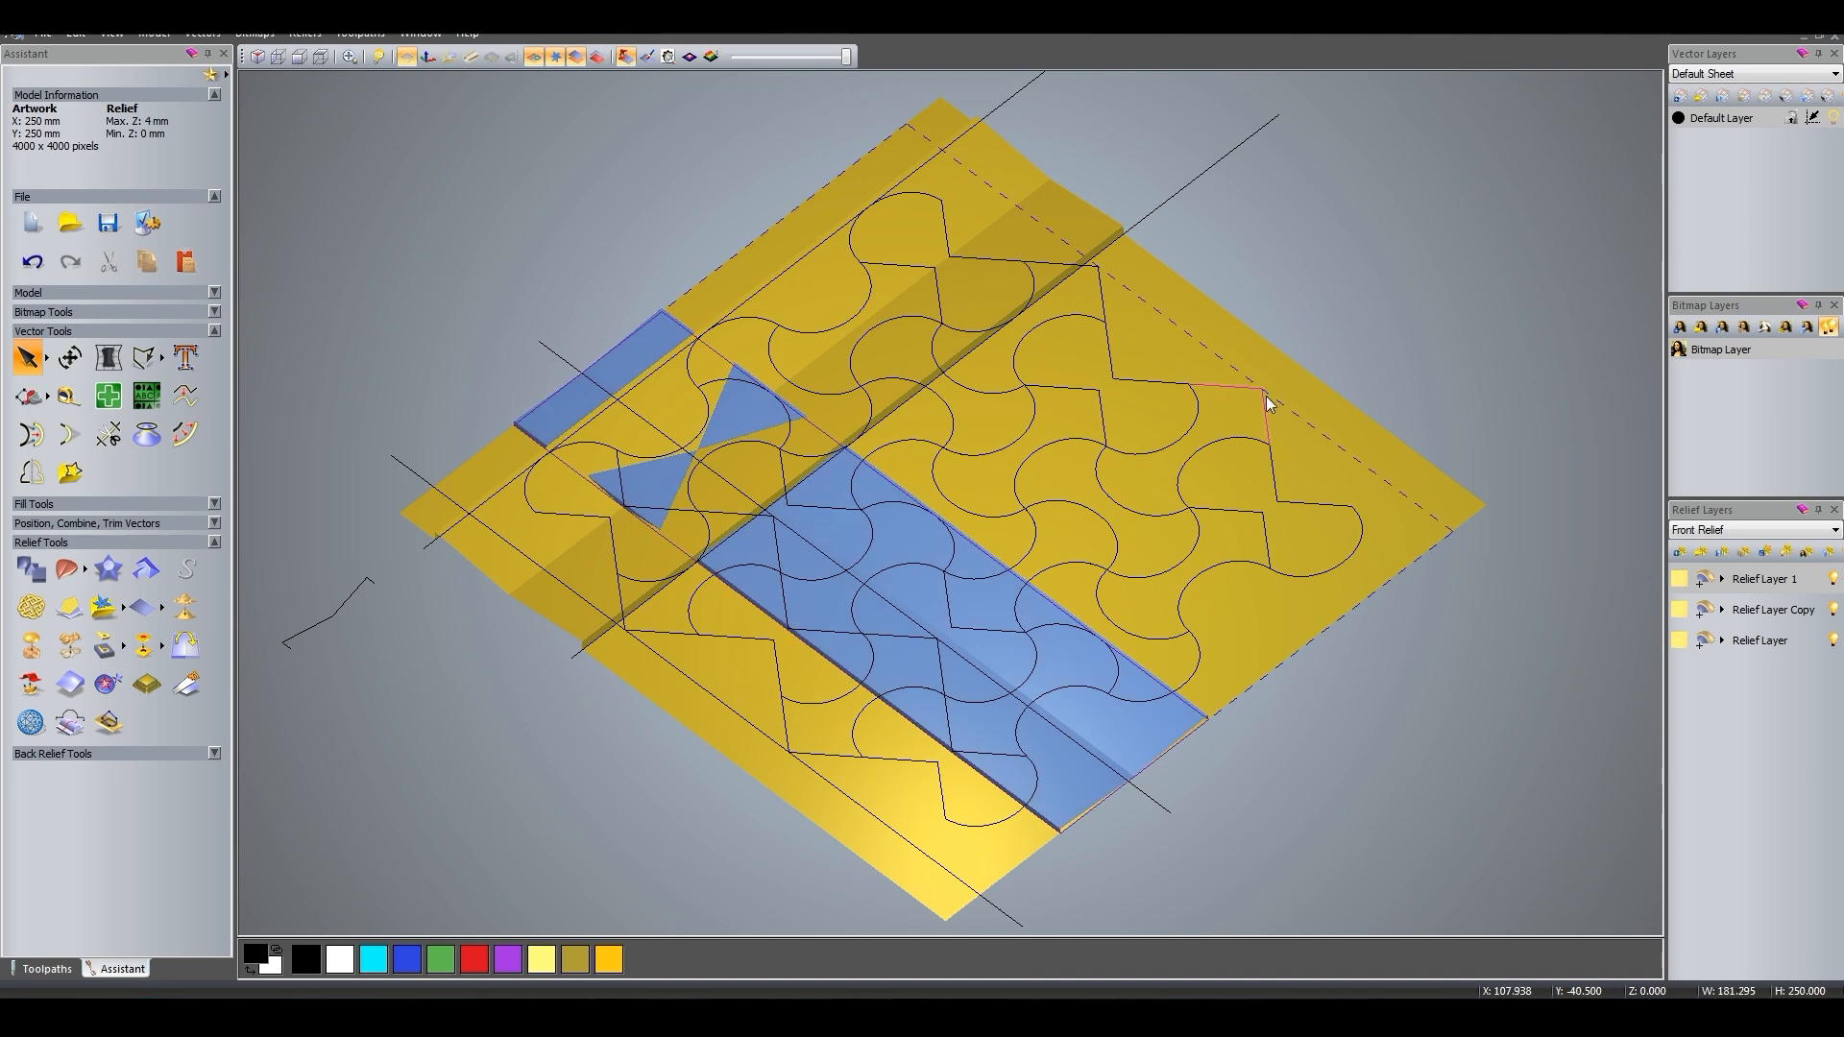
pyautogui.press('Escape')
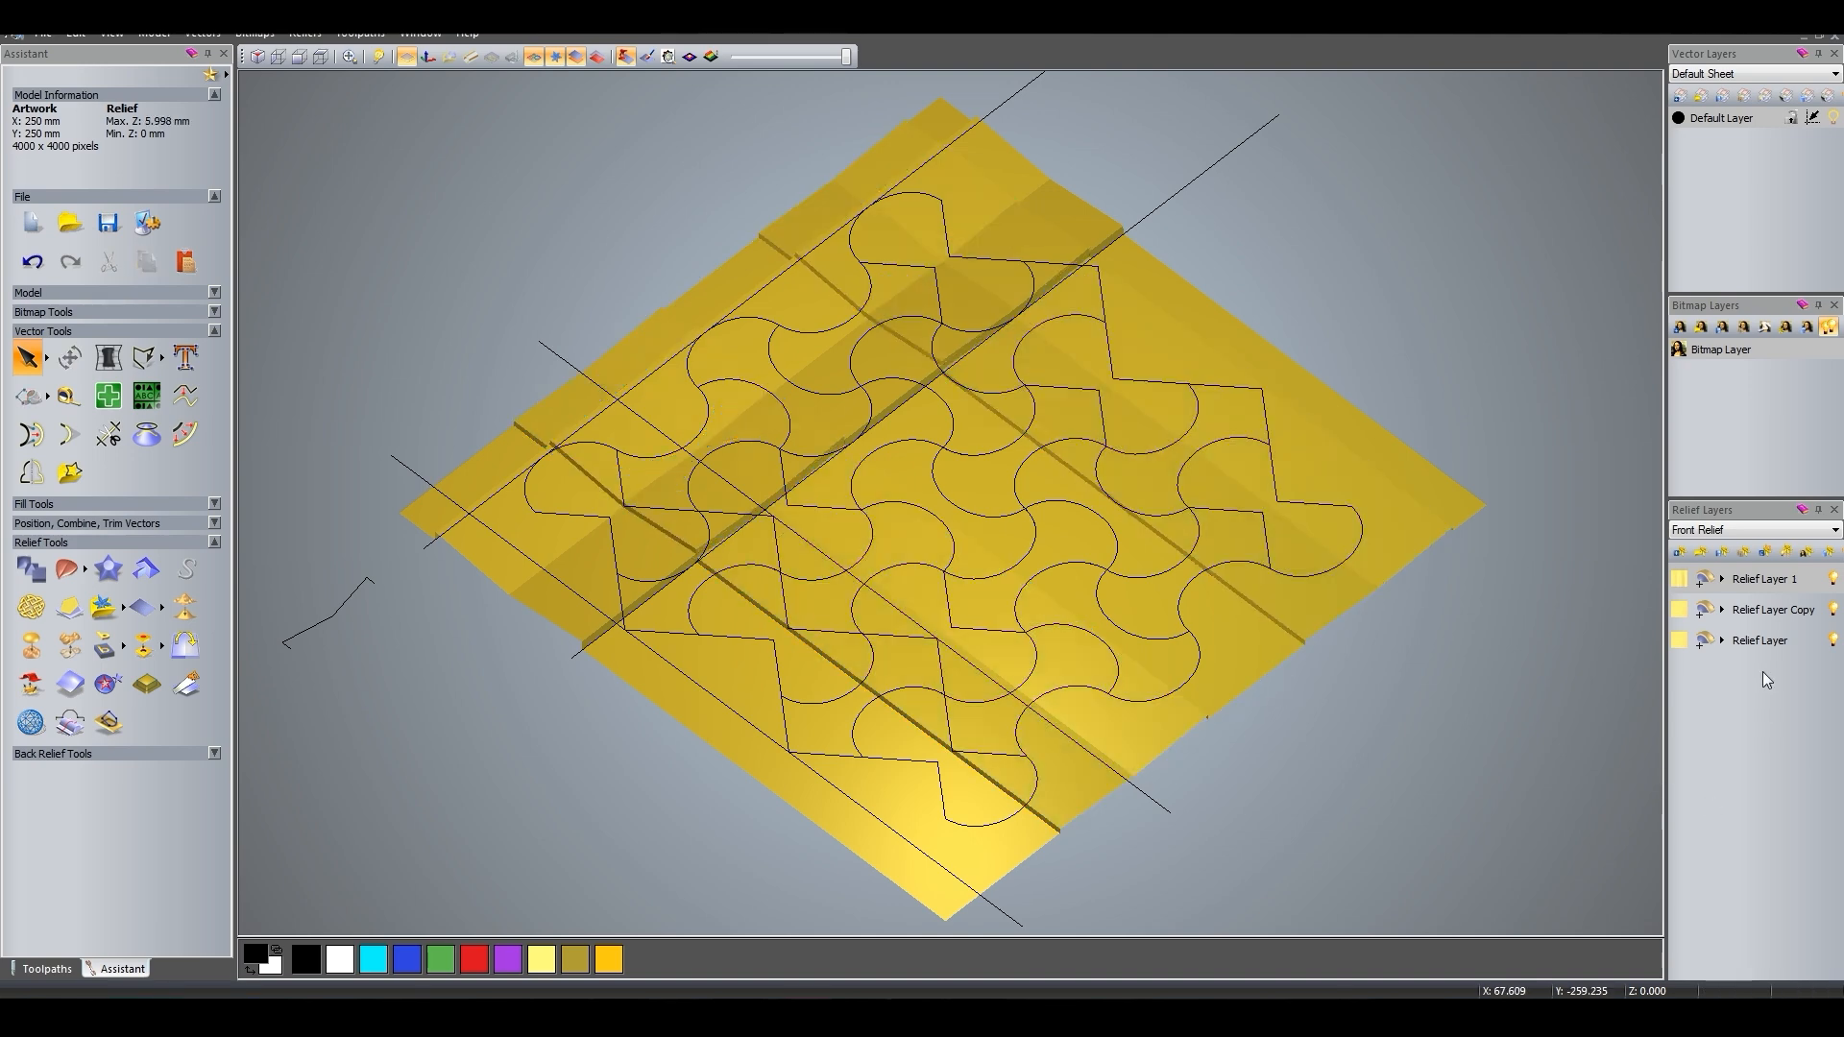
# Make Relief Layer active and hide Relief Layer Copy and Relief Layer 1.
pyautogui.click(1764, 642)
pyautogui.click(1833, 610)
pyautogui.click(1832, 580)
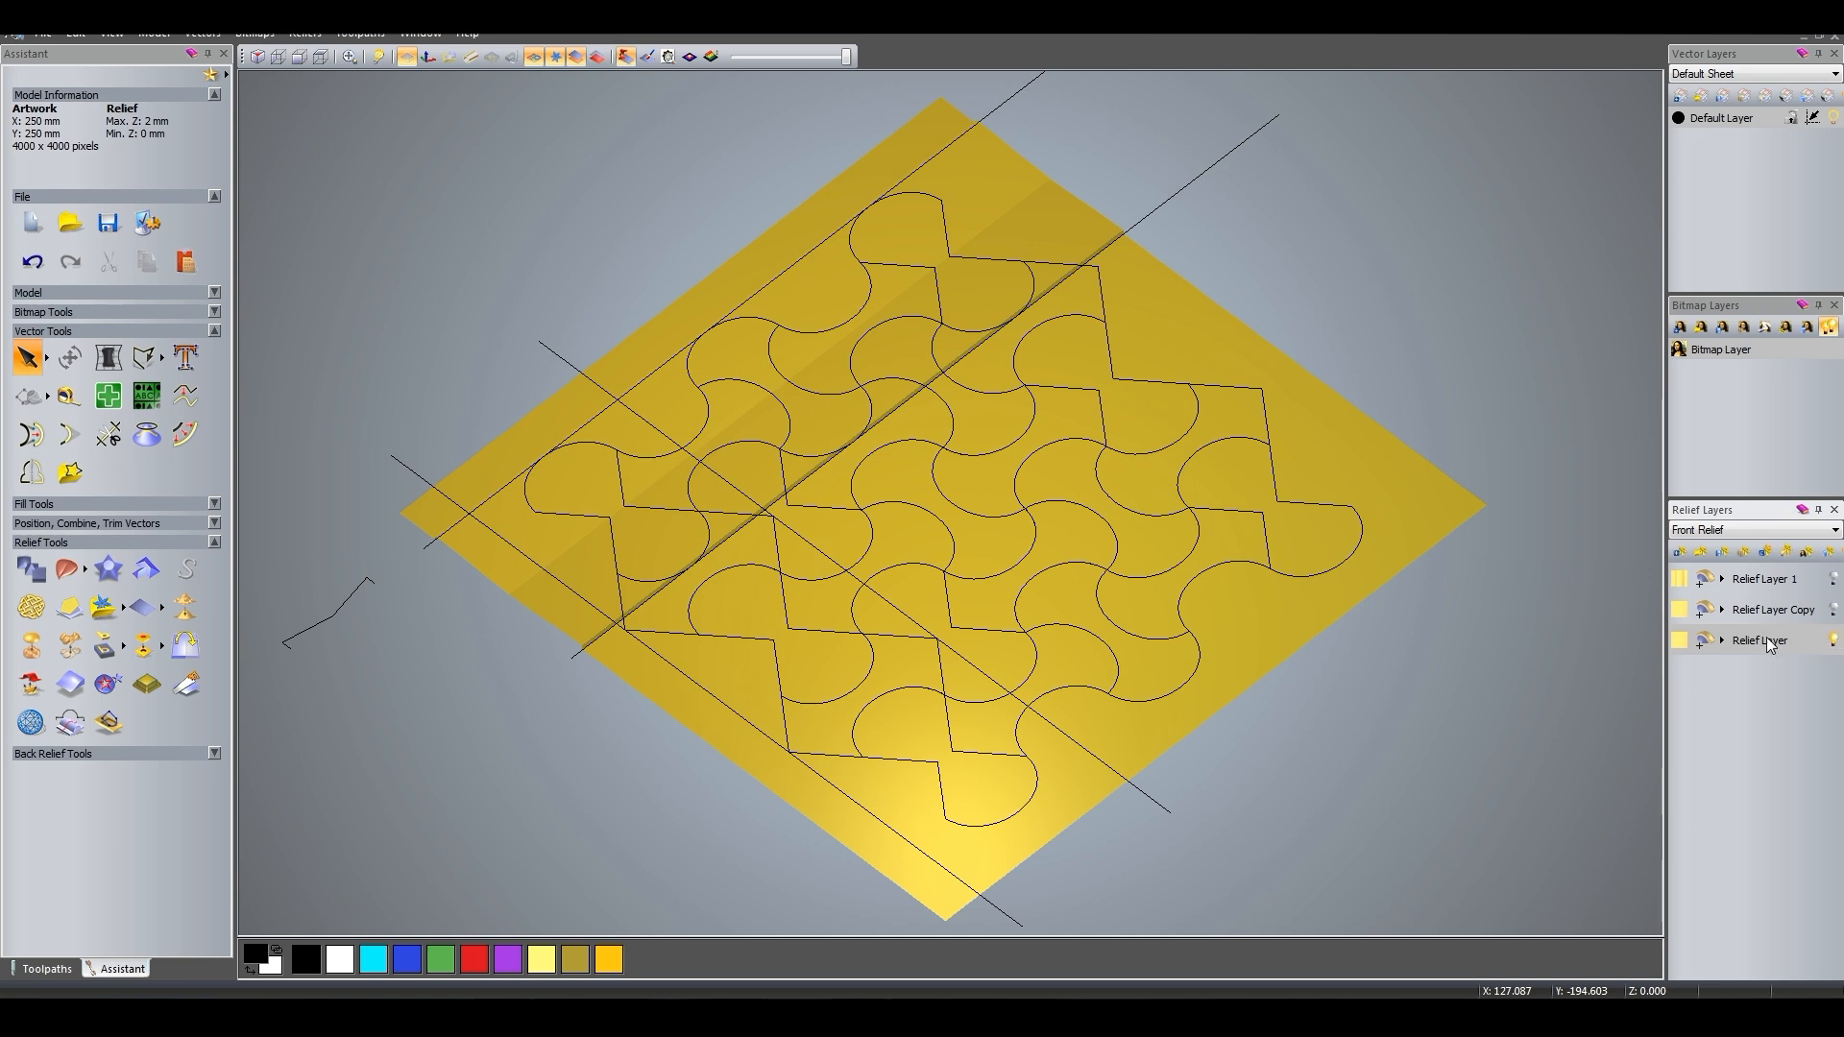
# Place copies of the horizontal swept strip along the middle and lowest tile rows on Relief Layer.
pyautogui.click(469, 536)
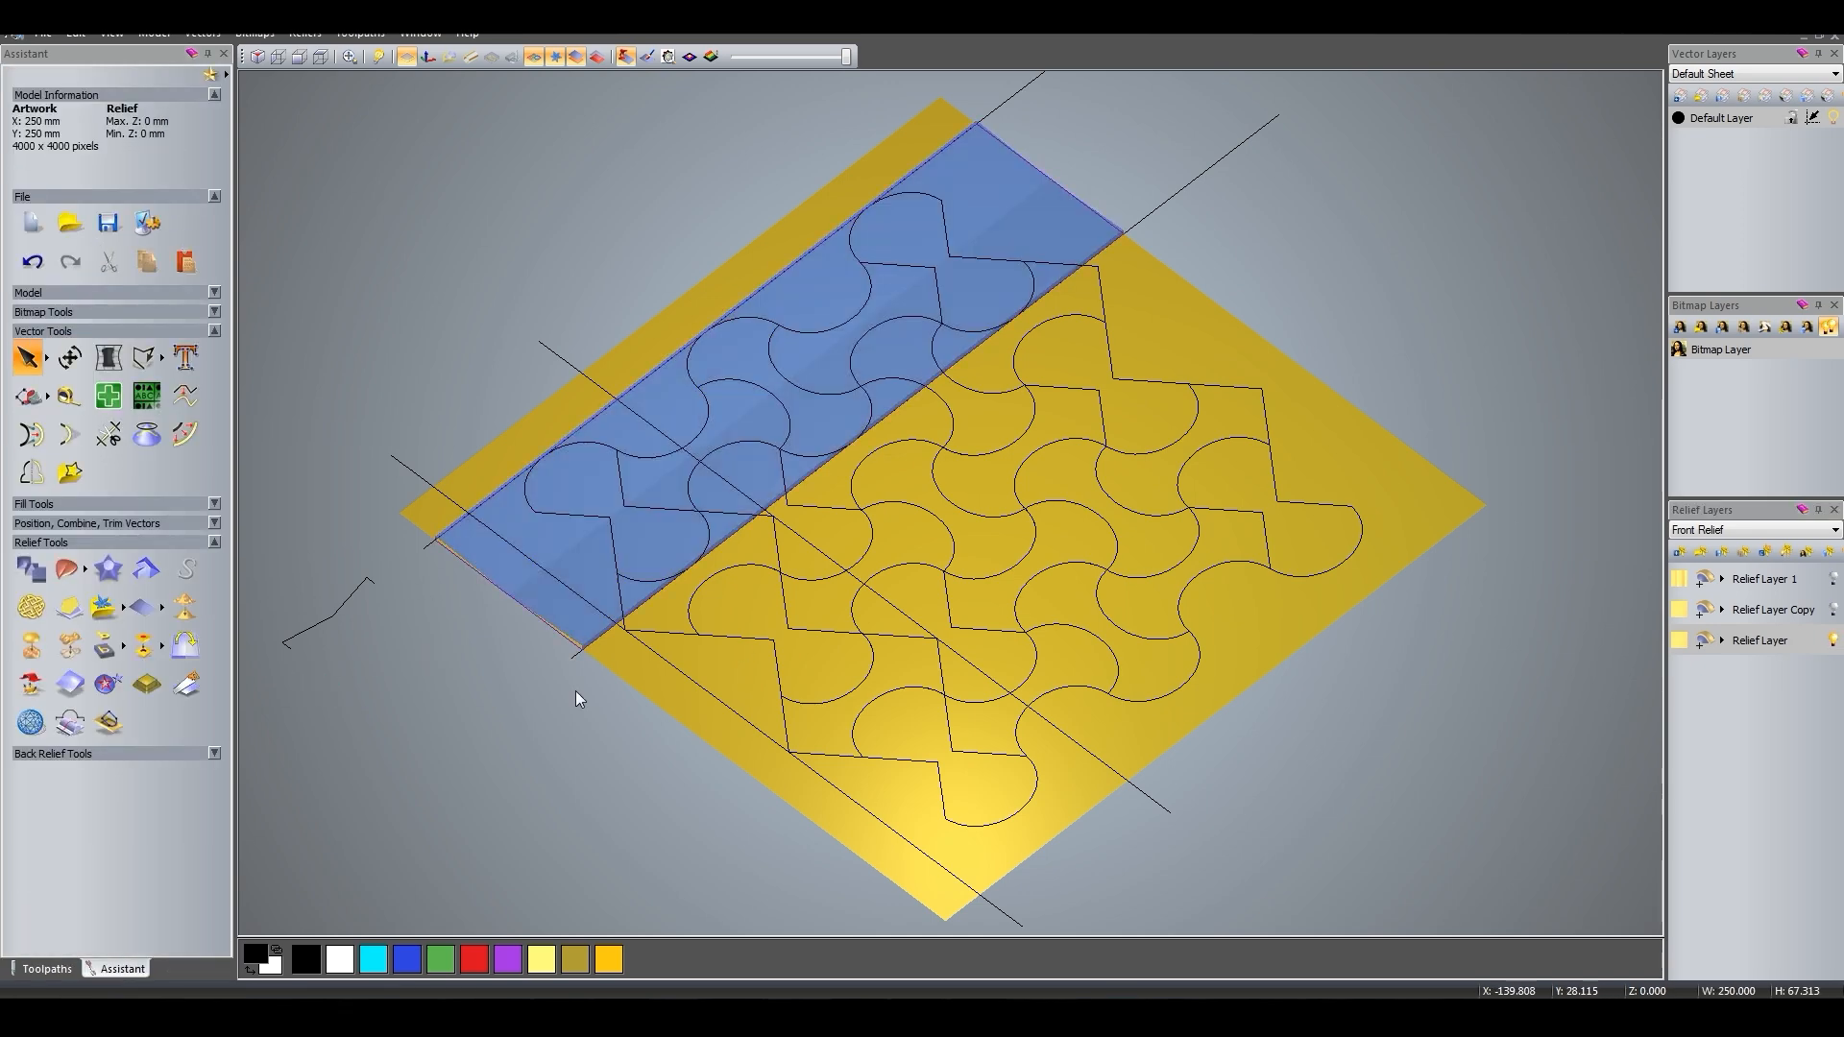
pyautogui.keyDown('shift'); pyautogui.click(733, 634); pyautogui.keyUp('shift')
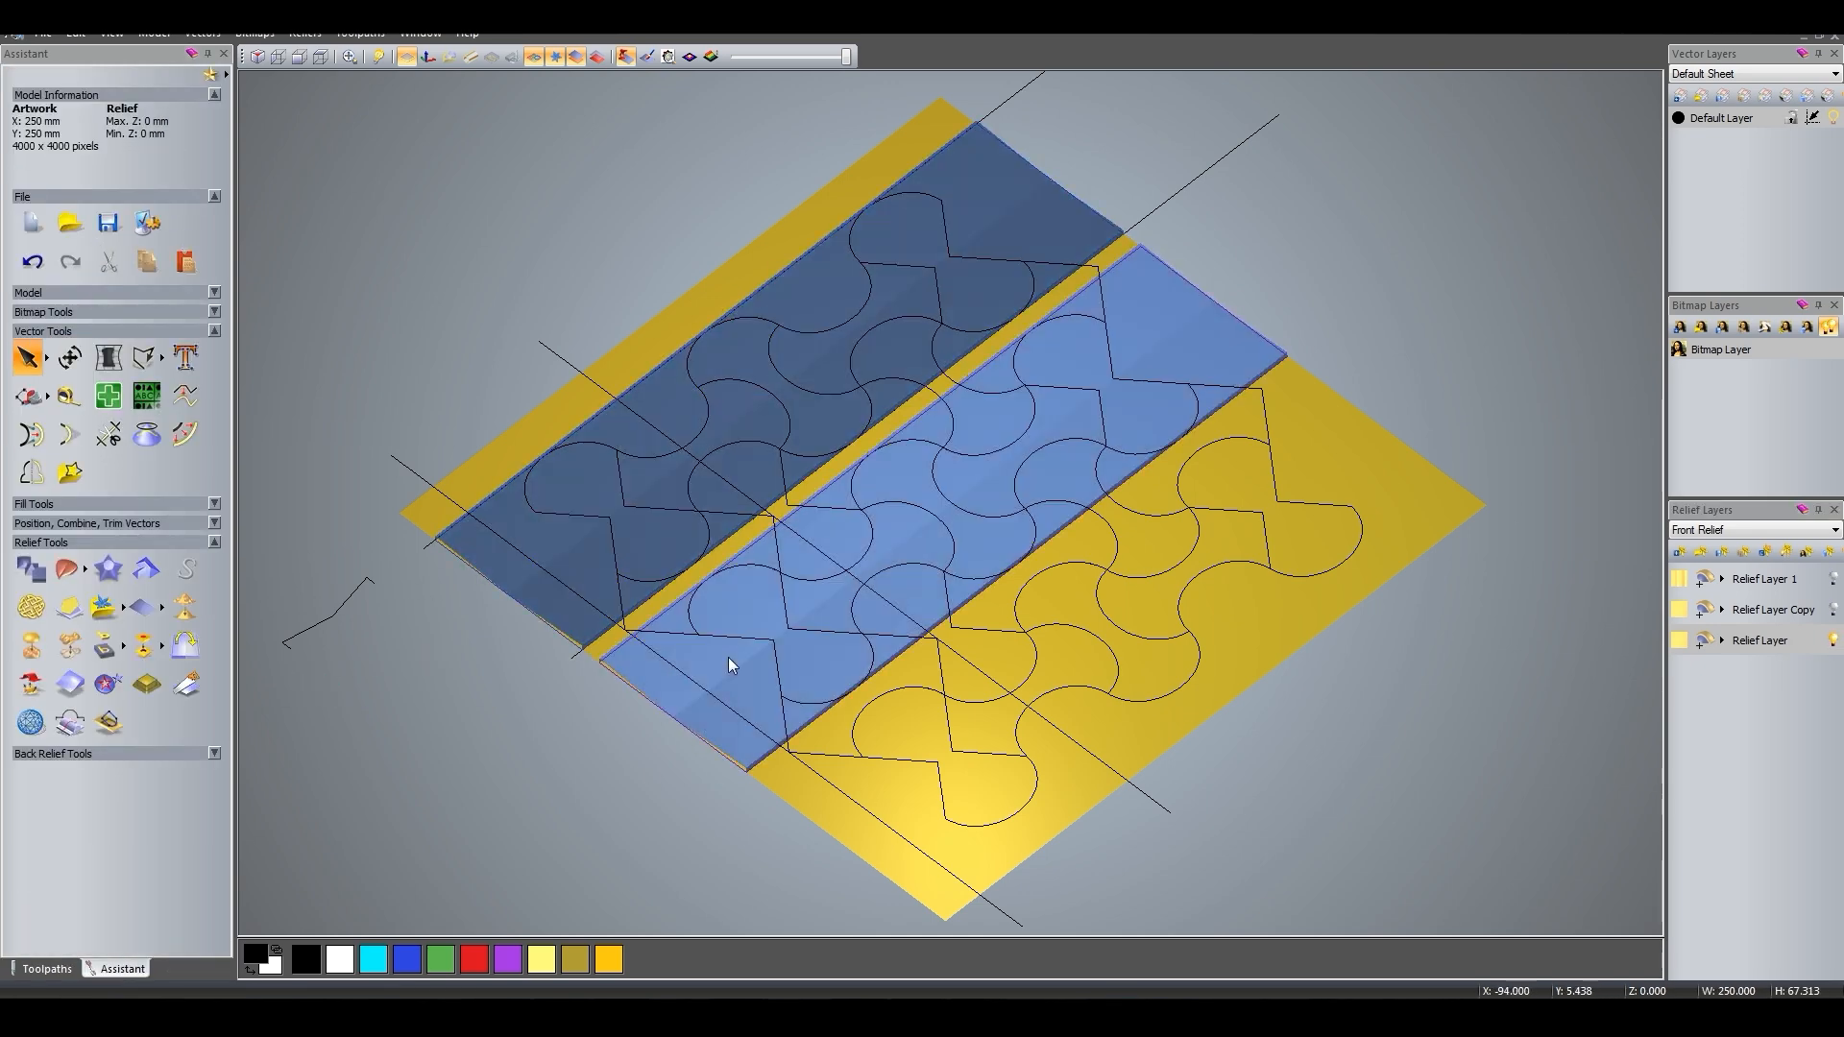
pyautogui.keyDown('shift'); pyautogui.click(901, 759); pyautogui.keyUp('shift')
pyautogui.hotkey('ctrl', 'a')
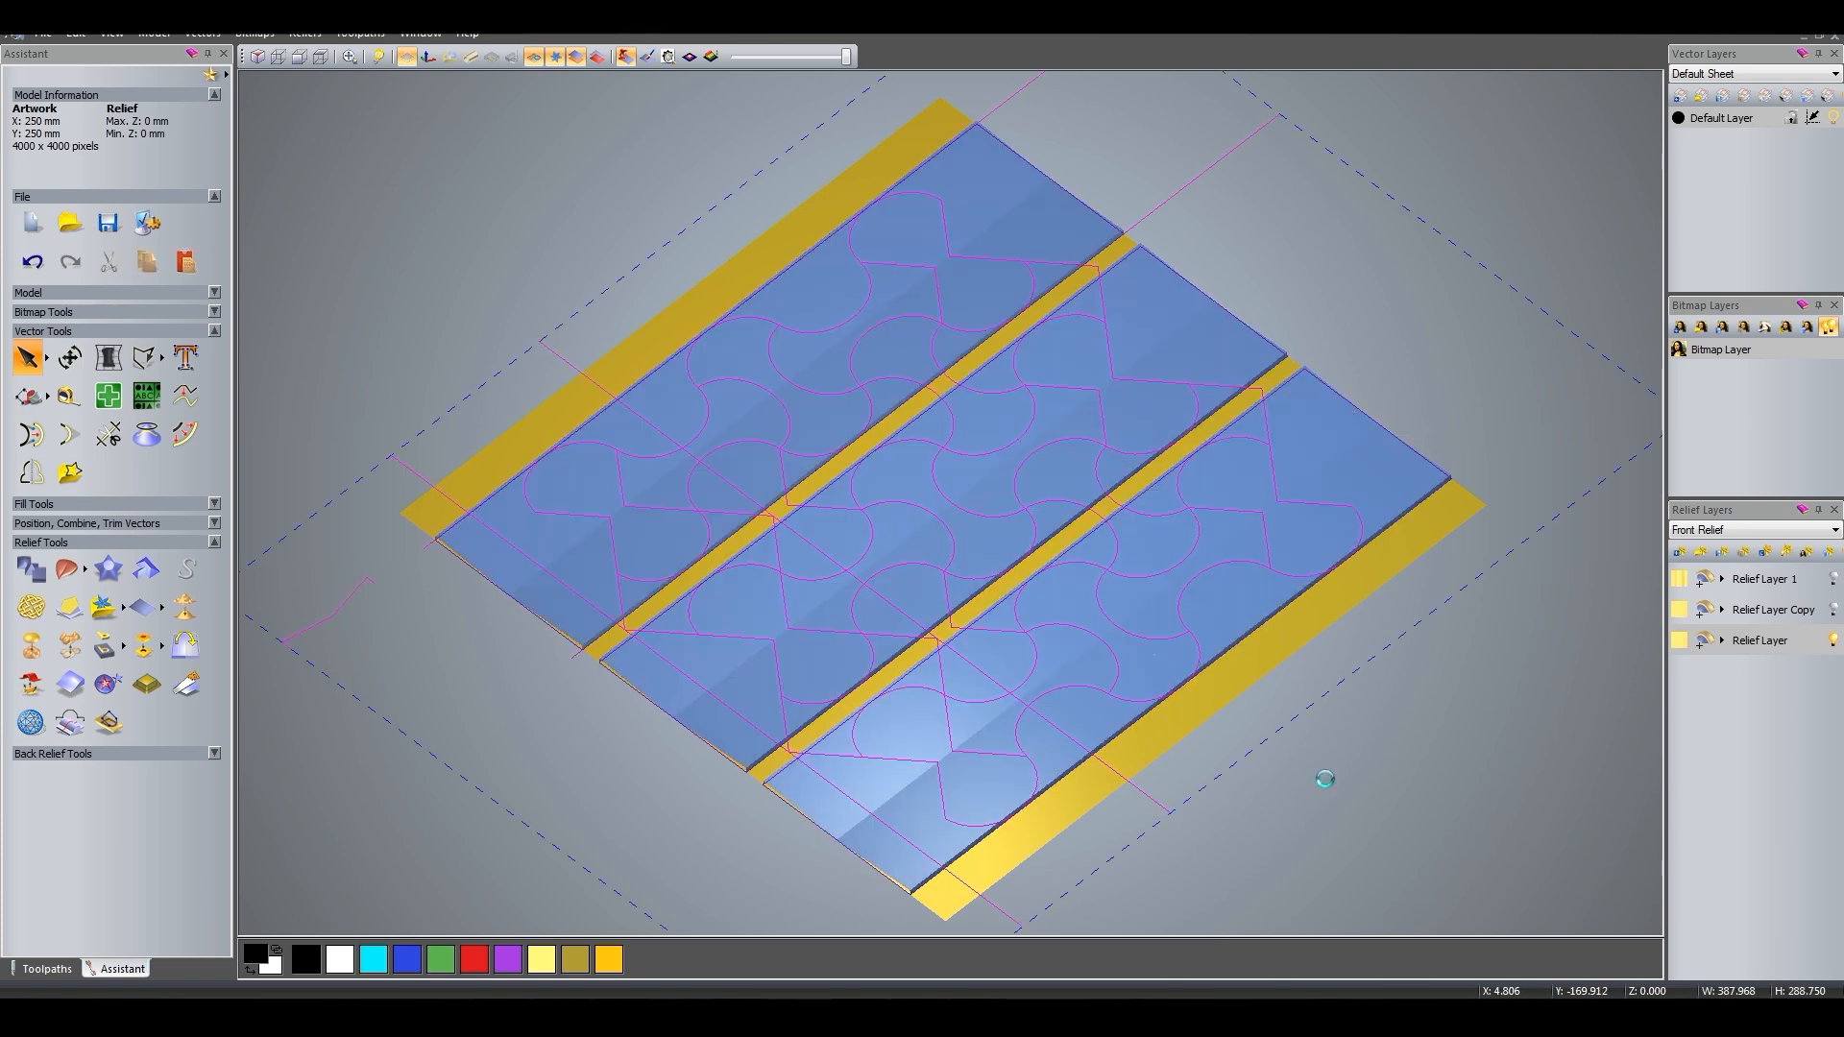
# Delete Relief Layer Copy and show only Relief Layer 1 with its vertical strips.
pyautogui.click(1835, 642)
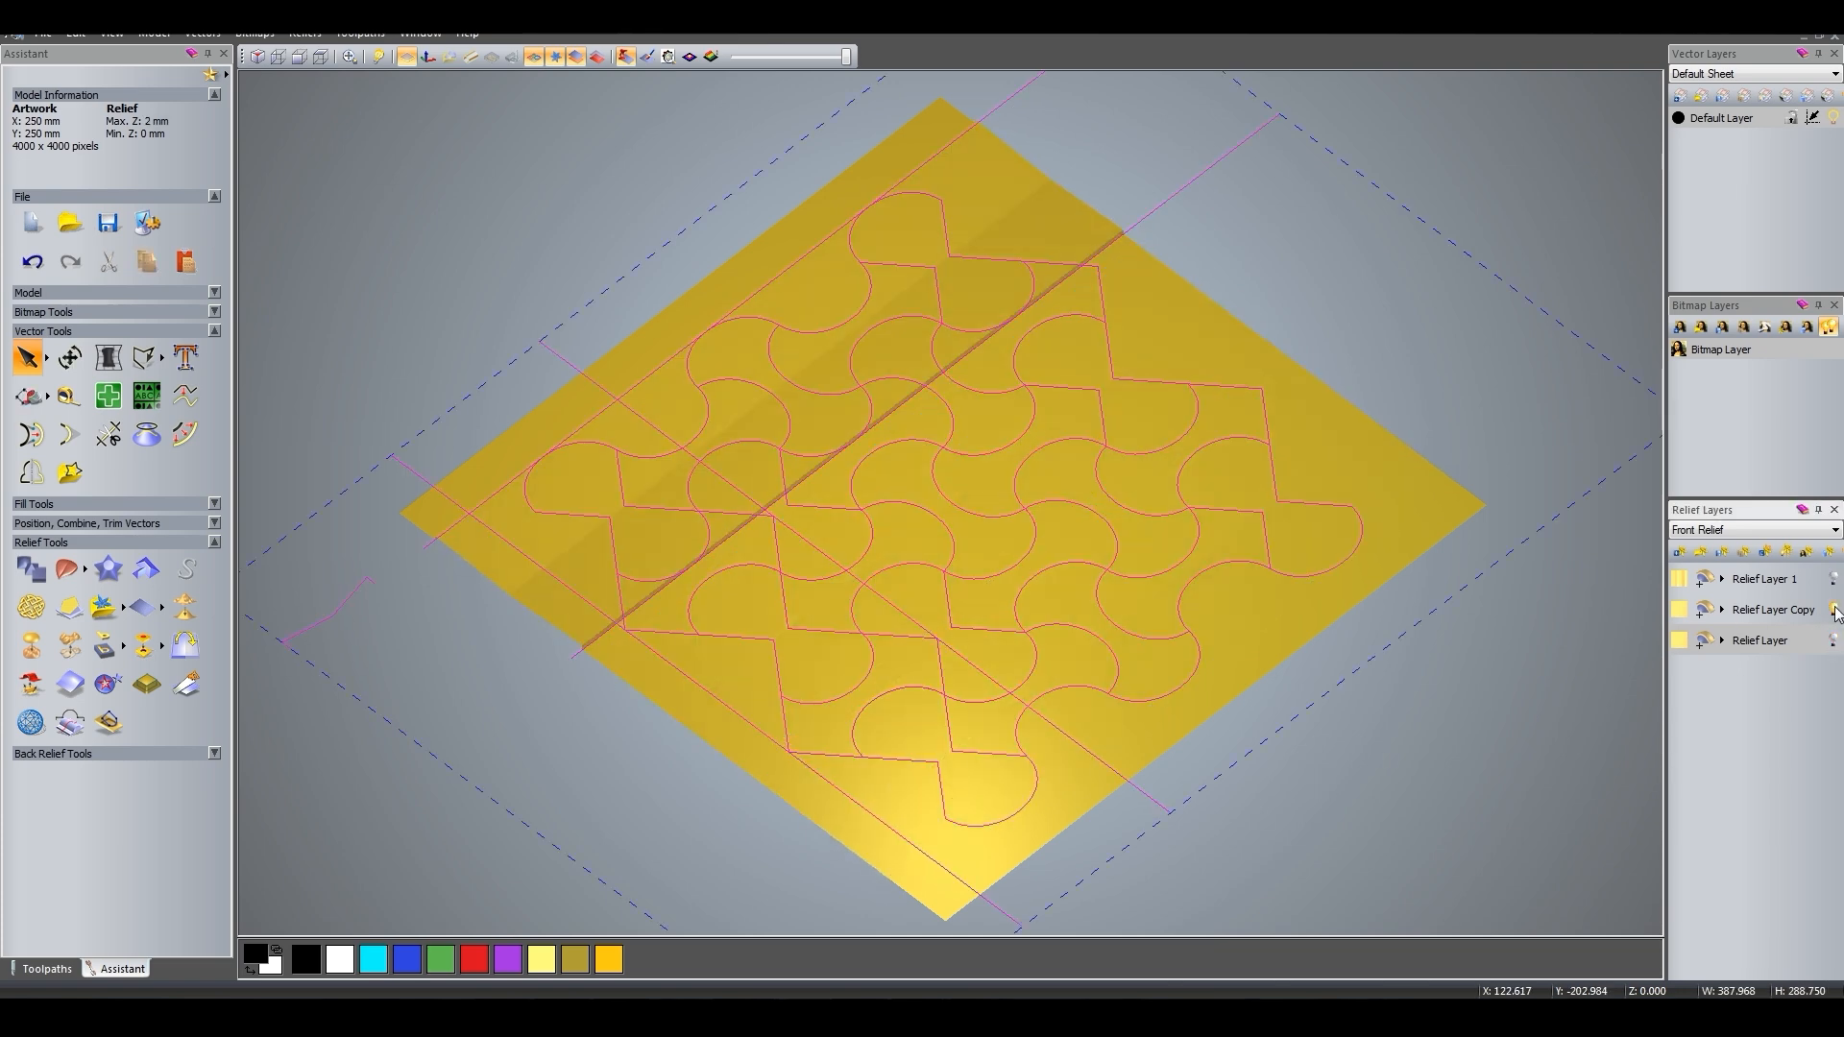
pyautogui.click(1834, 611)
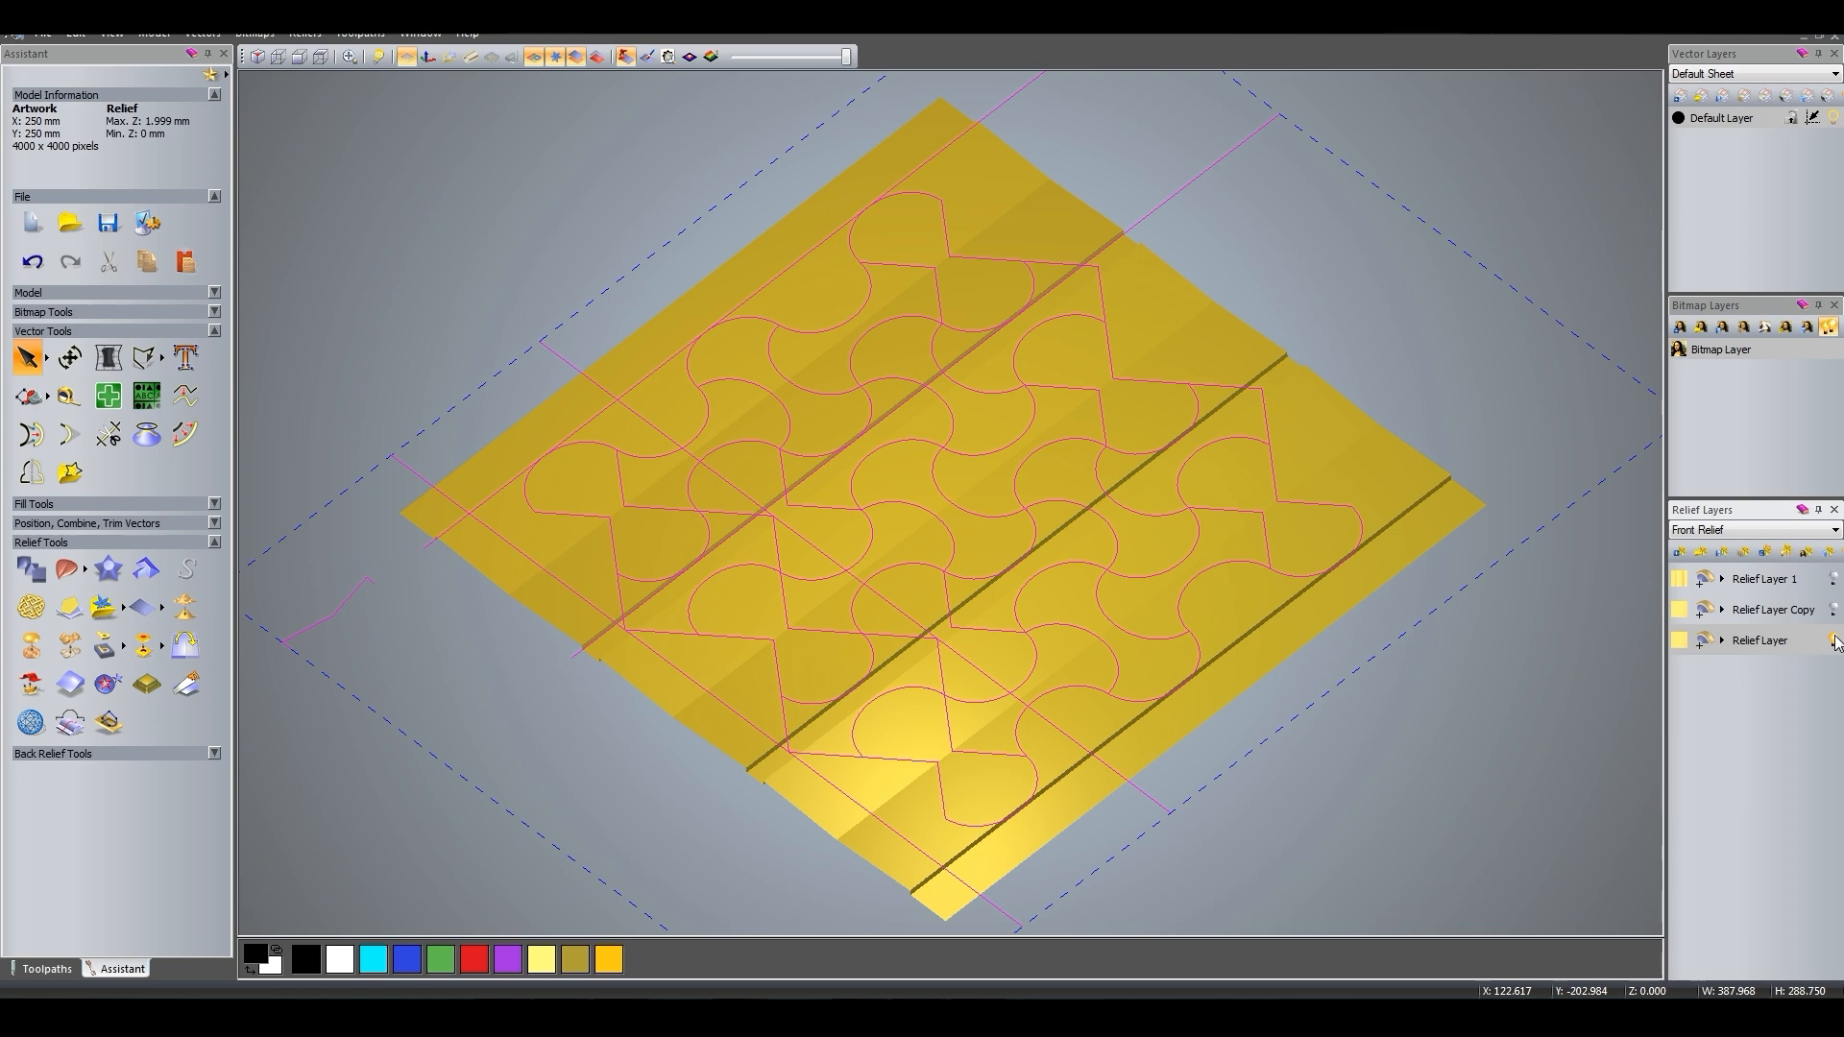
pyautogui.click(1834, 611)
pyautogui.click(1835, 611)
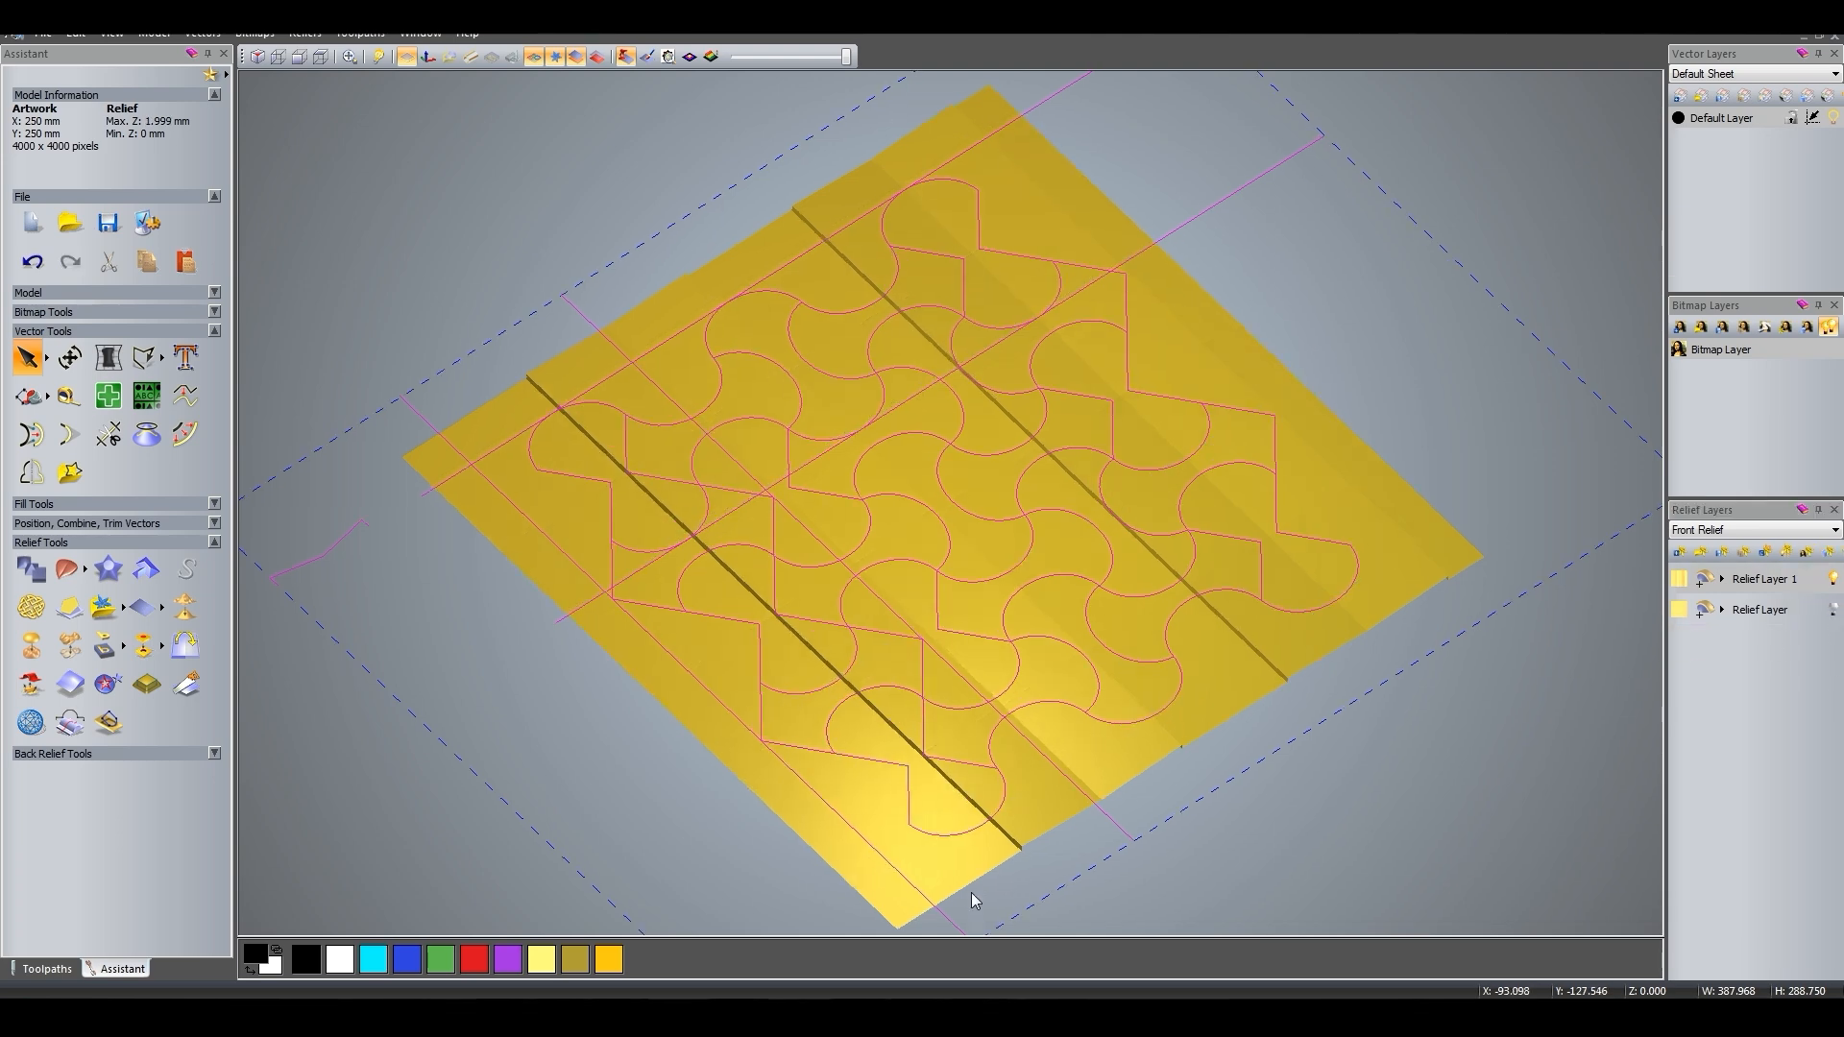
# Duplicate Relief Layer 1 and try to transform the relief with all pattern vectors selected.
pyautogui.moveTo(972, 892); pyautogui.dragTo(1184, 741)
pyautogui.click(1743, 553)
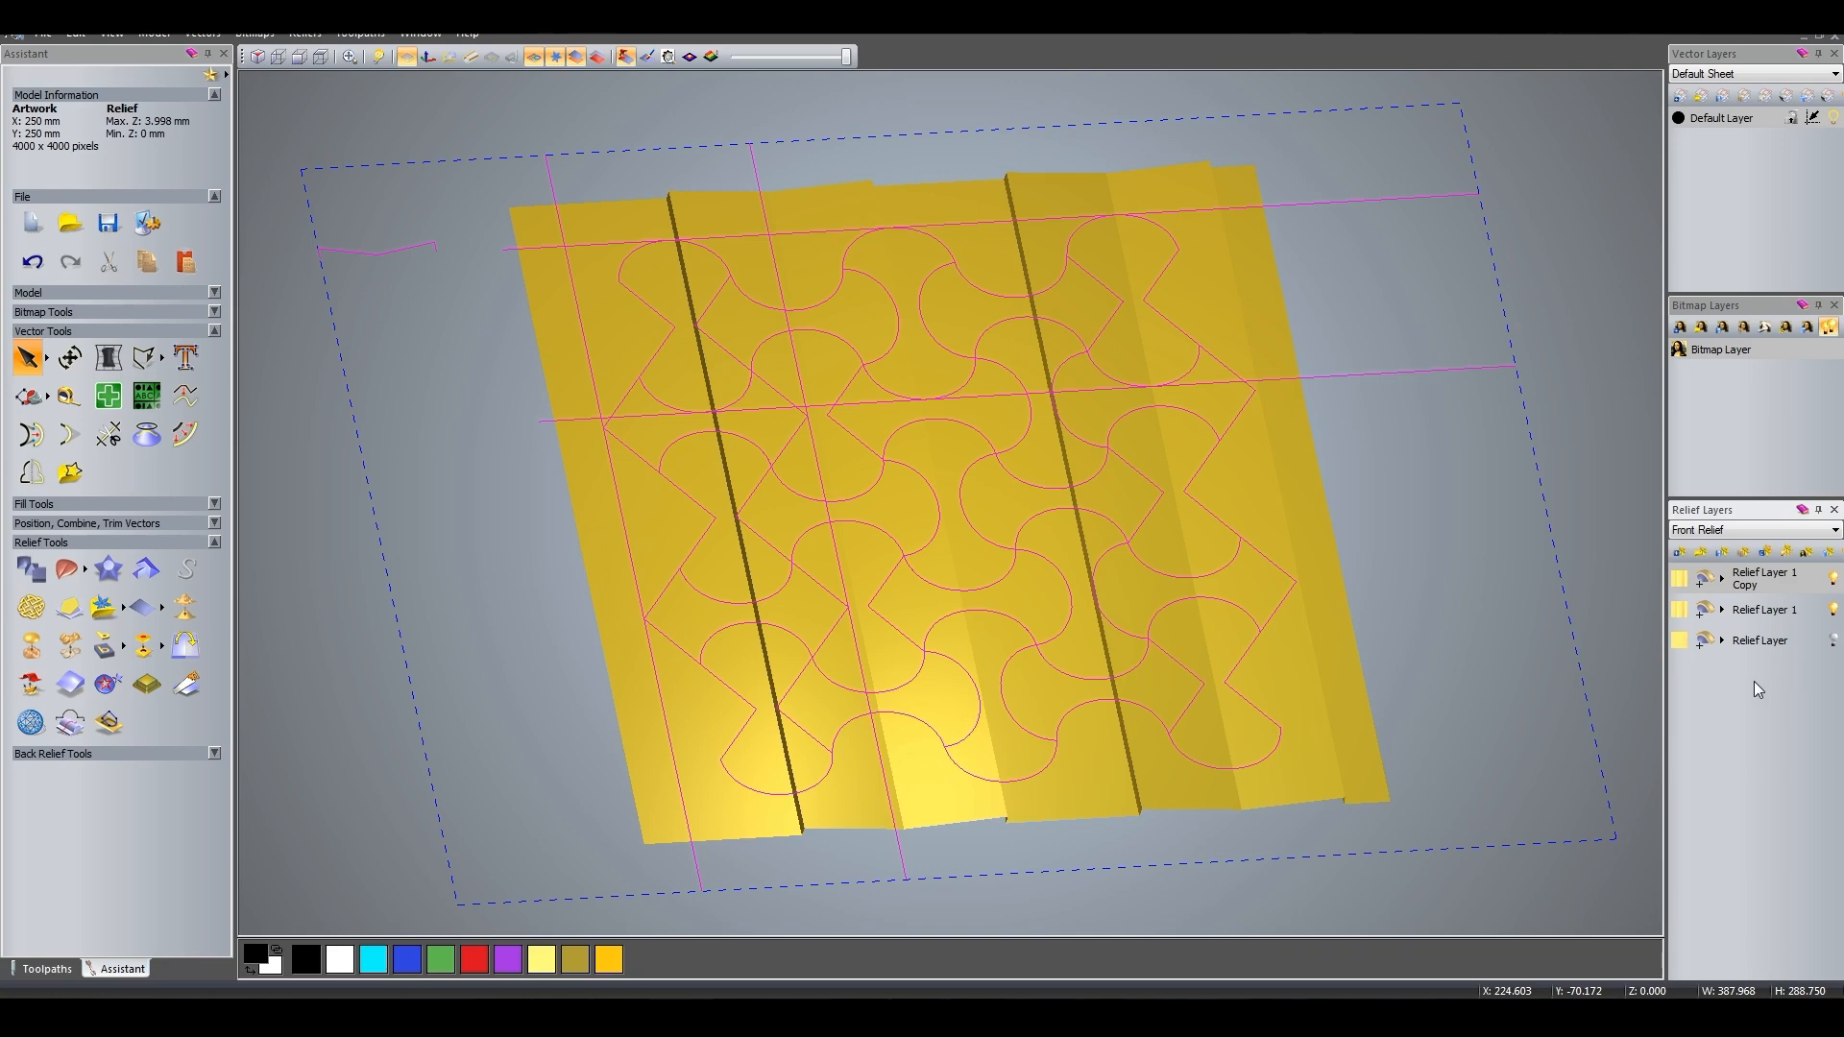
pyautogui.click(108, 683)
pyautogui.press('Escape')
pyautogui.scroll(-2, 592, 793)
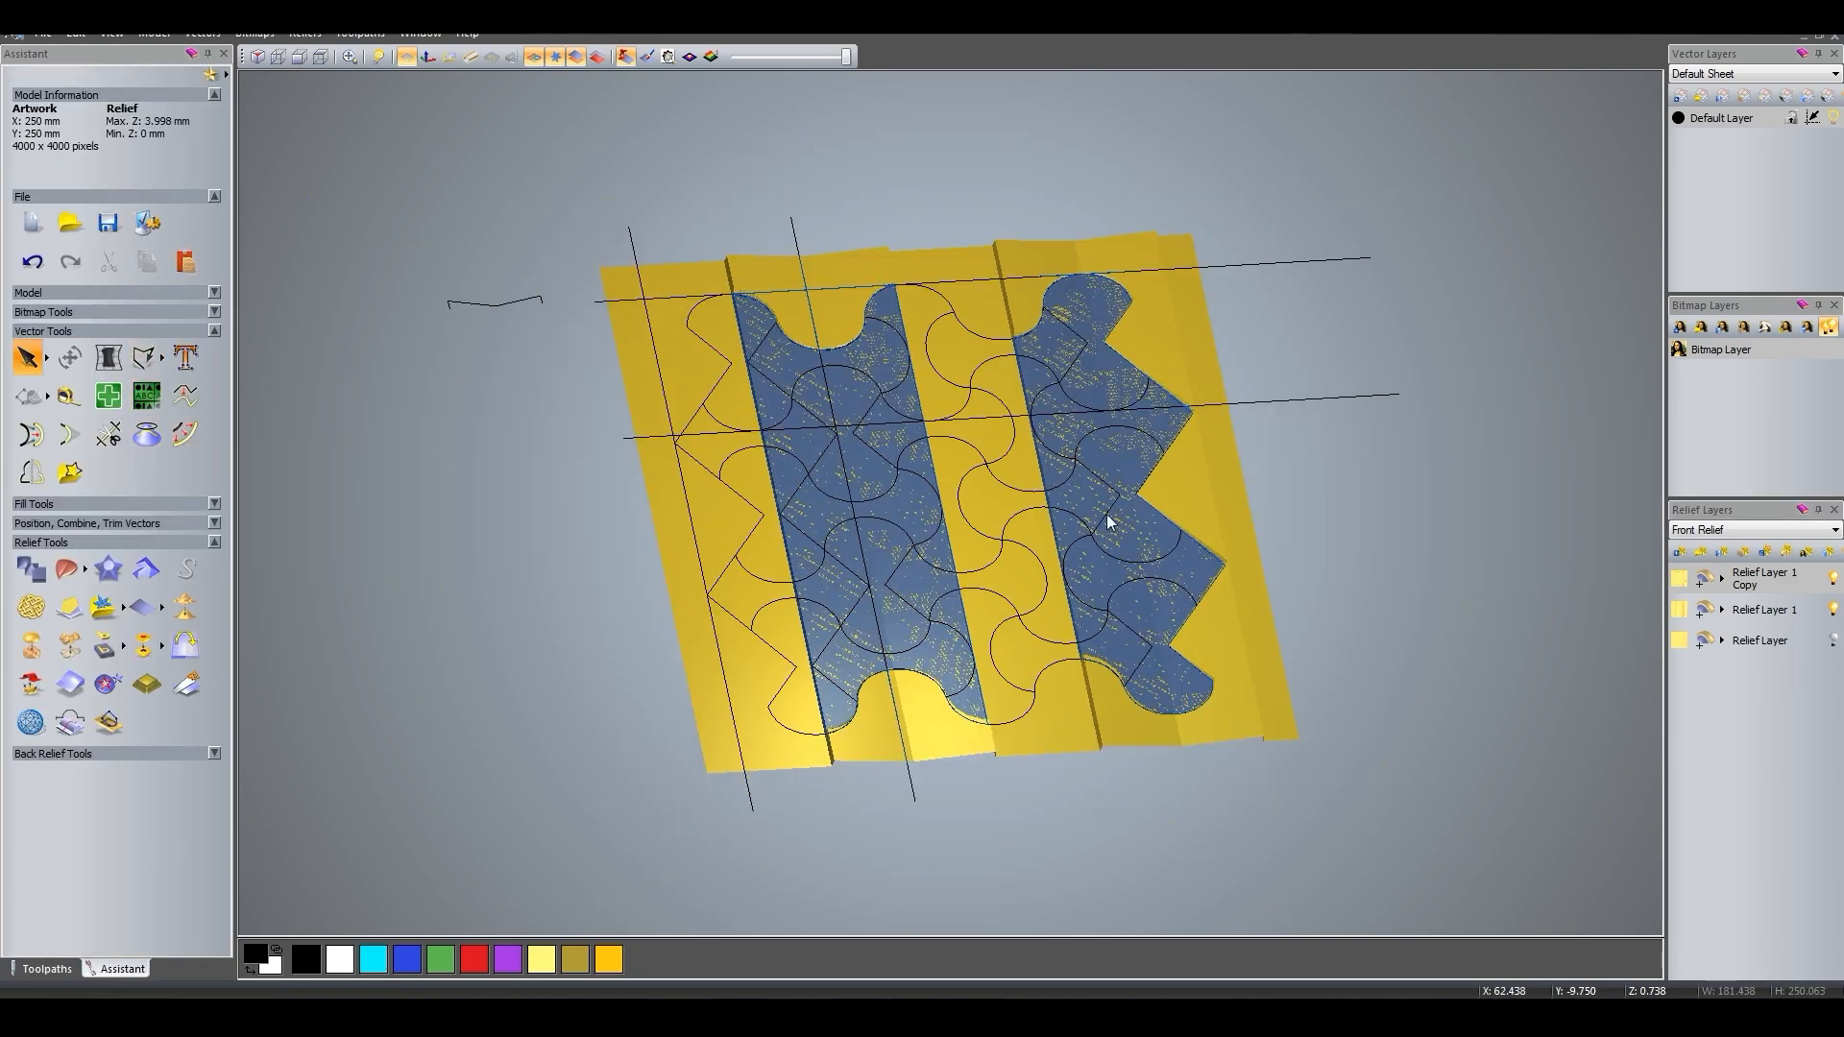
# Draw a rectangle about 185 by 356 mm around the left vertical strip, extending beyond the relief's edges.
pyautogui.click(146, 357)
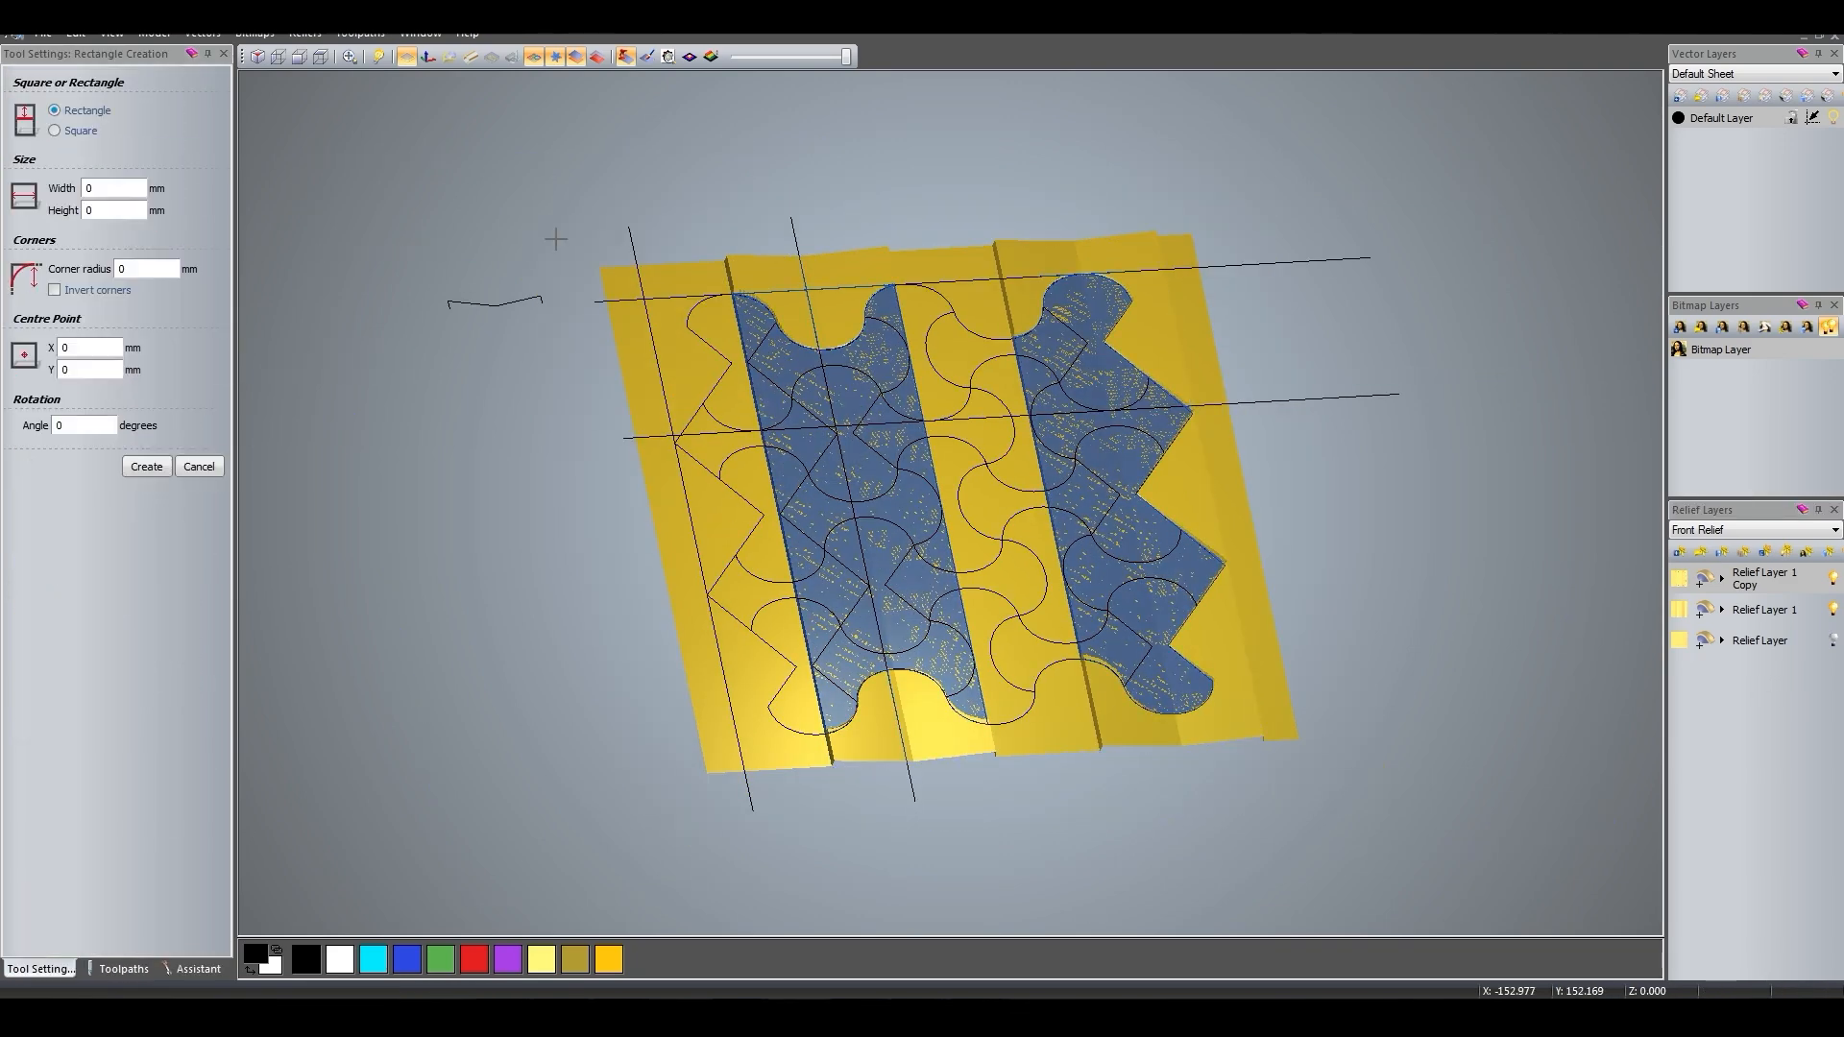
pyautogui.moveTo(768, 539); pyautogui.dragTo(1093, 871)
pyautogui.press('Return')
pyautogui.click(1212, 867)
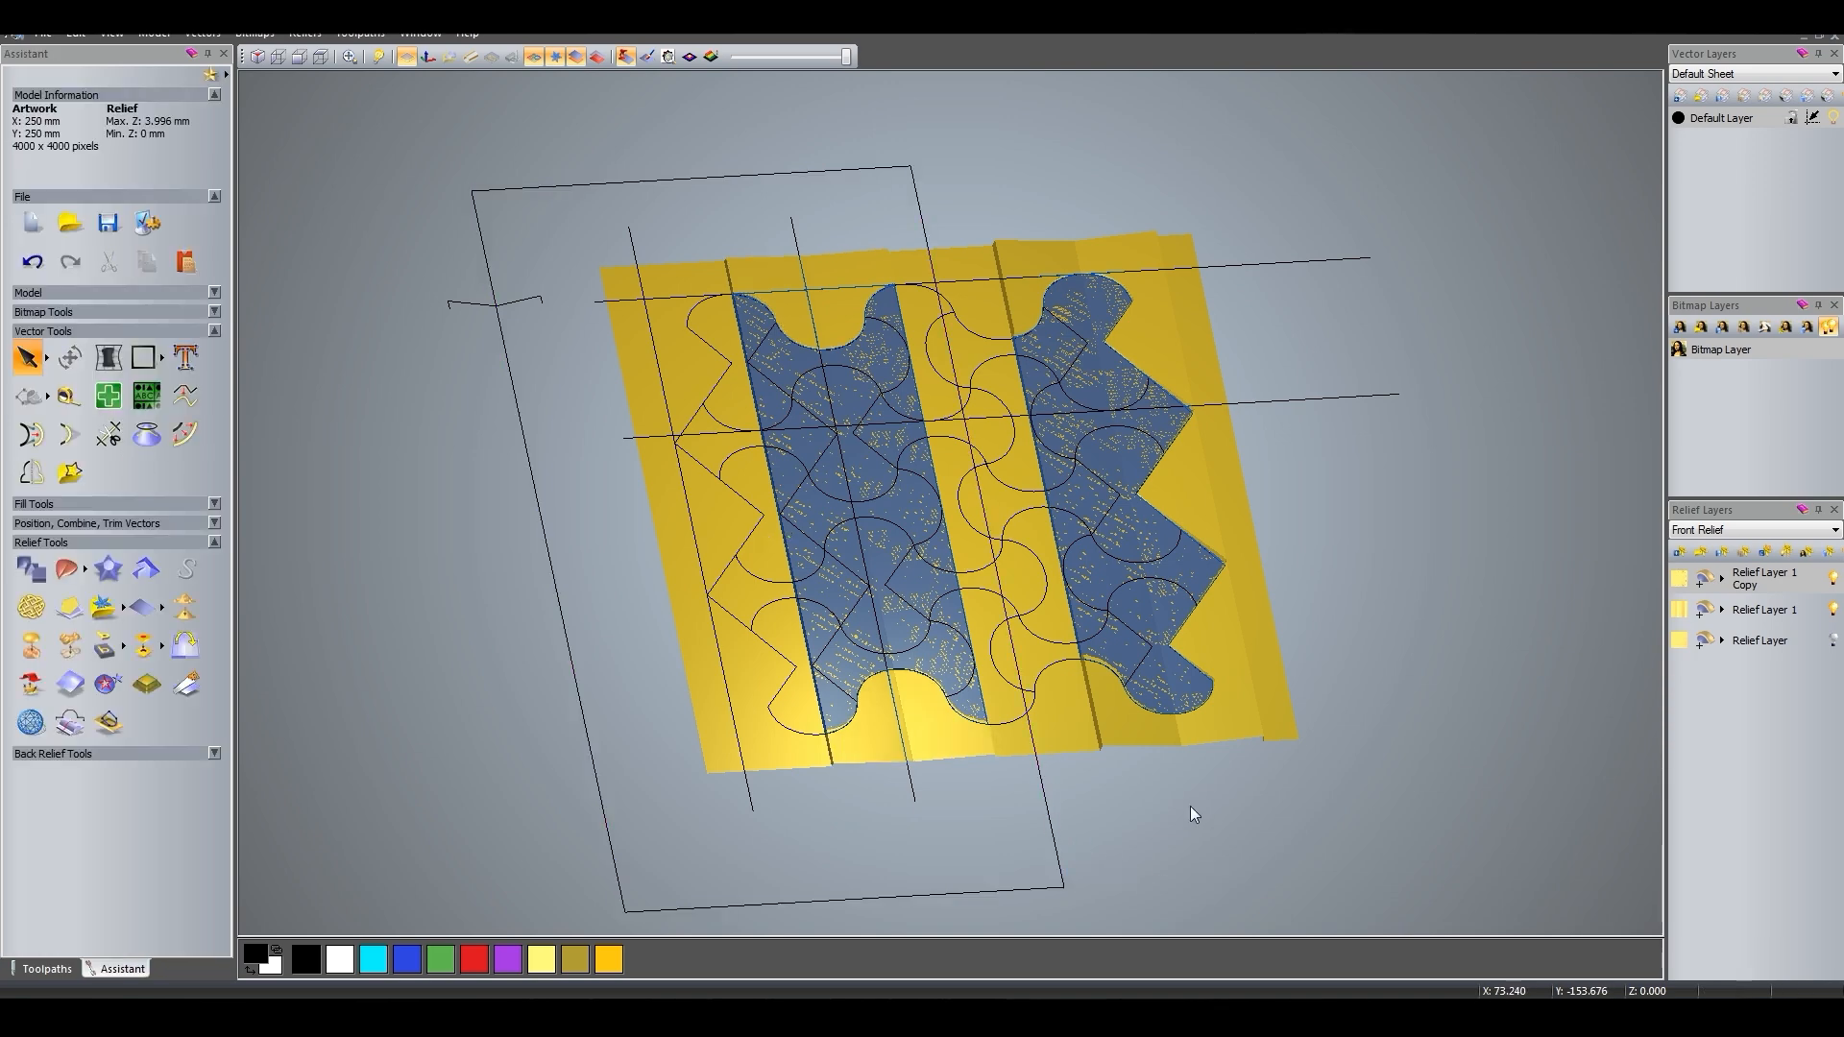
# Delete the copy of Relief Layer 1.
pyautogui.scroll(-2, 1190, 805)
pyautogui.hotkey('ctrl', 'a')
pyautogui.click(1833, 578)
pyautogui.click(1829, 553)
pyautogui.moveTo(1038, 846); pyautogui.dragTo(1124, 759, button='middle')
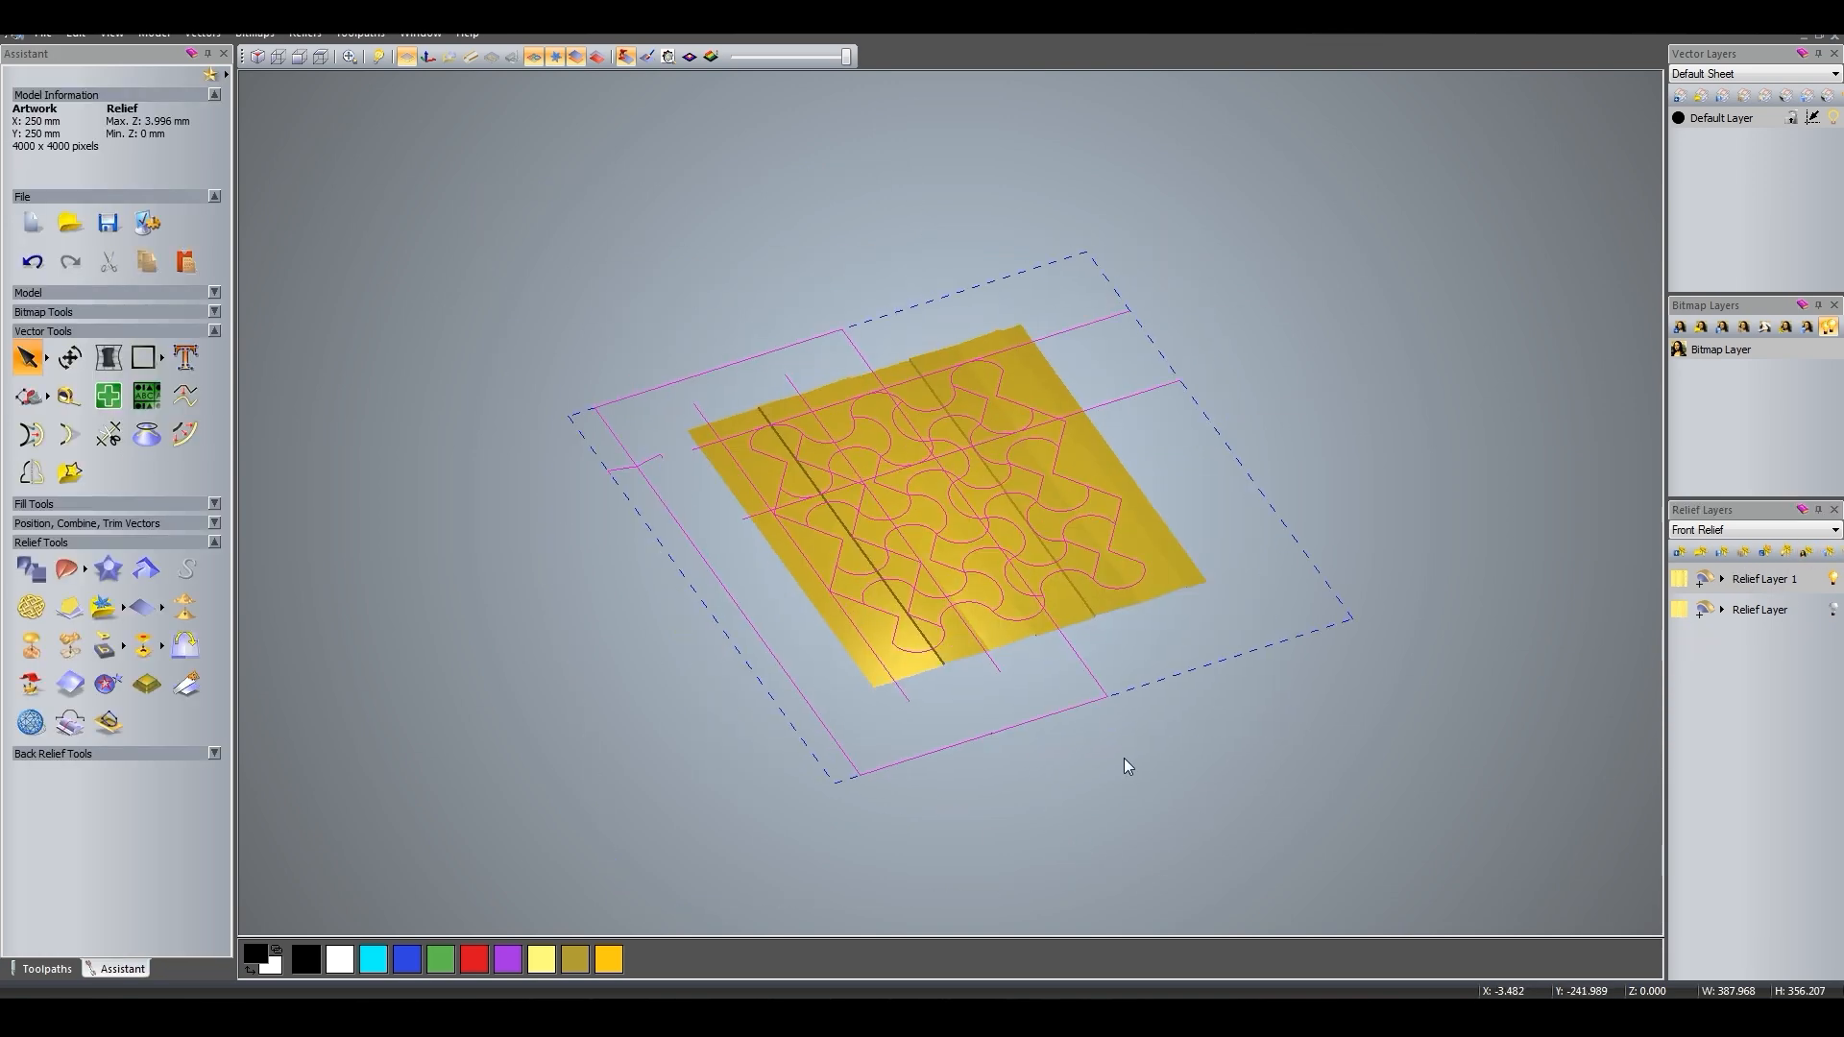
pyautogui.click(1124, 759)
# Duplicate Relief Layer 1 in the 2D view and clear the relief inside the rectangle on the copy.
pyautogui.scroll(2, 1064, 661)
pyautogui.press('F2')
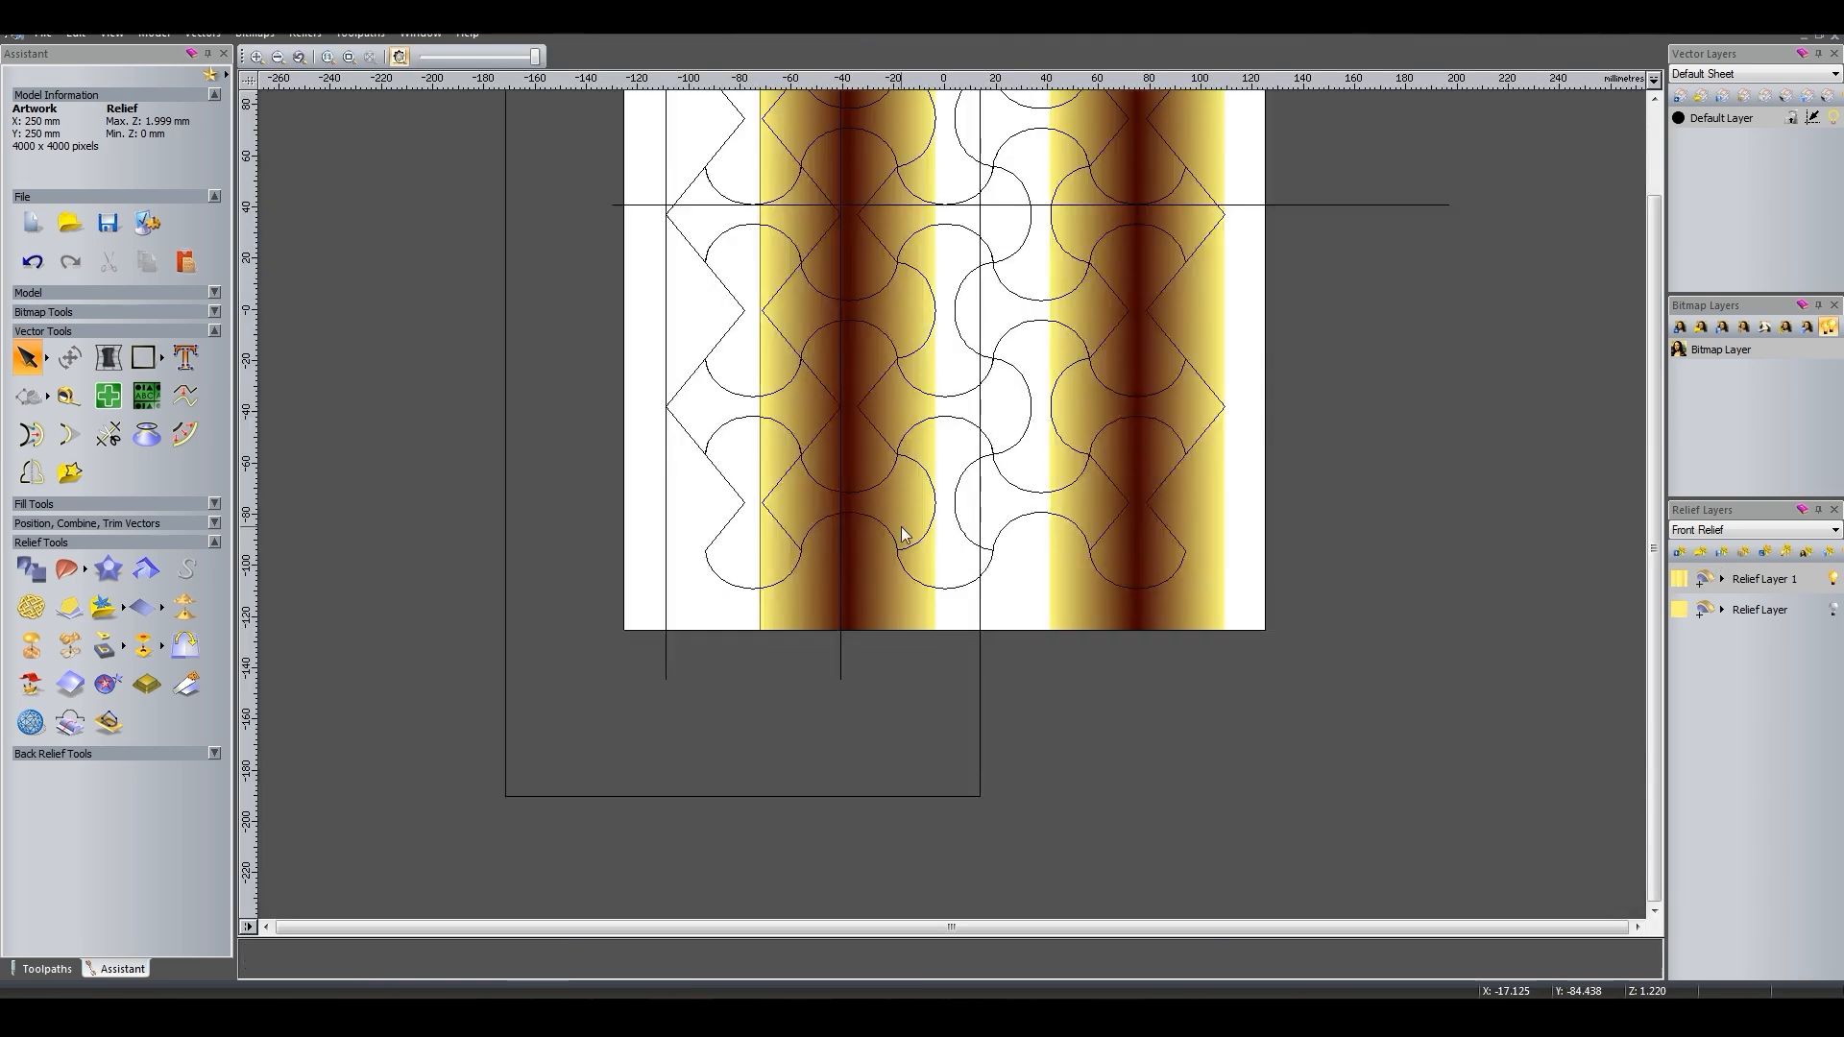
pyautogui.scroll(2, 980, 380)
pyautogui.scroll(-1, 647, 344)
pyautogui.scroll(1, 648, 344)
pyautogui.scroll(-1, 810, 406)
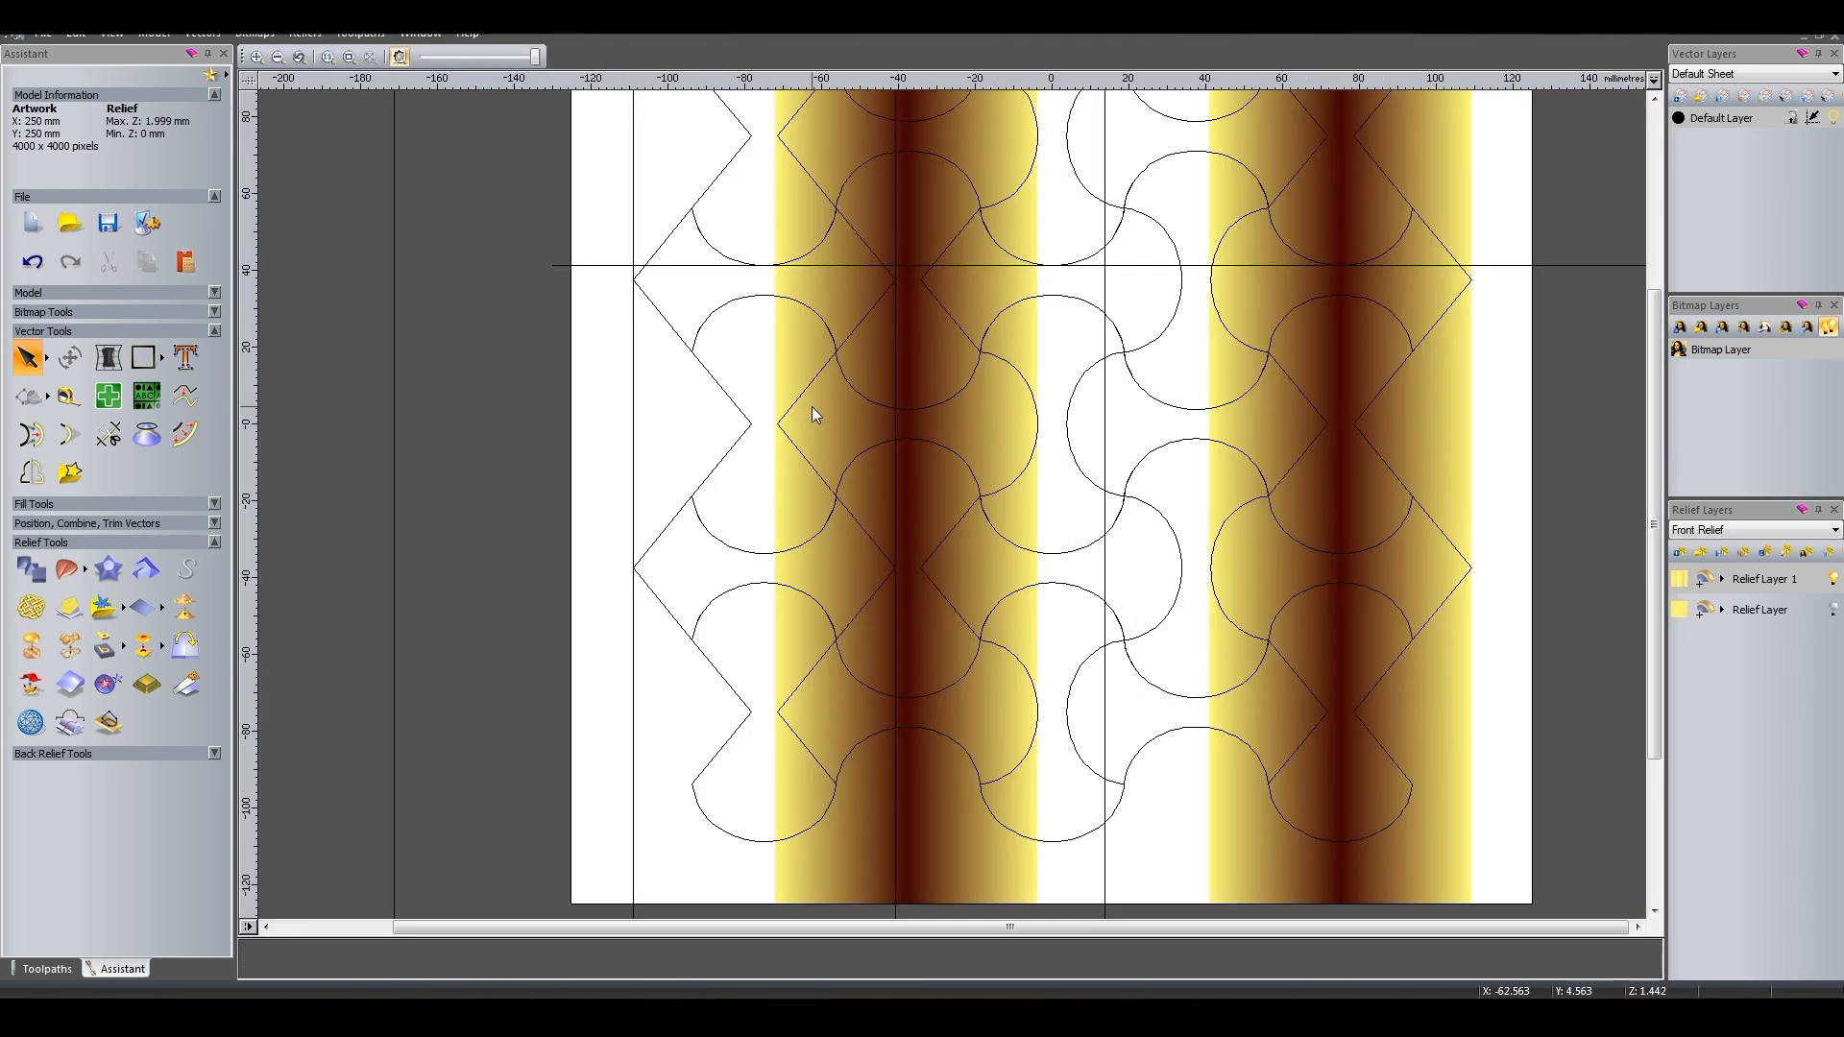
pyautogui.scroll(-2, 814, 406)
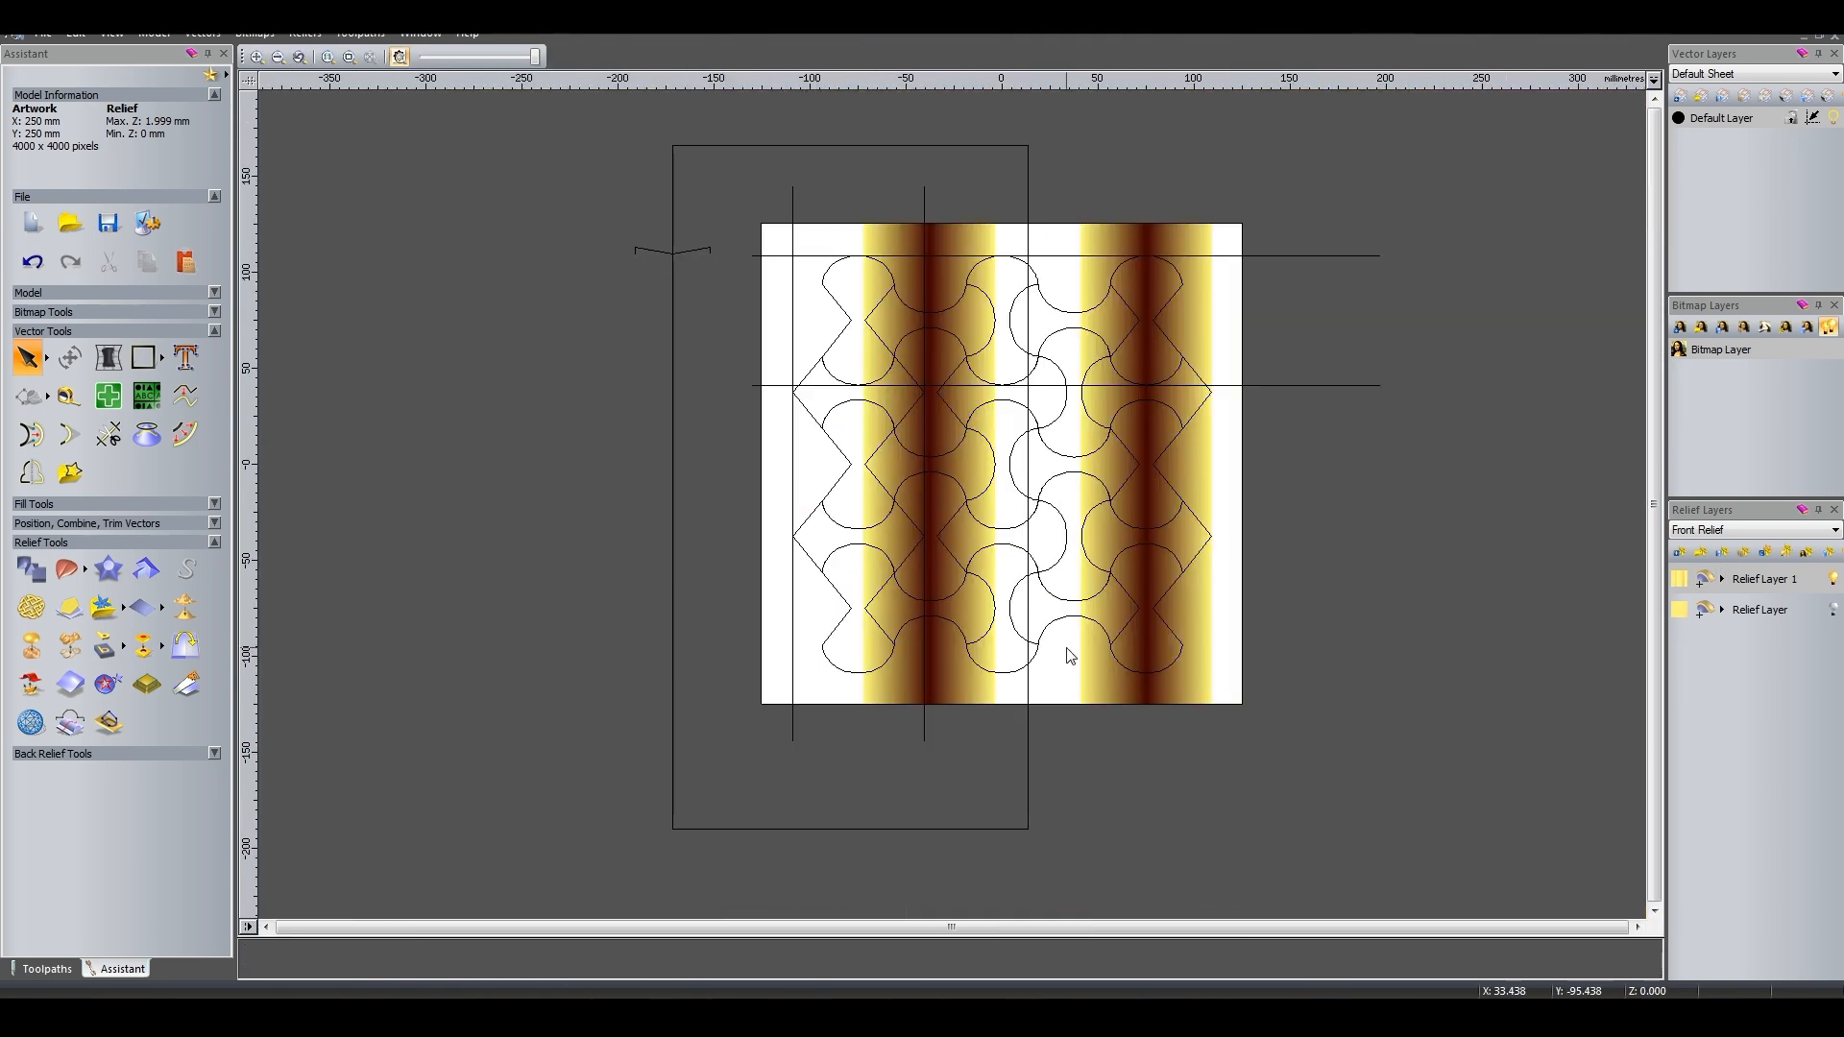
pyautogui.click(1743, 552)
pyautogui.click(1028, 826)
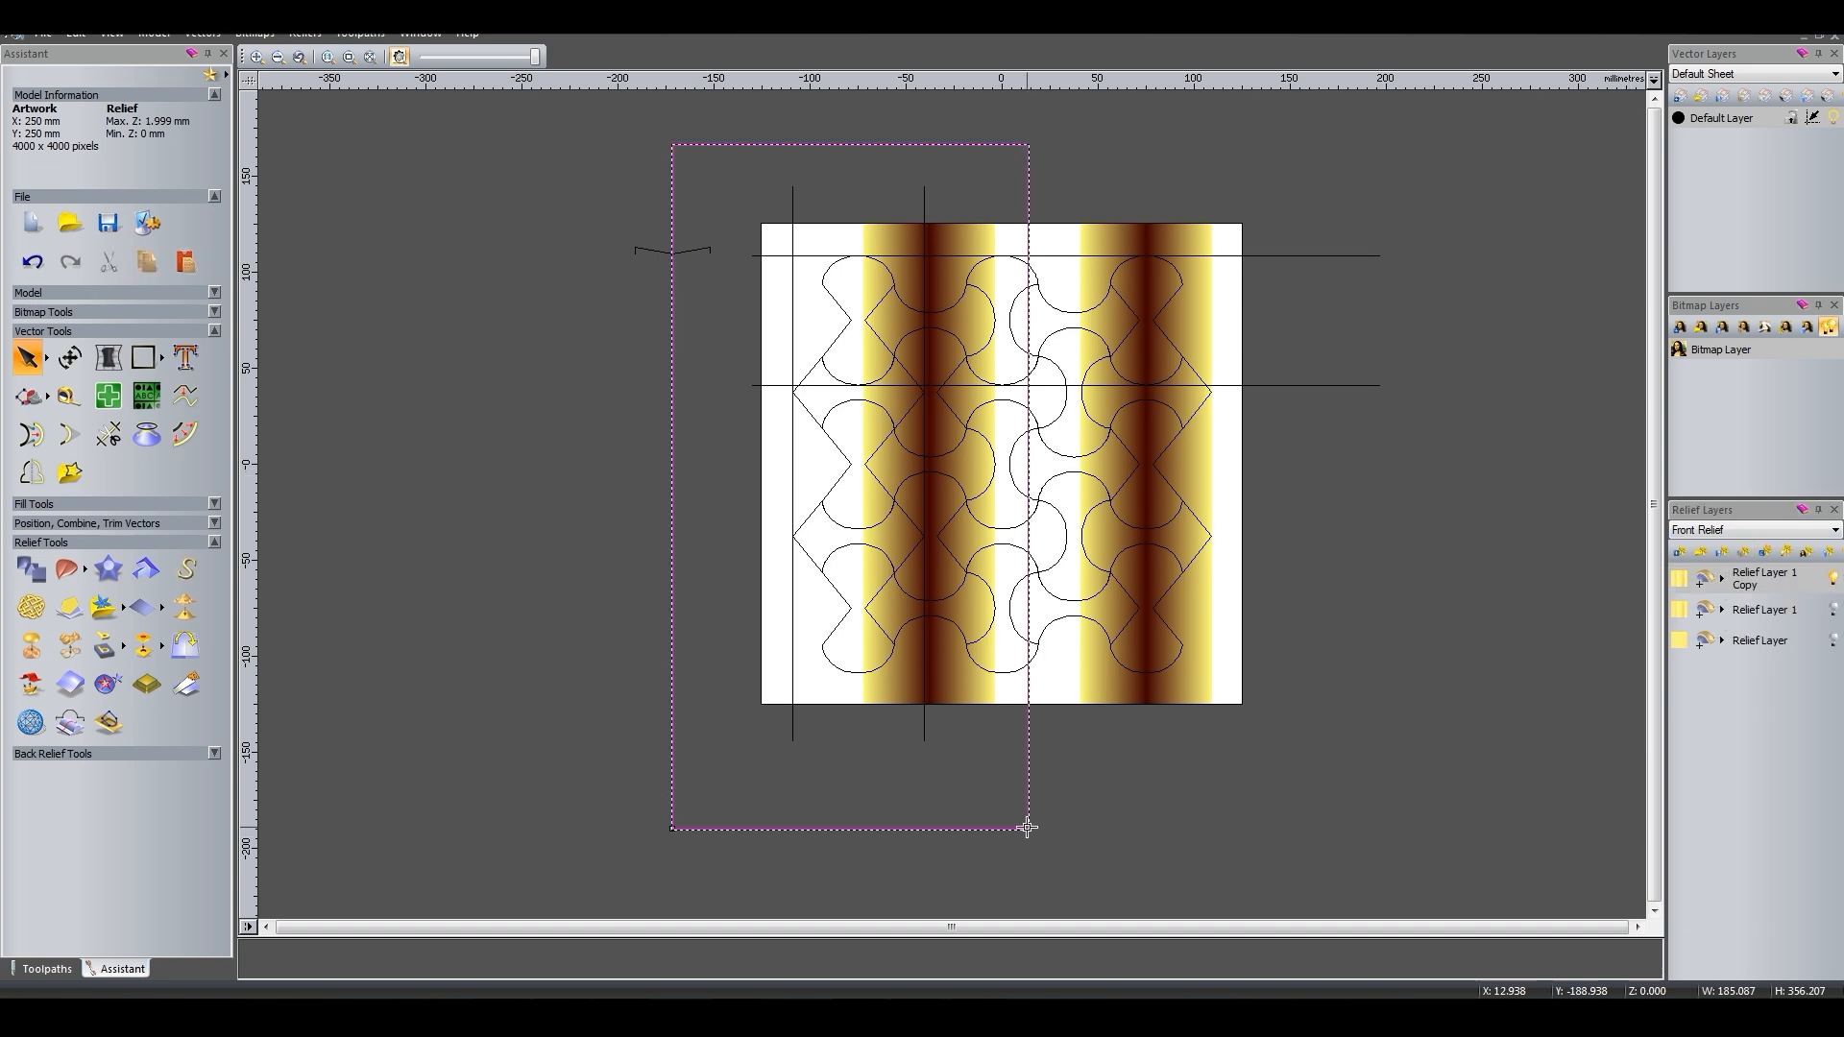
pyautogui.press('Delete')
pyautogui.click(912, 793)
# Move the remaining vertical strip on Relief Layer 1 Copy to one inner tile column and place a copy on the other.
pyautogui.press('F3')
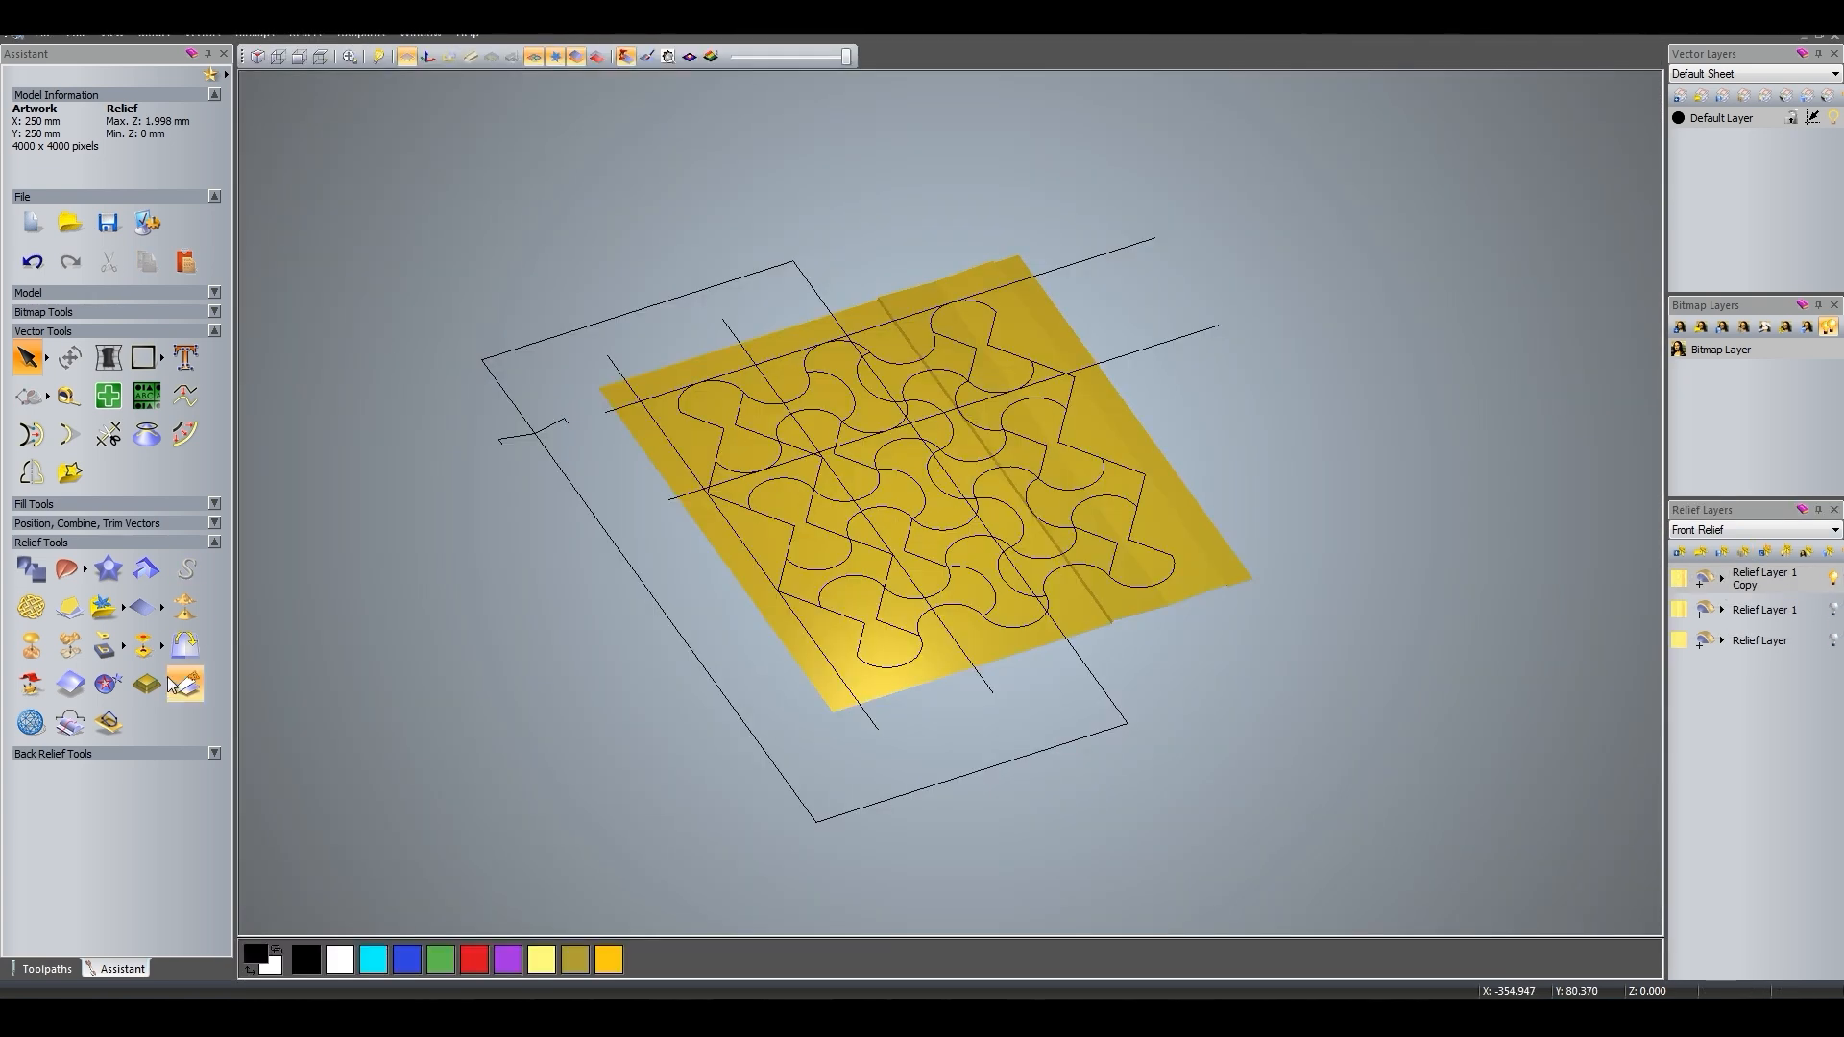
pyautogui.hotkey('ctrl', 'z')
pyautogui.click(1075, 588)
pyautogui.click(949, 612)
pyautogui.click(1383, 677)
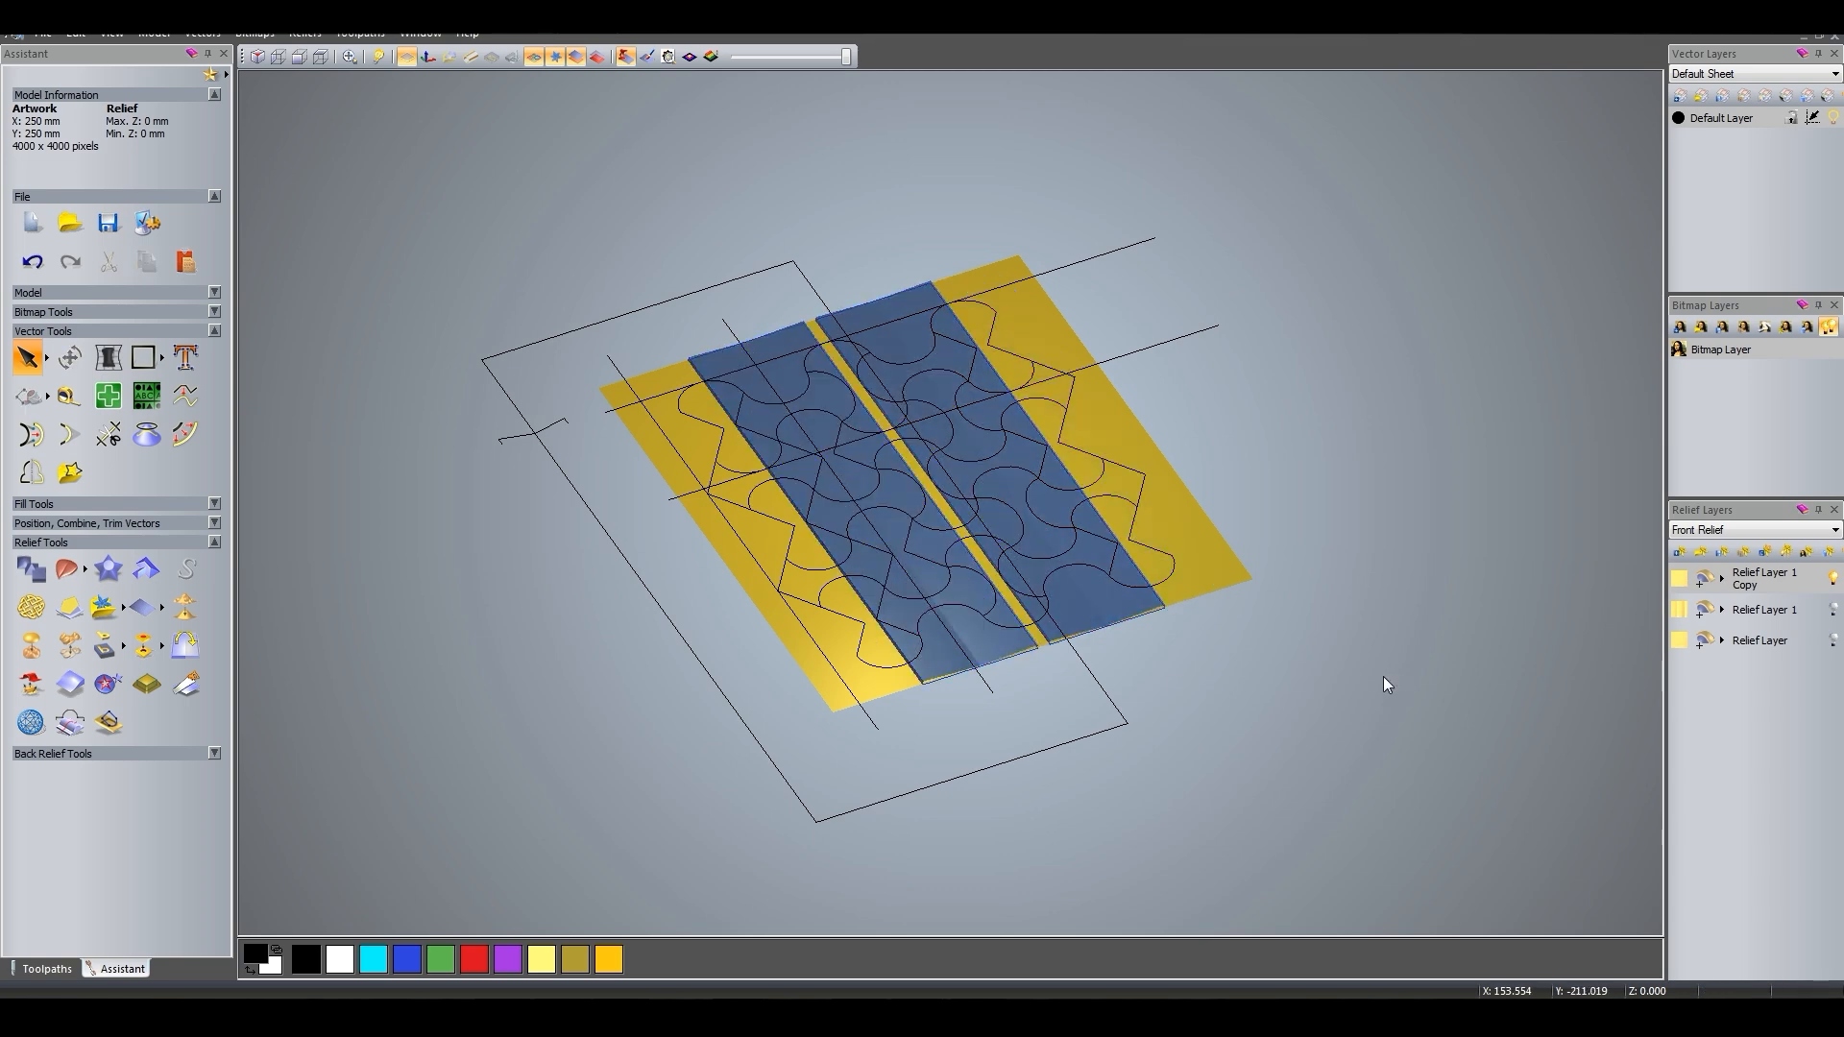
pyautogui.hotkey('ctrl', 'a')
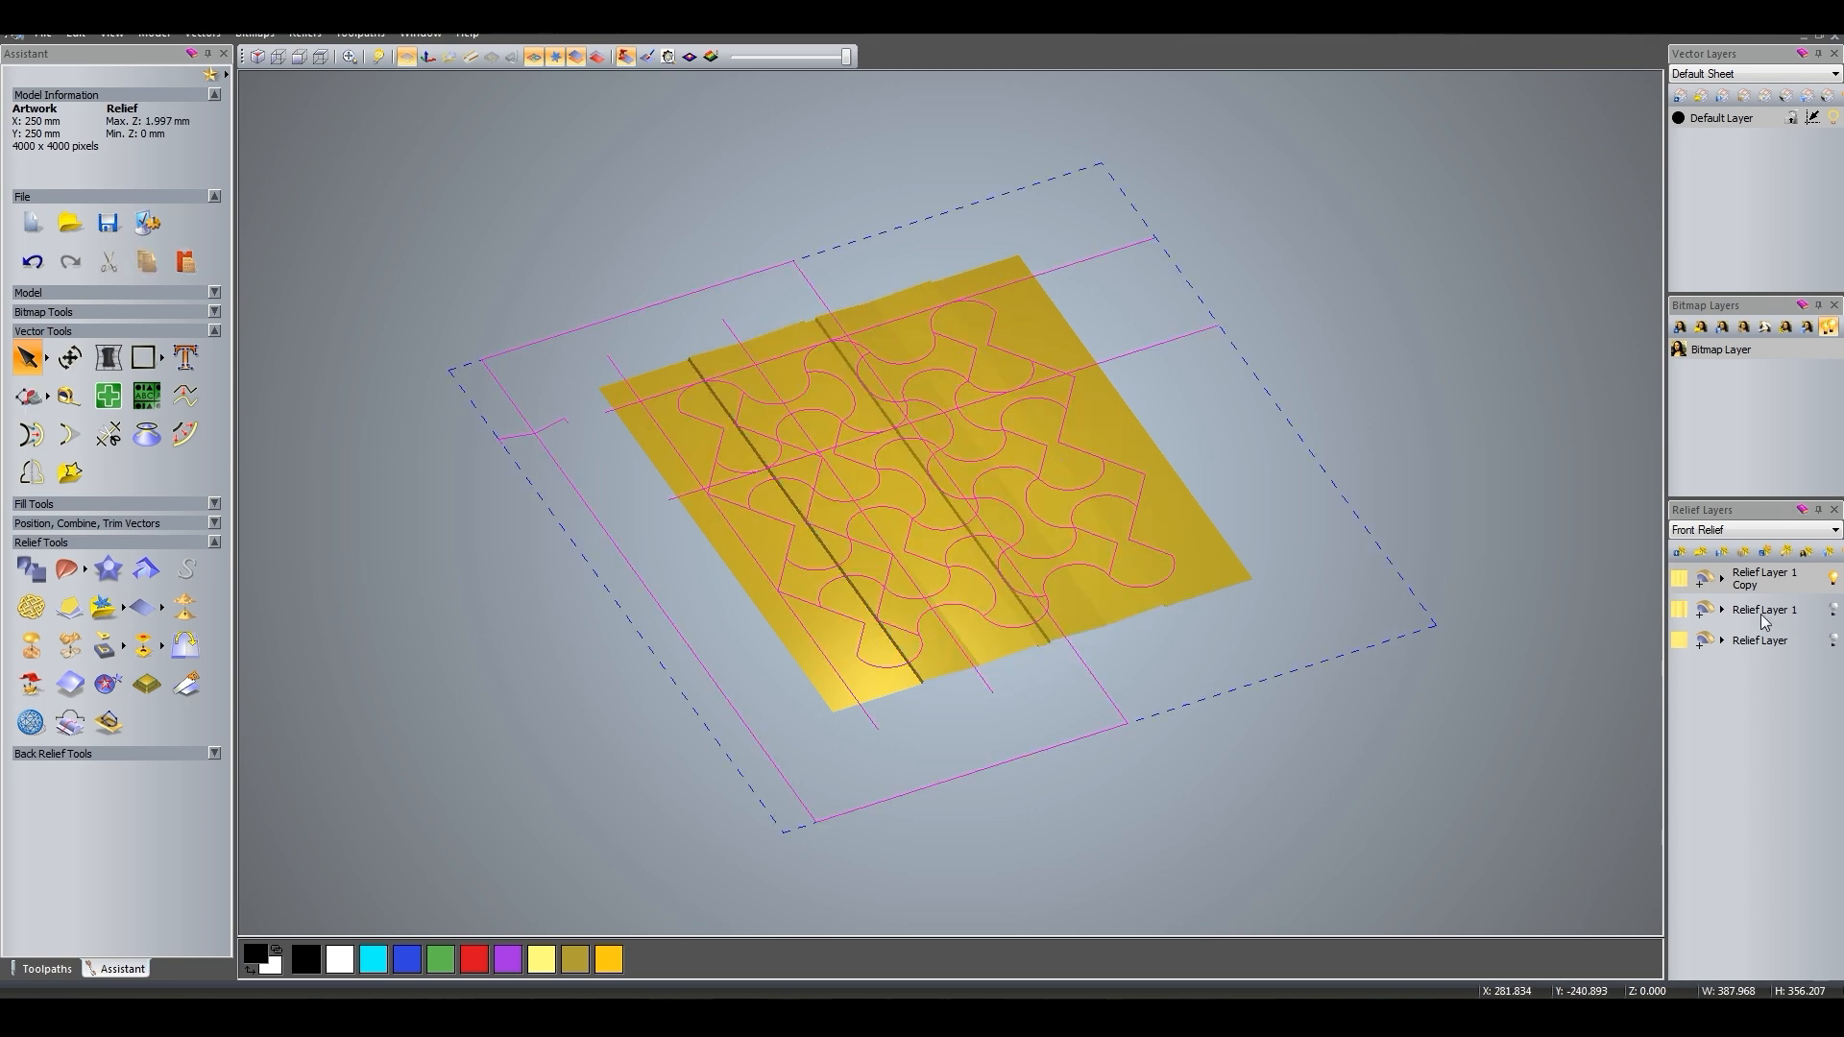
pyautogui.press('F2')
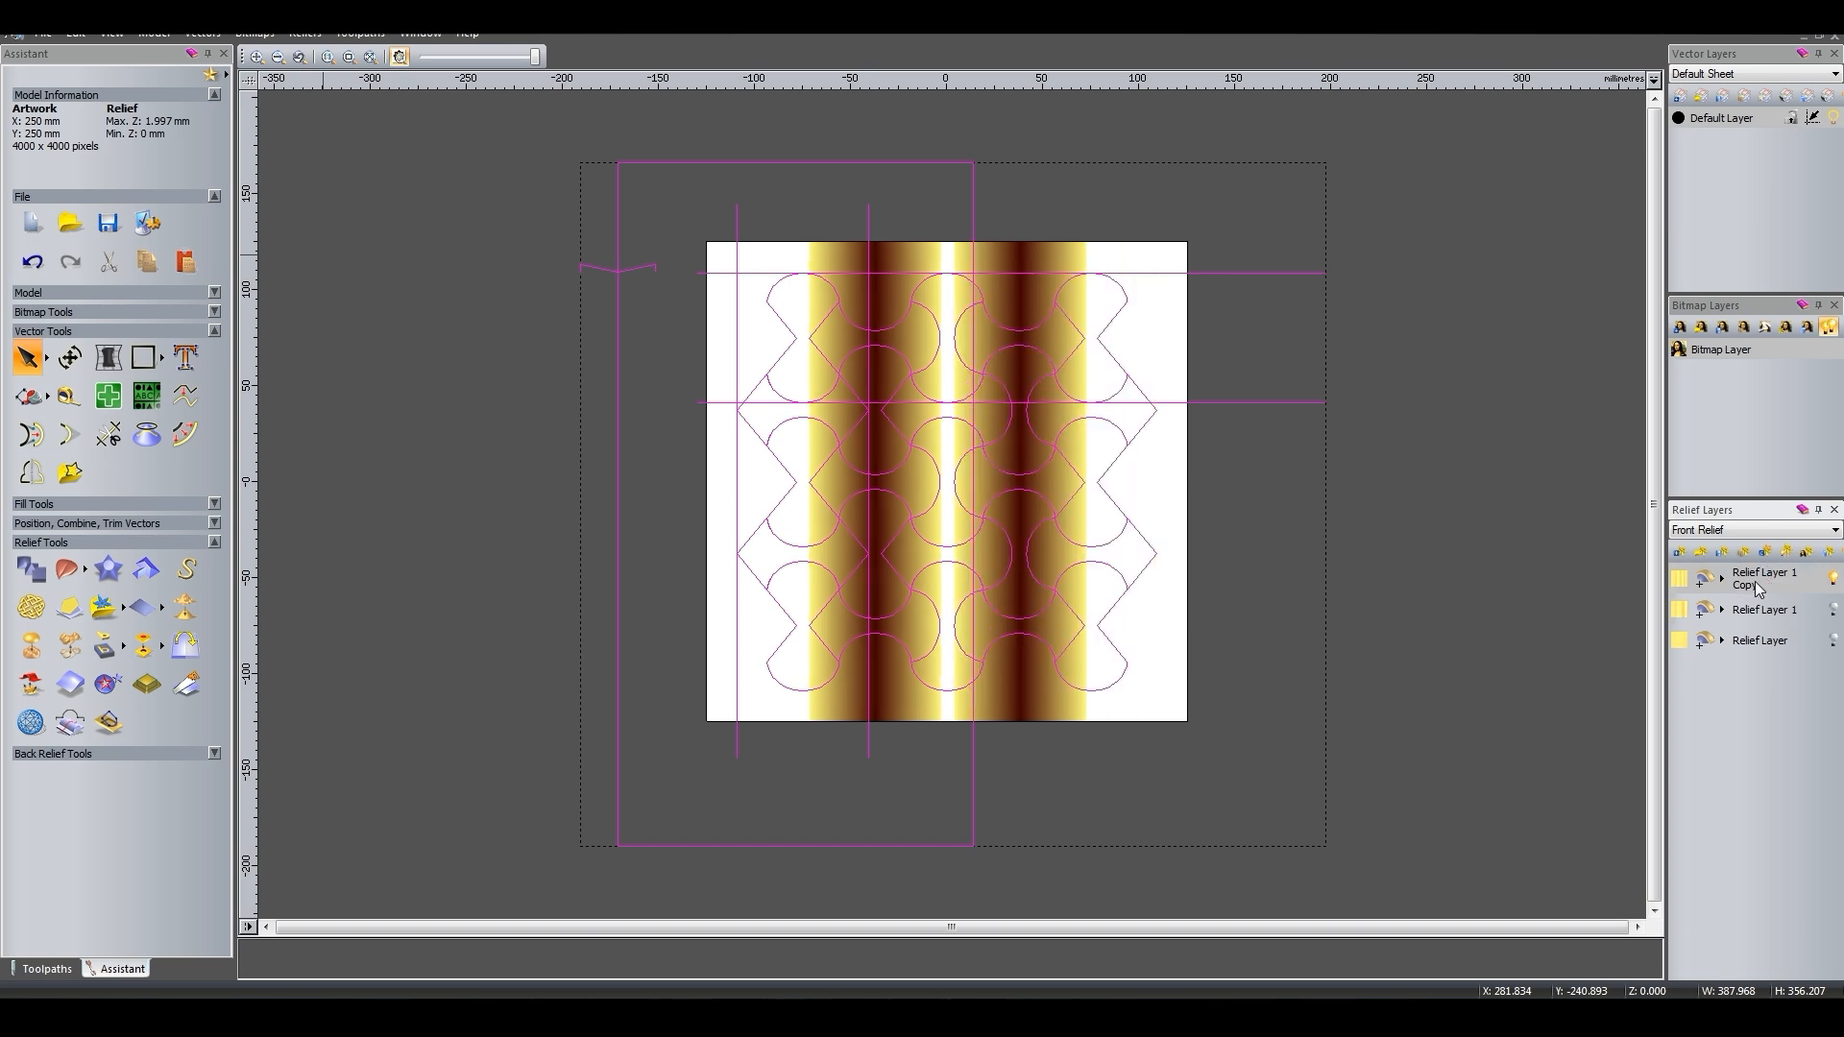
# Clear the relief inside the rectangle on Relief Layer 1 and show that layer together with its copy.
pyautogui.press('F3')
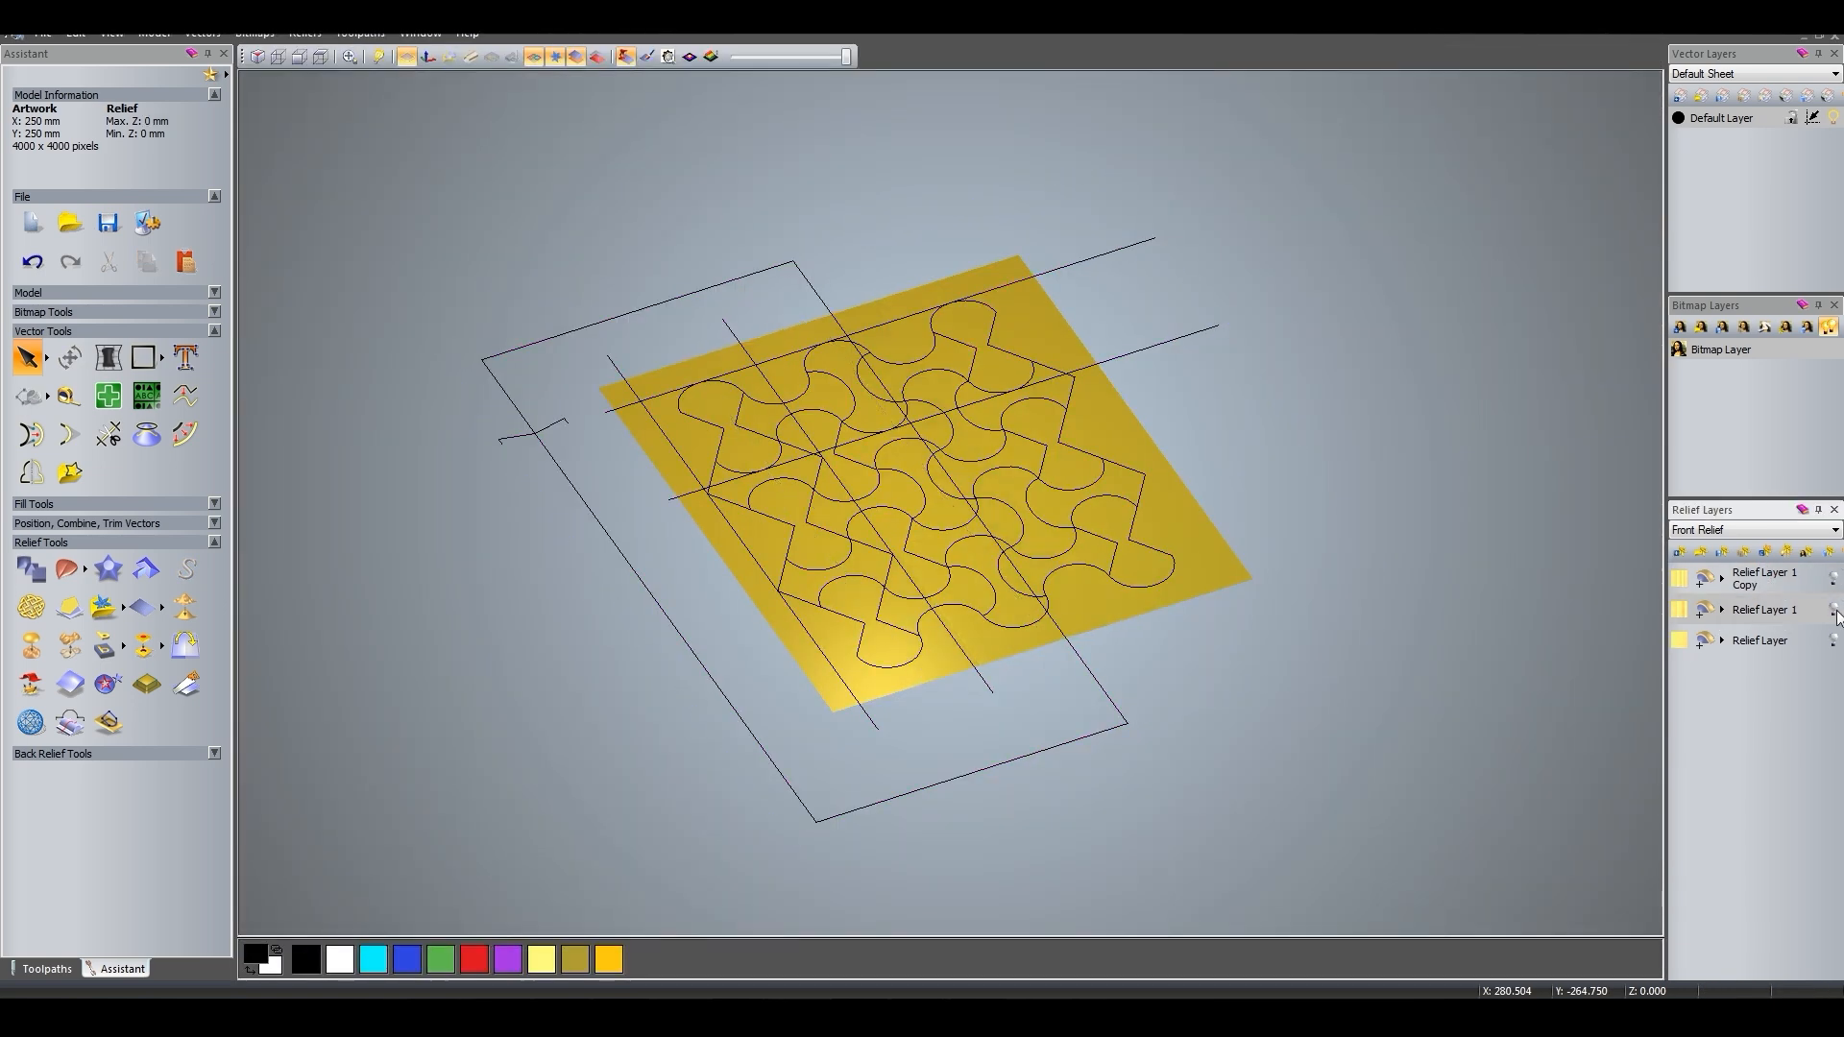
pyautogui.click(750, 732)
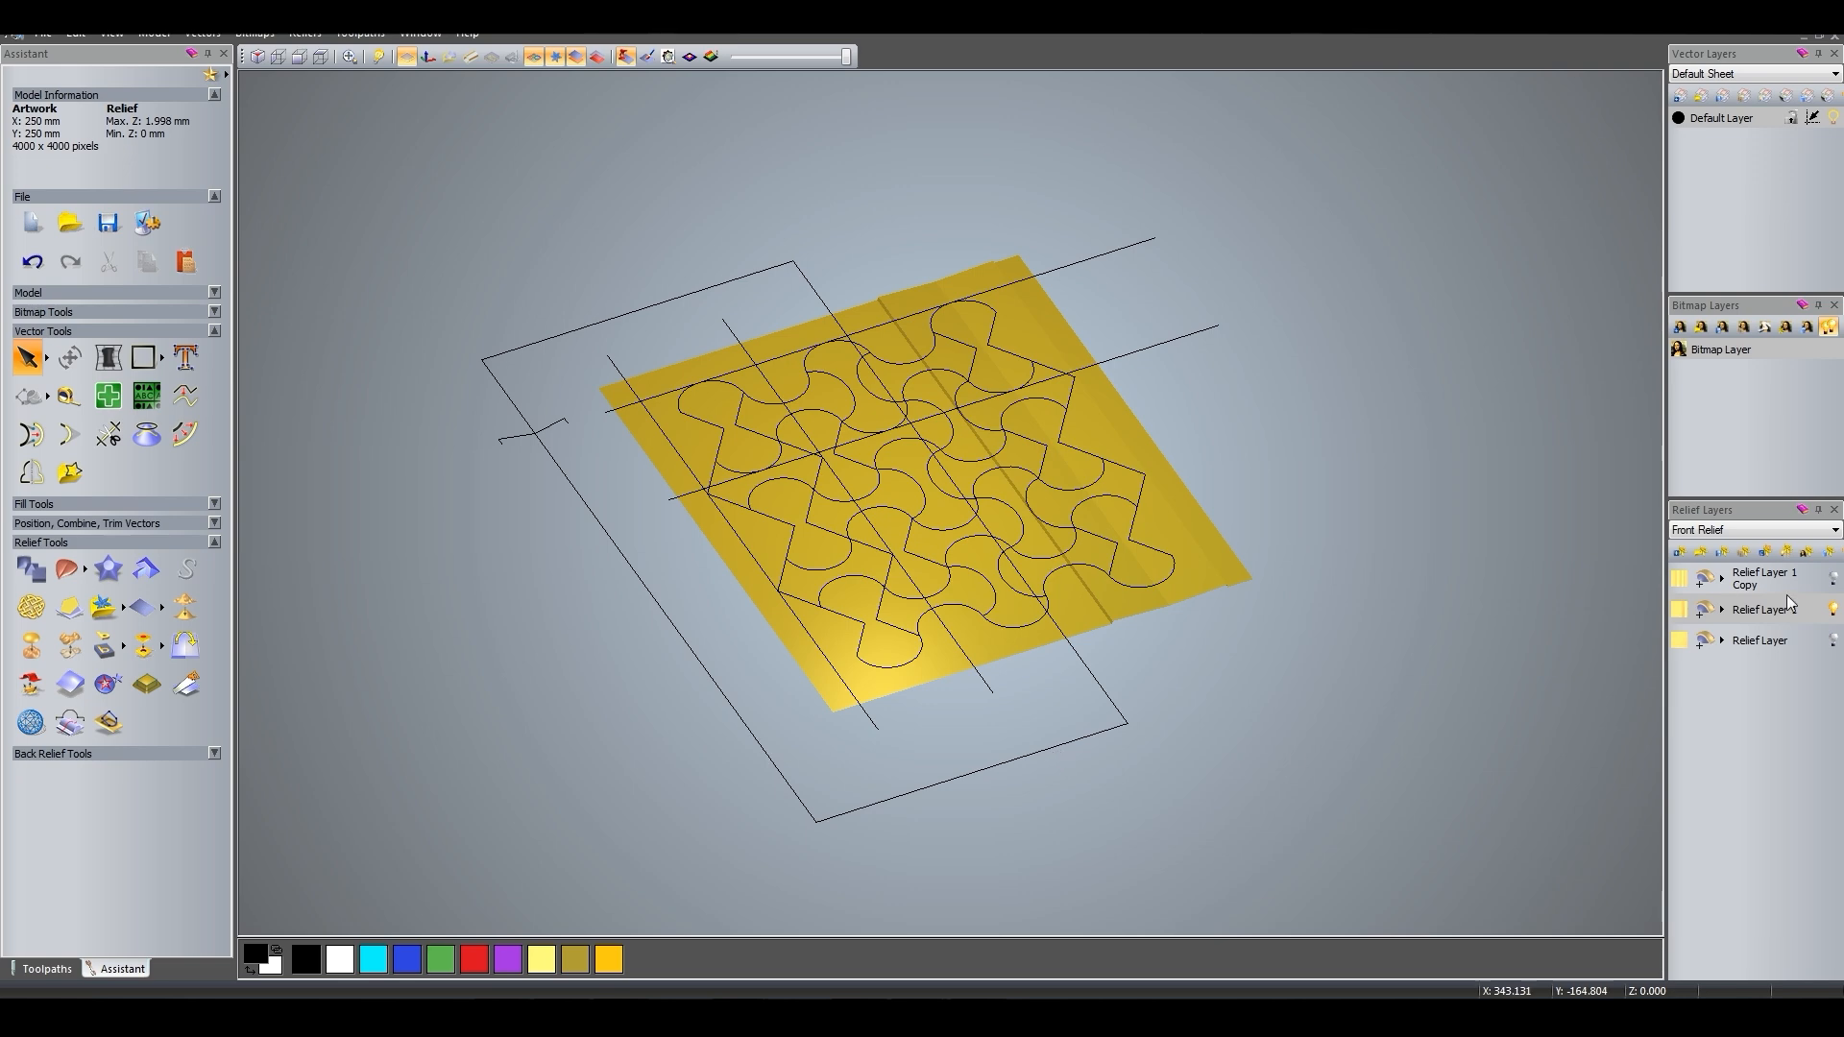
pyautogui.click(1833, 580)
pyautogui.click(1832, 610)
pyautogui.moveTo(1325, 740); pyautogui.dragTo(1210, 768)
pyautogui.click(1832, 609)
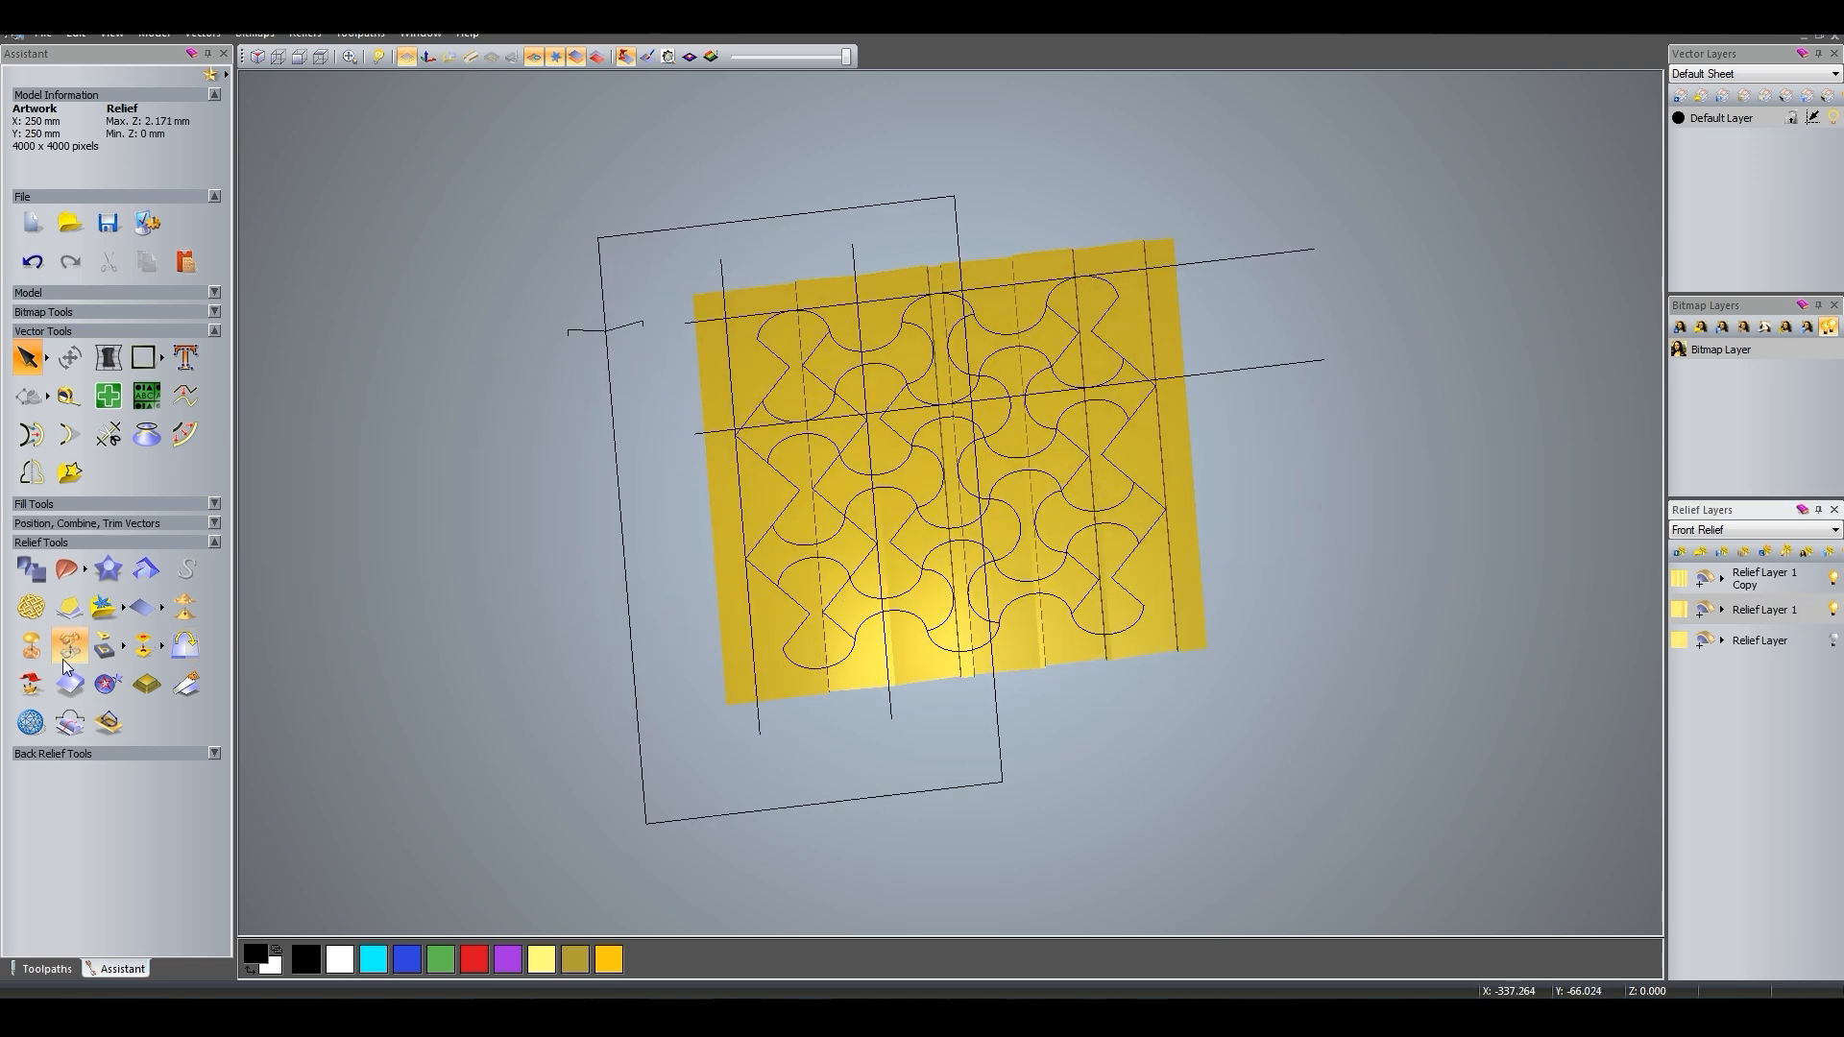
# Copy the remaining vertical strip on Relief Layer 1 so the left, centre and right tile columns are all covered.
pyautogui.click(63, 660)
pyautogui.click(1147, 644)
pyautogui.press('Delete')
pyautogui.click(777, 678)
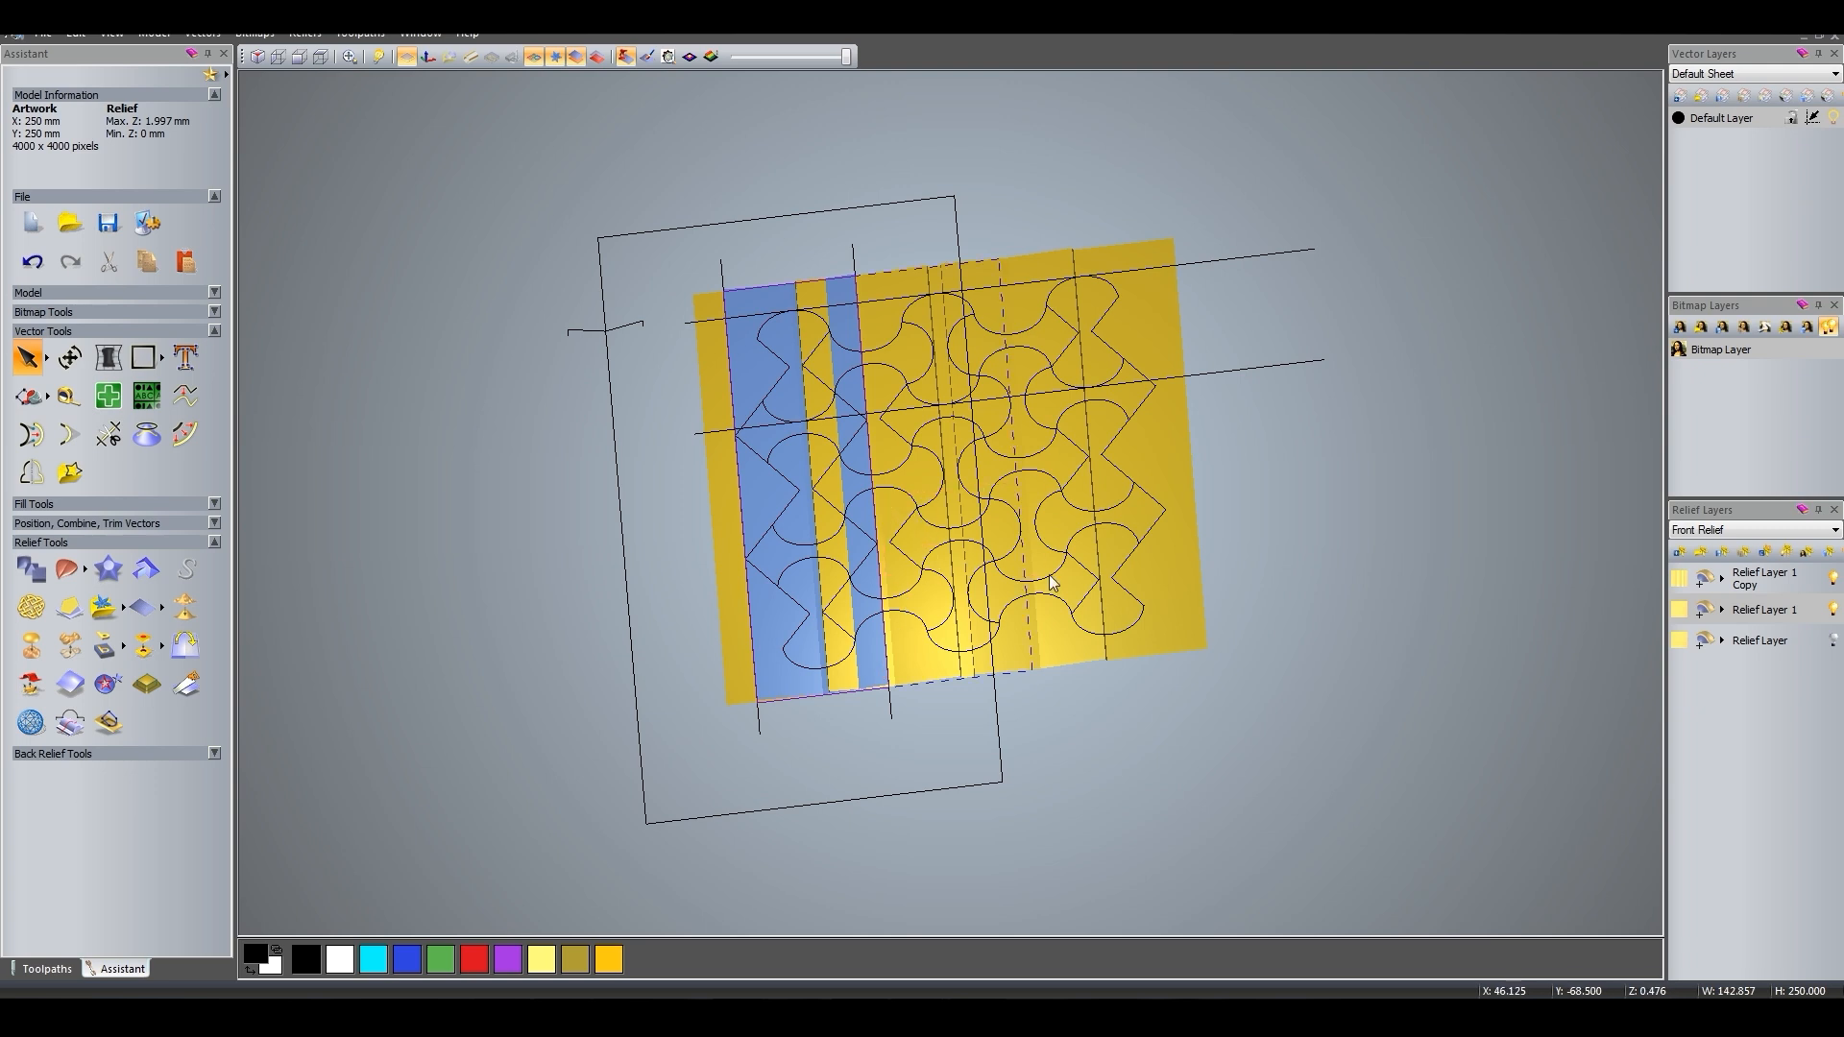
pyautogui.keyDown('shift'); pyautogui.click(1016, 646); pyautogui.keyUp('shift')
pyautogui.moveTo(1028, 484); pyautogui.dragTo(1250, 571)
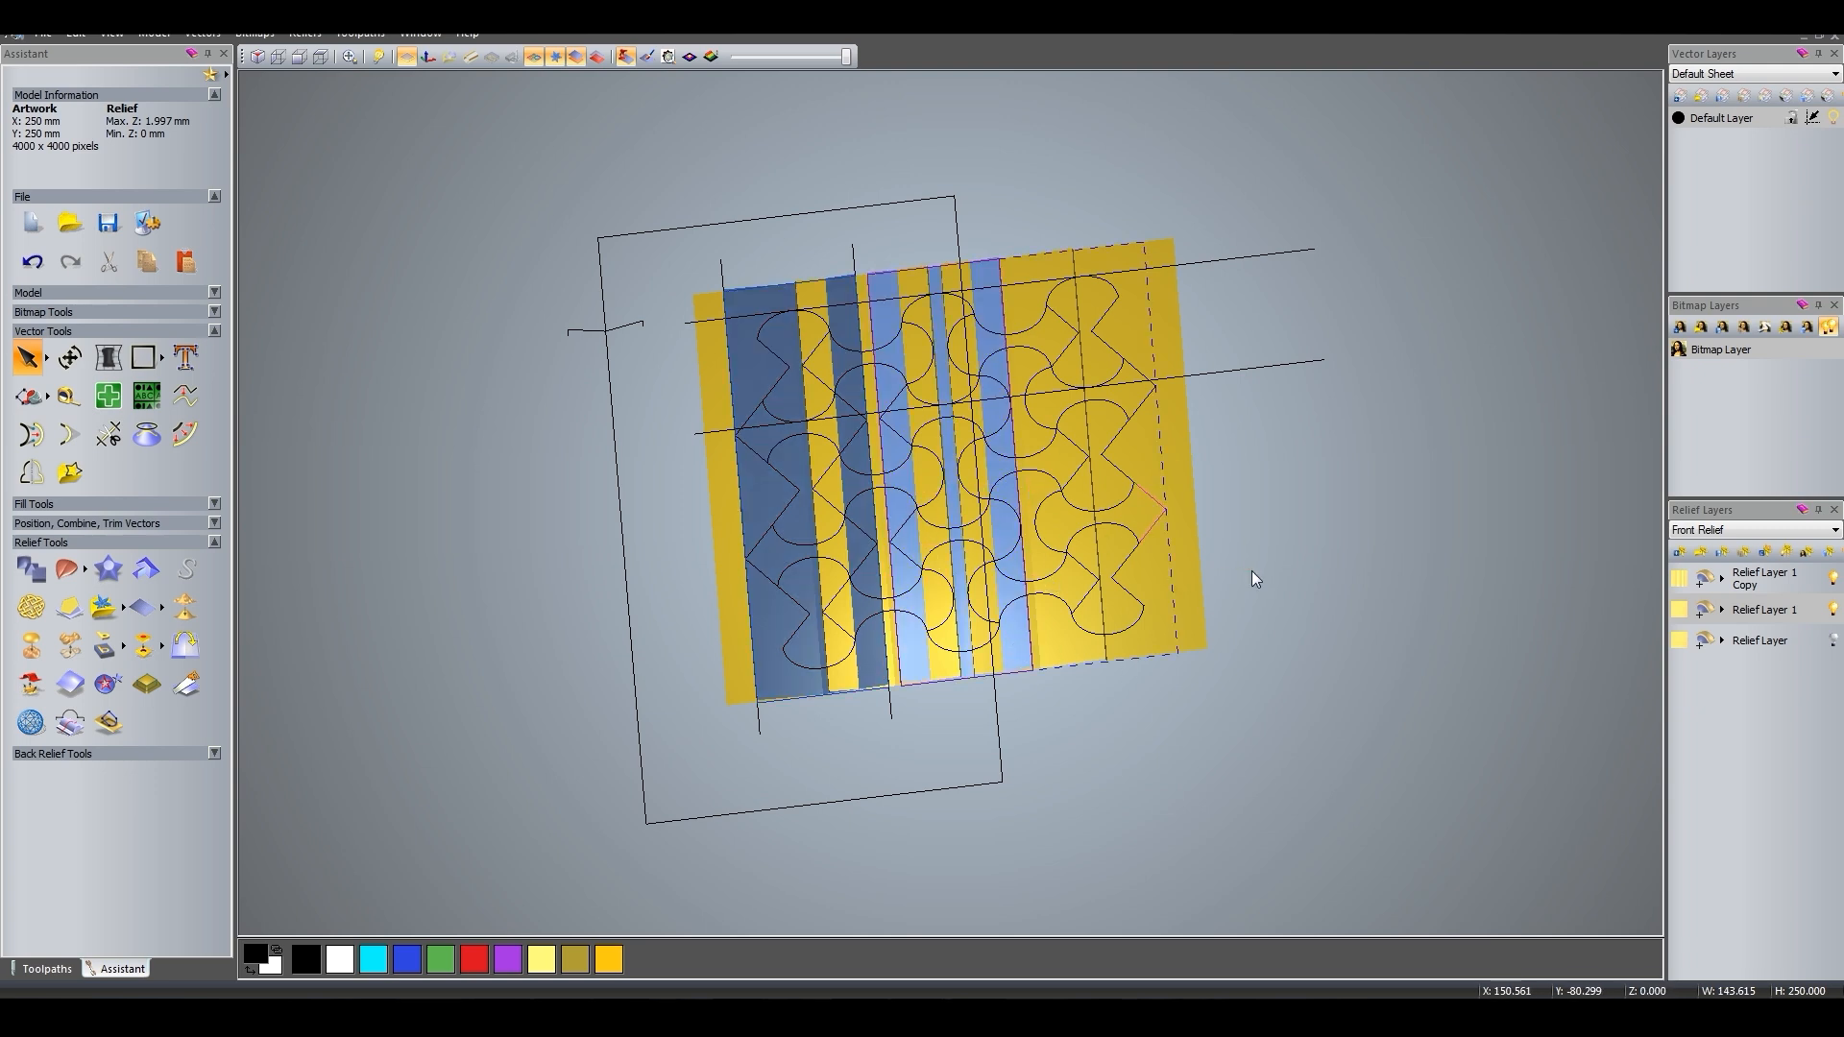
pyautogui.click(1417, 649)
pyautogui.hotkey('ctrl', 'a')
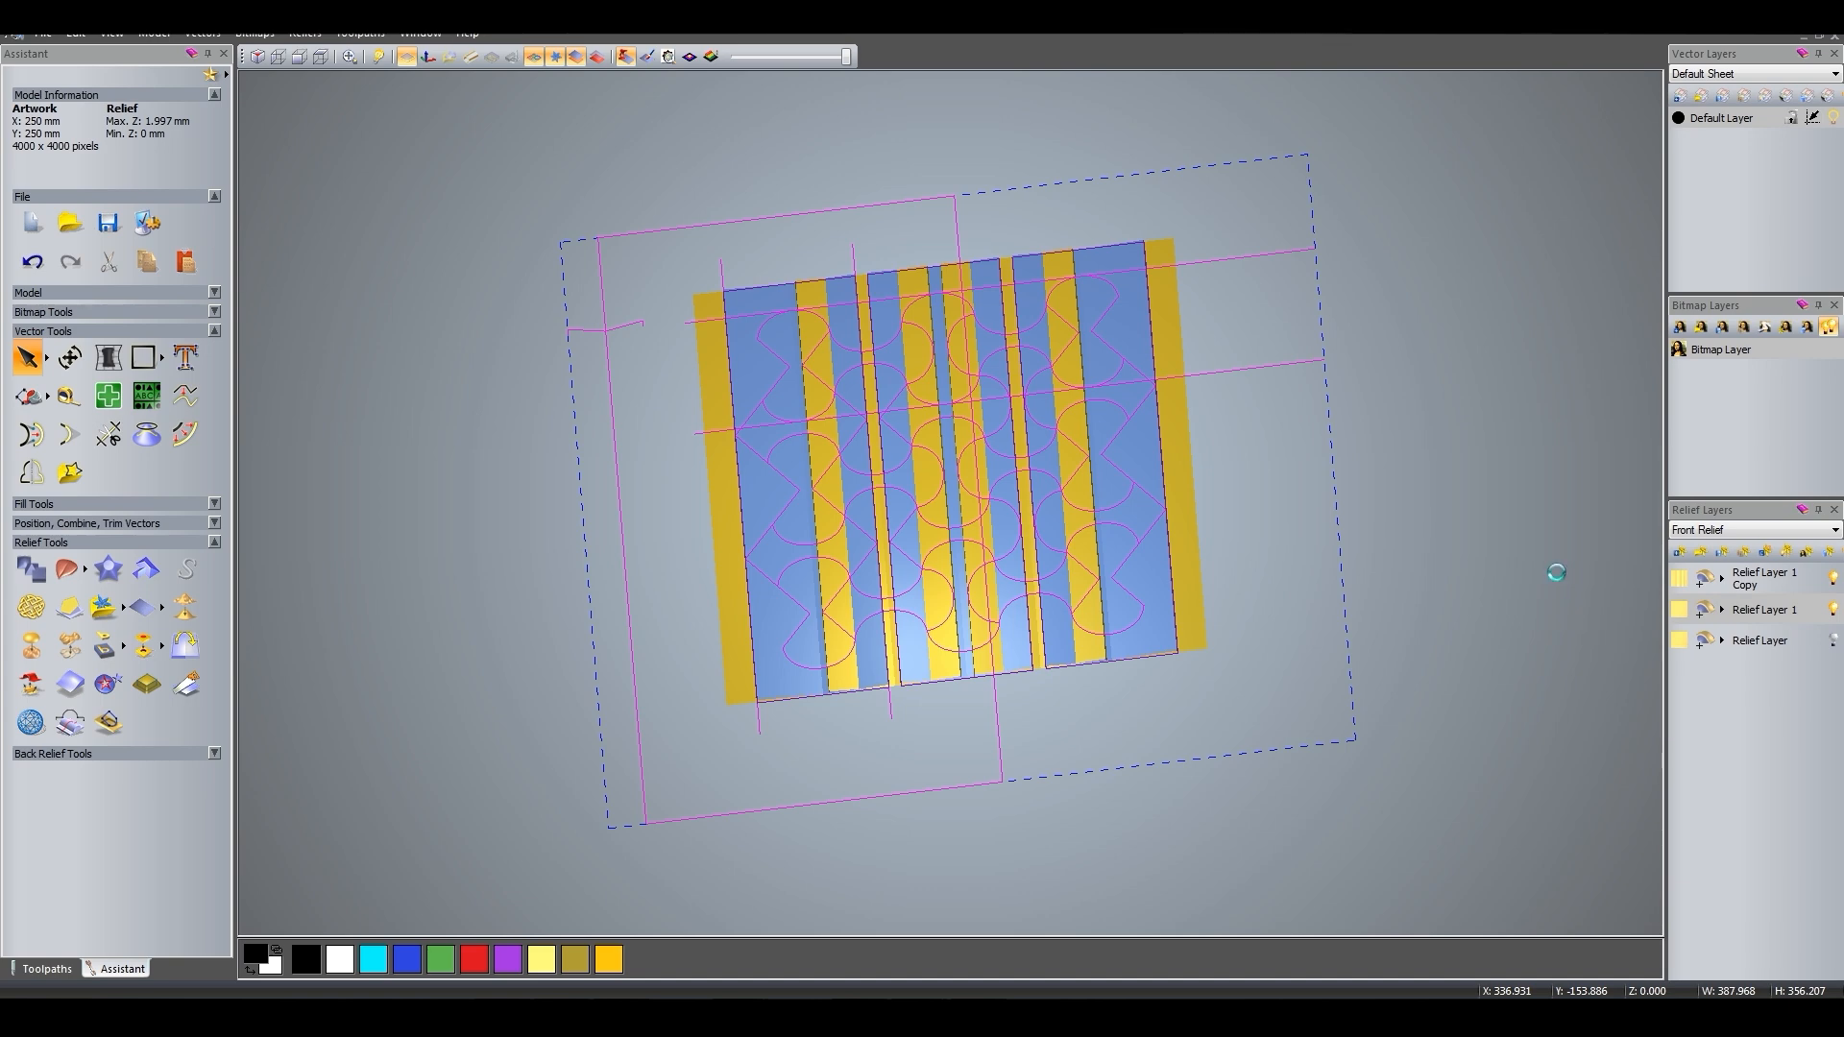
# Hide the vertical strip layers, duplicate Relief Layer and leave only the duplicate visible.
pyautogui.press('F2')
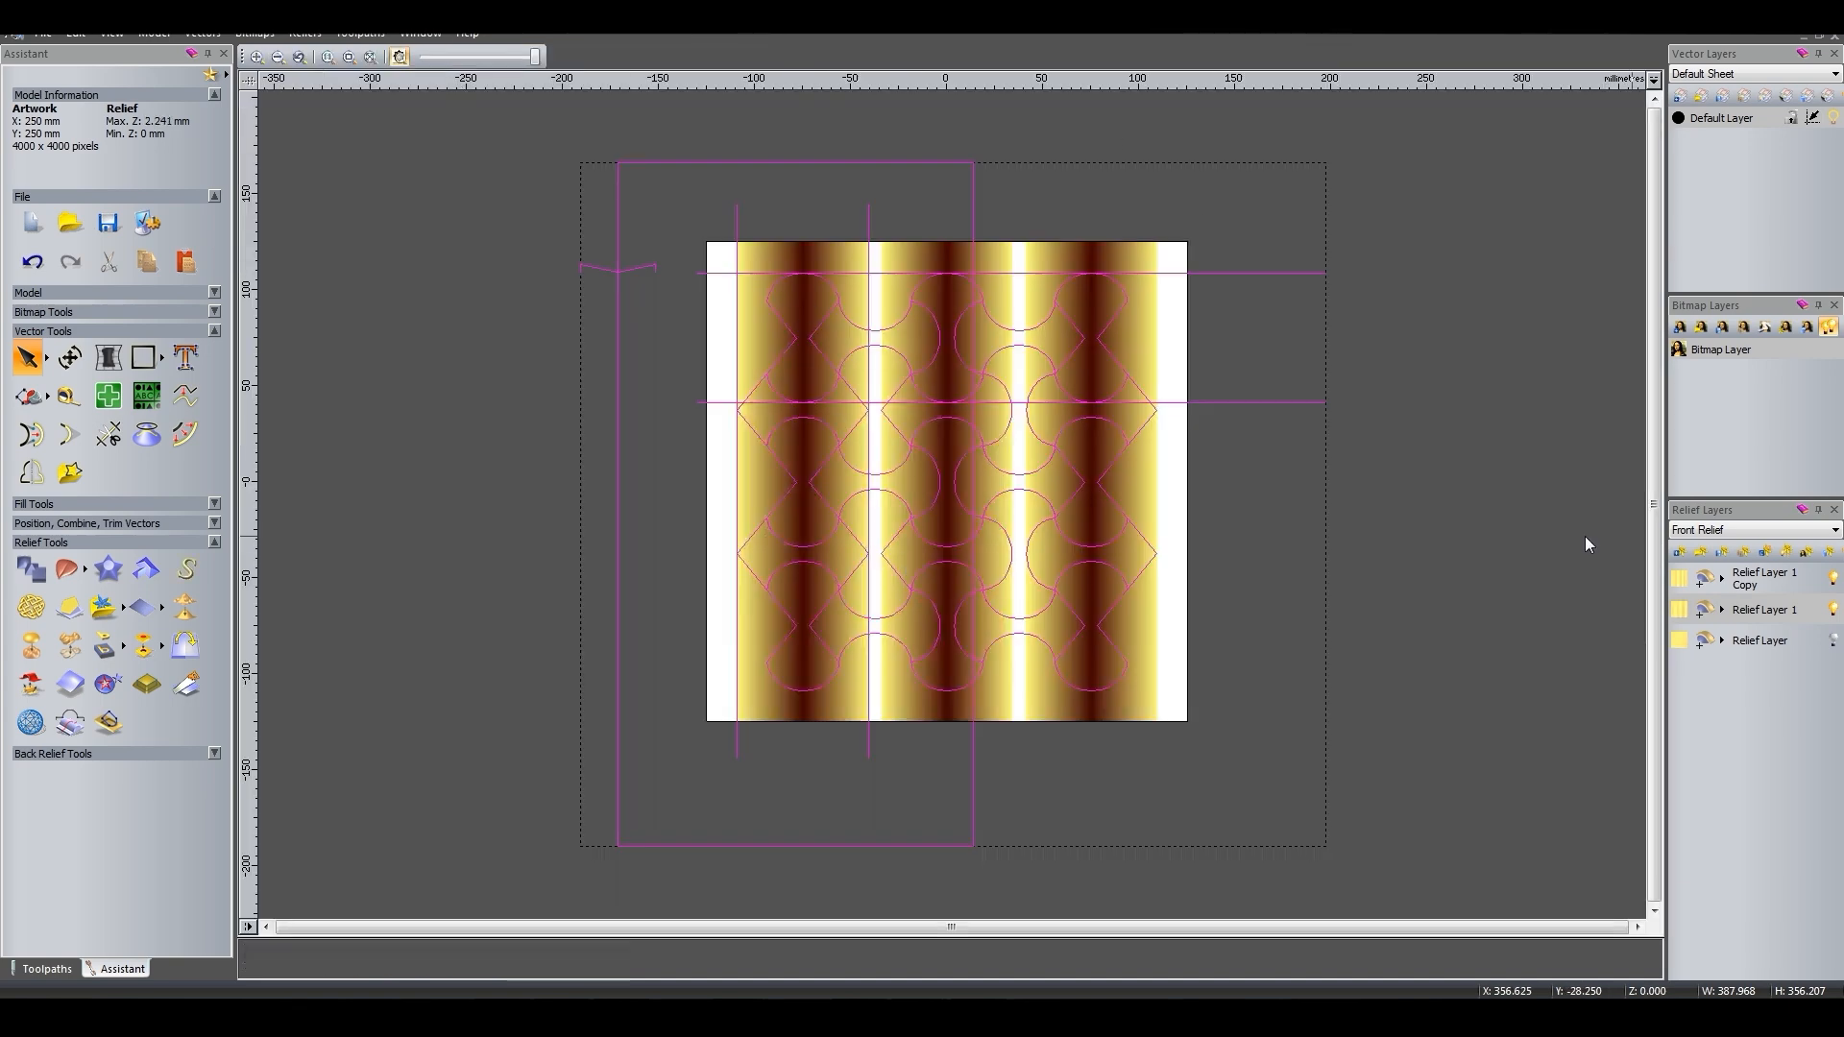
pyautogui.click(1762, 581)
pyautogui.click(1773, 644)
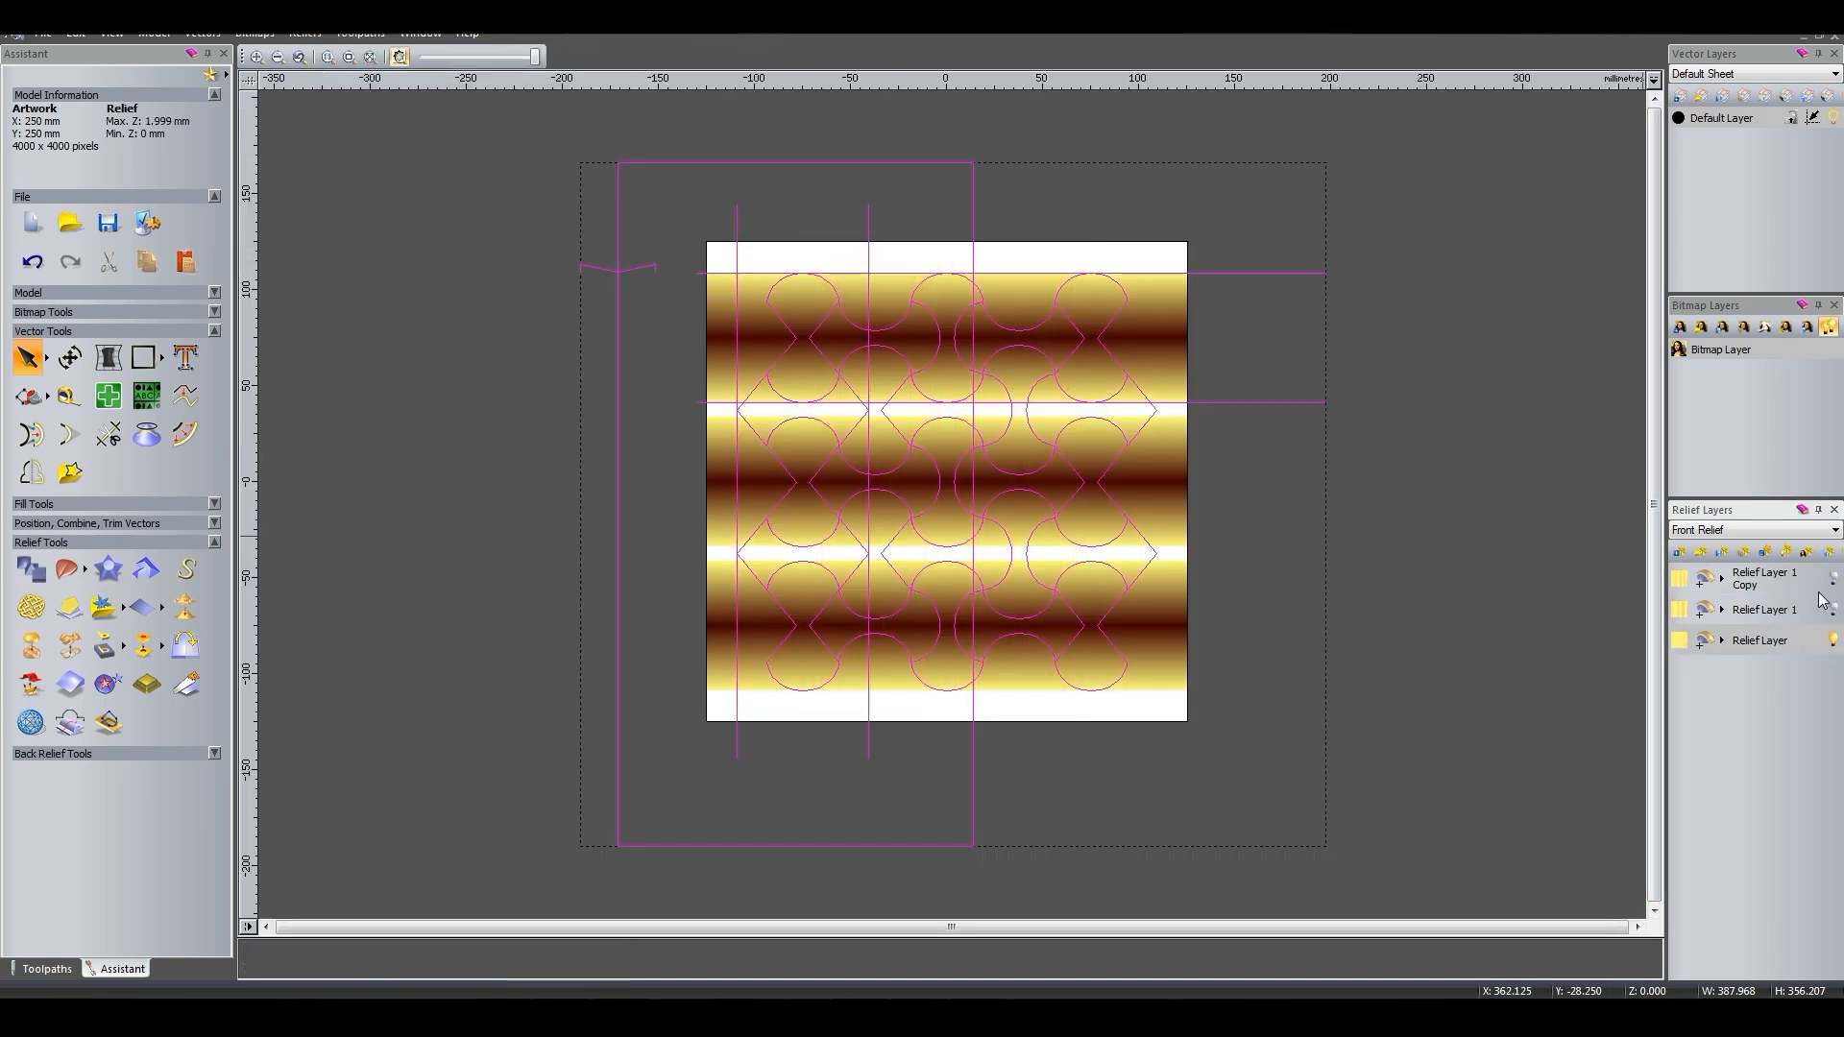
pyautogui.click(1720, 558)
pyautogui.click(1833, 671)
pyautogui.click(1362, 721)
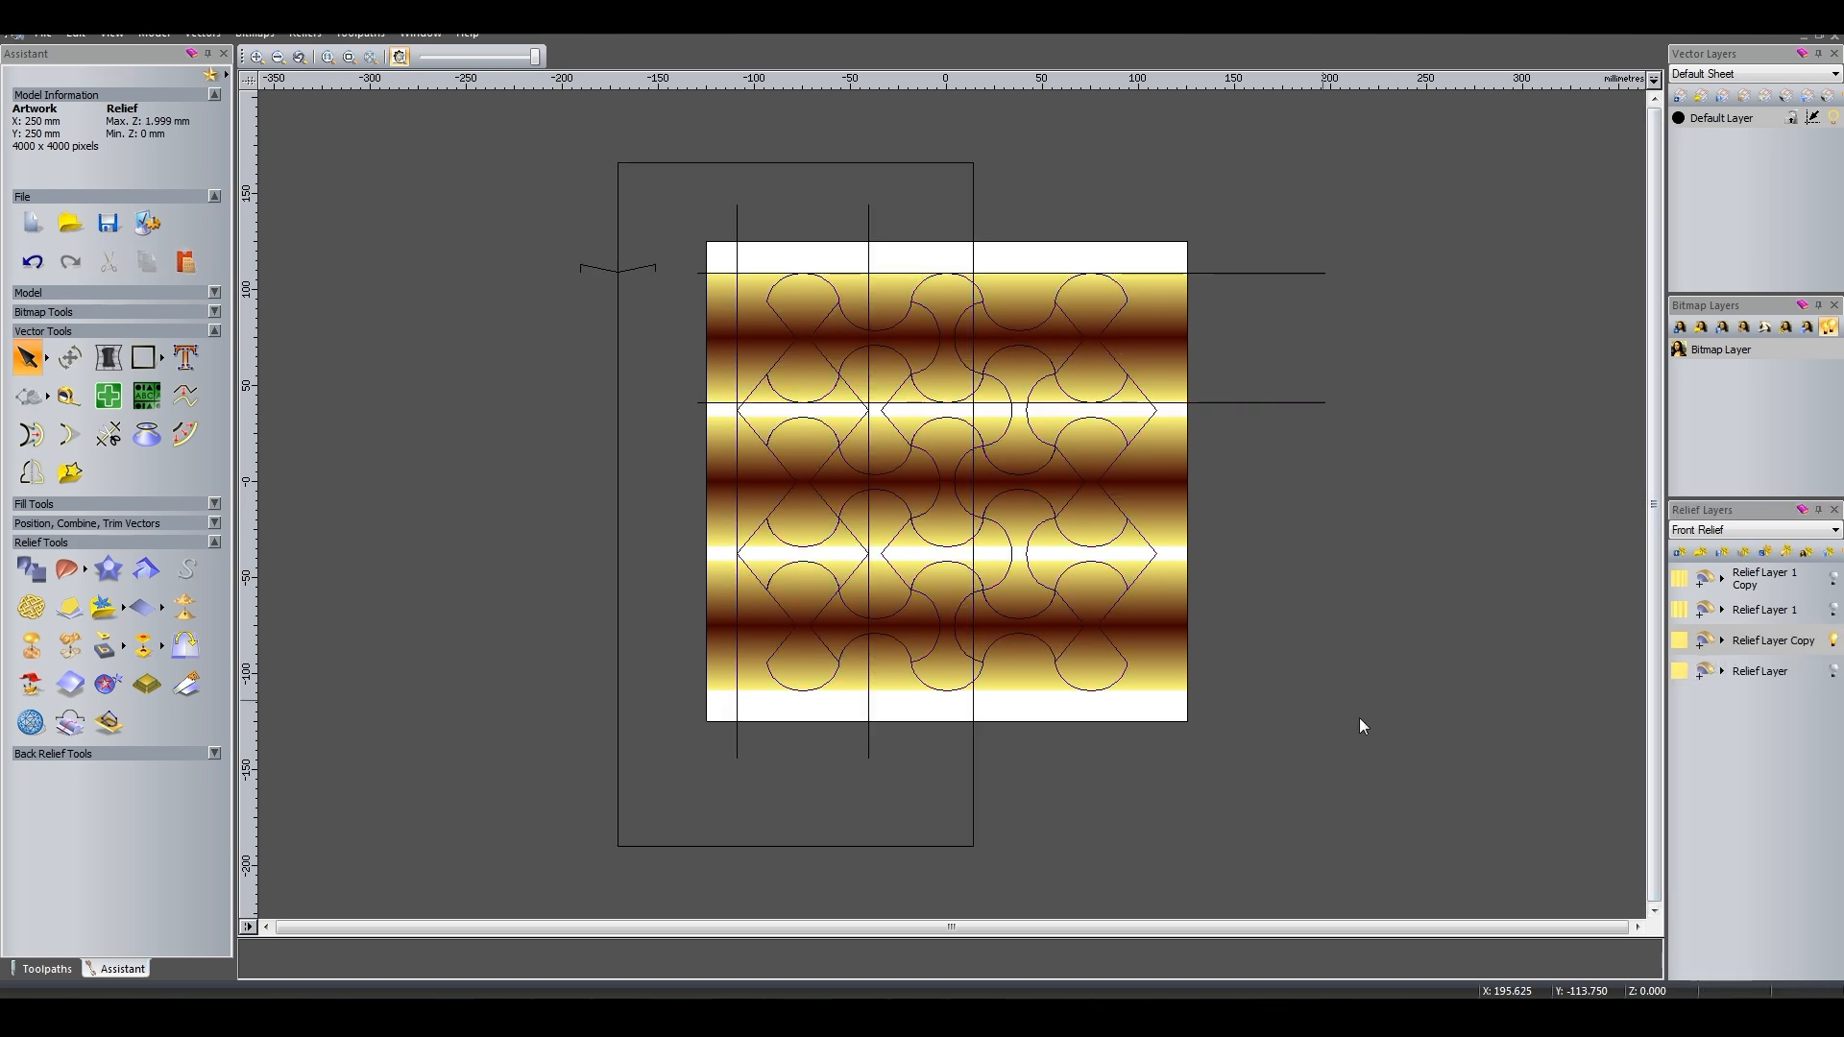
# Draw a rectangle about 400 by 137 mm over the lowest horizontal strip and clear the relief inside it on Relief Layer Copy.
pyautogui.click(143, 357)
pyautogui.moveTo(623, 548); pyautogui.dragTo(1390, 811)
pyautogui.click(147, 467)
pyautogui.moveTo(1304, 550); pyautogui.dragTo(1284, 554)
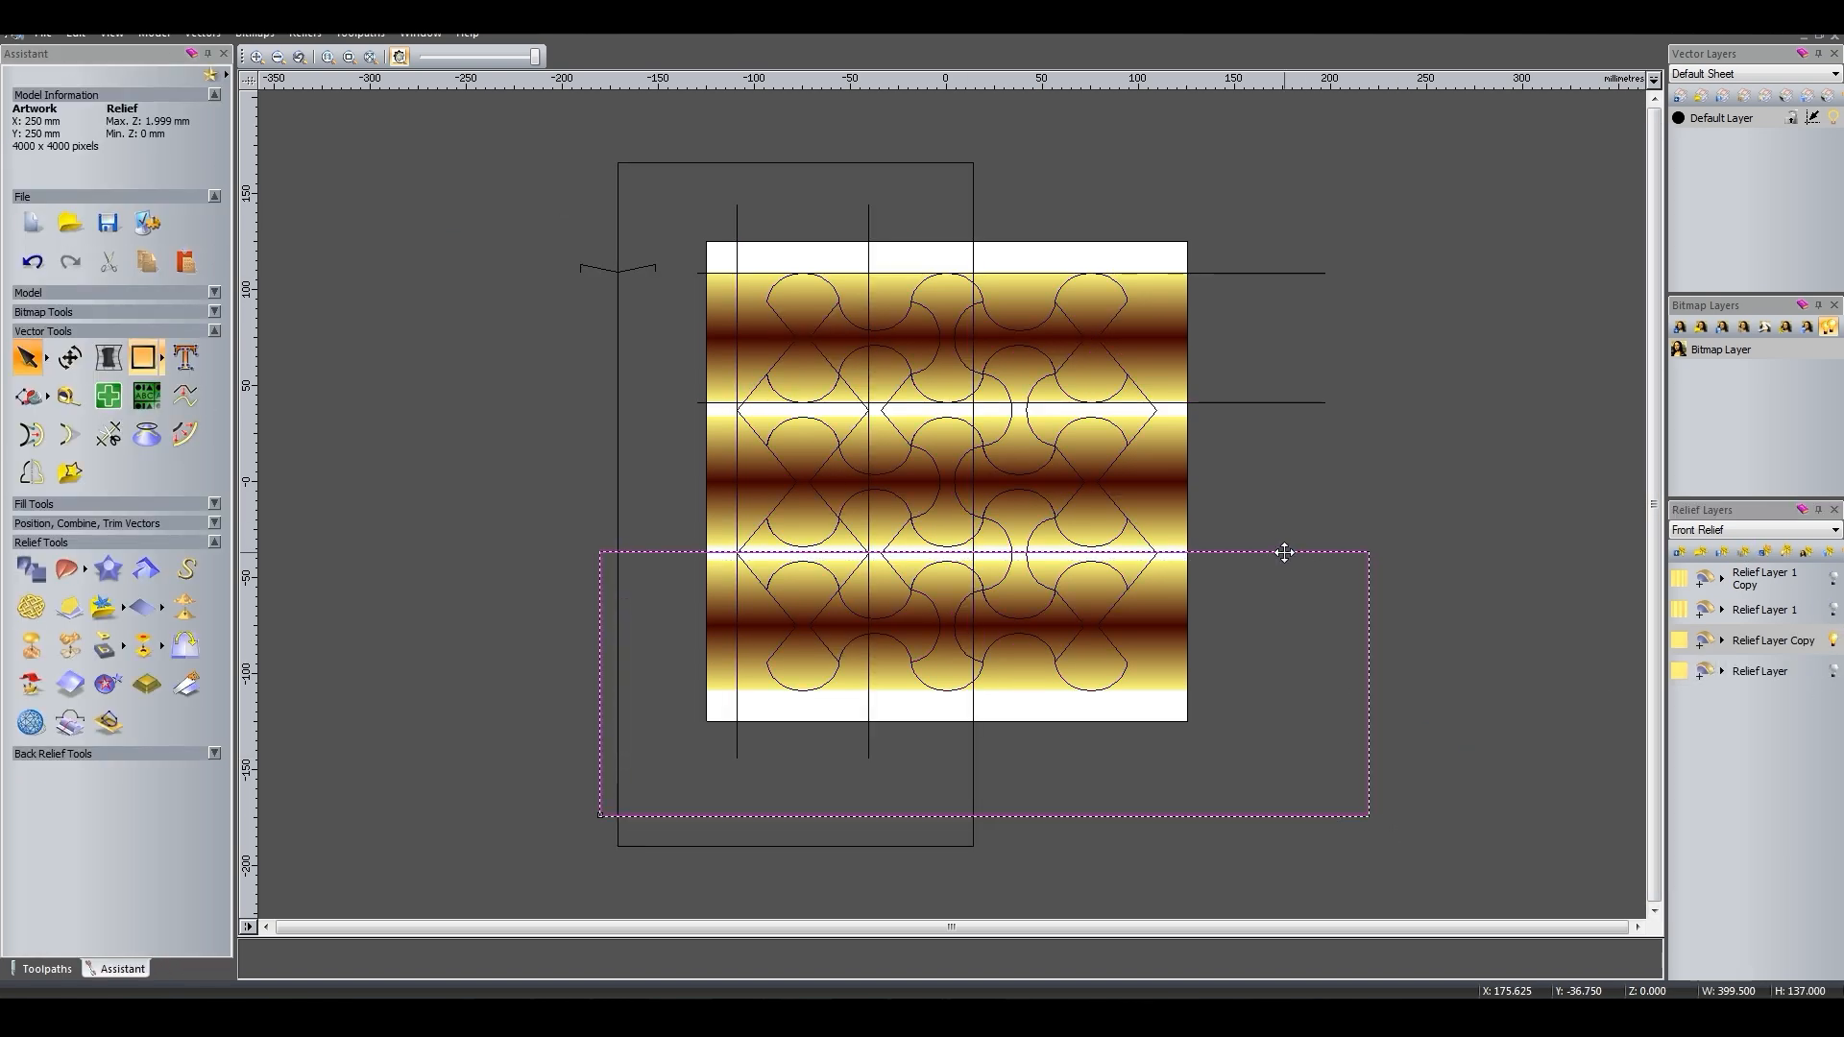
pyautogui.click(106, 648)
pyautogui.click(1370, 458)
# Shift the two remaining horizontal strips on Relief Layer Copy down onto the inner tile rows.
pyautogui.press('F3')
pyautogui.click(108, 677)
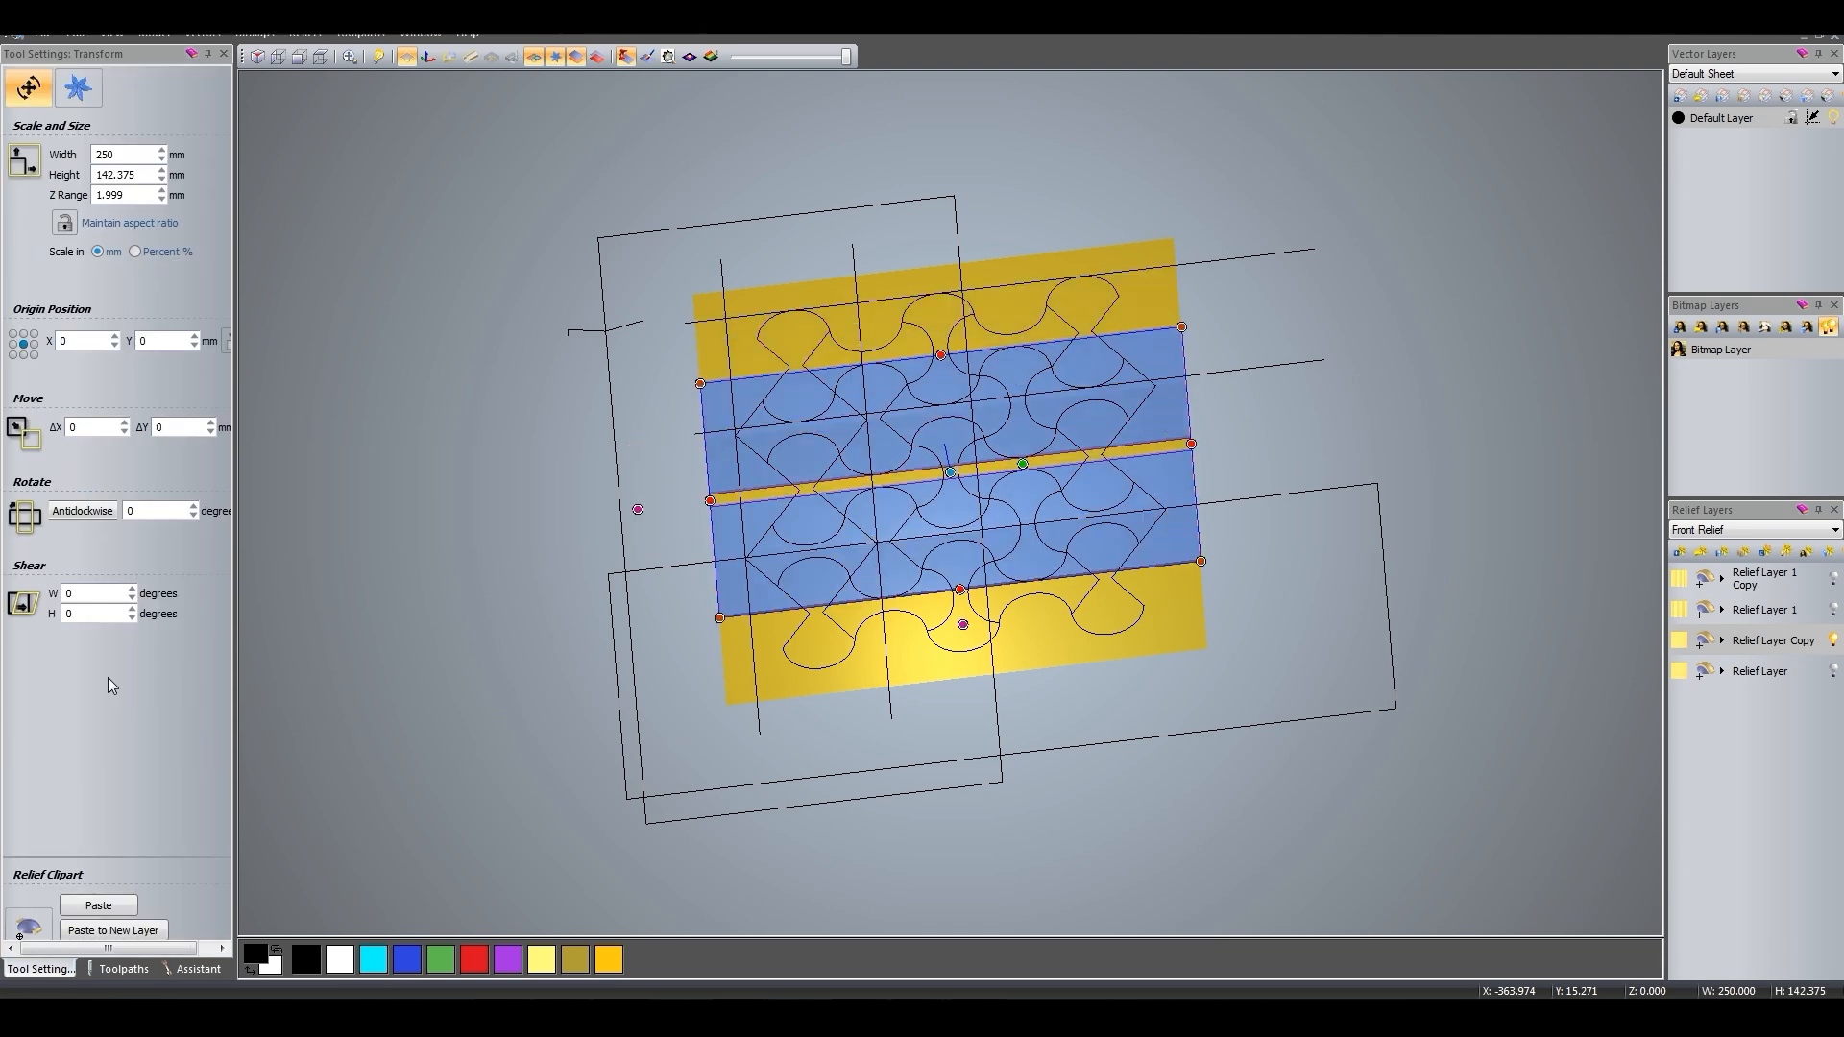
pyautogui.click(307, 125)
pyautogui.press('F2')
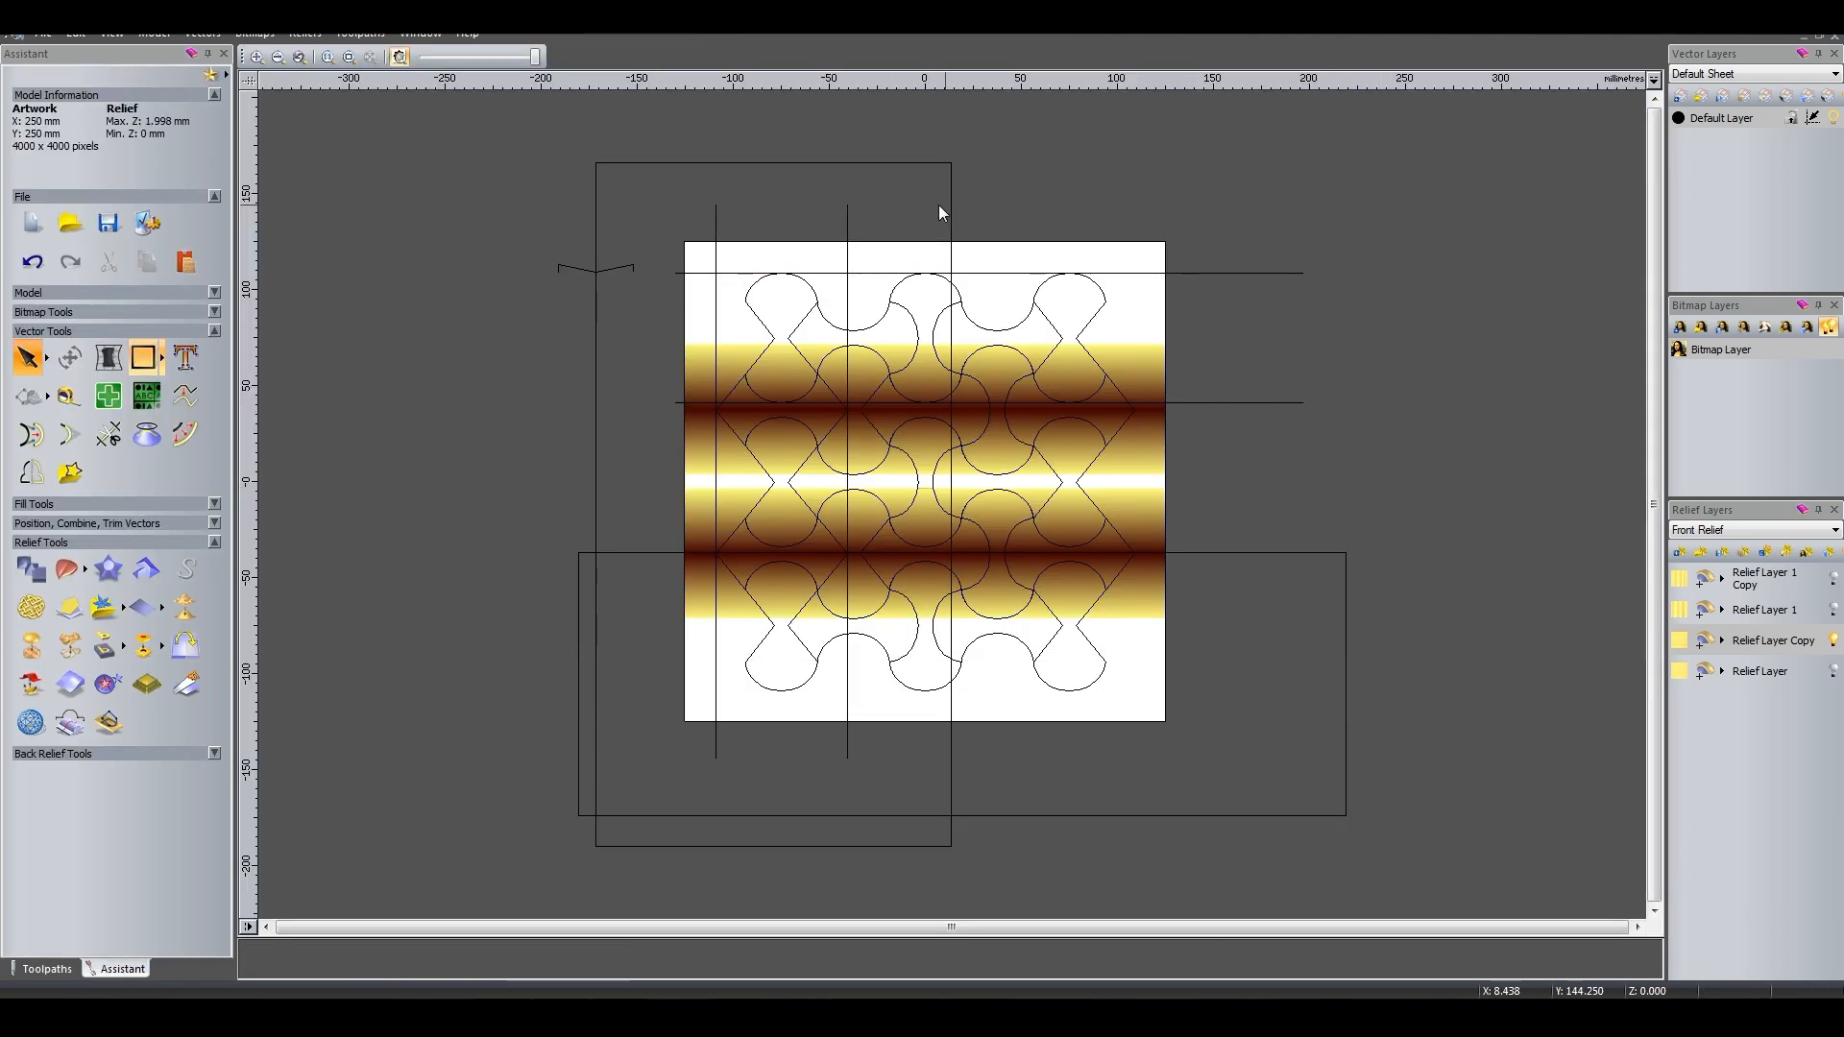
# Move the construction lines, sweep profile and rectangles to a new vector layer and hide it.
pyautogui.moveTo(549, 219); pyautogui.dragTo(549, 220)
pyautogui.keyDown('shift'); pyautogui.moveTo(691, 228); pyautogui.dragTo(523, 781); pyautogui.keyUp('shift')
pyautogui.hotkey('ctrl', 'x')
pyautogui.click(1680, 97)
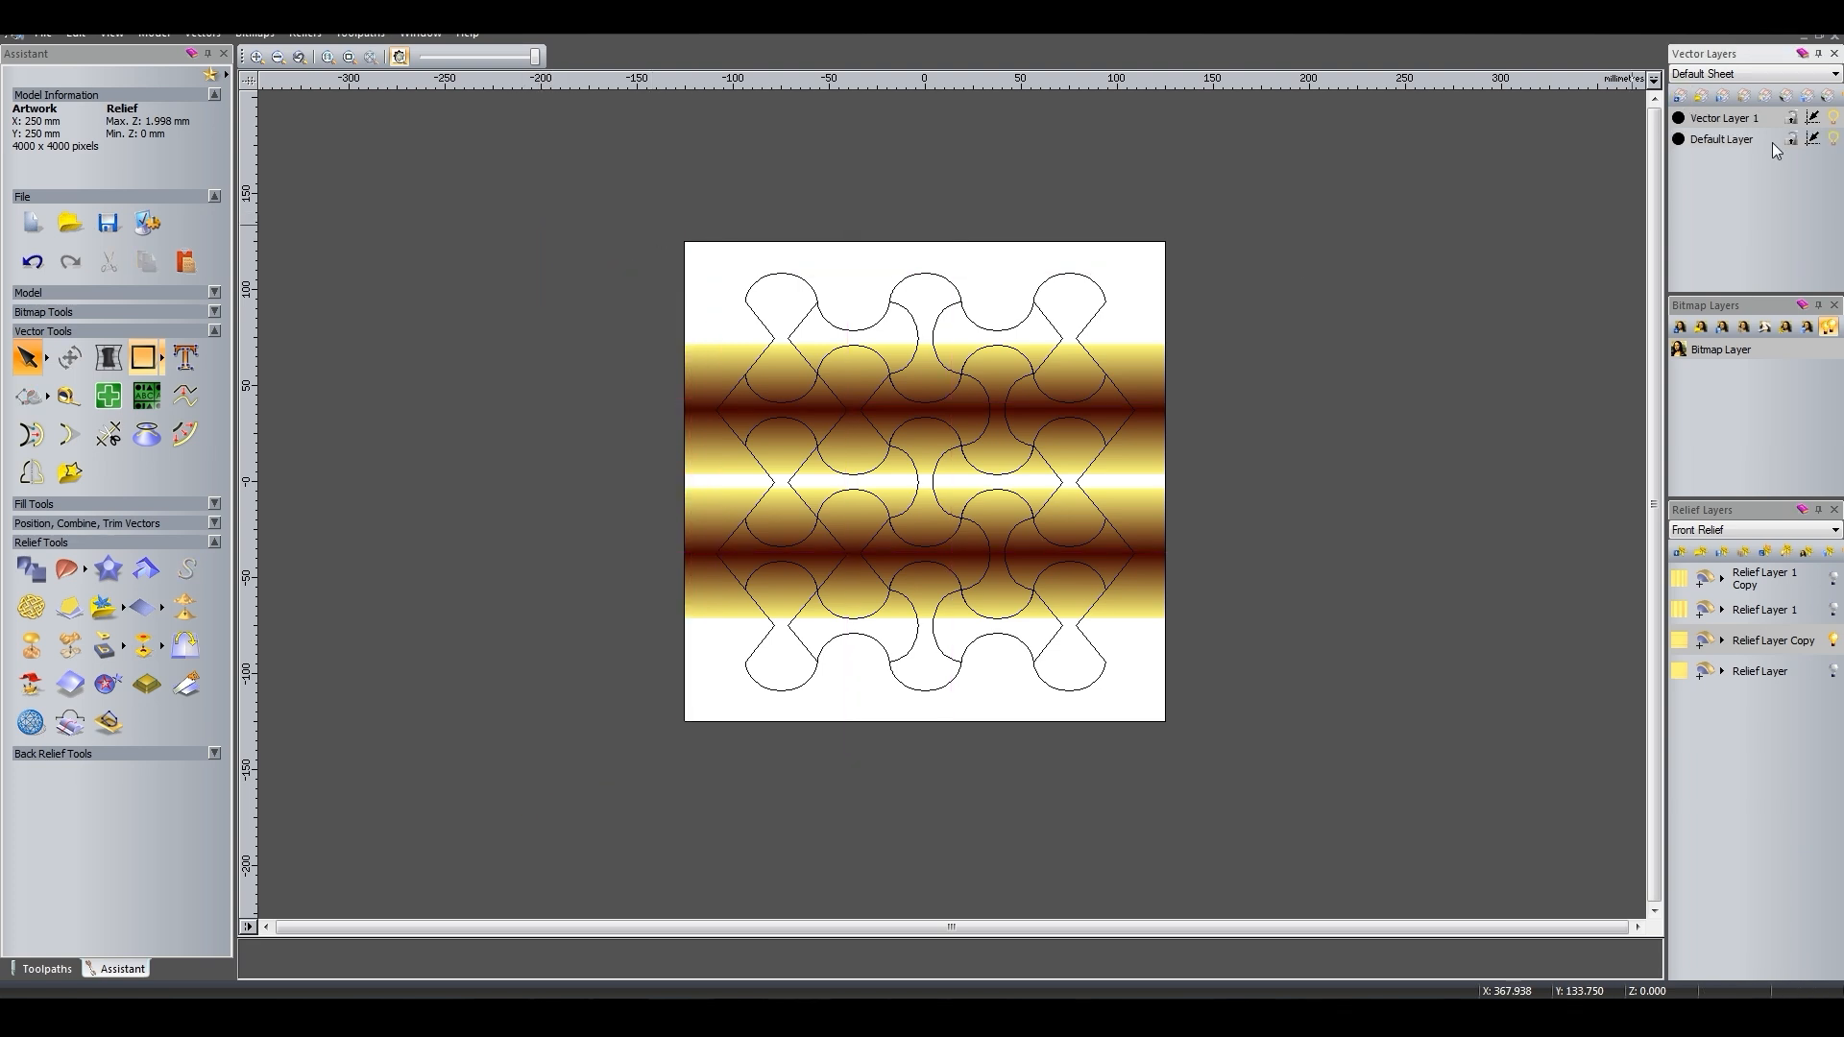
pyautogui.hotkey('ctrl', 'v')
pyautogui.click(1833, 117)
# Move the tile vectors to a second new vector layer.
pyautogui.moveTo(1318, 213); pyautogui.dragTo(769, 753)
pyautogui.hotkey('ctrl', 'x')
pyautogui.click(1681, 96)
pyautogui.hotkey('ctrl', 'v')
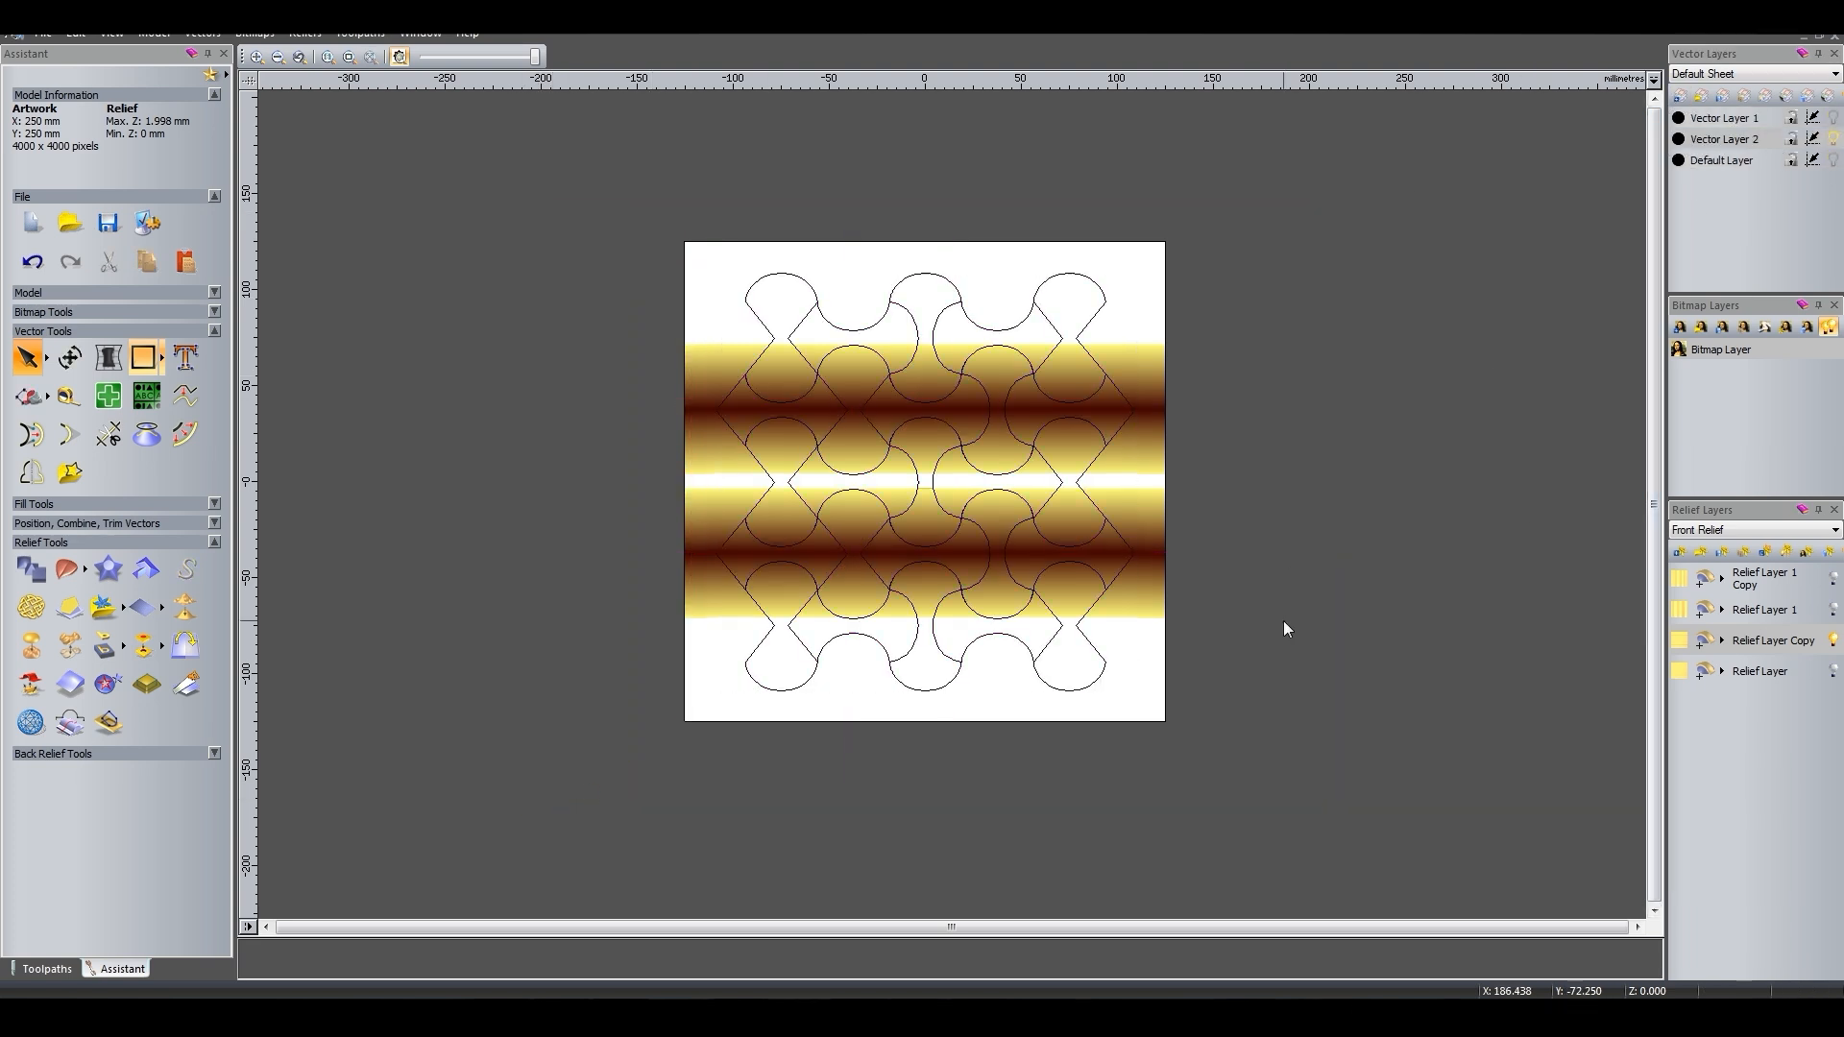
# Select the four inner vertical tiles and clear the relief outside them on Relief Layer Copy.
pyautogui.click(849, 491)
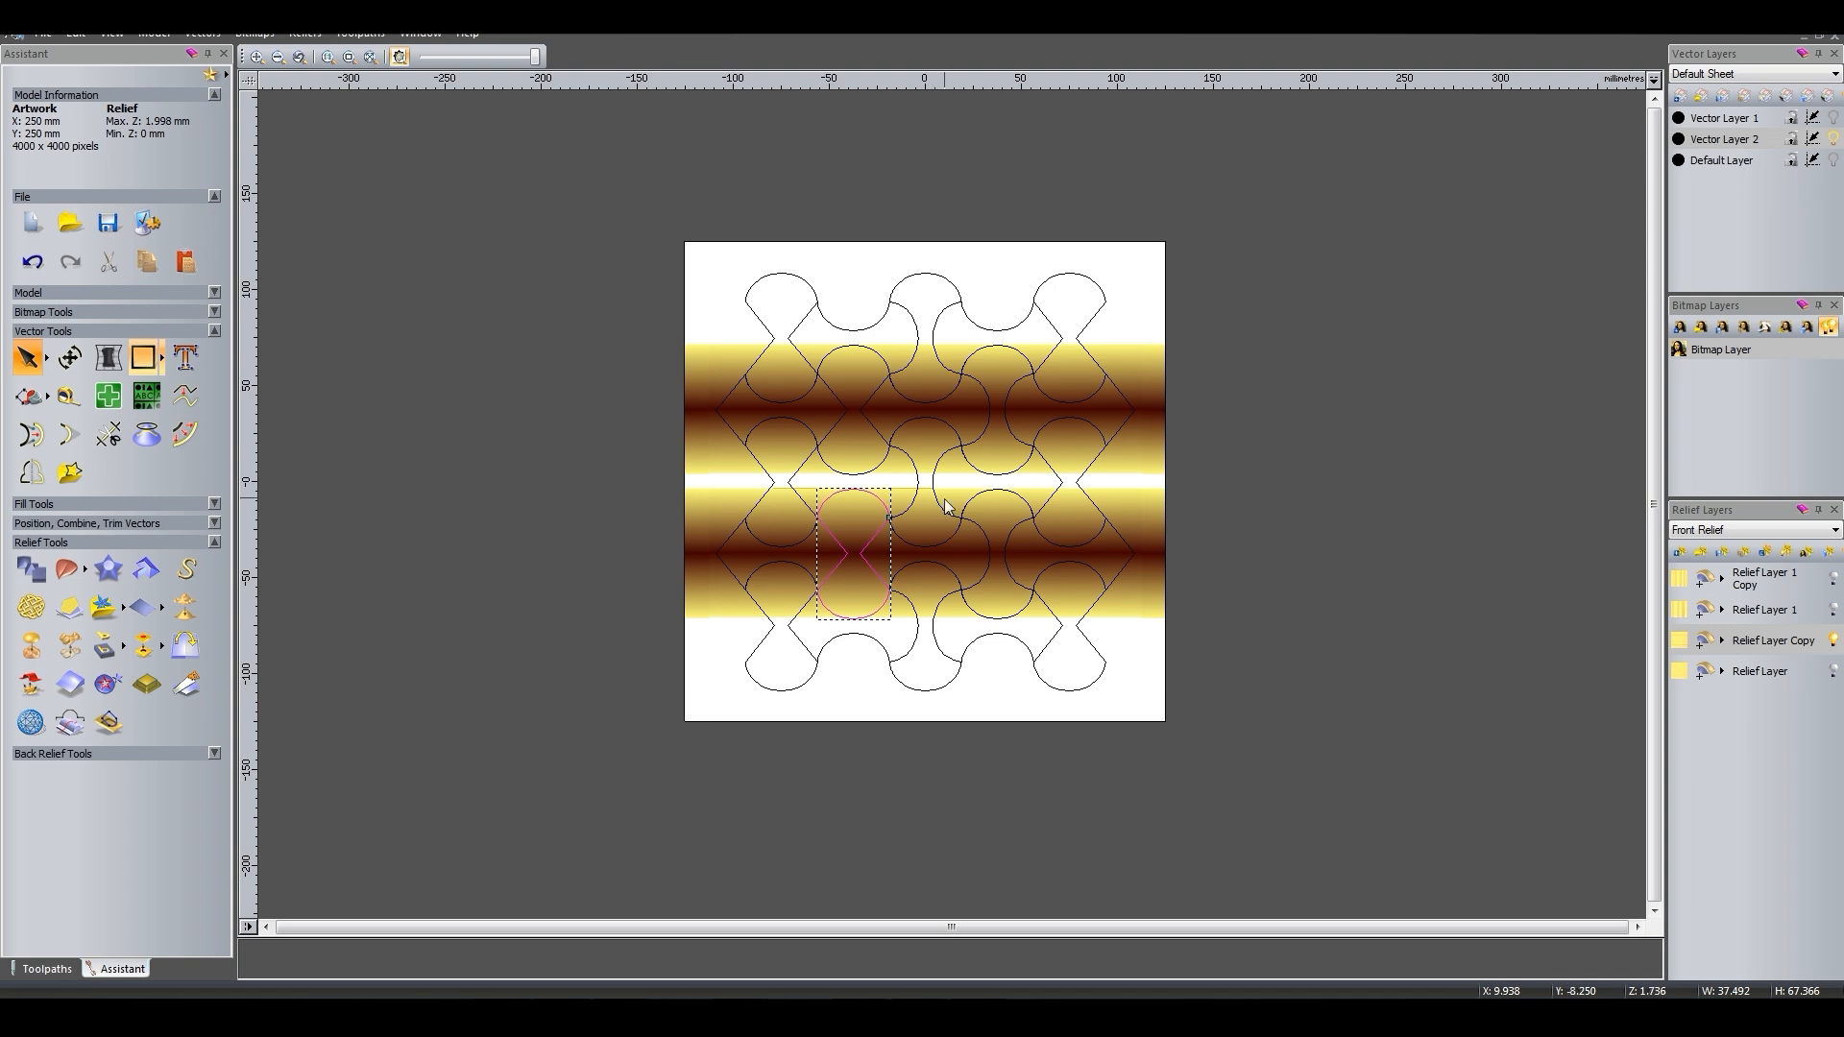
pyautogui.keyDown('shift'); pyautogui.moveTo(945, 487); pyautogui.dragTo(1064, 634); pyautogui.keyUp('shift')
pyautogui.keyDown('shift'); pyautogui.moveTo(806, 349); pyautogui.dragTo(1053, 482); pyautogui.keyUp('shift')
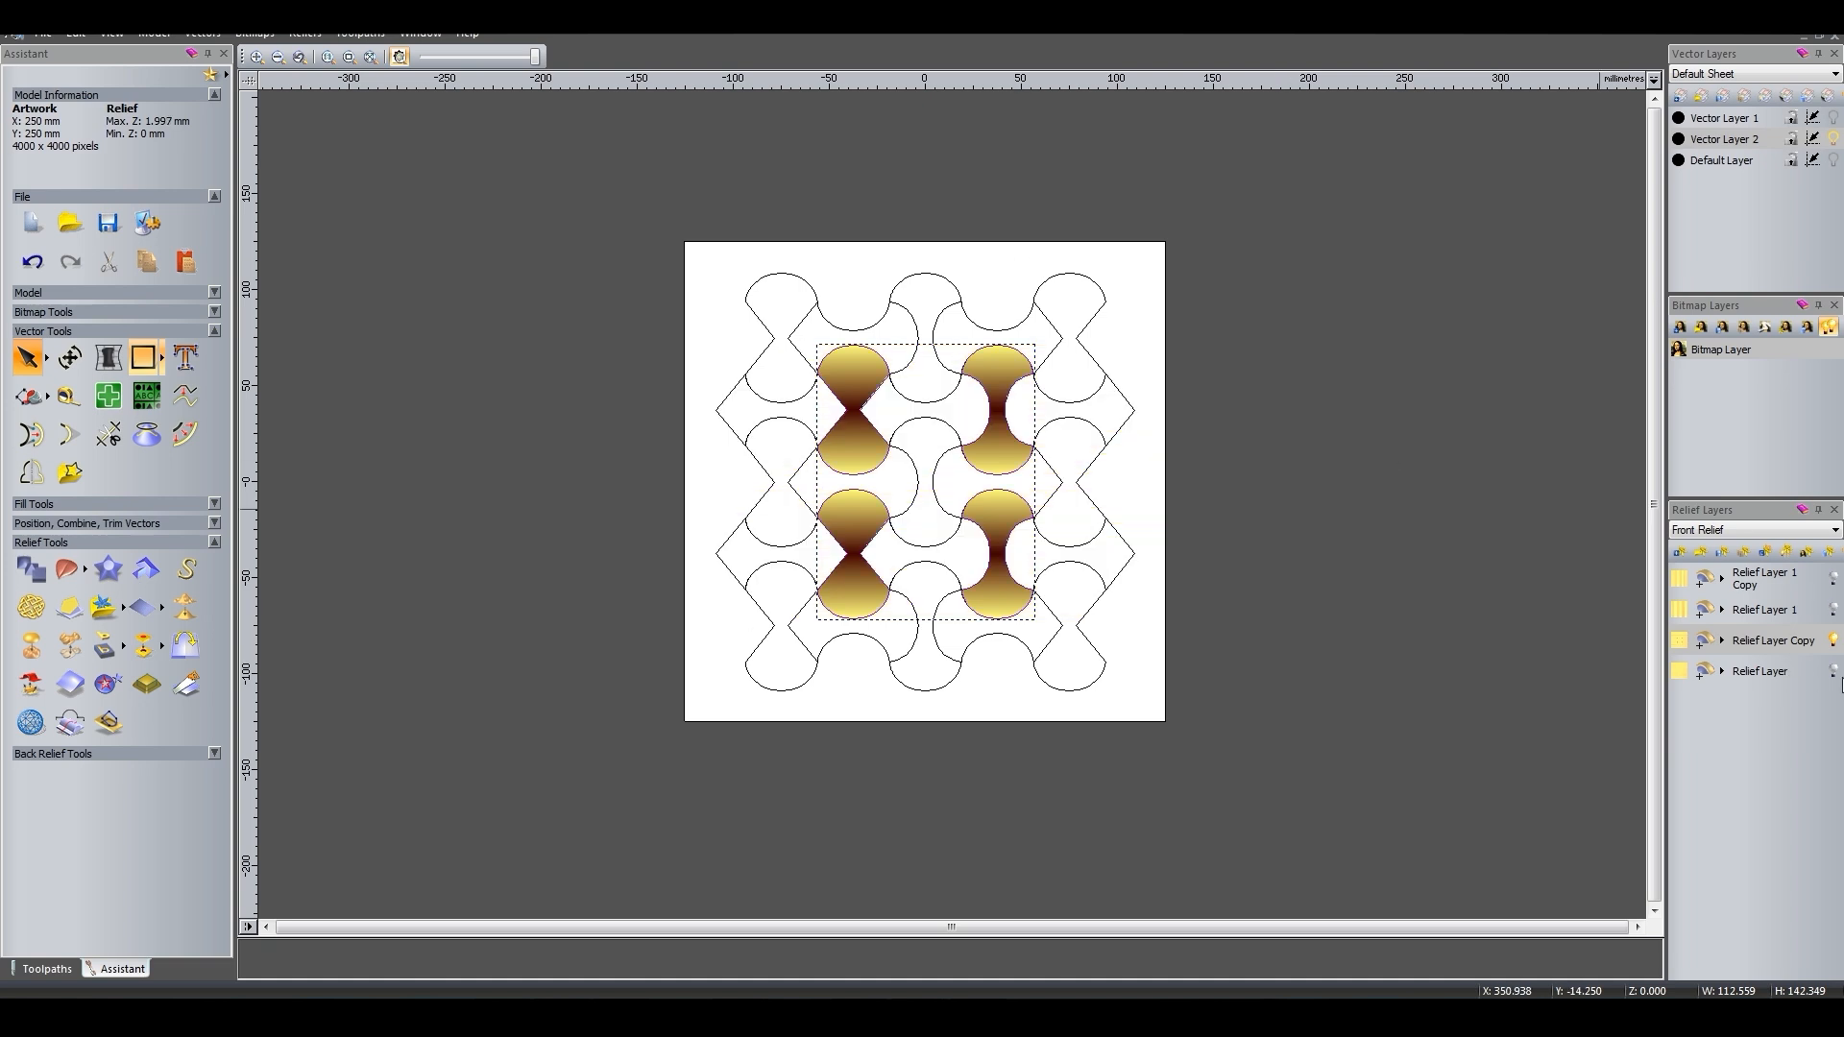
# Select the nine vertical tiles of the outer rows and columns and clear the relief outside them on Relief Layer.
pyautogui.click(1834, 672)
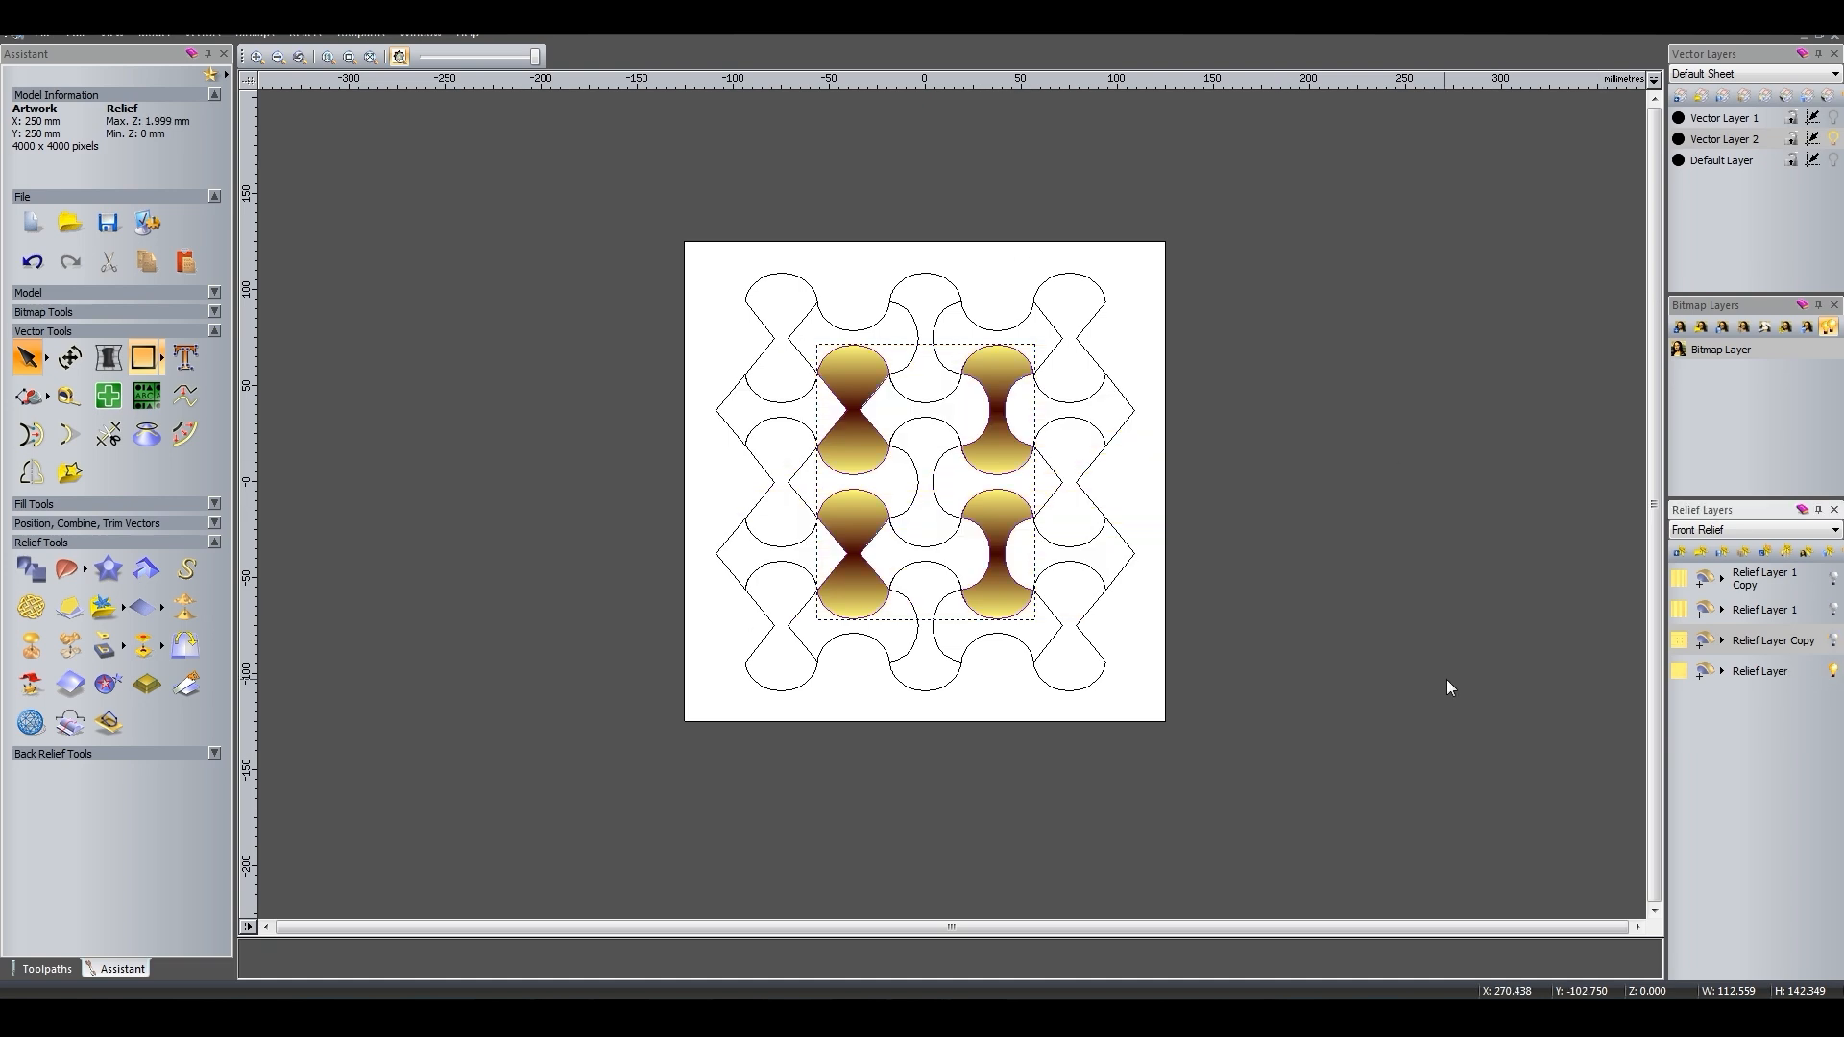
pyautogui.click(1762, 676)
pyautogui.moveTo(724, 239); pyautogui.dragTo(1112, 709)
pyautogui.keyDown('shift'); pyautogui.moveTo(879, 412); pyautogui.dragTo(980, 704); pyautogui.keyUp('shift')
pyautogui.keyDown('shift'); pyautogui.moveTo(728, 411); pyautogui.dragTo(841, 565); pyautogui.keyUp('shift')
pyautogui.keyDown('shift'); pyautogui.moveTo(732, 554); pyautogui.dragTo(832, 739); pyautogui.keyUp('shift')
pyautogui.hotkey('ctrl', 'shift', 'o')
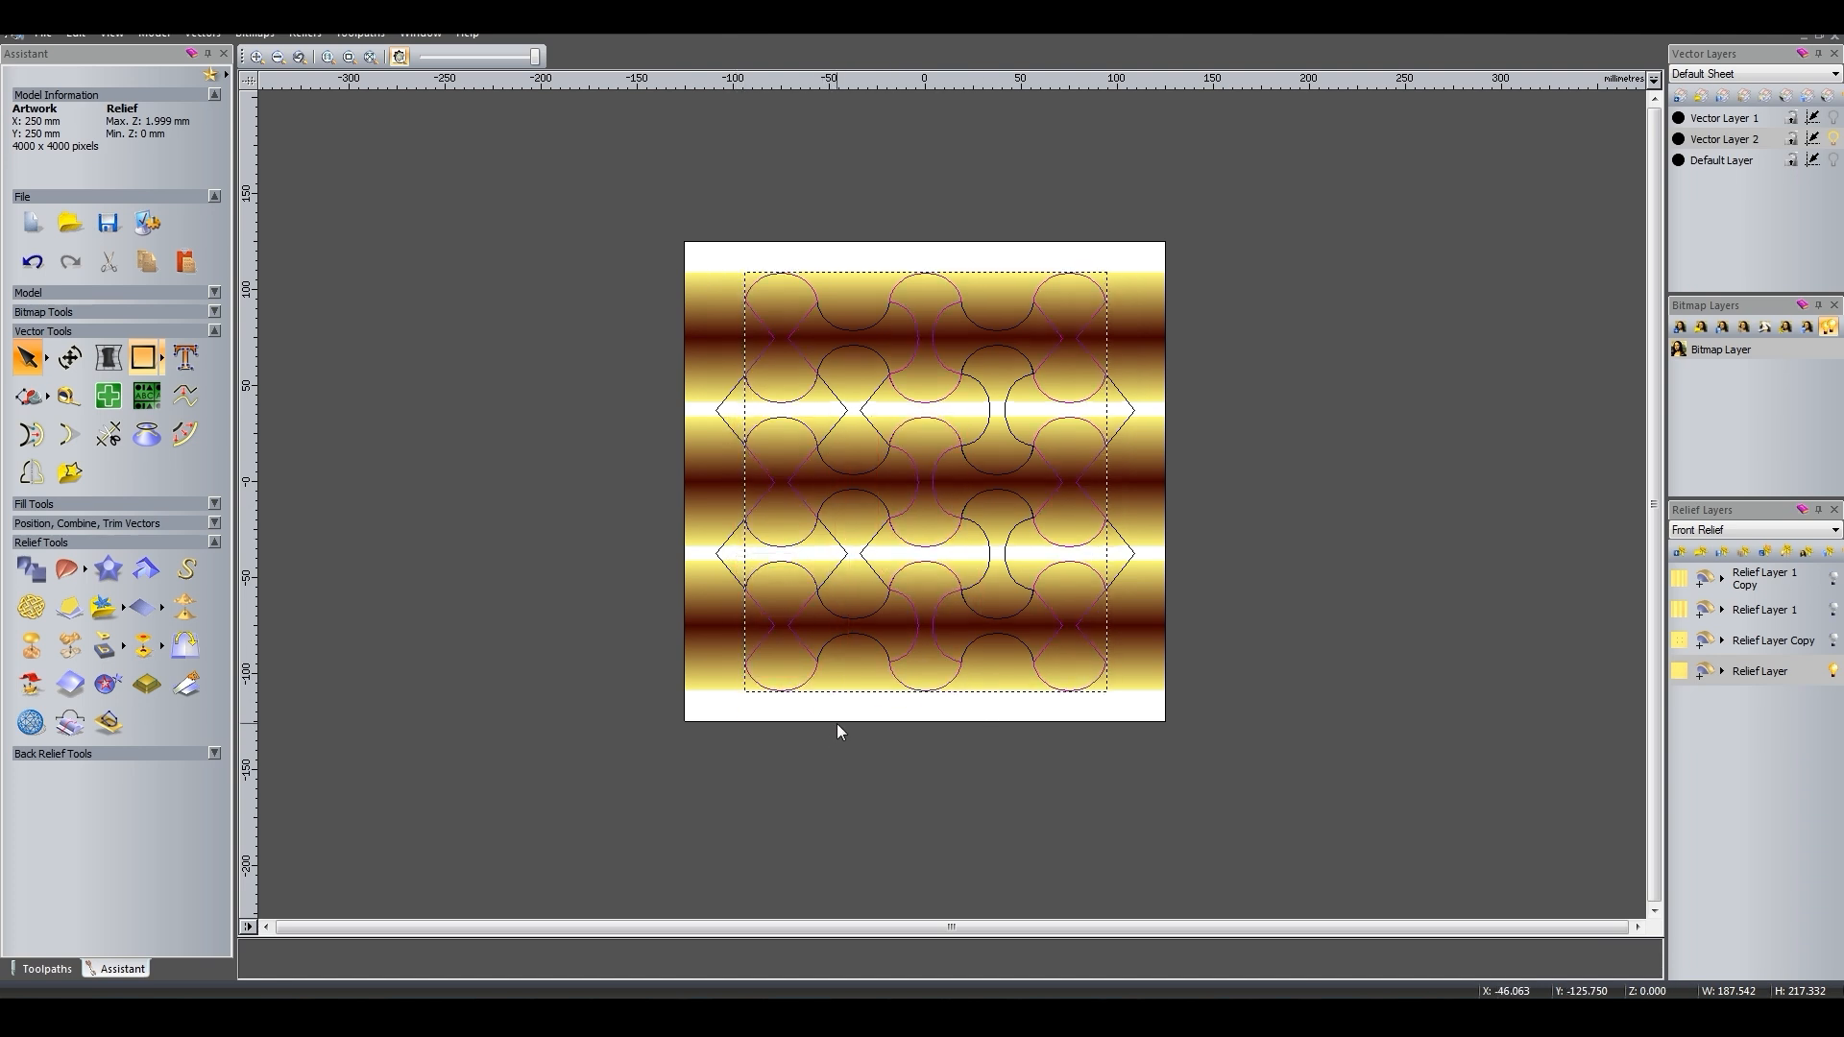
# Select the four outermost horizontal tiles and clear the relief outside them on Relief Layer 1.
pyautogui.click(1831, 641)
pyautogui.click(1833, 610)
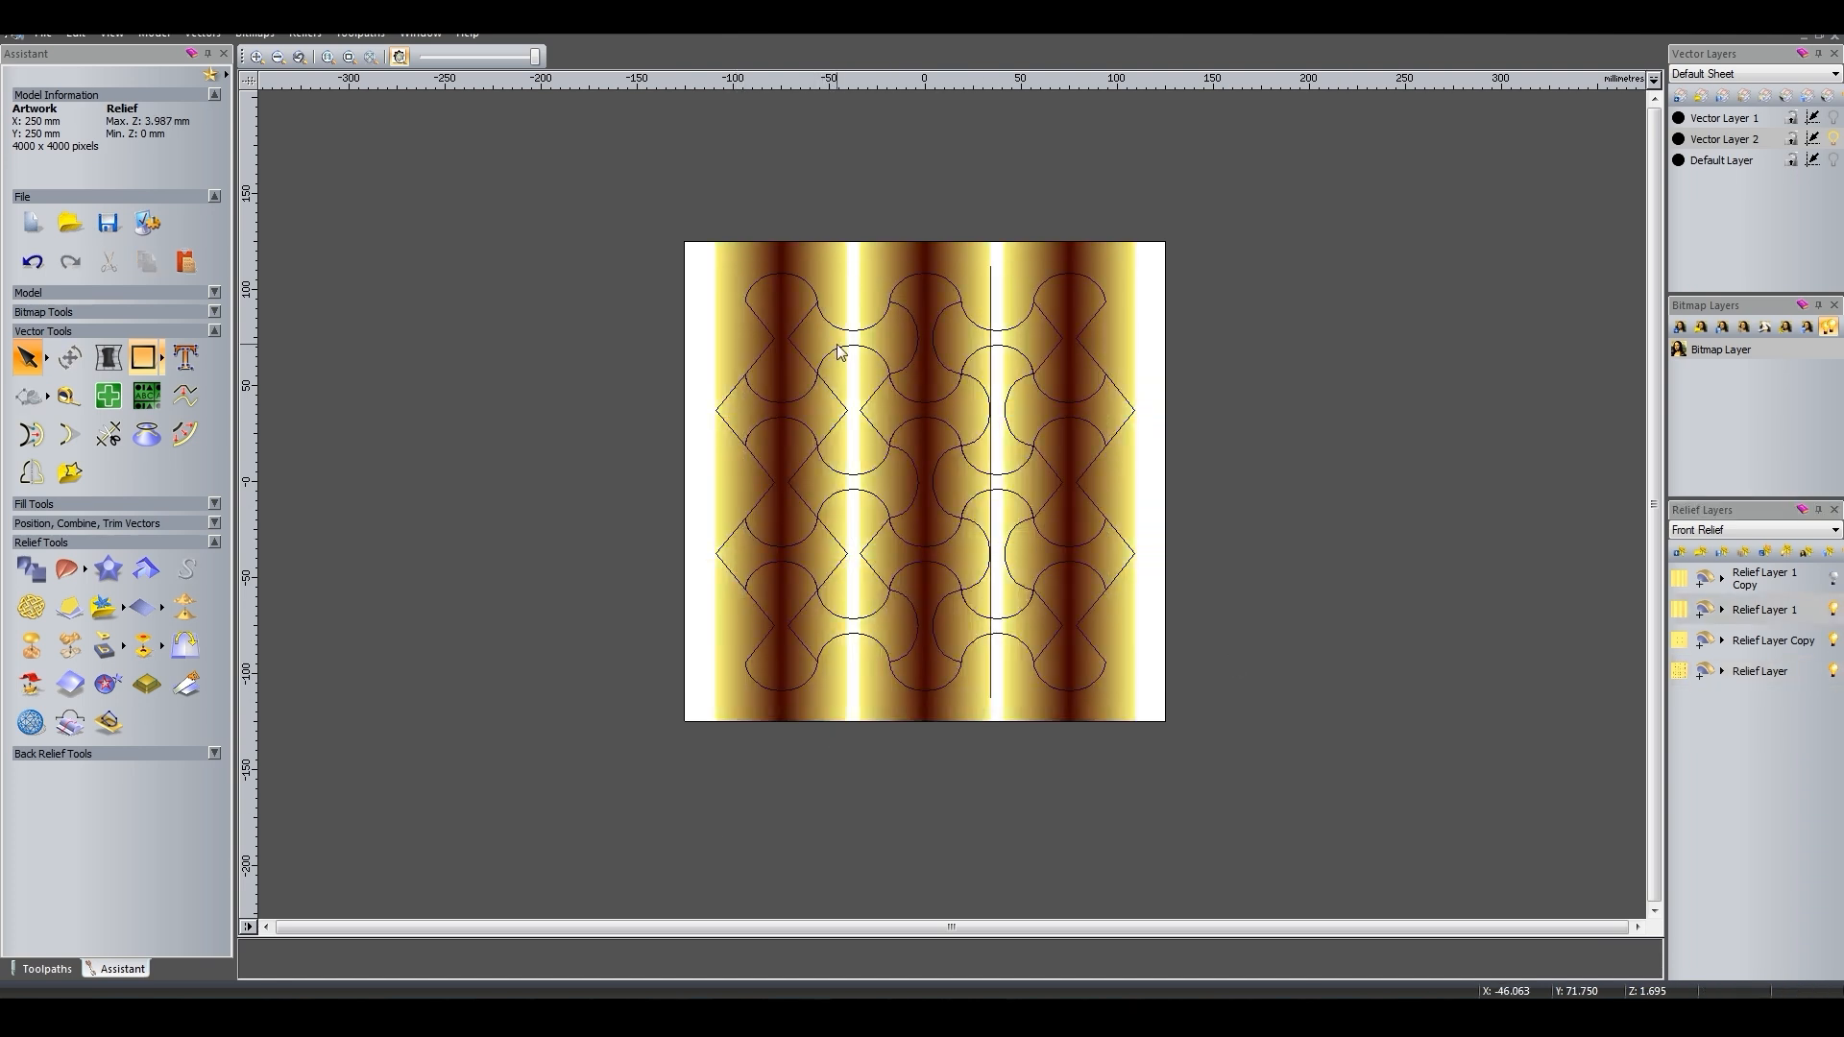
pyautogui.moveTo(711, 357); pyautogui.dragTo(856, 597)
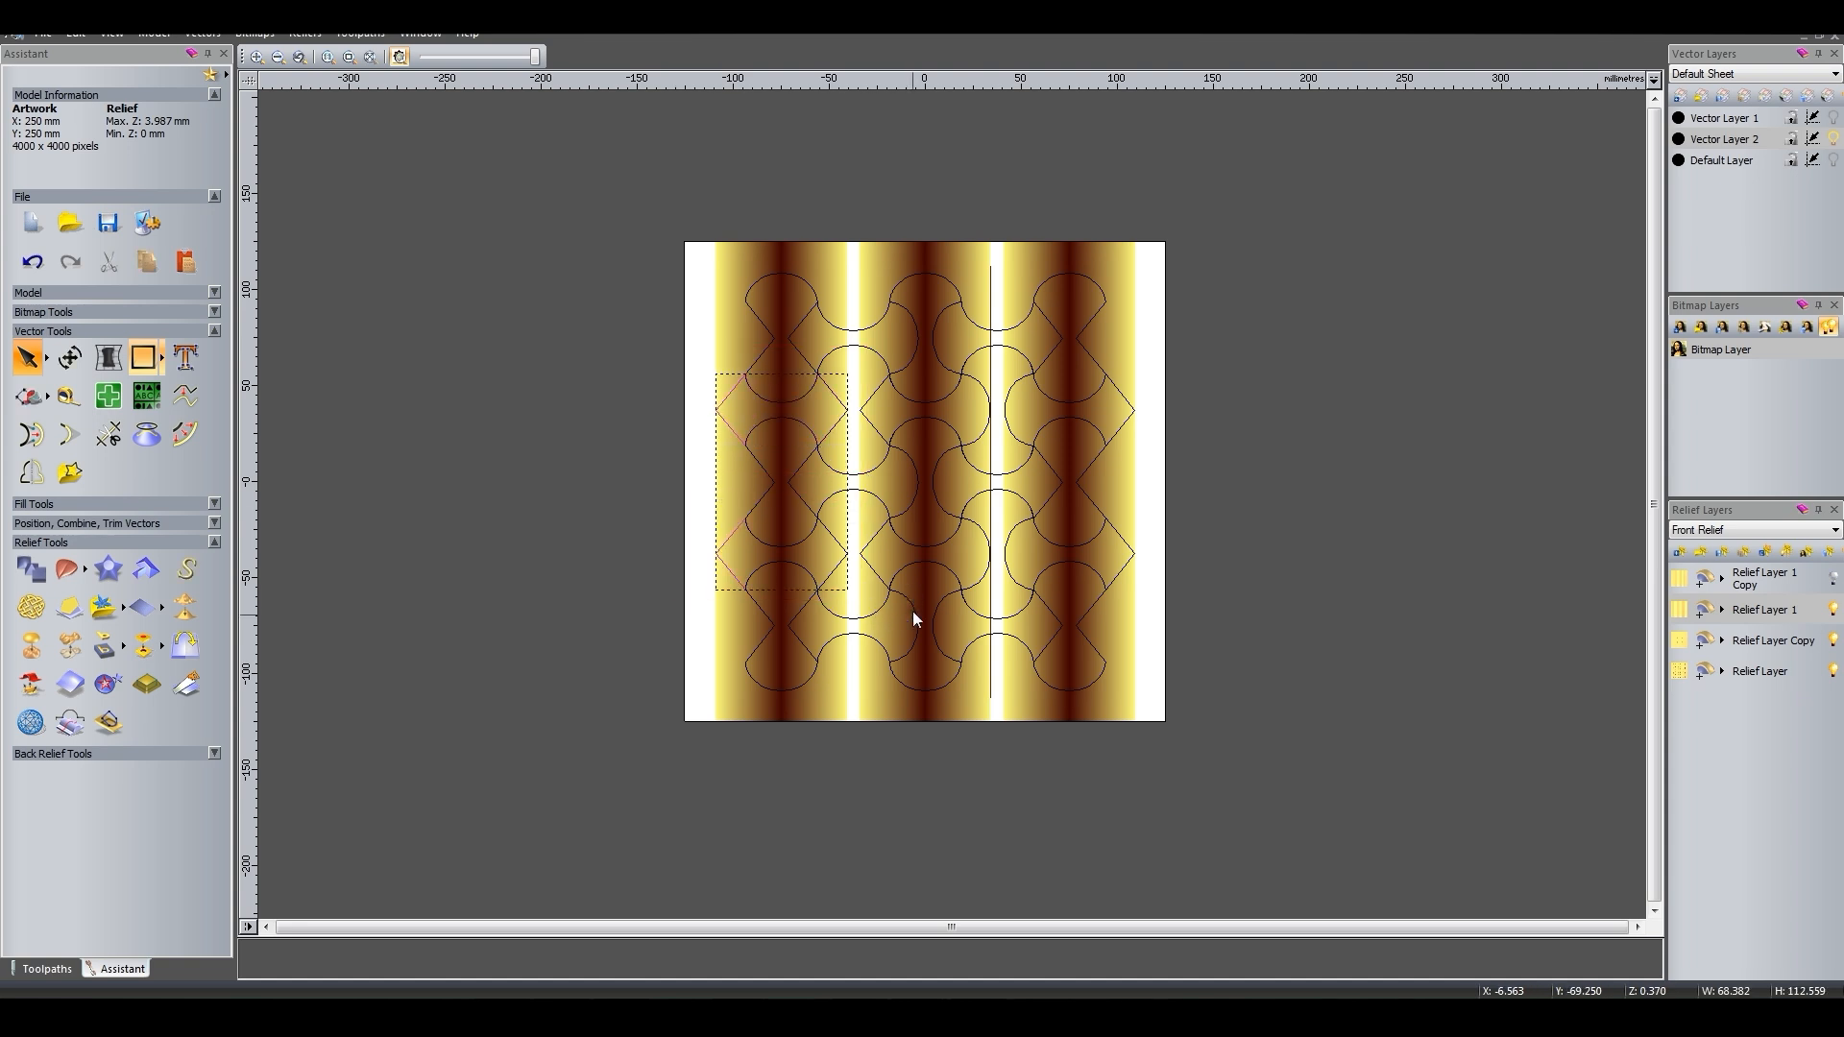
pyautogui.keyDown('shift'); pyautogui.click(1001, 521); pyautogui.keyUp('shift')
pyautogui.press('z')
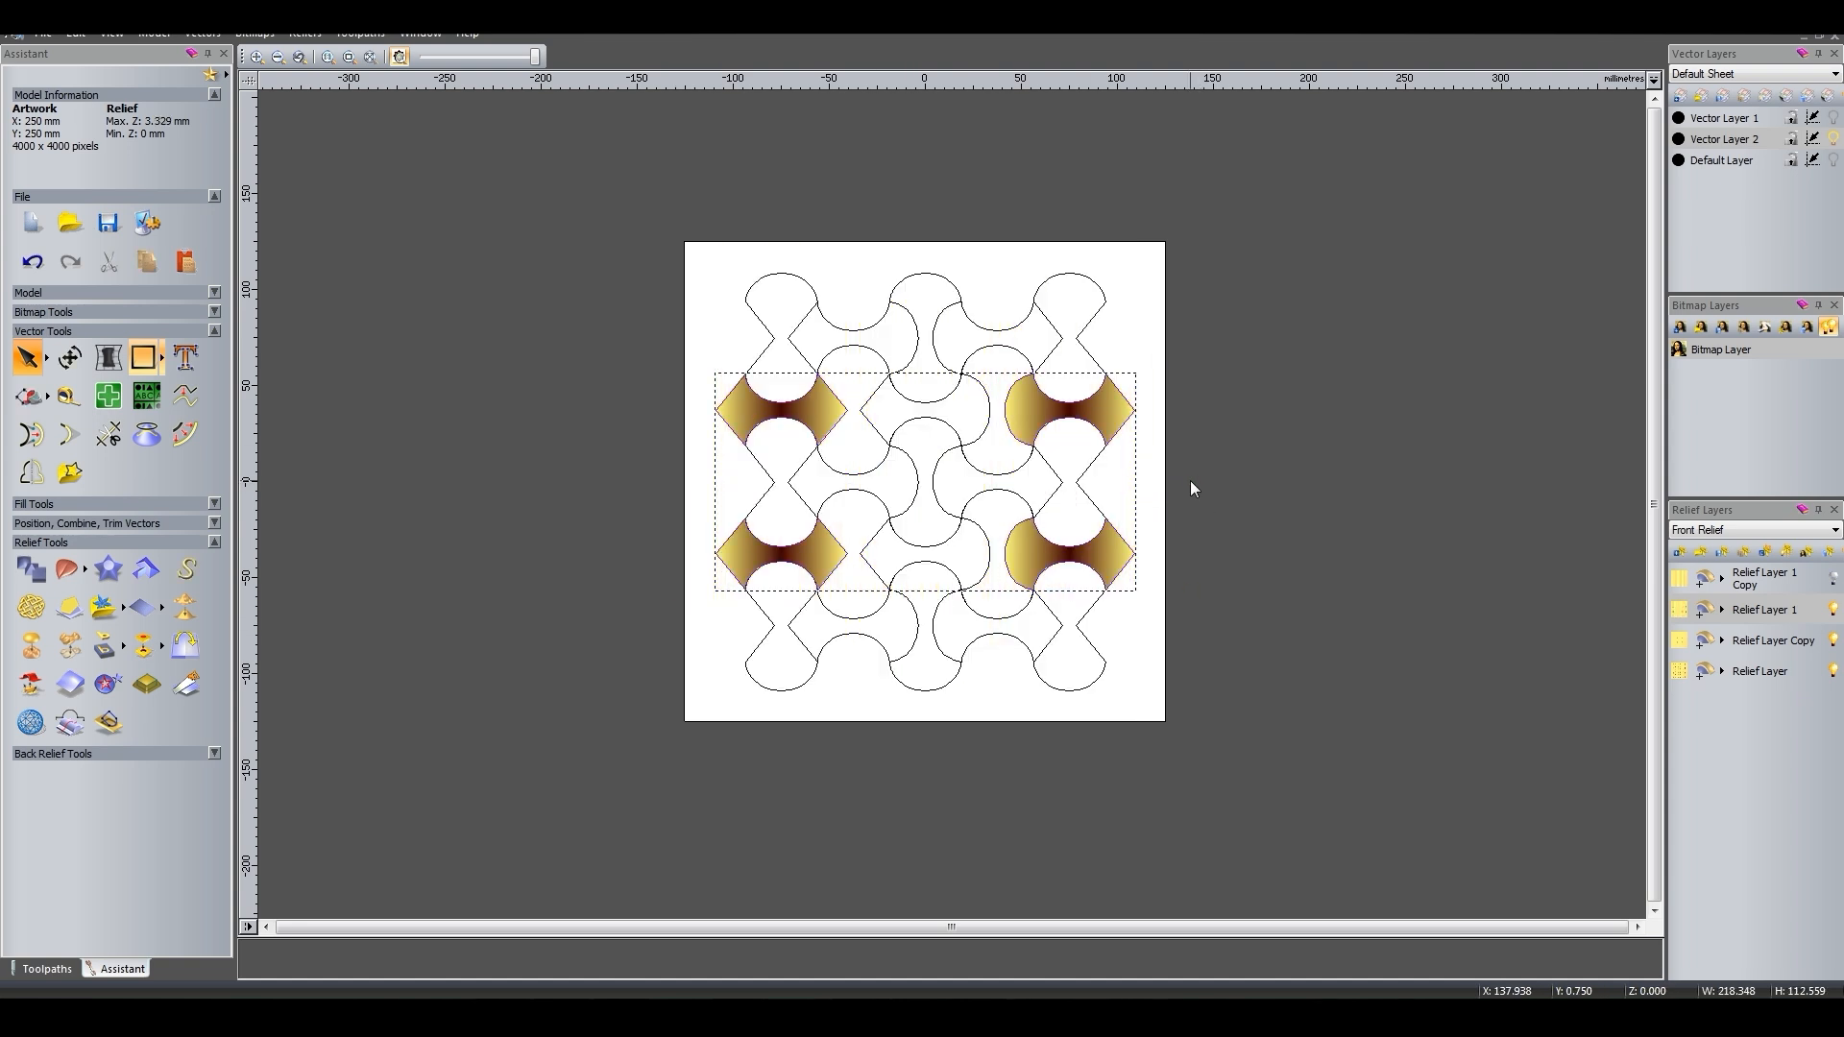
# Select the six horizontal tiles of the two inner strips and clear the relief outside them on Relief Layer 1 Copy.
pyautogui.click(1834, 579)
pyautogui.click(1767, 576)
pyautogui.click(805, 291)
pyautogui.moveTo(618, 234); pyautogui.dragTo(1212, 754)
pyautogui.keyDown('shift'); pyautogui.click(1097, 291); pyautogui.keyUp('shift')
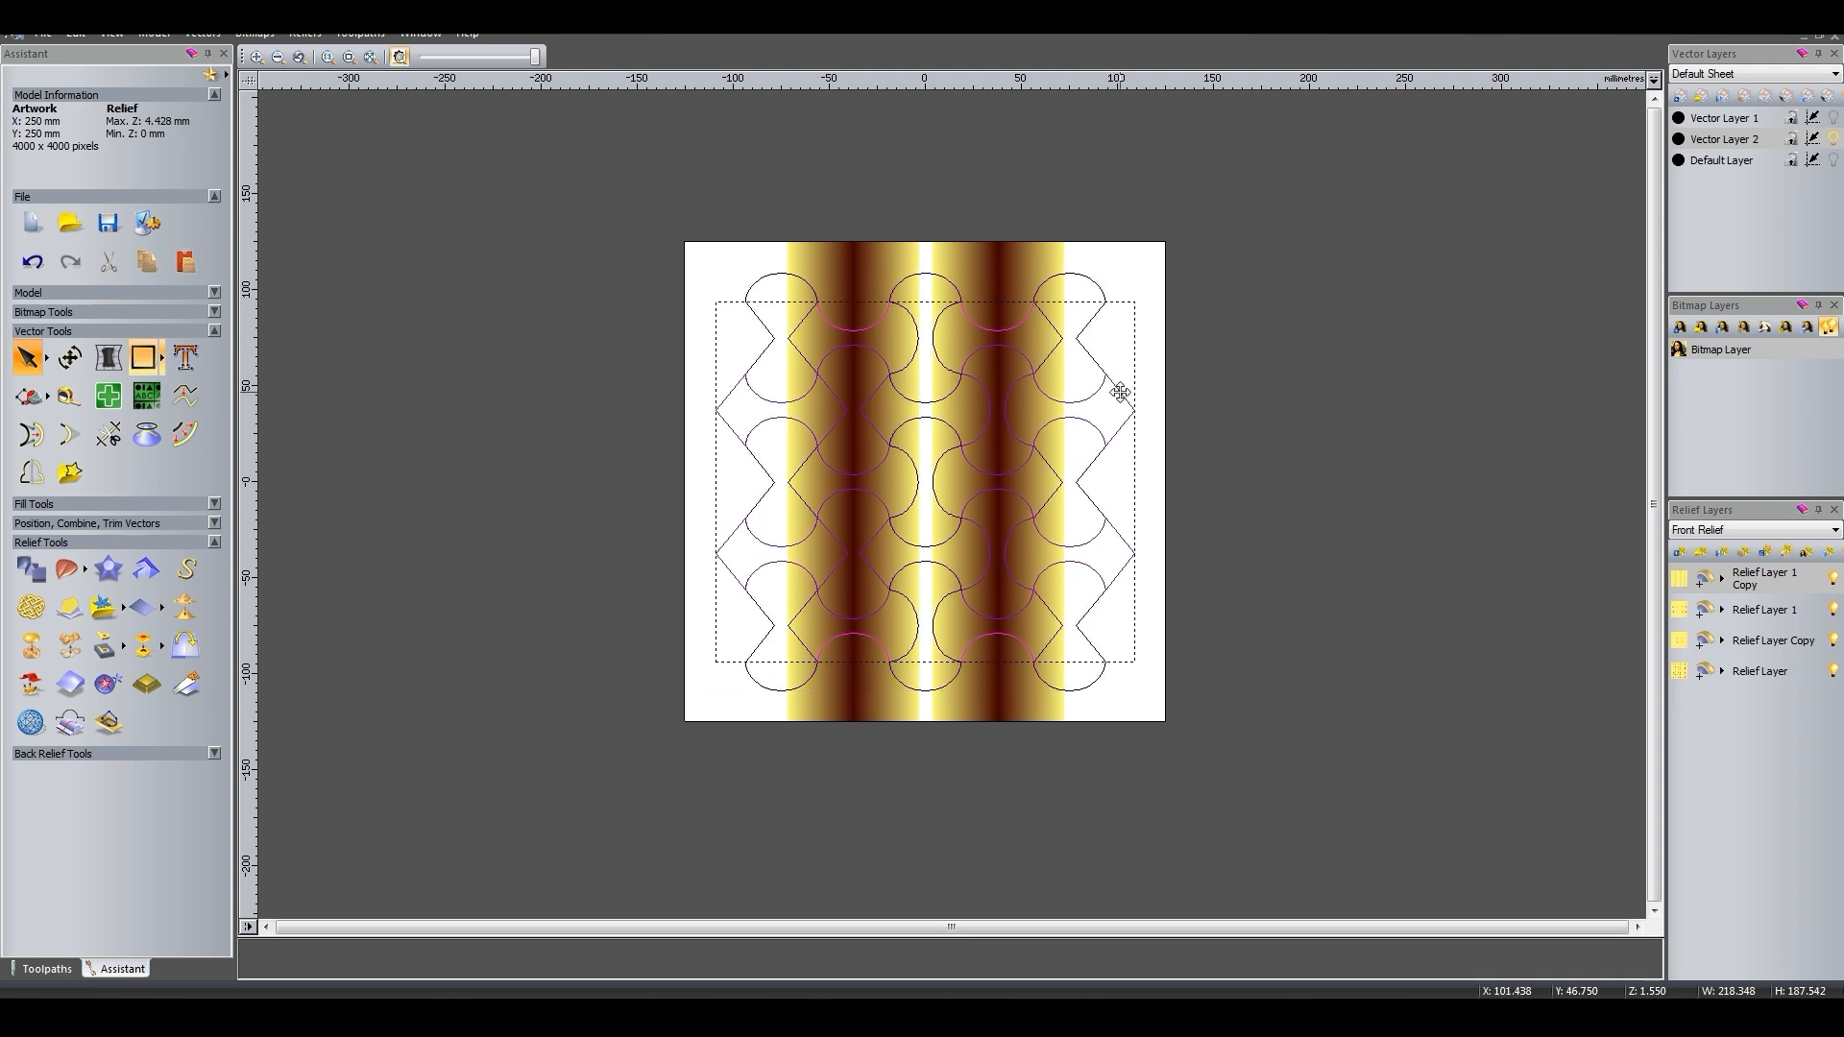
pyautogui.keyDown('shift'); pyautogui.click(1115, 387); pyautogui.keyUp('shift')
pyautogui.press('z')
pyautogui.hotkey('ctrl', 'z')
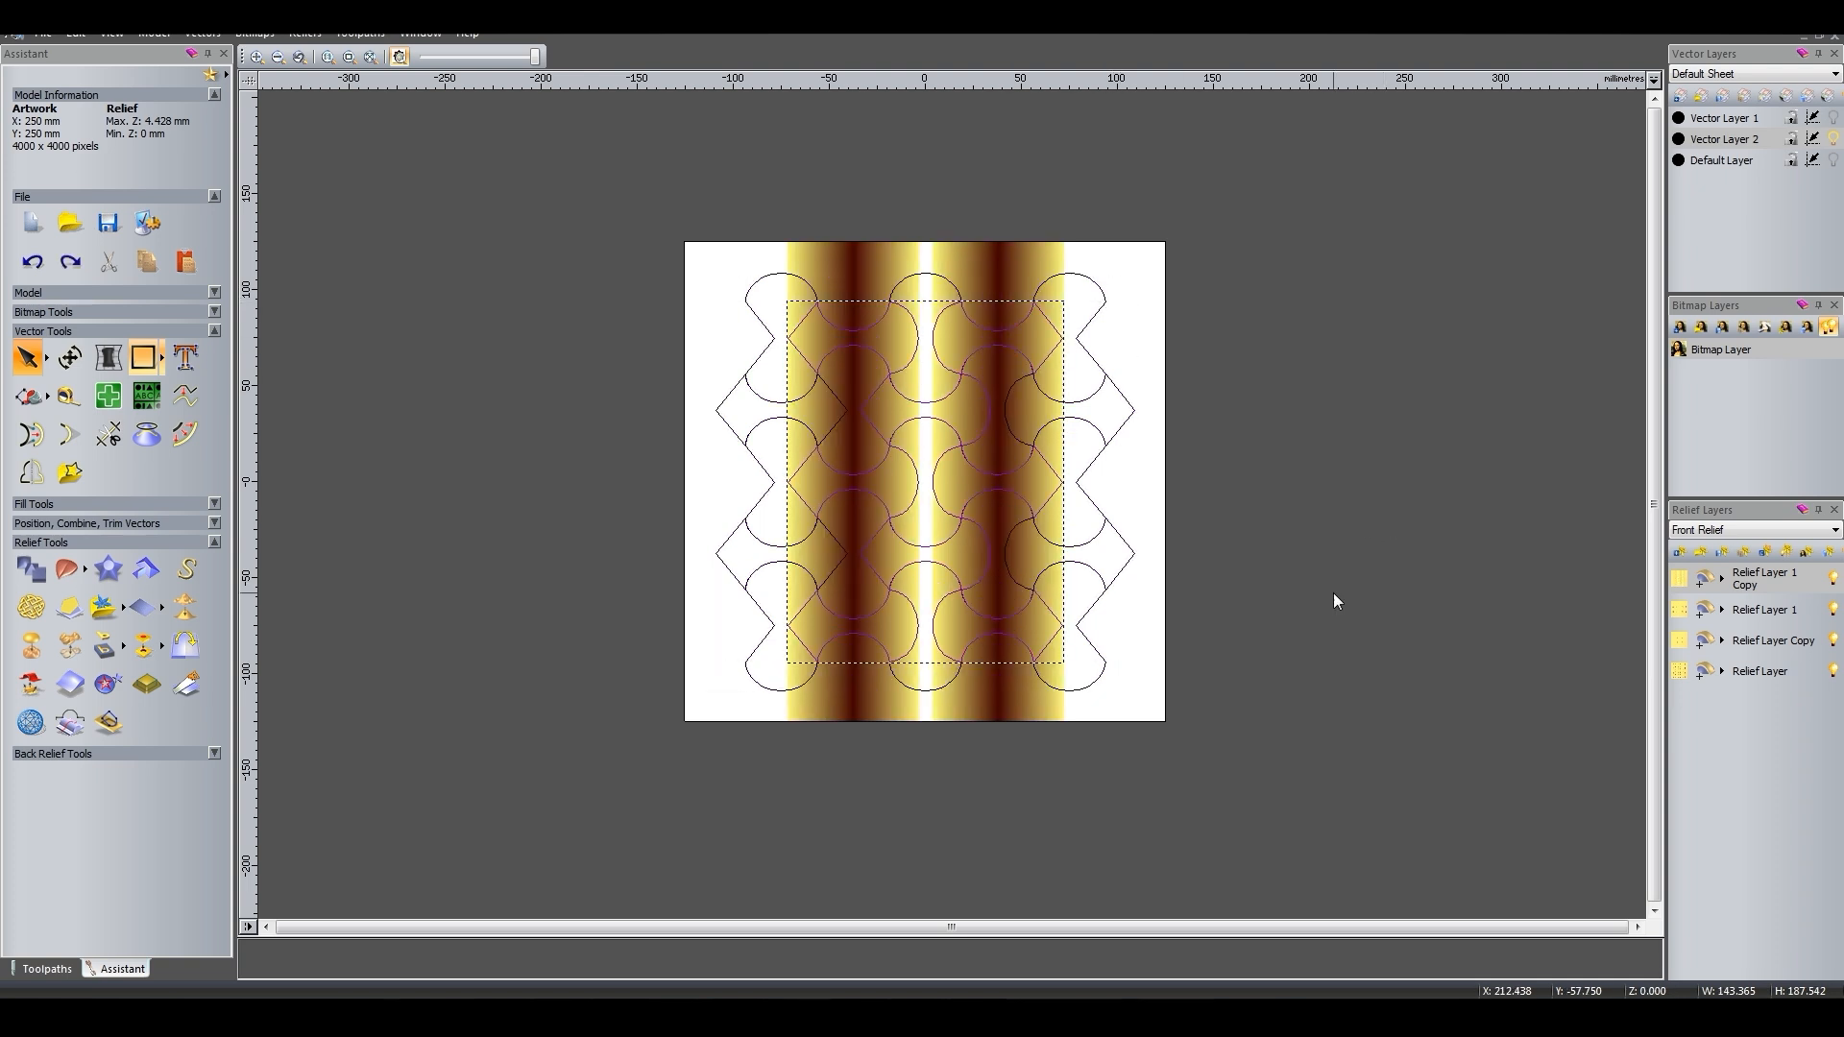
pyautogui.click(928, 480)
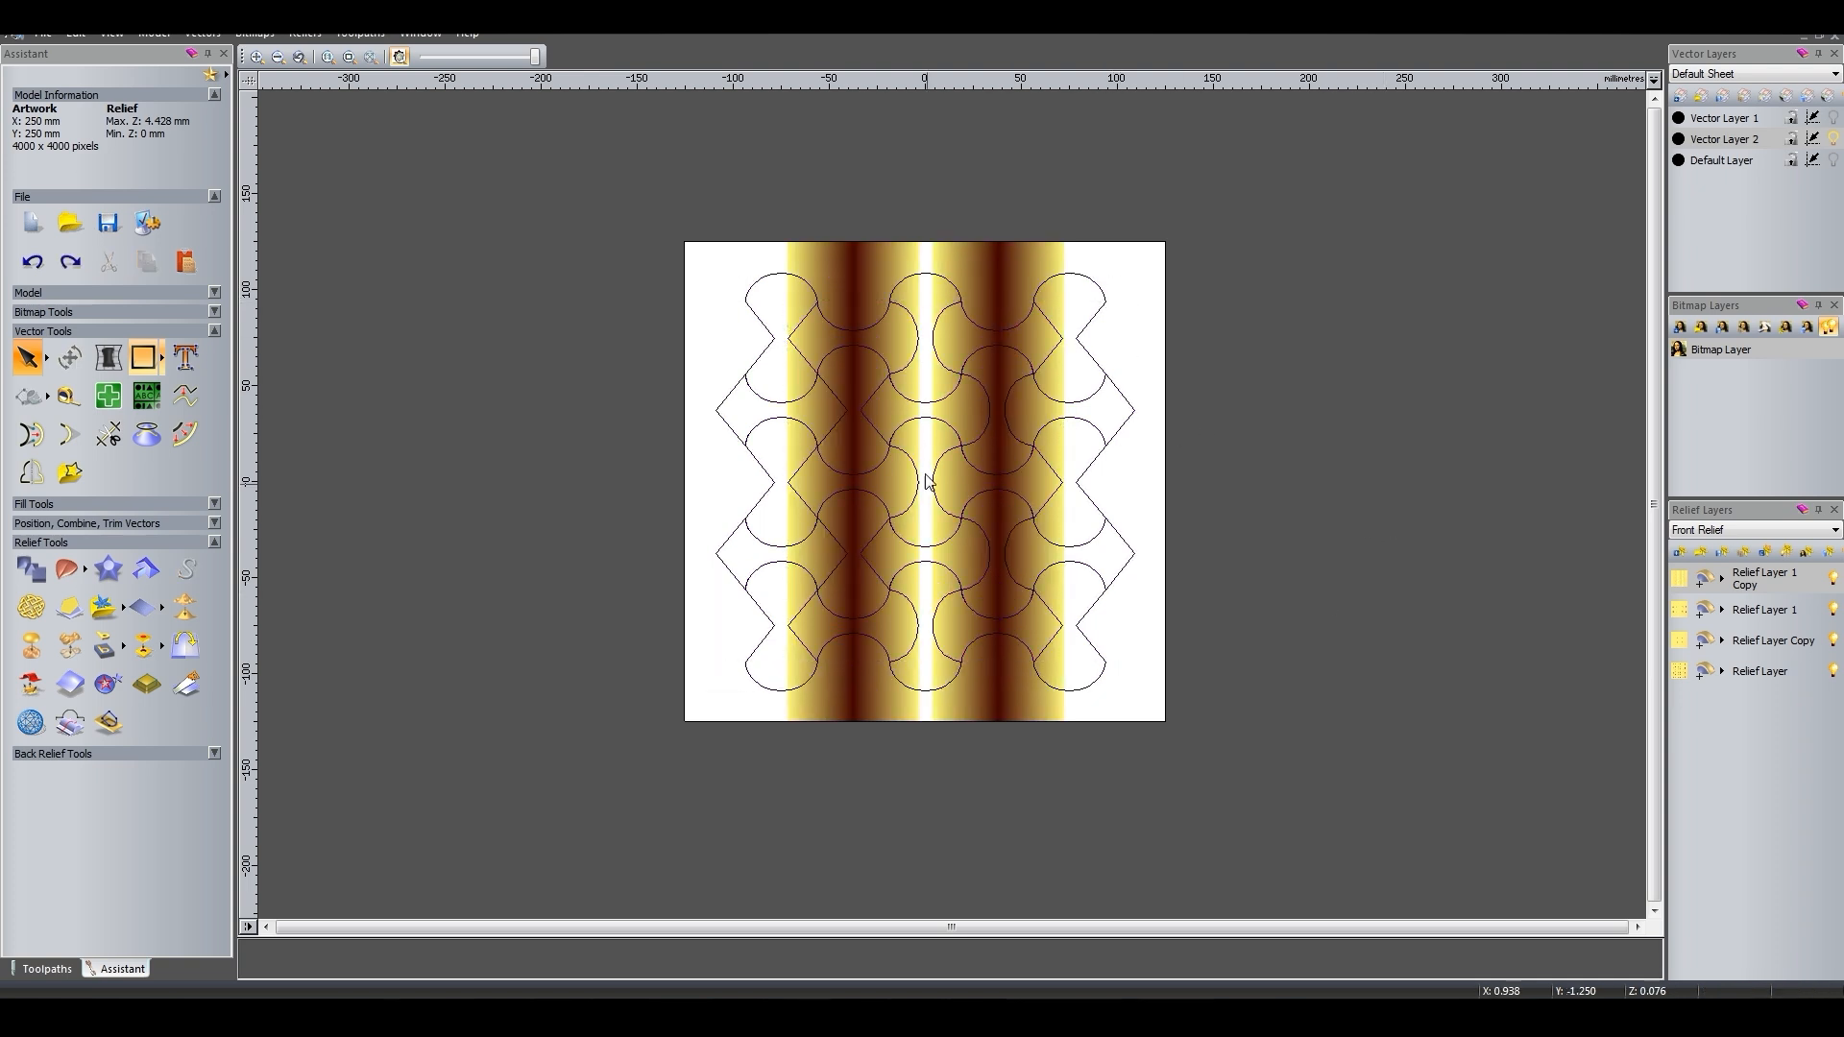
pyautogui.click(823, 310)
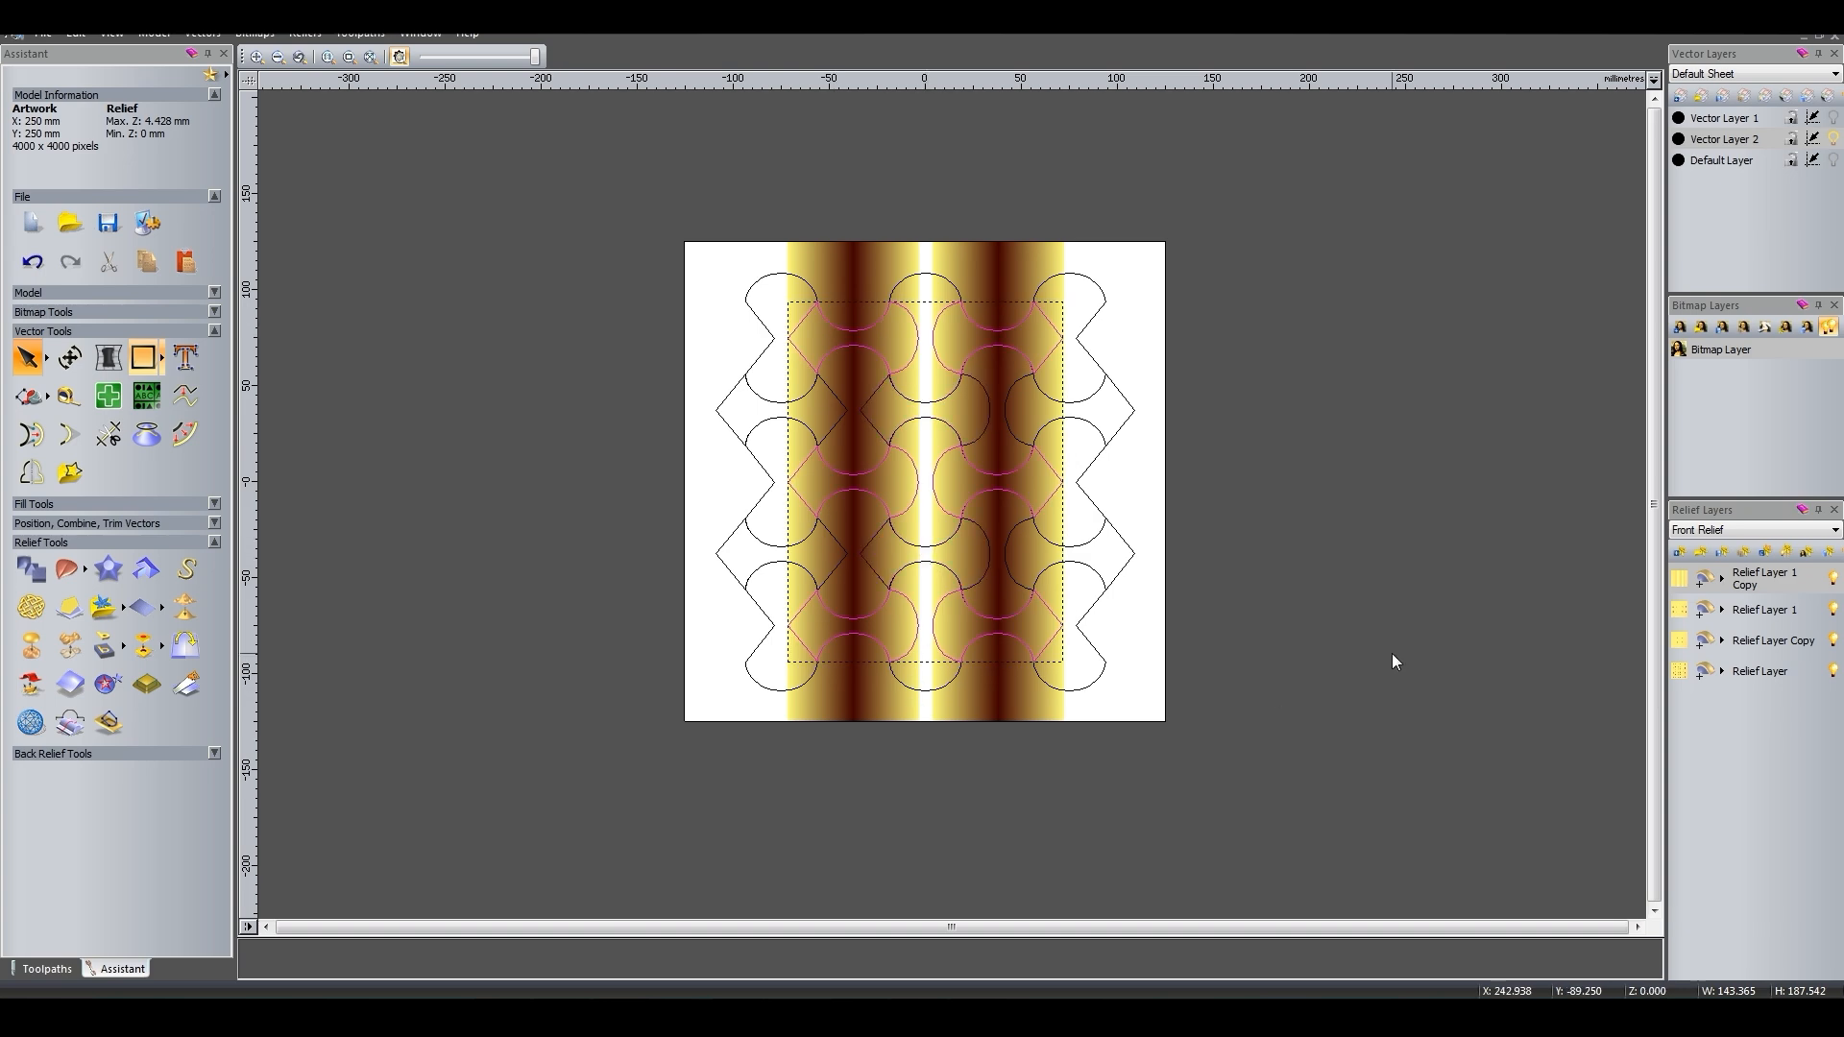
pyautogui.press('z')
# In the 3D view, change the combine mode of Relief Layer 1 Copy, Relief Layer 1 and Relief Layer Copy.
pyautogui.press('F3')
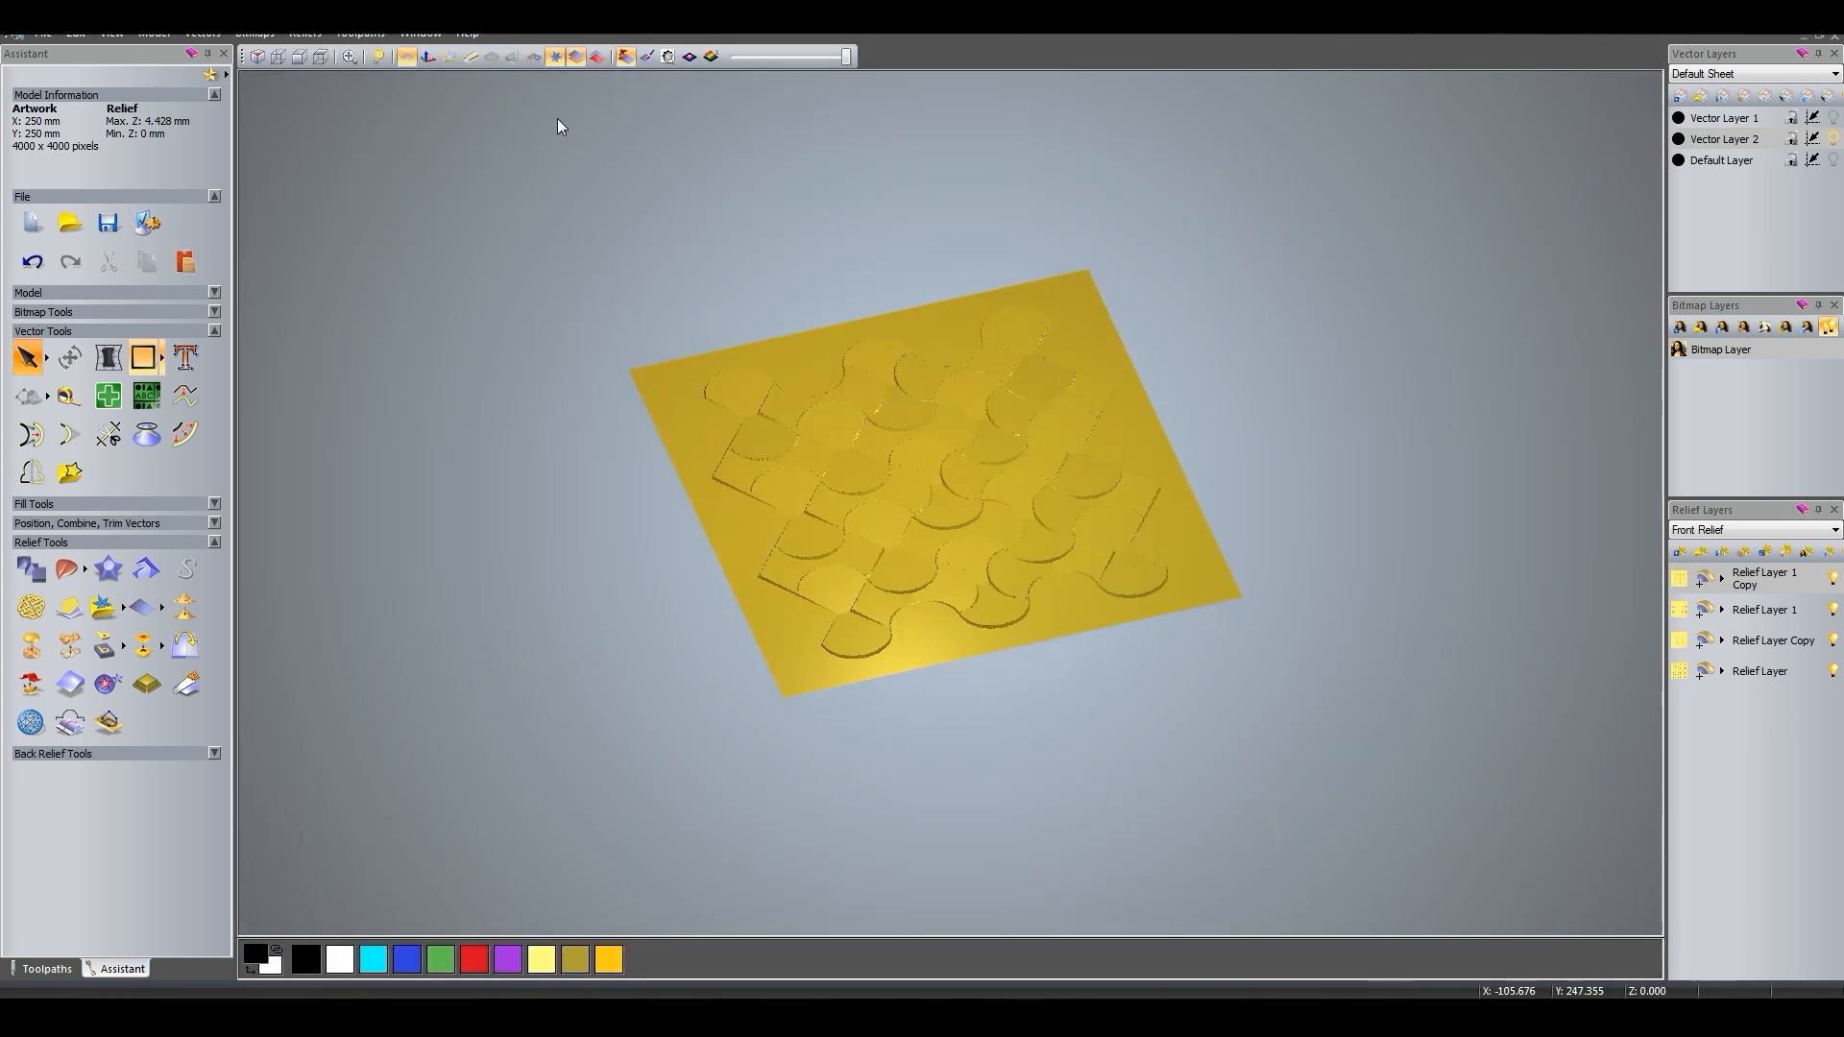
pyautogui.scroll(5, 1022, 451)
pyautogui.moveTo(1036, 452); pyautogui.dragTo(1225, 432)
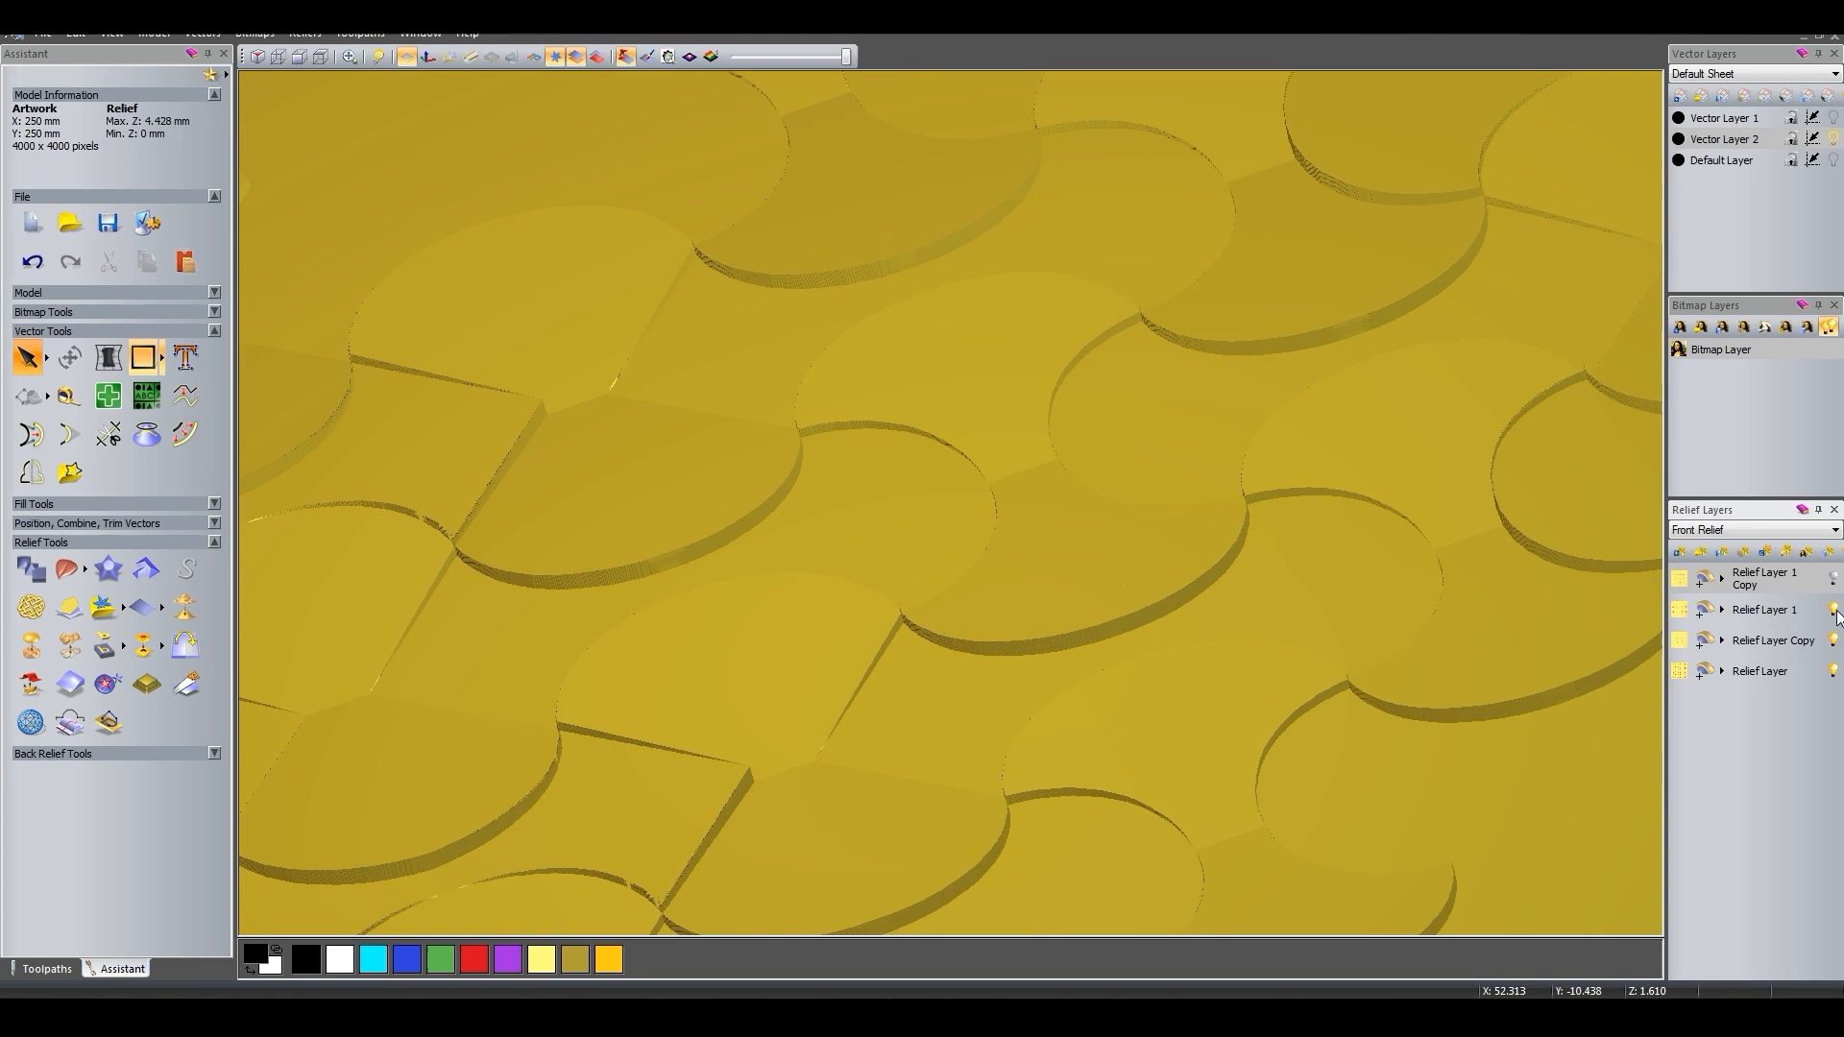
pyautogui.click(1708, 581)
pyautogui.click(1707, 611)
pyautogui.click(1706, 641)
pyautogui.scroll(-5, 1133, 522)
pyautogui.moveTo(1134, 522); pyautogui.dragTo(1158, 573)
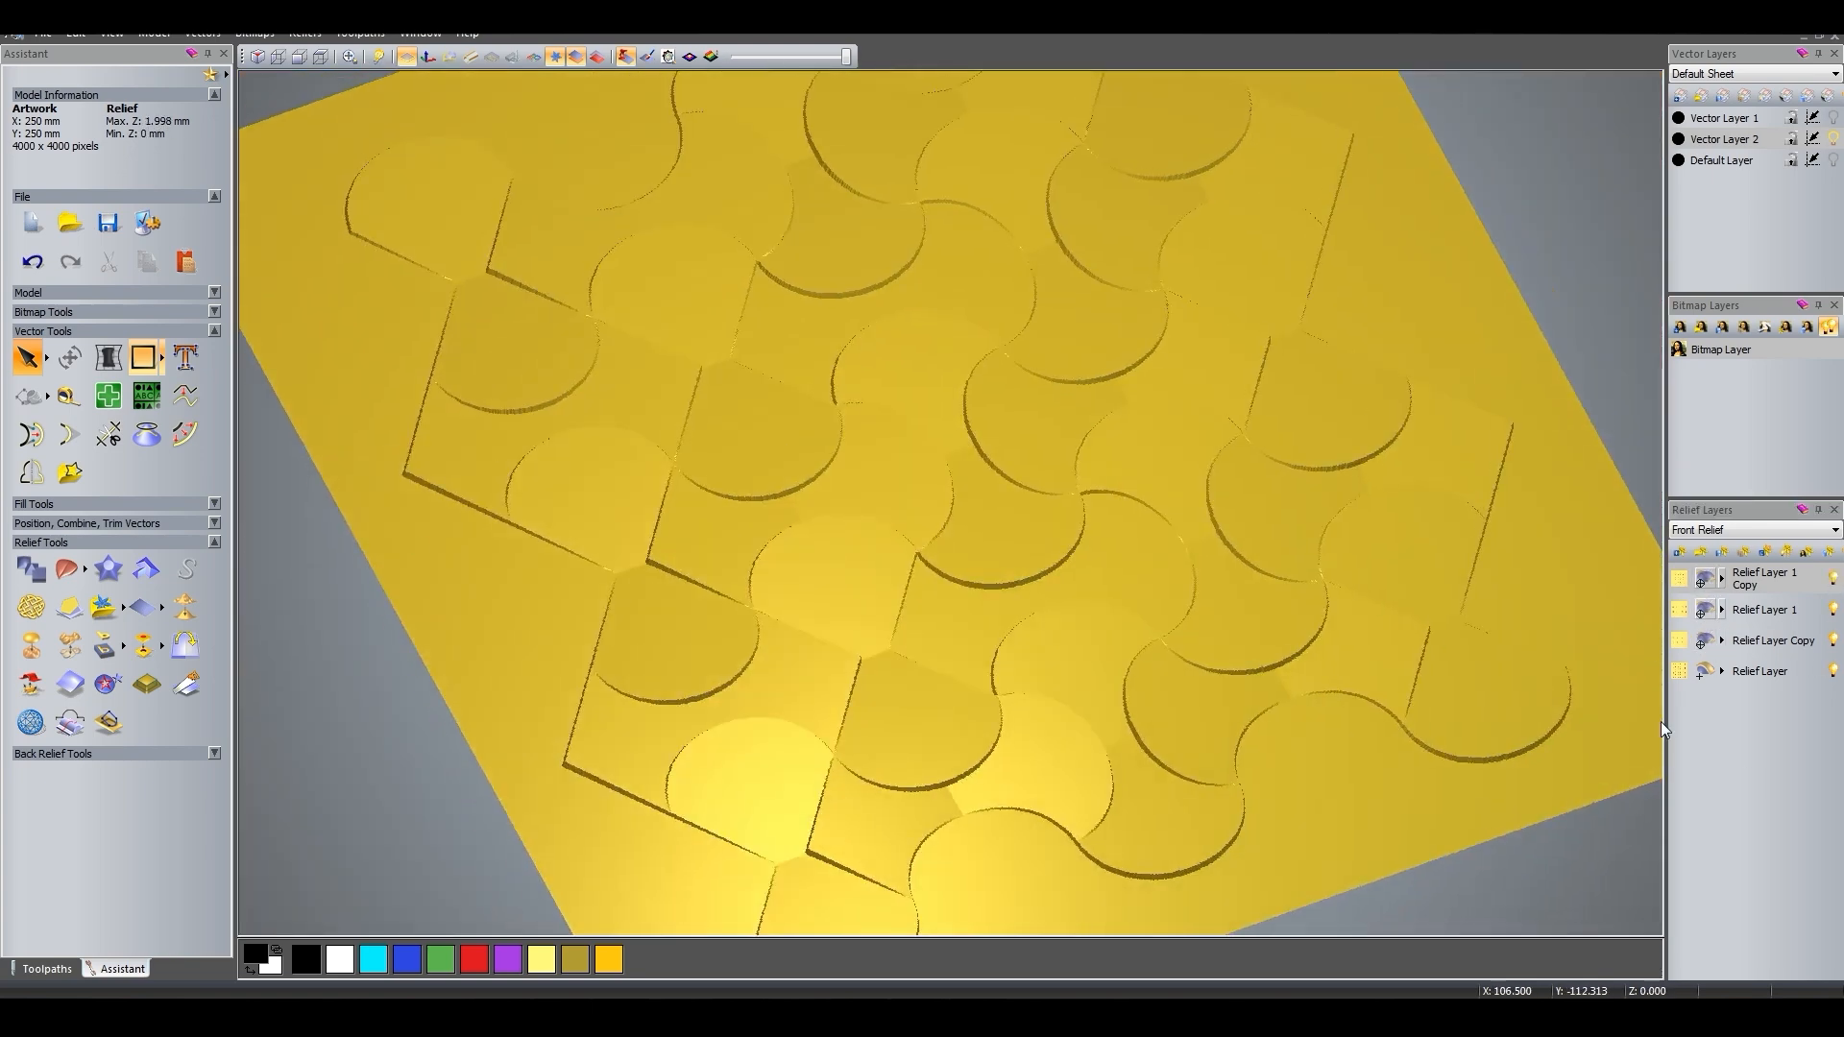
# Scale the four tile relief layers to a height of 2 mm each.
pyautogui.click(1759, 672)
pyautogui.click(71, 647)
pyautogui.moveTo(426, 468); pyautogui.dragTo(444, 466)
pyautogui.click(1777, 642)
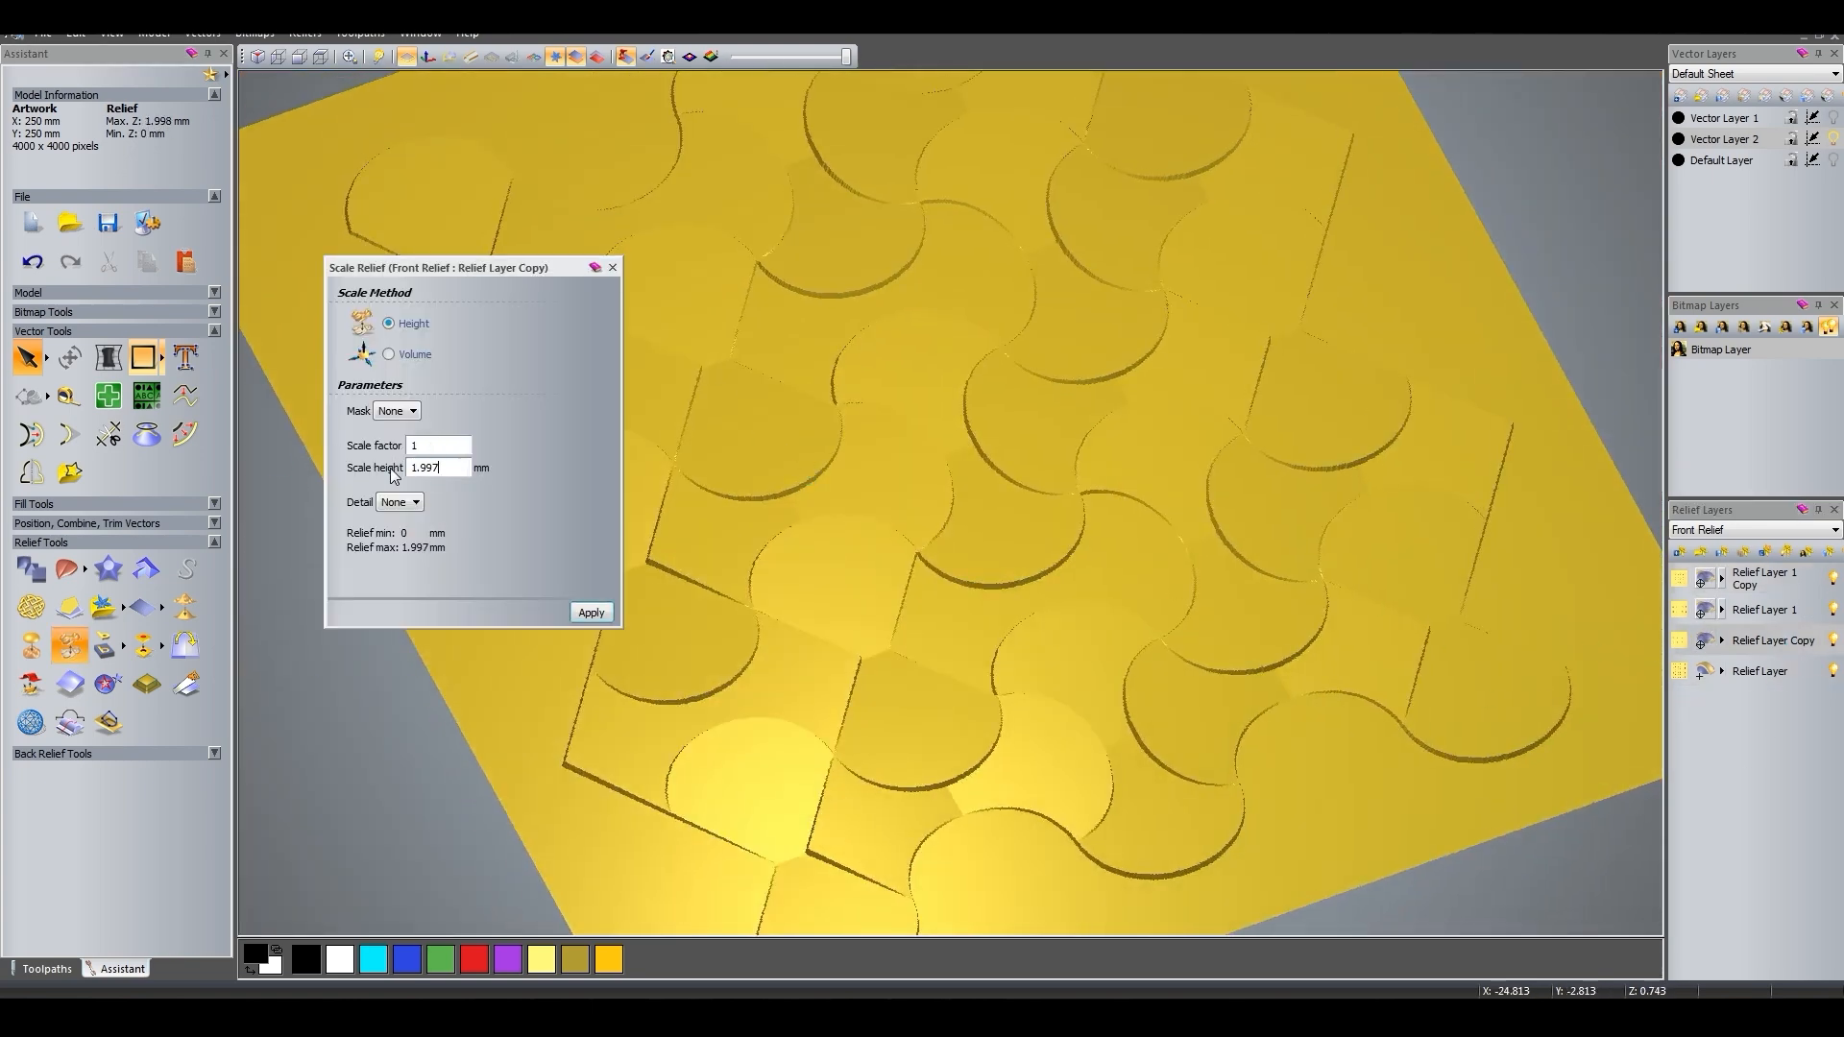
pyautogui.click(1764, 577)
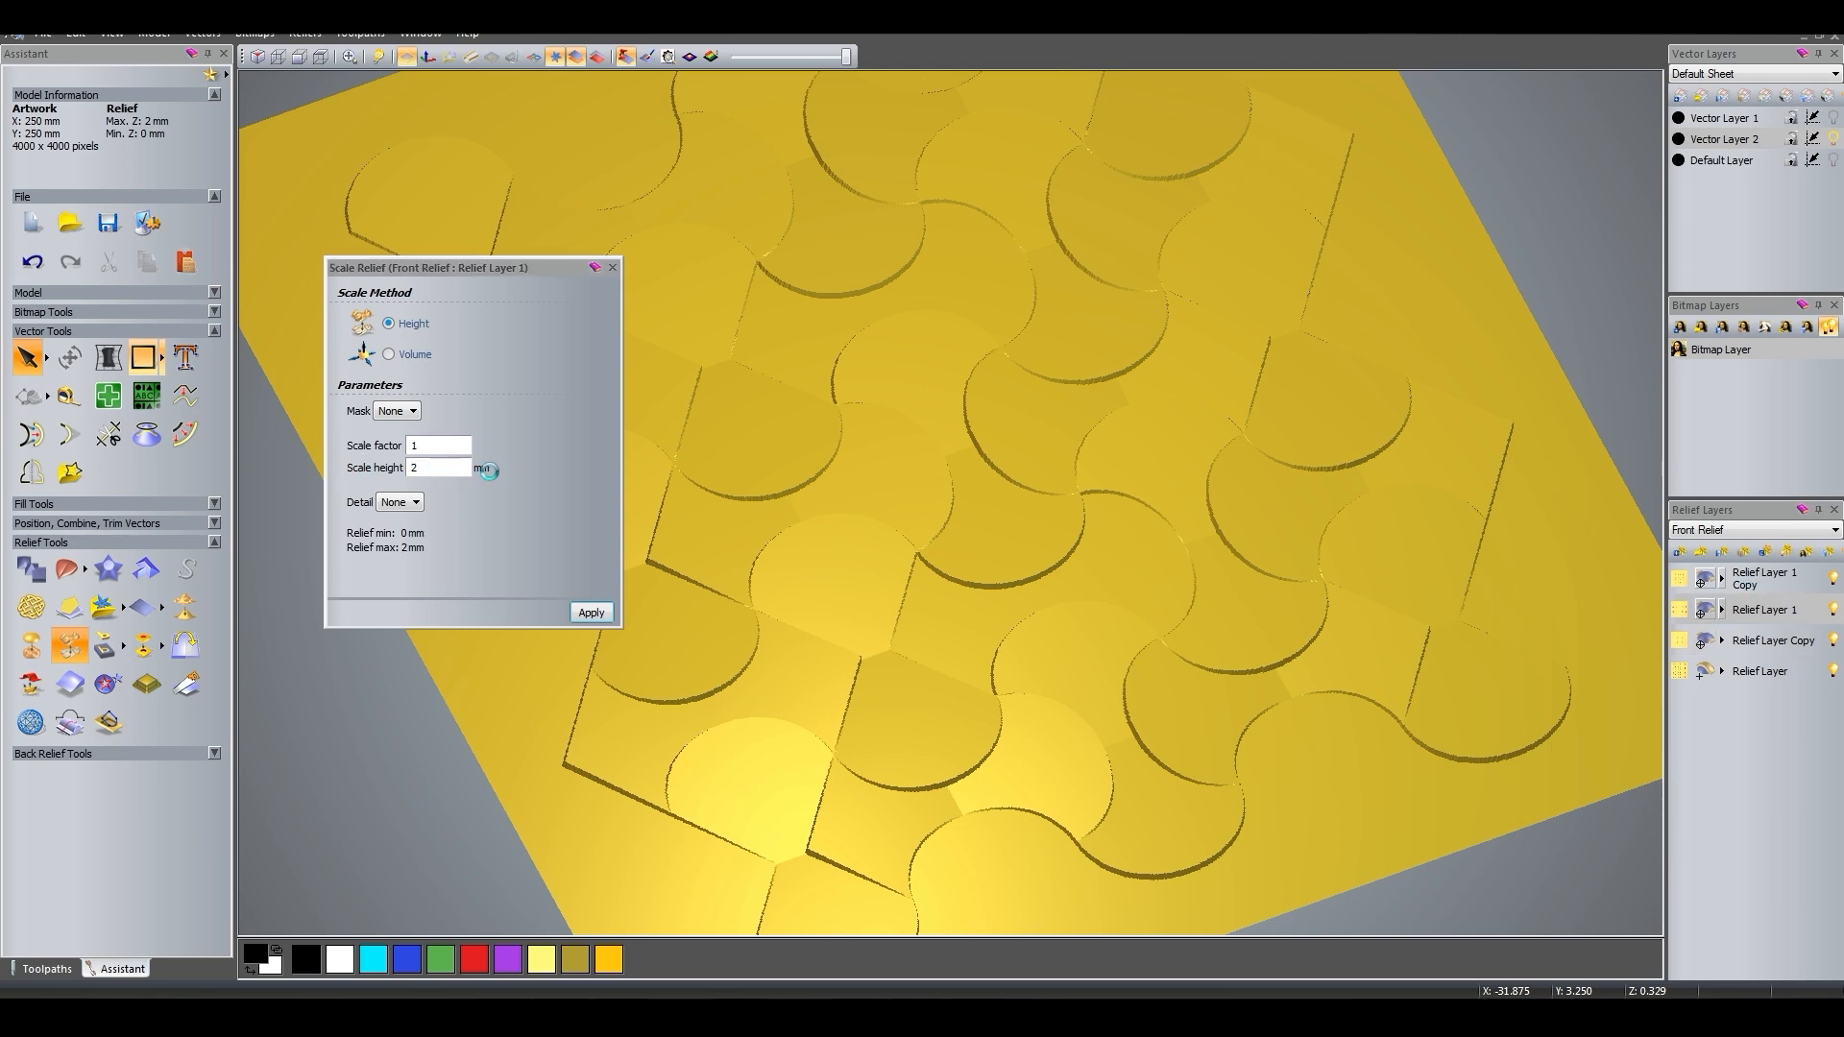
pyautogui.click(613, 267)
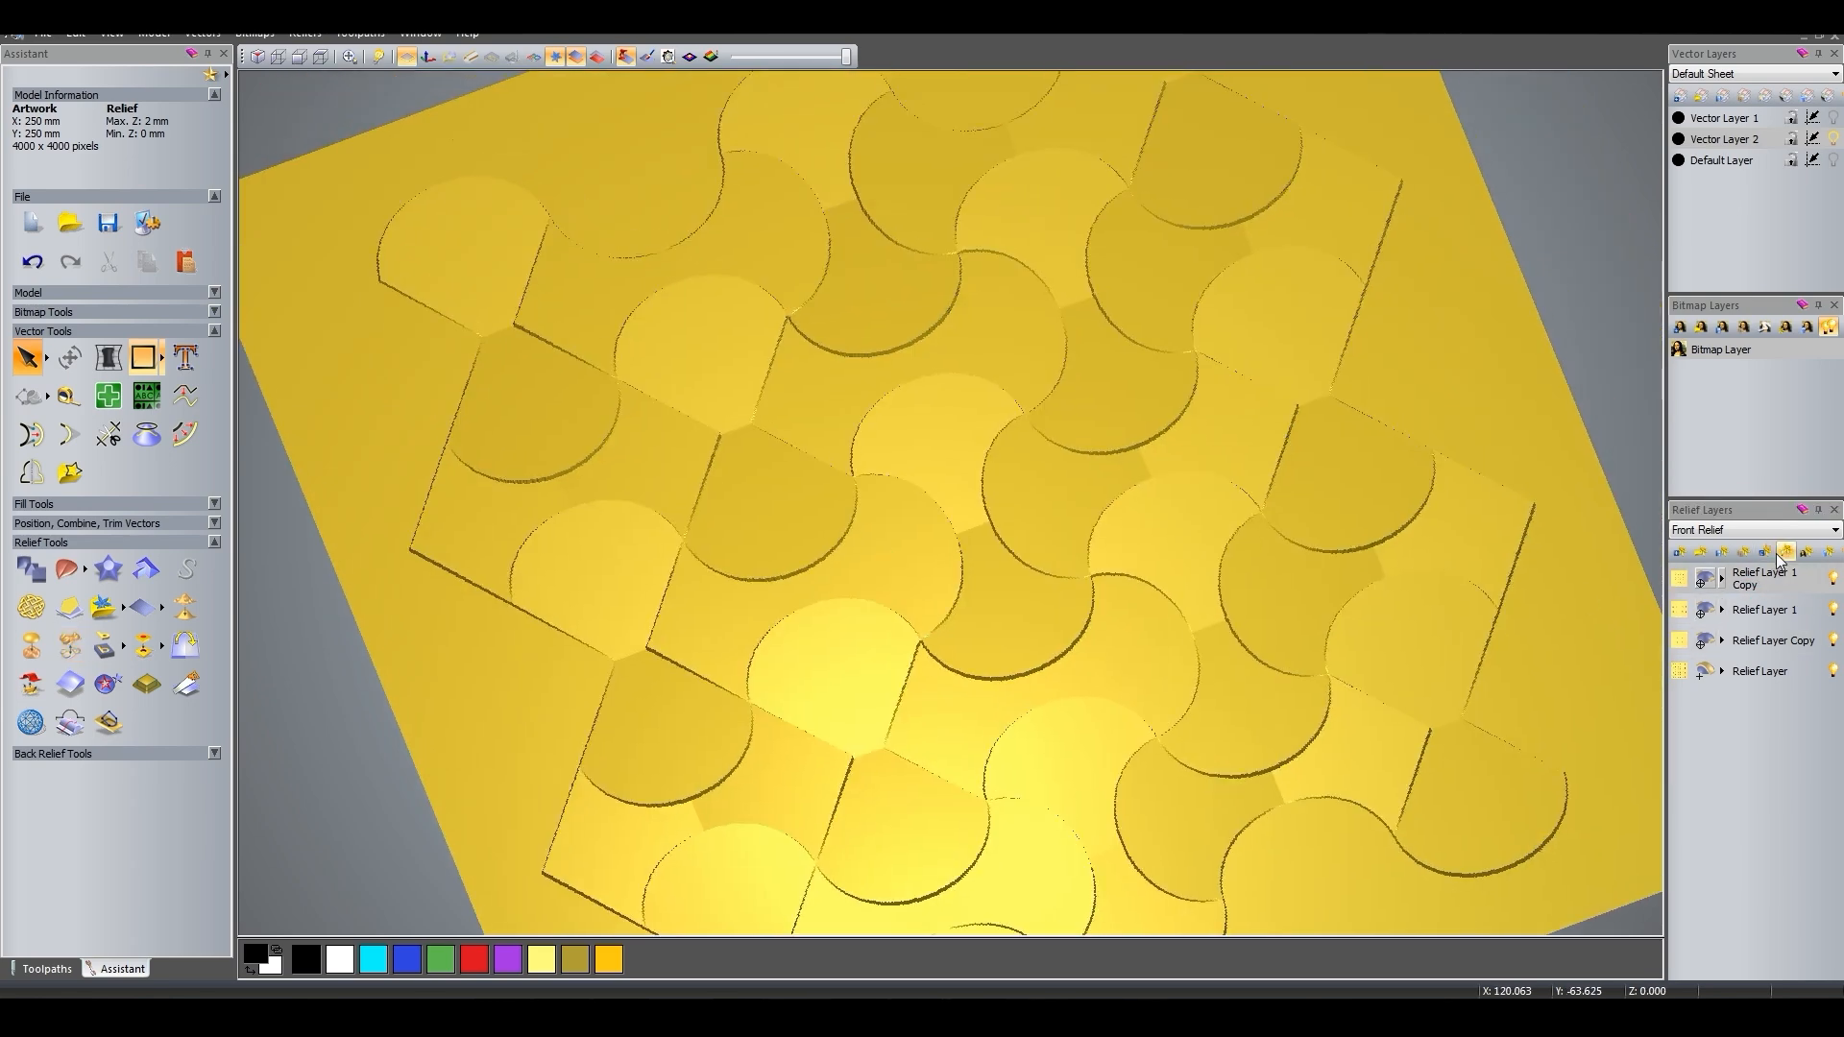
# Create a merged relief layer from the four tile layers and hide the source layers.
pyautogui.click(1834, 702)
pyautogui.click(1834, 672)
pyautogui.click(1834, 641)
pyautogui.click(1834, 610)
pyautogui.click(1764, 580)
# Scale the merged layer's relief height to 5 mm.
pyautogui.click(70, 645)
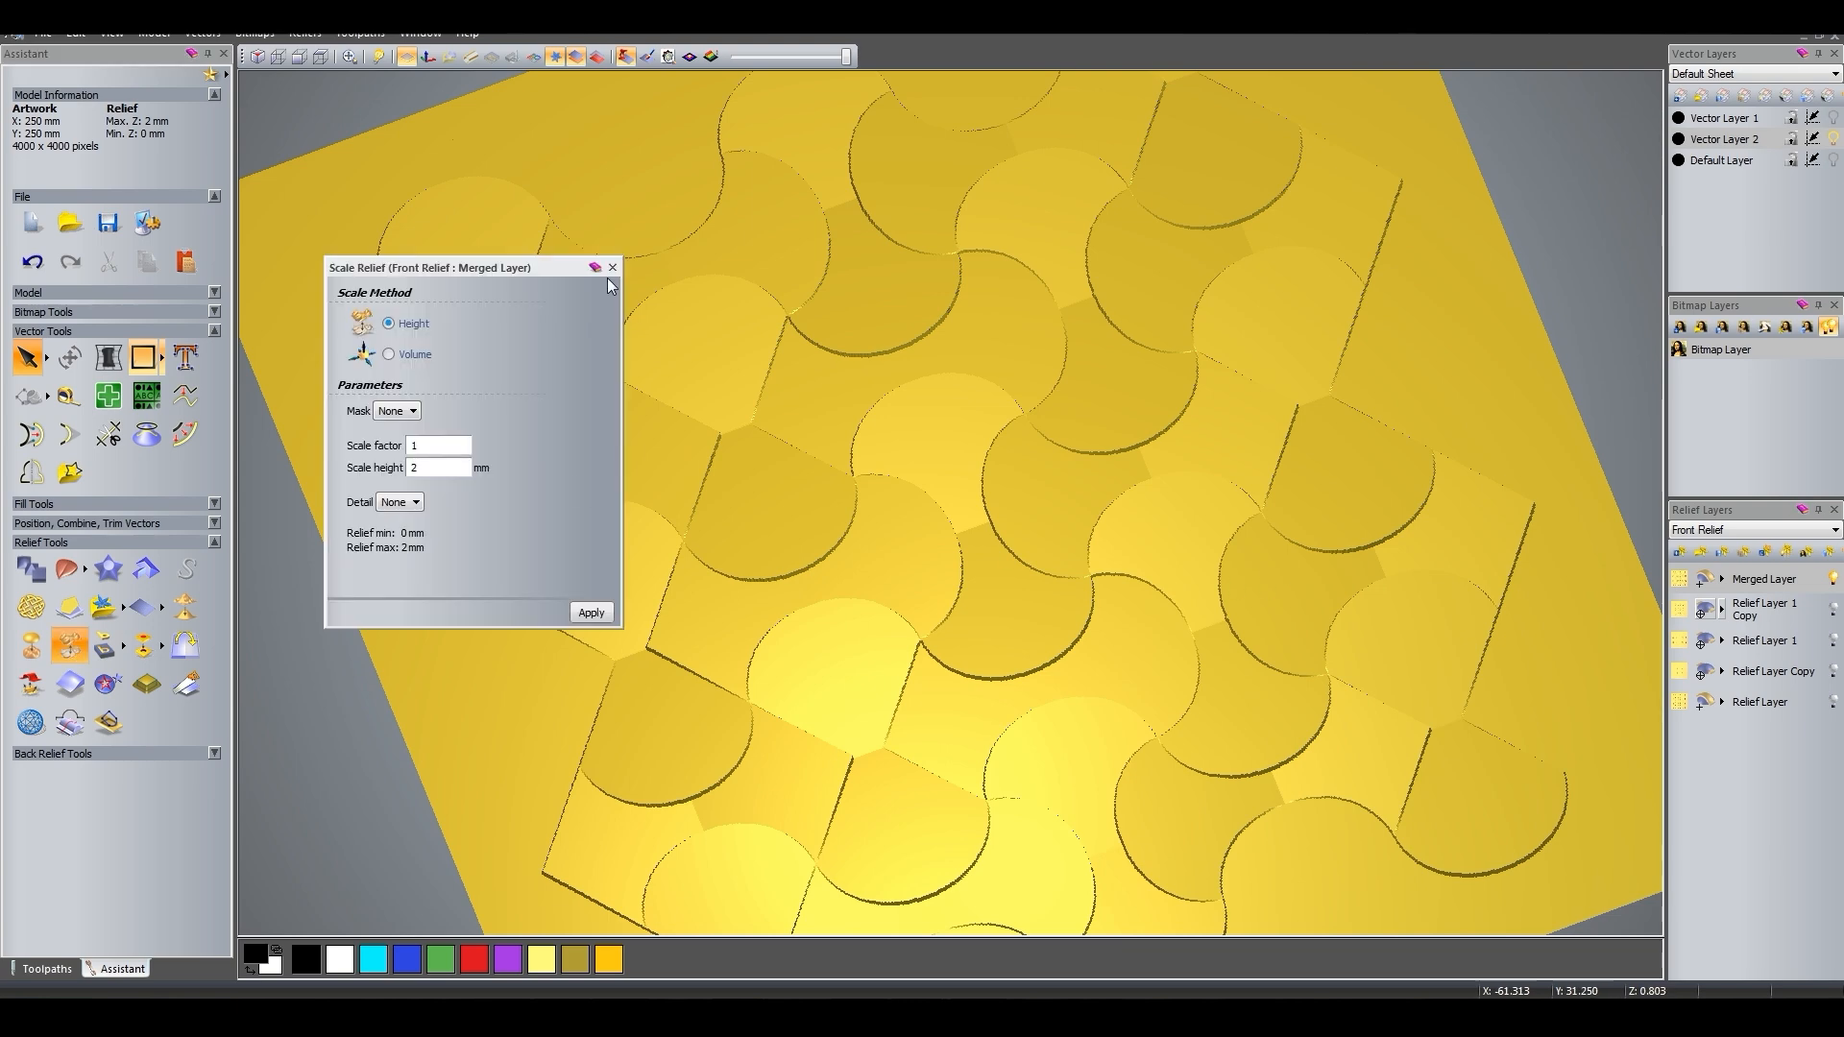
pyautogui.click(614, 267)
pyautogui.click(1765, 581)
pyautogui.click(70, 645)
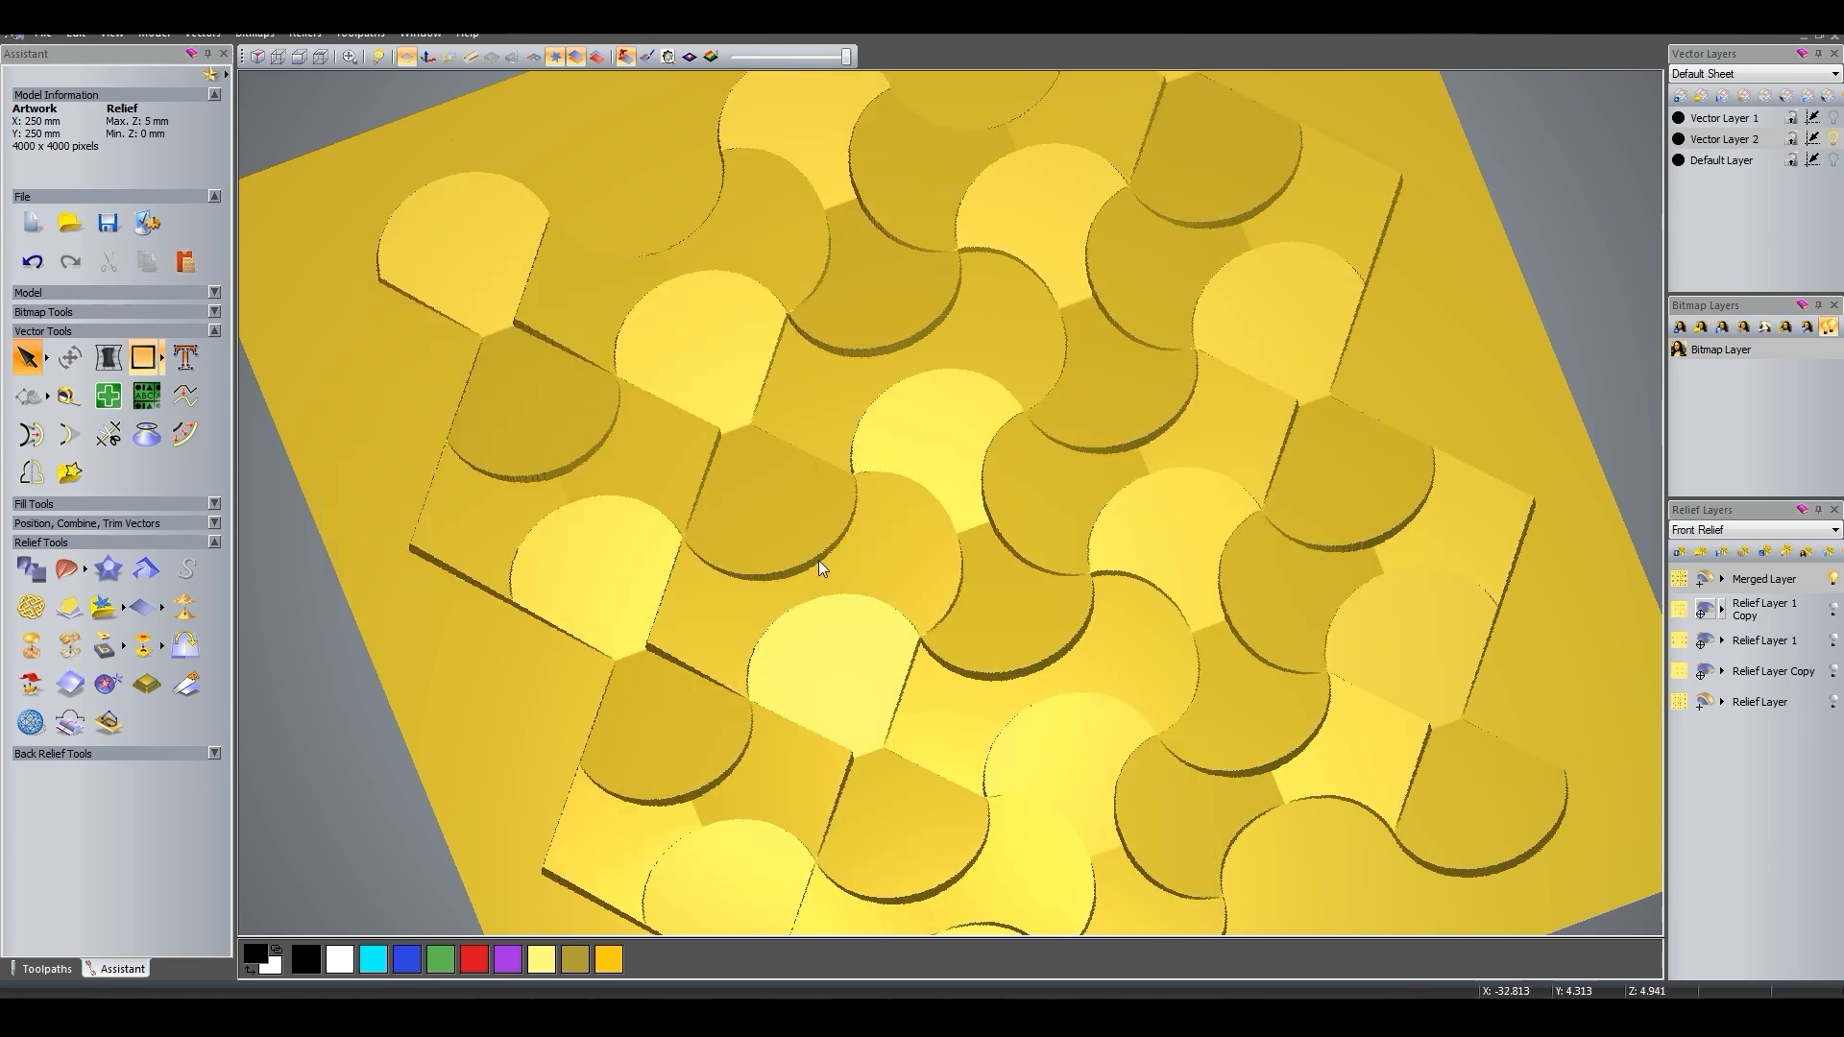
# Try a draft that removes material along the tile edges of the merged layer.
pyautogui.moveTo(819, 561); pyautogui.dragTo(932, 573)
pyautogui.click(149, 677)
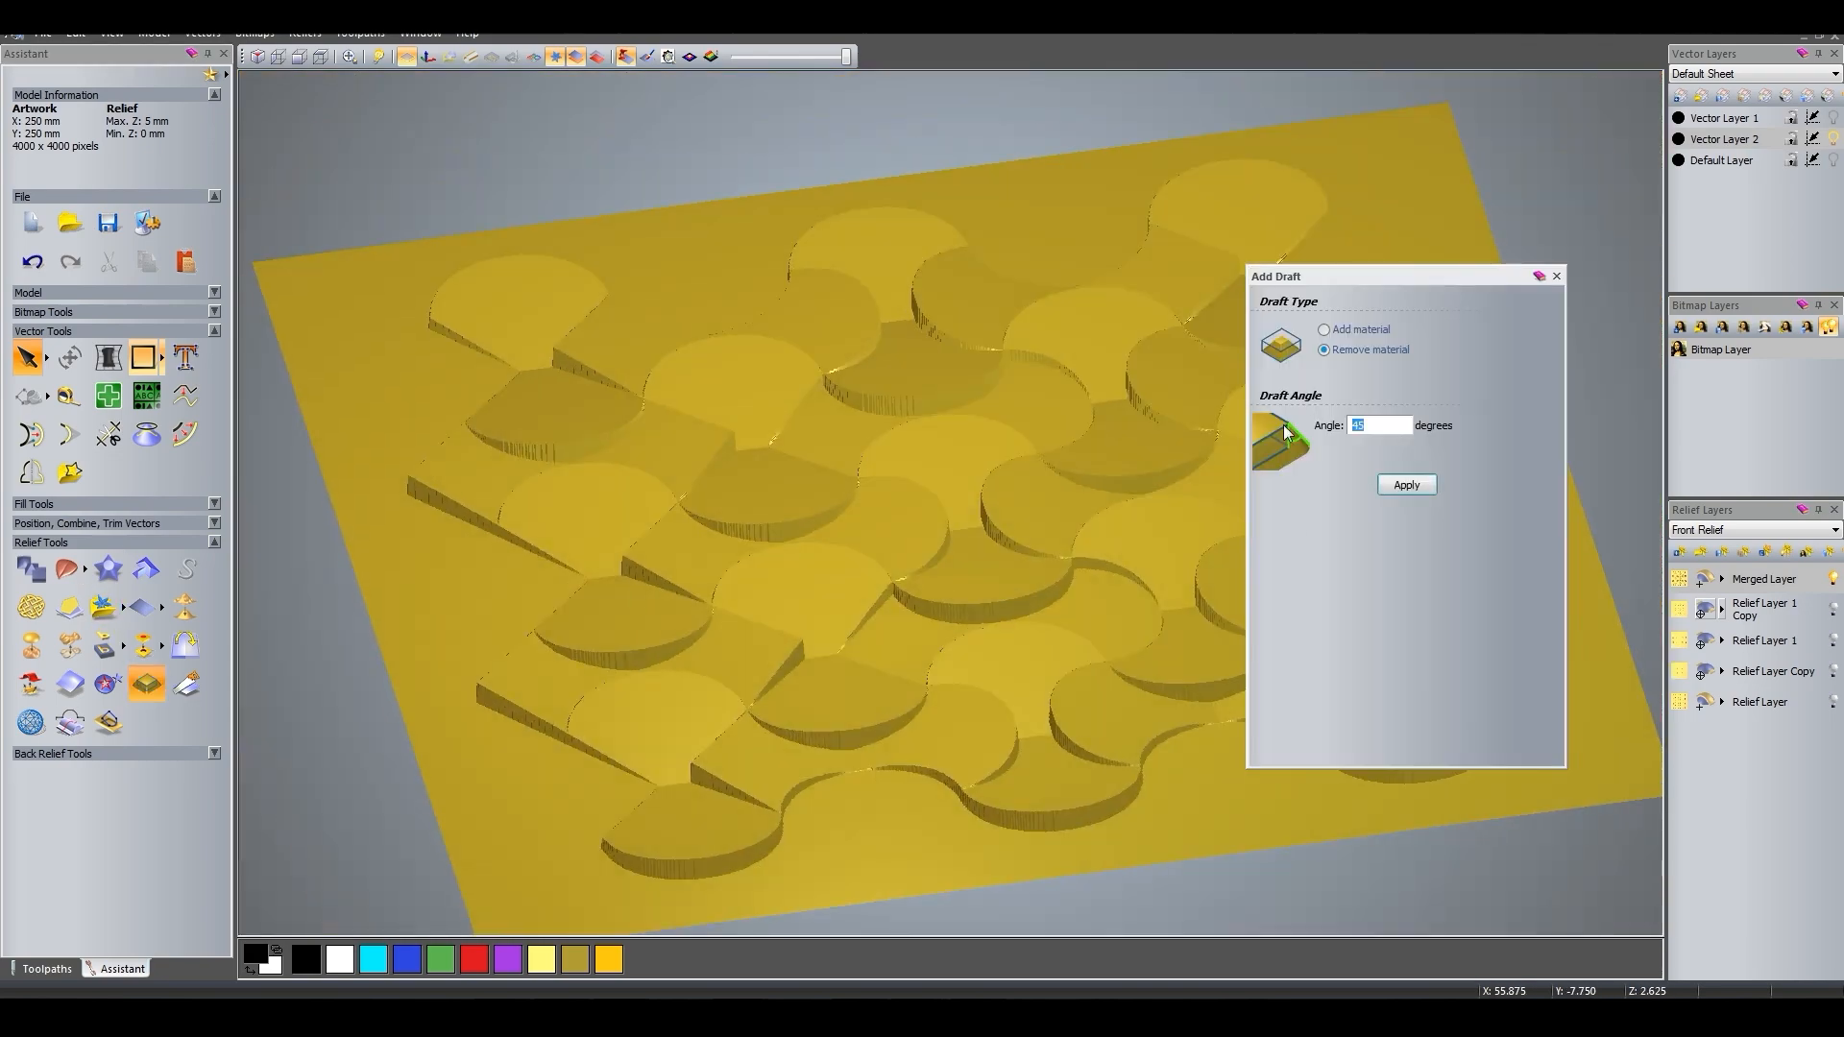
pyautogui.click(1408, 486)
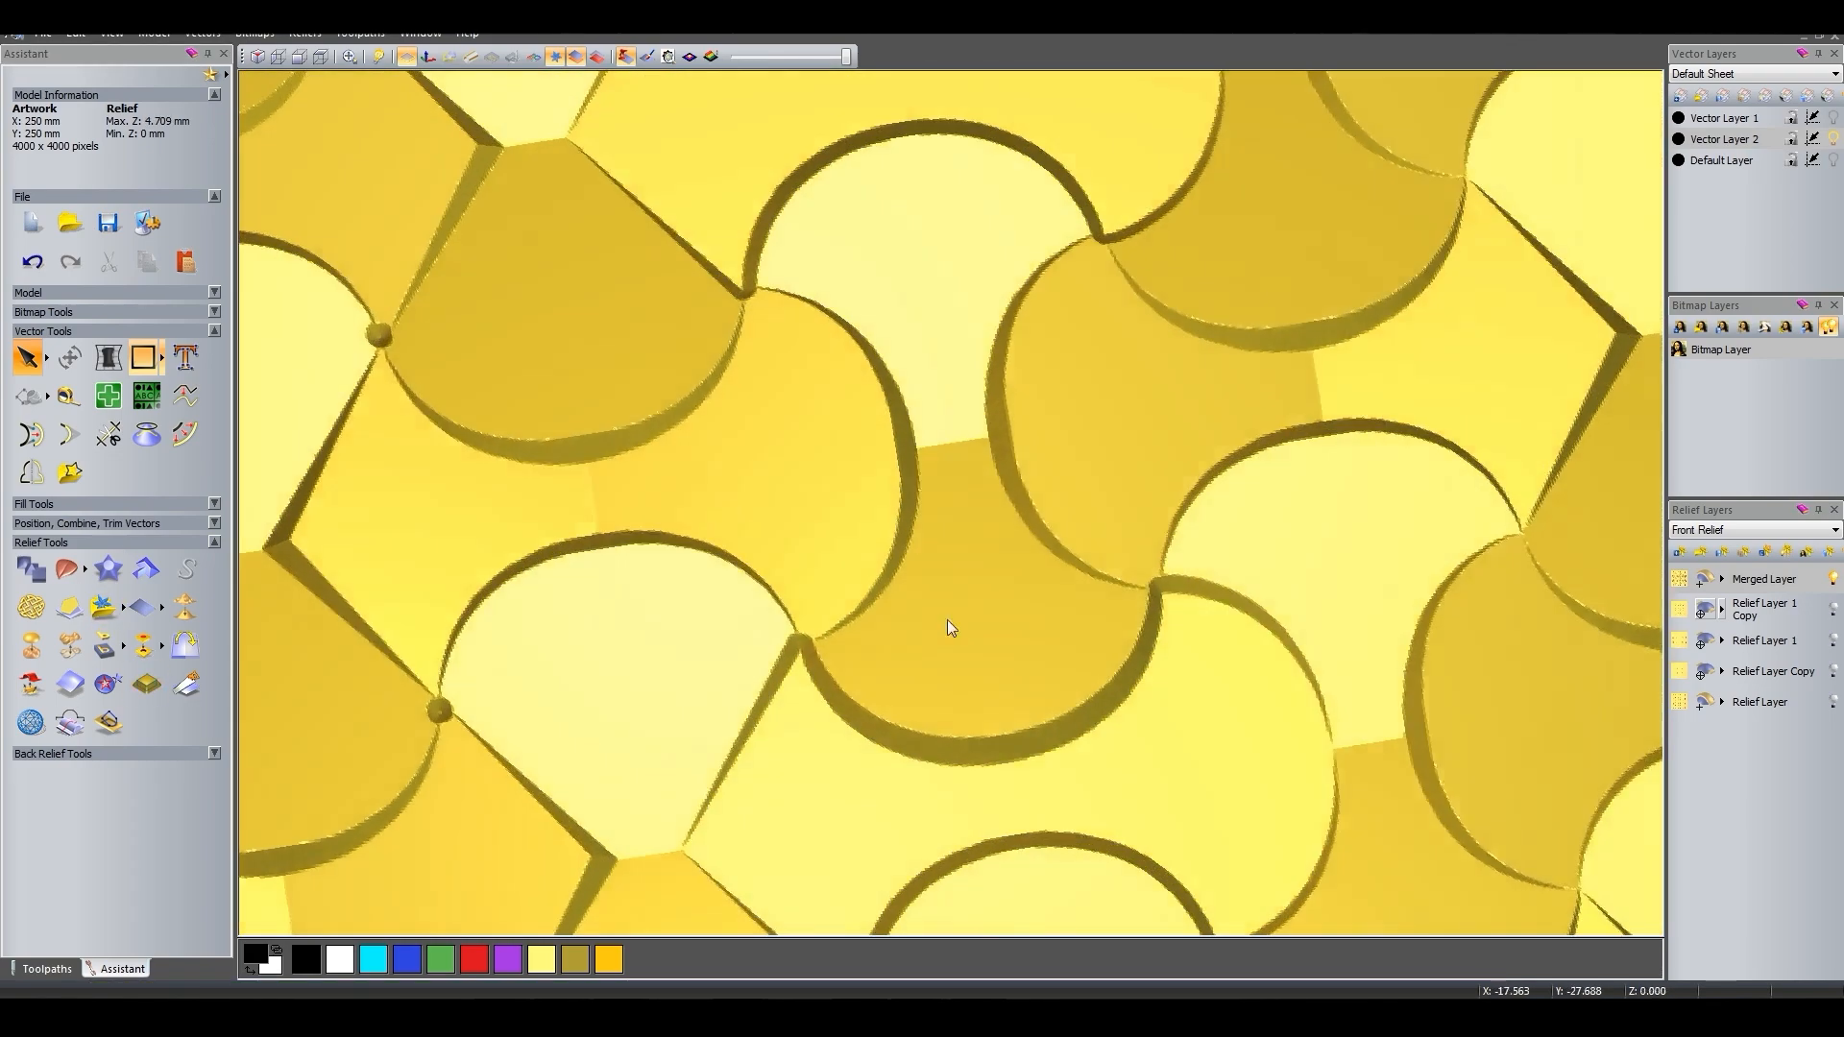
# Reduce the merged layer's height to 2 mm and draft its tile edges at 25 degrees with Remove material and Add material.
pyautogui.press('Return')
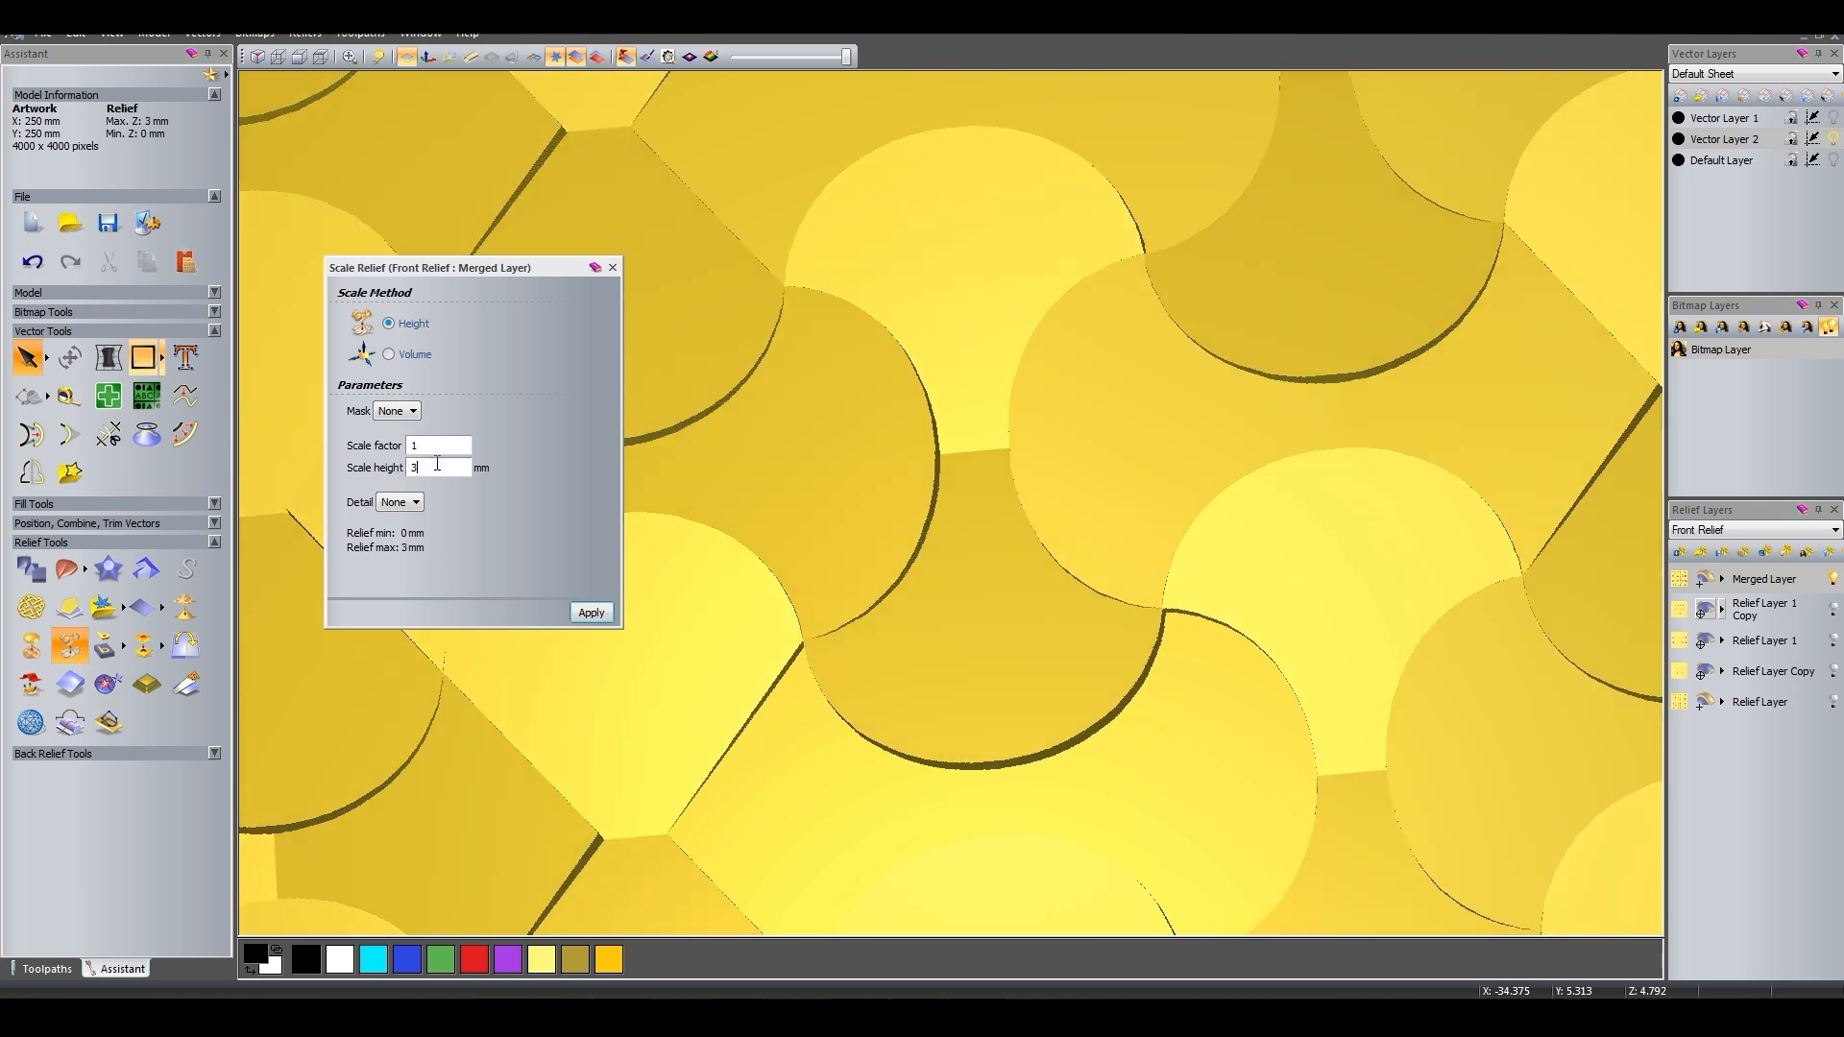
pyautogui.click(614, 268)
pyautogui.click(146, 684)
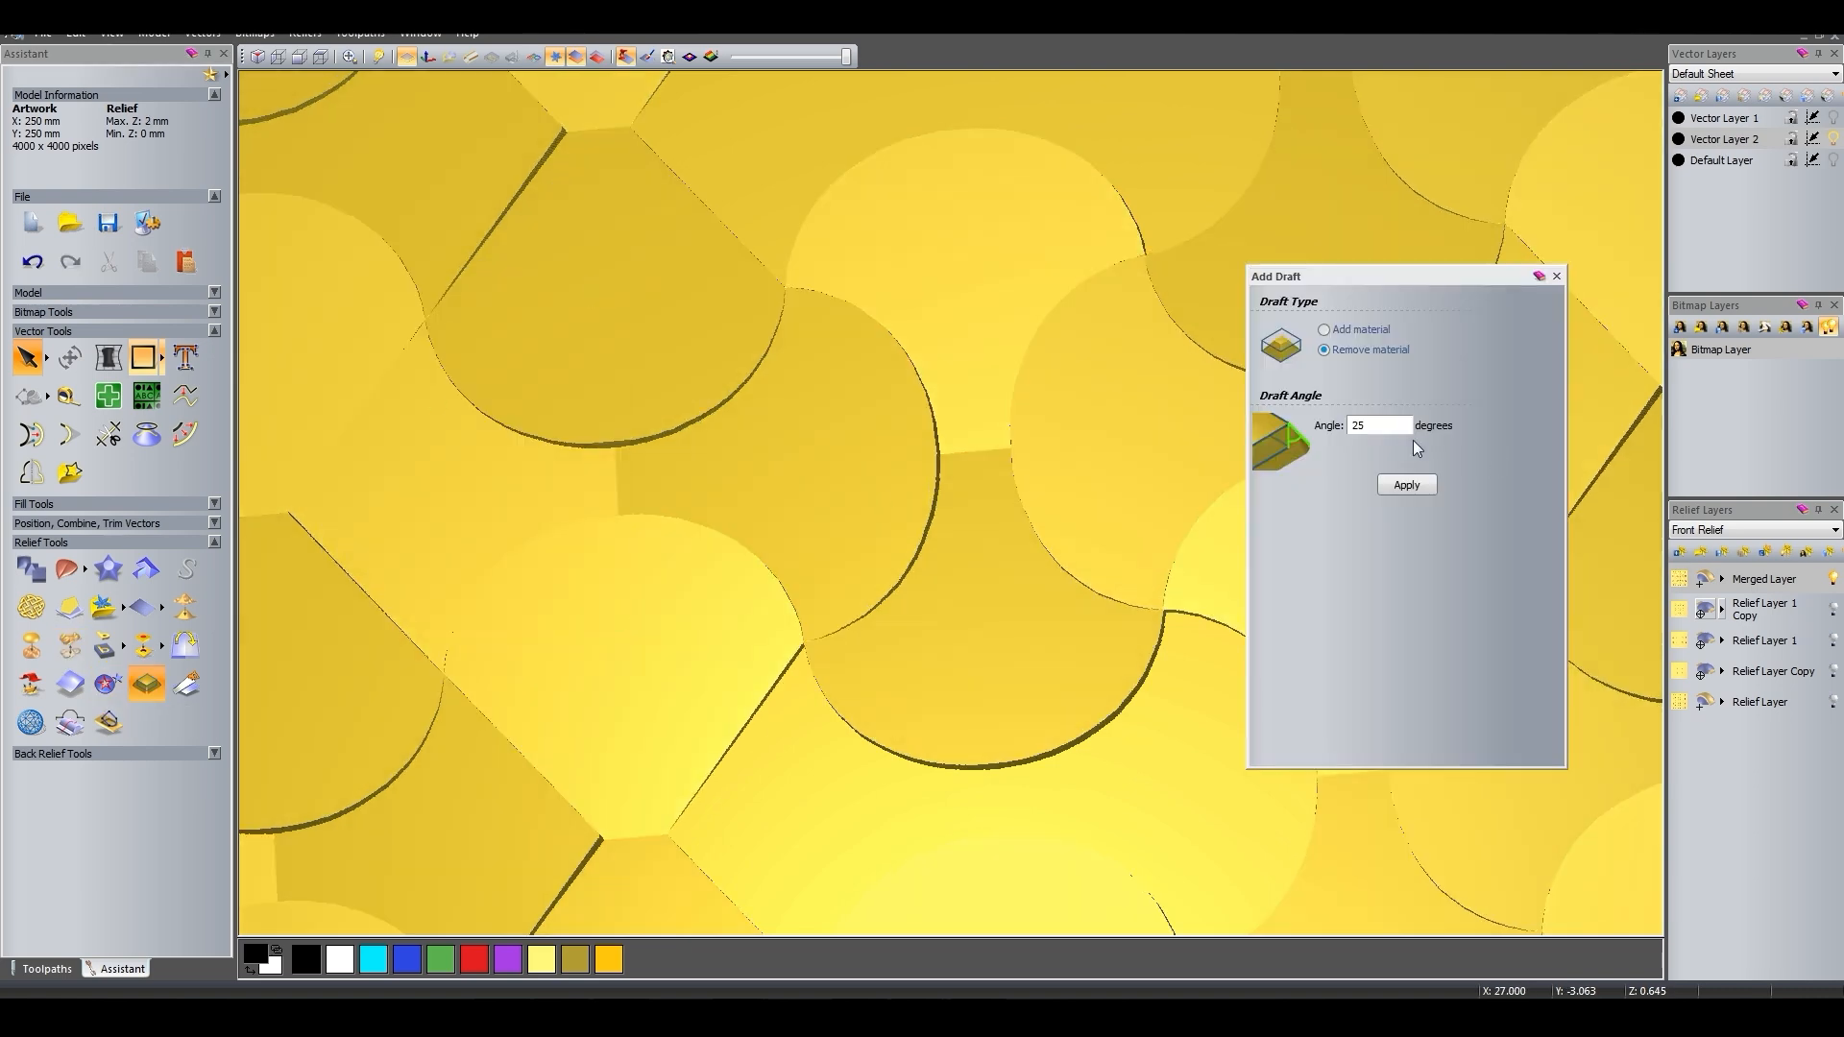
pyautogui.write('20')
pyautogui.press('Return')
pyautogui.moveTo(1392, 428); pyautogui.dragTo(1294, 426)
pyautogui.click(1326, 330)
pyautogui.write('30')
pyautogui.press('Return')
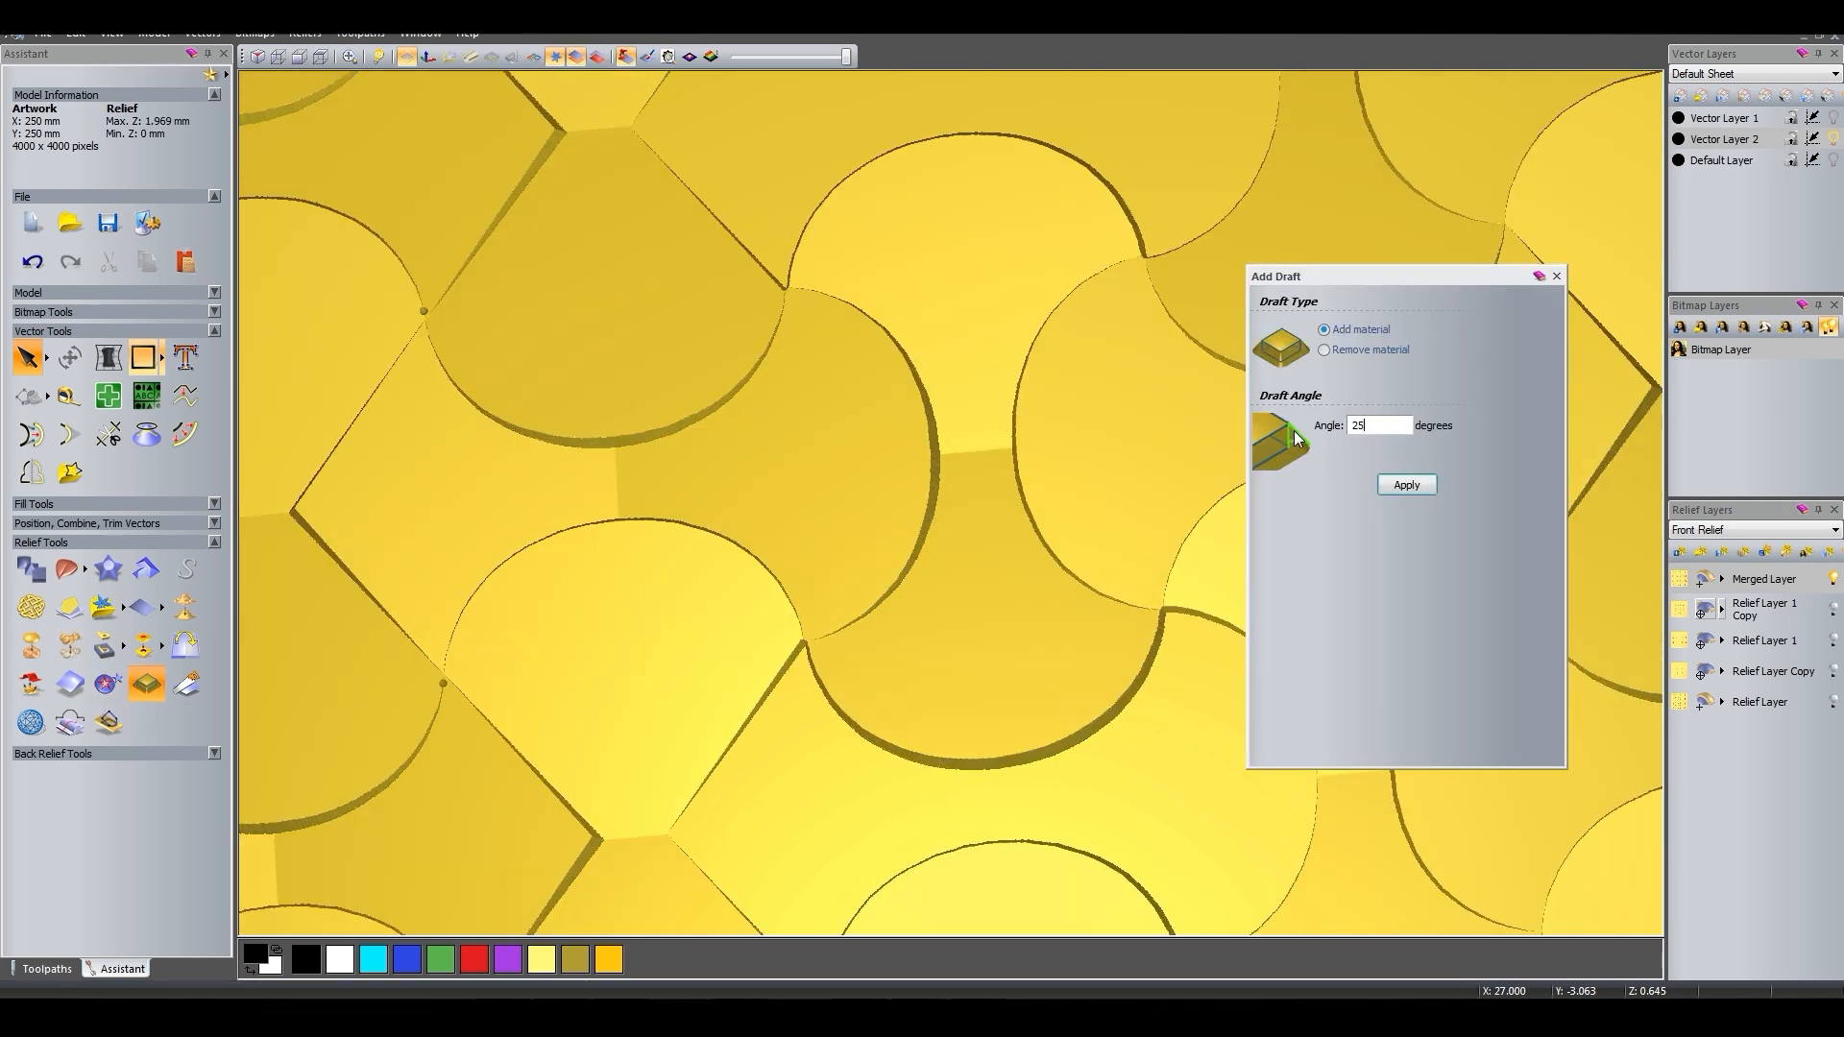
pyautogui.click(1557, 276)
# Duplicate the merged layer and smooth the whole copy with 10 smoothing passes.
pyautogui.scroll(6, 1001, 498)
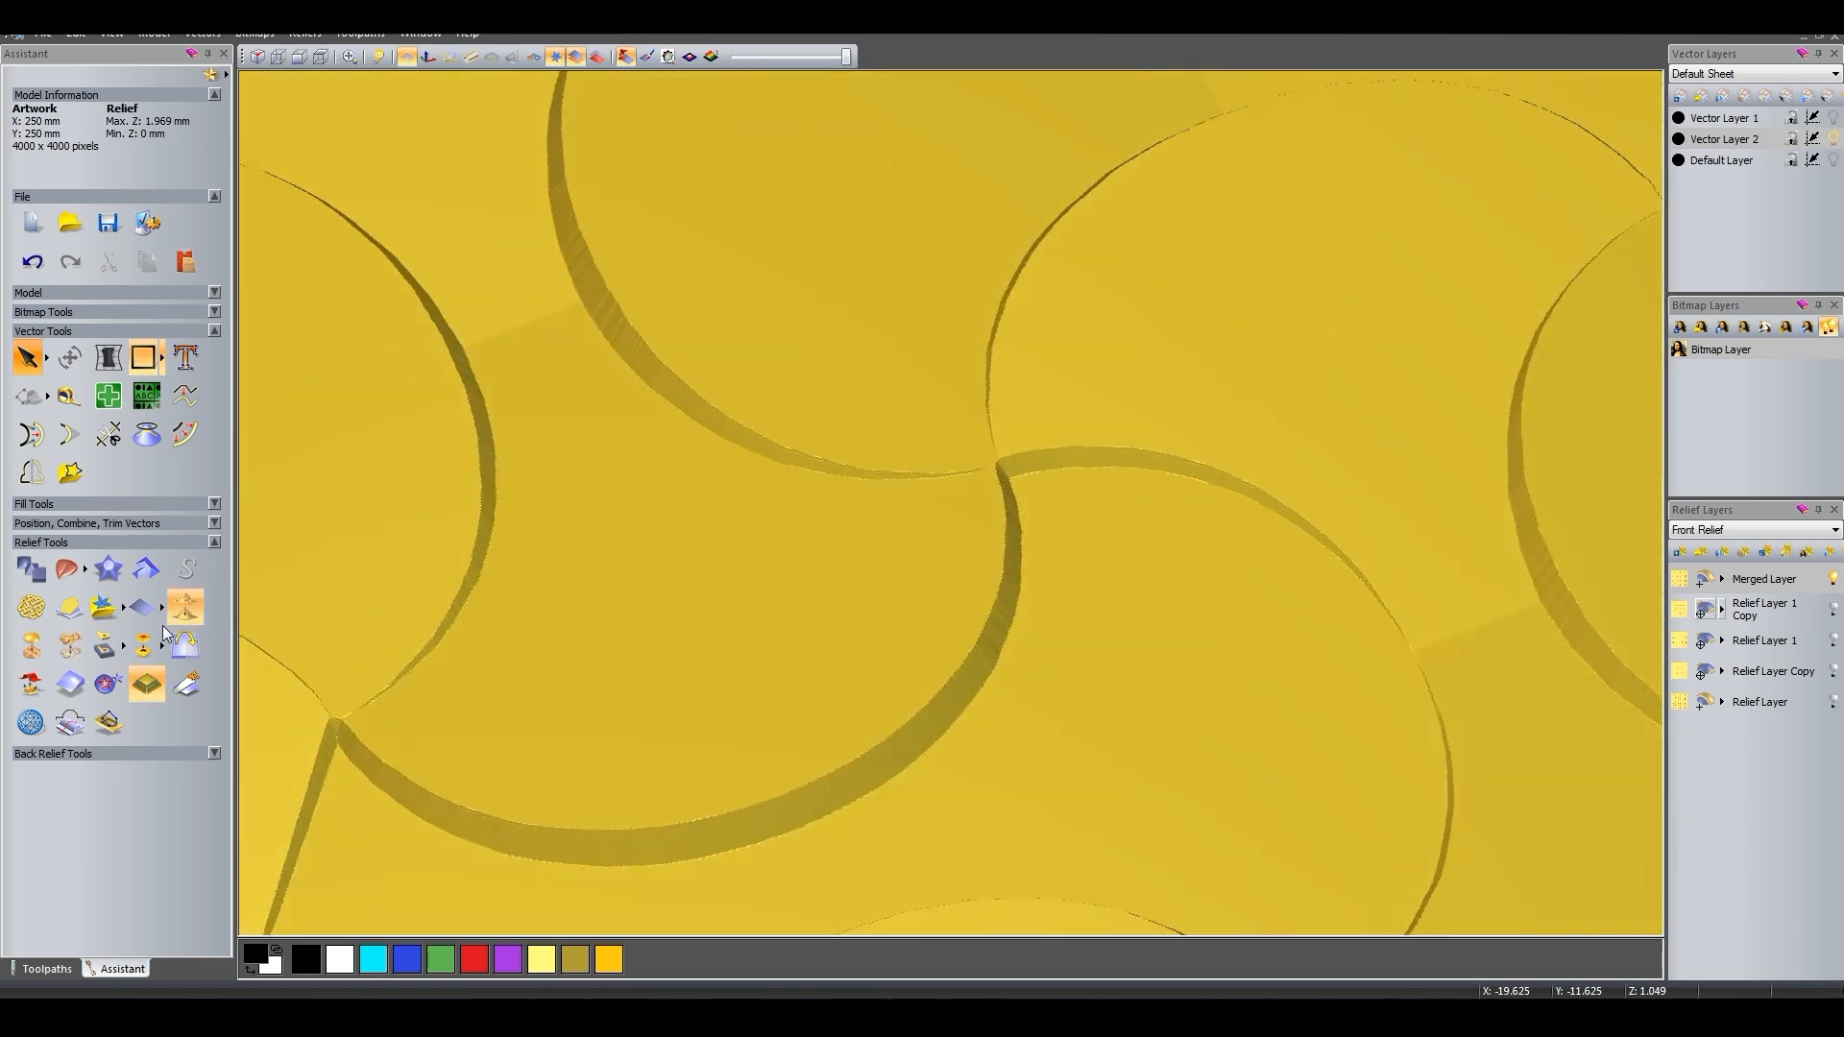
pyautogui.click(184, 607)
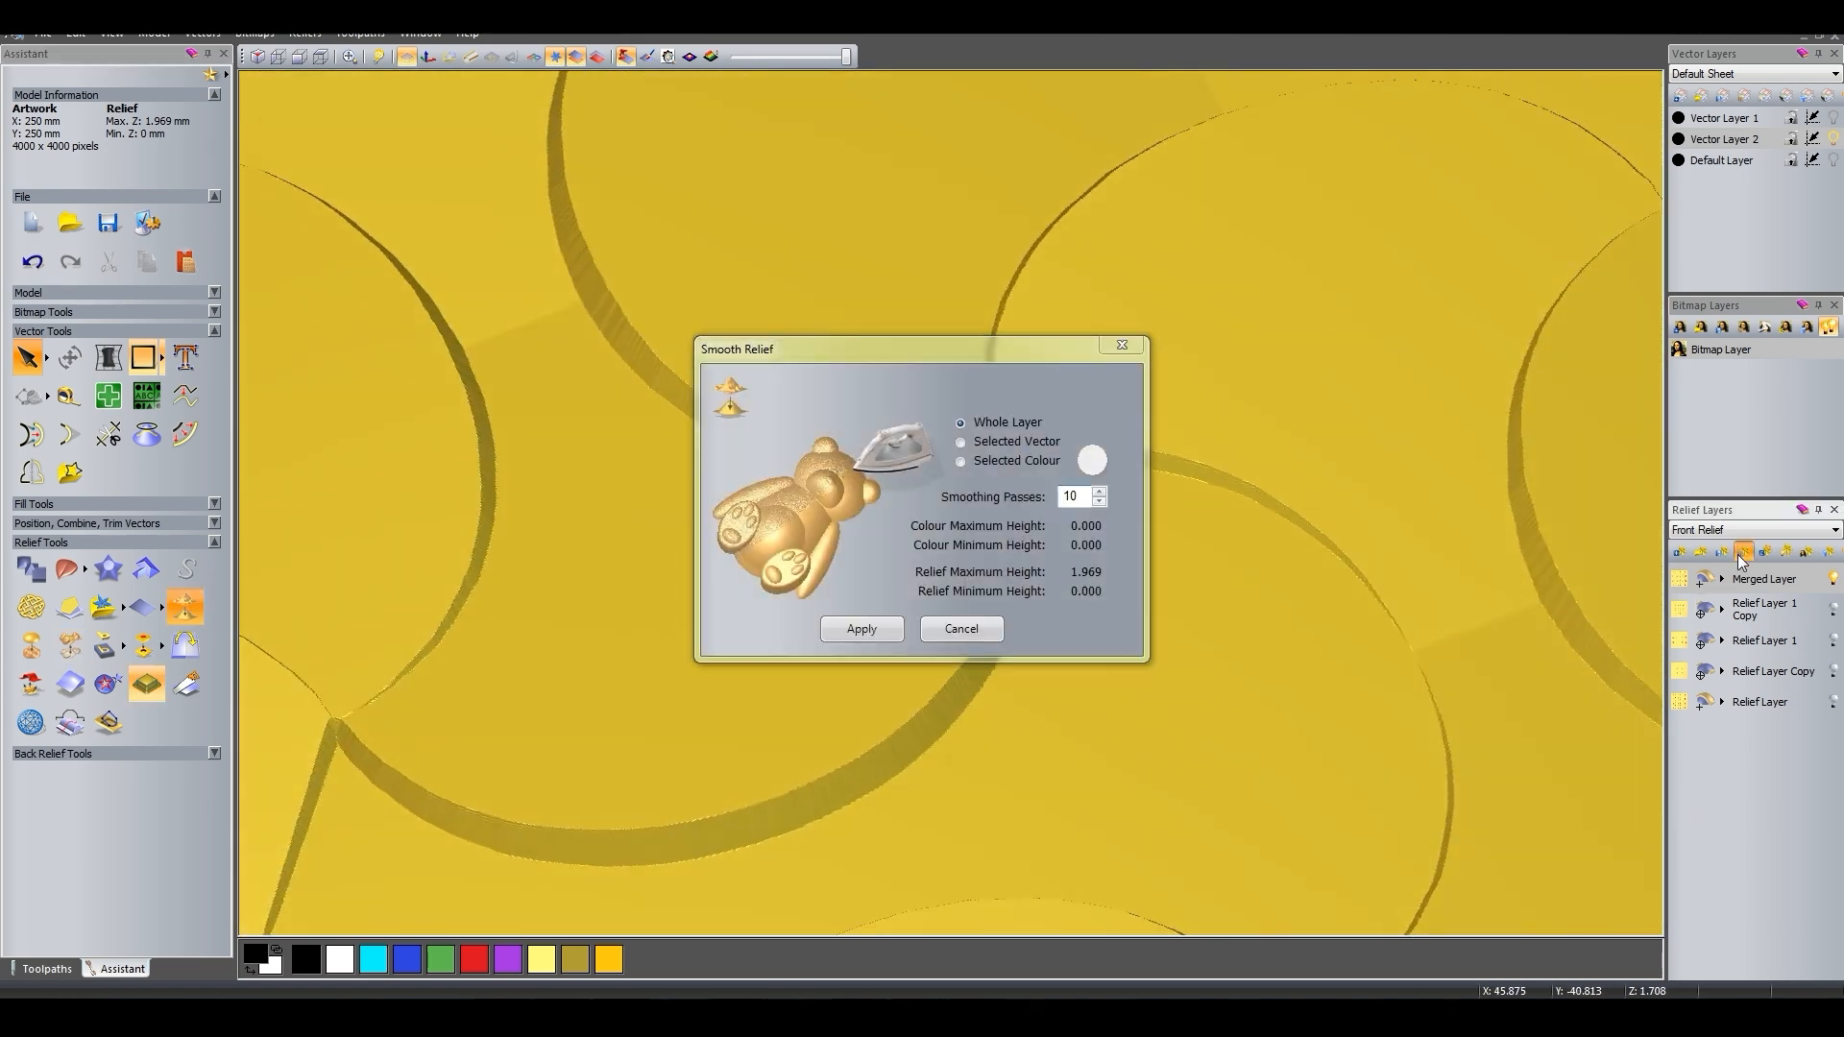
pyautogui.click(1836, 609)
pyautogui.click(862, 629)
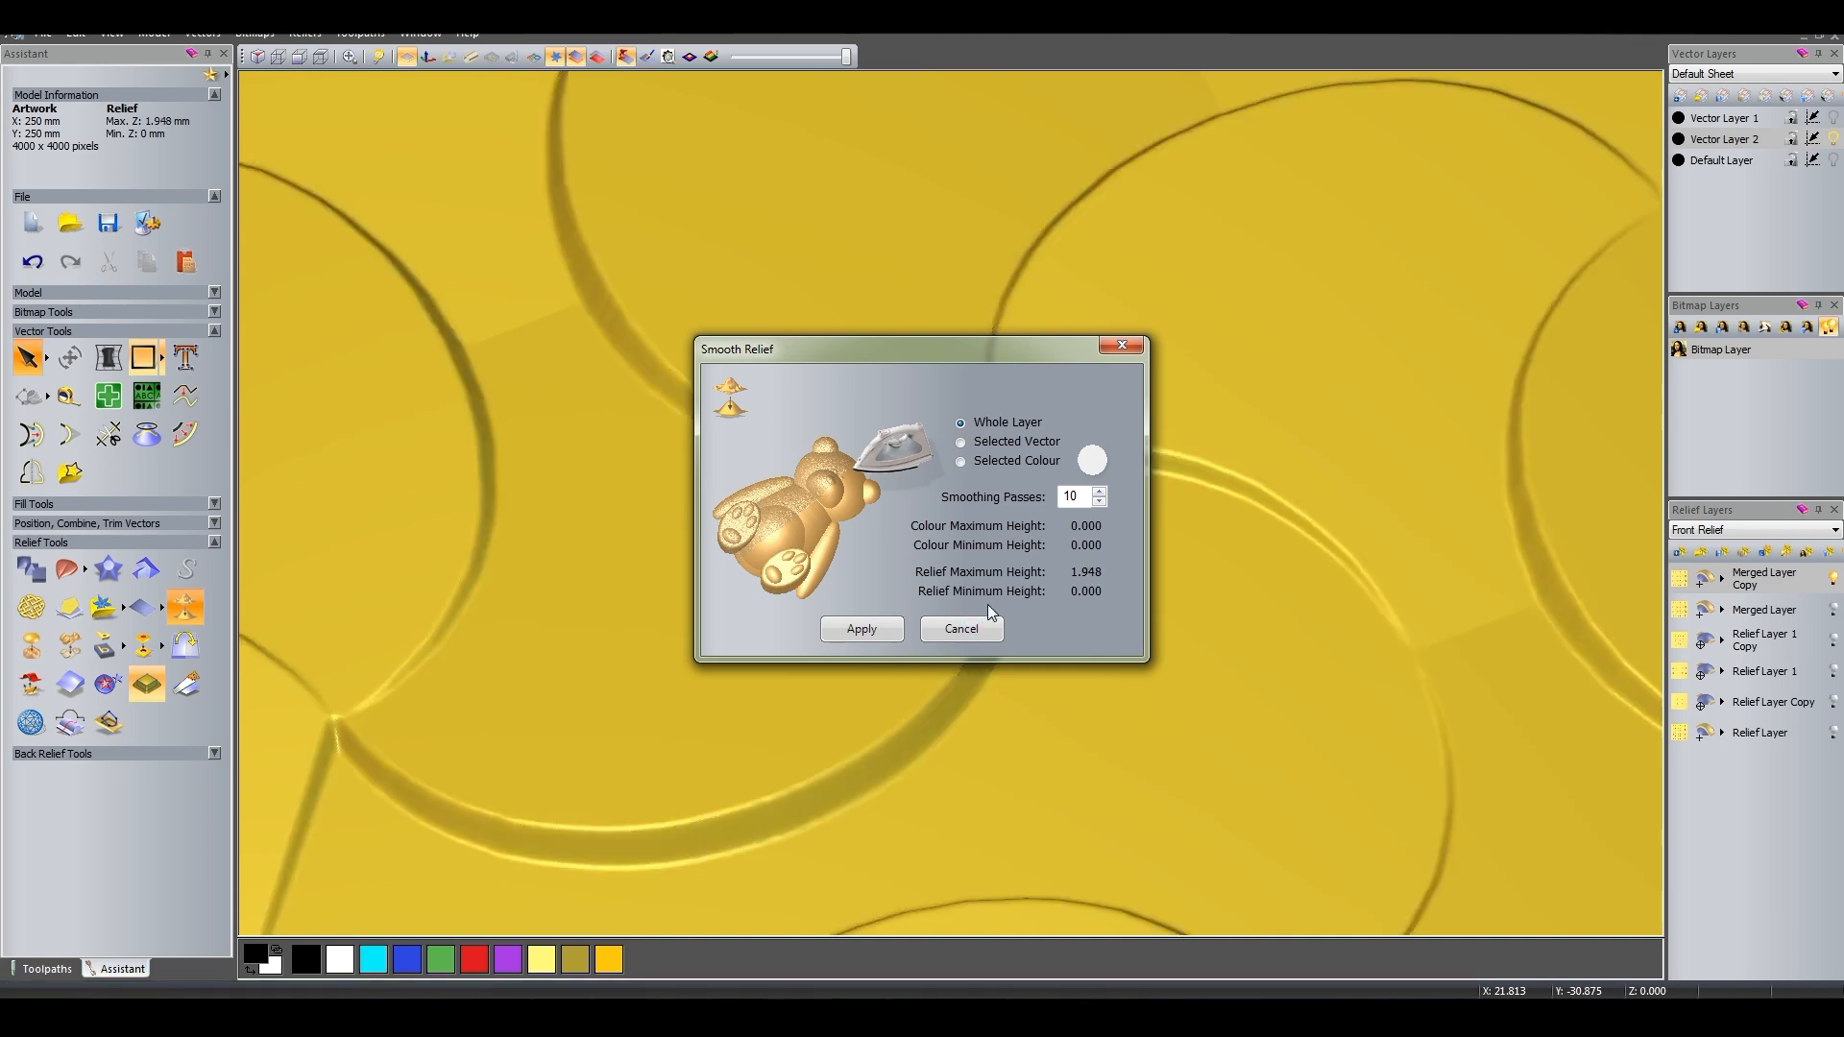
pyautogui.click(962, 628)
pyautogui.scroll(-6, 895, 590)
pyautogui.moveTo(895, 590); pyautogui.dragTo(838, 423)
# Return to the 2D view, check the individual tile layers and delete Merged Layer Copy and Merged Layer.
pyautogui.press('F2')
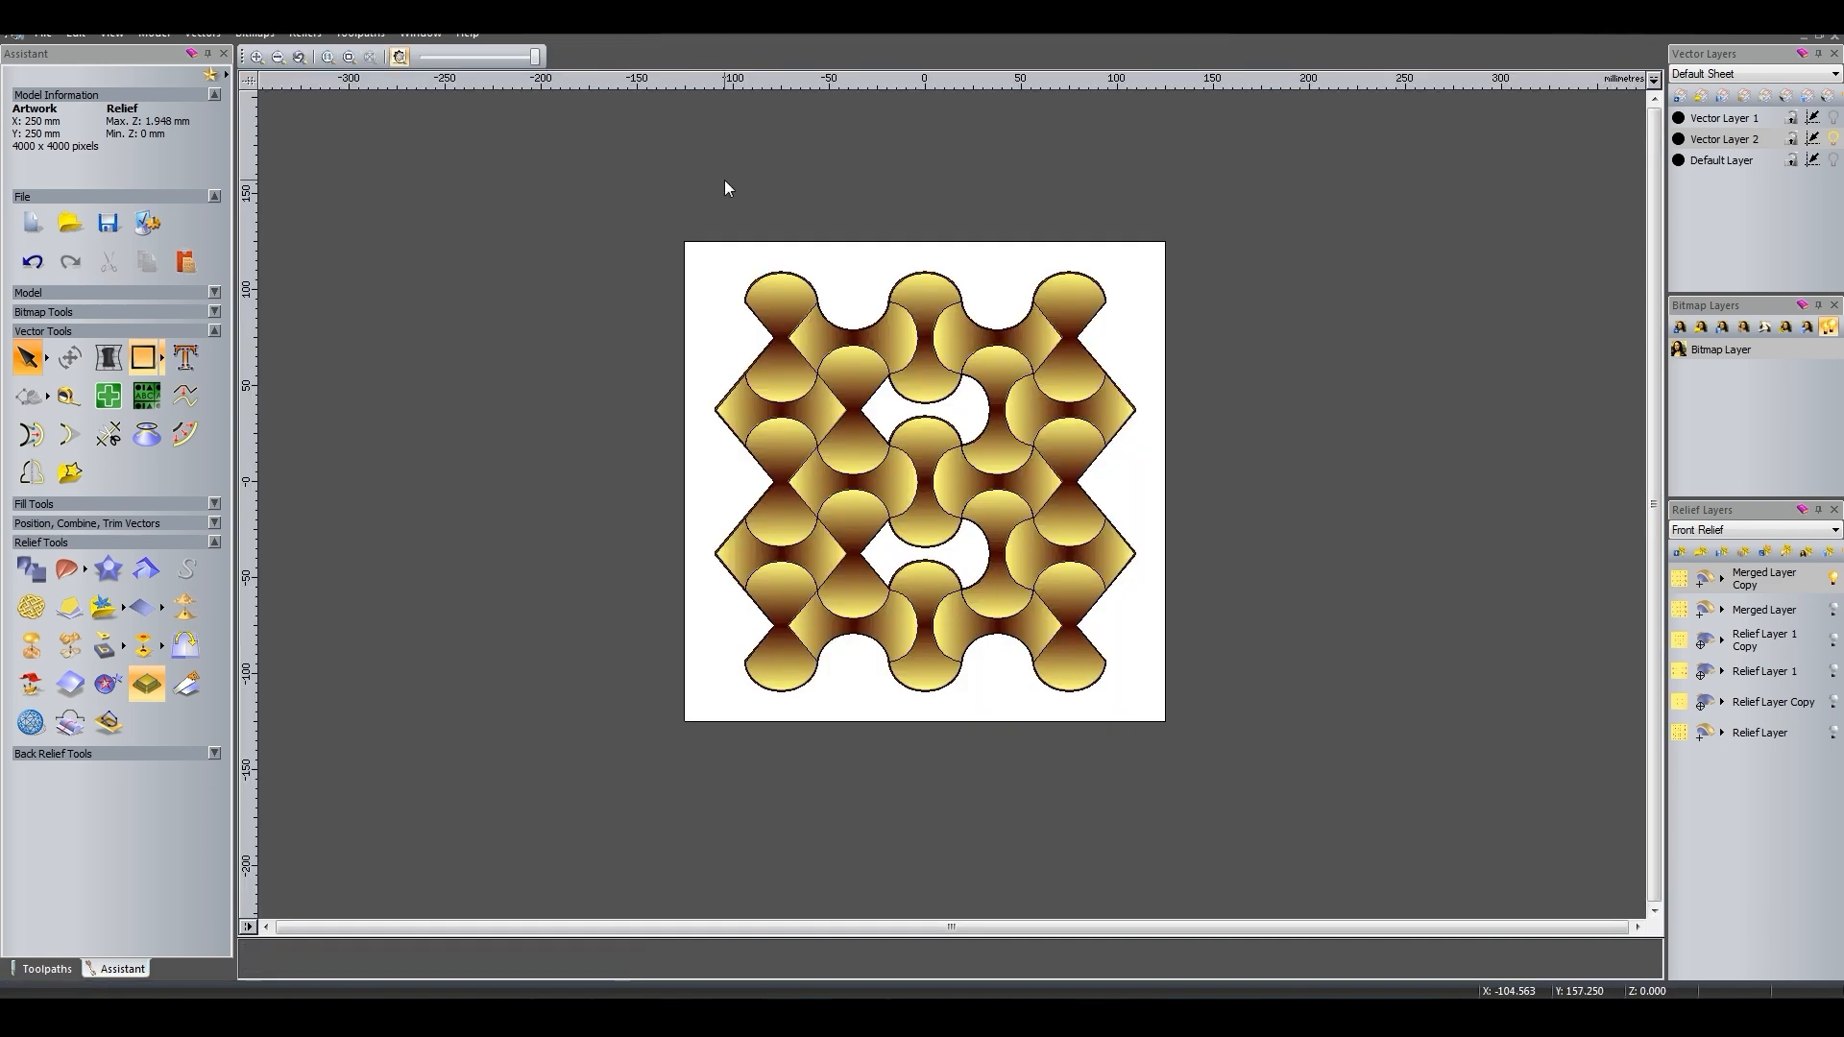
pyautogui.click(1756, 733)
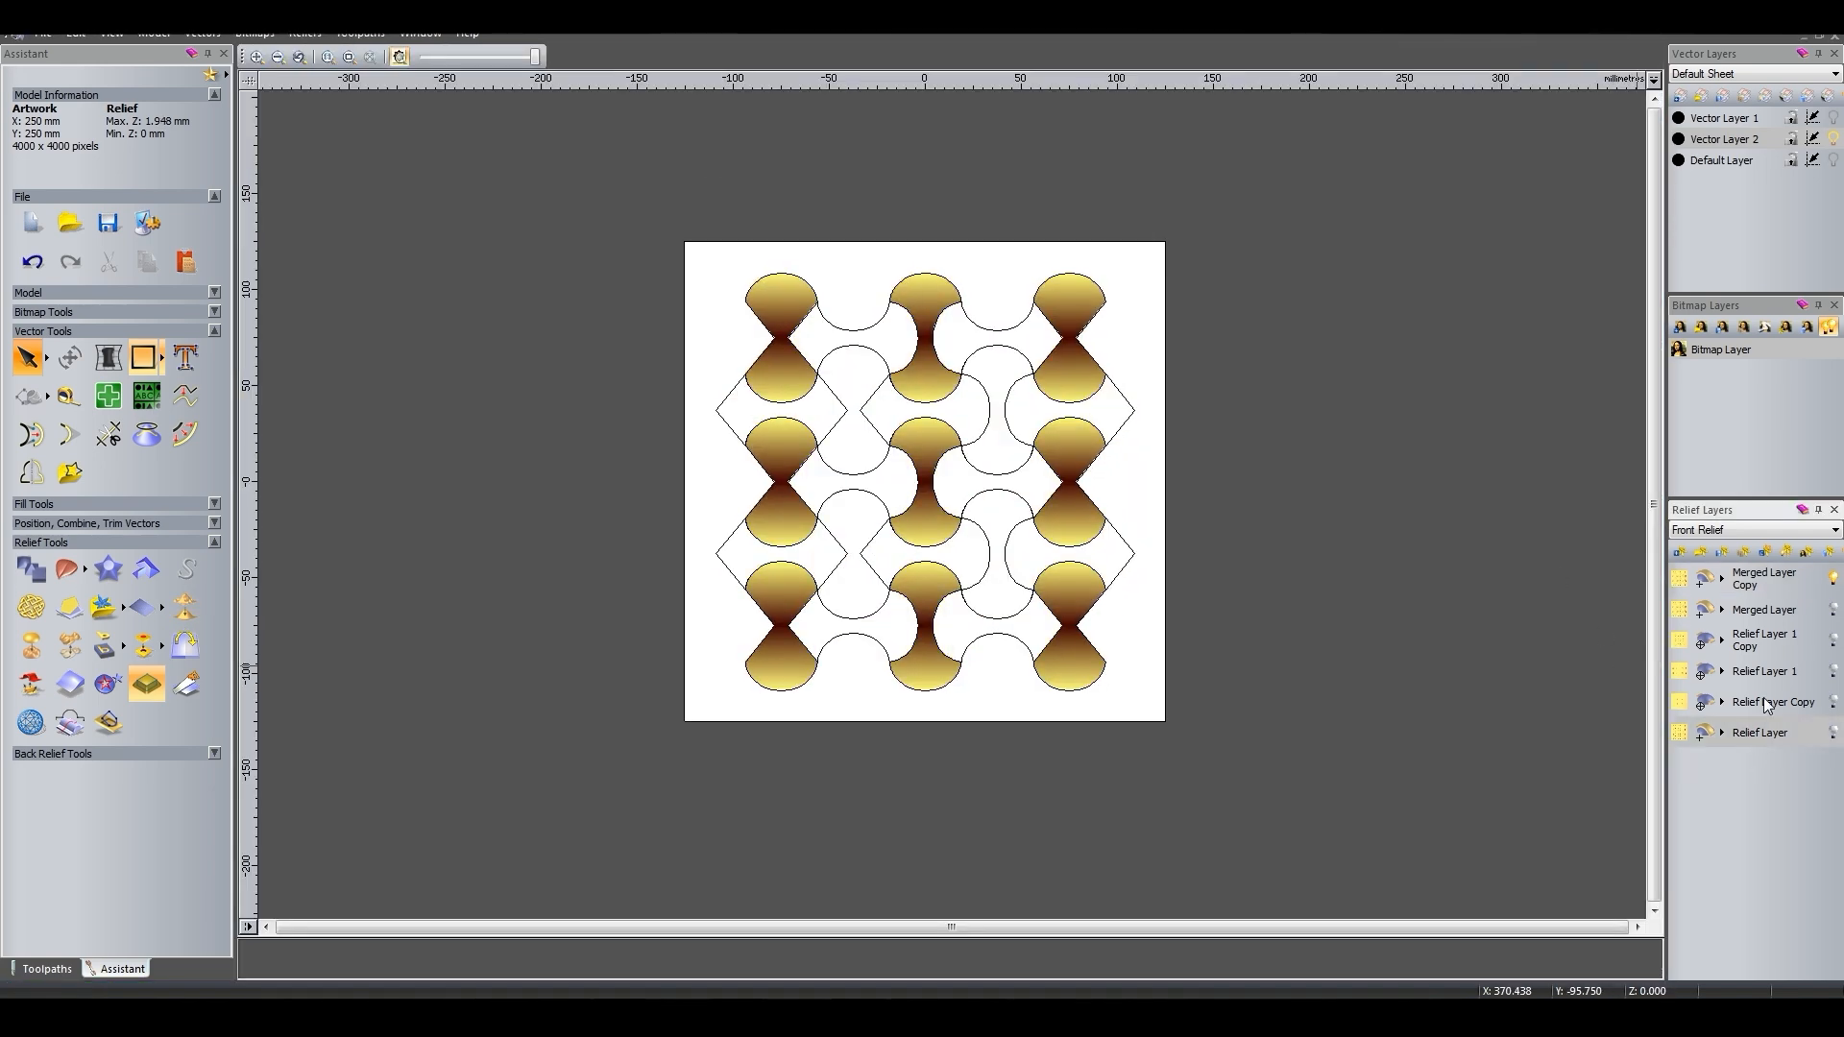
pyautogui.click(1765, 700)
pyautogui.click(1765, 672)
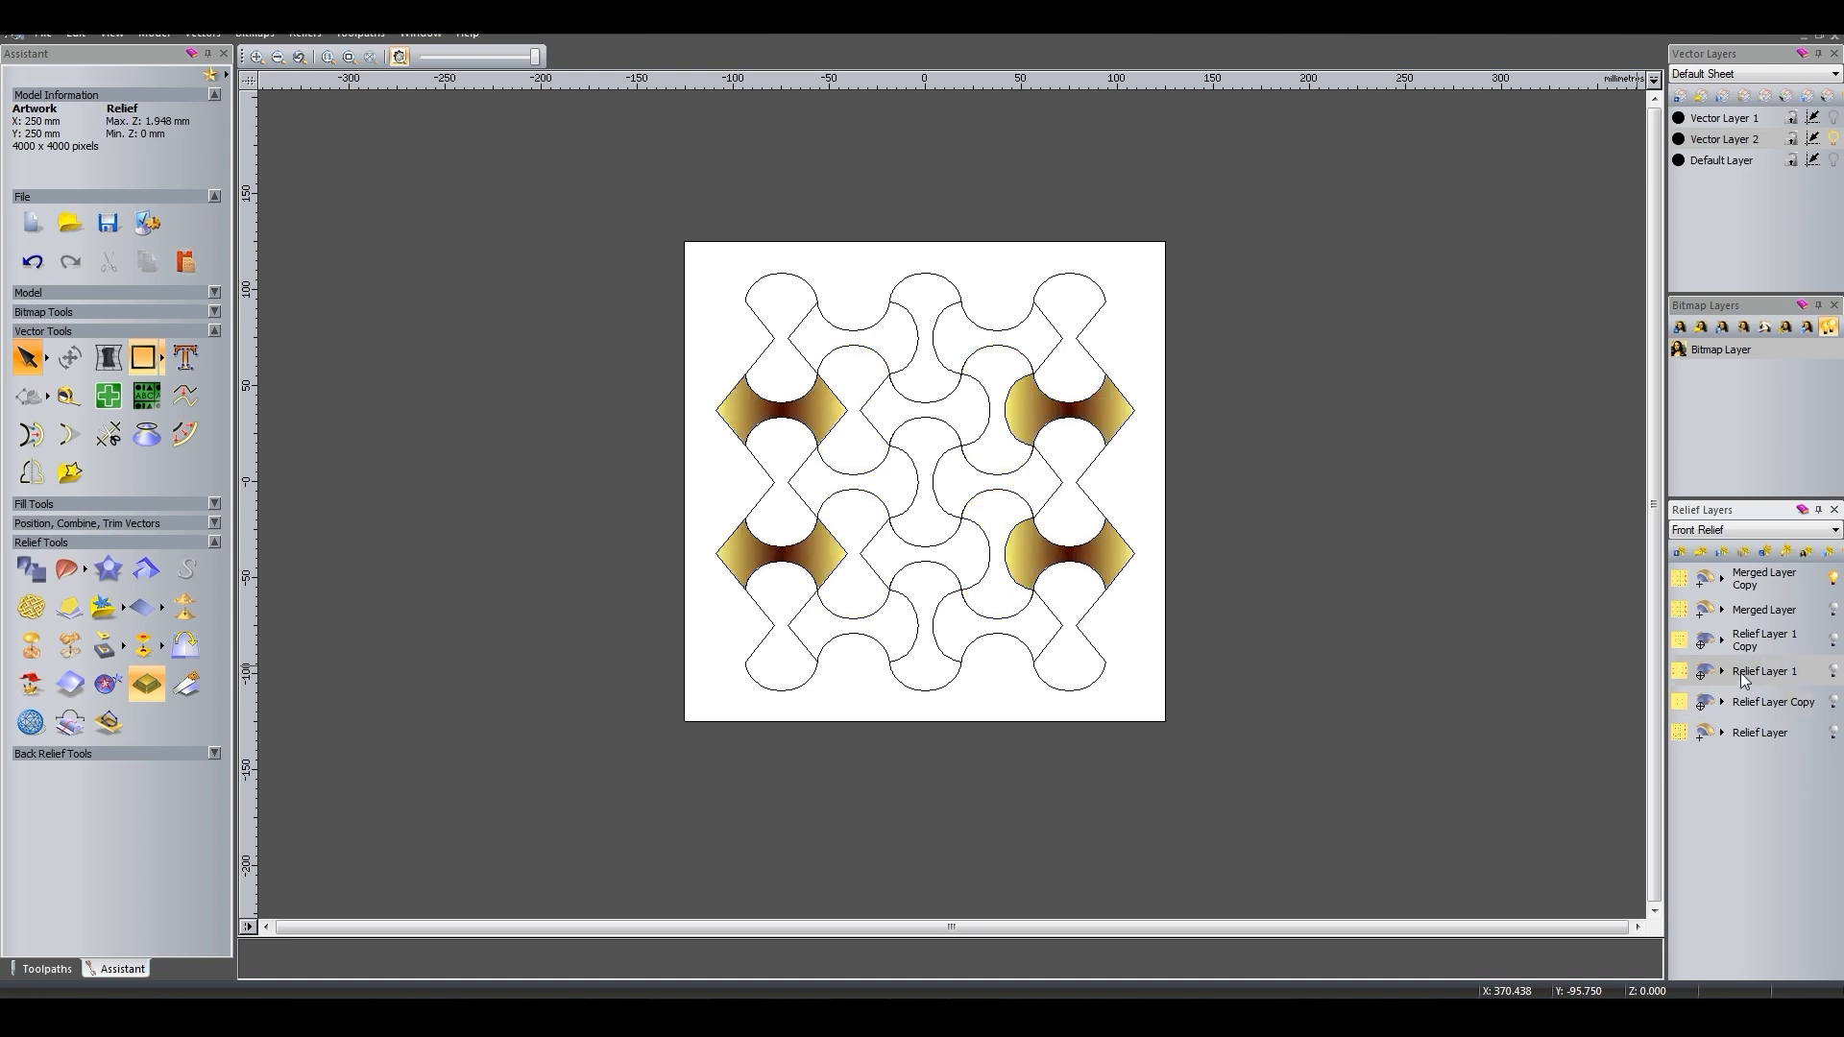
pyautogui.click(1782, 568)
pyautogui.click(1829, 552)
pyautogui.click(1829, 552)
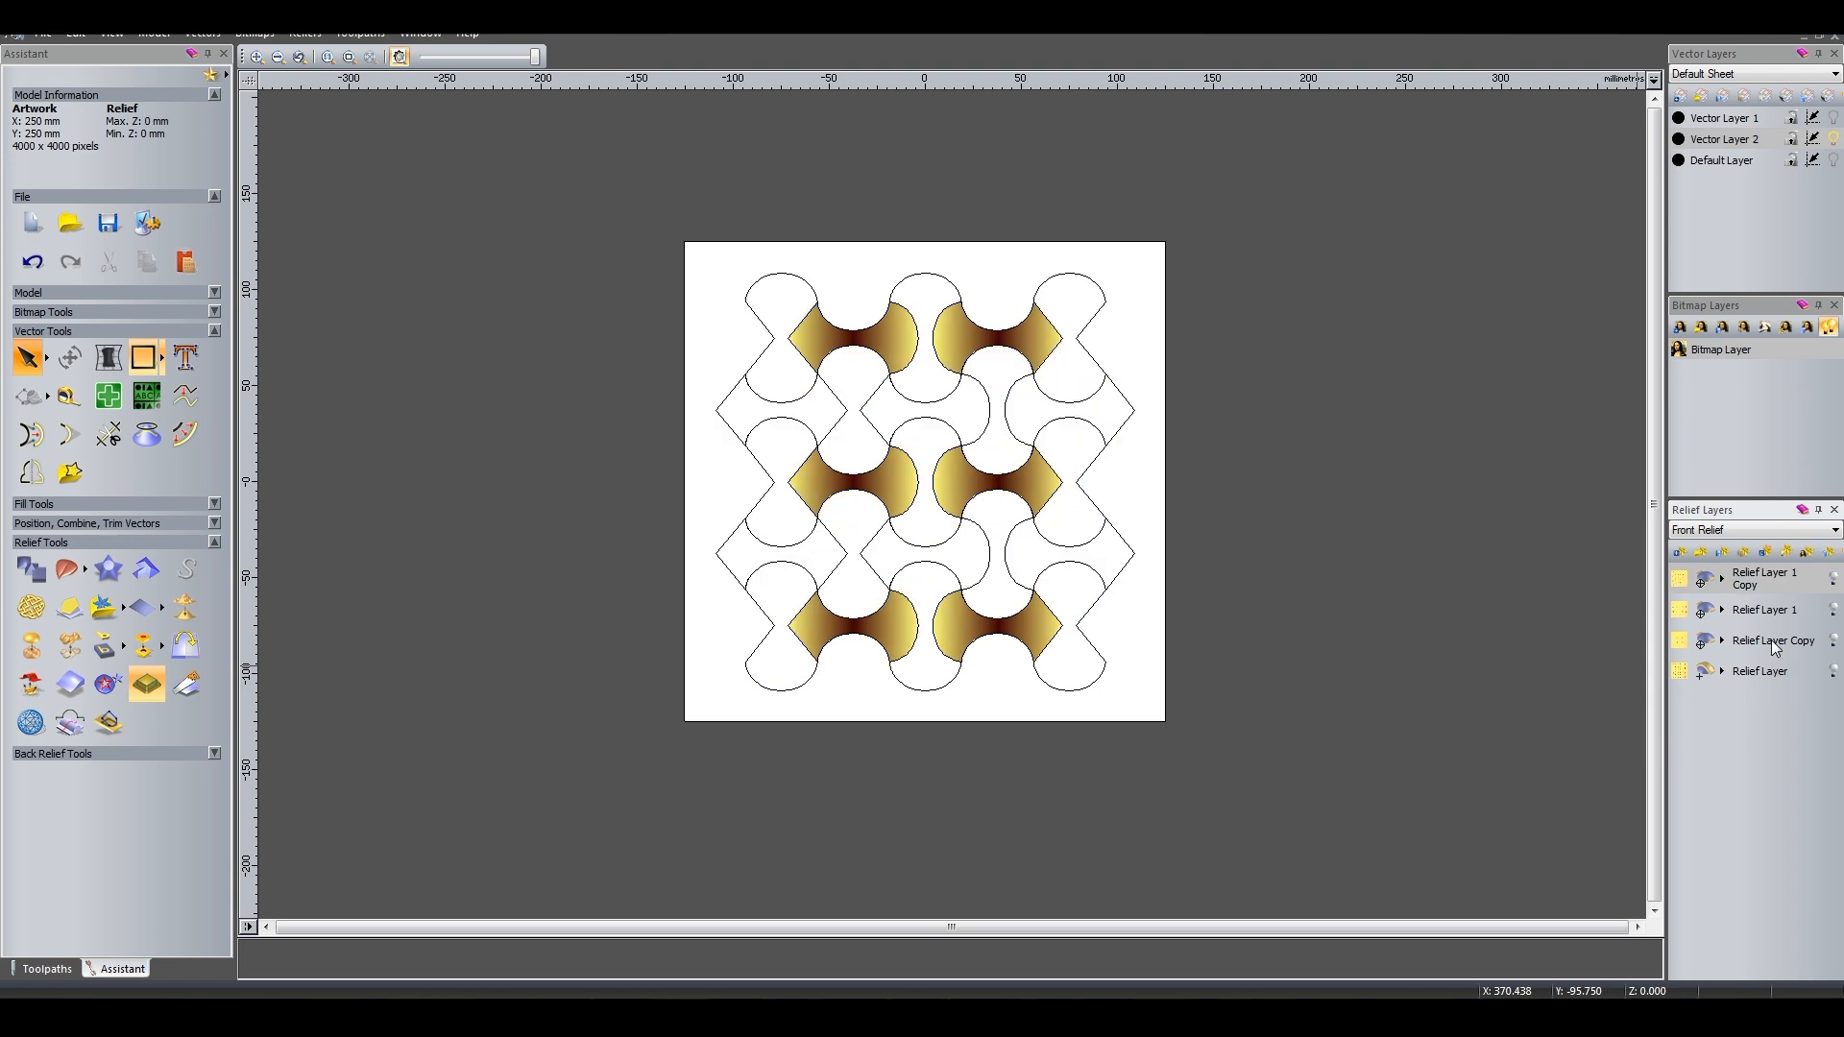
# Compare the horizontal tile layers and duplicate Relief Layer 1 Copy.
pyautogui.click(1773, 636)
pyautogui.click(1779, 611)
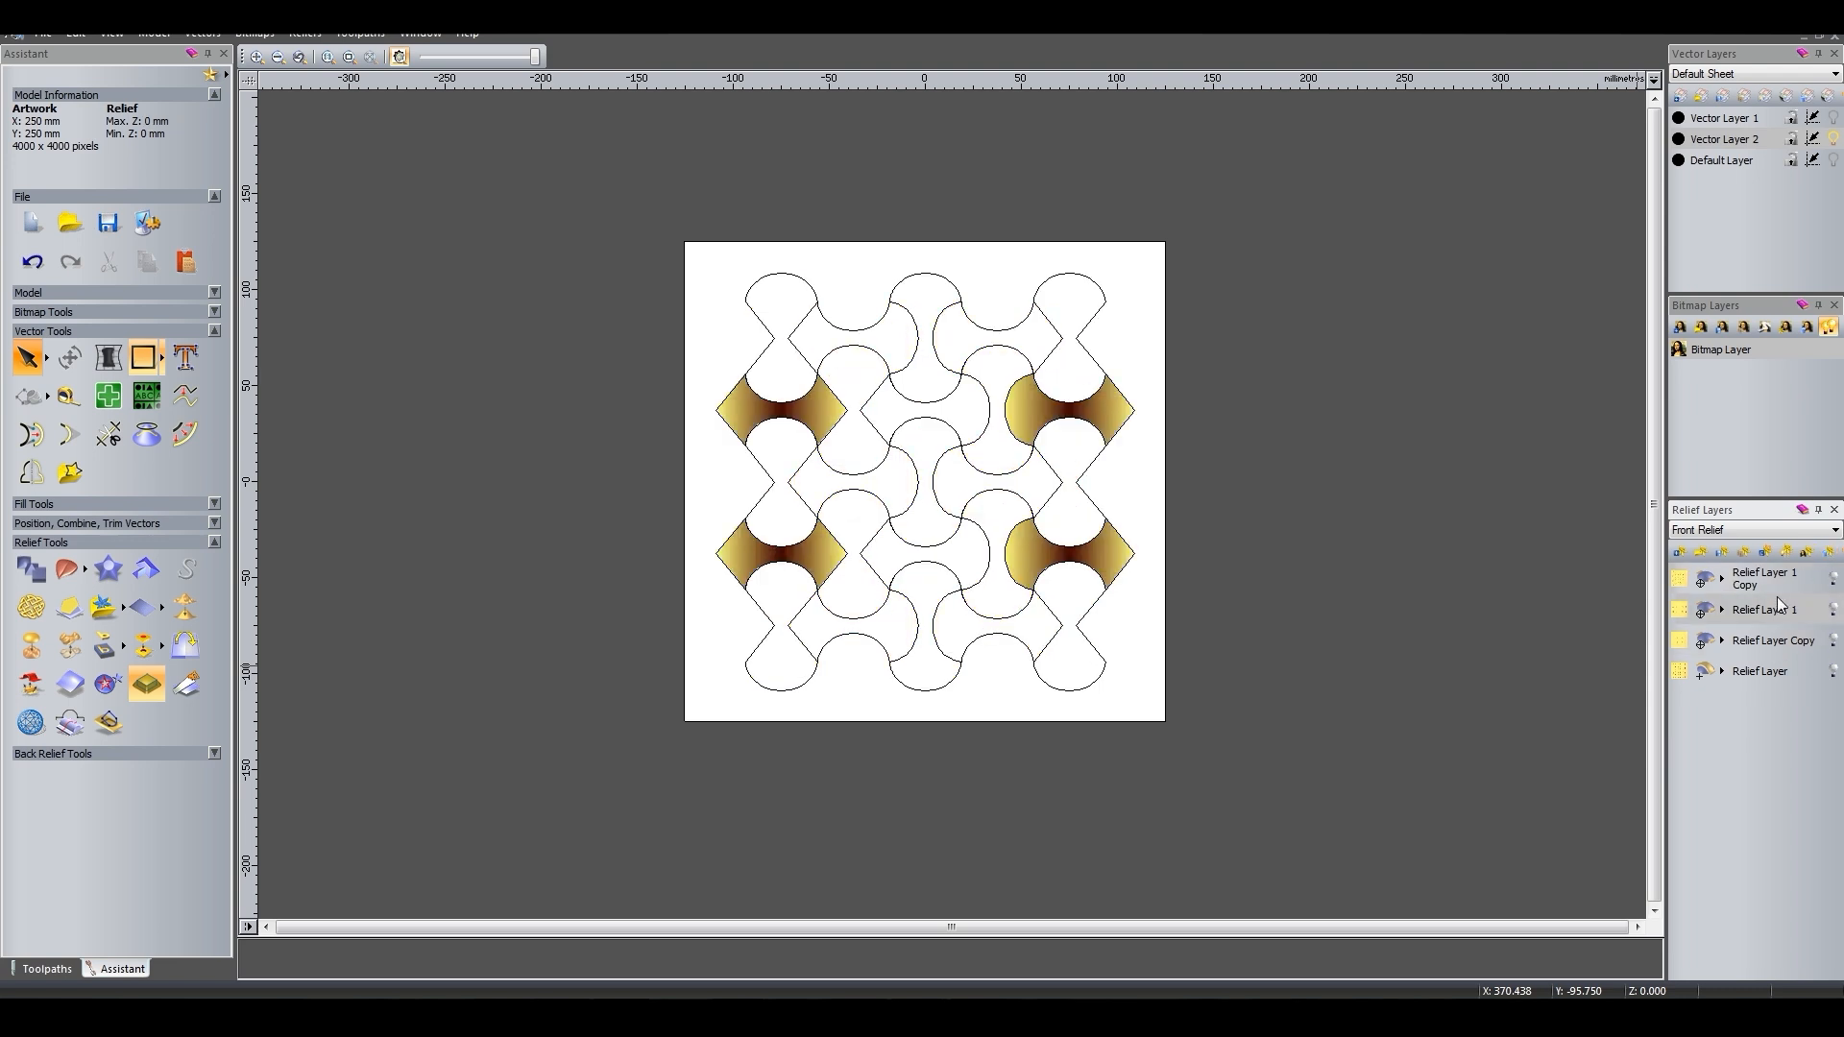
pyautogui.click(1768, 584)
pyautogui.click(1743, 551)
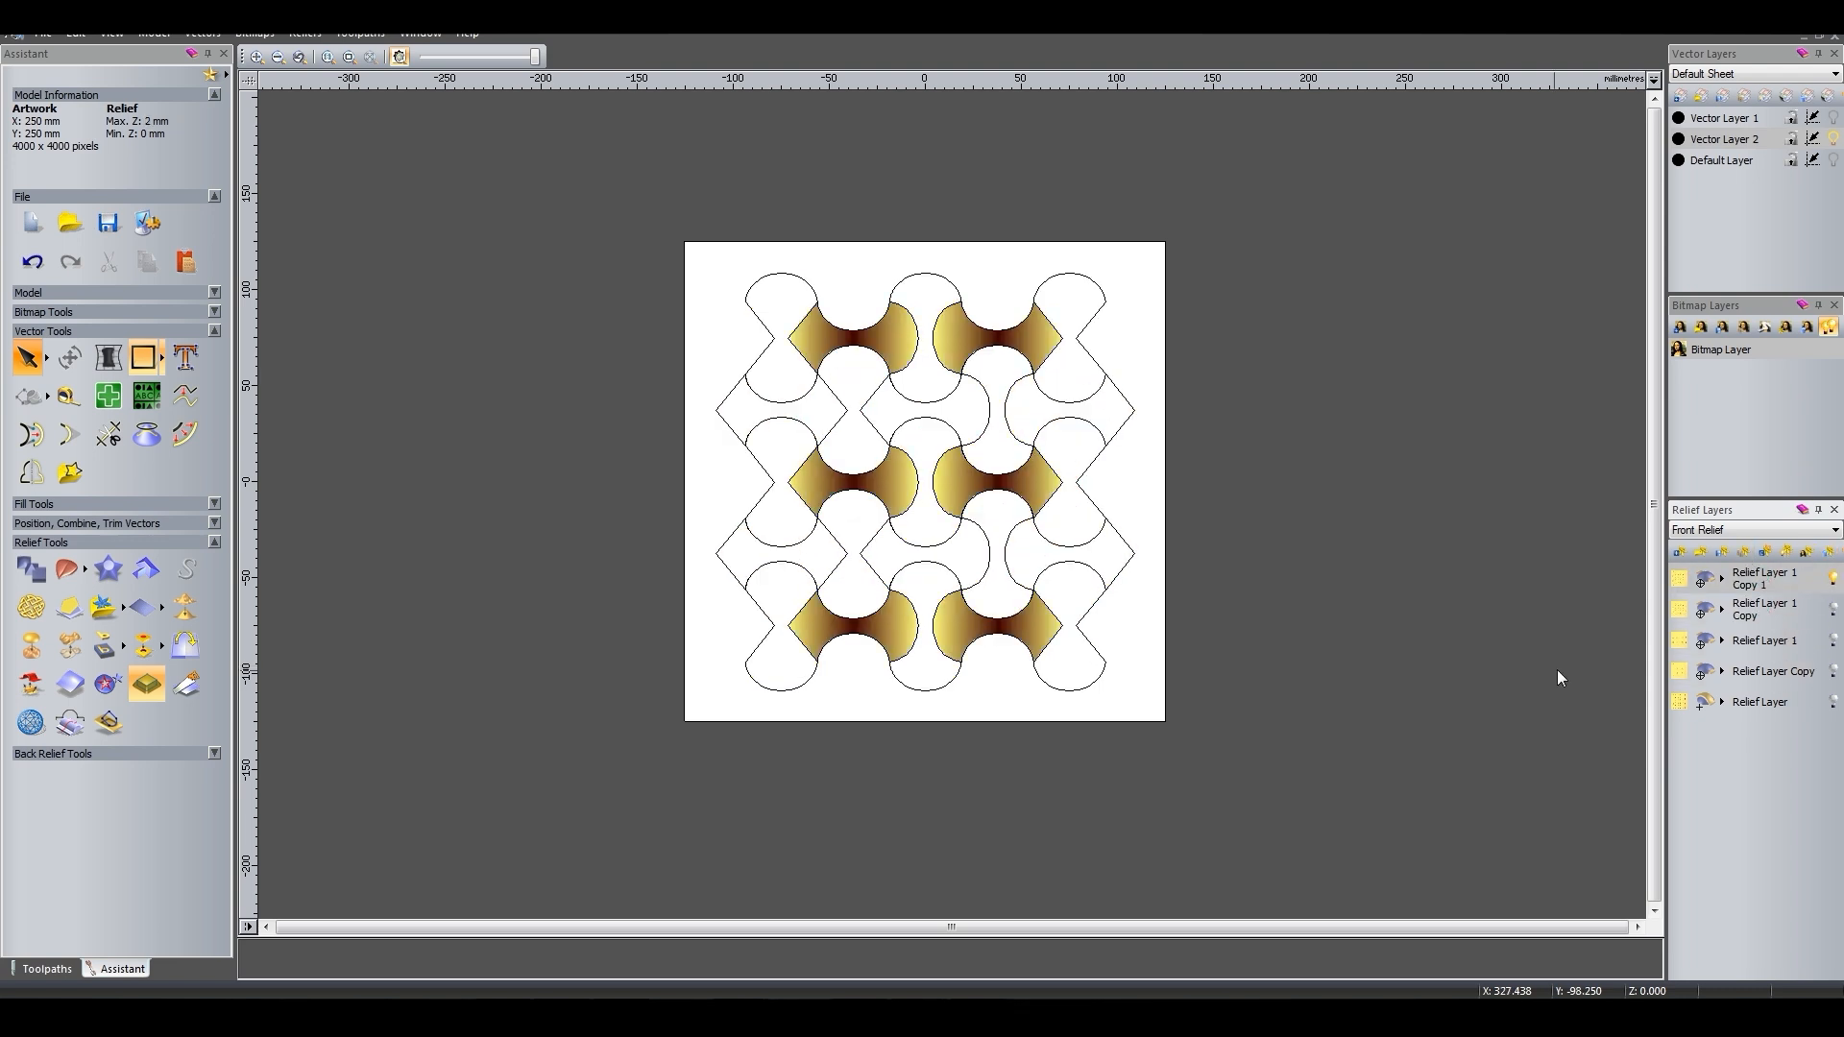
# Use the rectangles on Vector Layer 1 to clear all but the upper two tiles of the left column on Relief Layer 1 Copy 1.
pyautogui.keyDown('ctrl'); pyautogui.moveTo(1285, 501); pyautogui.dragTo(1284, 502); pyautogui.keyUp('ctrl')
pyautogui.press('z')
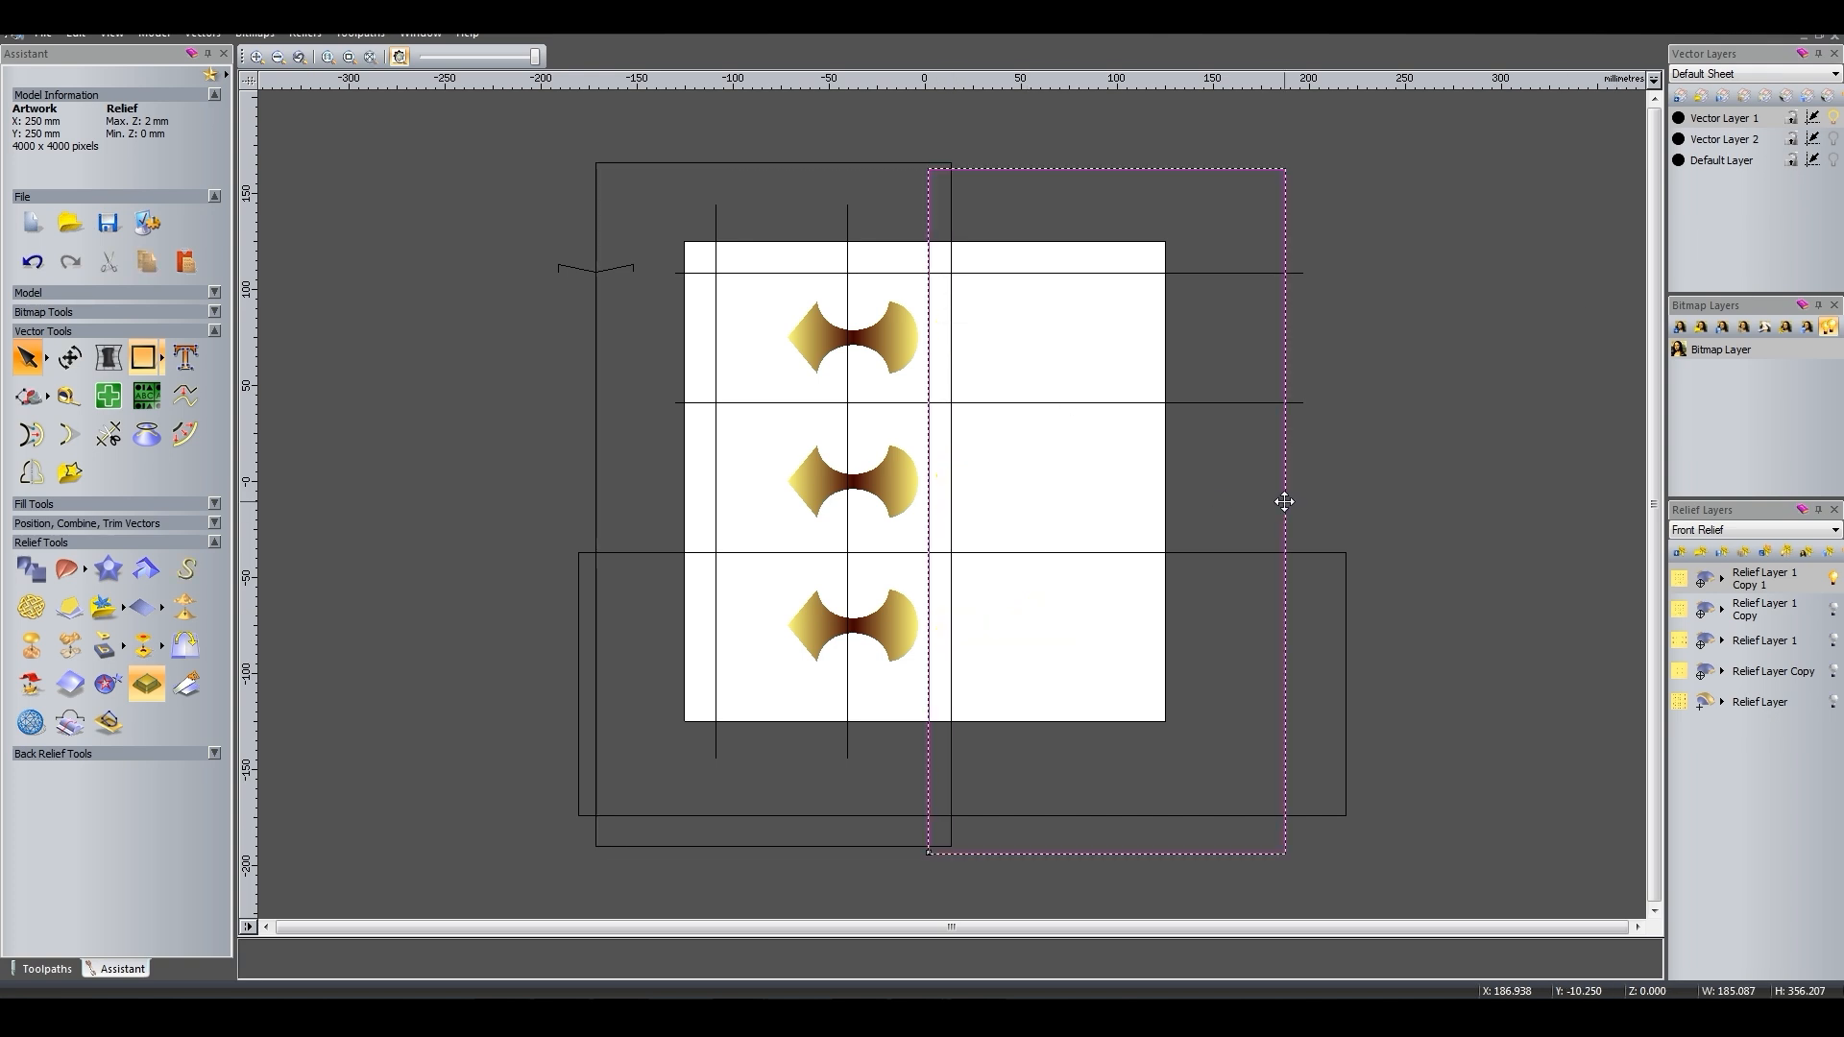
pyautogui.click(1632, 592)
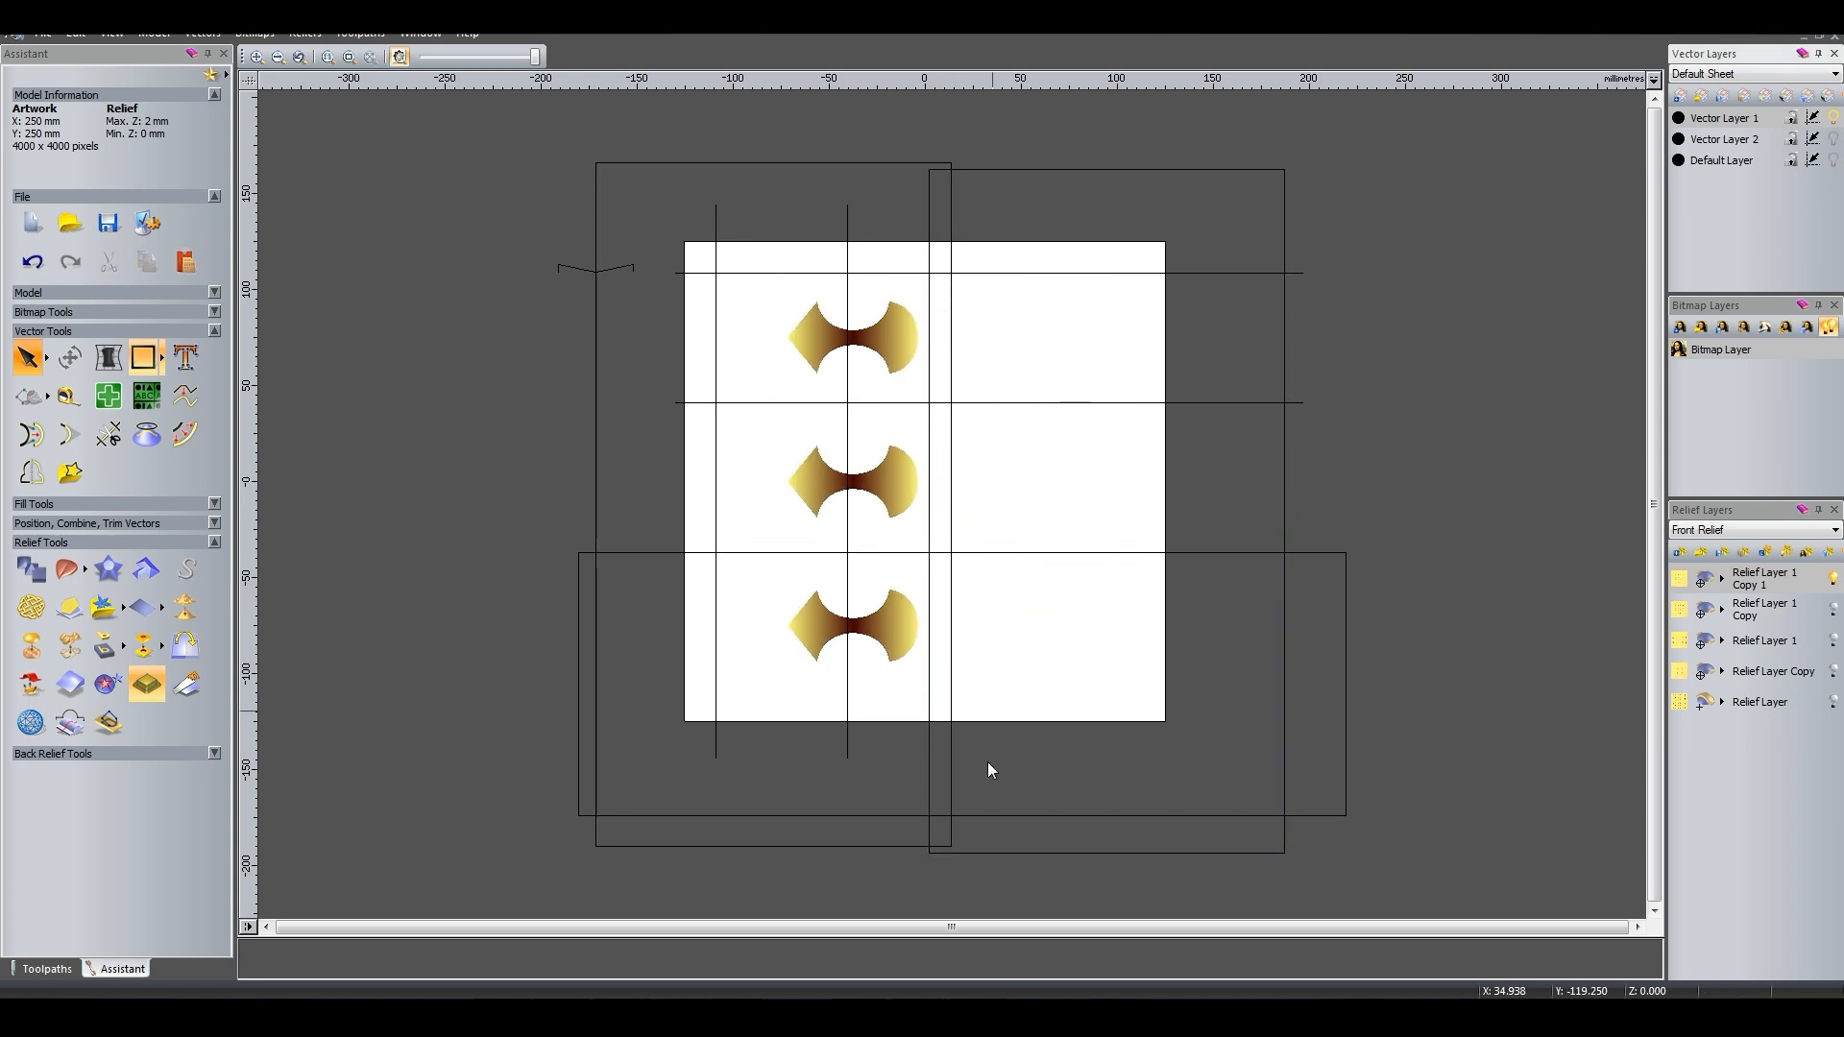
pyautogui.click(1324, 761)
# Shift the two remaining tiles on Relief Layer 1 Copy 1 onto the two empty tile positions in the pattern's centre.
pyautogui.press('F3')
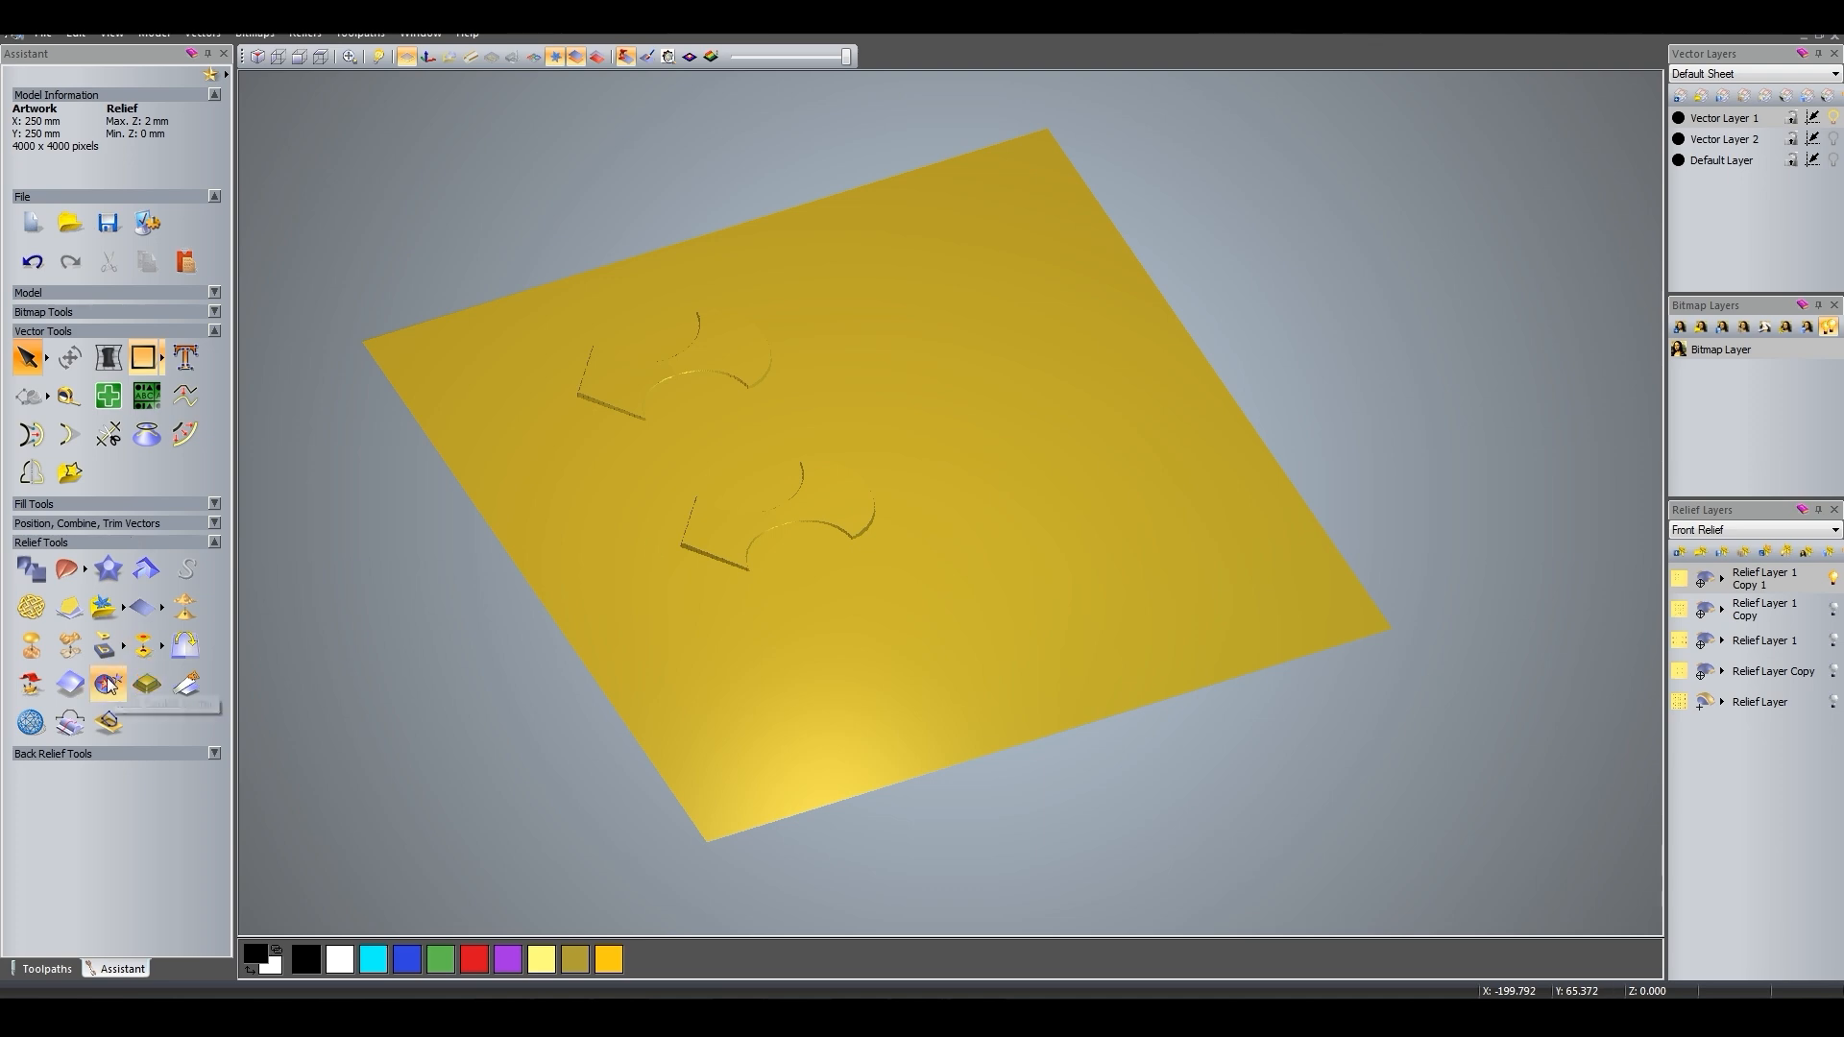
pyautogui.click(146, 684)
pyautogui.press('F2')
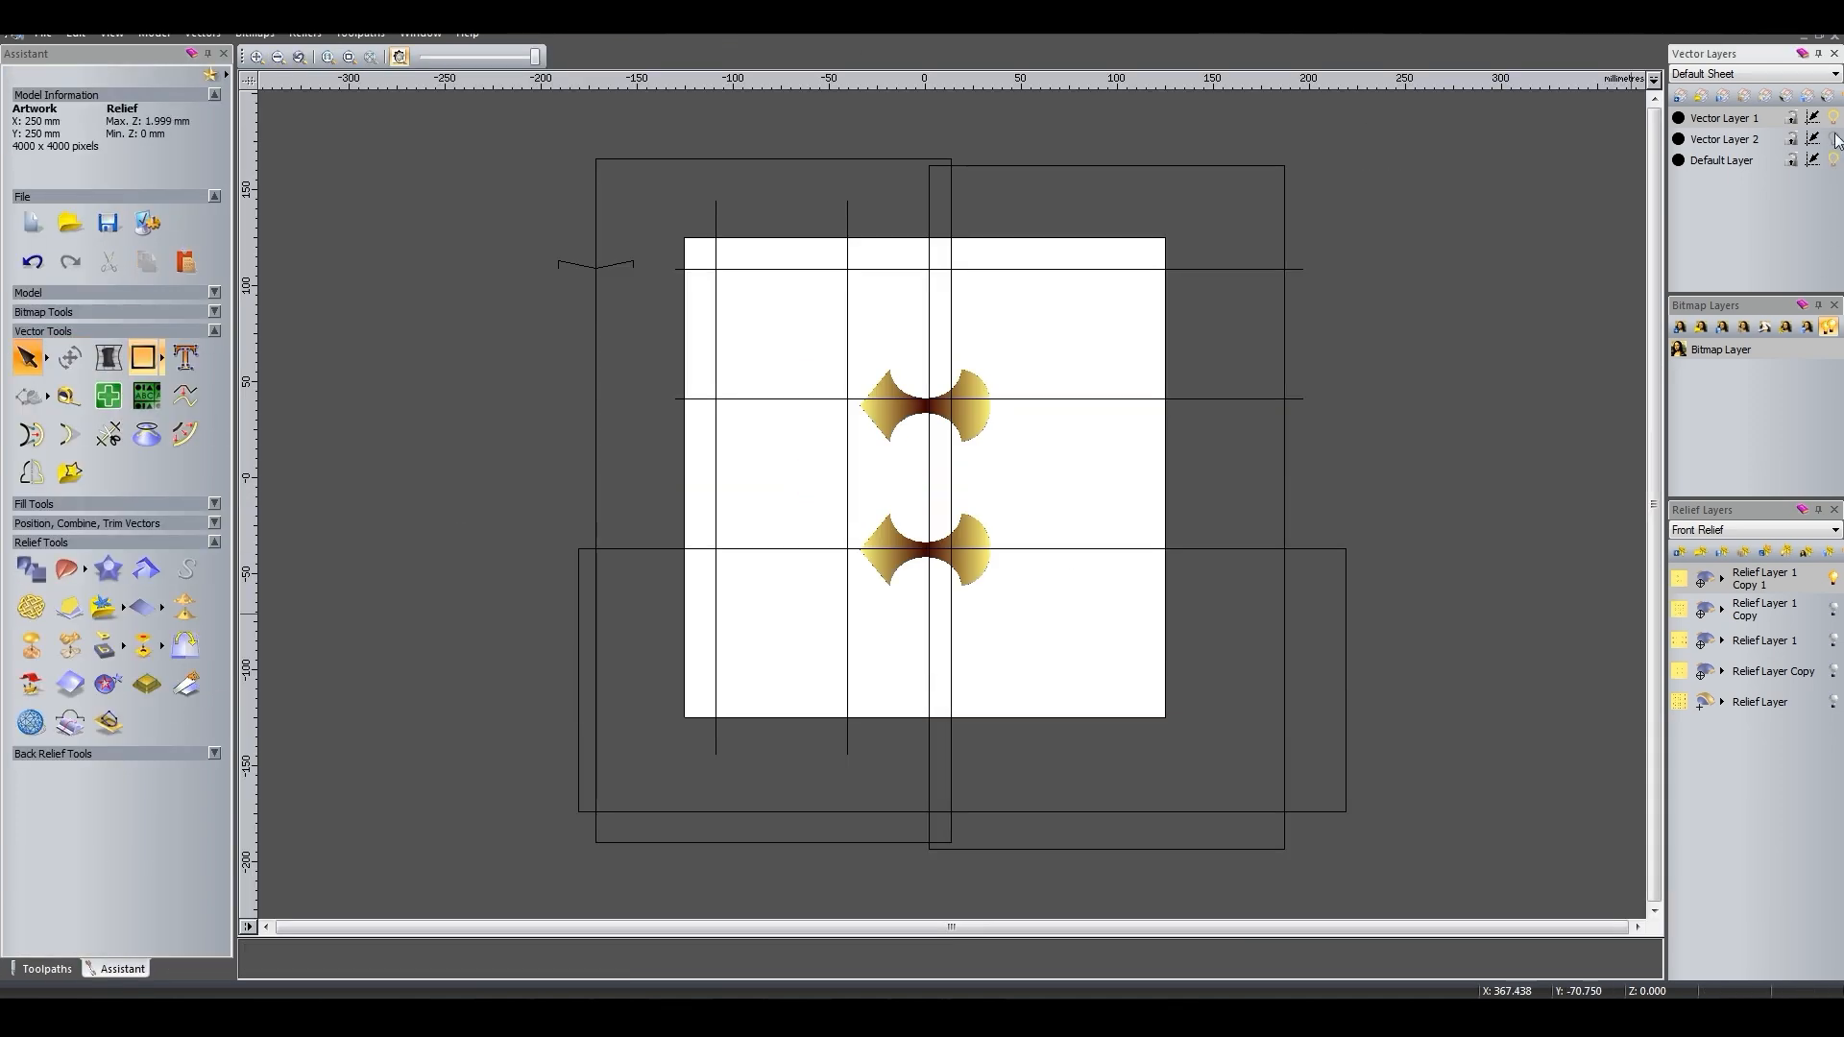
# Hide the vector layers and scale the relief on Relief Layer 1 Copy 1 to a height of 2 mm.
pyautogui.click(1833, 139)
pyautogui.click(1835, 160)
pyautogui.click(71, 645)
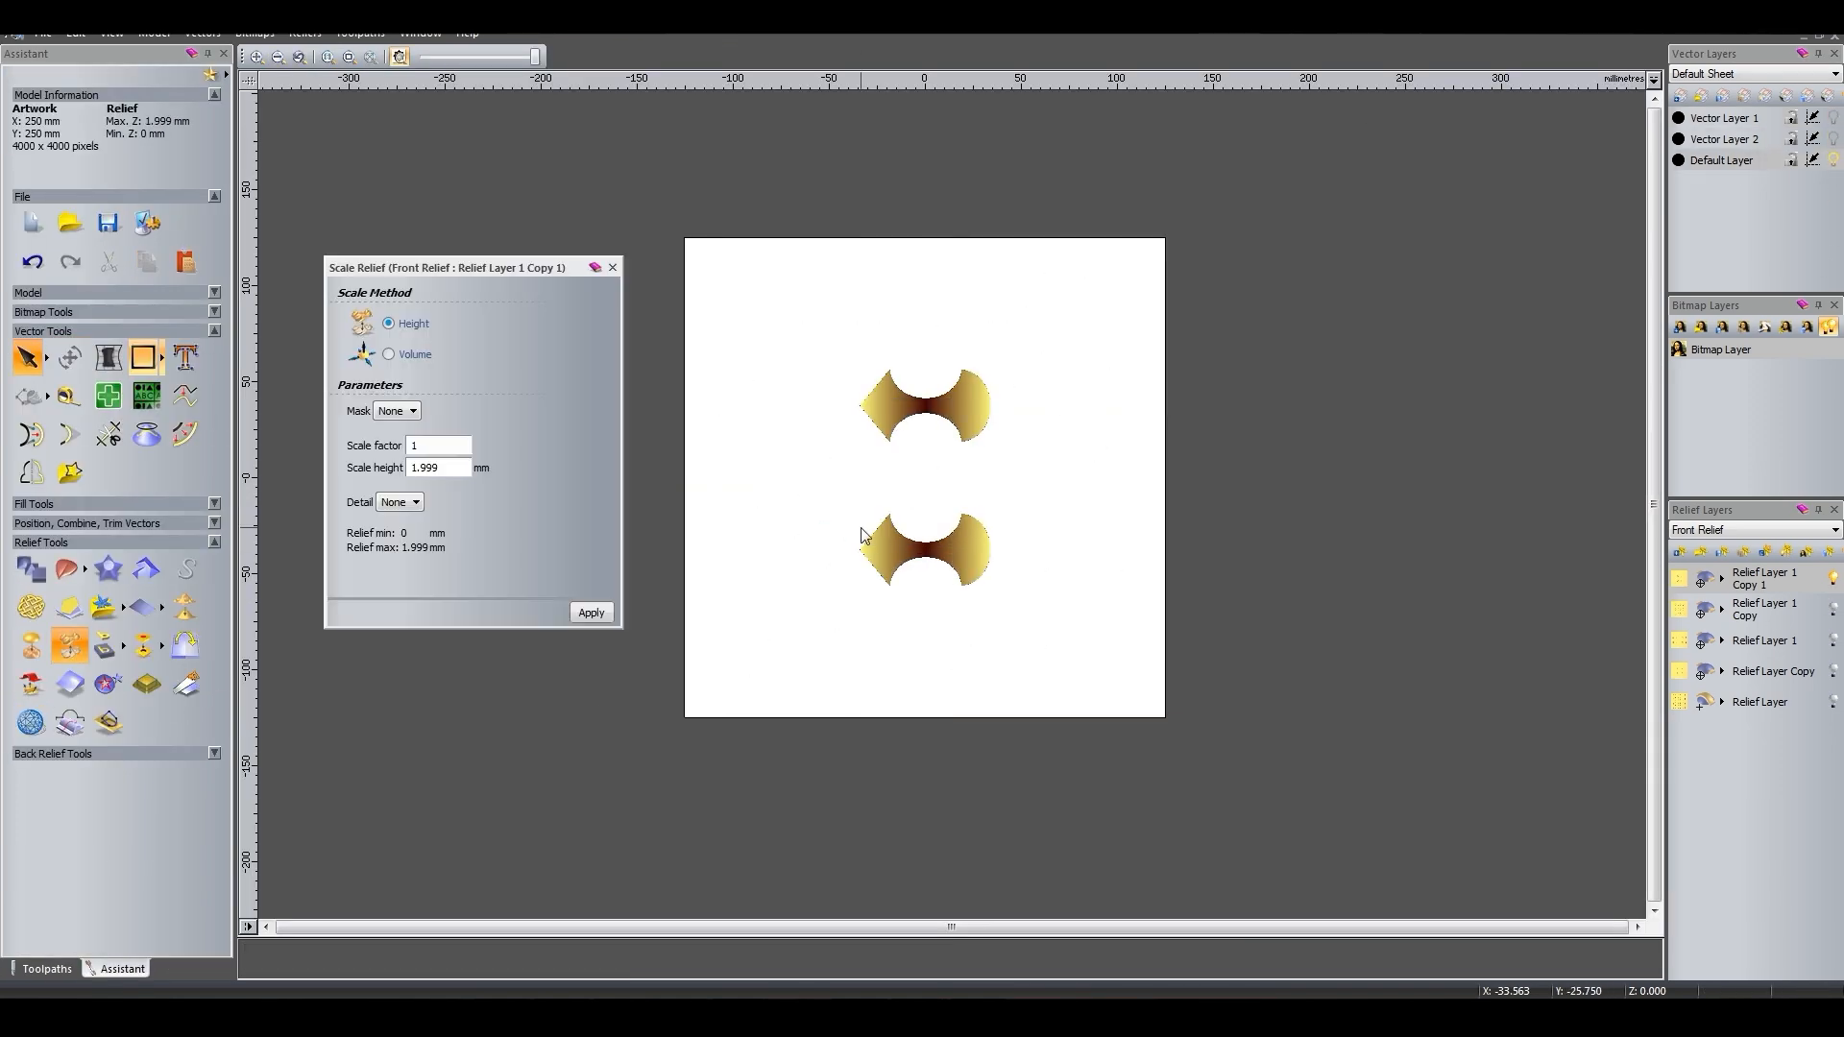
pyautogui.click(591, 613)
pyautogui.click(613, 268)
# Turn on all tile relief layers and merge the visible ones into a new layer.
pyautogui.click(1832, 609)
pyautogui.click(1833, 641)
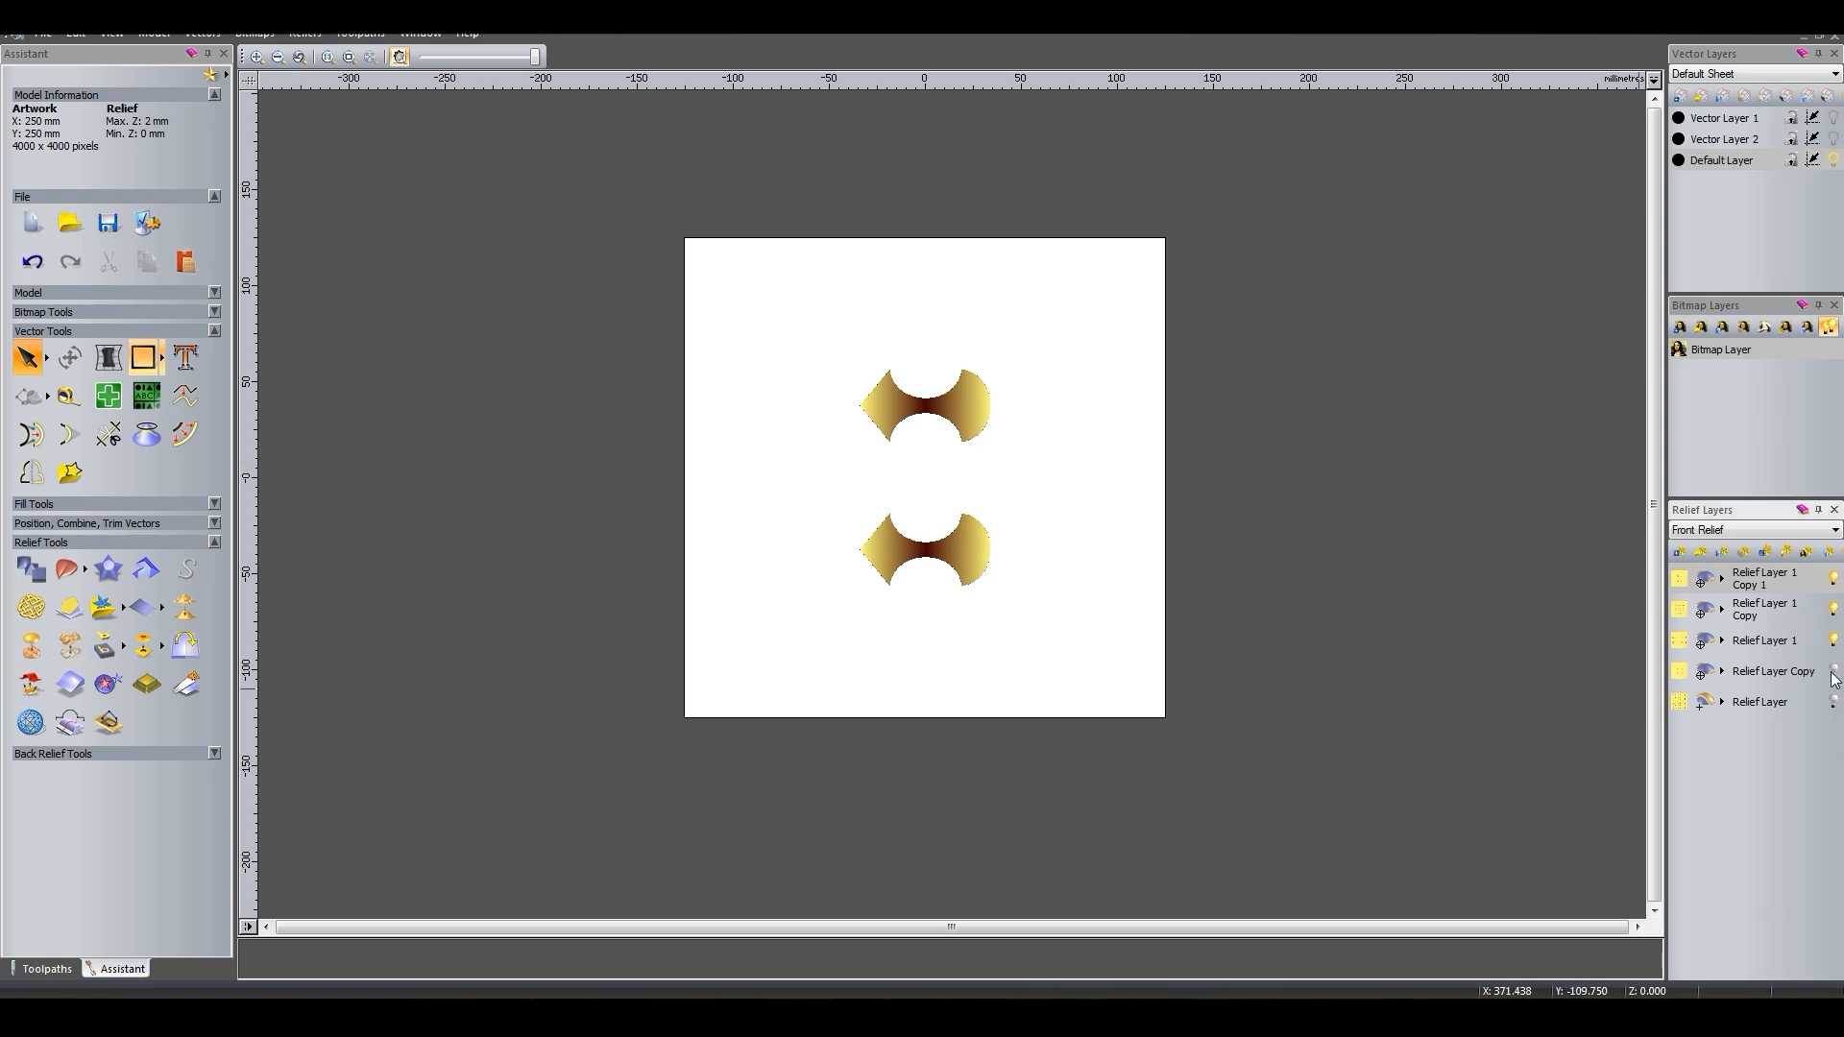
pyautogui.click(1790, 557)
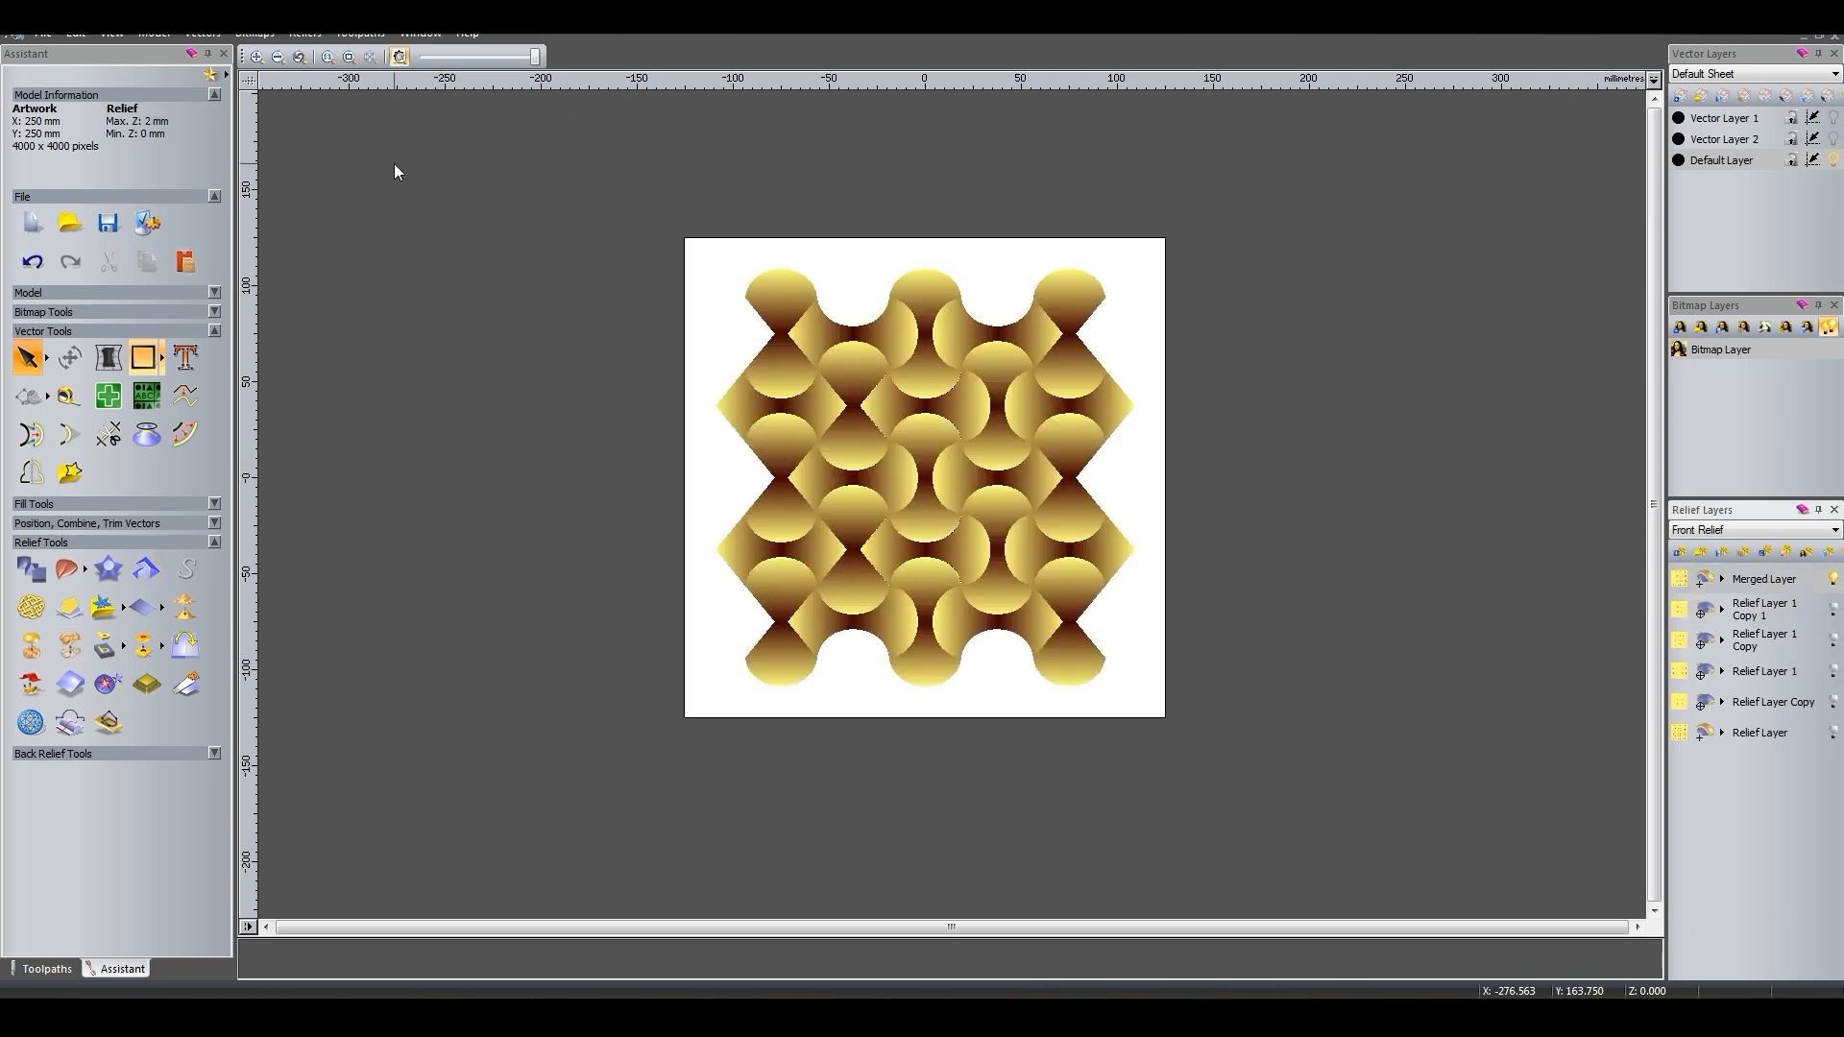
# Smooth the whole merged layer with 10 passes and apply a 25-degree draft that removes material.
pyautogui.click(185, 607)
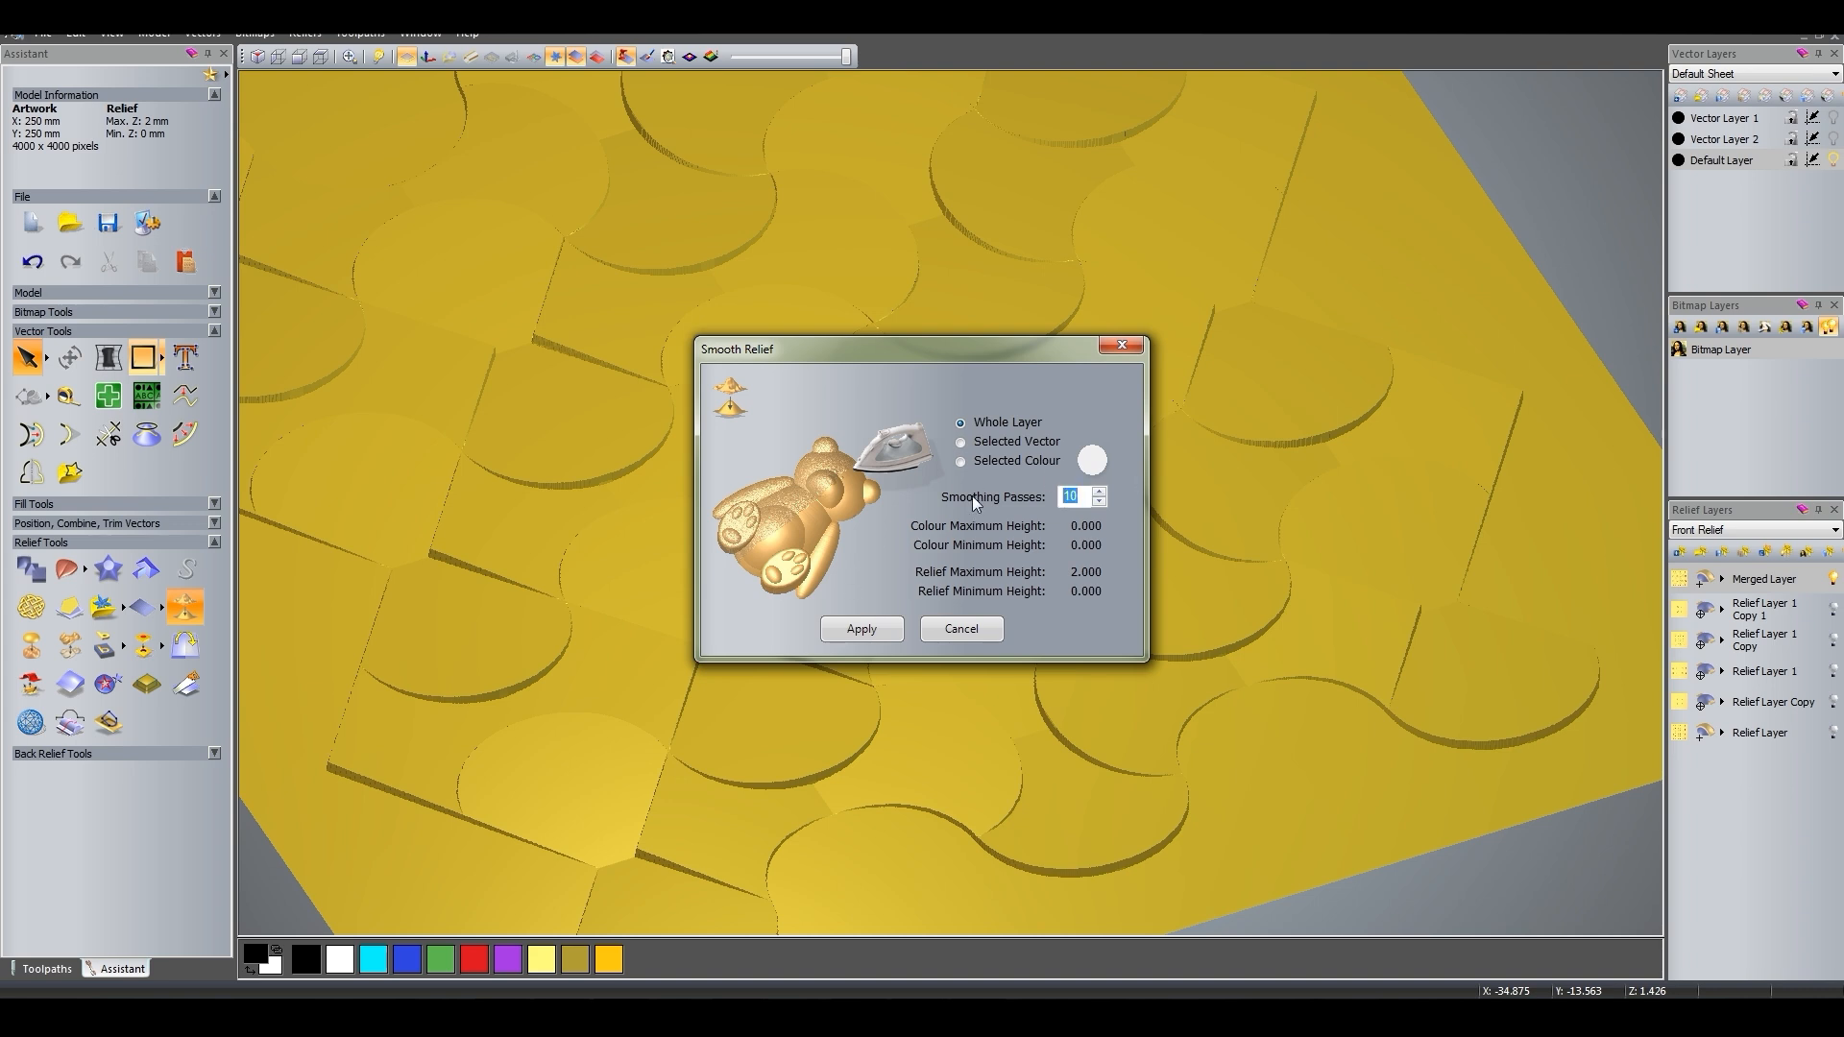
pyautogui.press('Return')
pyautogui.click(146, 684)
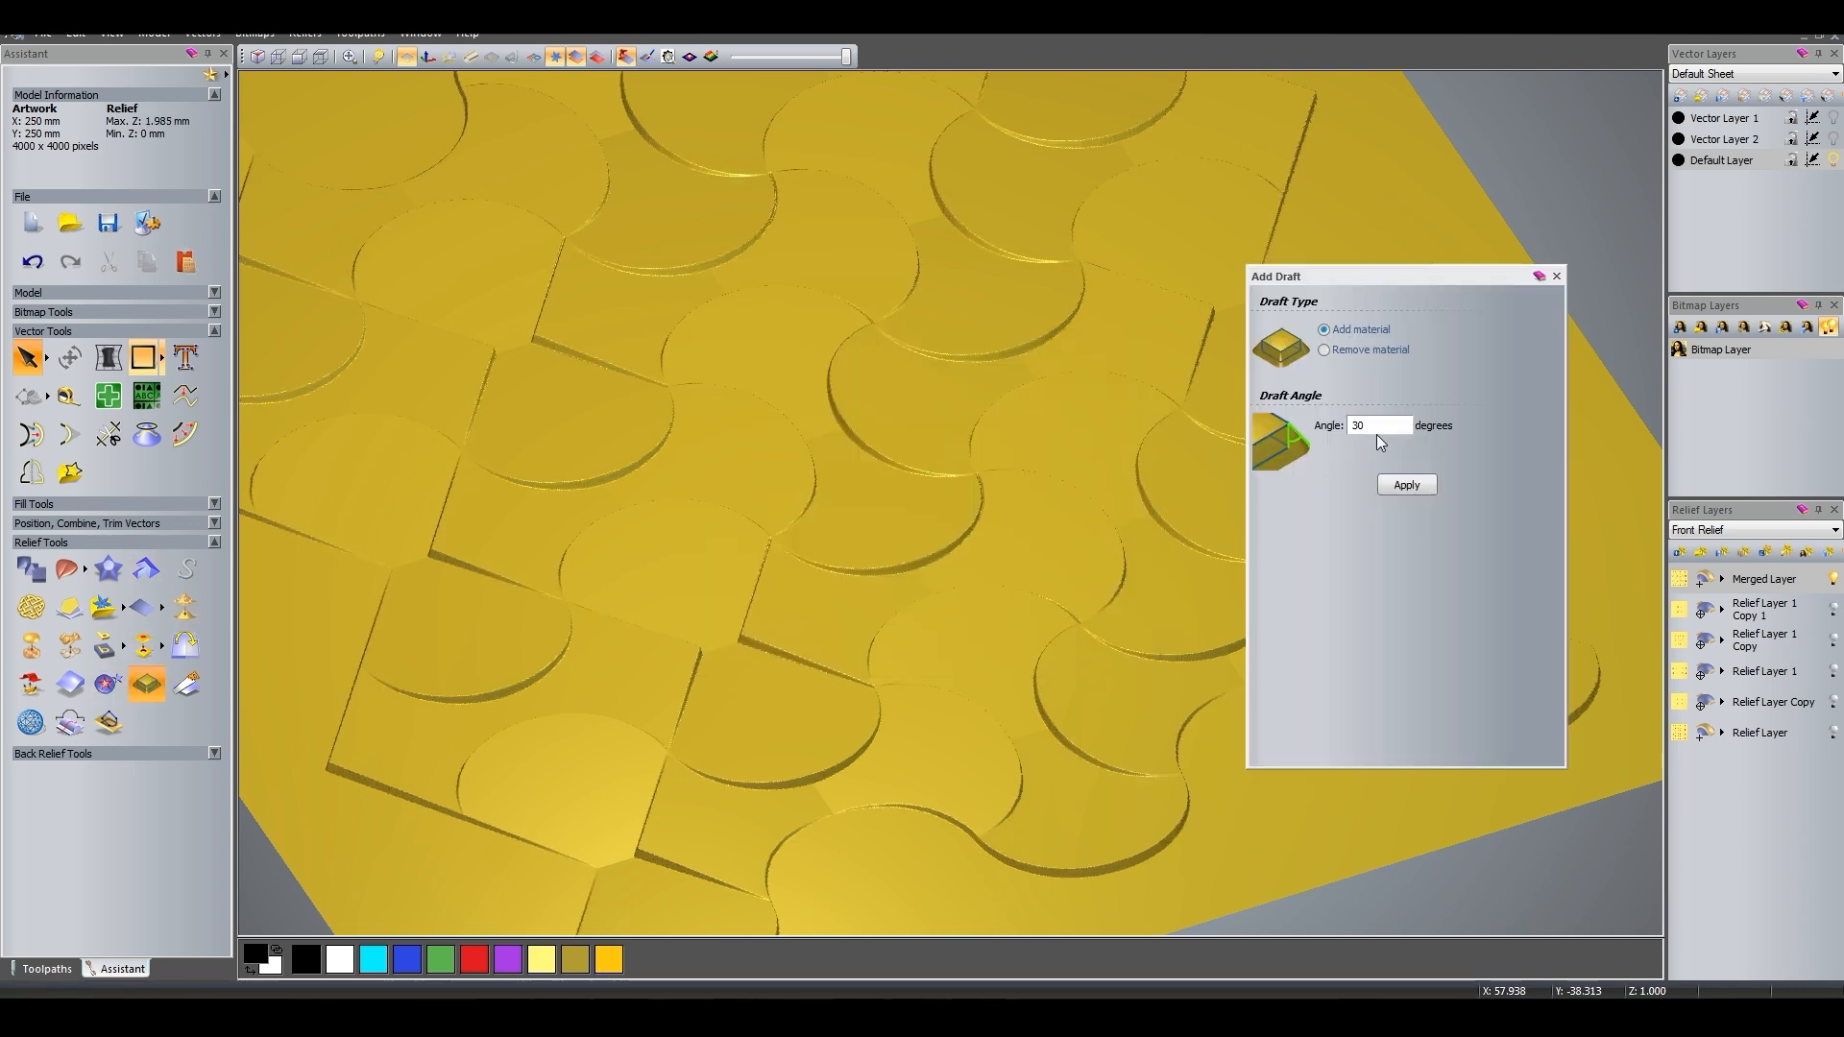
pyautogui.doubleClick(1358, 426)
pyautogui.write('25')
pyautogui.click(1325, 350)
pyautogui.click(1397, 484)
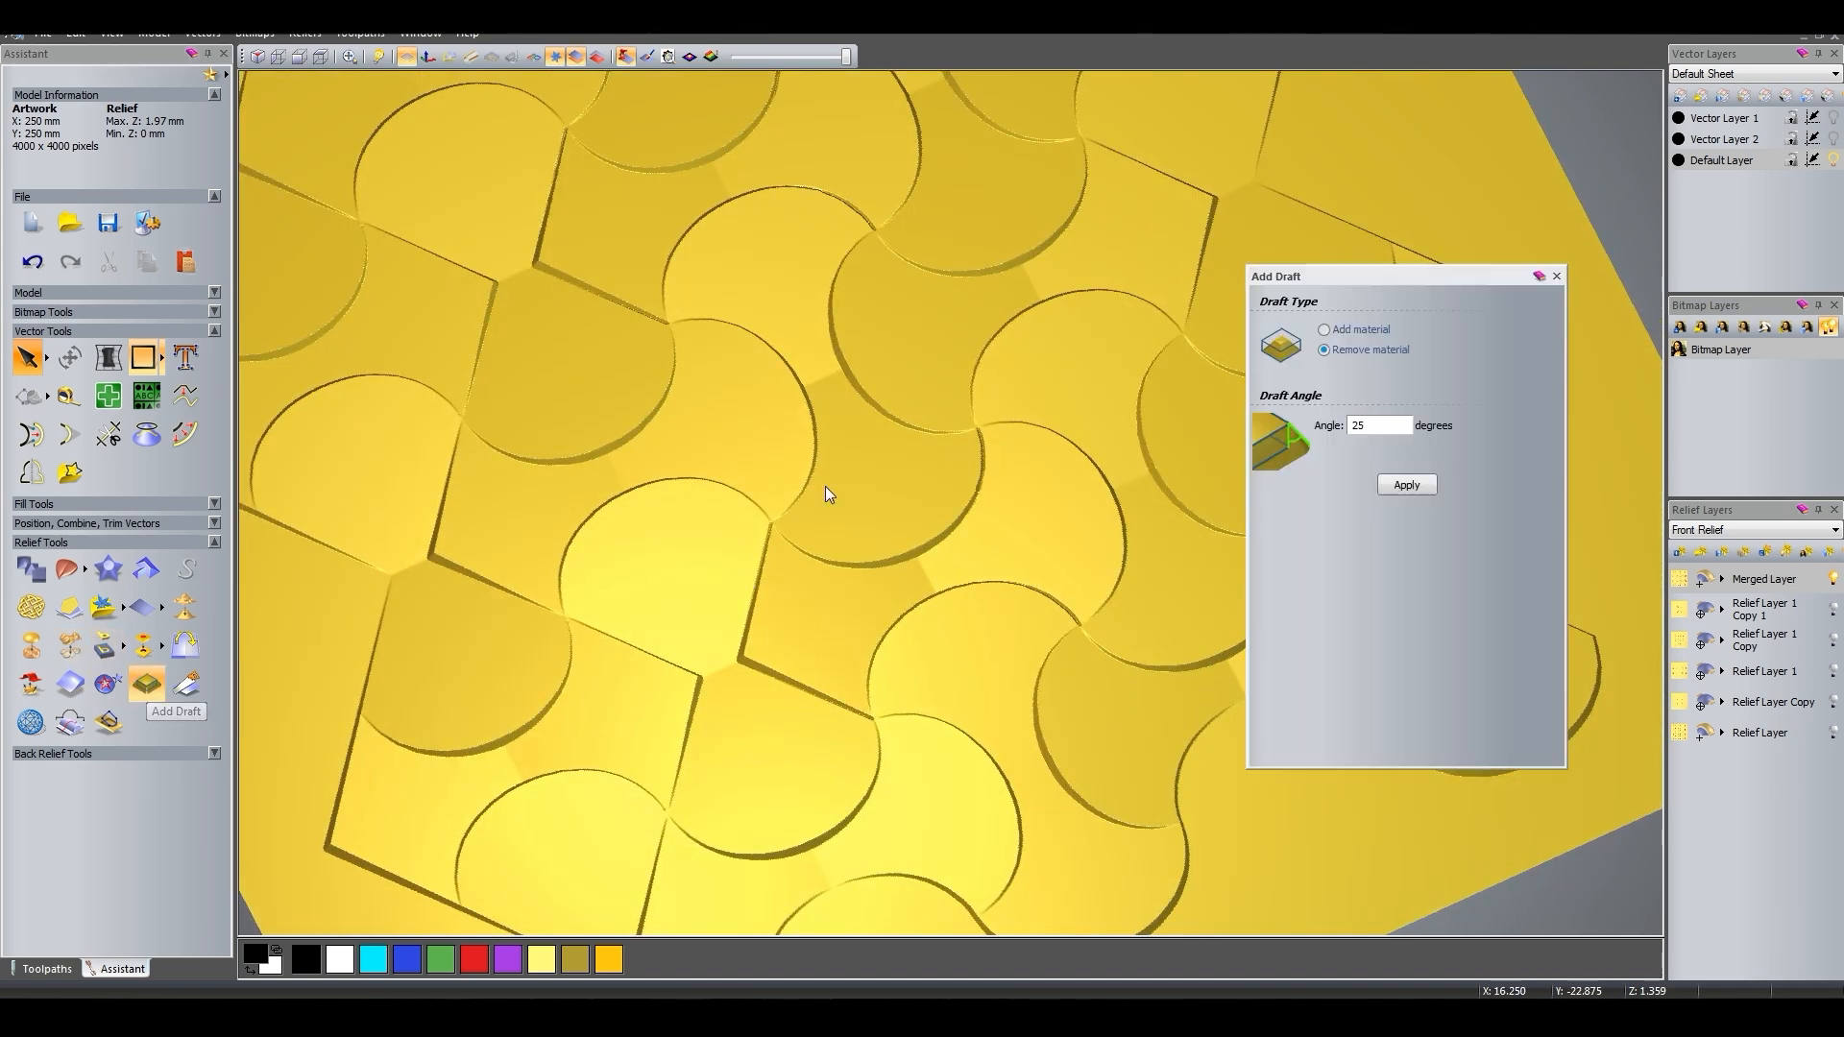
# Apply a 40-degree draft that adds material to the merged tile relief.
pyautogui.doubleClick(1359, 426)
pyautogui.write('30')
pyautogui.click(1398, 484)
pyautogui.click(1408, 485)
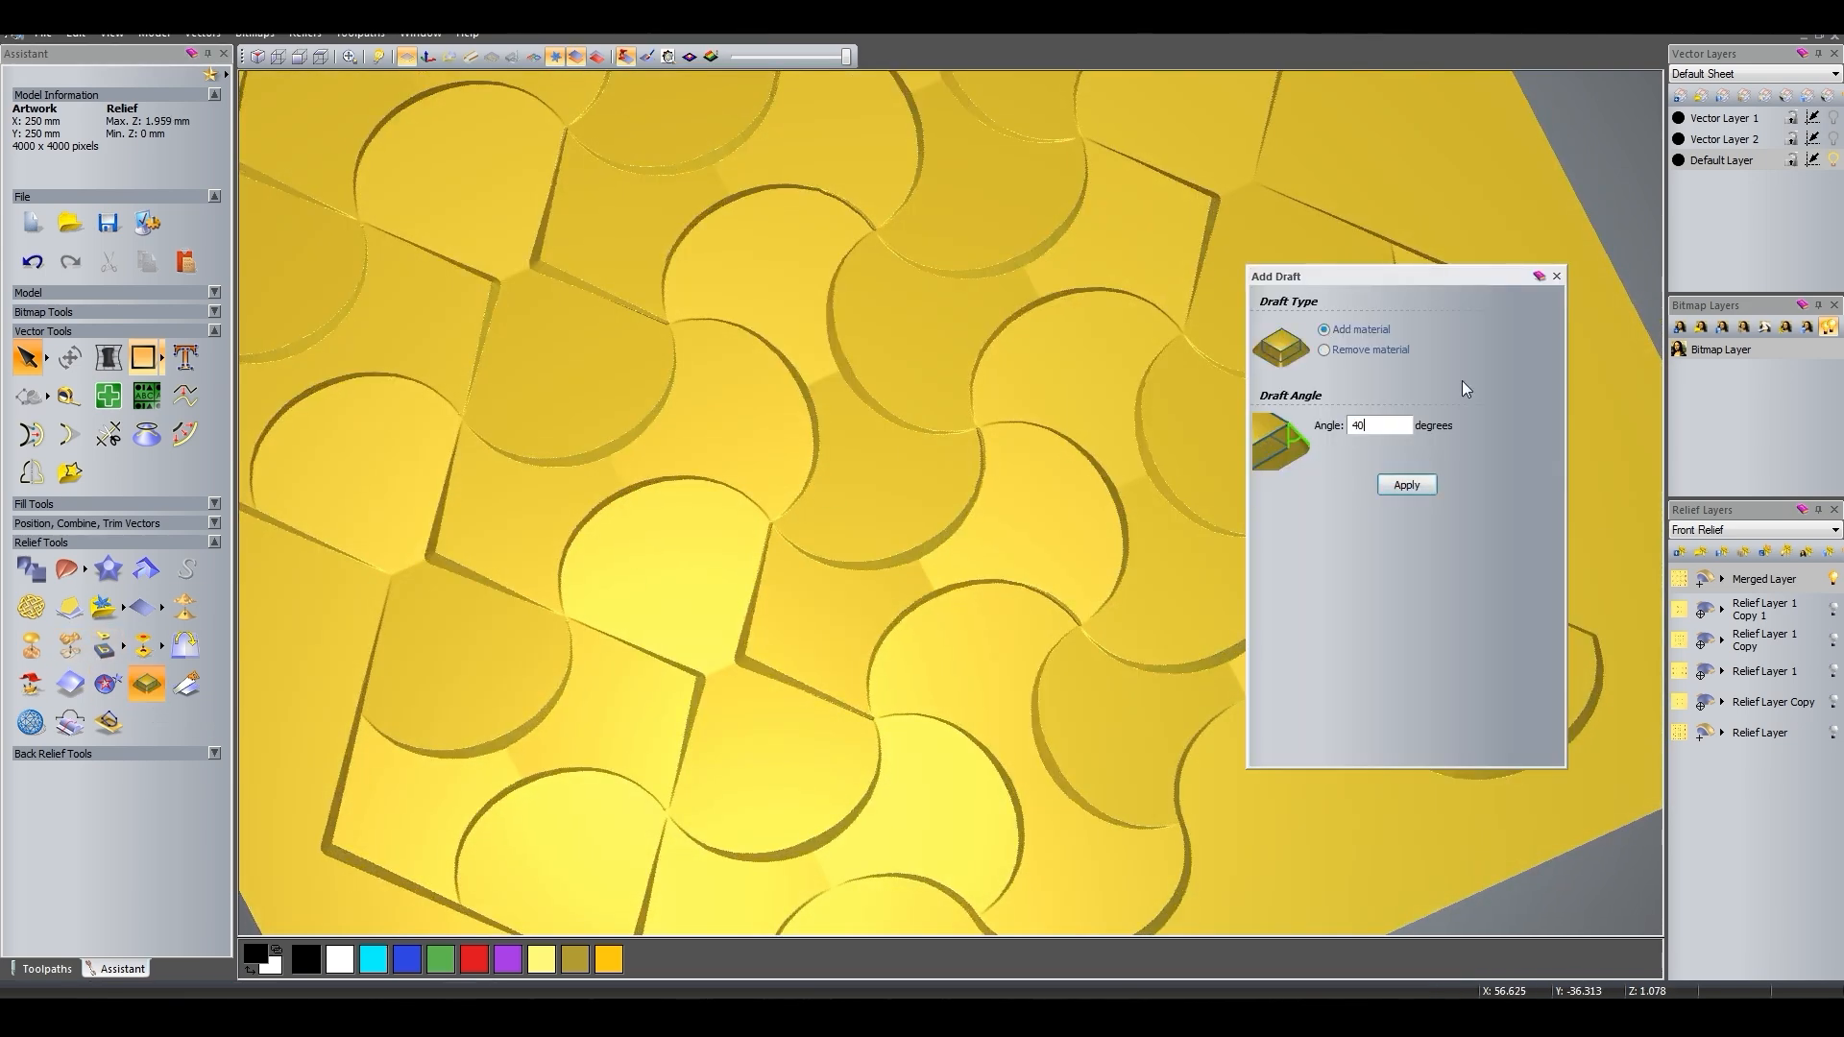
# Finish the draft and smooth the whole merged layer again with 4 passes.
pyautogui.click(1557, 276)
pyautogui.click(184, 607)
pyautogui.press('Return')
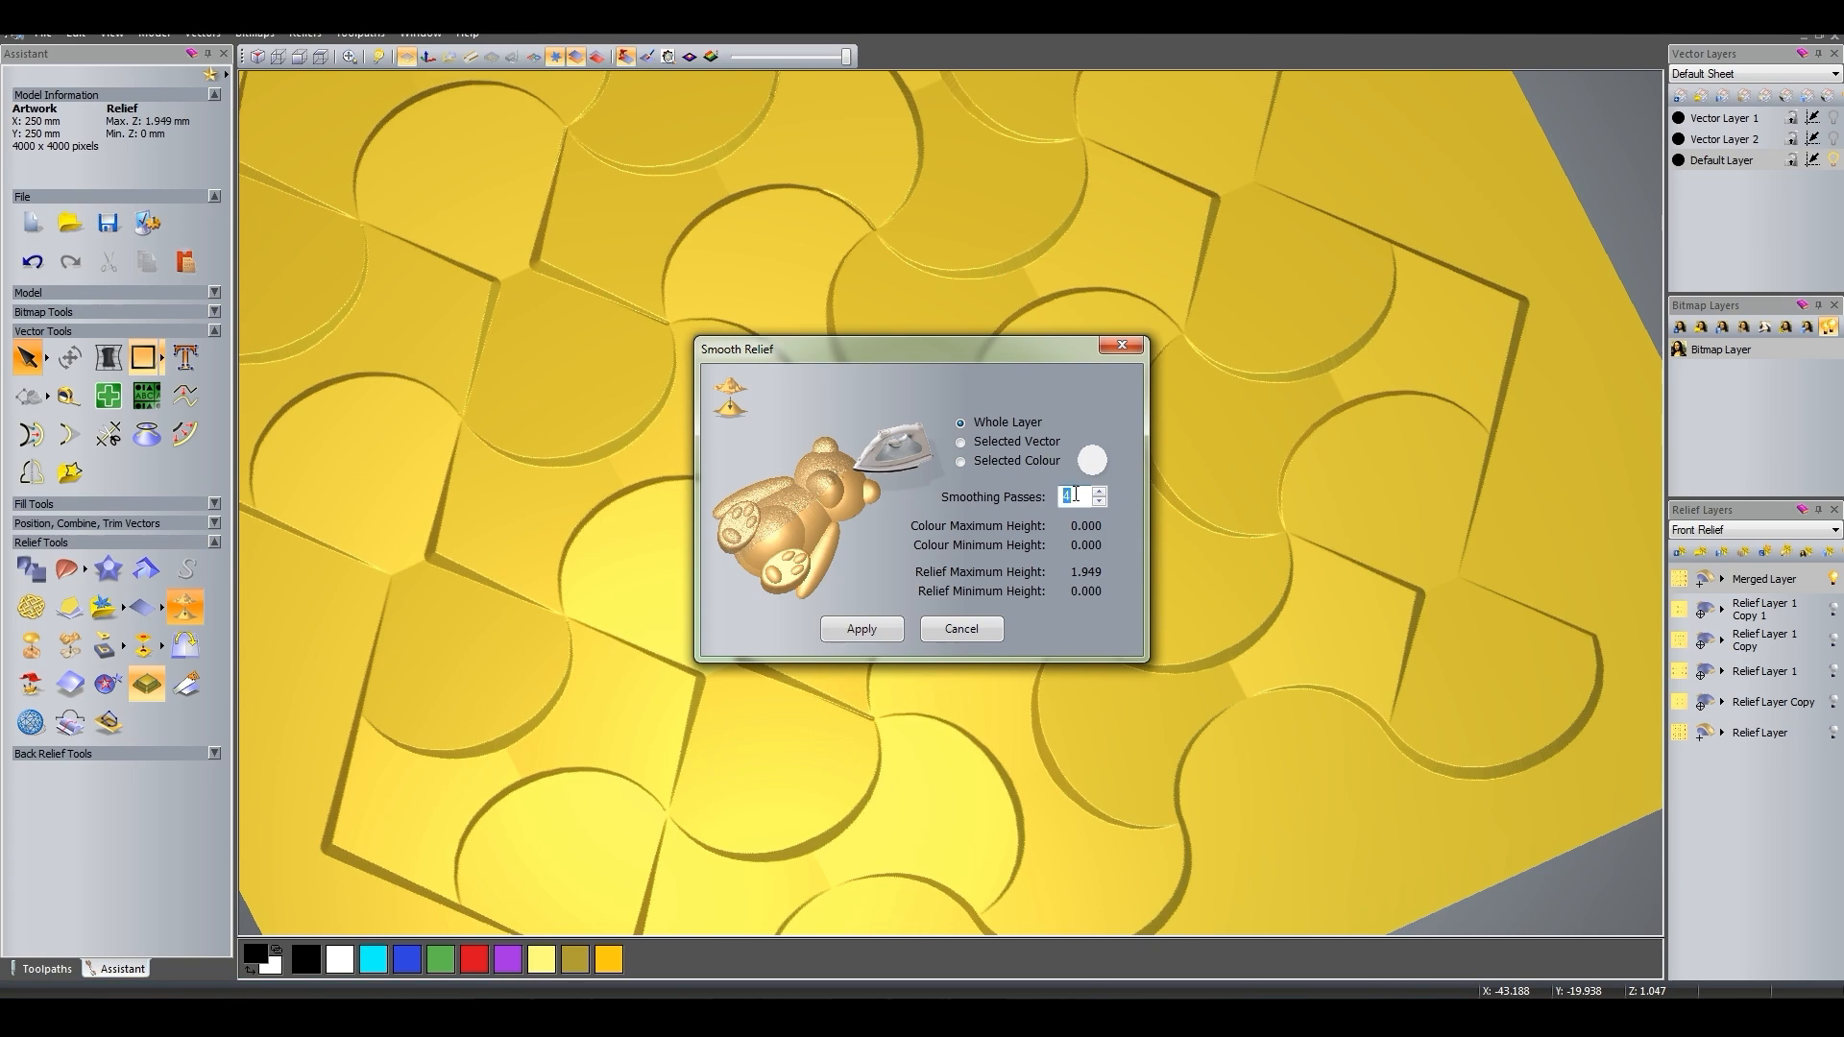
pyautogui.moveTo(1086, 491); pyautogui.dragTo(945, 418)
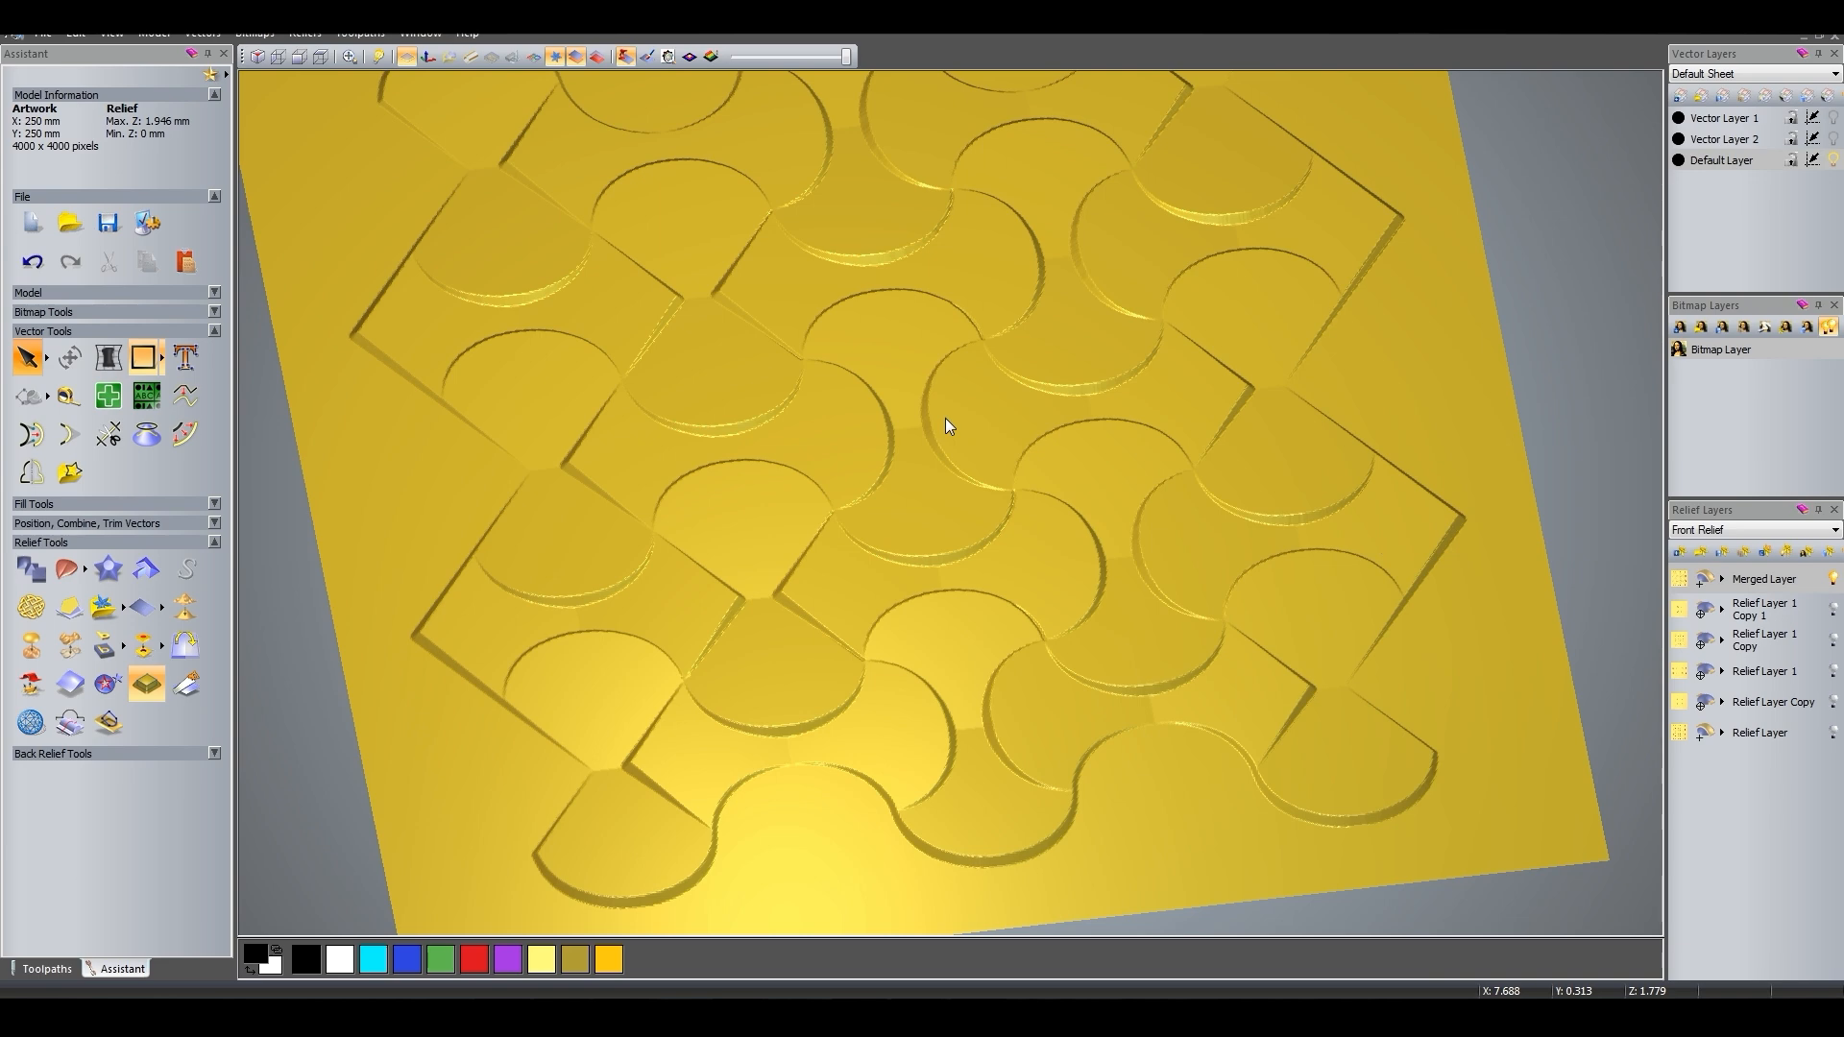
pyautogui.moveTo(945, 418); pyautogui.dragTo(913, 569, button='right')
# Arrange the 2D and 3D views side by side to compare the tile pattern in both.
pyautogui.press('F2')
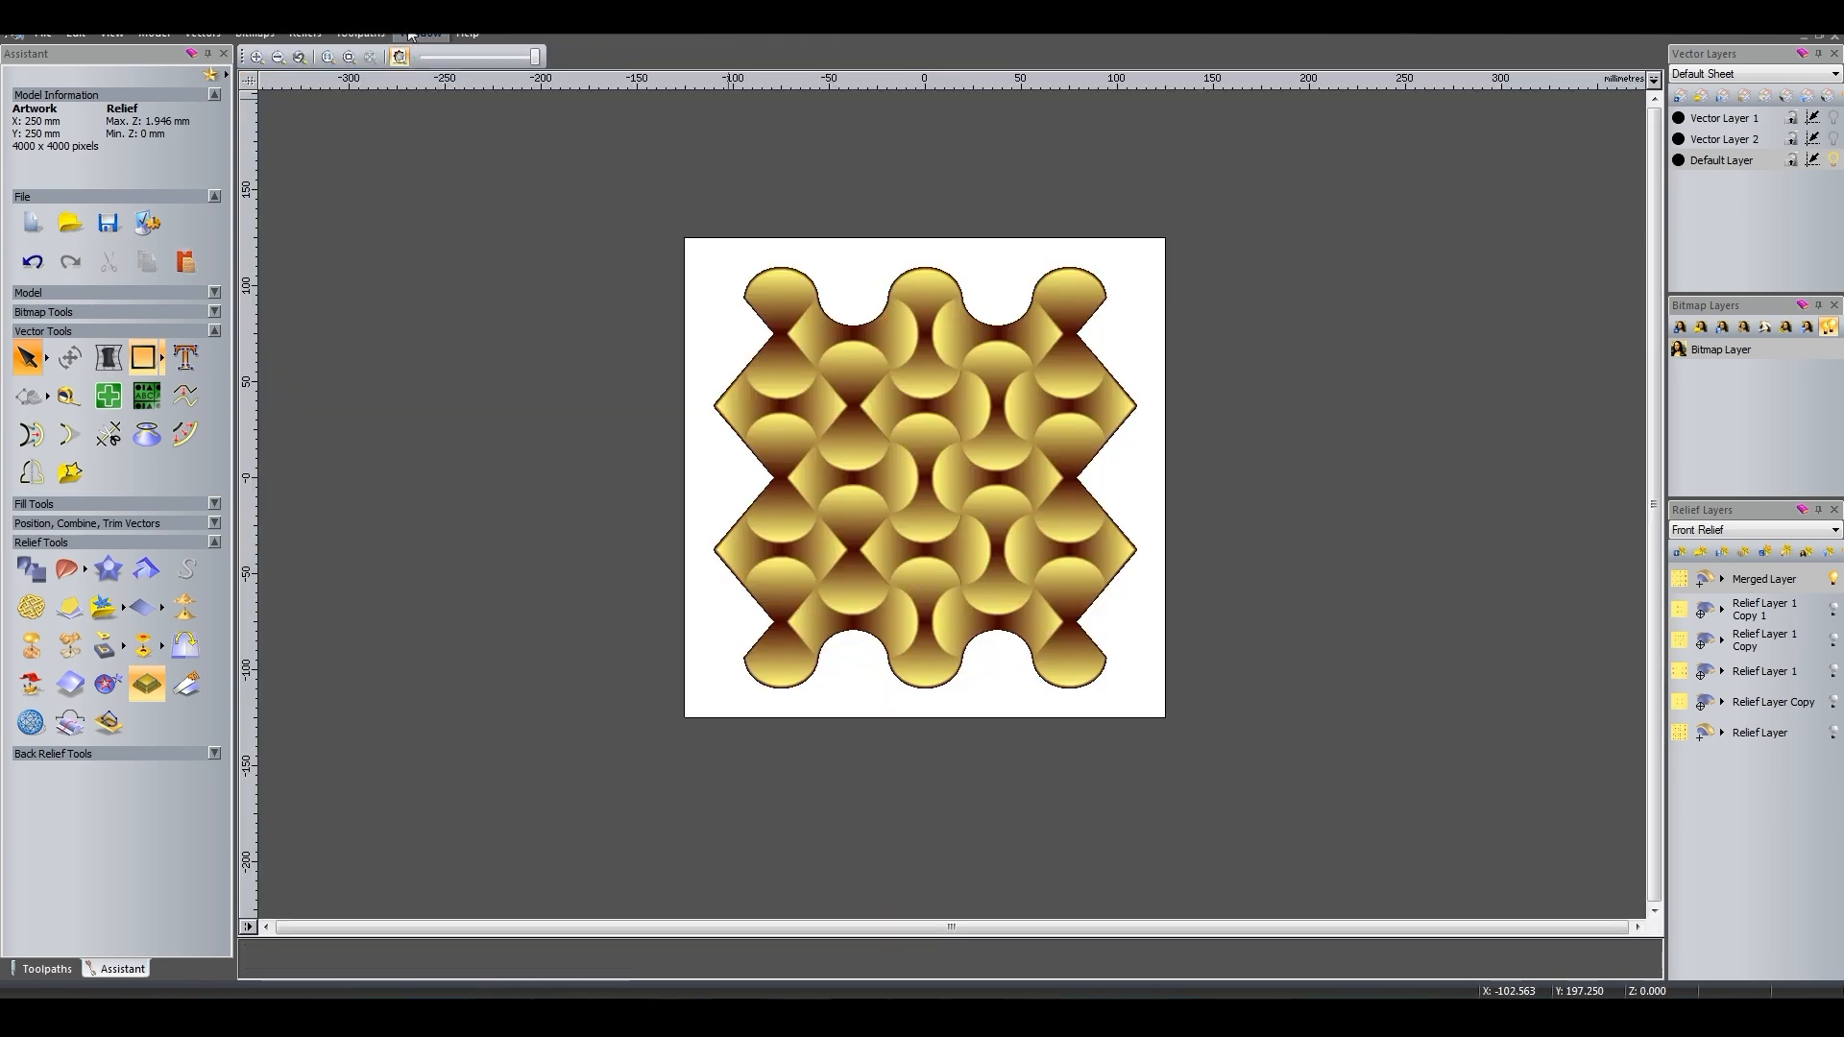
pyautogui.click(410, 35)
pyautogui.click(446, 117)
pyautogui.moveTo(1224, 534); pyautogui.dragTo(1176, 493)
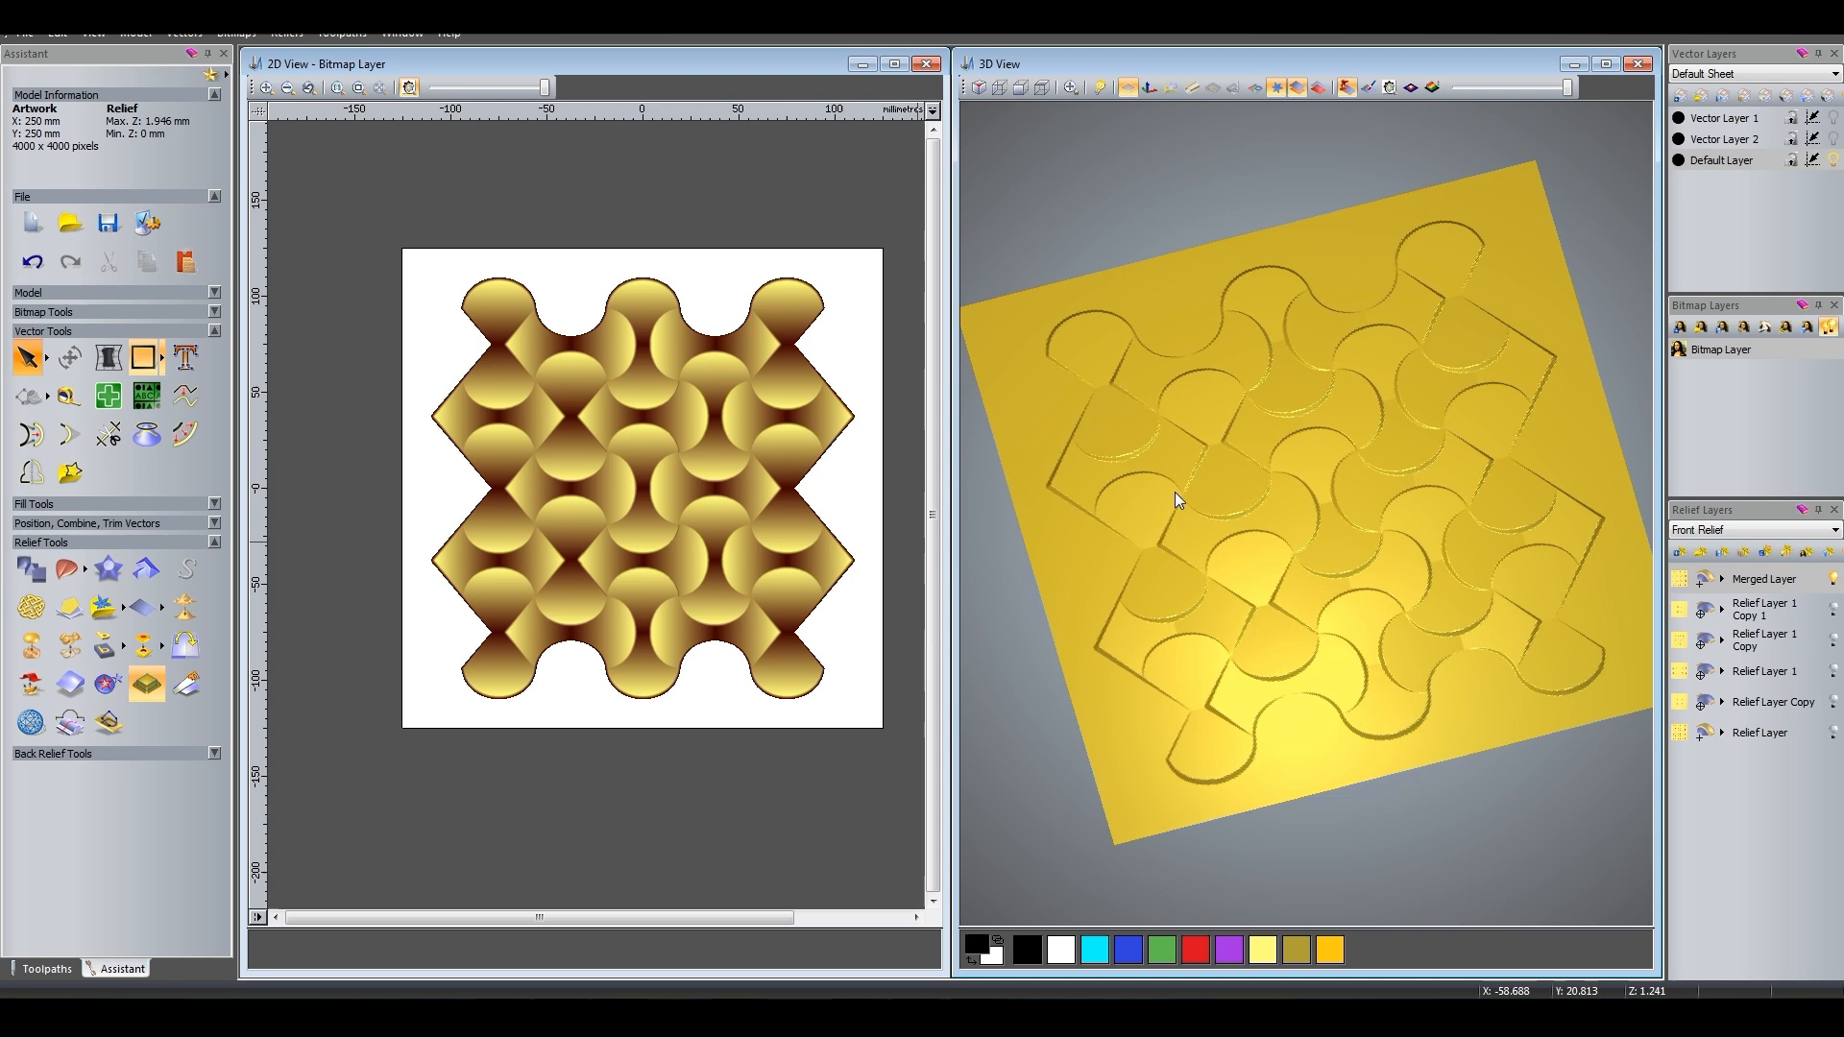
# Change the 3D display of the relief from gold to a pale grey-green appearance.
pyautogui.click(1429, 88)
pyautogui.moveTo(1567, 87); pyautogui.dragTo(1458, 88)
pyautogui.moveTo(1268, 538)
pyautogui.mouseDown()
pyautogui.moveTo(1138, 570)
pyautogui.moveTo(1293, 561)
pyautogui.mouseUp()
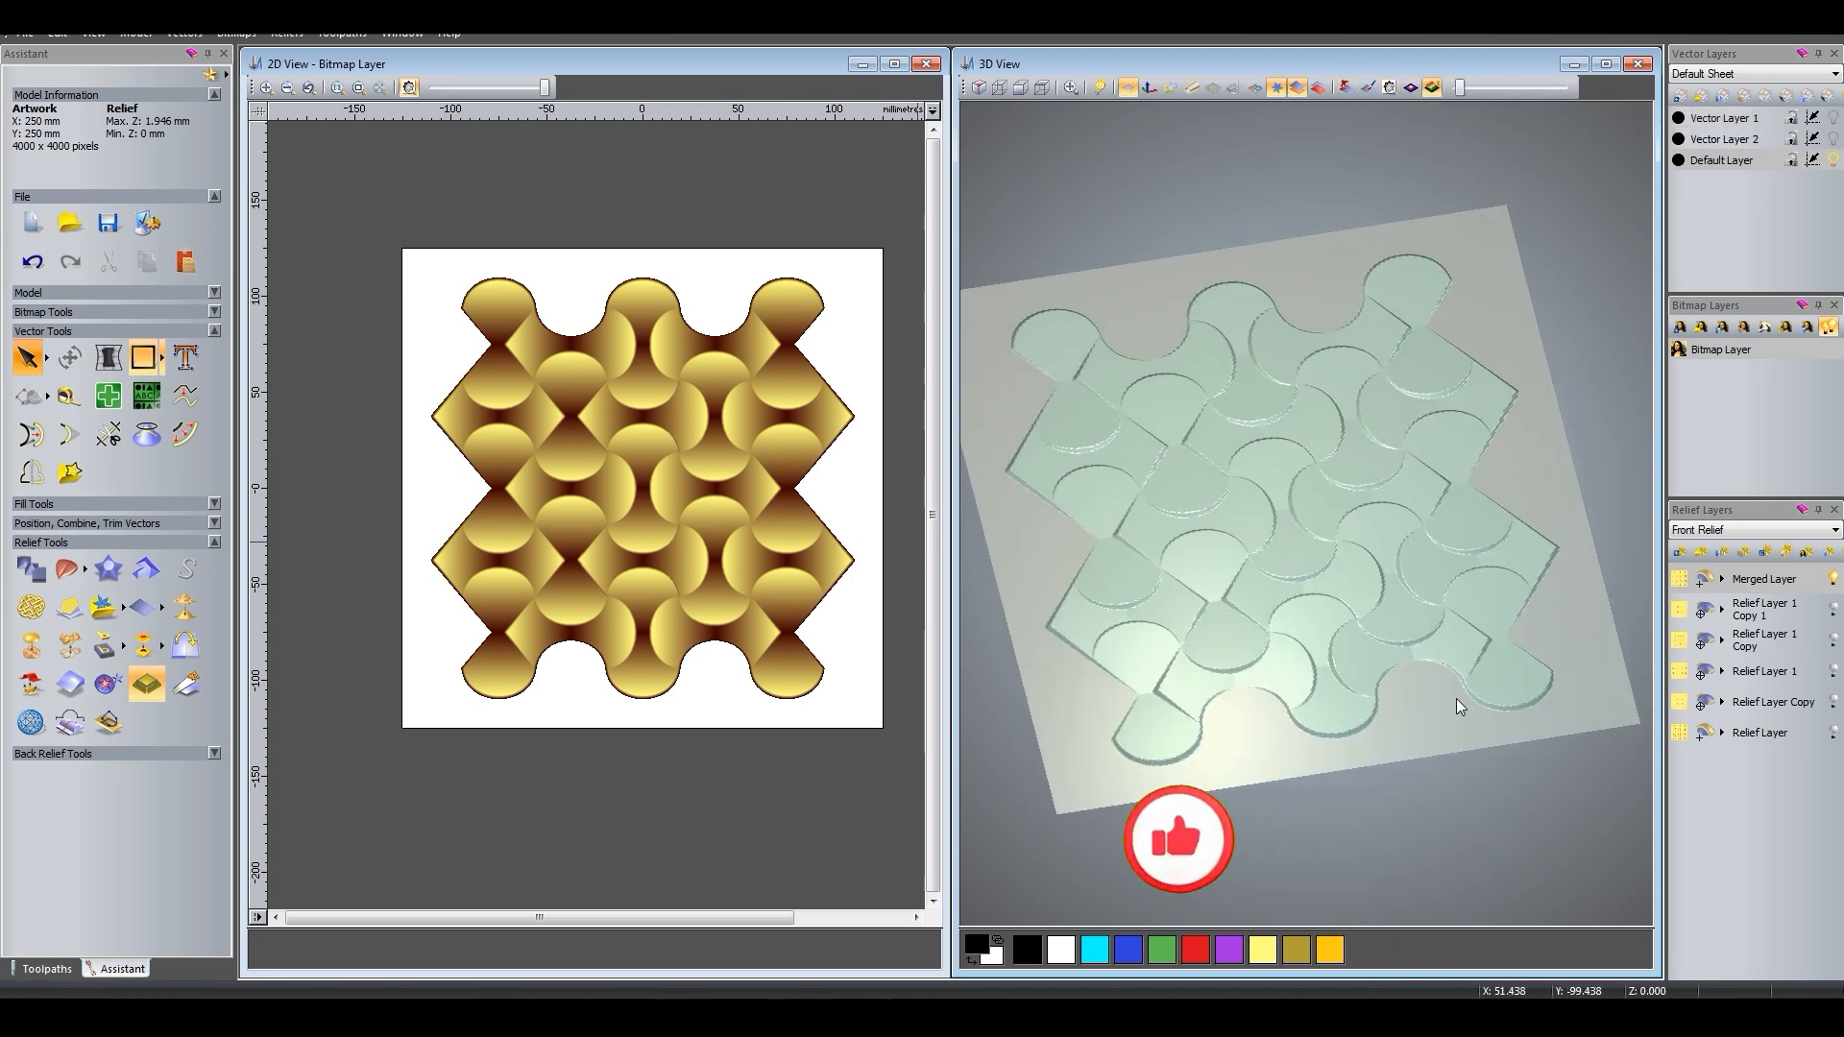
# Duplicate Merged Layer and trim the copy's relief to a 150 x 150 mm rectangle centred at X 0, Y 0.
pyautogui.click(1742, 555)
pyautogui.click(143, 357)
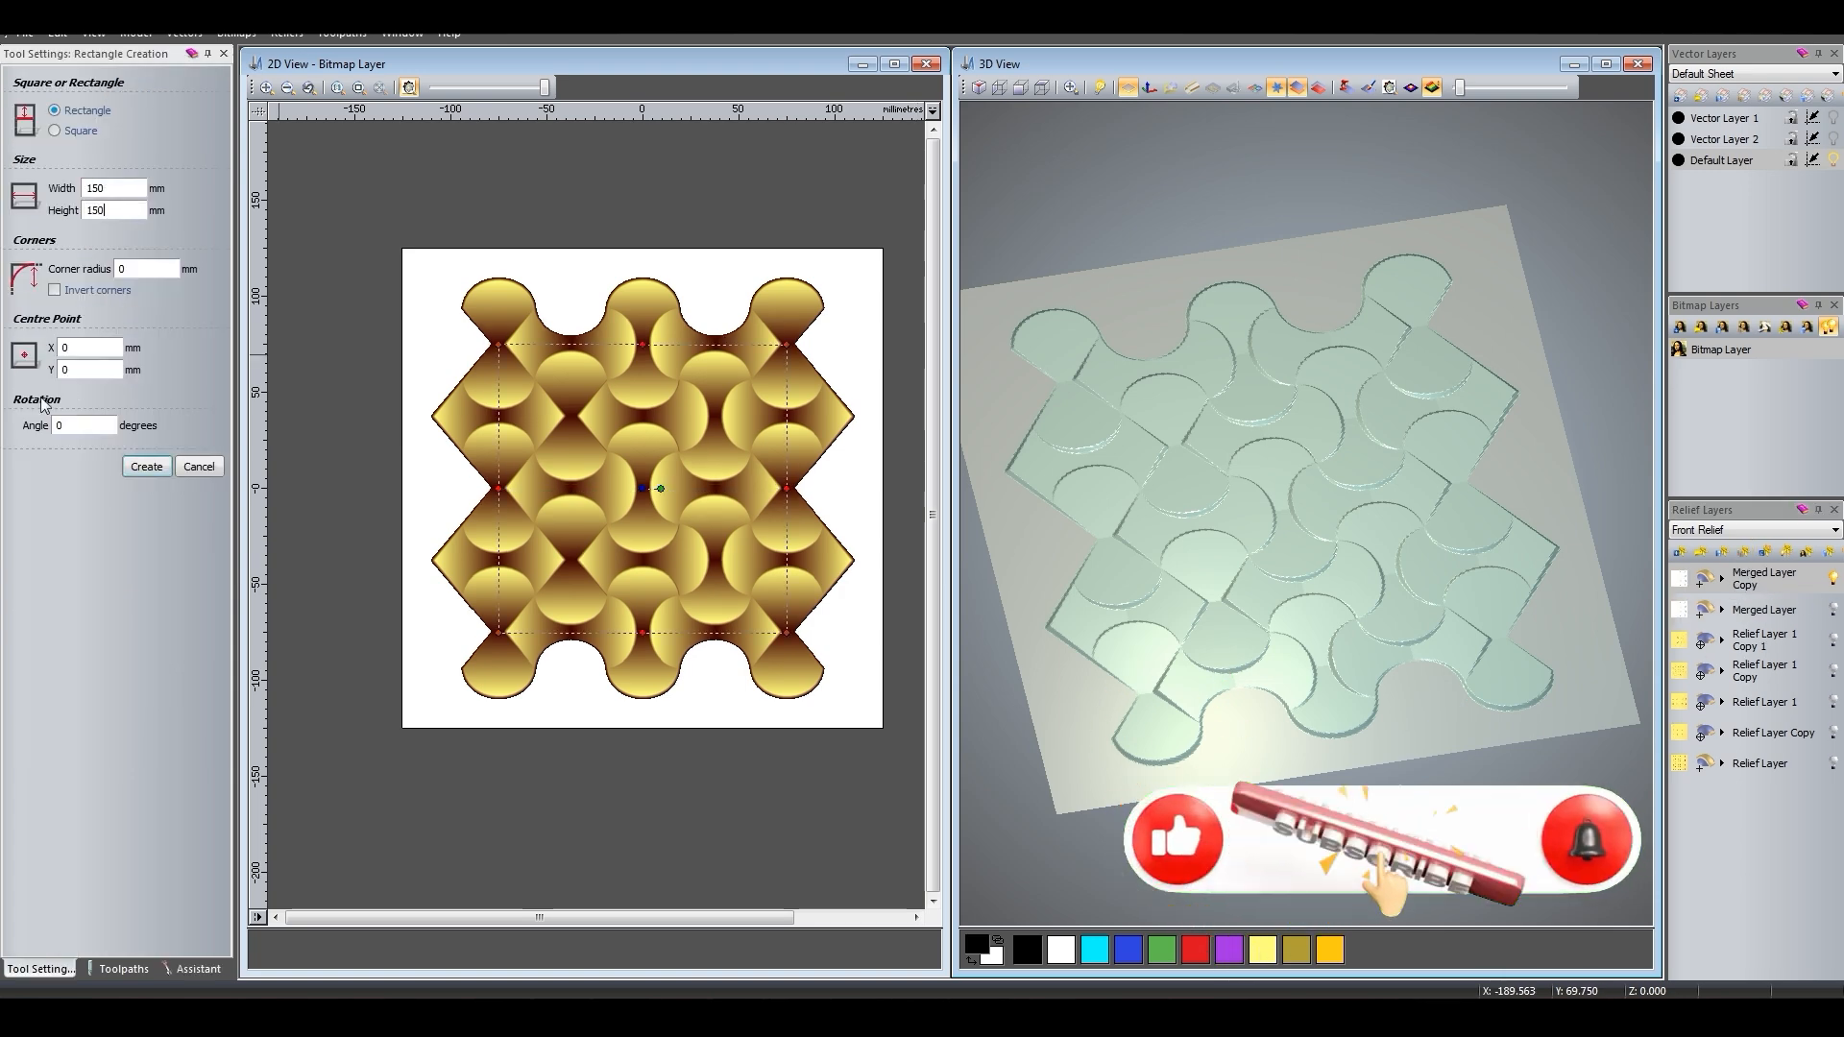
pyautogui.click(146, 466)
pyautogui.click(193, 465)
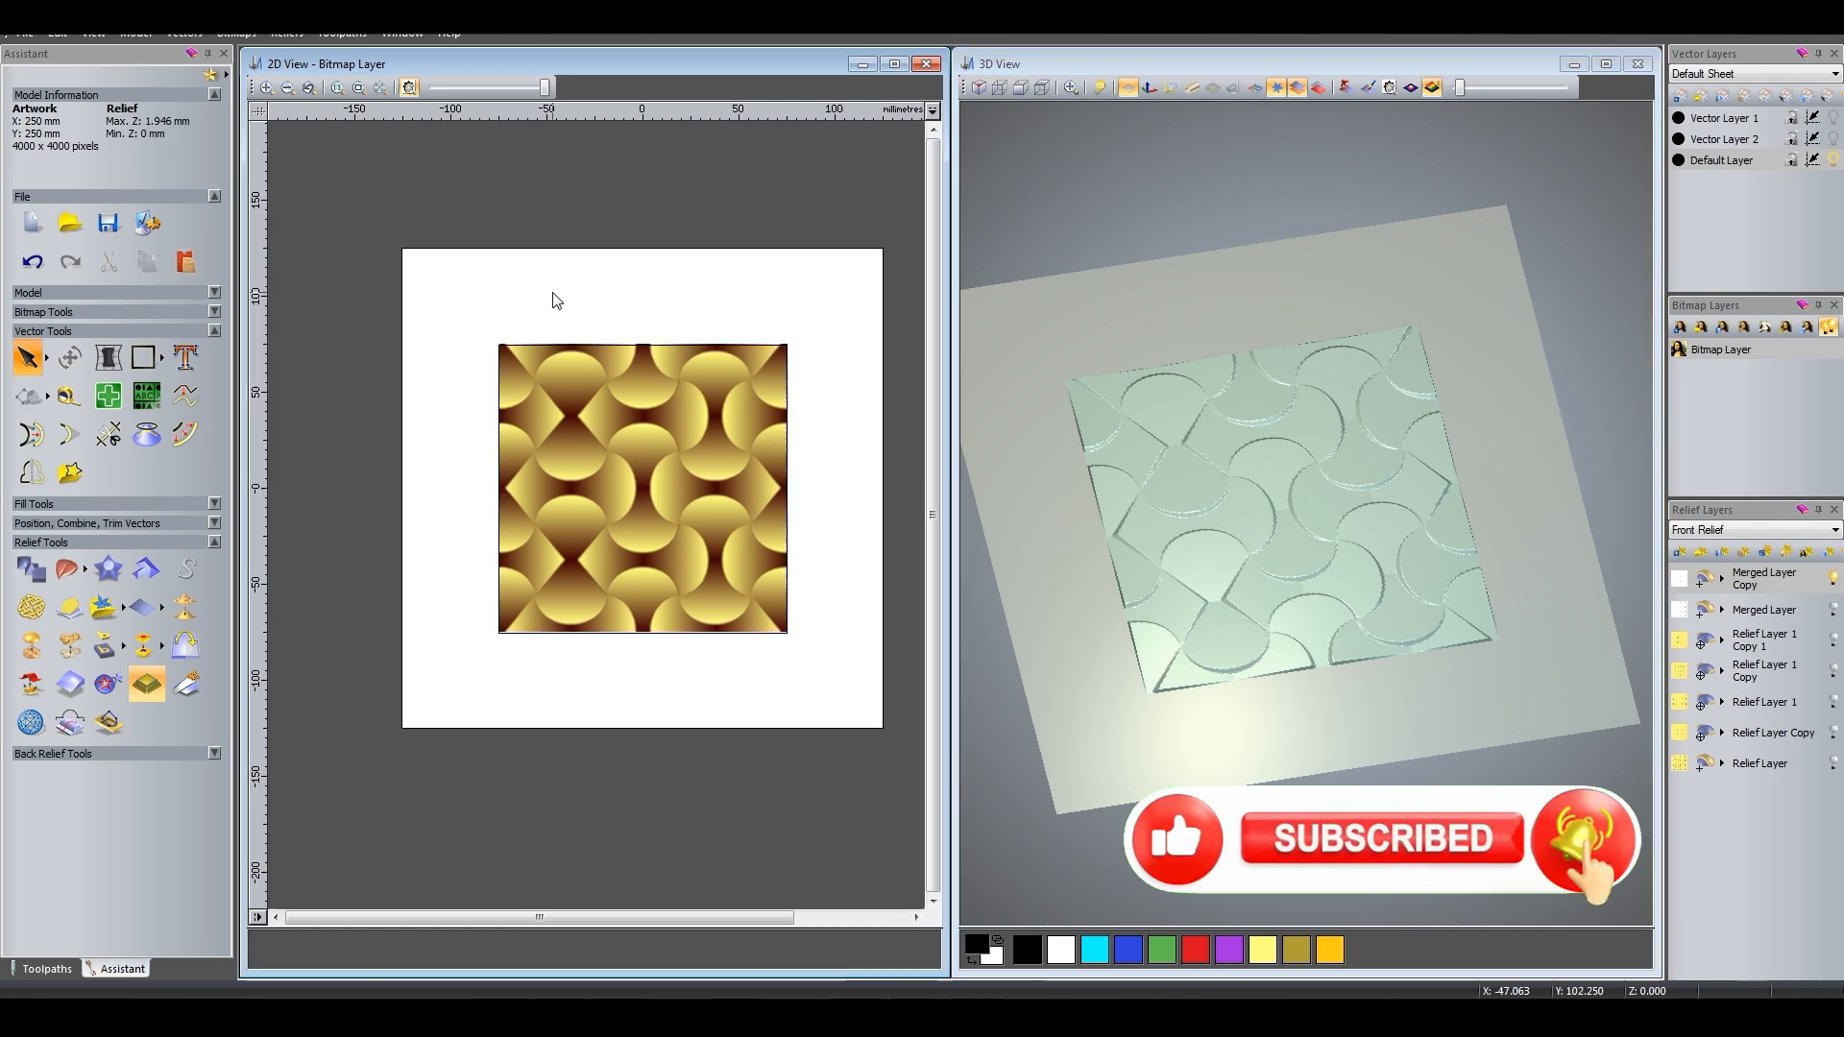